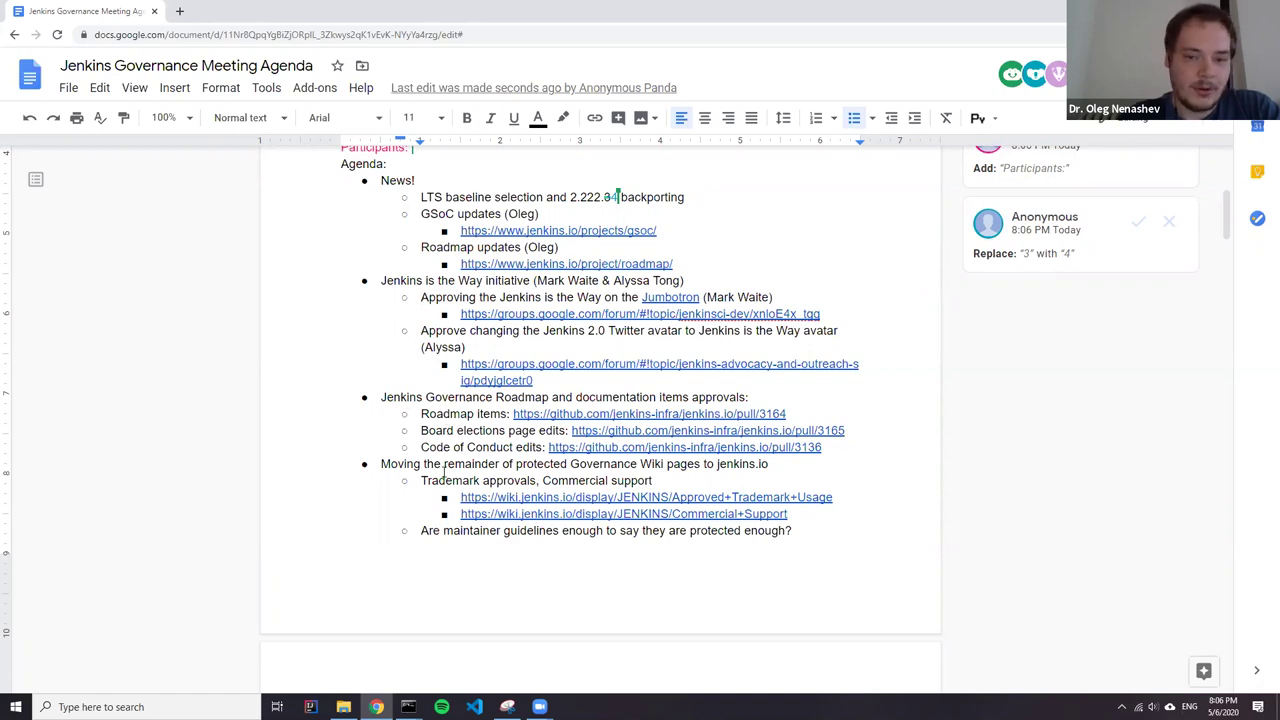
Accept the suggestion replacing "3" with "4" in the version number of the LTS baseline and backporting item.
scroll(399, 422, down, 1)
scroll(399, 422, down, 3)
scroll(360, 414, up, 4)
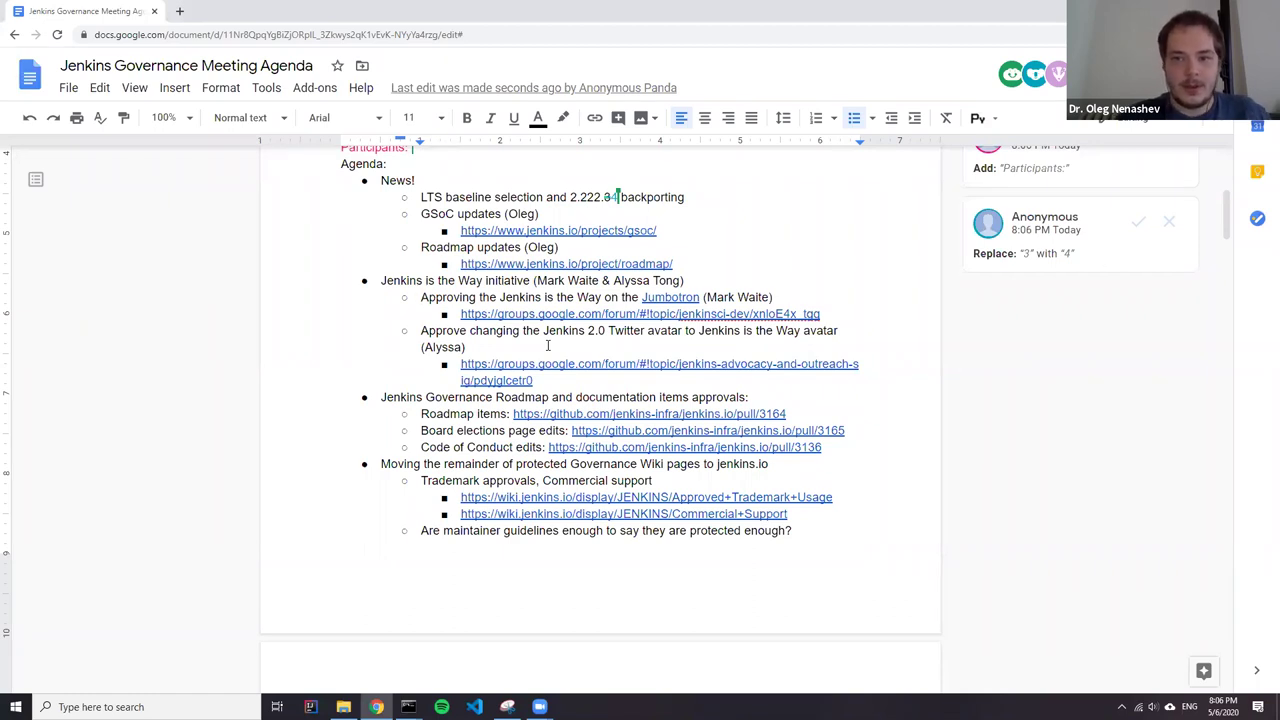
scroll(422, 335, up, 2)
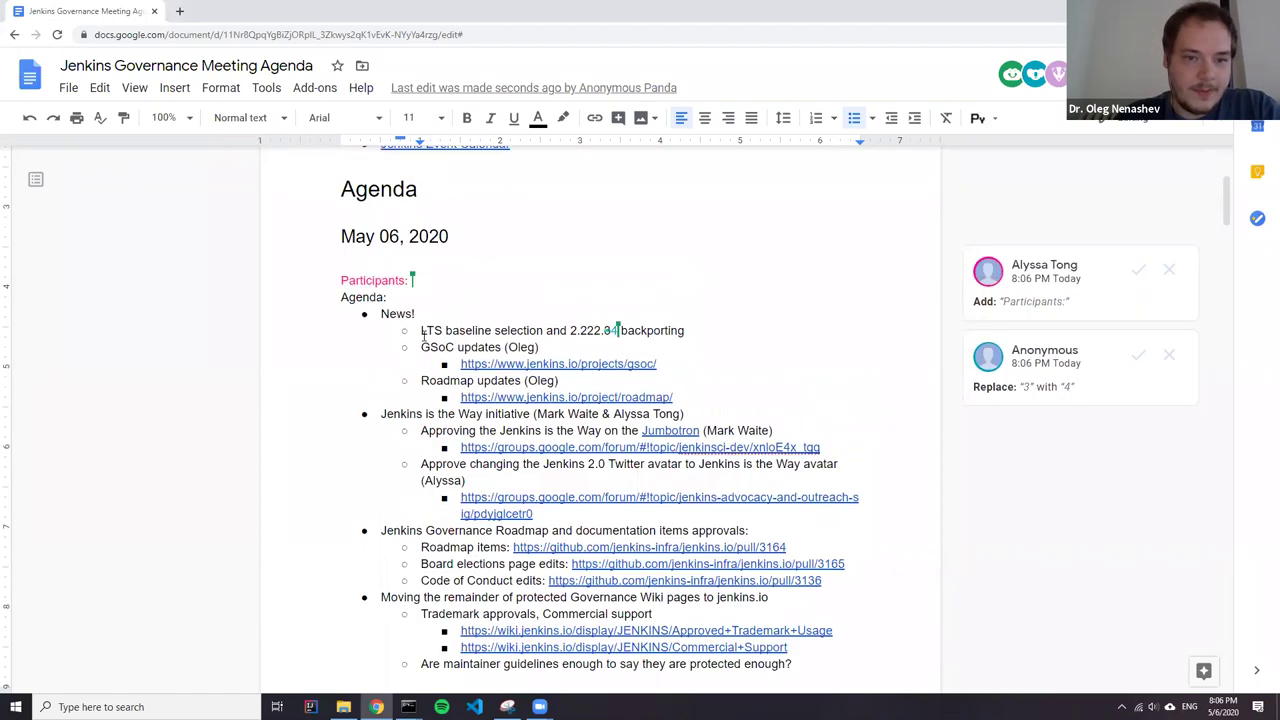
drag(421, 345, 626, 352)
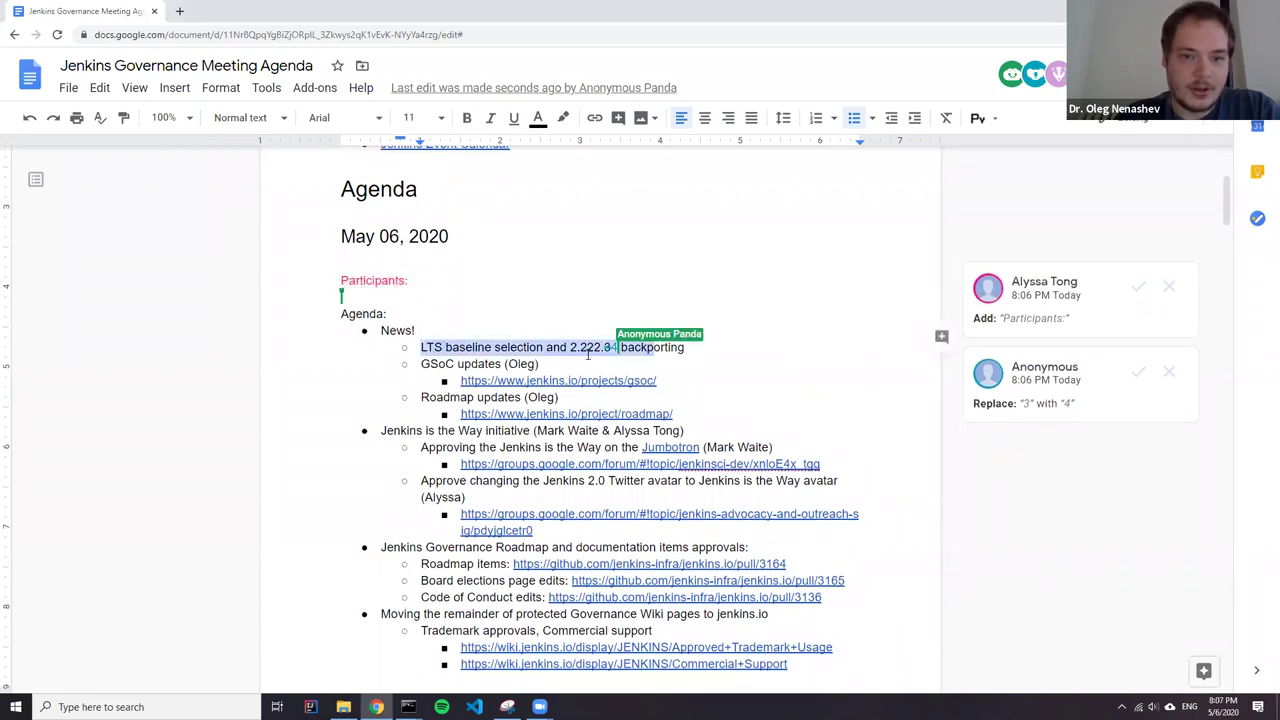
click(614, 346)
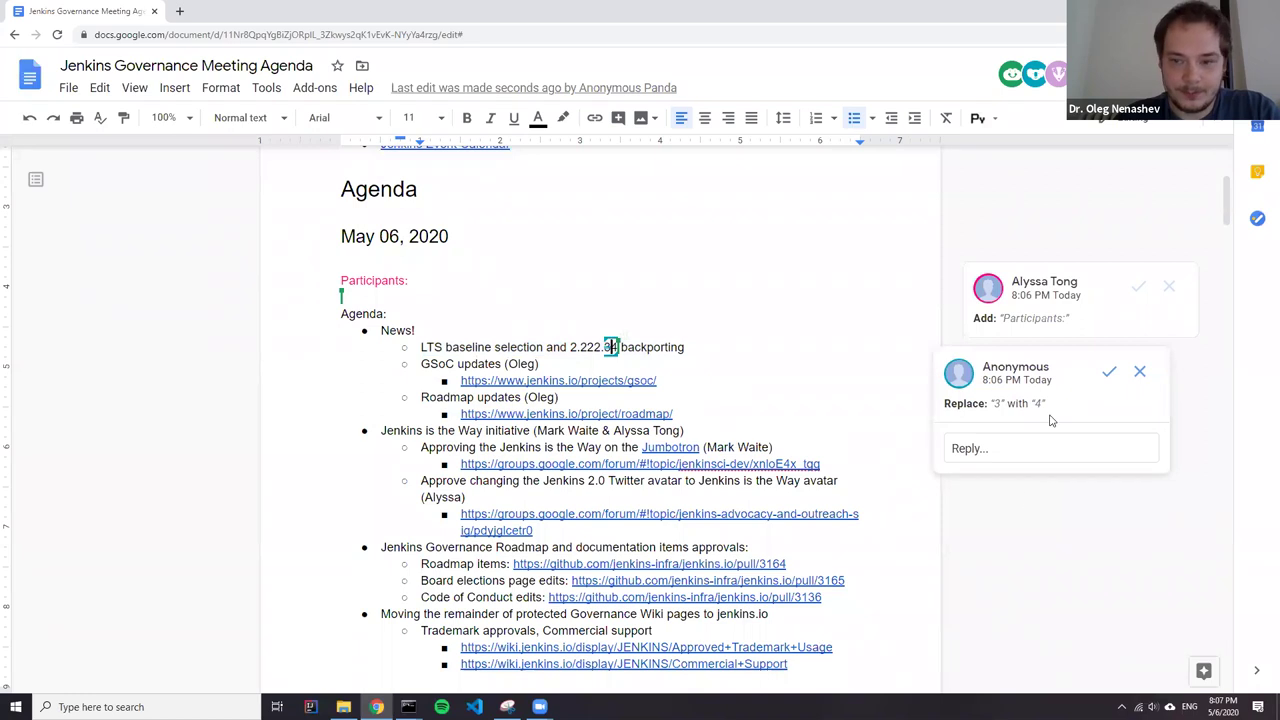
click(1100, 374)
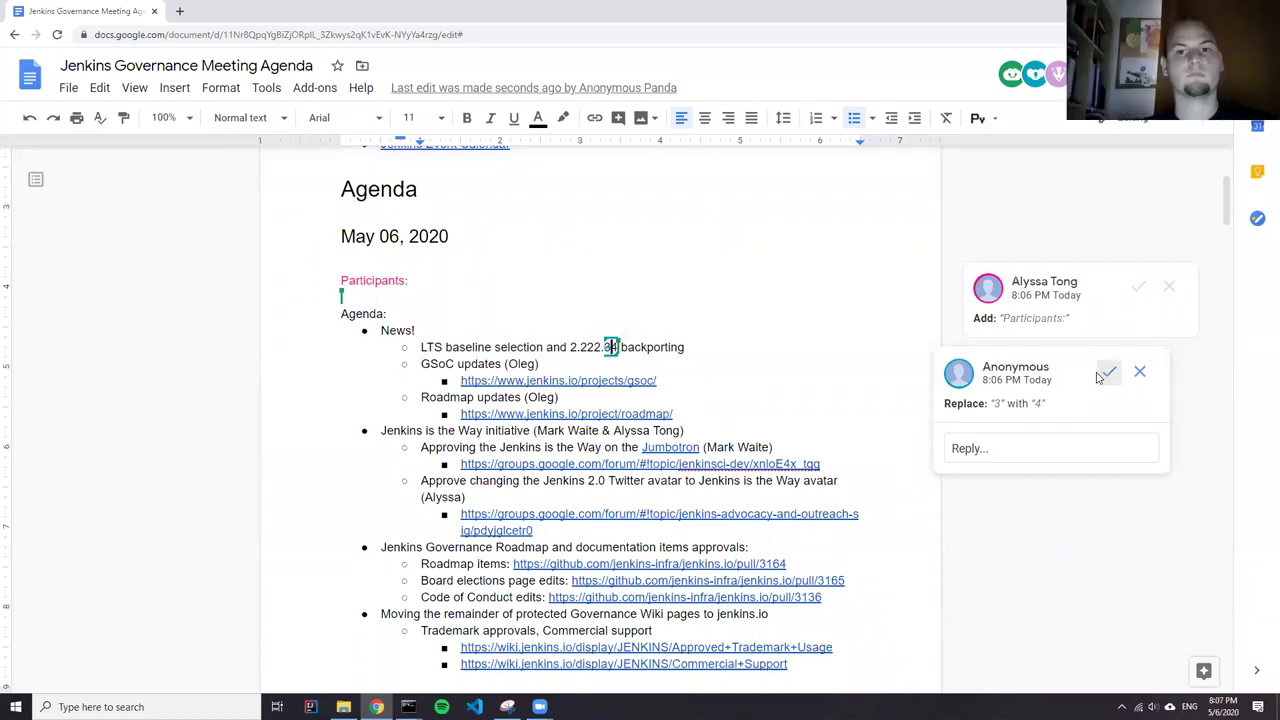
Accept the suggested "Participants:" line and the suggested list entry under the May 06, 2020 agenda.
click(1066, 315)
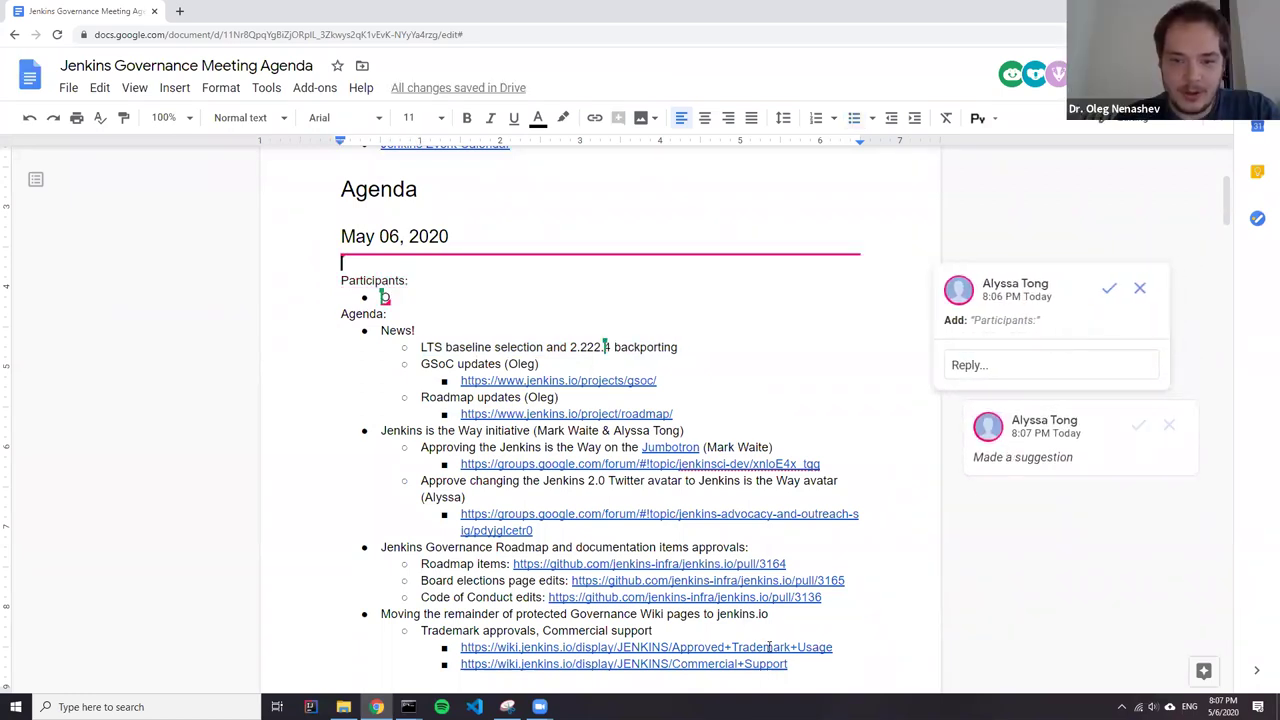
click(1108, 289)
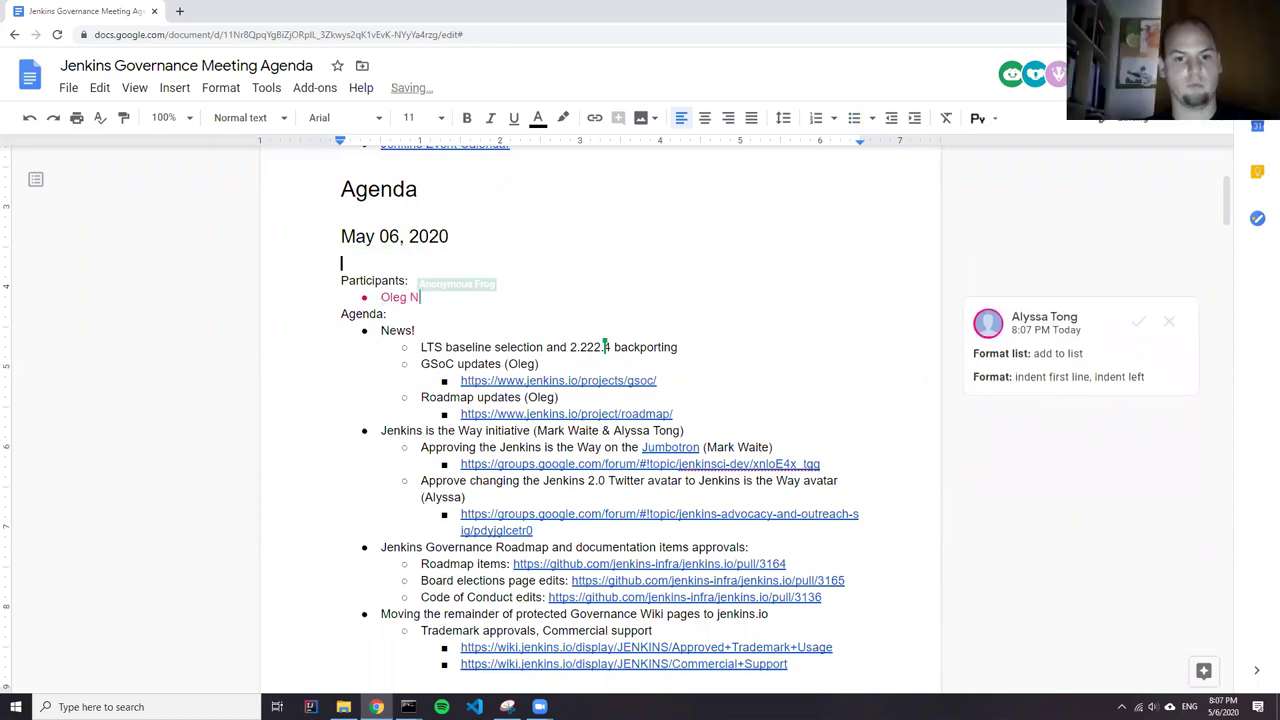
click(1020, 403)
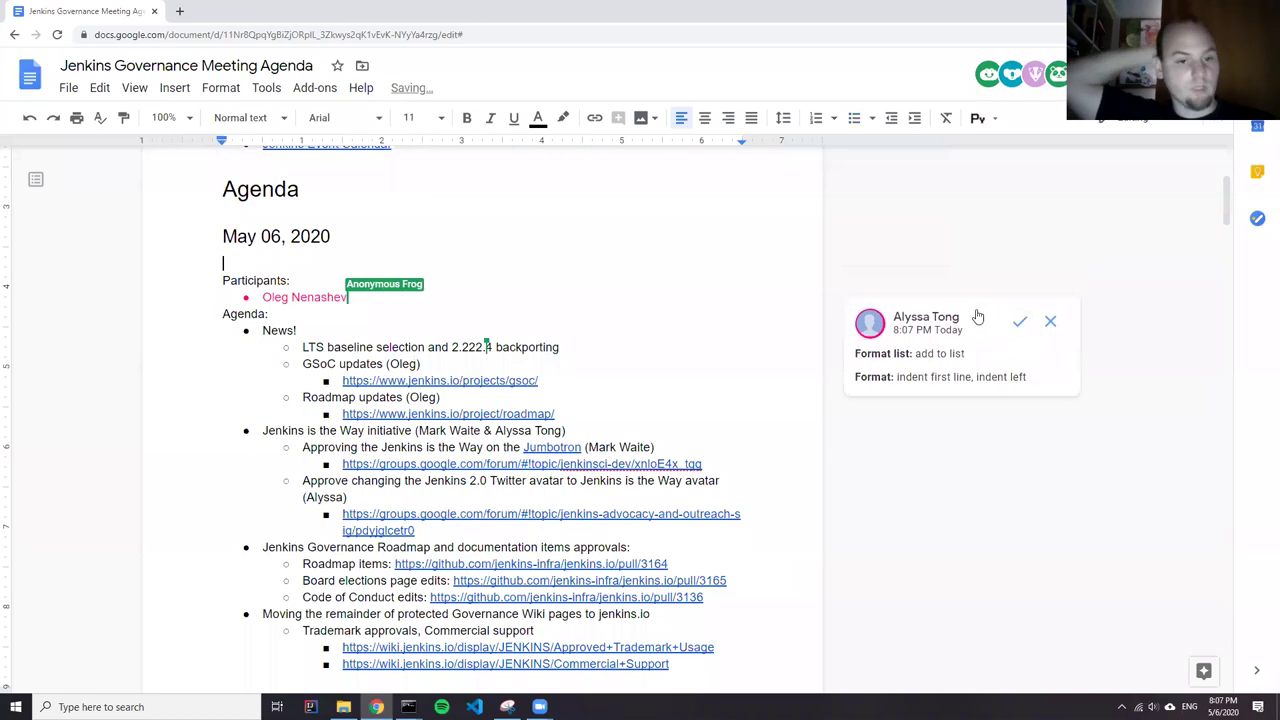
click(478, 364)
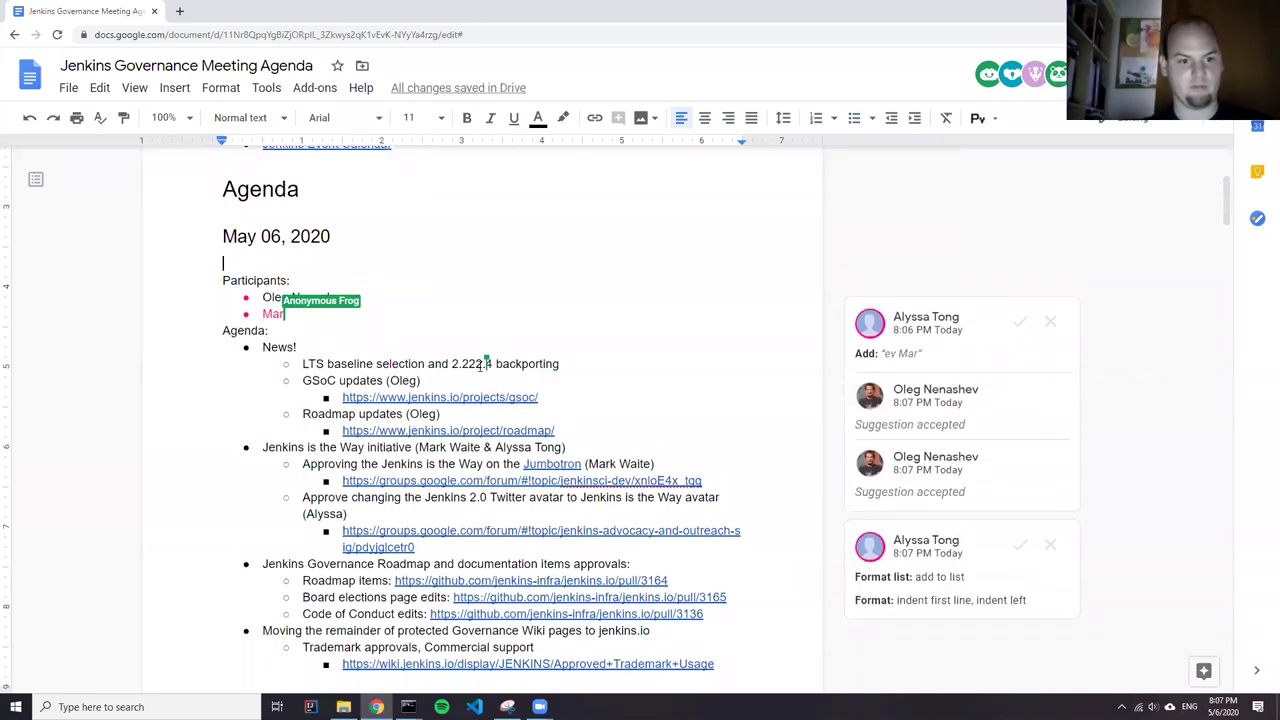
Open the jenkinsci/jenkins pull requests on GitHub in a new tab and open "Backporting for LTS 2.222.4".
click(180, 12)
text(git)
key(BackSpace)
text(hub.com/jenkinsci/)
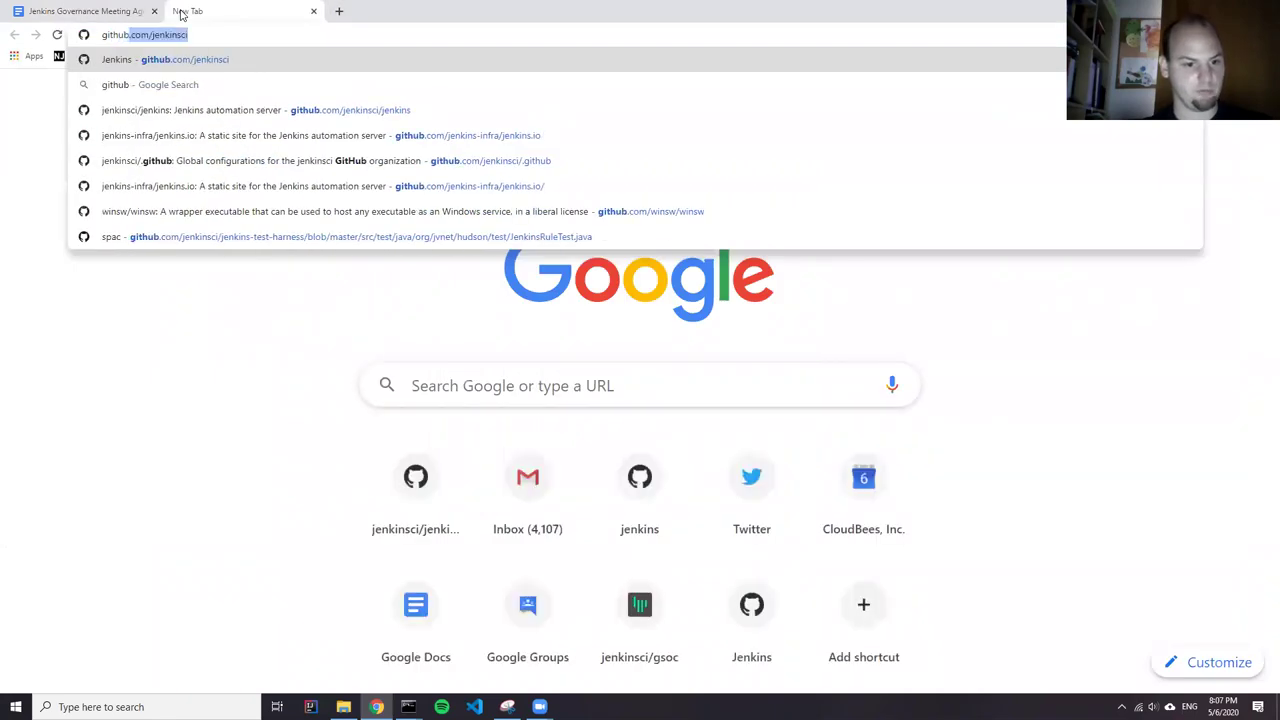
text(p)
key(BackSpace)
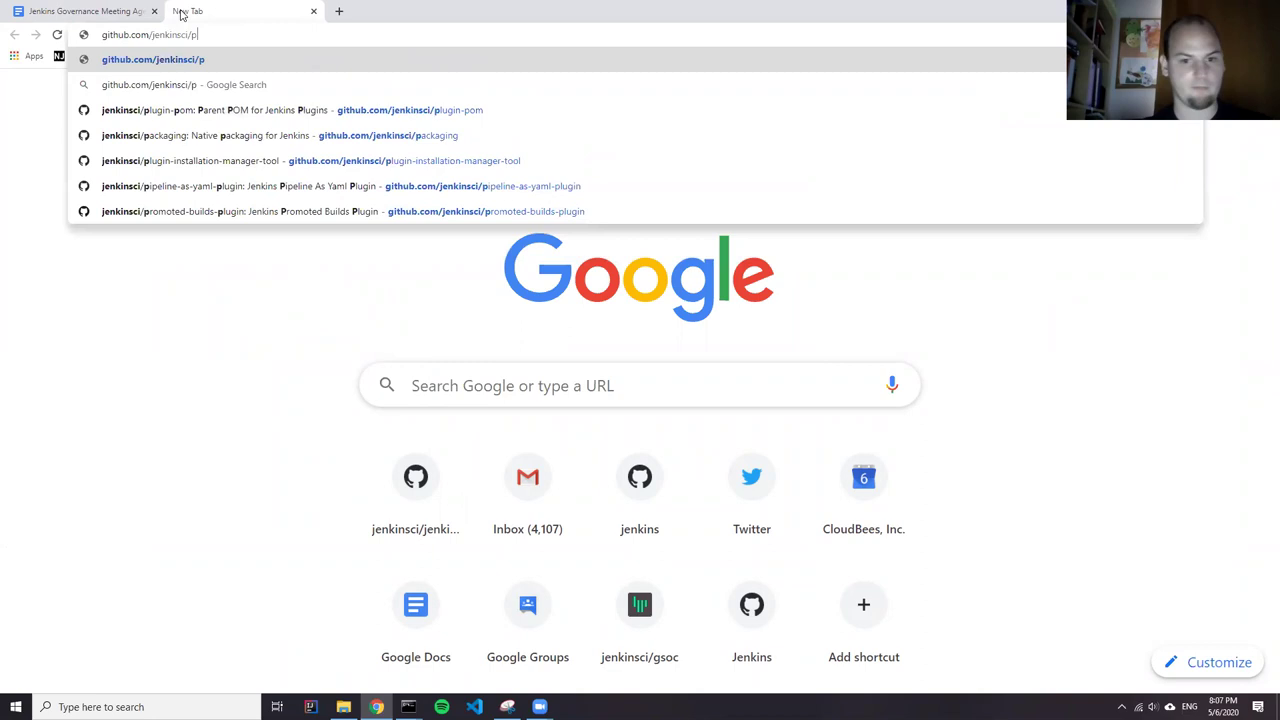
text(jenkins/pull)
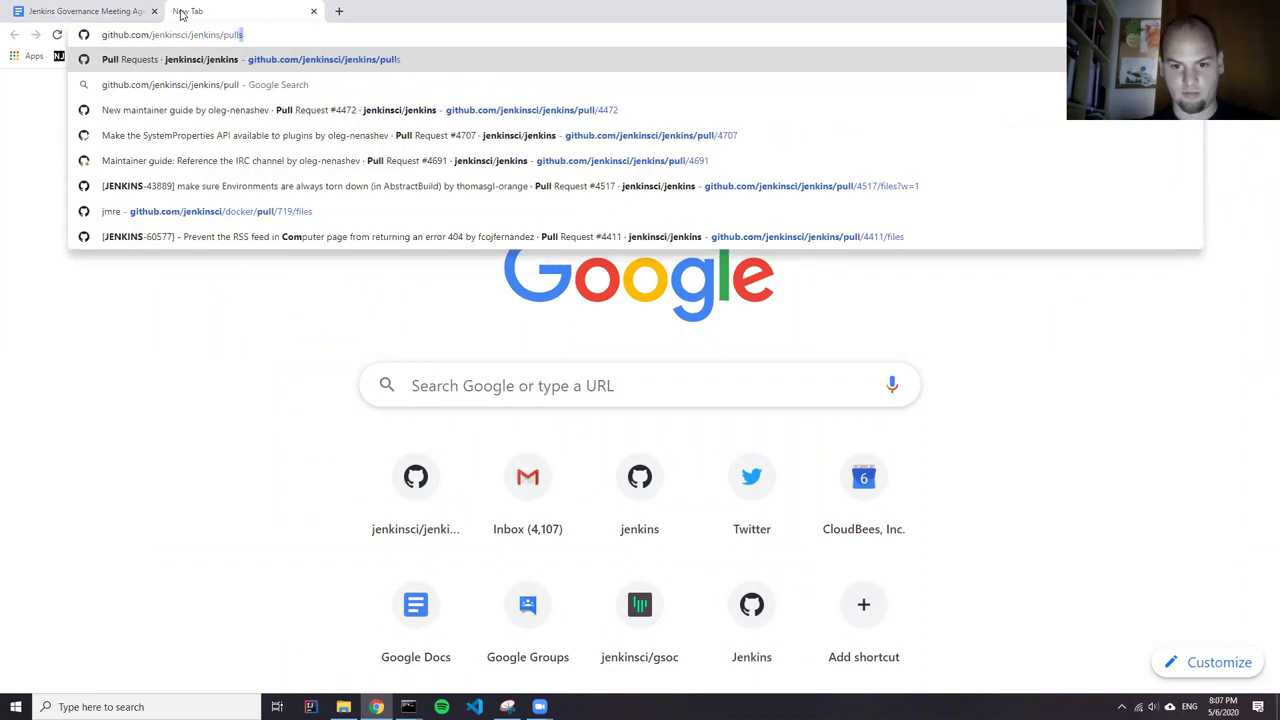
key(Return)
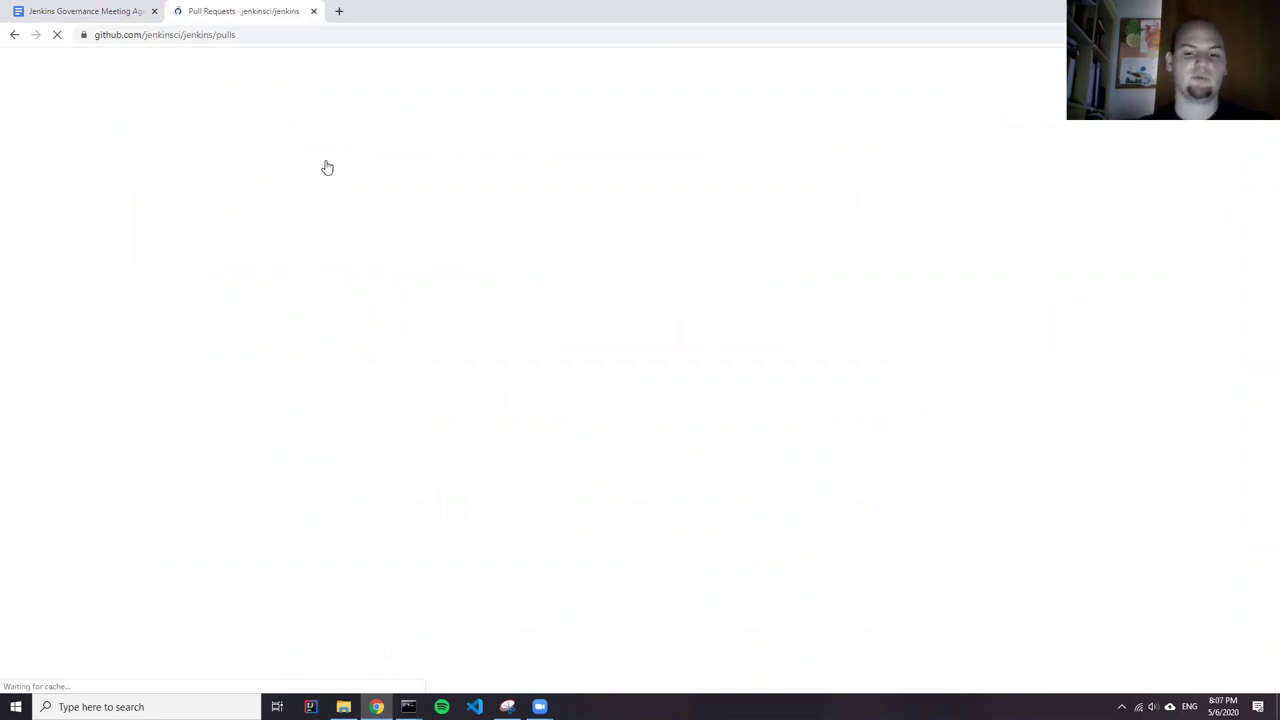
click(395, 378)
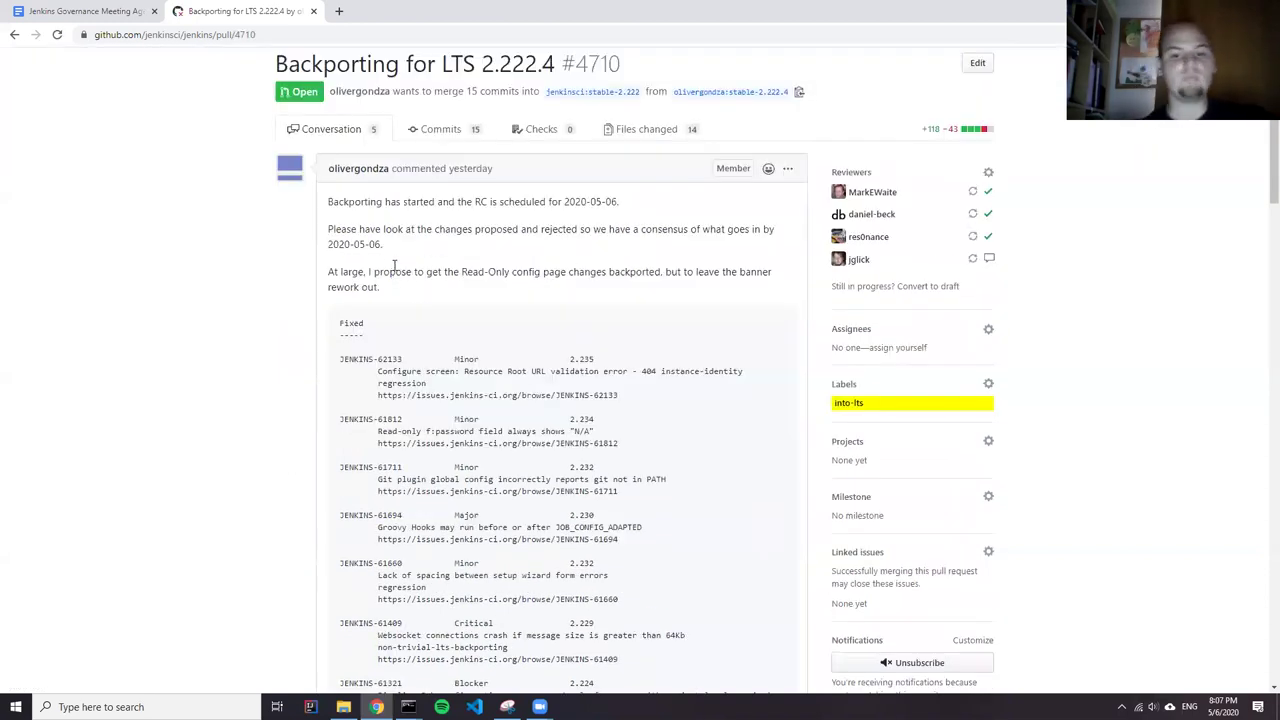
Review the pull request's fixed and rejected issues, commits, review comments and merge checks.
scroll(394, 265, down, 2)
scroll(394, 265, down, 4)
scroll(390, 275, down, 2)
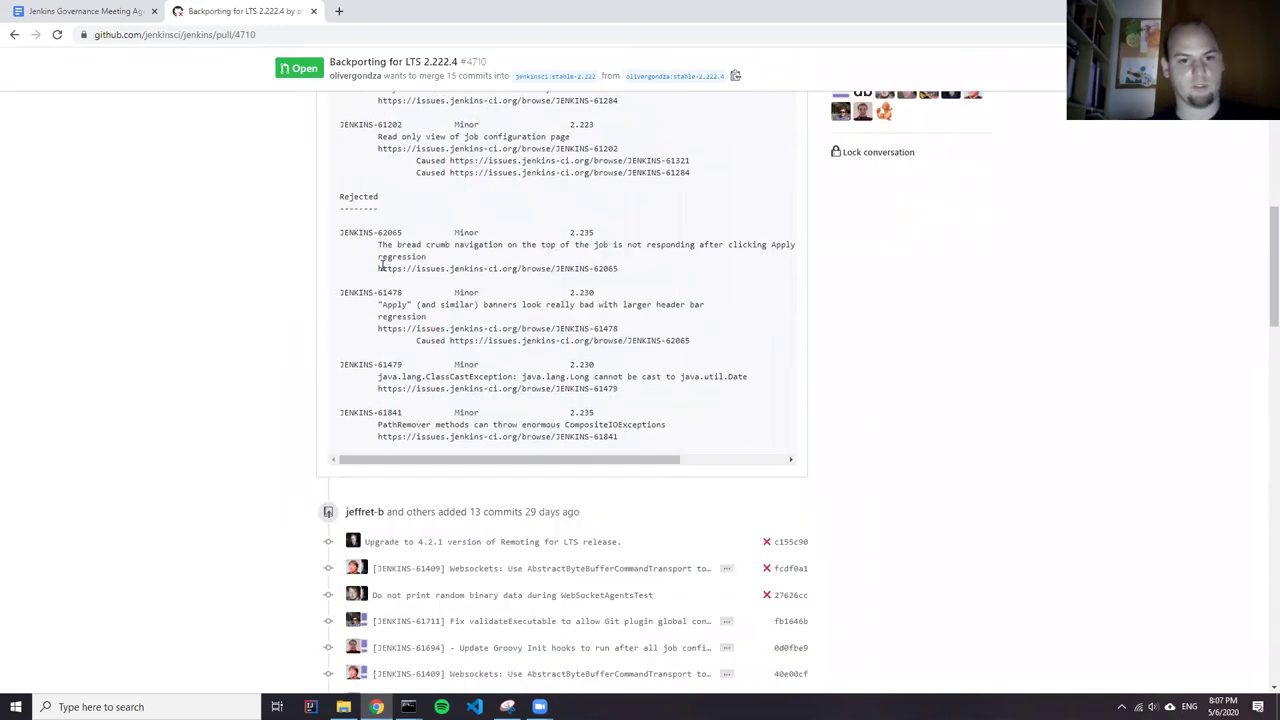
scroll(381, 265, down, 4)
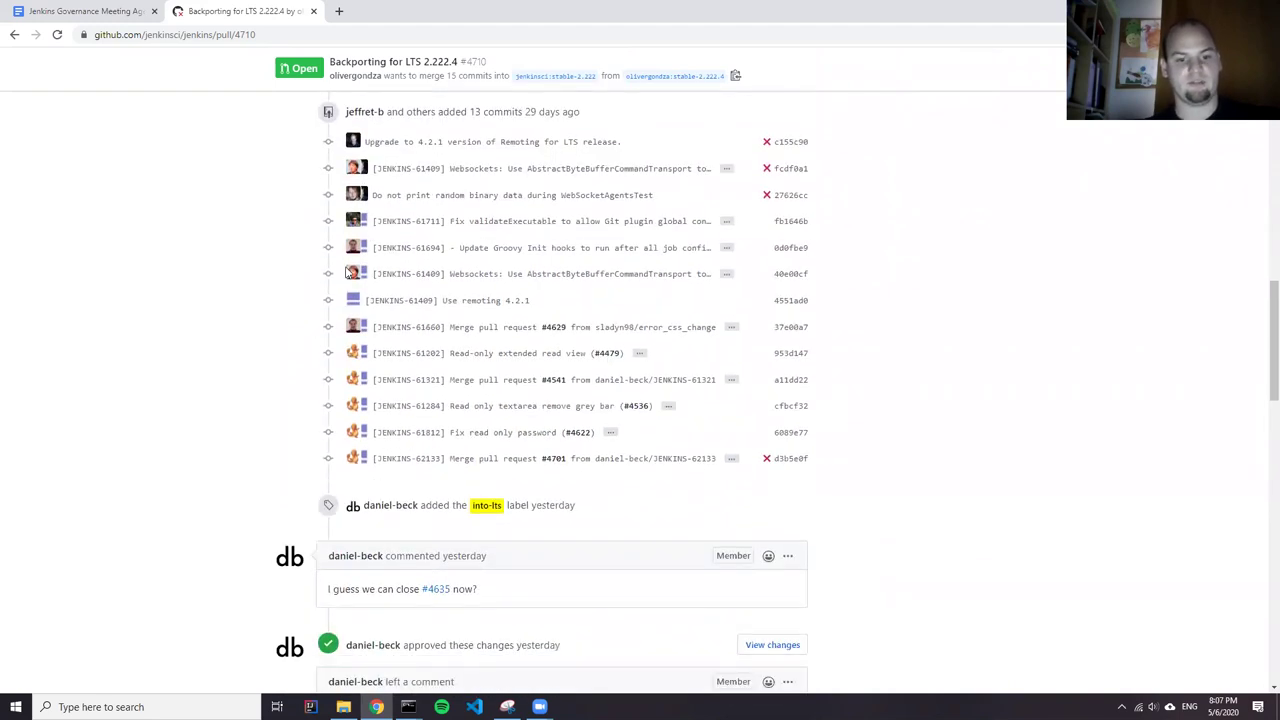
scroll(440, 320, down, 10)
scroll(1145, 205, down, 3)
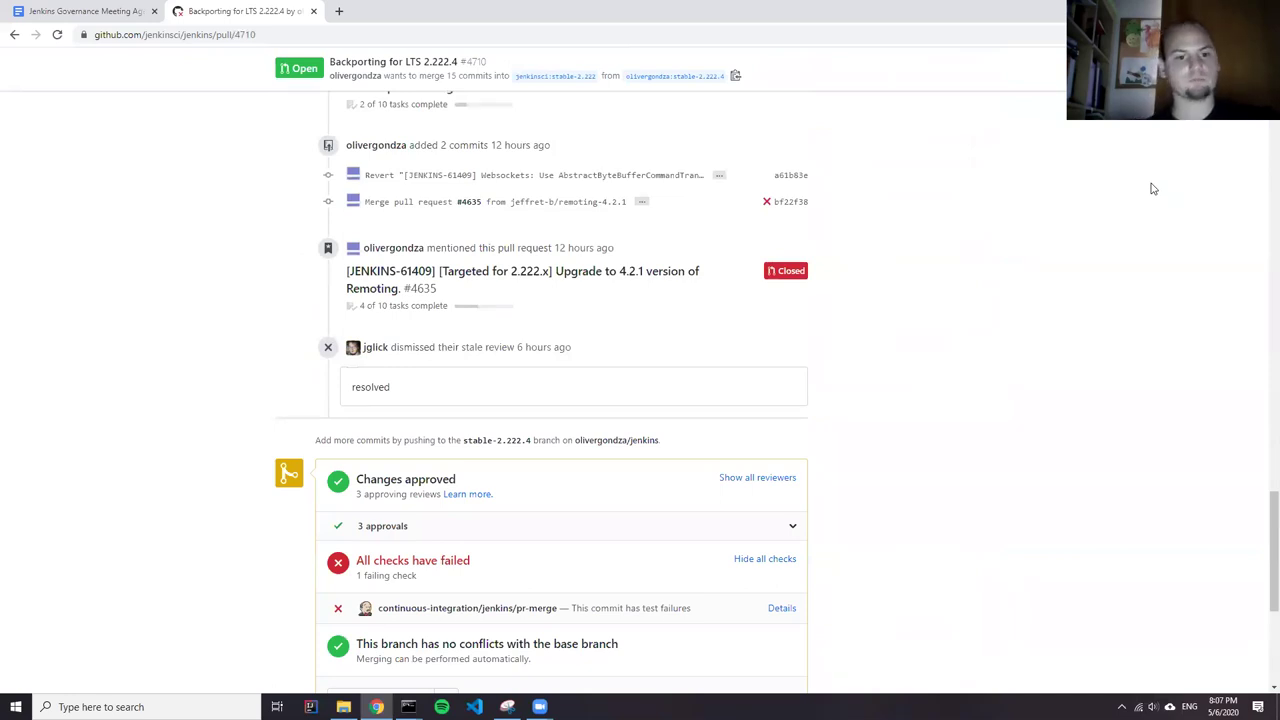
scroll(940, 380, down, 2)
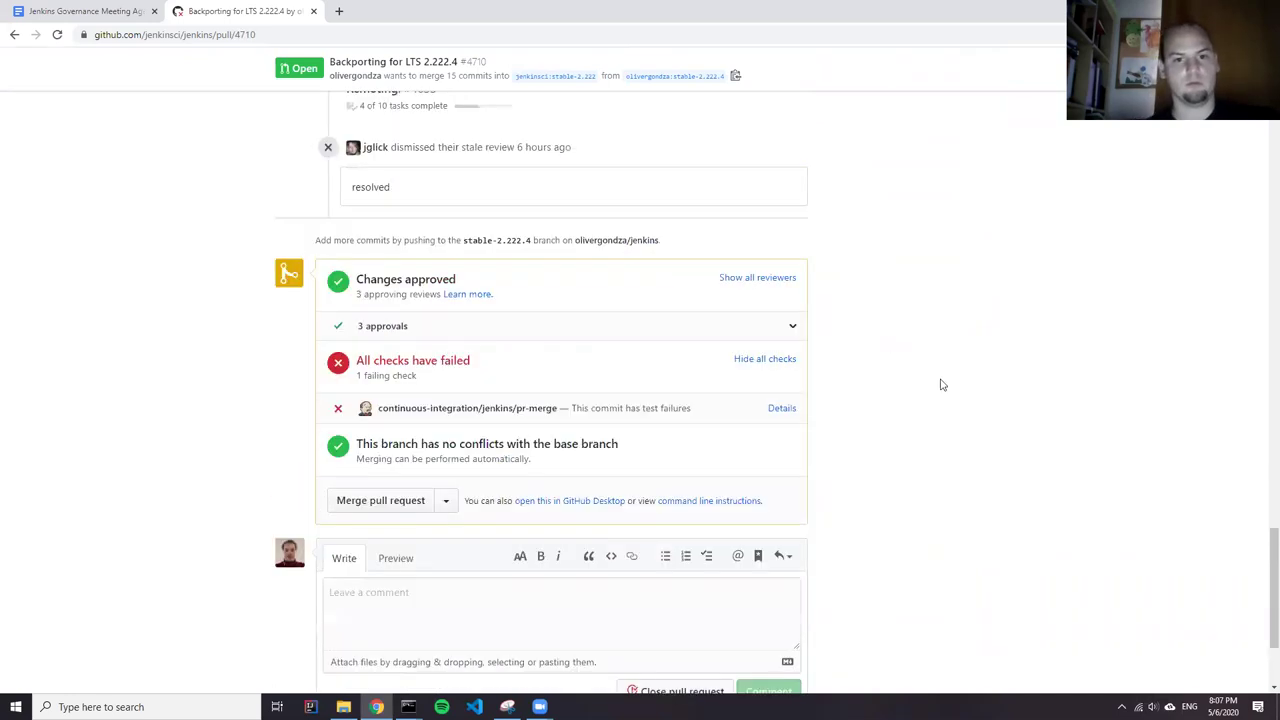
drag(1266, 572, 1262, 118)
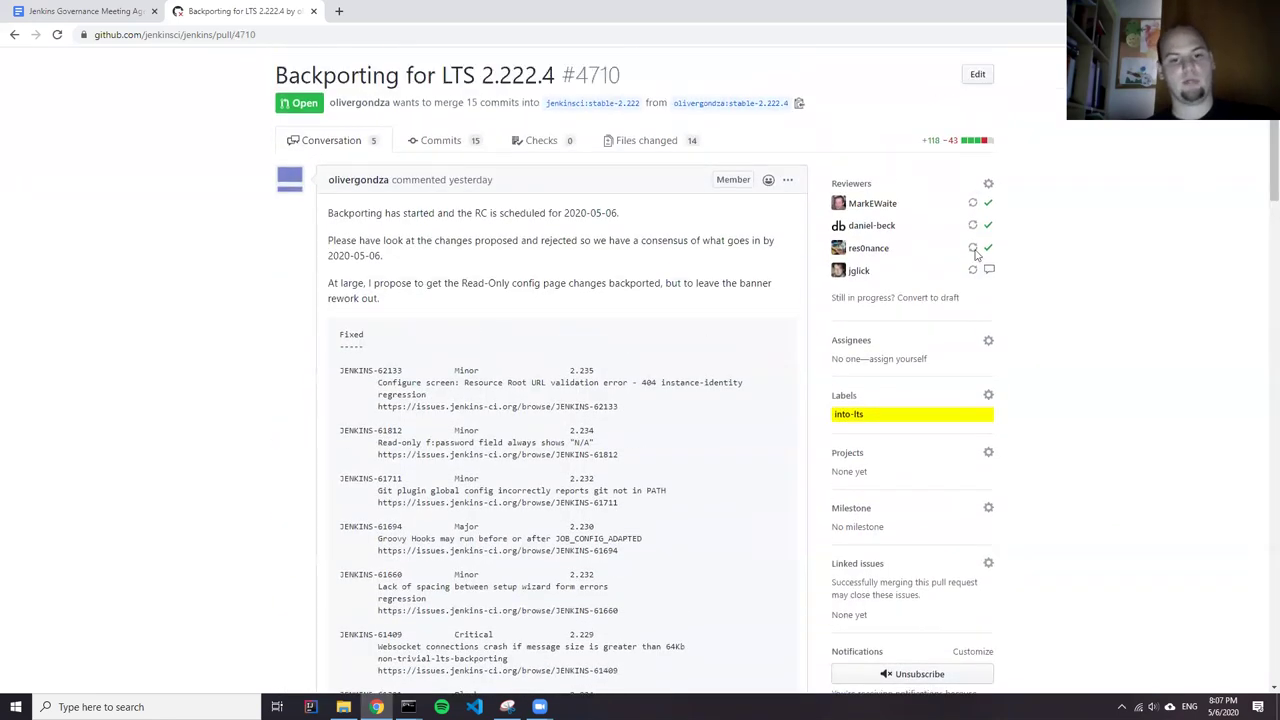
Add your own account as a reviewer of the LTS 2.222.4 backporting pull request.
click(868, 185)
text(ol)
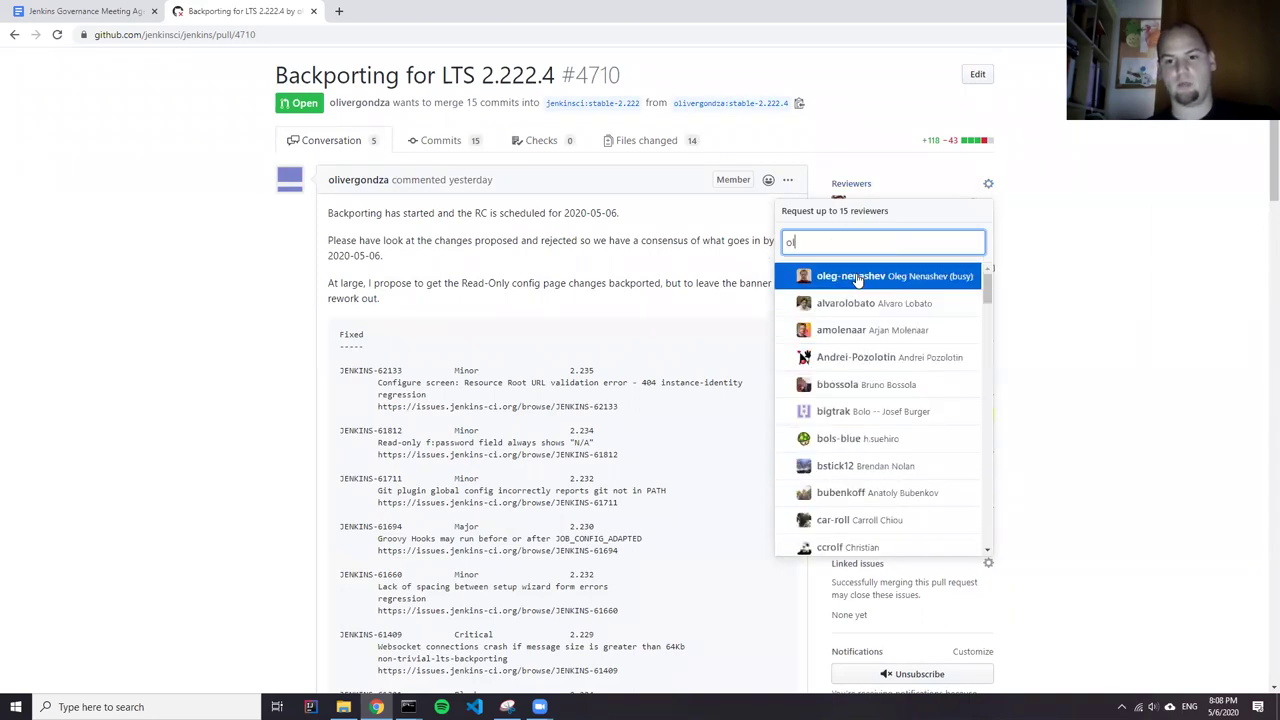
click(1152, 285)
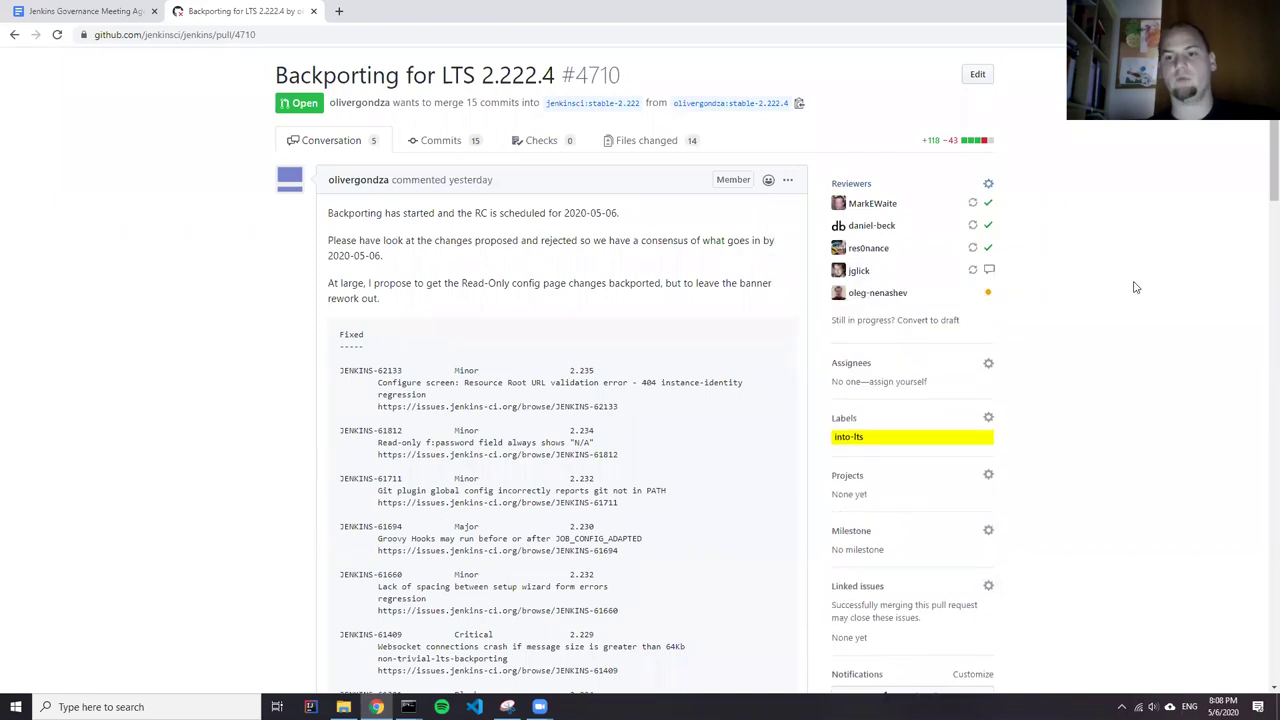
Copy the address of pull request 4710 and return to the Jenkins Governance Meeting Agenda document.
click(257, 34)
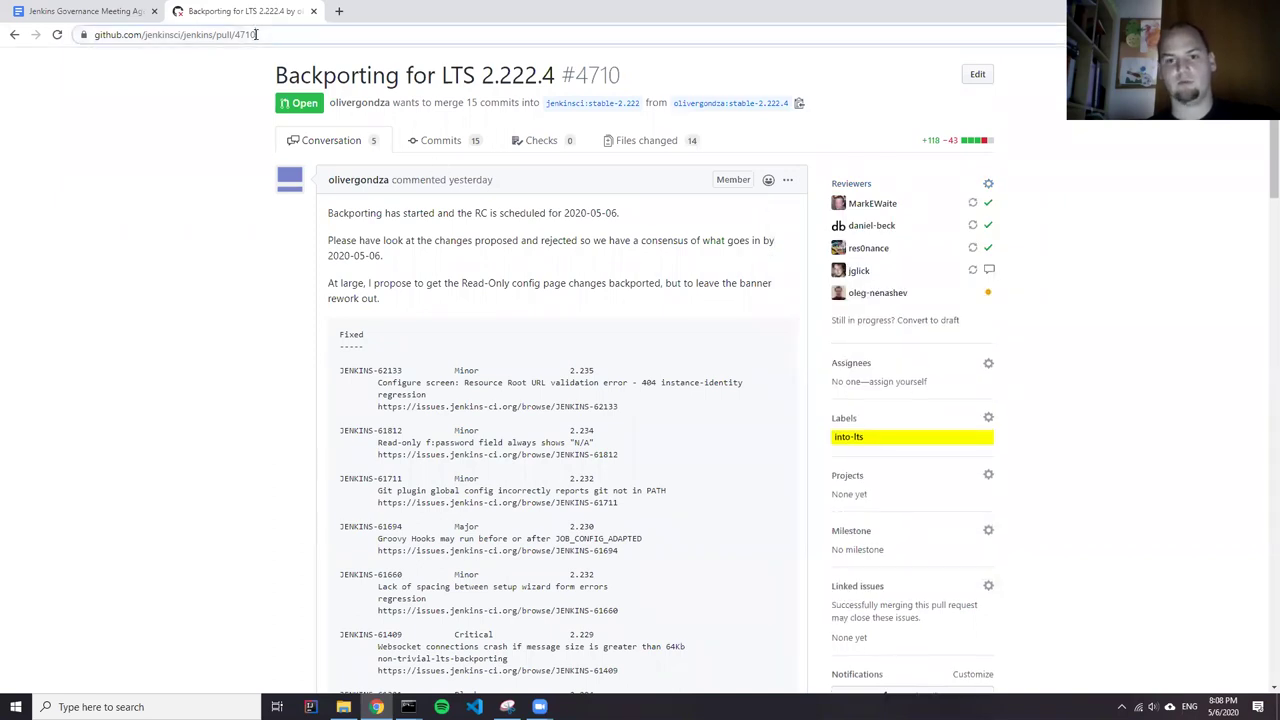
key(ctrl+c)
click(108, 12)
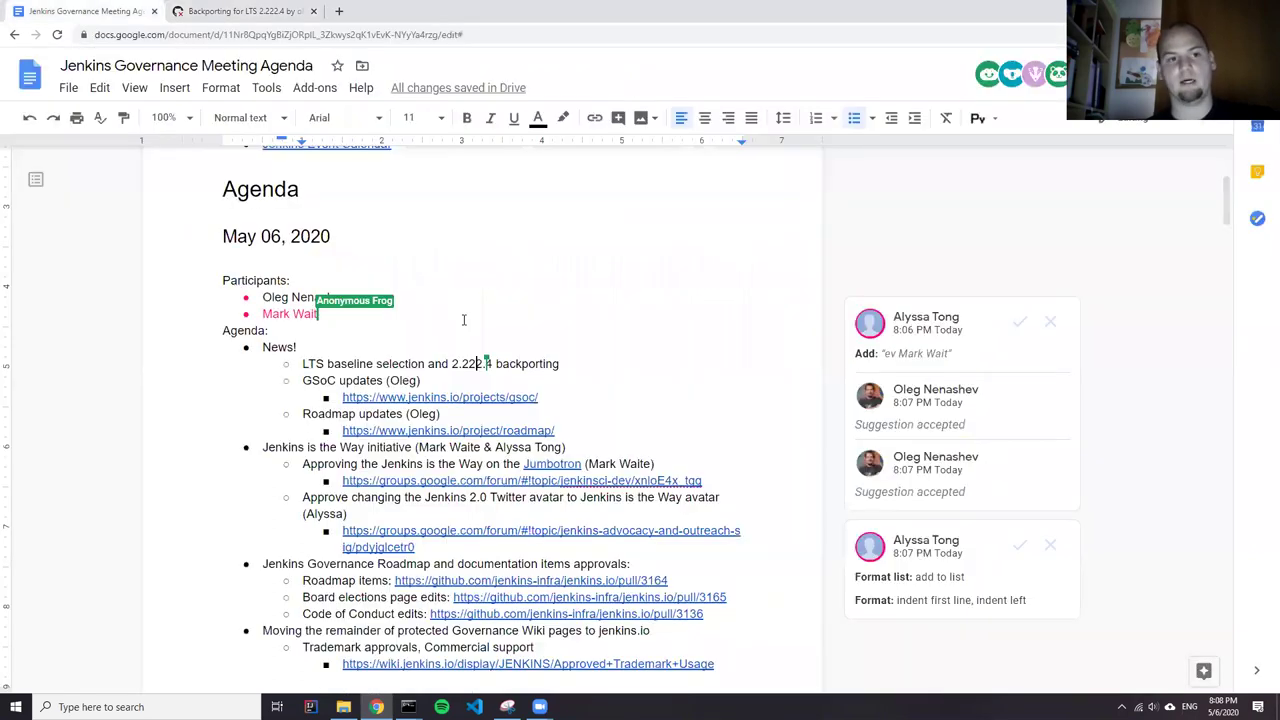
click(598, 448)
key(ctrl+v)
click(569, 447)
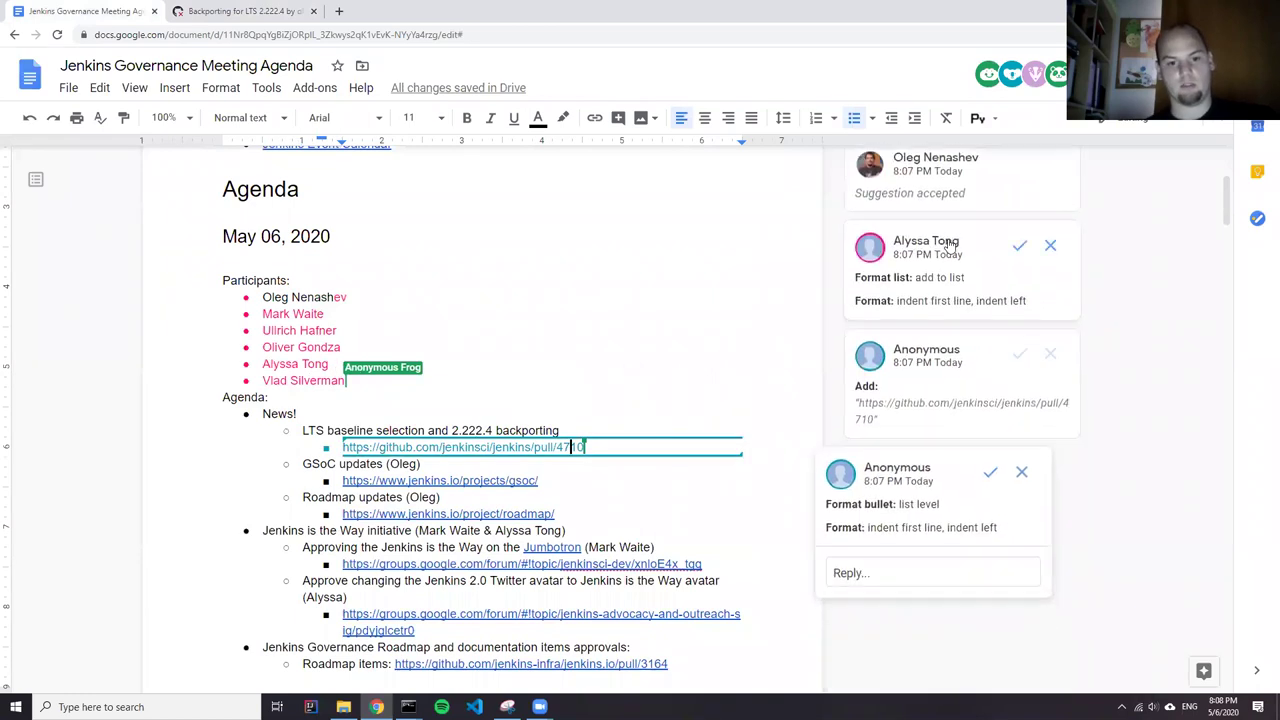
click(994, 473)
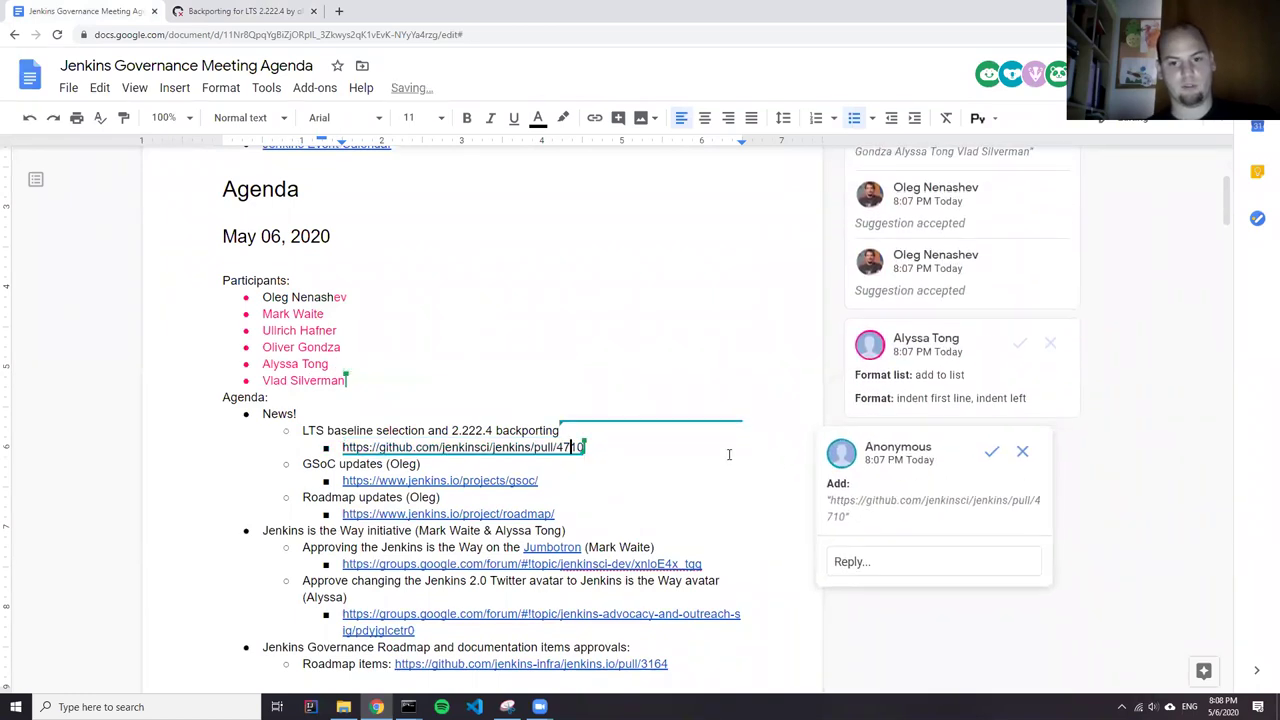
click(992, 456)
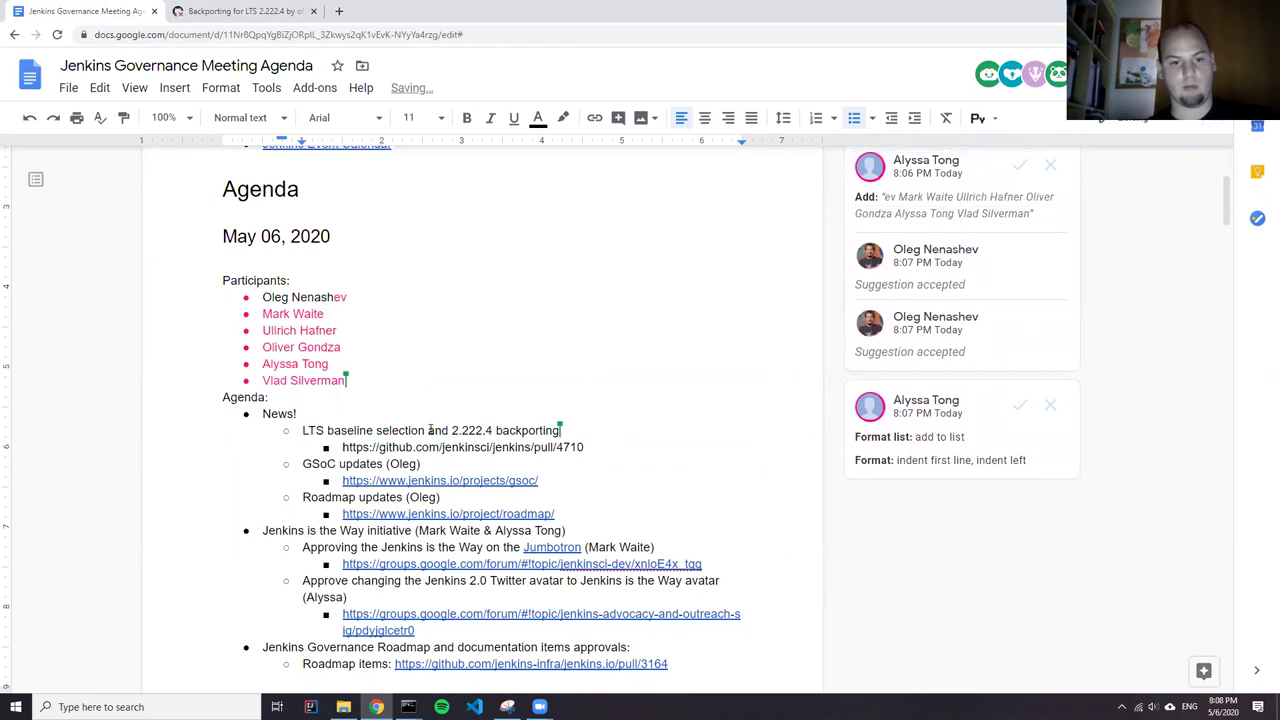
Accept the suggested participant names and their list formatting under the Participants heading.
click(321, 364)
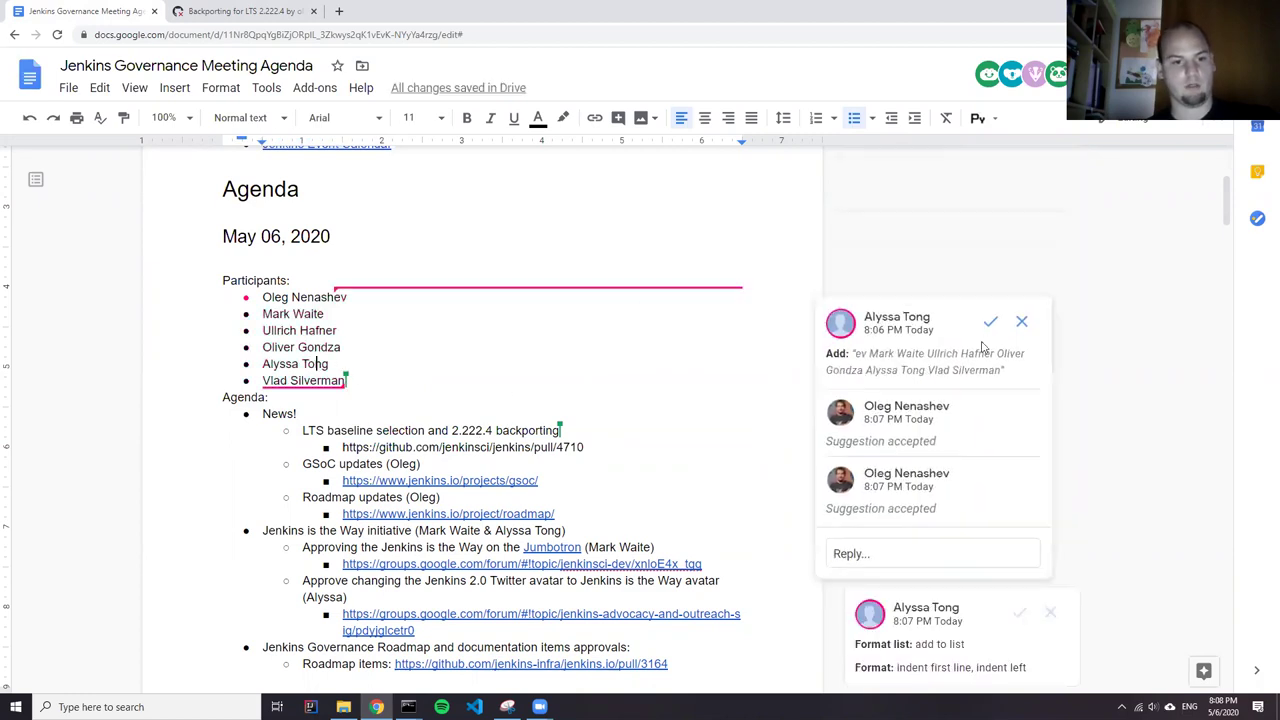
click(990, 321)
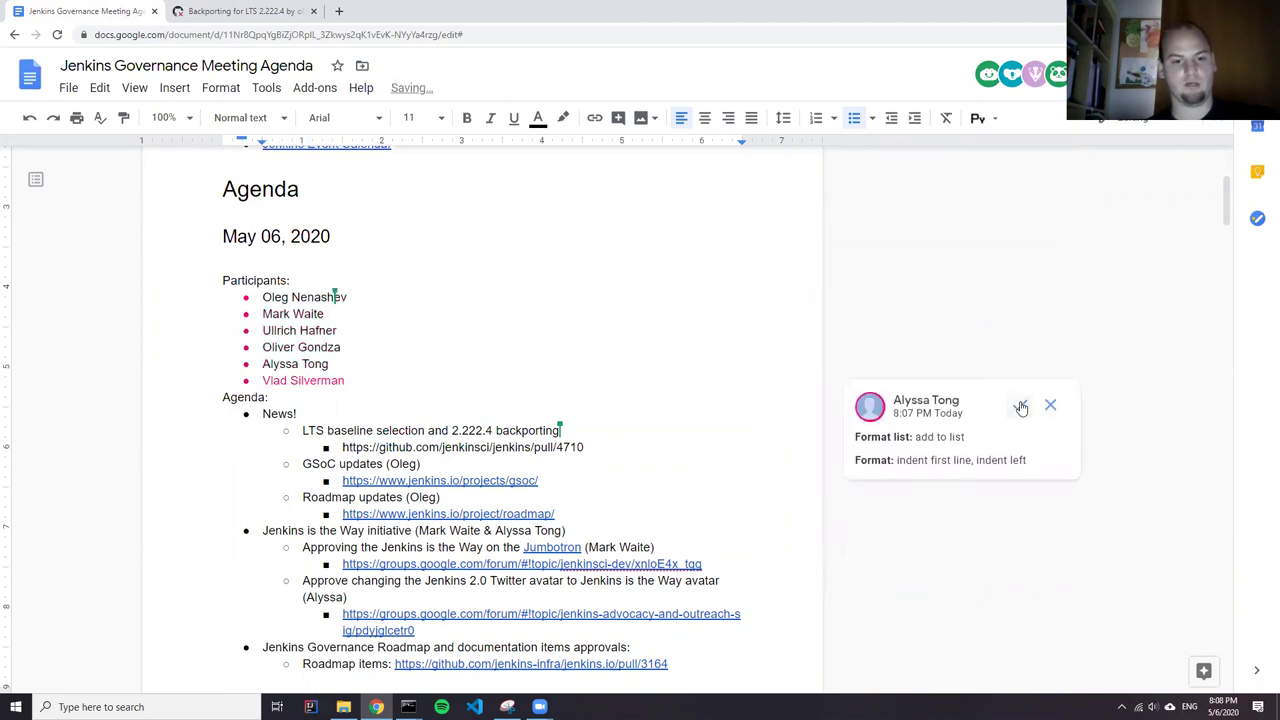
click(1021, 407)
click(633, 450)
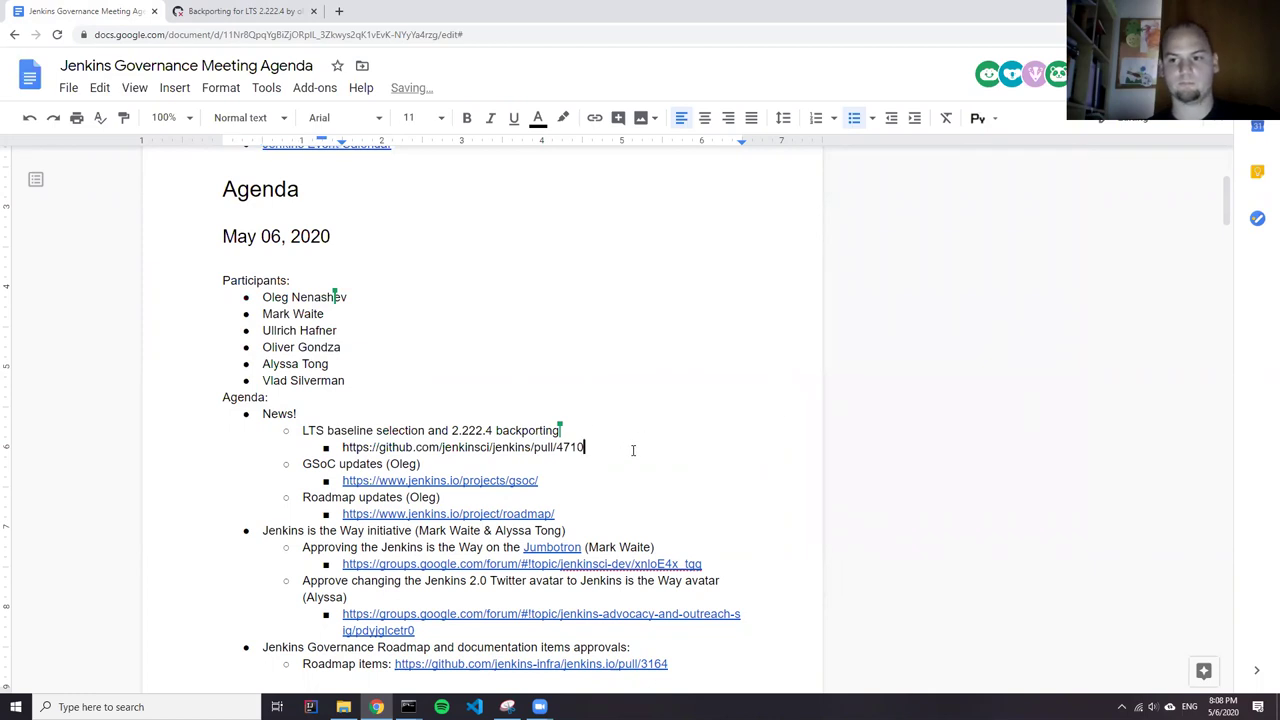
Switch back to the backporting pull request and examine its Fixed issues, highlighting JENKINS-61321 and JENKINS-61284.
key(ctrl+Tab)
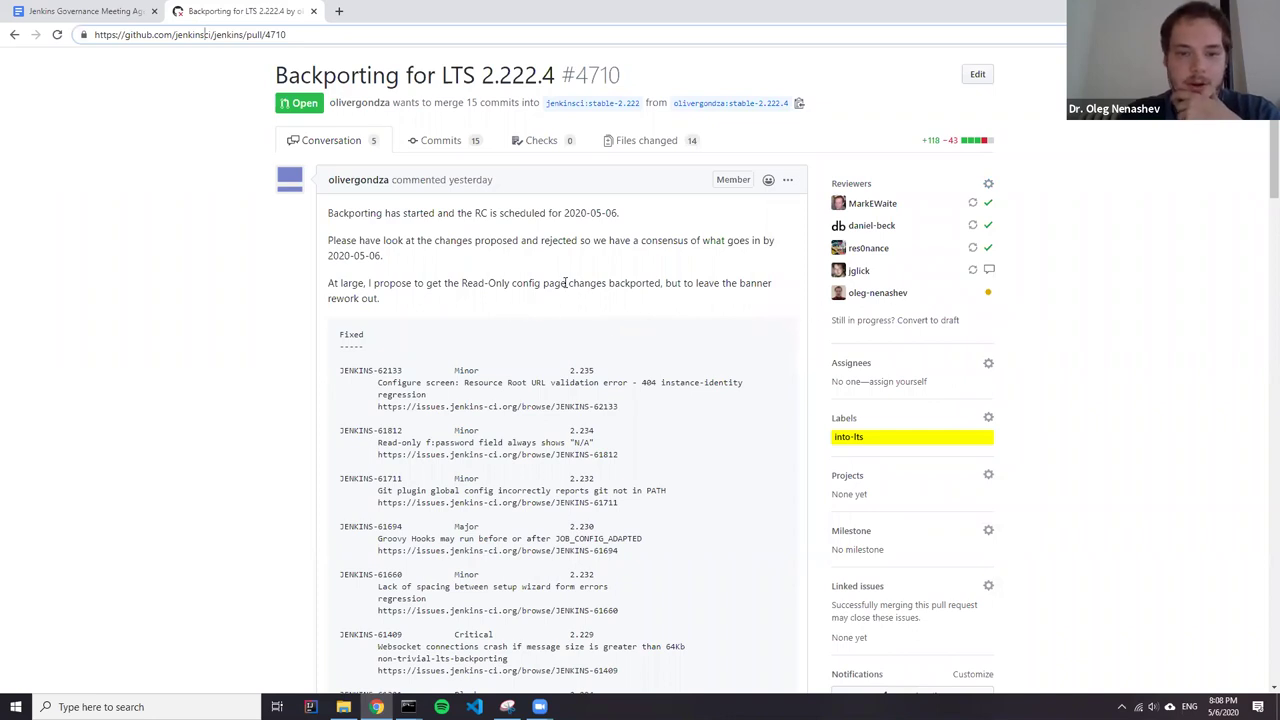
scroll(555, 286, down, 2)
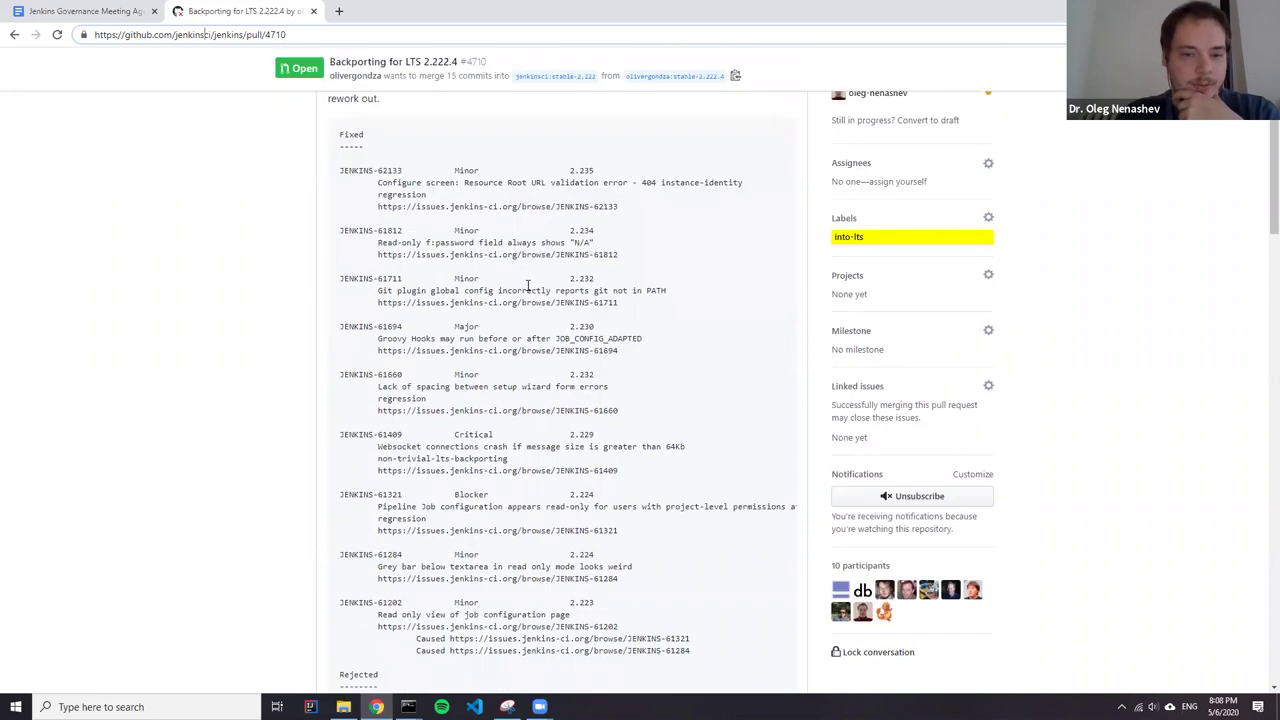
scroll(528, 286, down, 1)
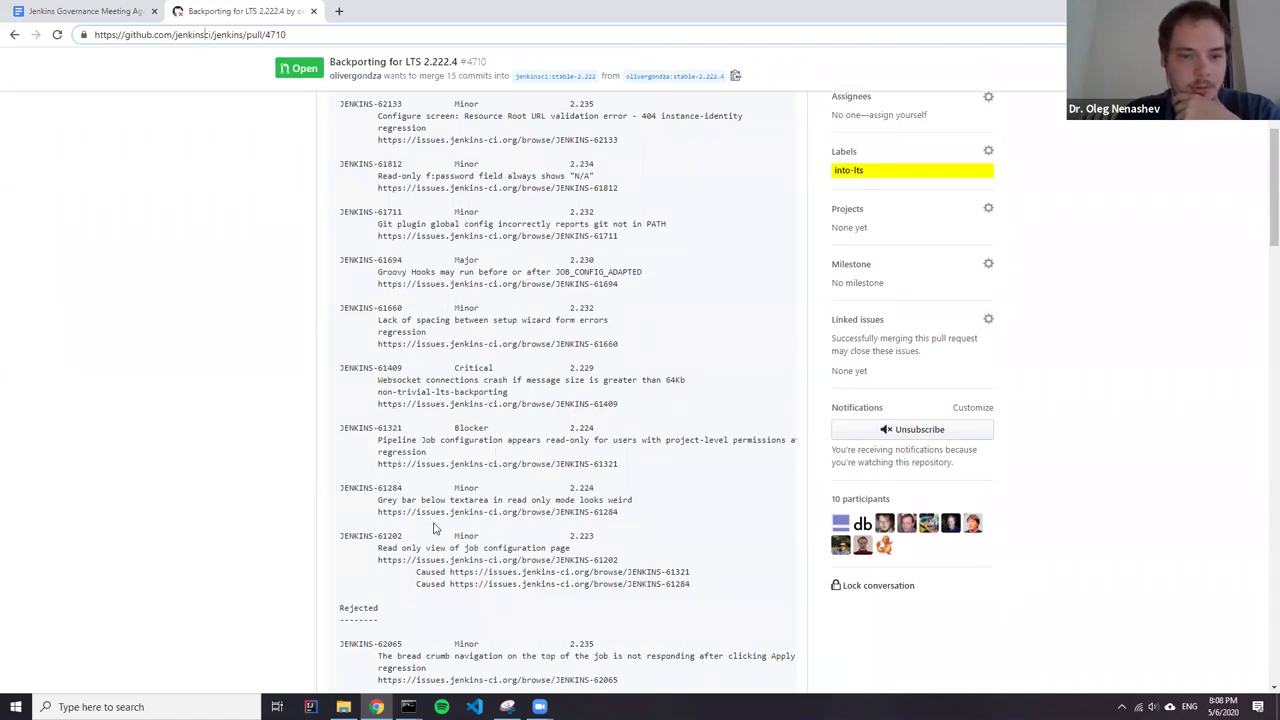
scroll(420, 393, up, 1)
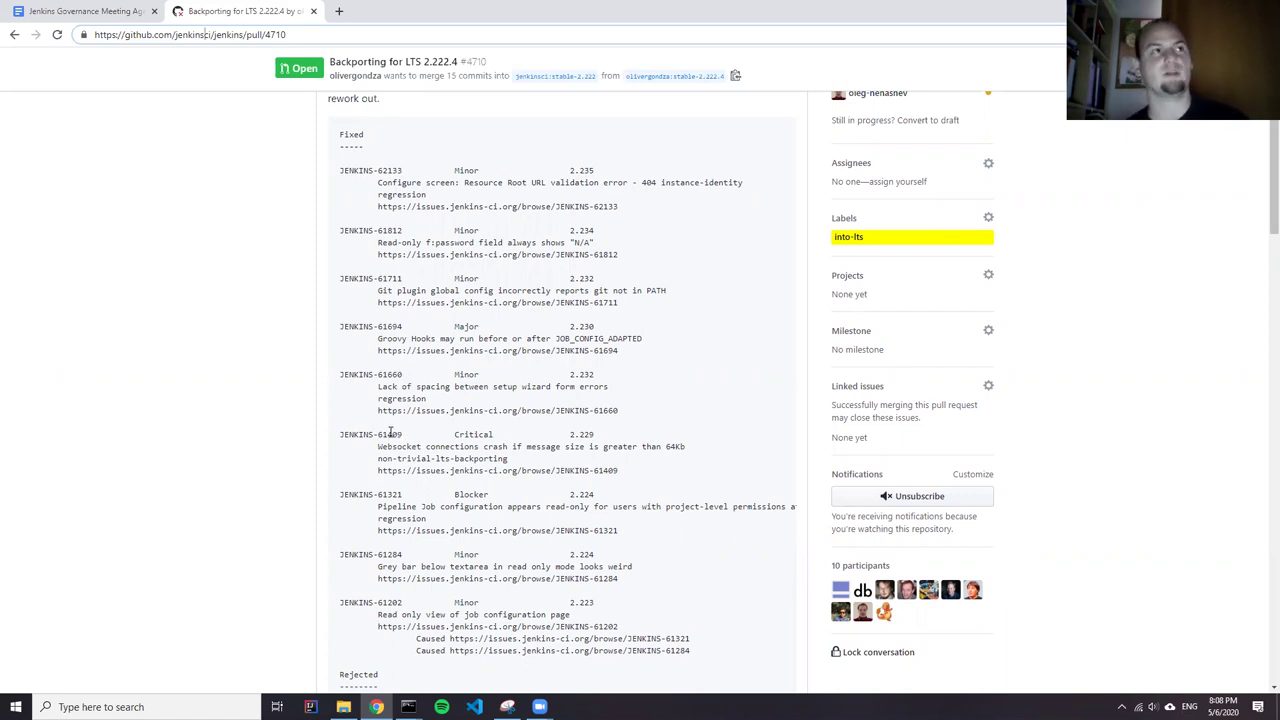
drag(622, 588, 340, 496)
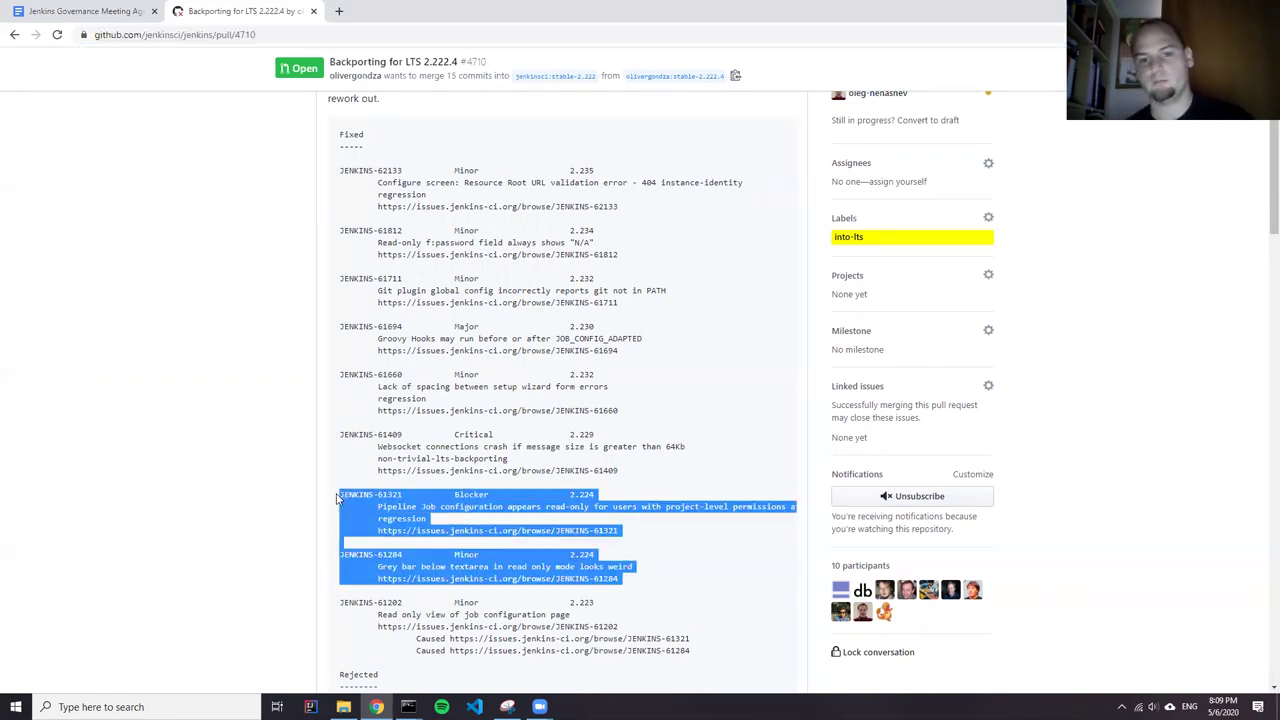
click(450, 395)
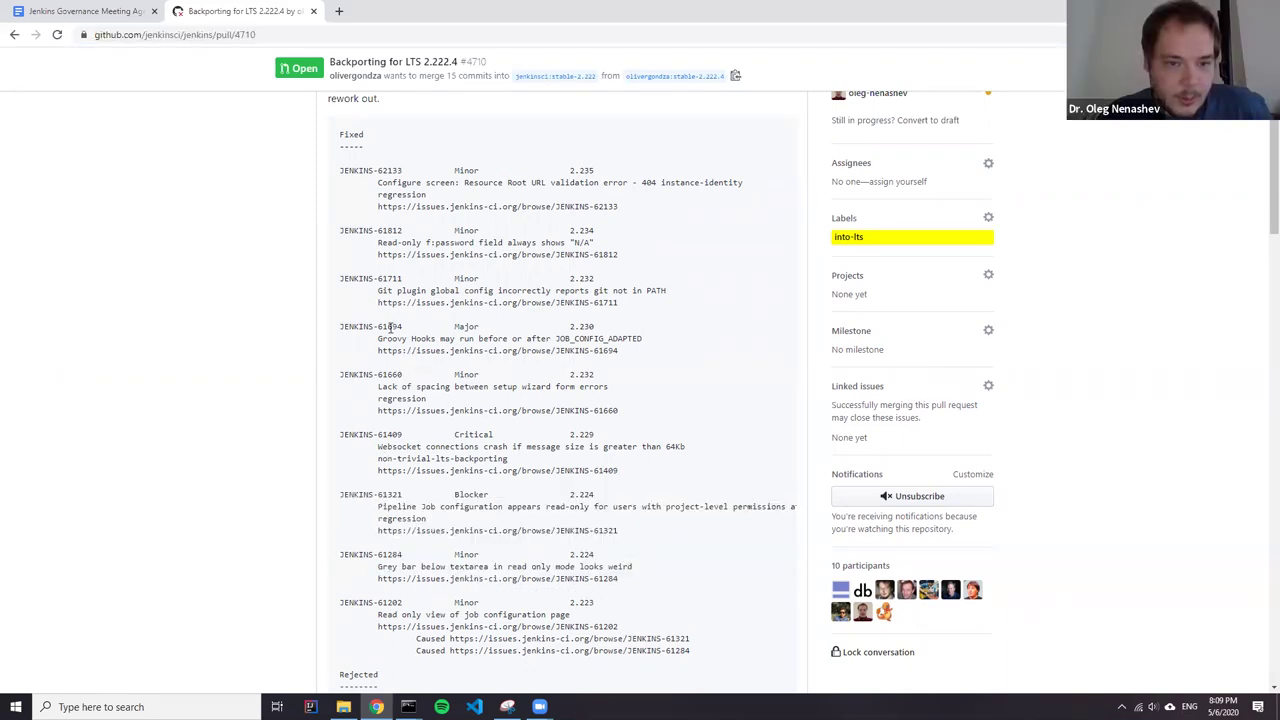
Review more entries in the pull request's Fixed list, highlighting JENKINS-61694 on Groovy Hooks and JENKINS-61409 on Websocket crashes.
drag(342, 326, 741, 360)
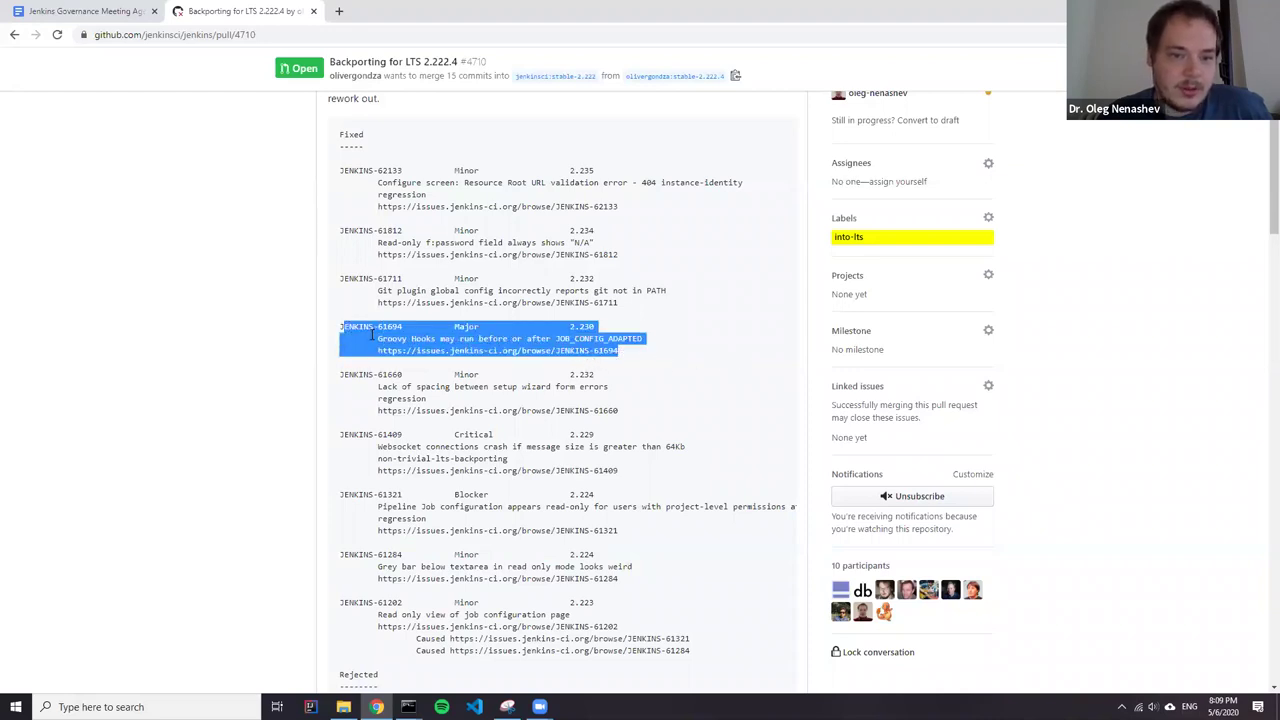
triple_click(408, 337)
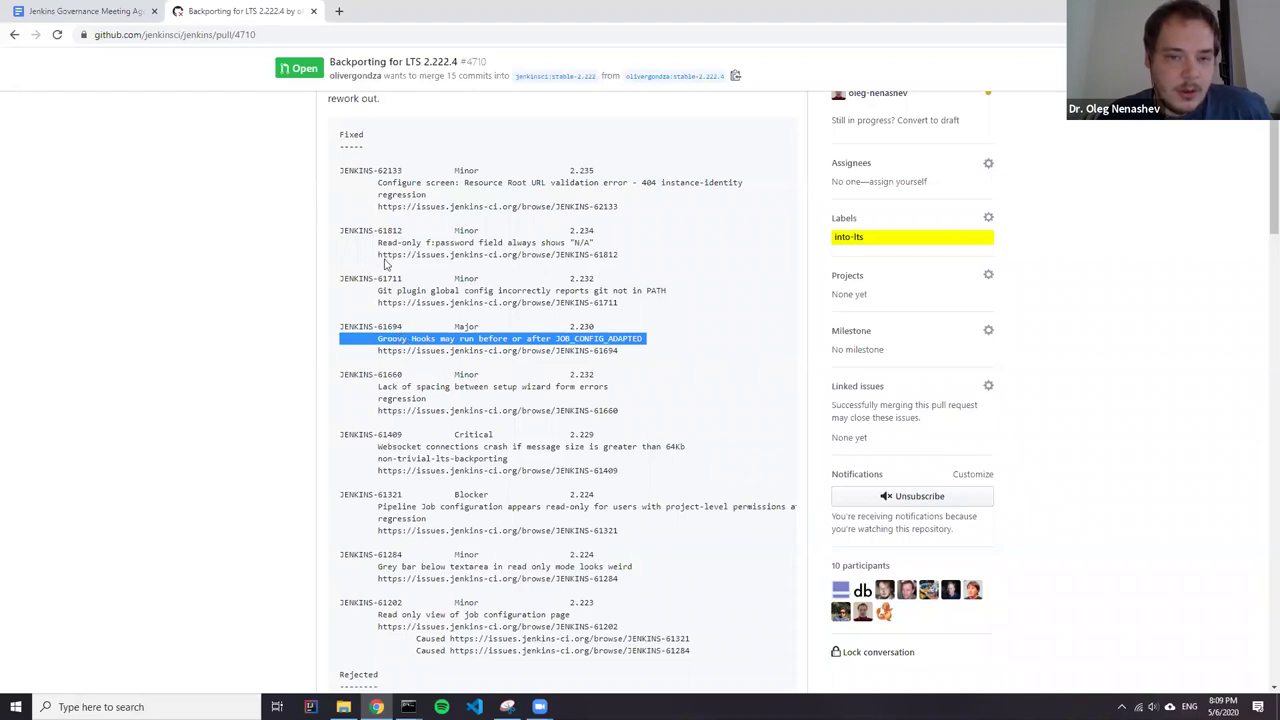
click(366, 293)
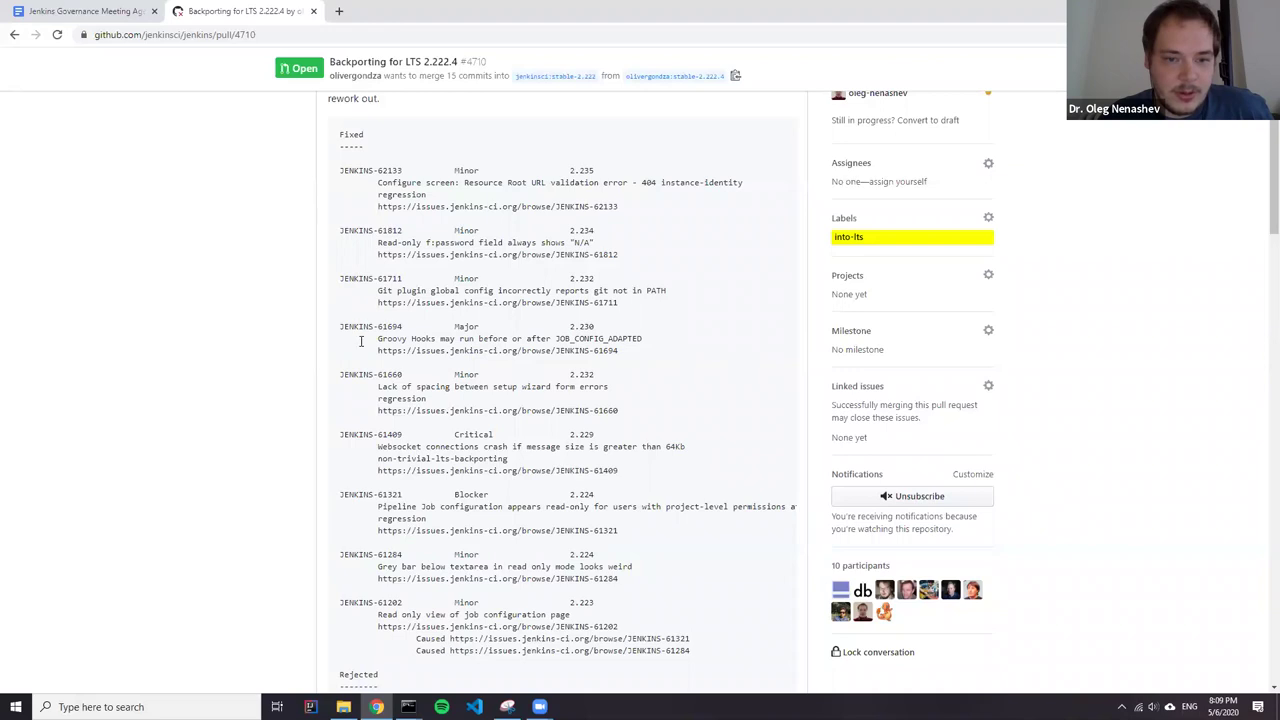
drag(342, 436, 658, 481)
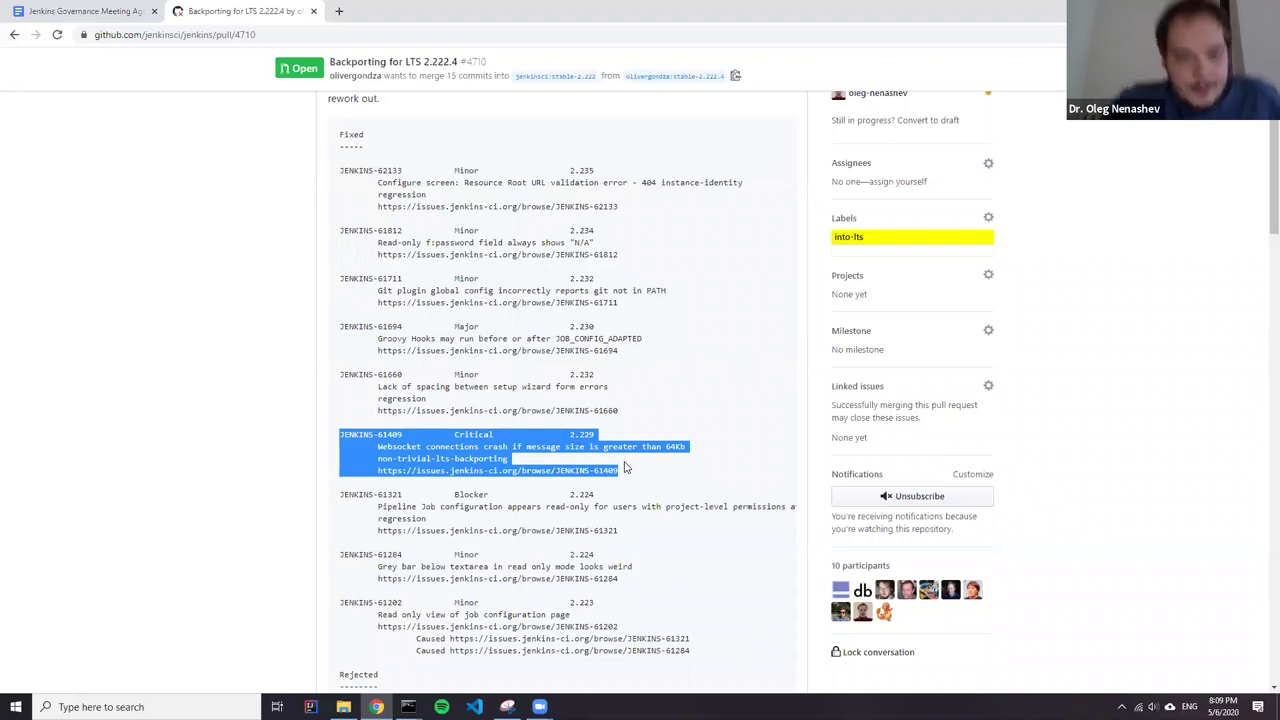
click(654, 290)
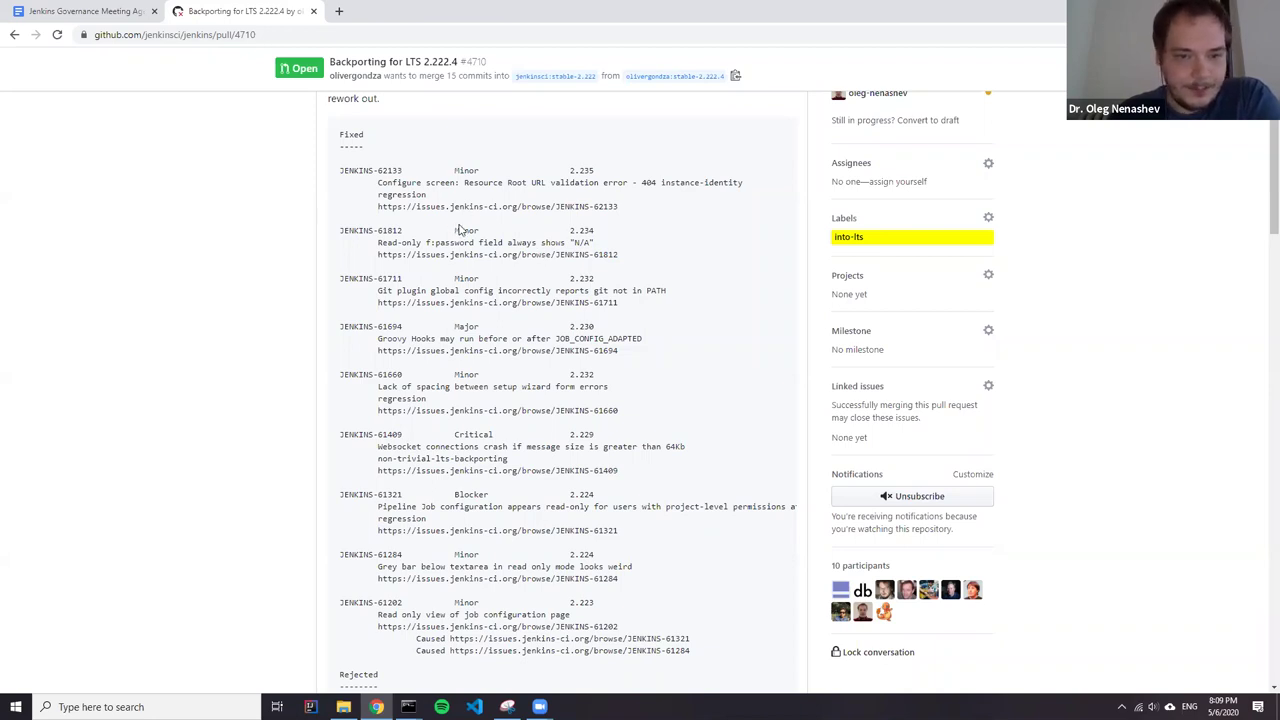
scroll(625, 256, down, 1)
scroll(625, 256, down, 1)
scroll(660, 290, up, 2)
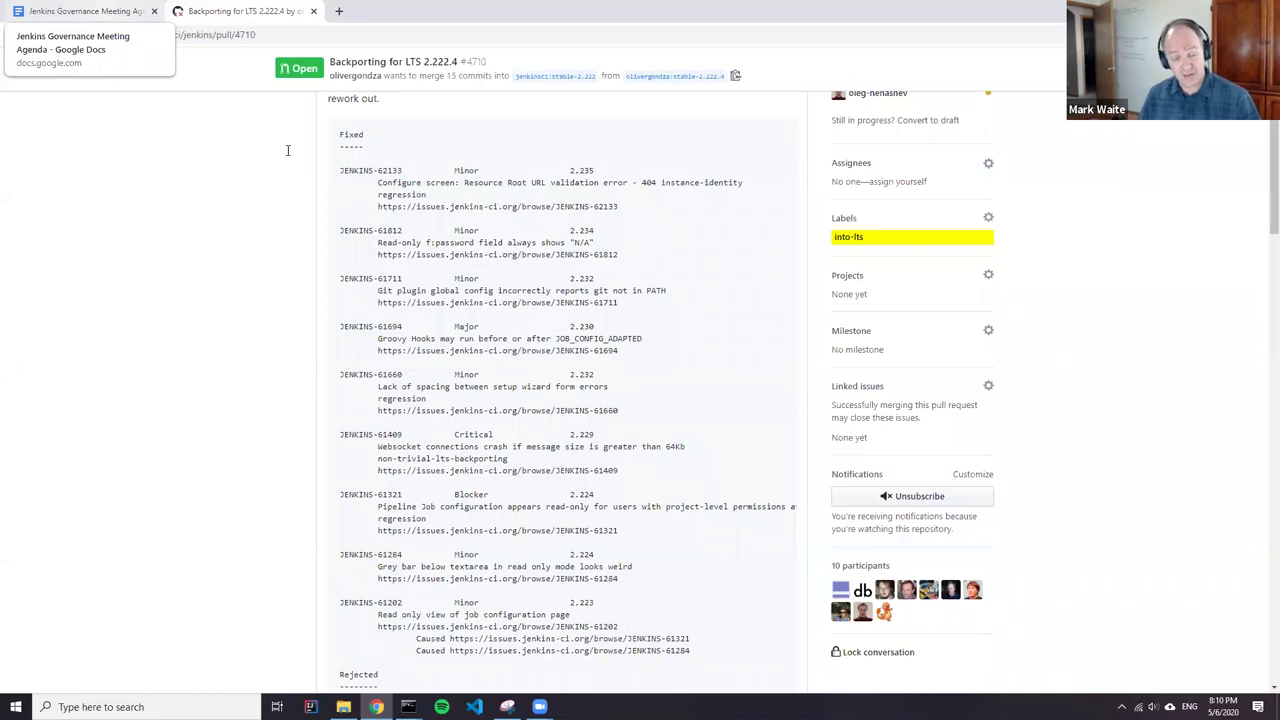
In the agenda document, append "- tests are failing, ready to go once fixed" to the pull/4710 link and add an "LTS baseline?" bullet below.
click(100, 14)
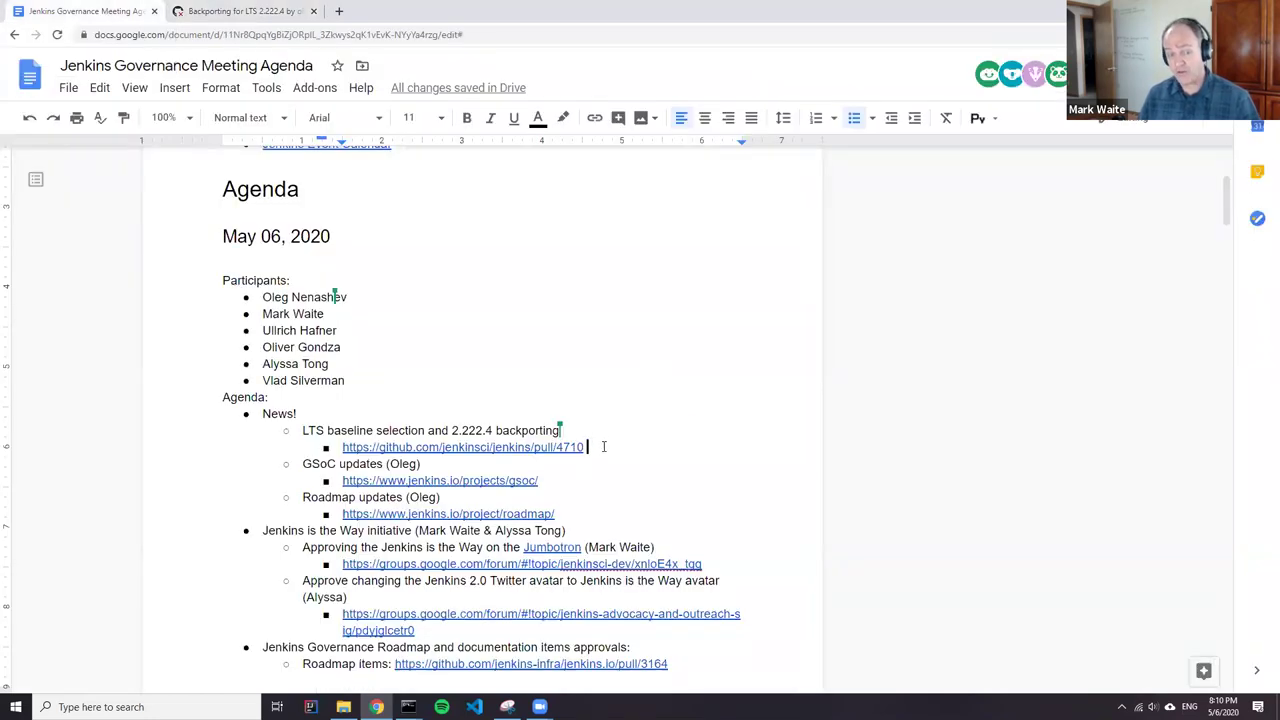
text(- te)
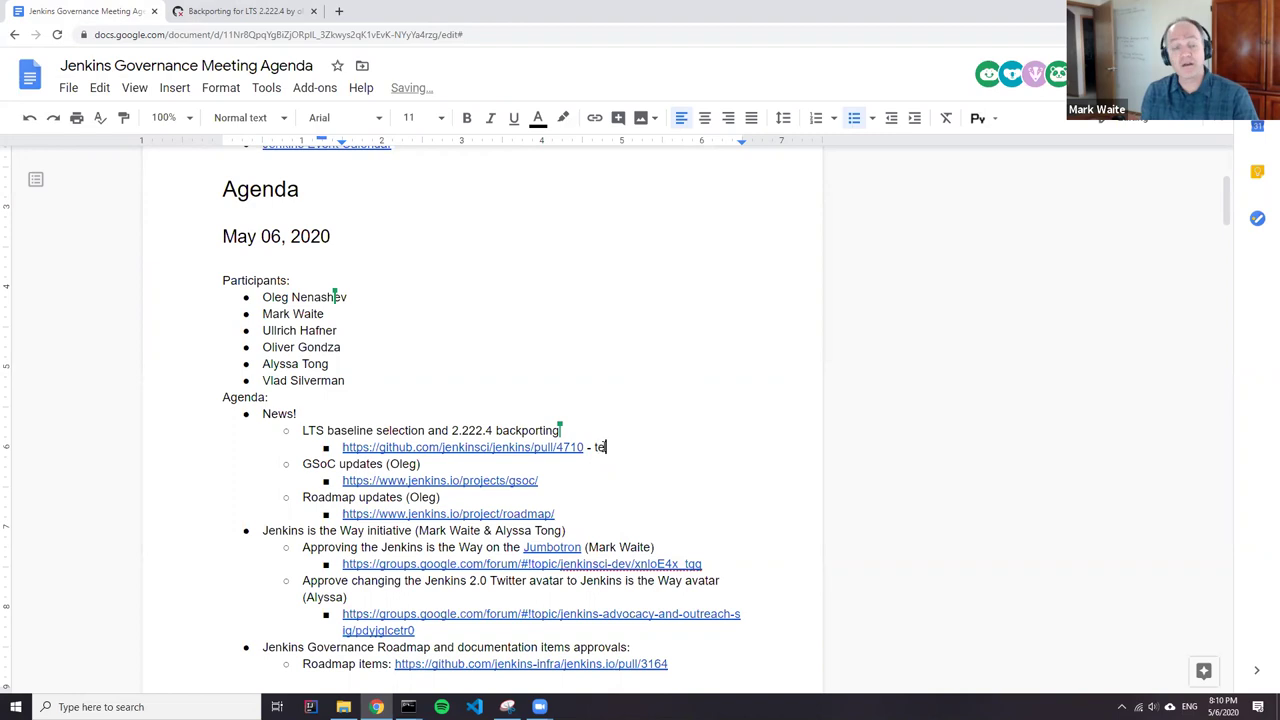
text(sts are failing)
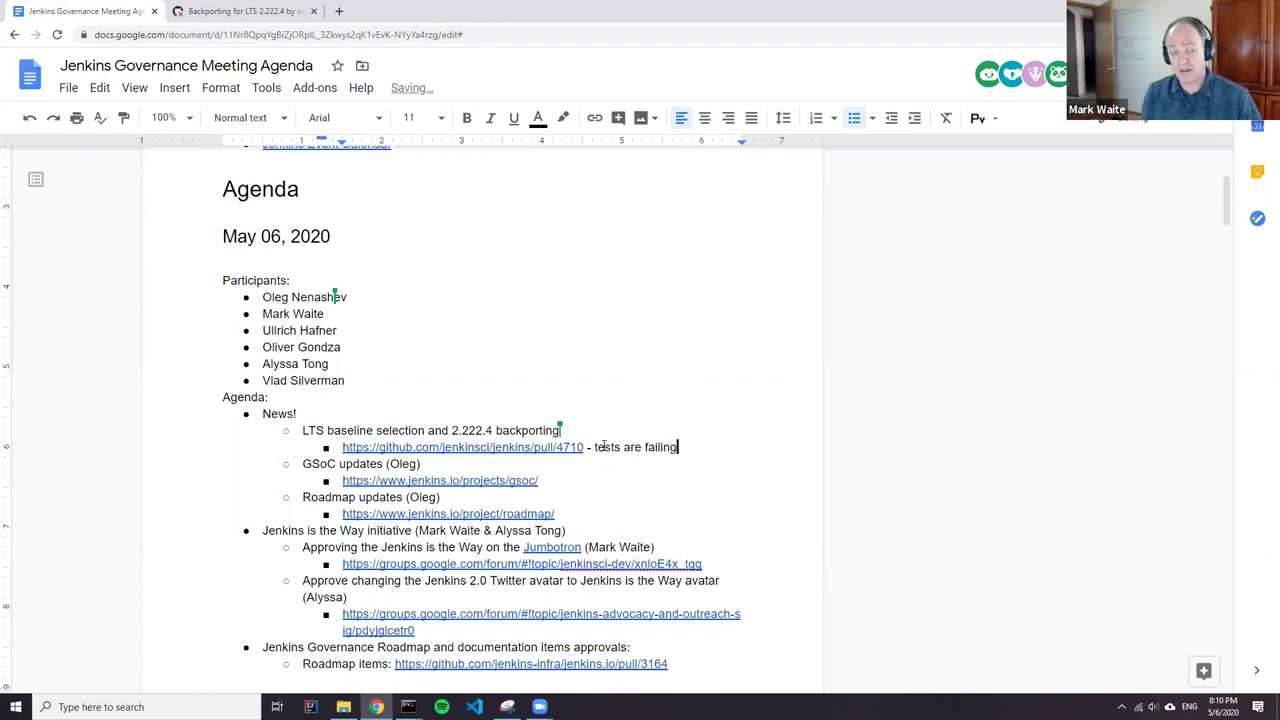
text(, ready to go once )
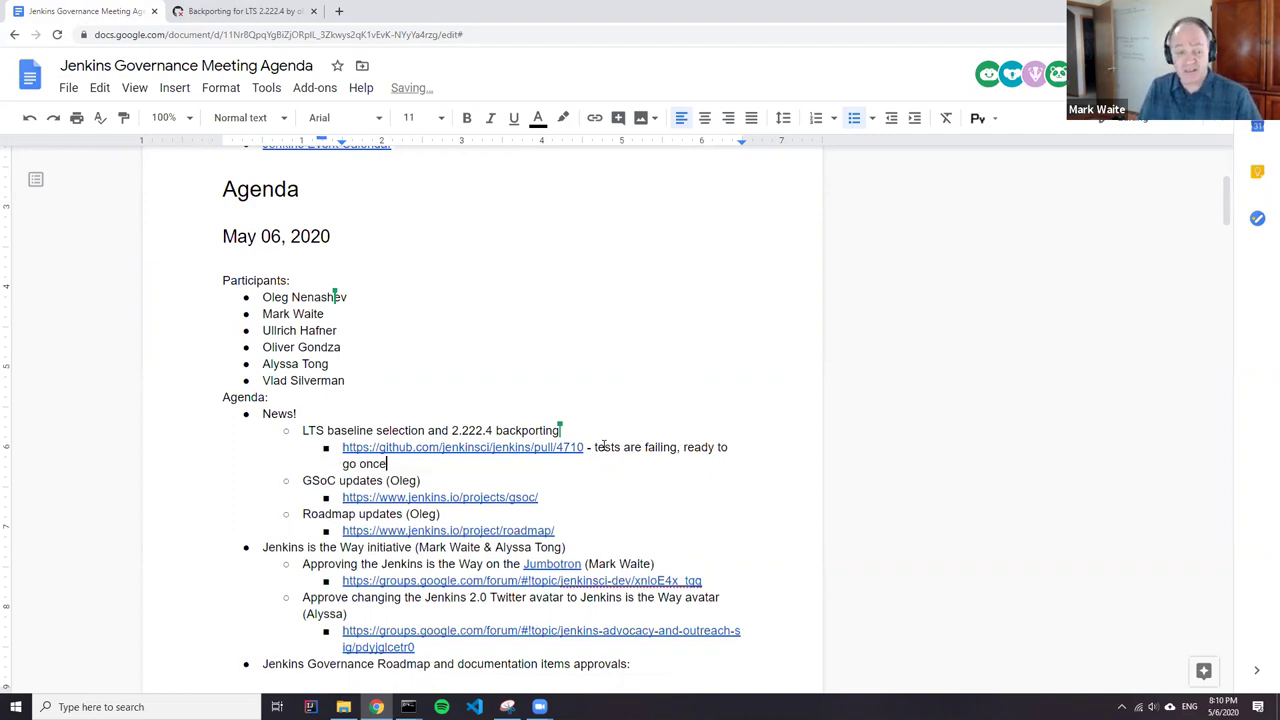
text(fixed)
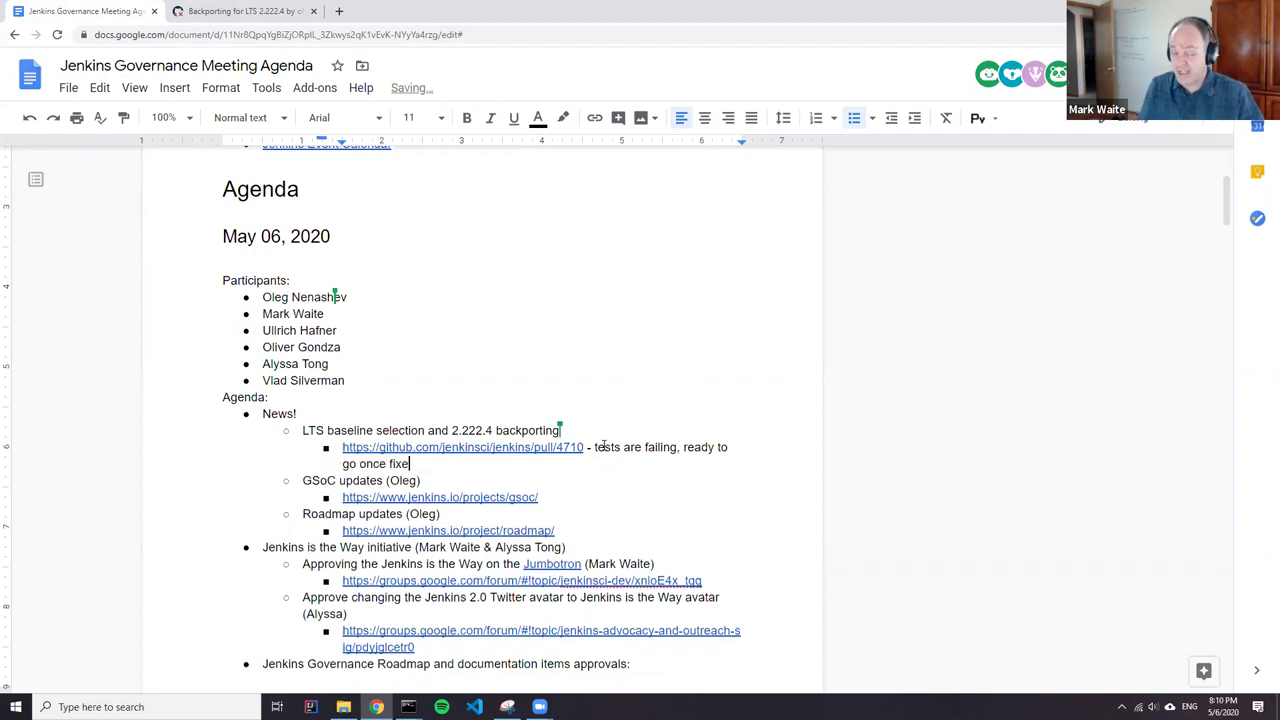
key(Return)
text(LTS baseline?)
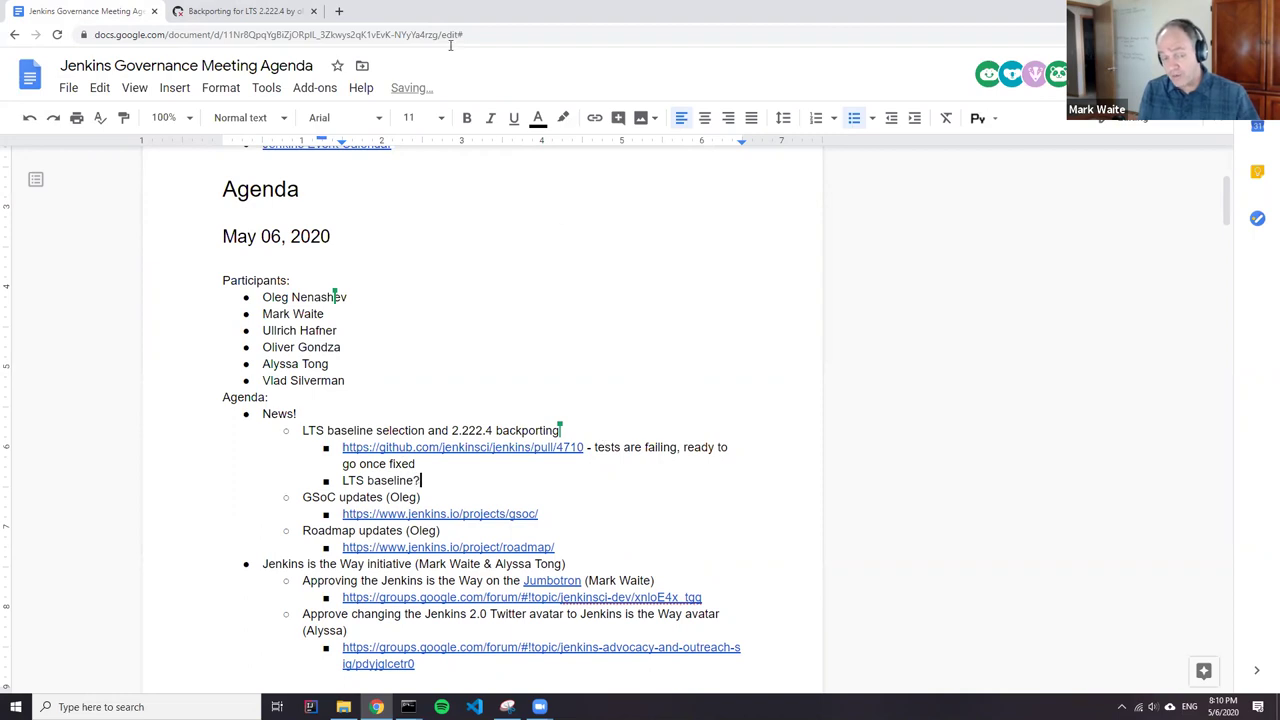
Open the jenkinsci-dev Google Groups forum in a new browser tab.
click(339, 11)
text(jenkinsci-dev)
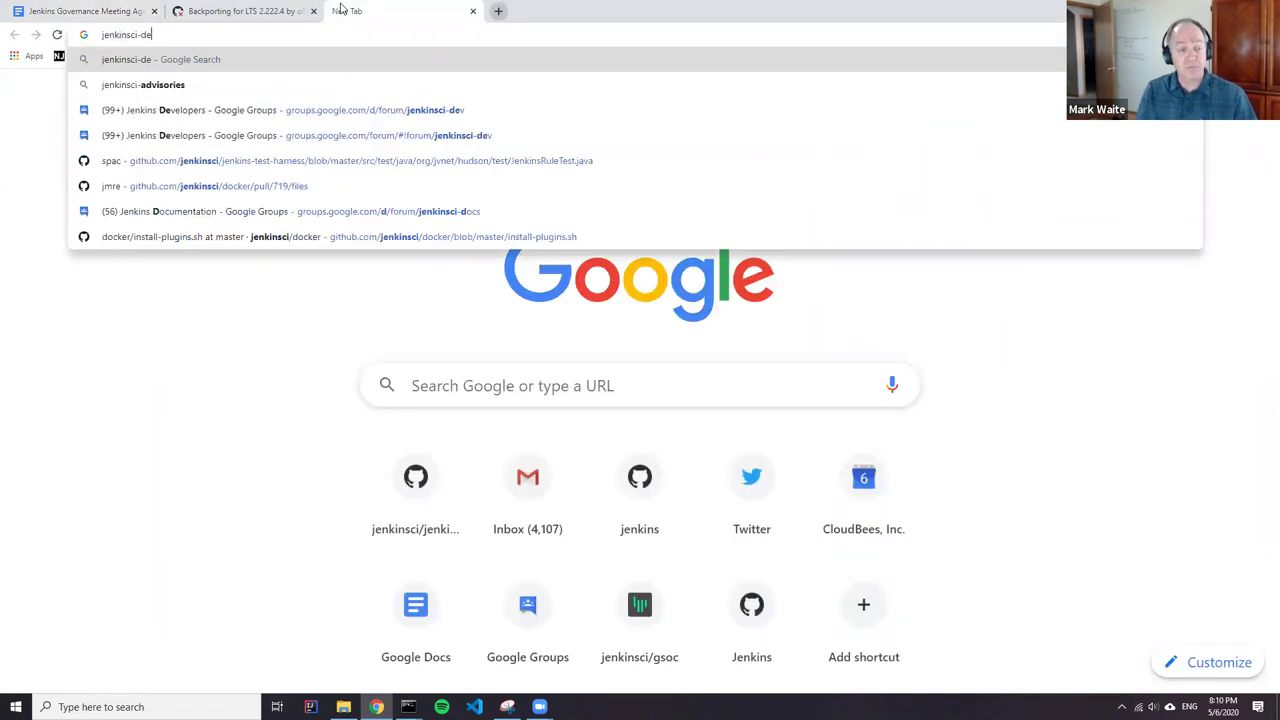
key(Down)
key(Down)
key(Return)
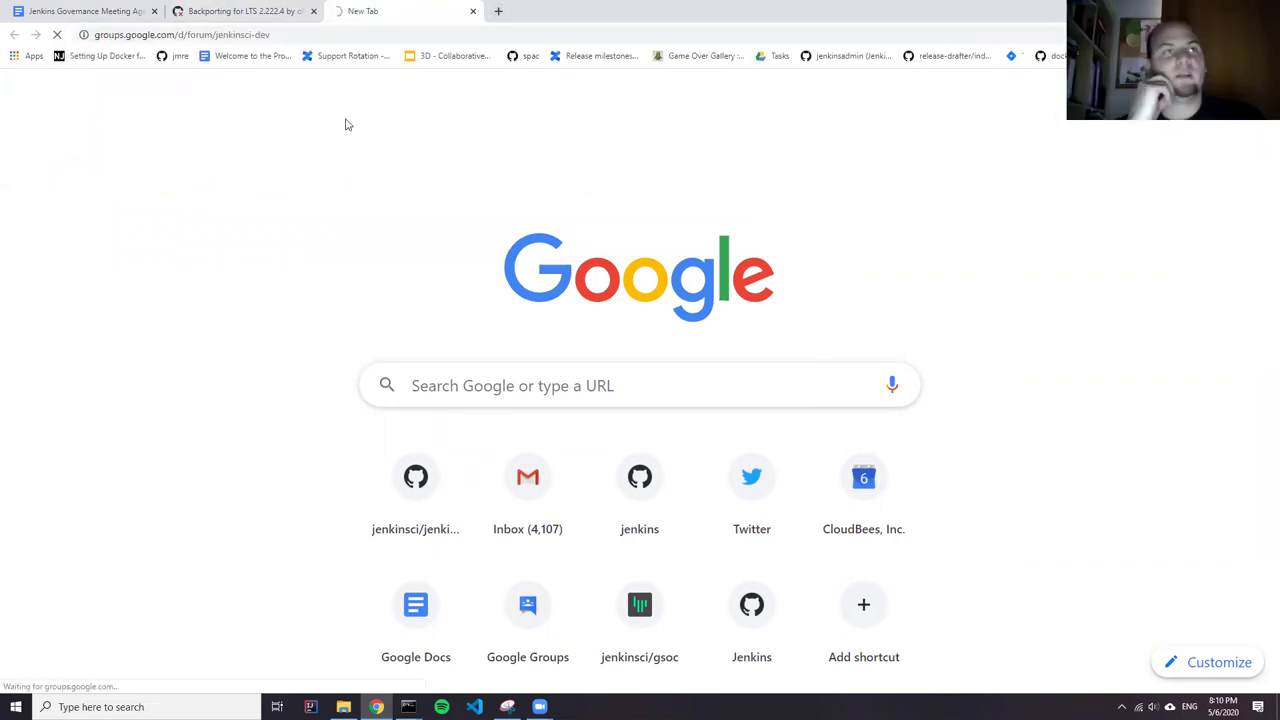
Open the Jenkins changelog at jenkins.io/changelog in another new browser tab.
click(498, 11)
text(je)
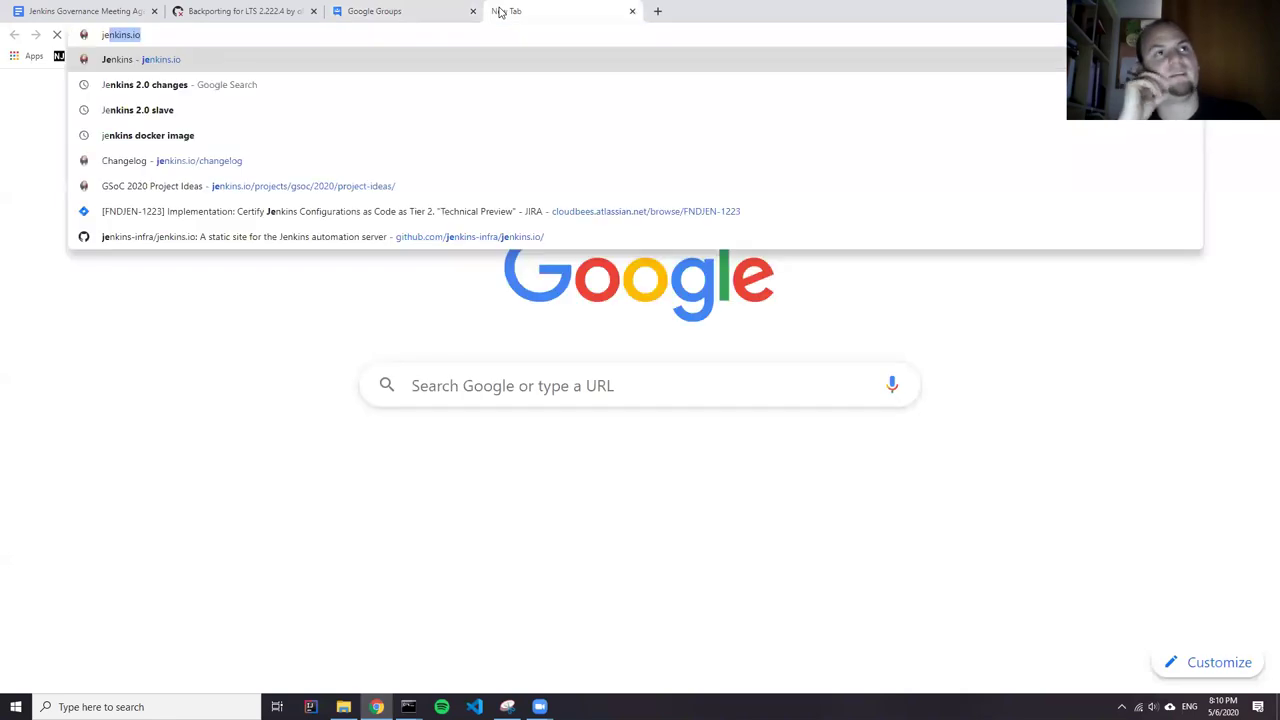
text(nkins.io/c)
key(Return)
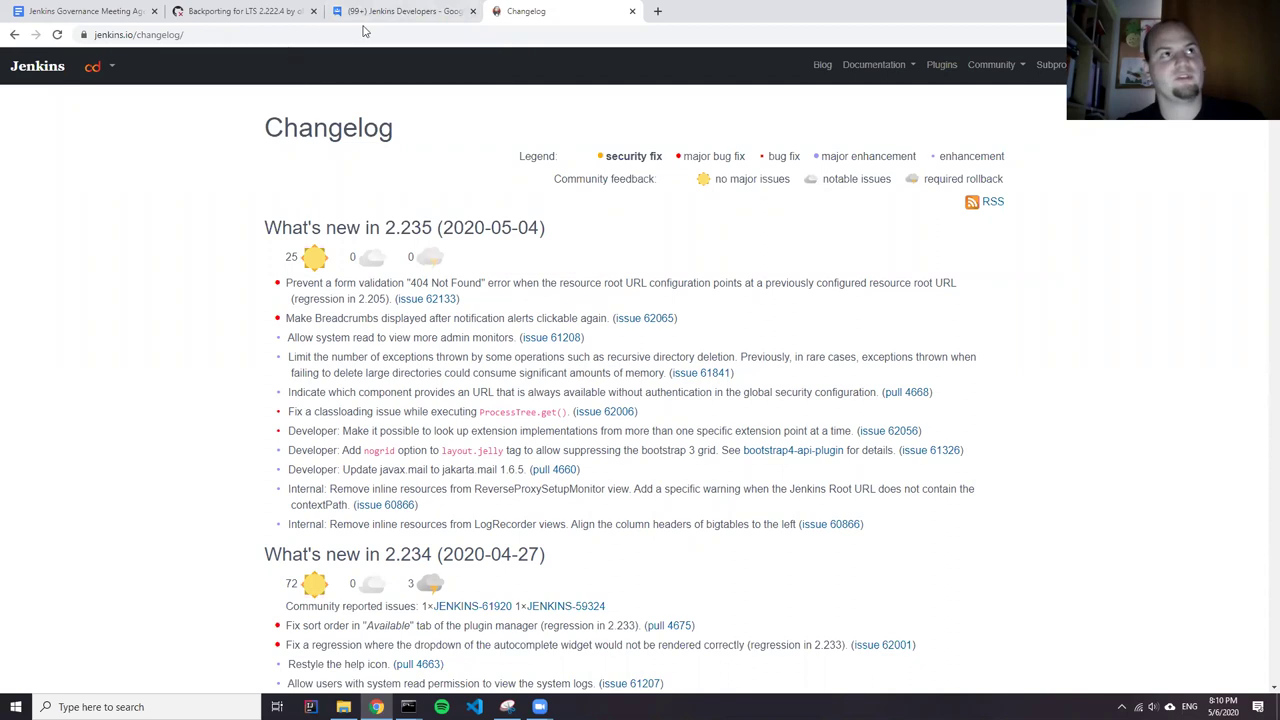
Find "selec" among the Jenkins Developers topics, open "LTS baseline selection for the successor of 2.222" and copy its address.
click(406, 12)
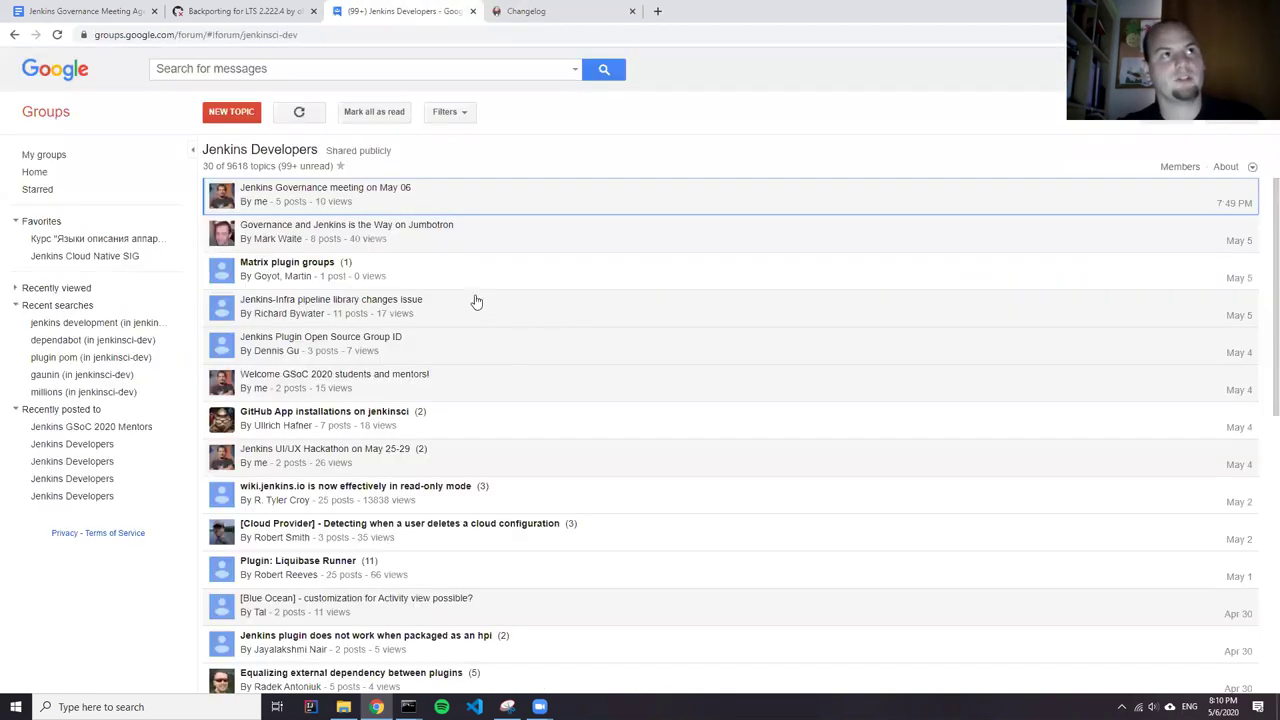
key(ctrl+f)
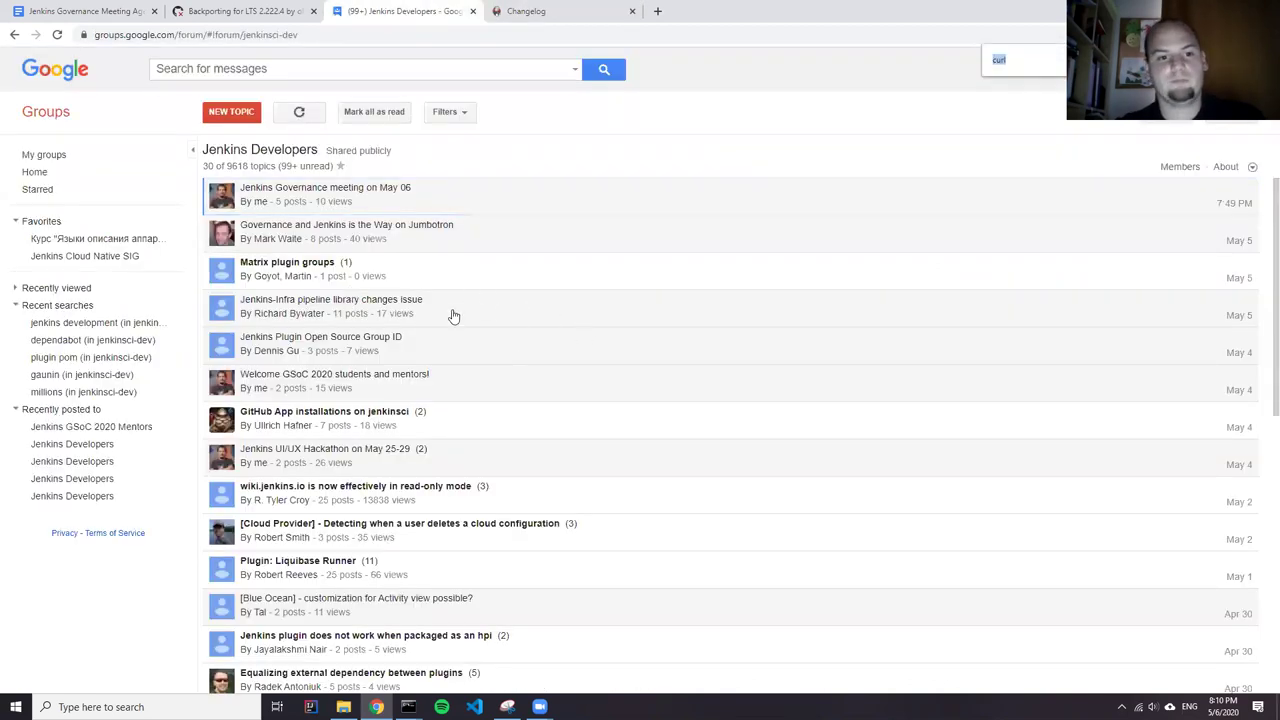
text(selec)
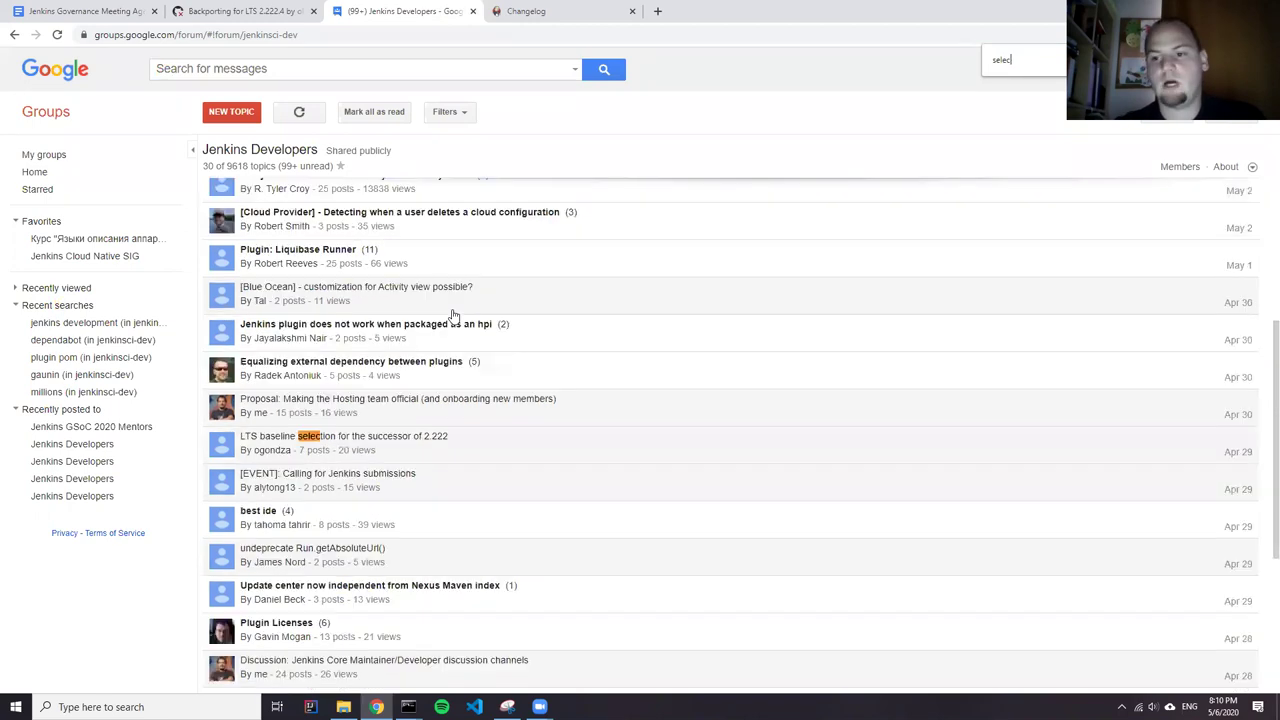
click(407, 445)
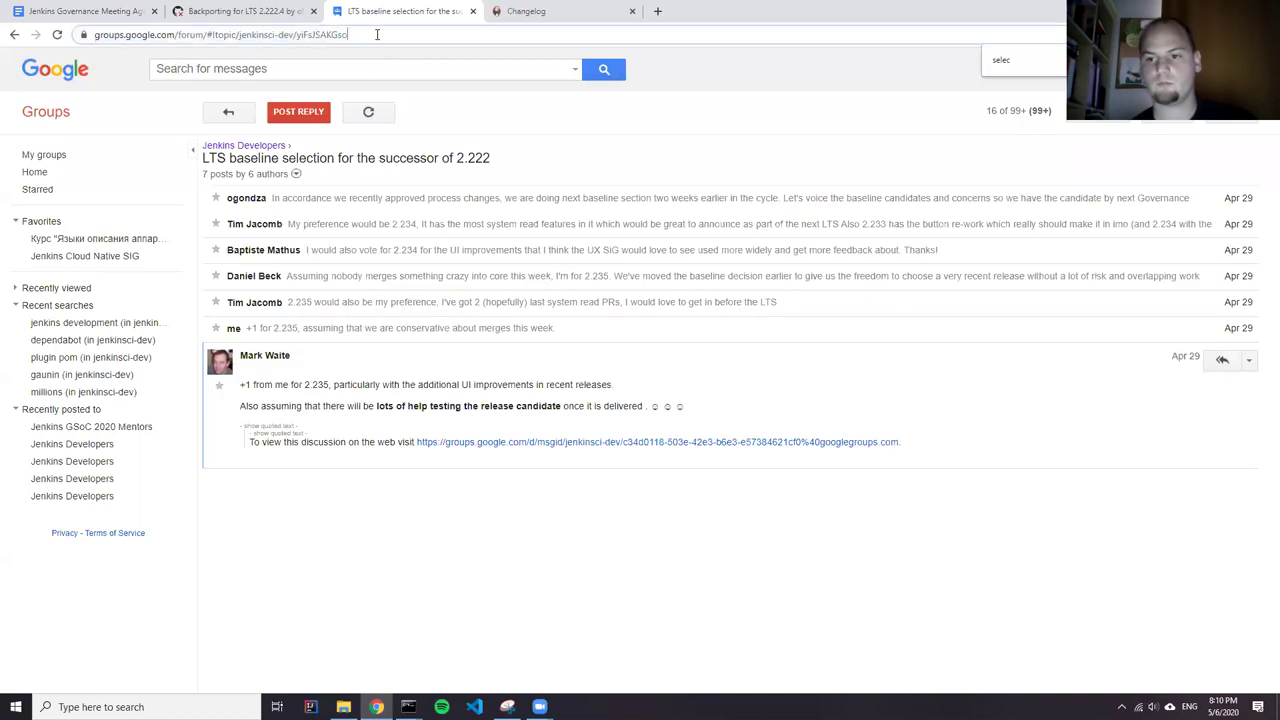
click(377, 34)
key(ctrl+c)
Expand and read the replies in the LTS baseline selection thread for the proposed baseline versions.
click(355, 328)
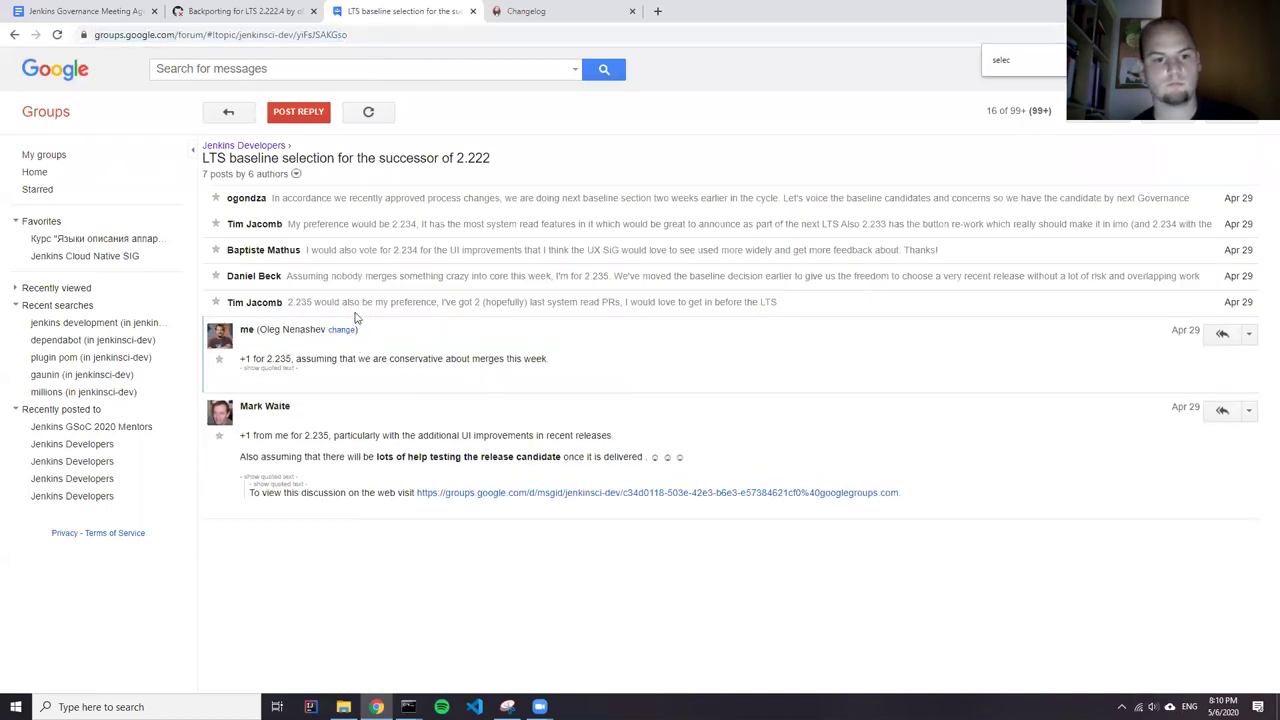
click(354, 300)
click(367, 277)
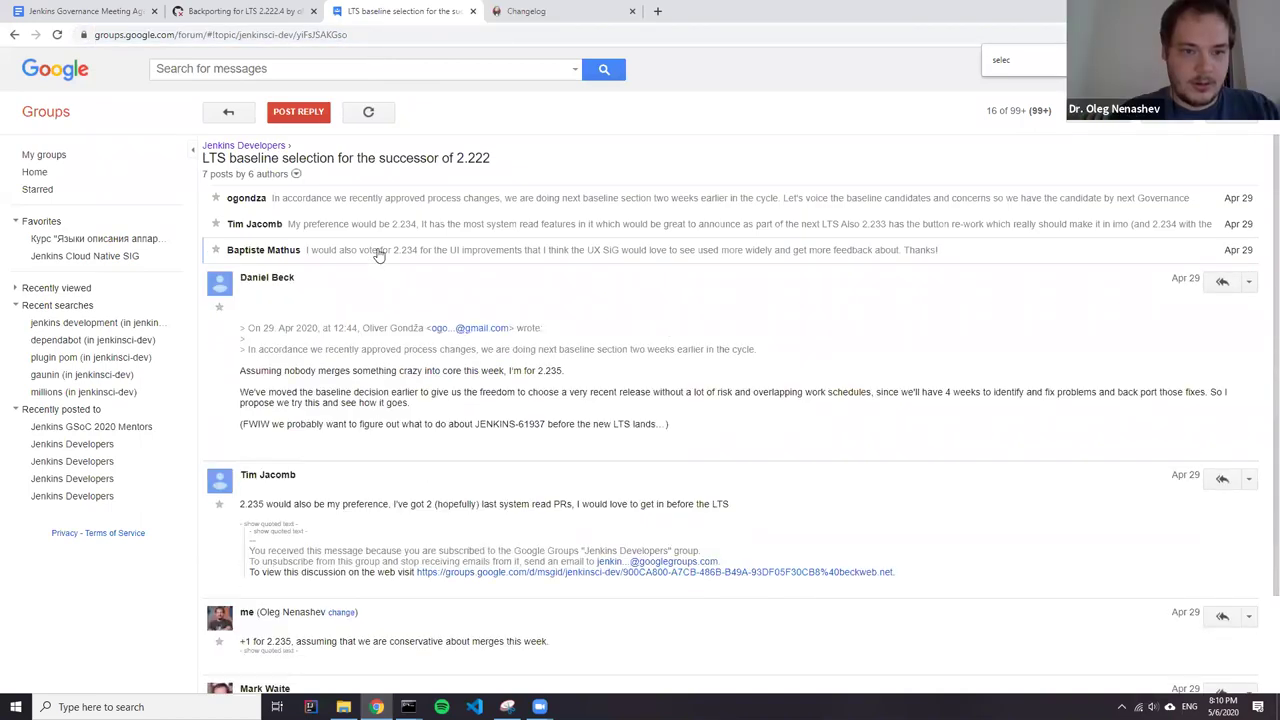
click(379, 253)
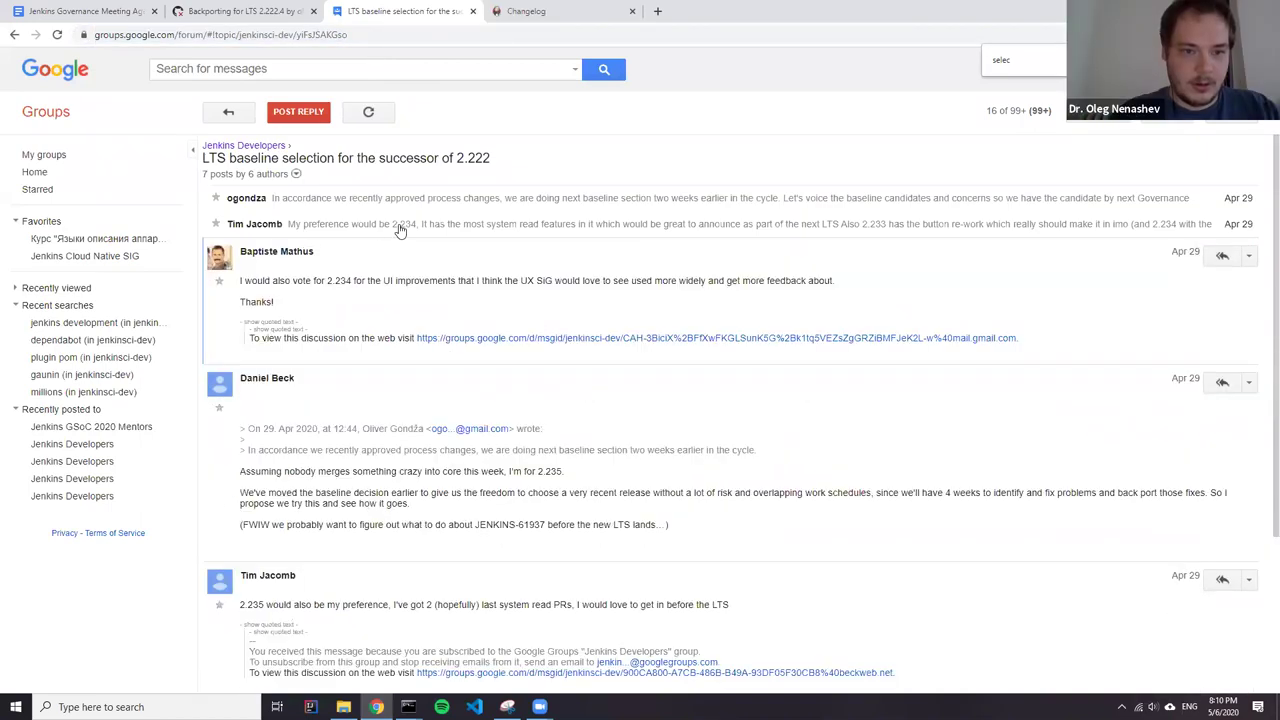
click(479, 264)
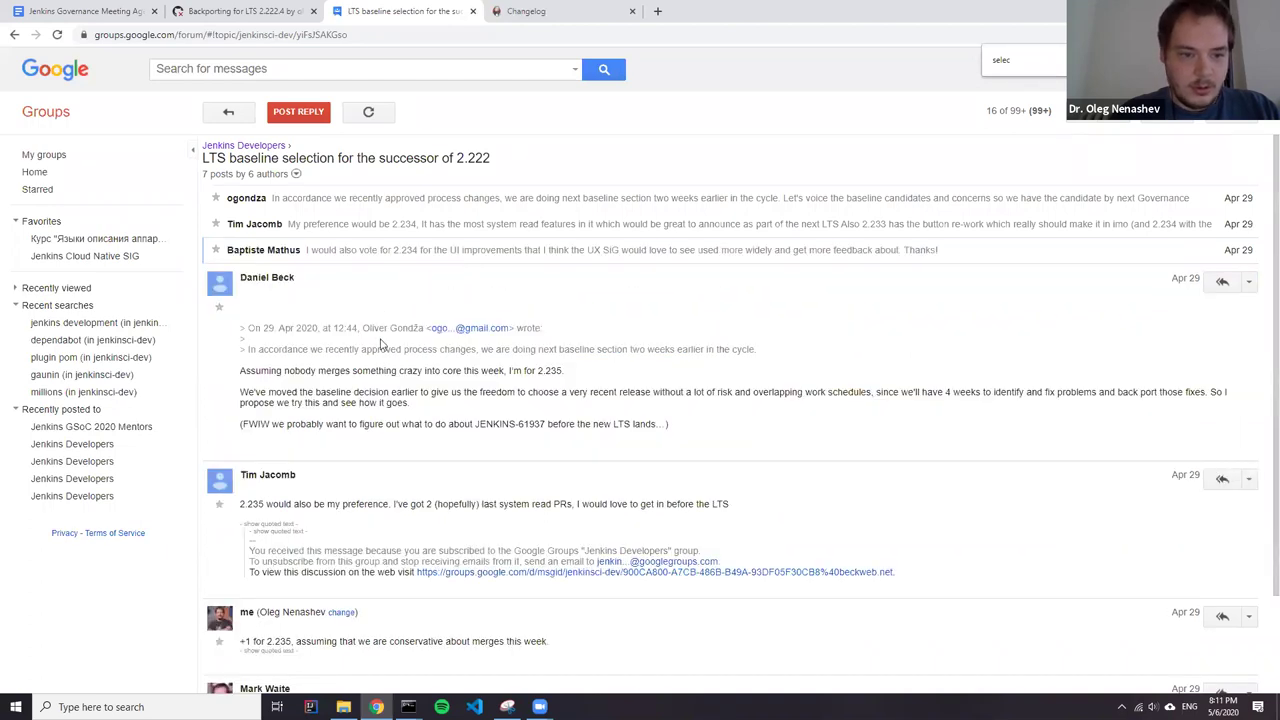
scroll(300, 352, down, 1)
scroll(290, 345, up, 1)
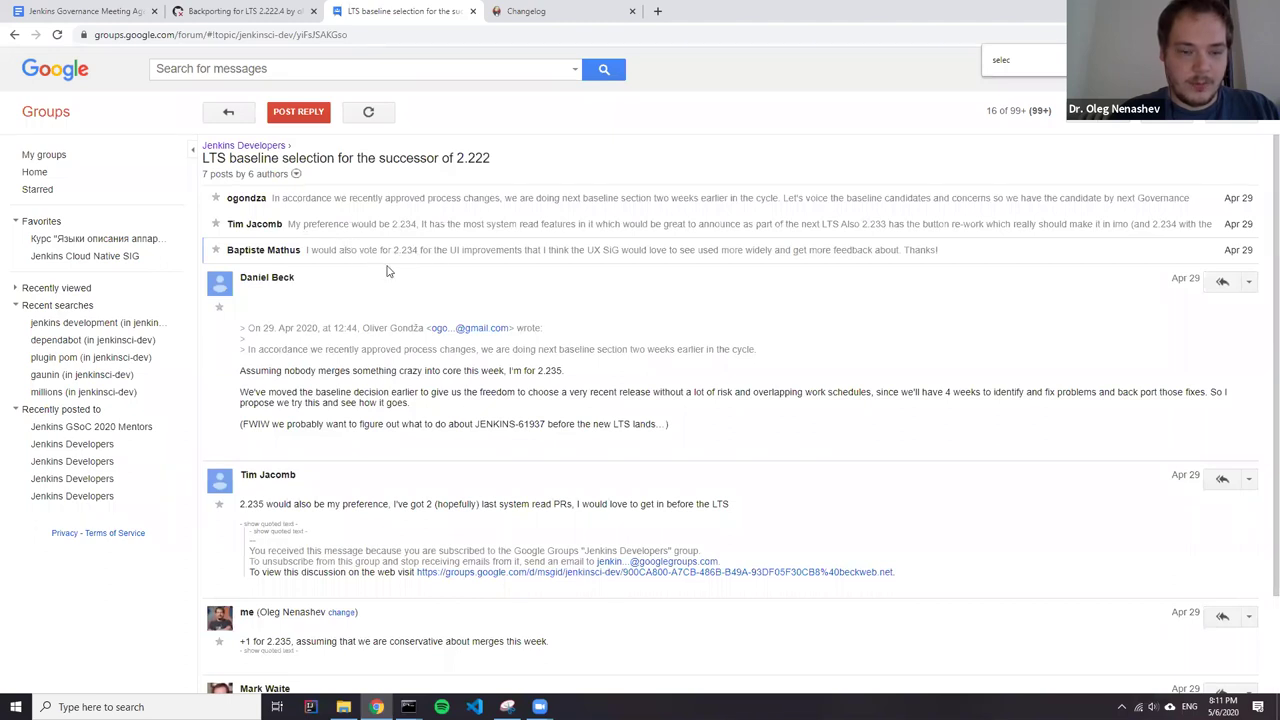
scroll(372, 282, down, 1)
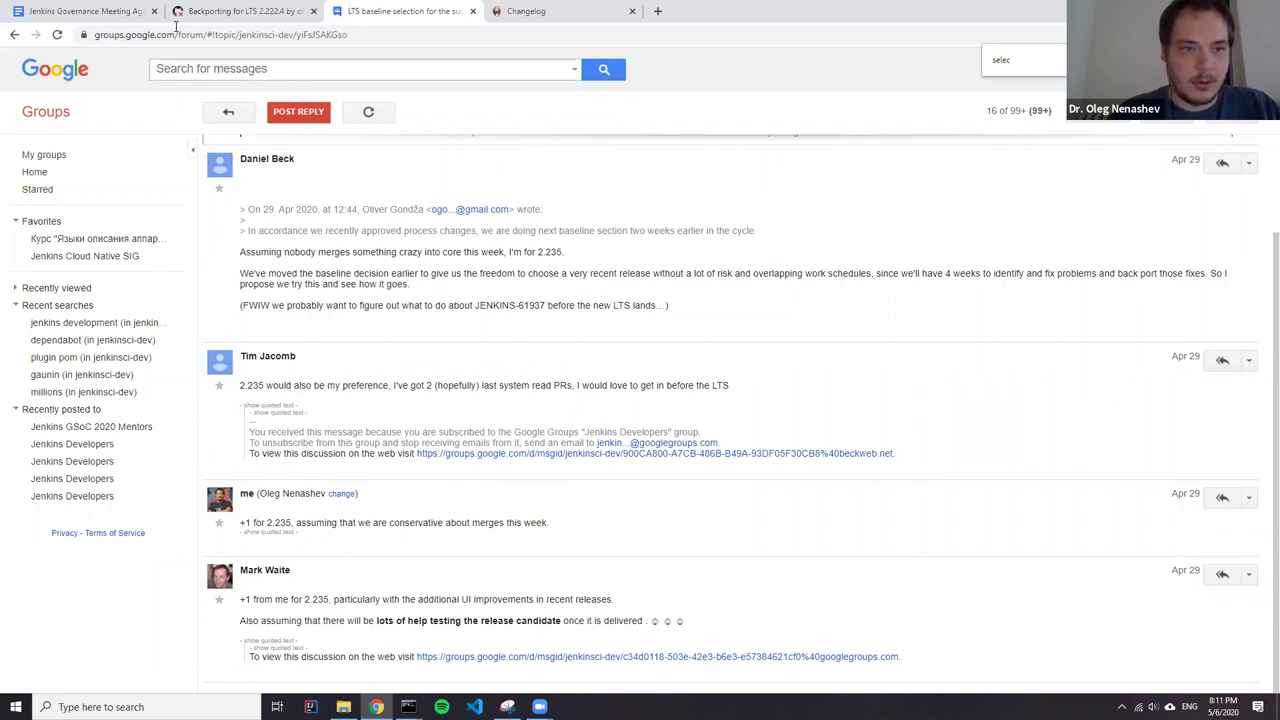
Paste the copied discussion link as a nested bullet under "LTS baseline?" in the agenda document and start another bullet.
click(104, 11)
click(449, 474)
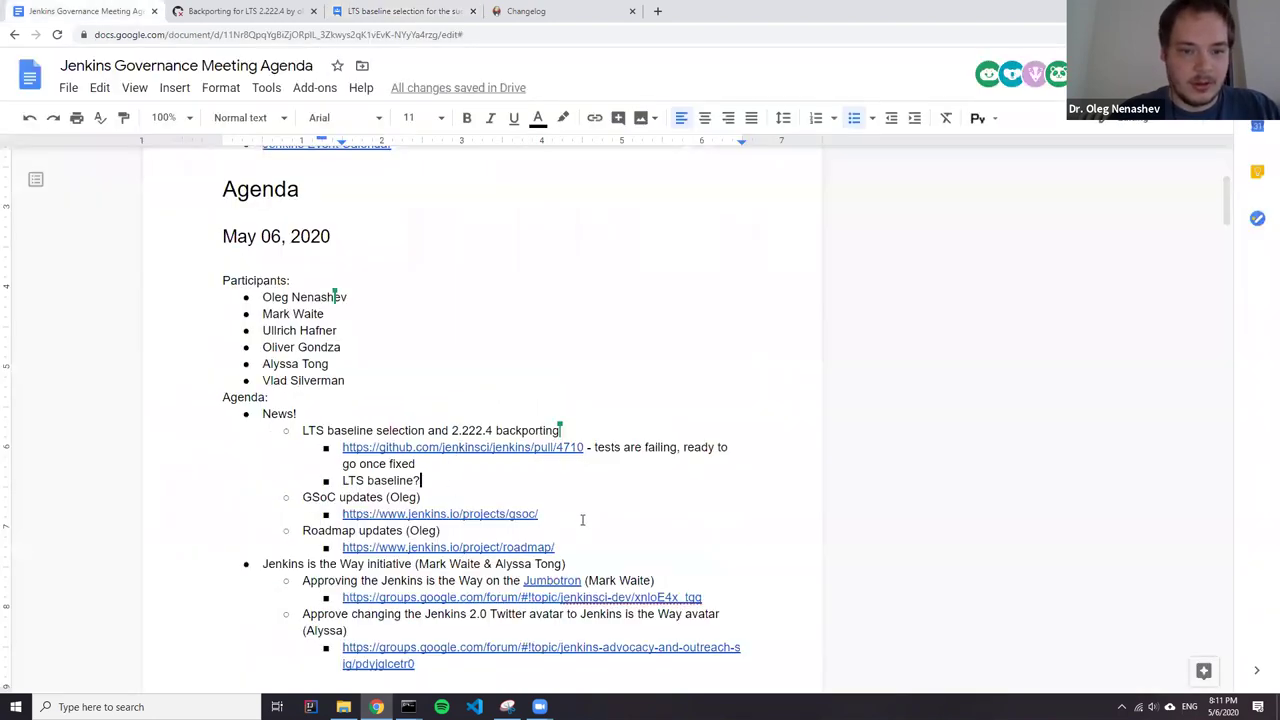
key(Return)
key(Tab)
key(ctrl+v)
key(Return)
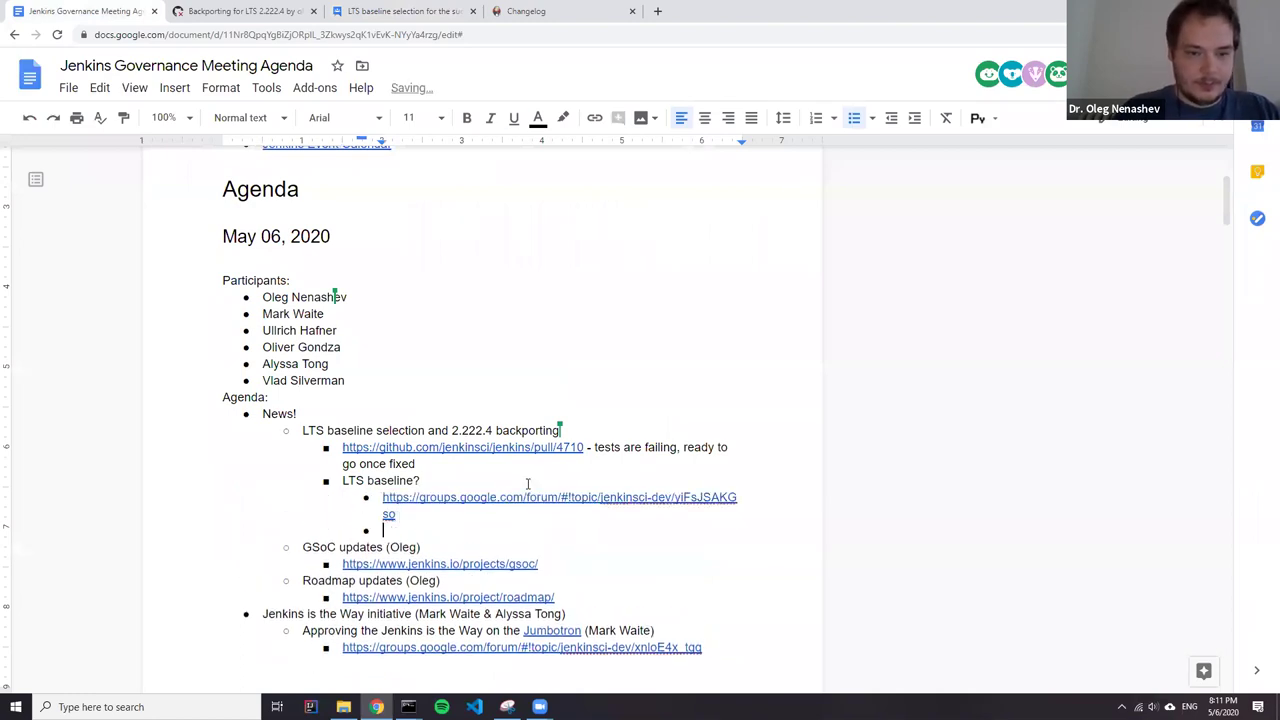
click(574, 20)
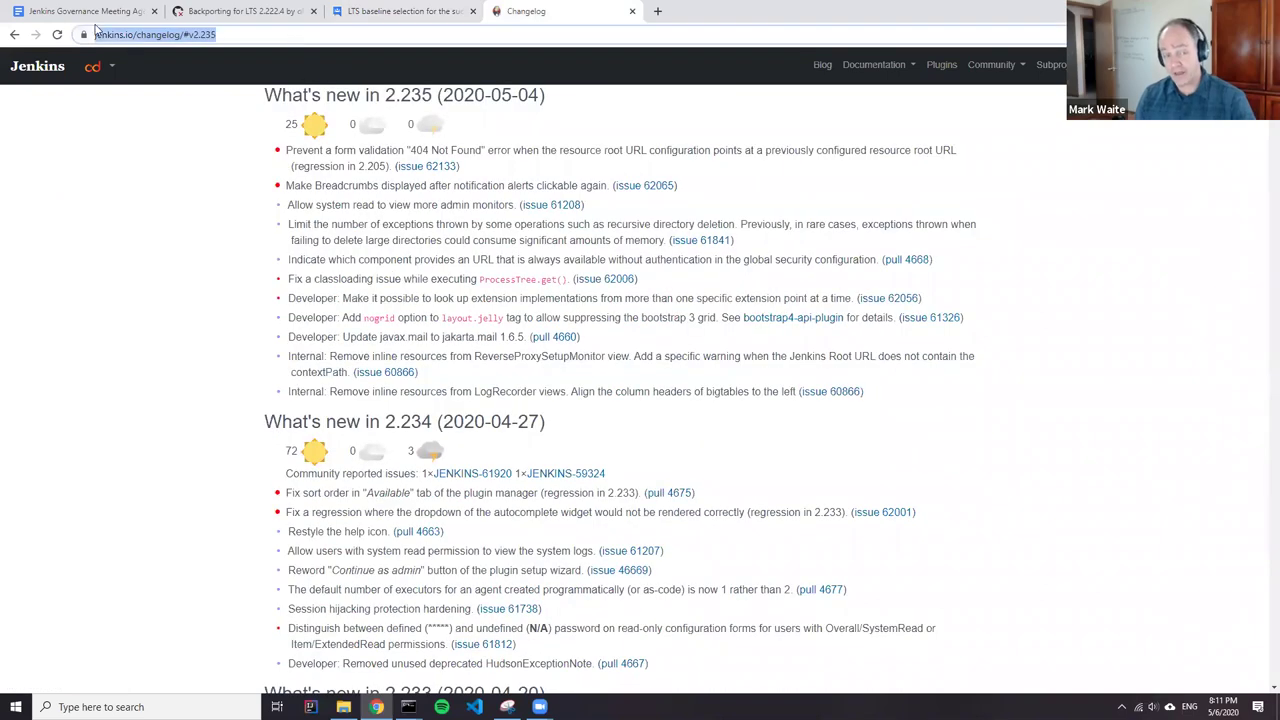
key(ctrl+1)
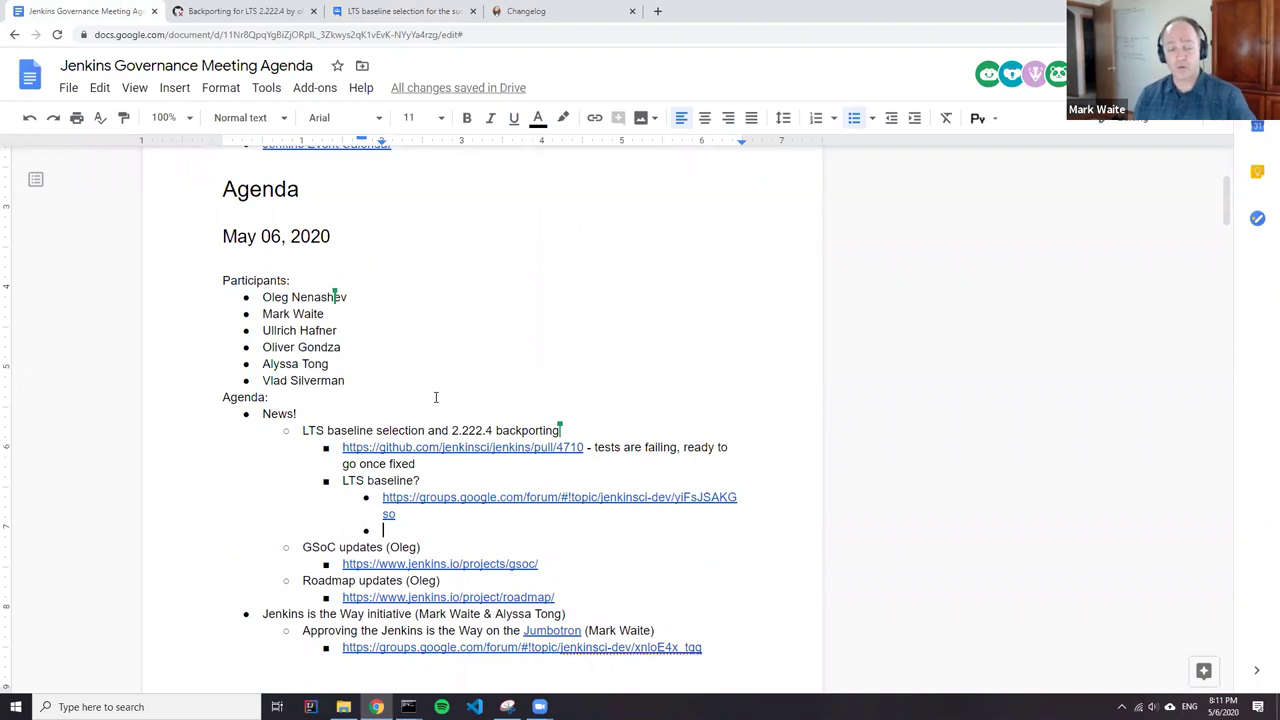
text(https://www.jenkins.io/changelog/#v2.235)
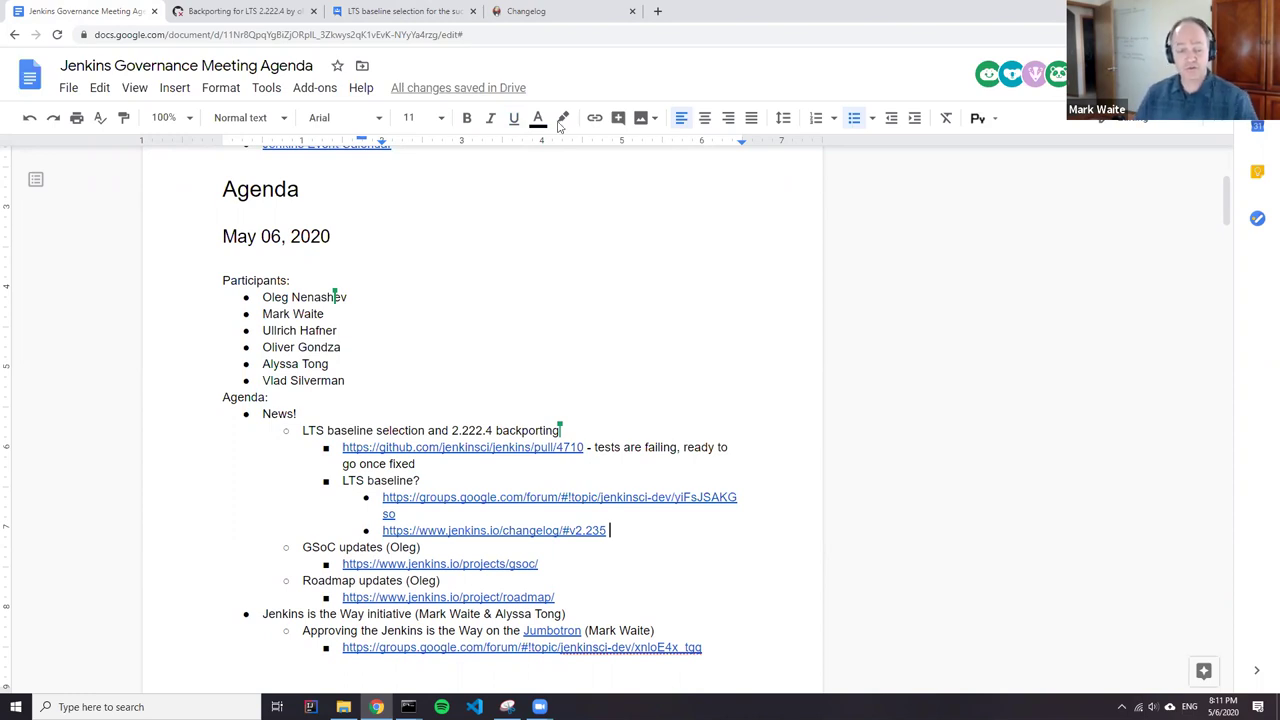
Review the 2.235 changelog entries, highlighting the Breadcrumbs fix, and return to the agenda document.
click(561, 14)
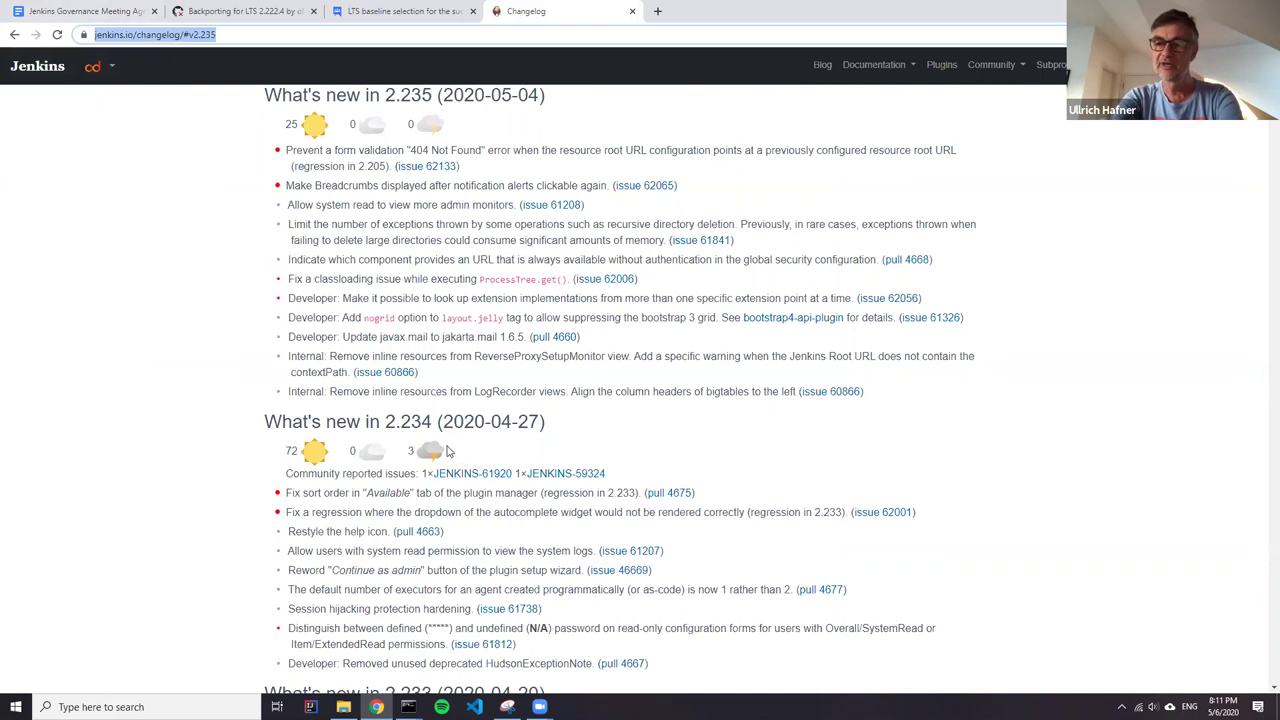
drag(286, 186, 512, 190)
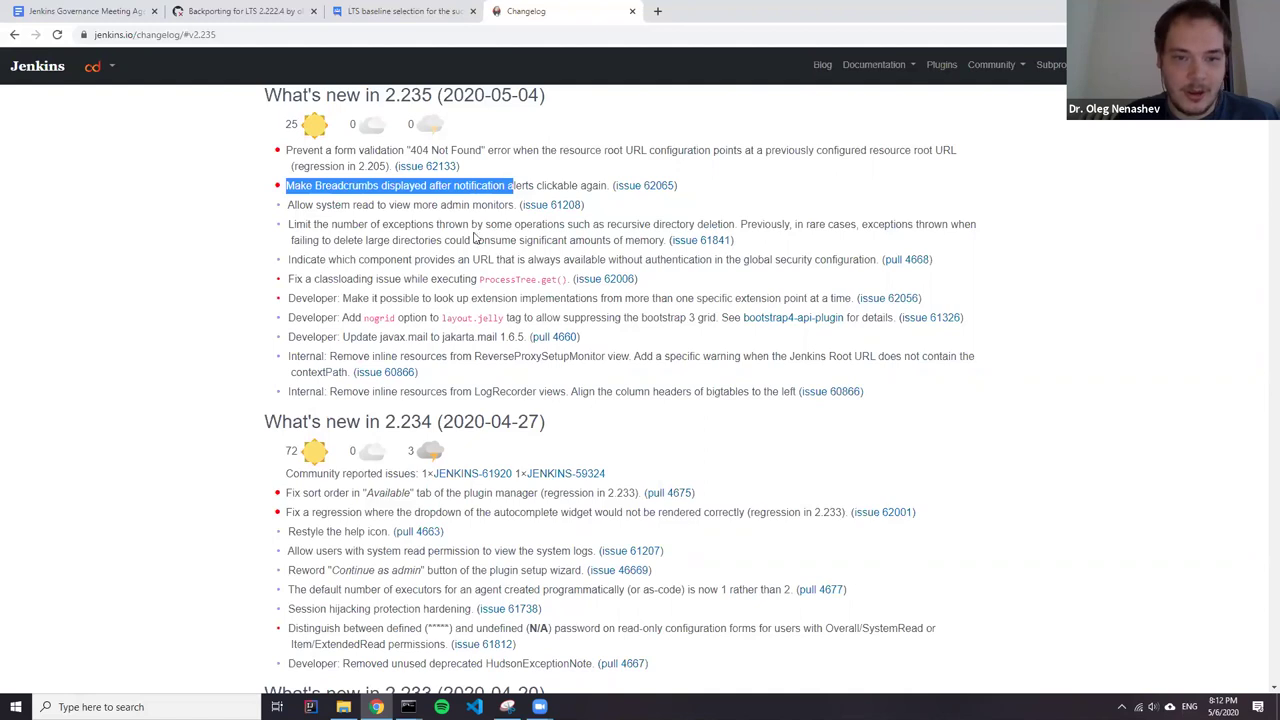
click(370, 272)
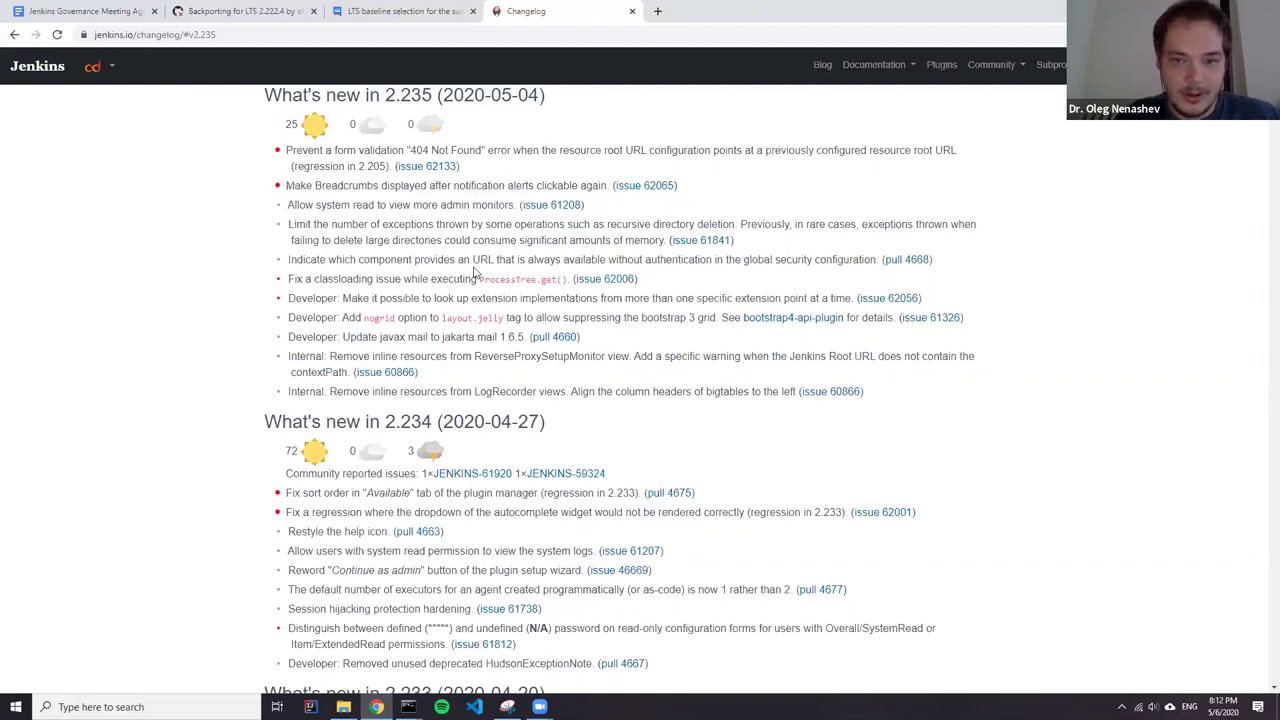
click(104, 22)
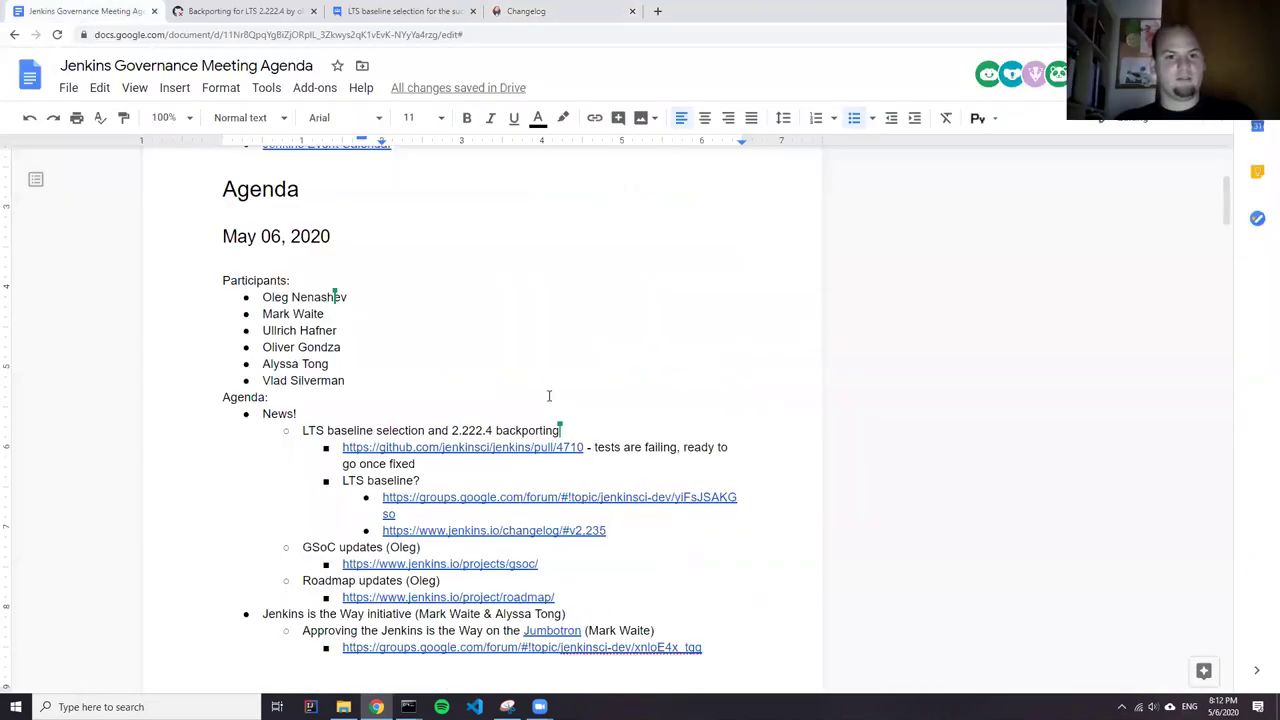
Add the bullet "DECISION: 2.235" below the changelog link under "LTS baseline?" in the agenda.
click(630, 530)
key(Return)
text(DEC)
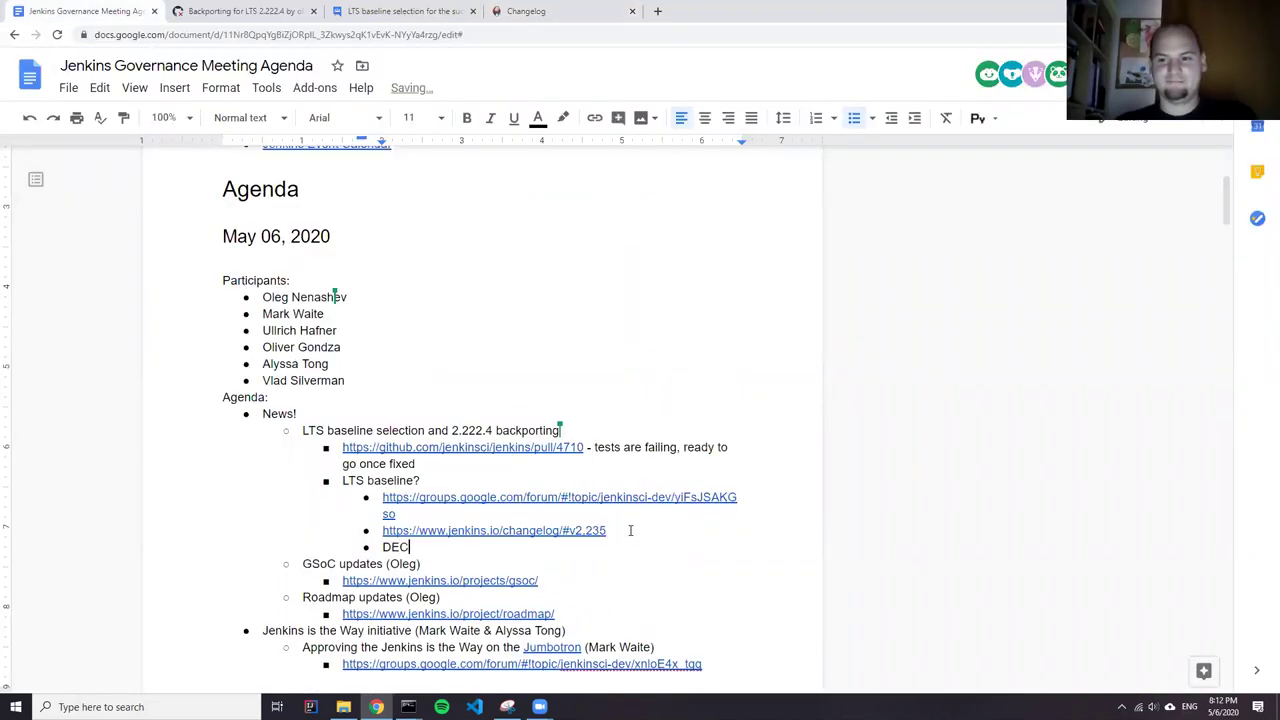
text(ISION: 2 )
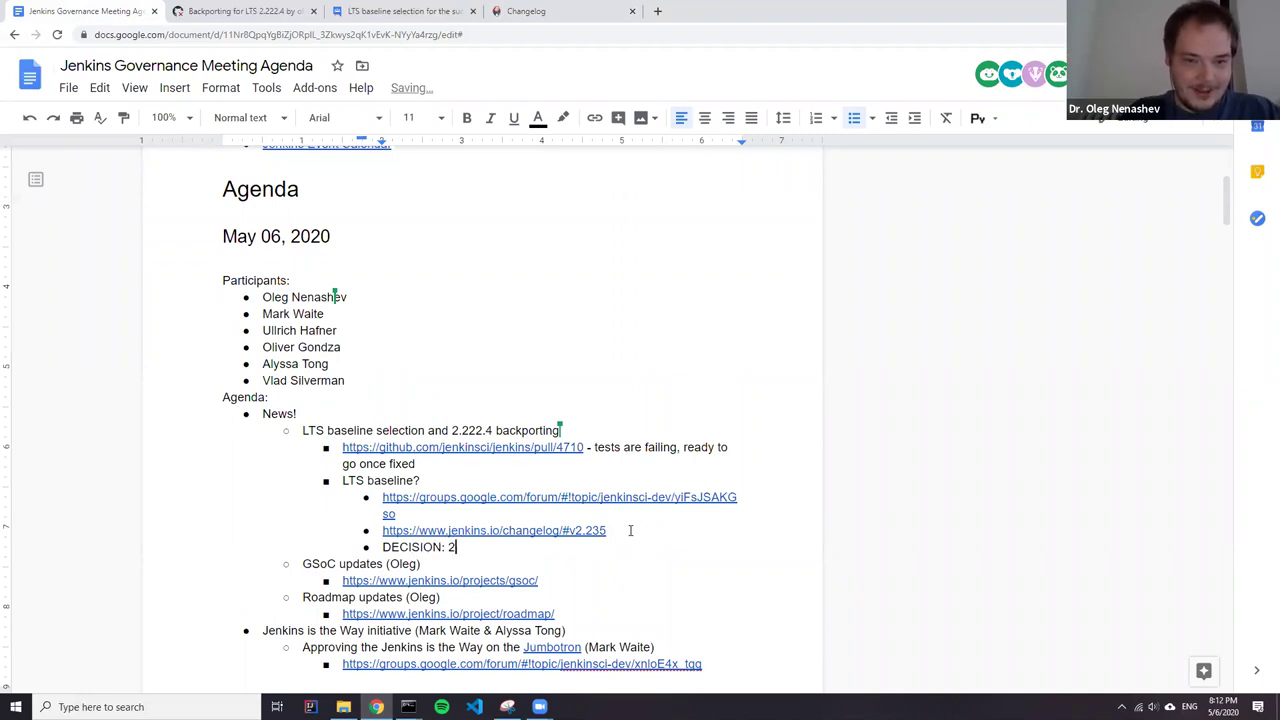
text(.235)
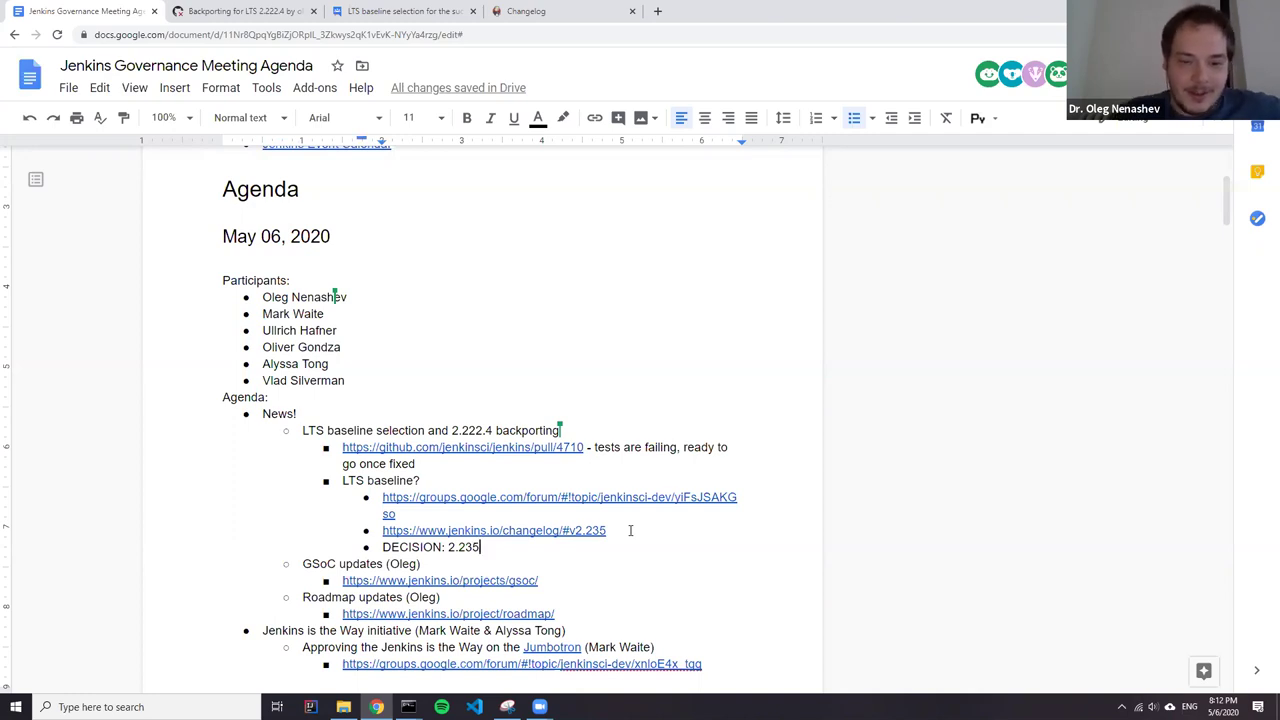
key(Down)
key(Down)
key(Down)
key(Up)
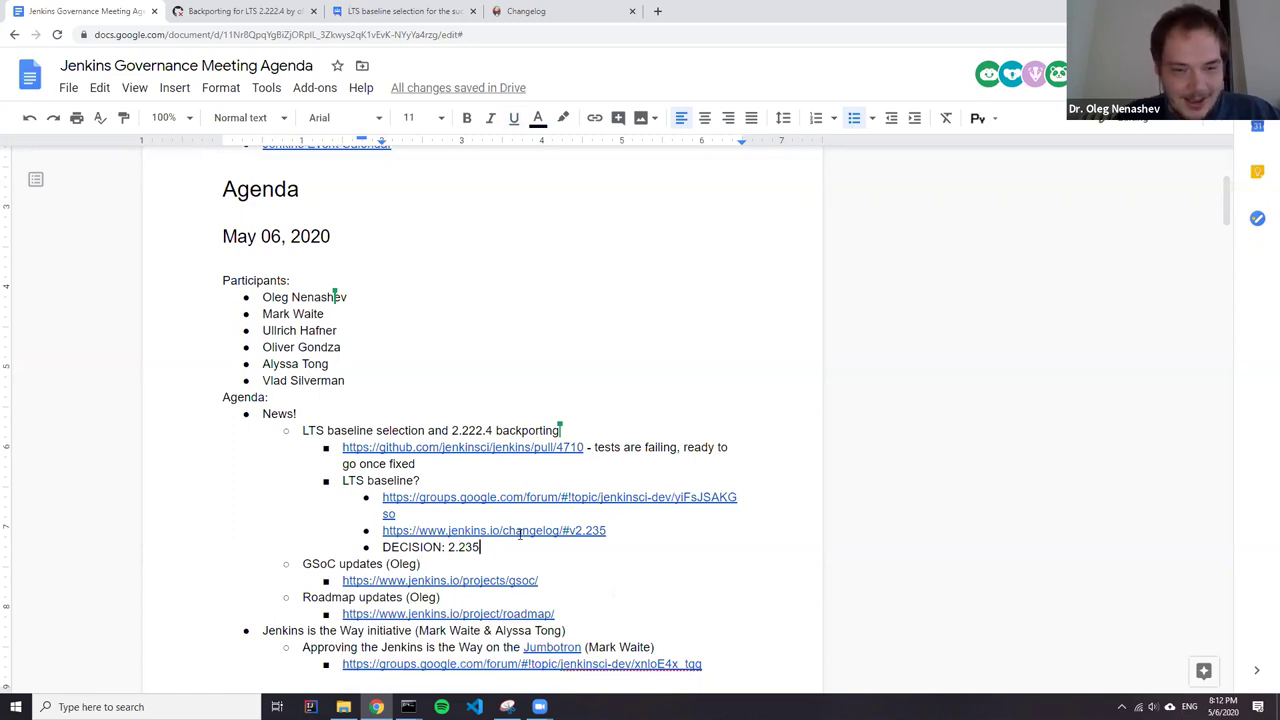
drag(339, 481, 424, 481)
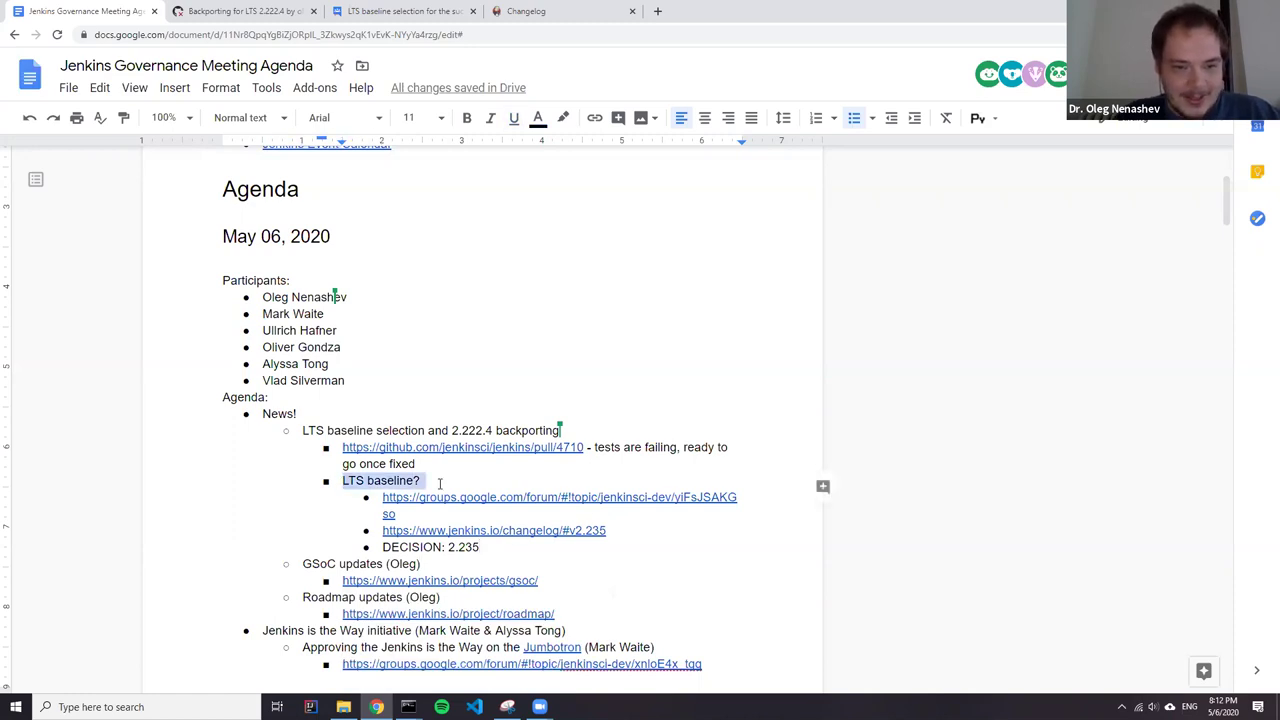
click(421, 467)
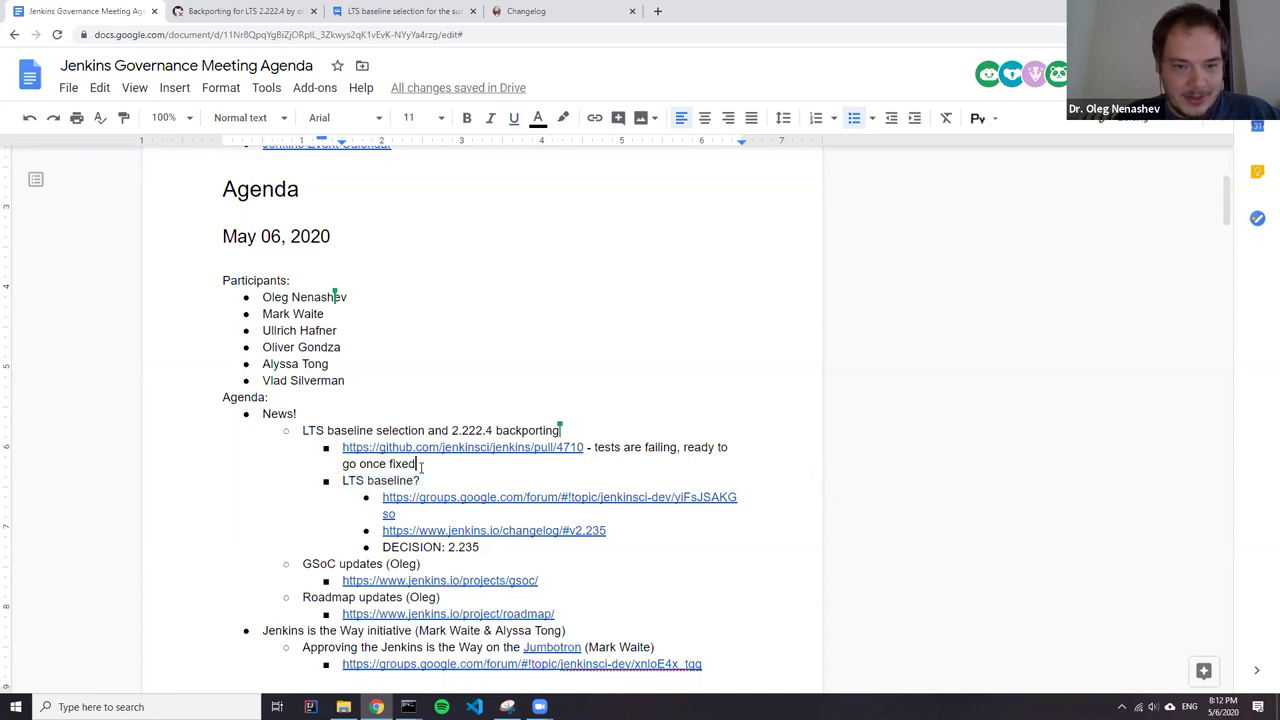
triple_click(421, 467)
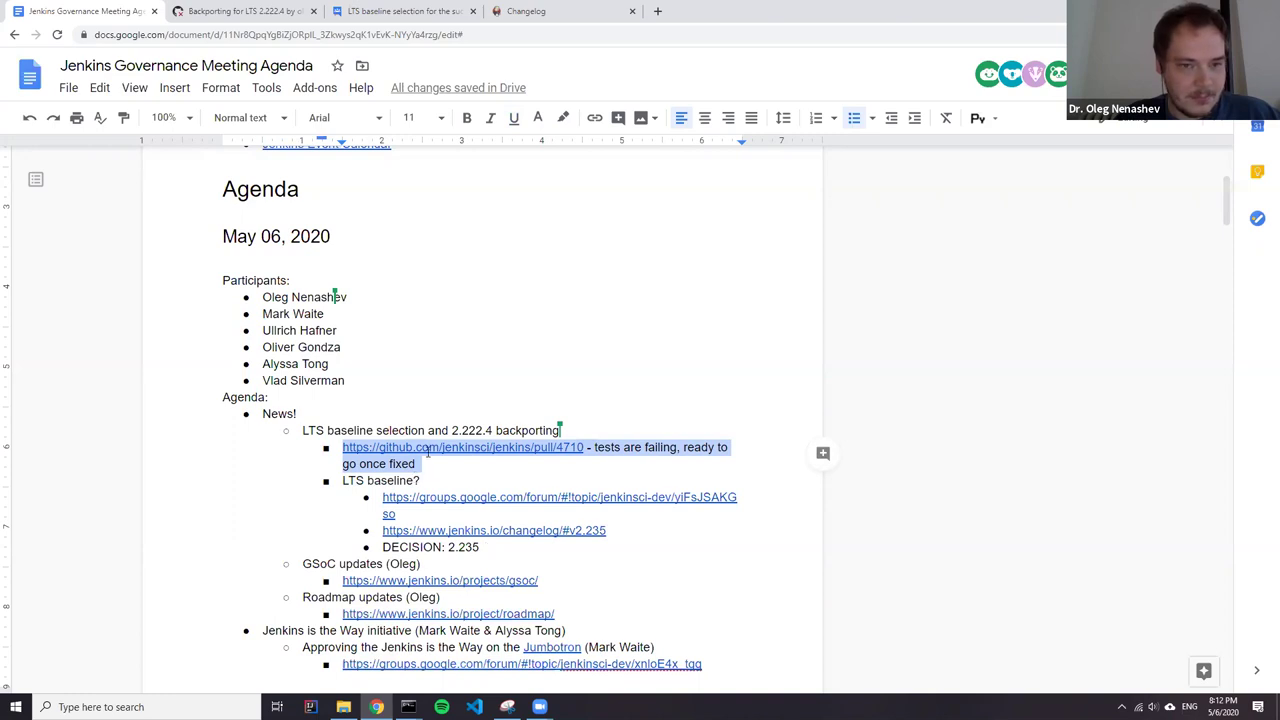
click(497, 547)
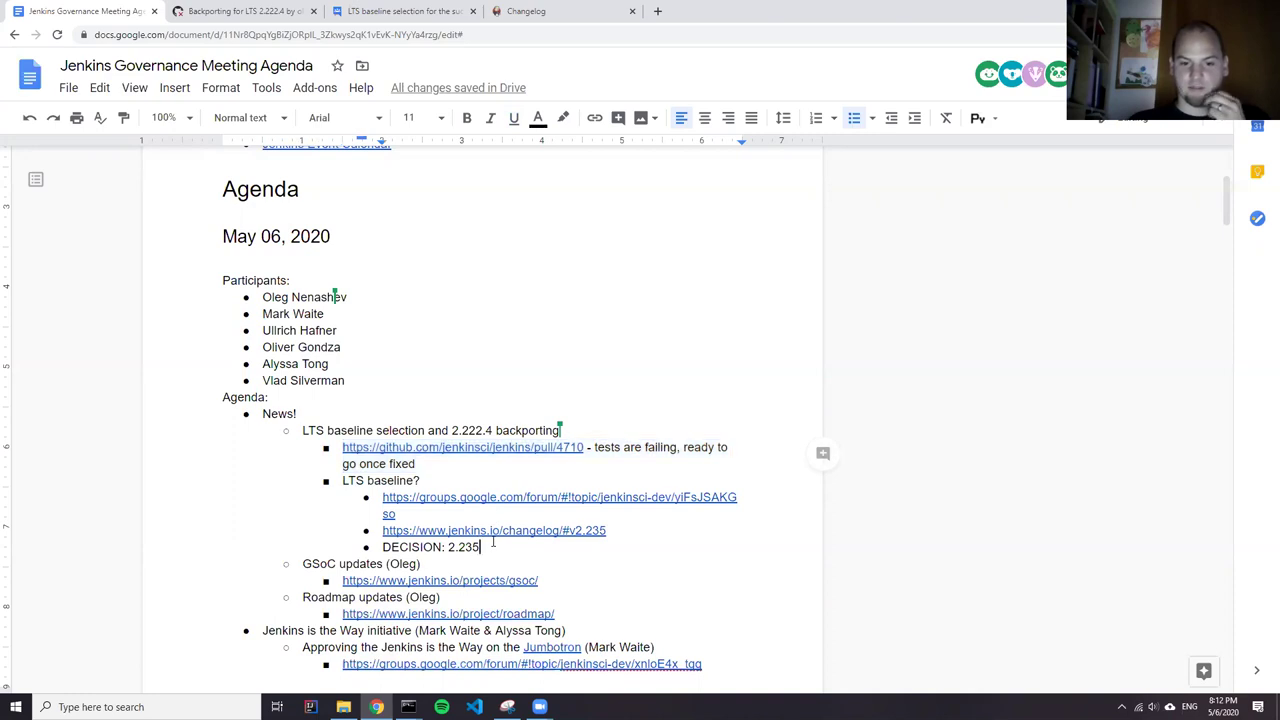
Open the Jenkins LTS Release Line page, jenkins.io/download/lts/, in a new browser tab.
click(657, 11)
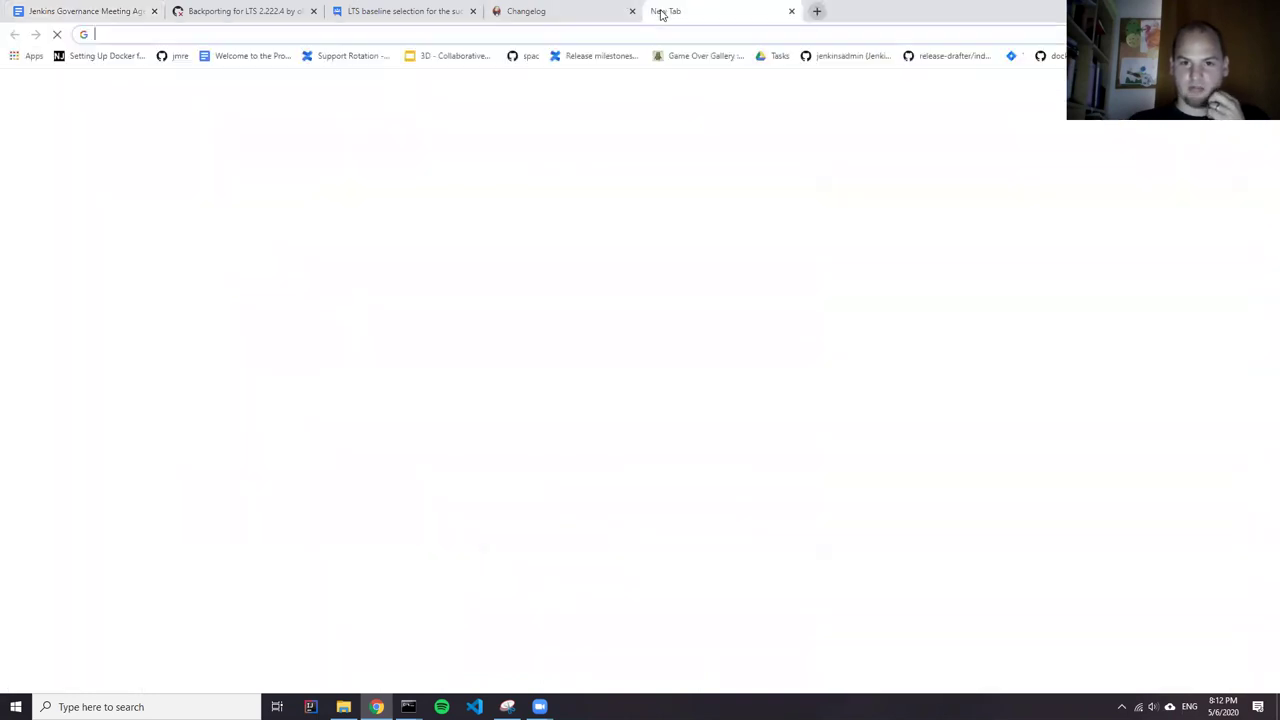
text(lts)
key(Down)
key(Down)
key(Down)
key(Down)
key(Down)
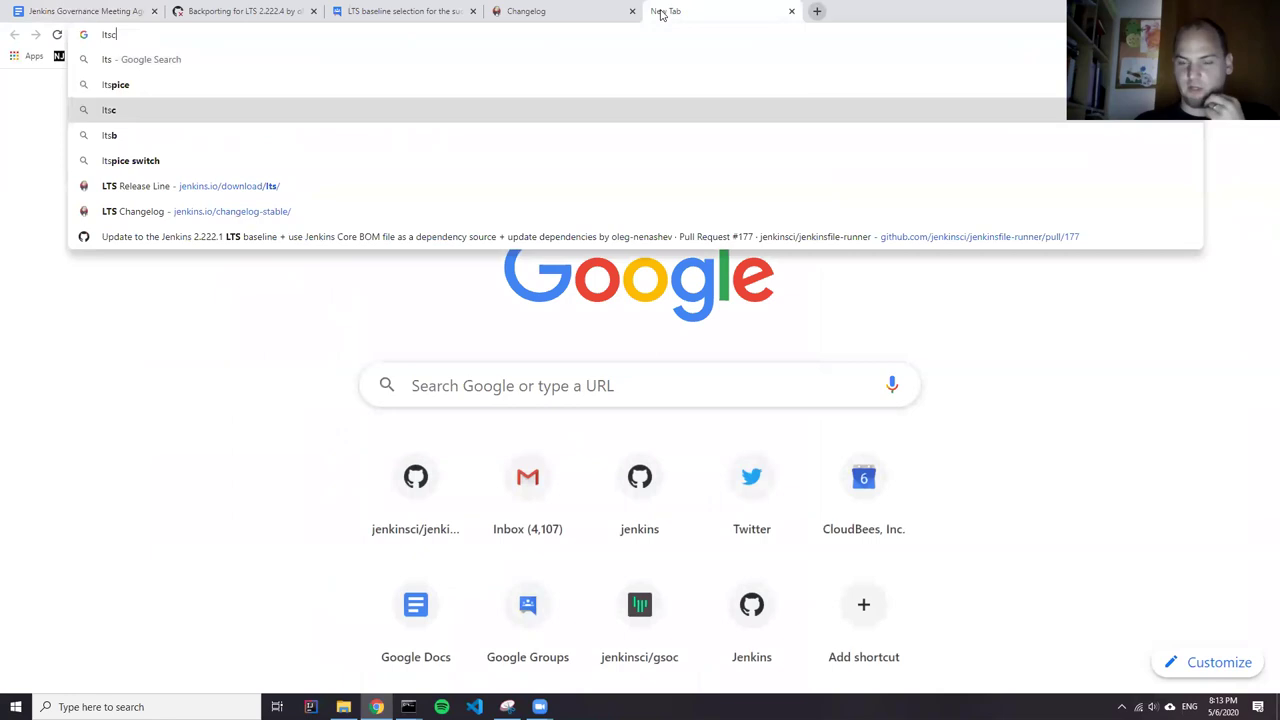
key(Return)
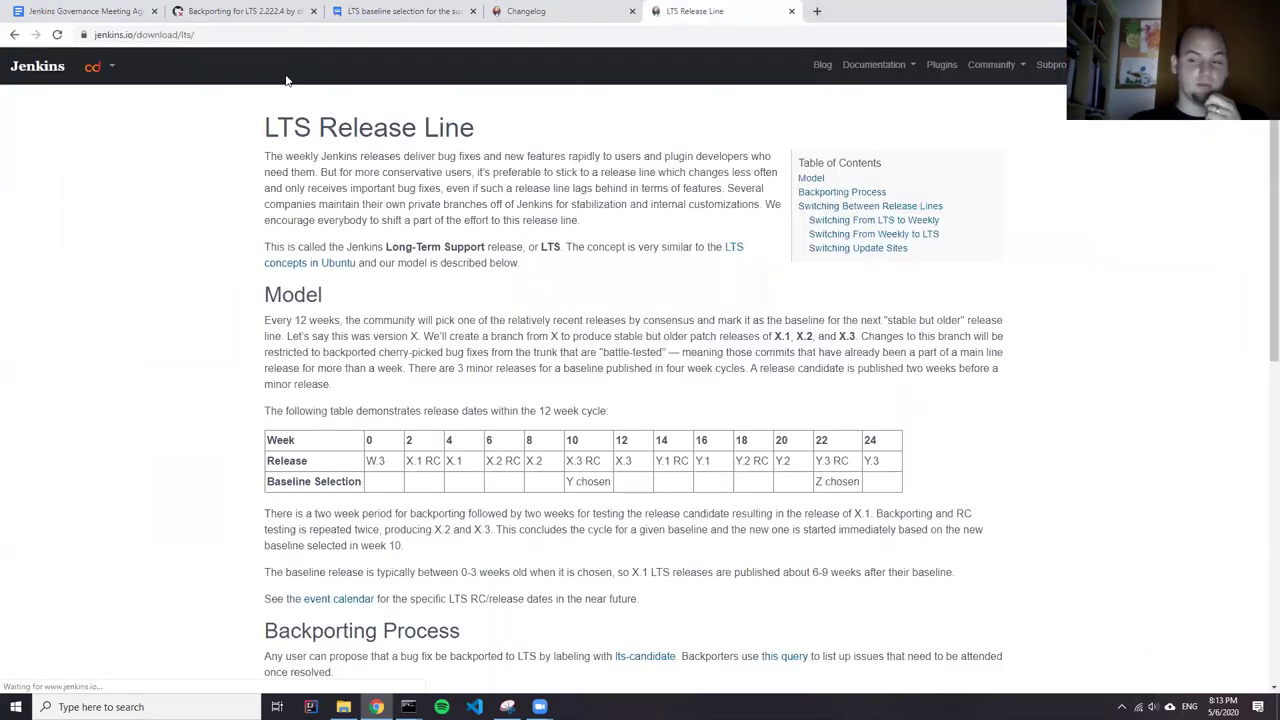
click(281, 36)
key(ctrl+c)
scroll(560, 220, down, 1)
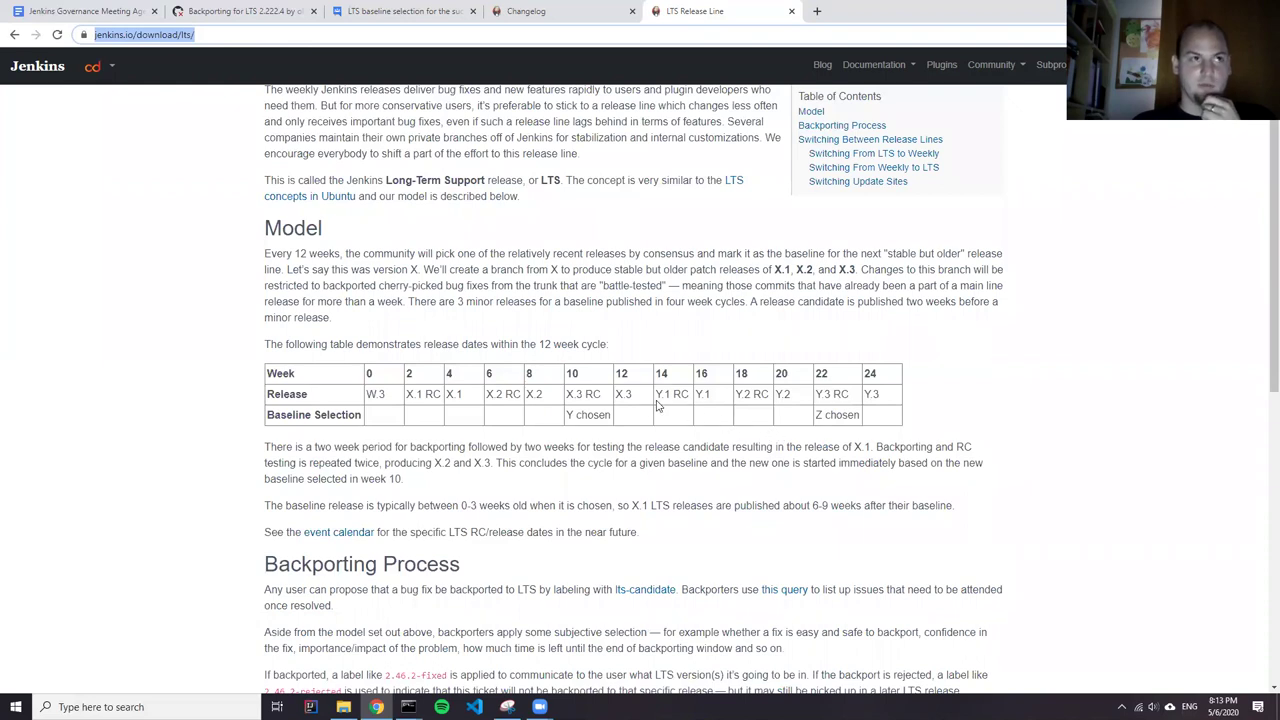
scroll(637, 405, down, 2)
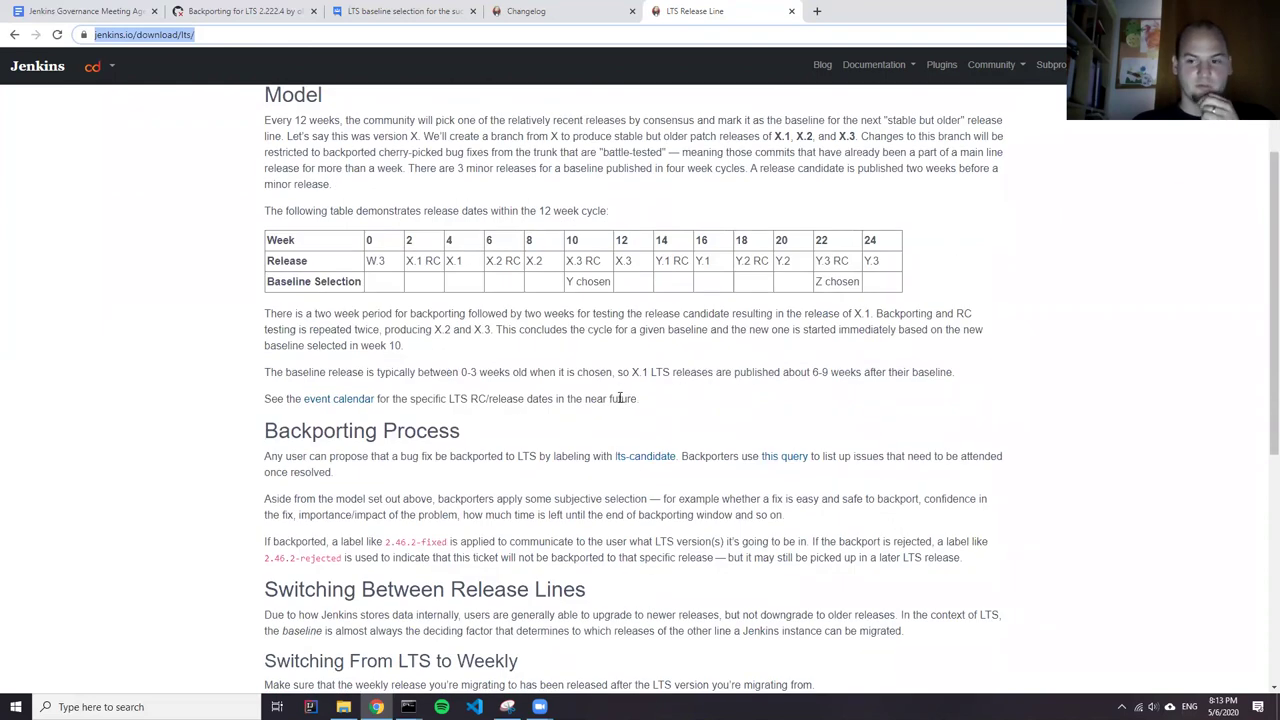
scroll(620, 398, up, 1)
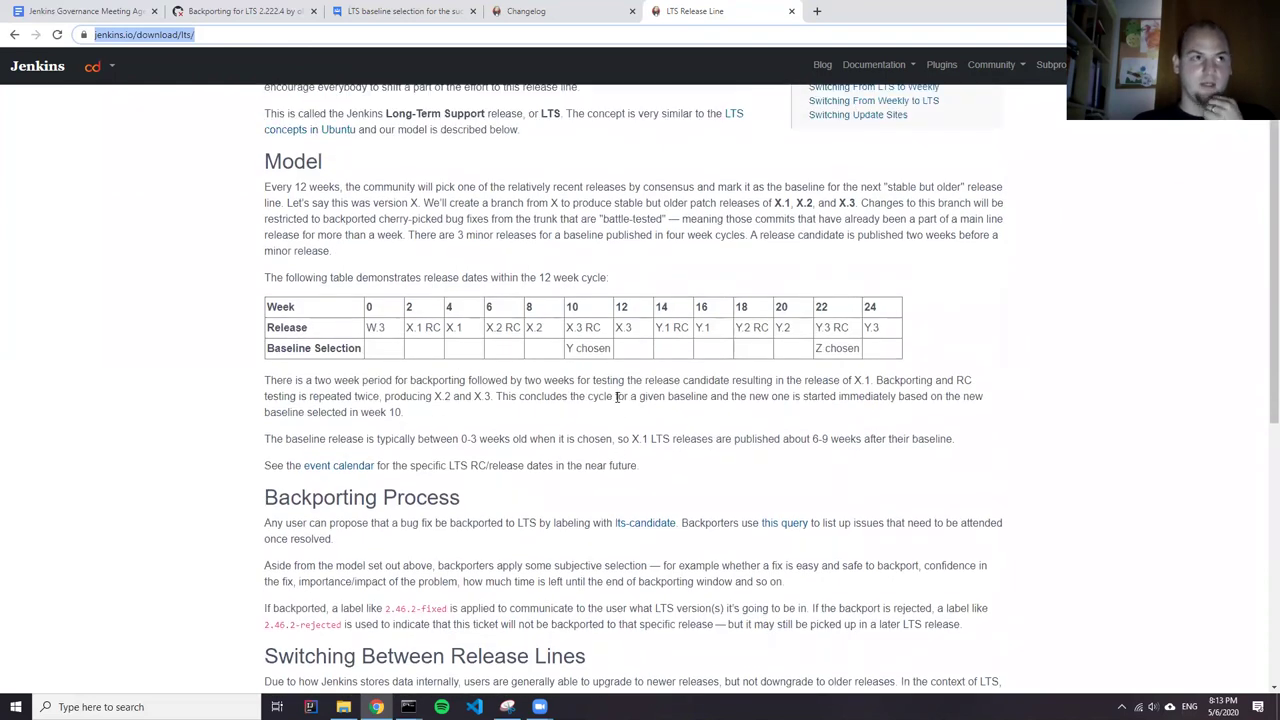
click(121, 14)
click(460, 478)
key(ctrl+v)
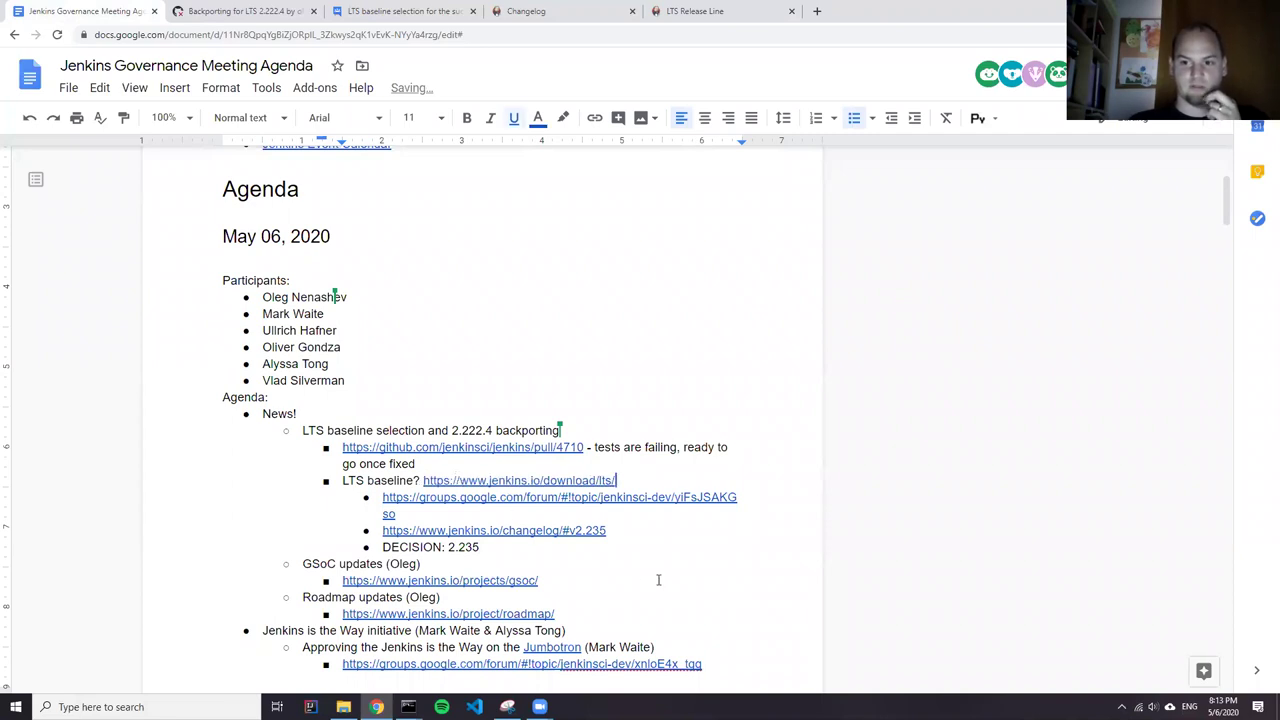
Add the bullet "Thanks to all contributors!" below the "DECISION: 2.235" line.
click(630, 542)
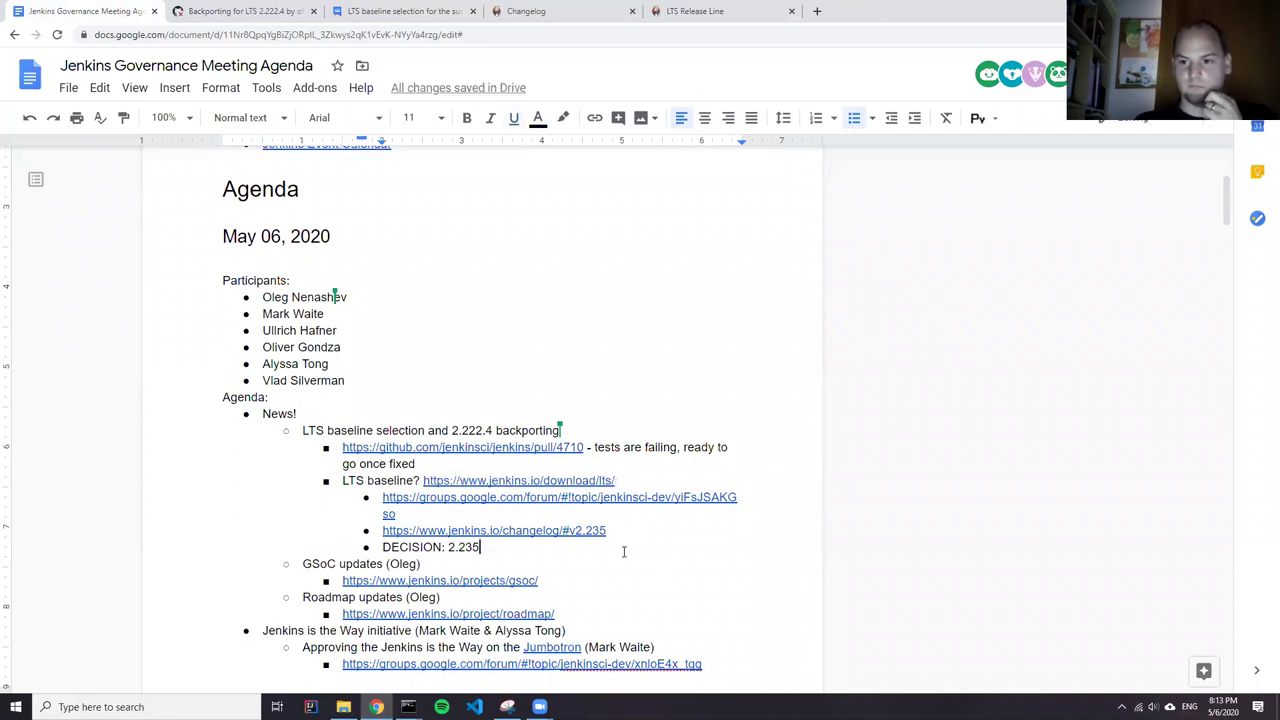
key(Return)
text(Thanks to )
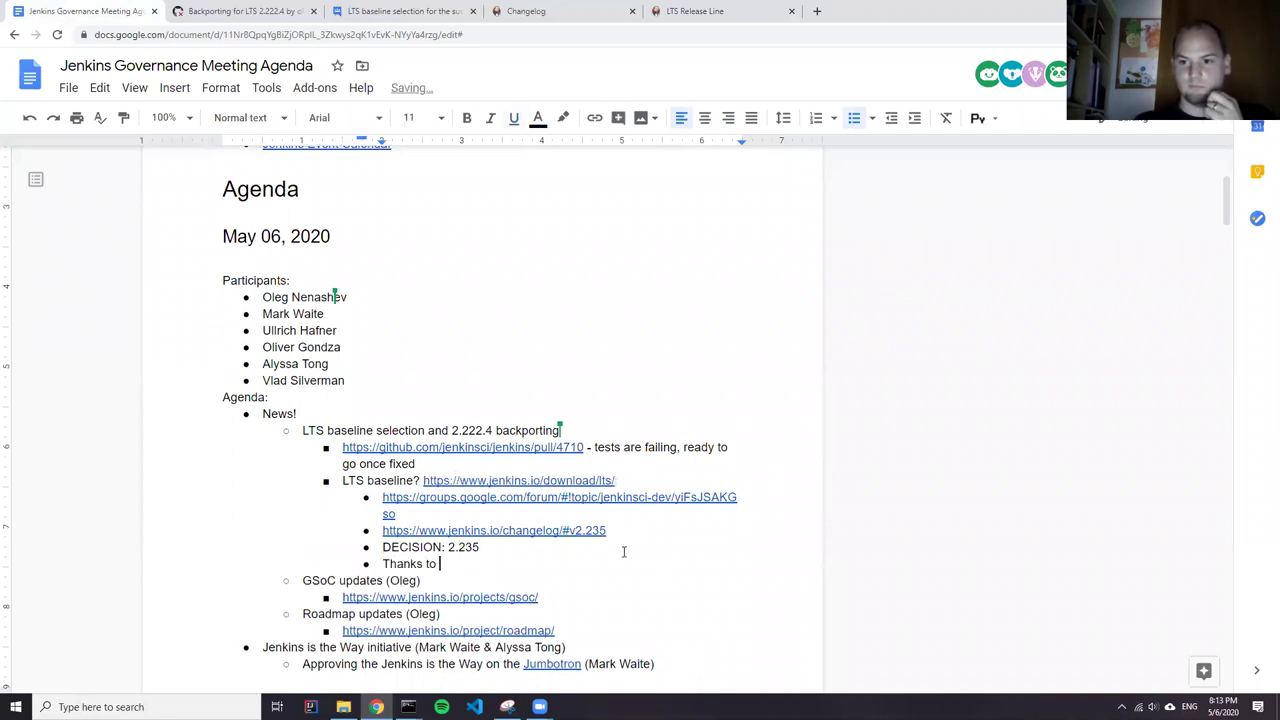
text(all contributors!)
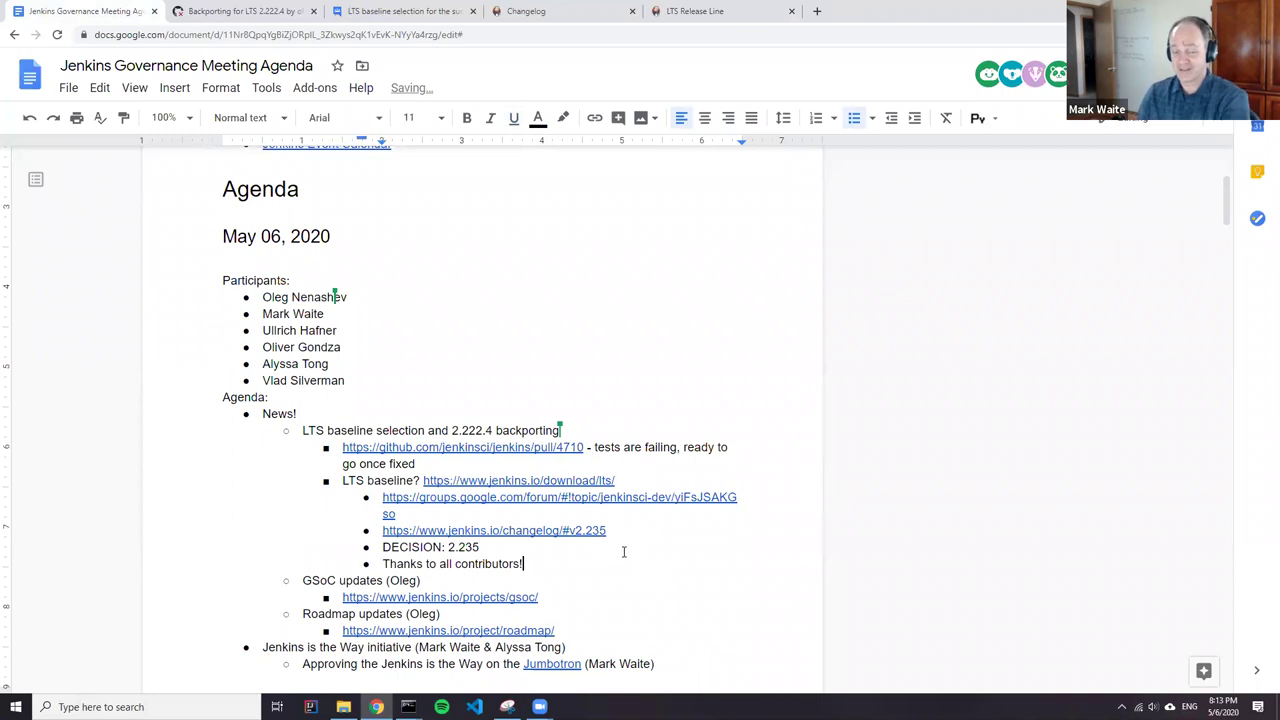
key(Left)
key(Left)
key(Left)
key(Left)
key(Left)
key(Left)
key(Left)
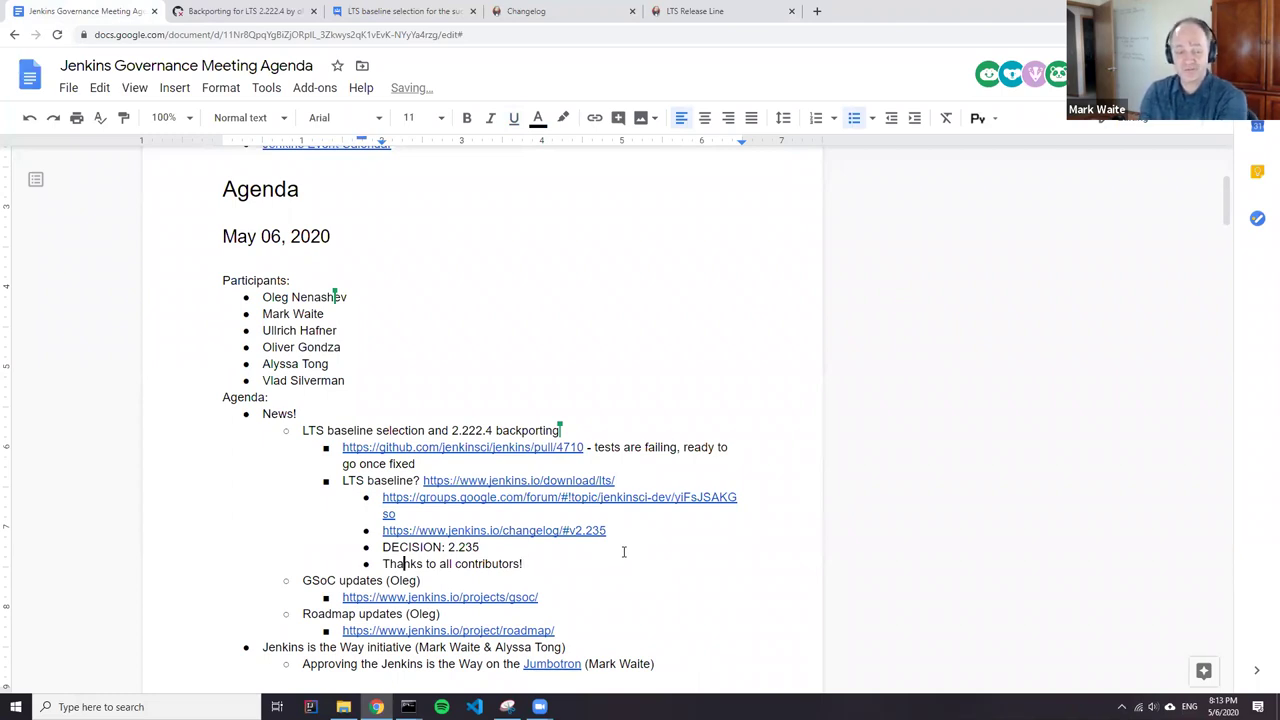
key(Right)
key(Right)
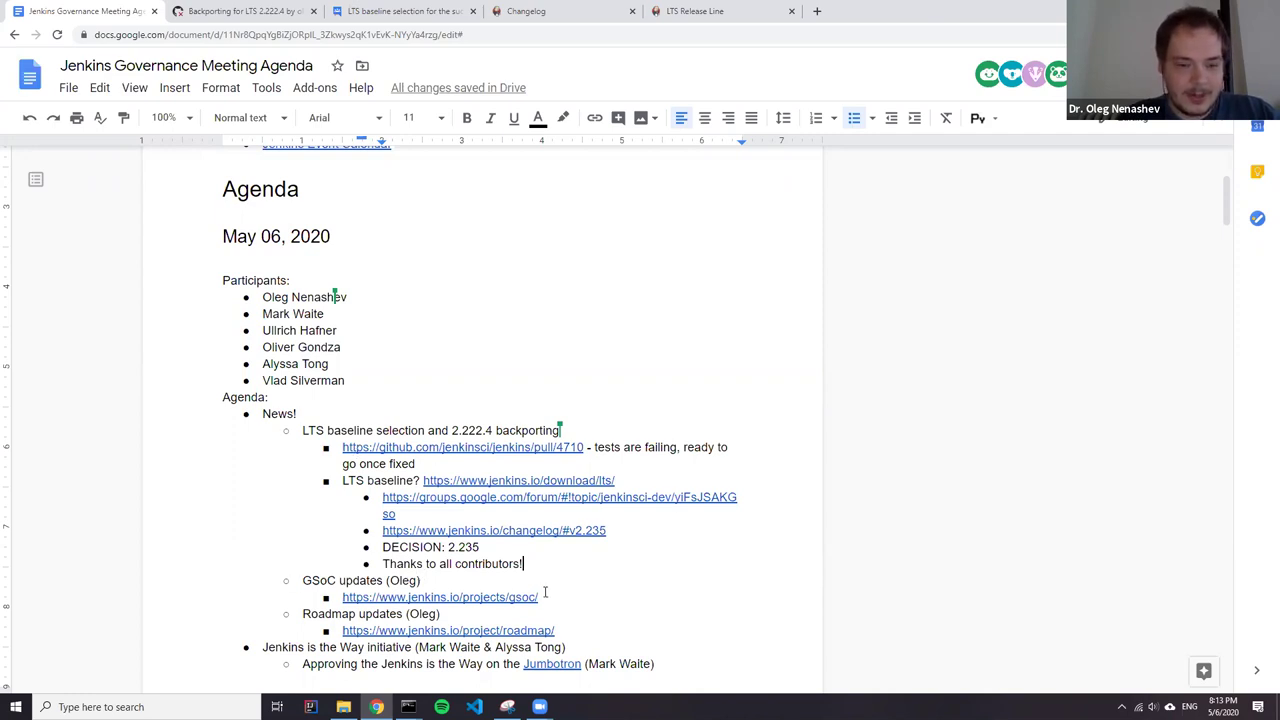
Open the GSoC page linked under "GSoC updates" and go through its 2020 projects list, highlighting individual project titles.
click(413, 601)
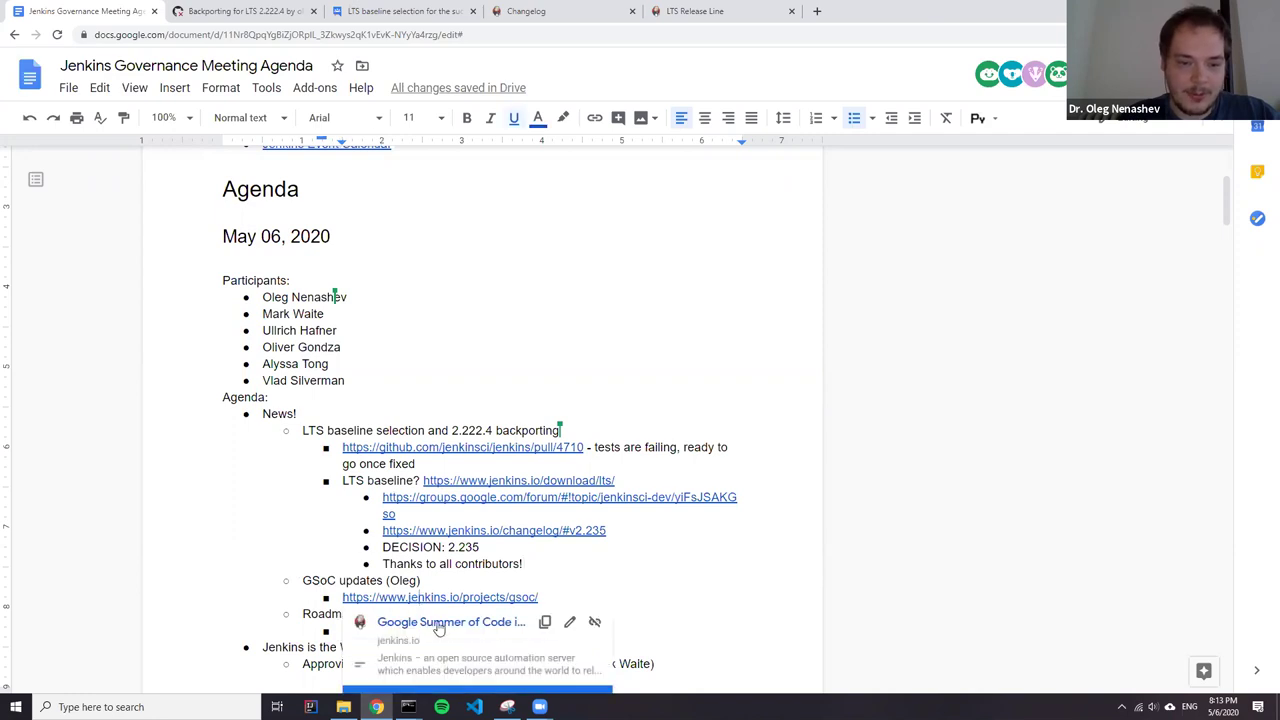
click(440, 622)
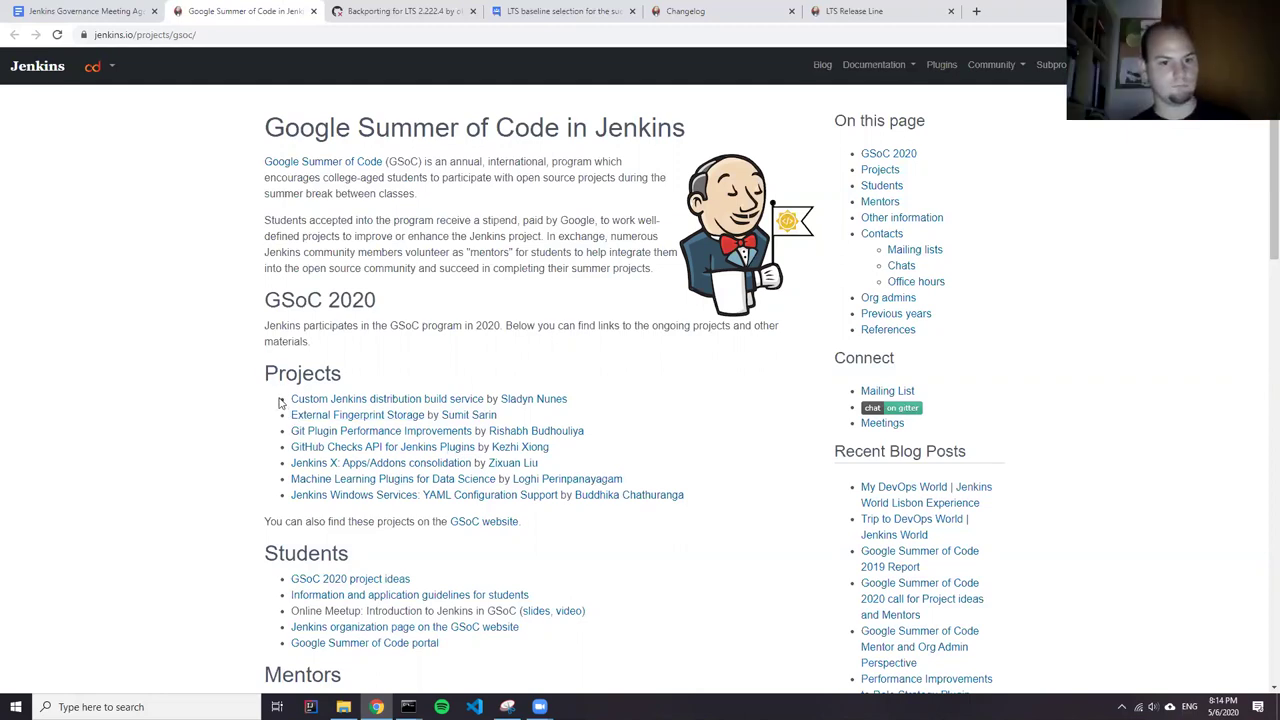
drag(289, 400, 488, 399)
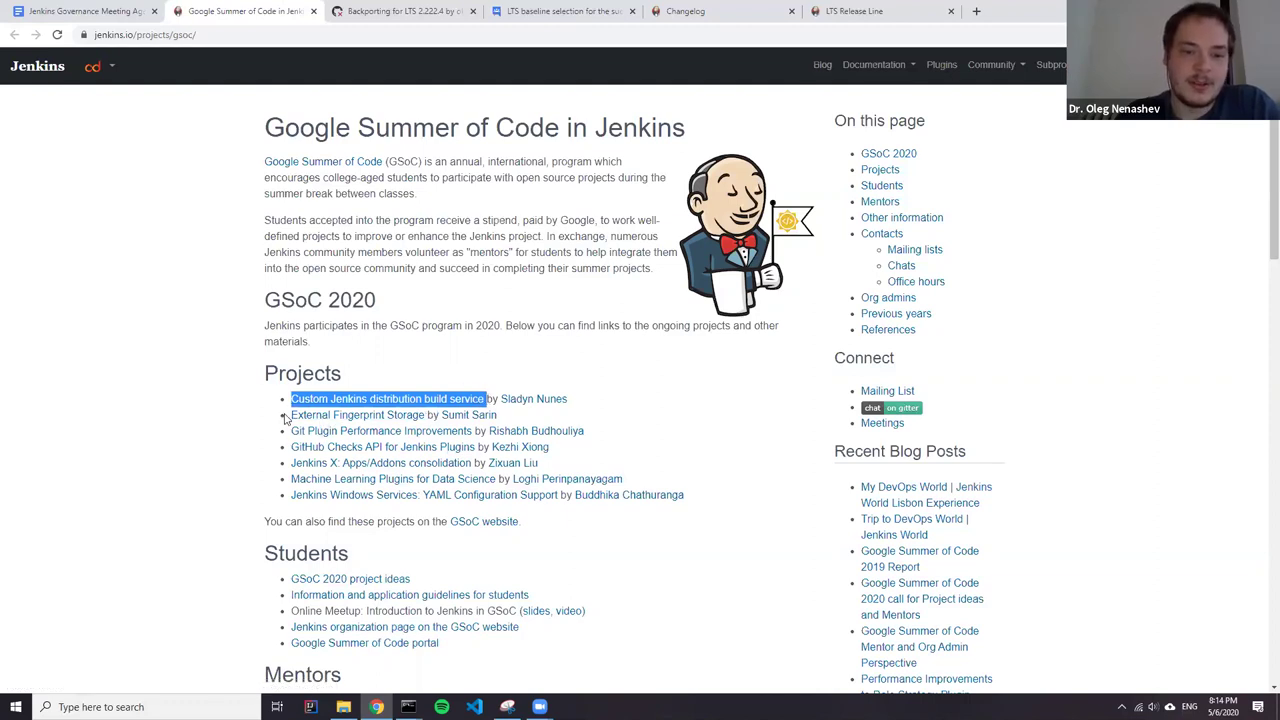
drag(285, 420, 279, 420)
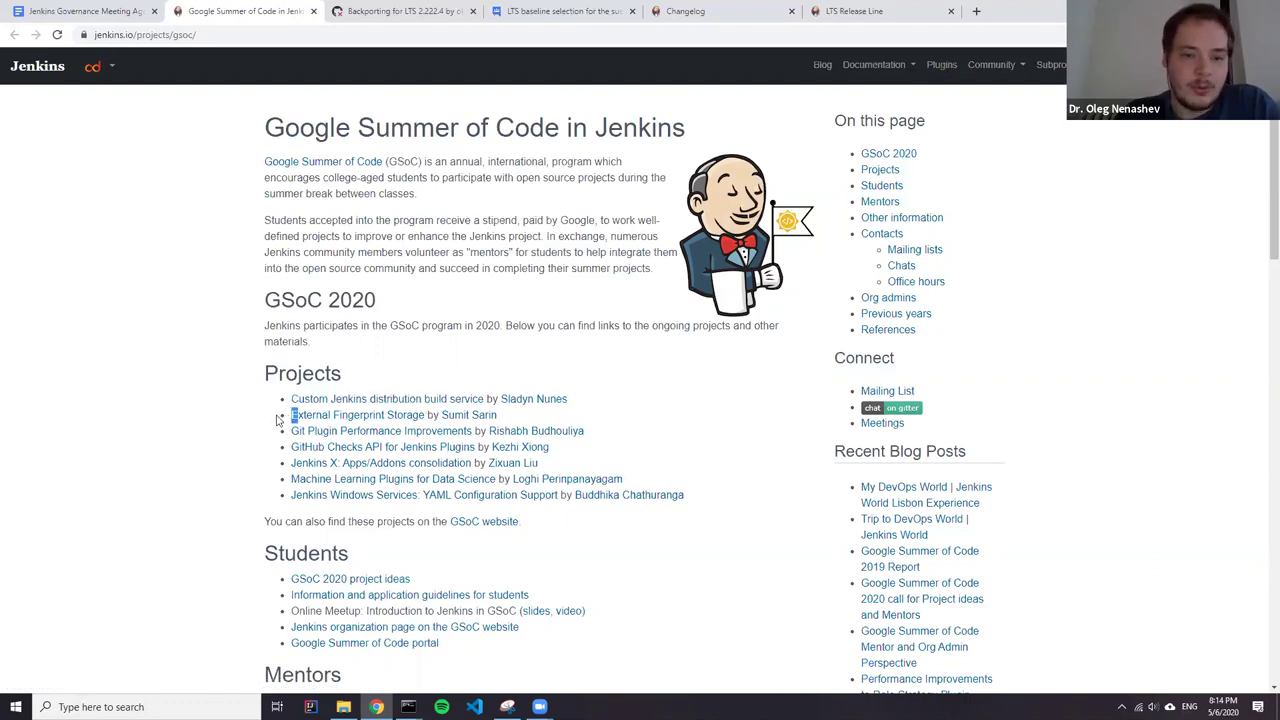
click(270, 418)
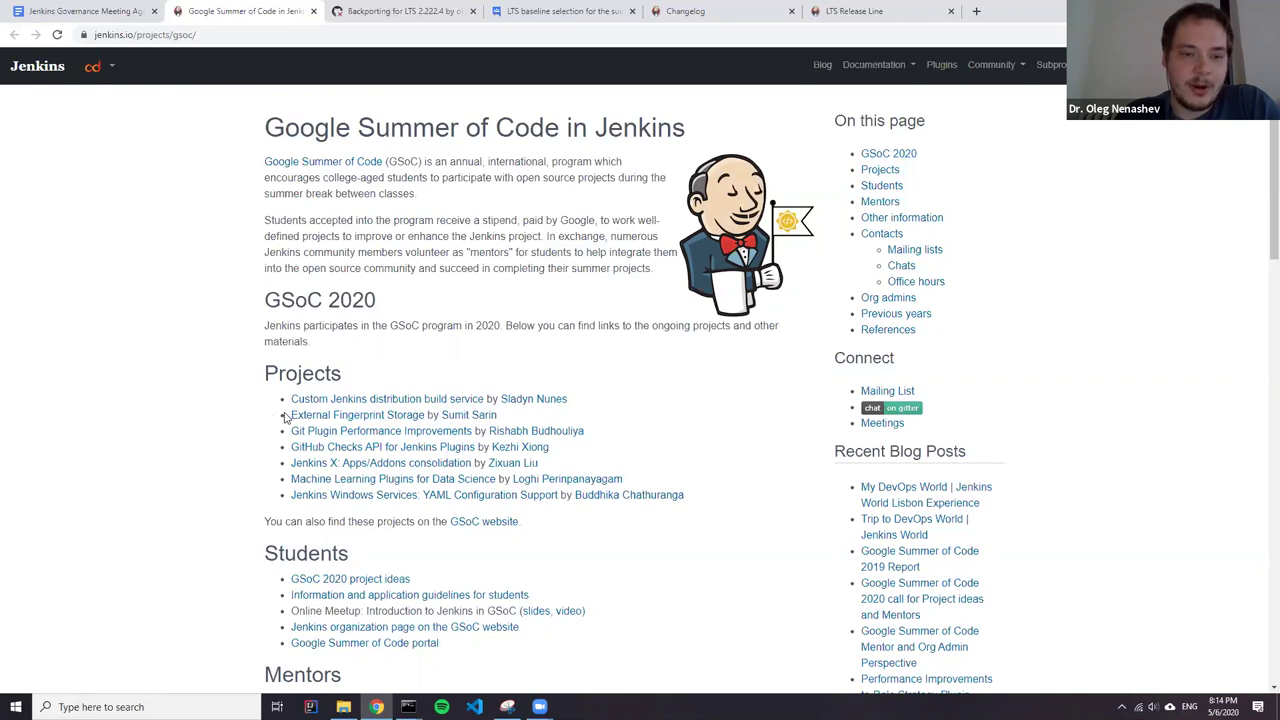
drag(285, 418, 426, 418)
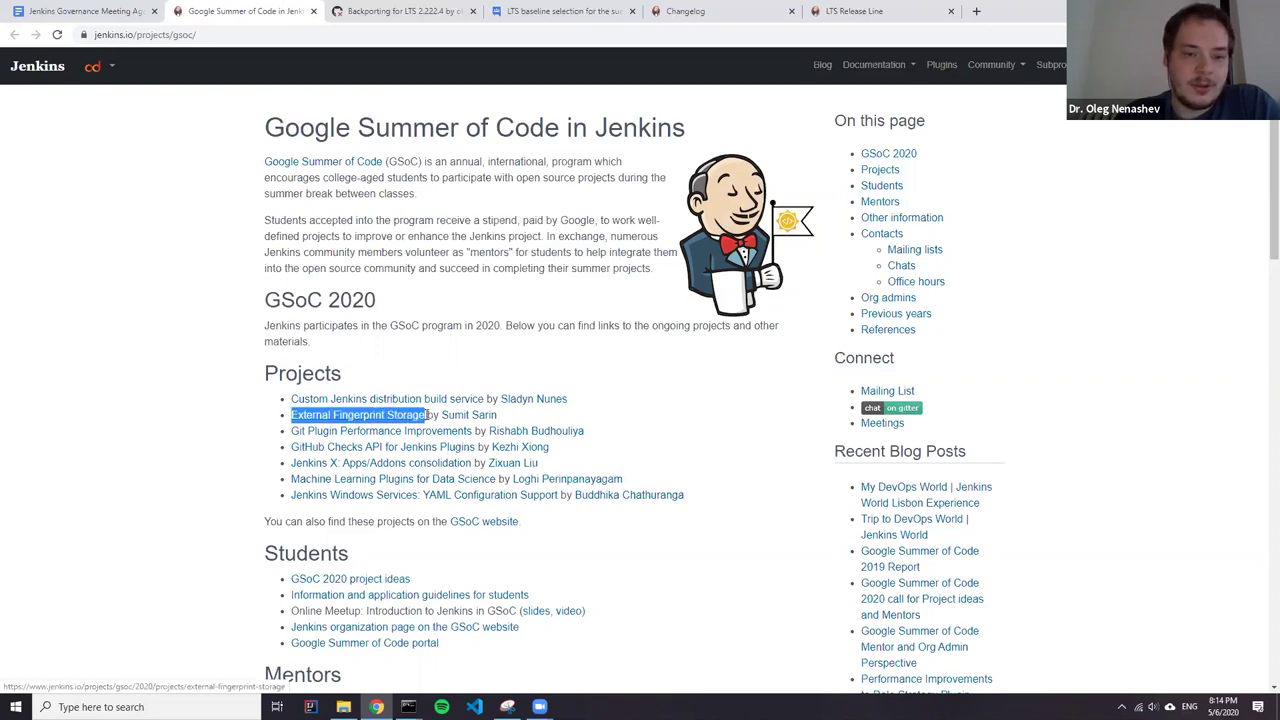
click(278, 438)
drag(290, 431, 457, 431)
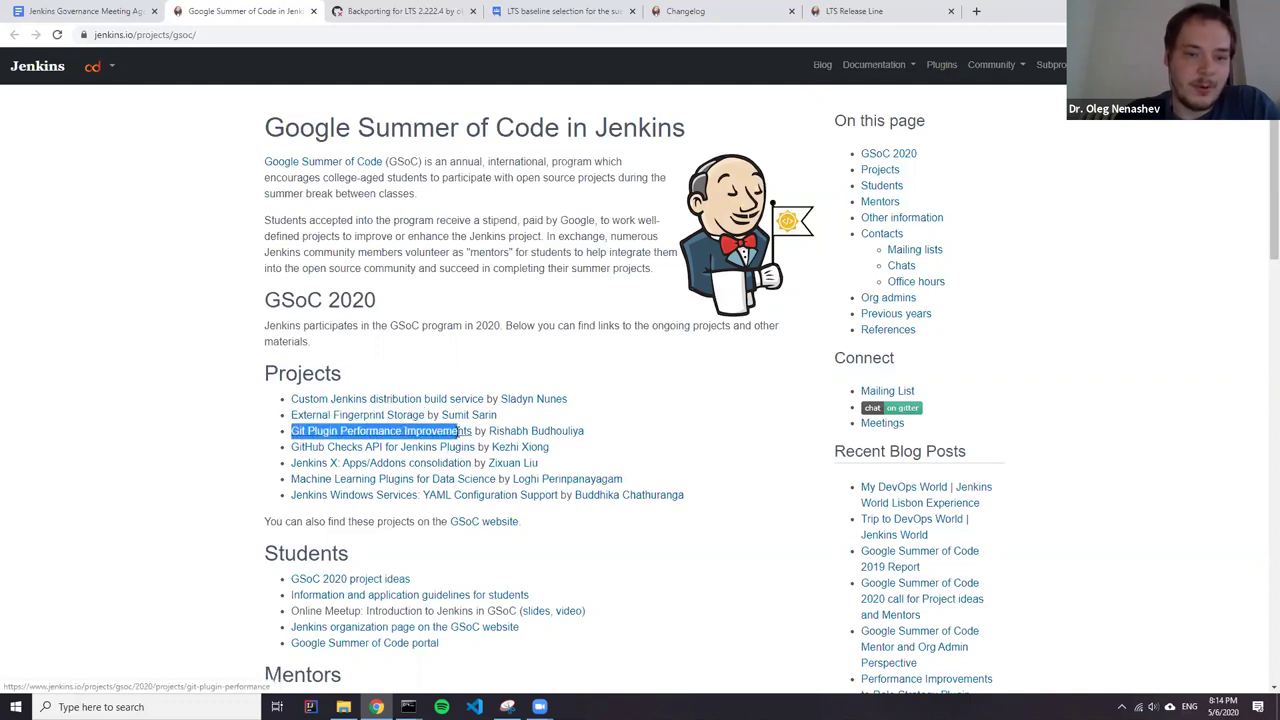
drag(290, 447, 478, 449)
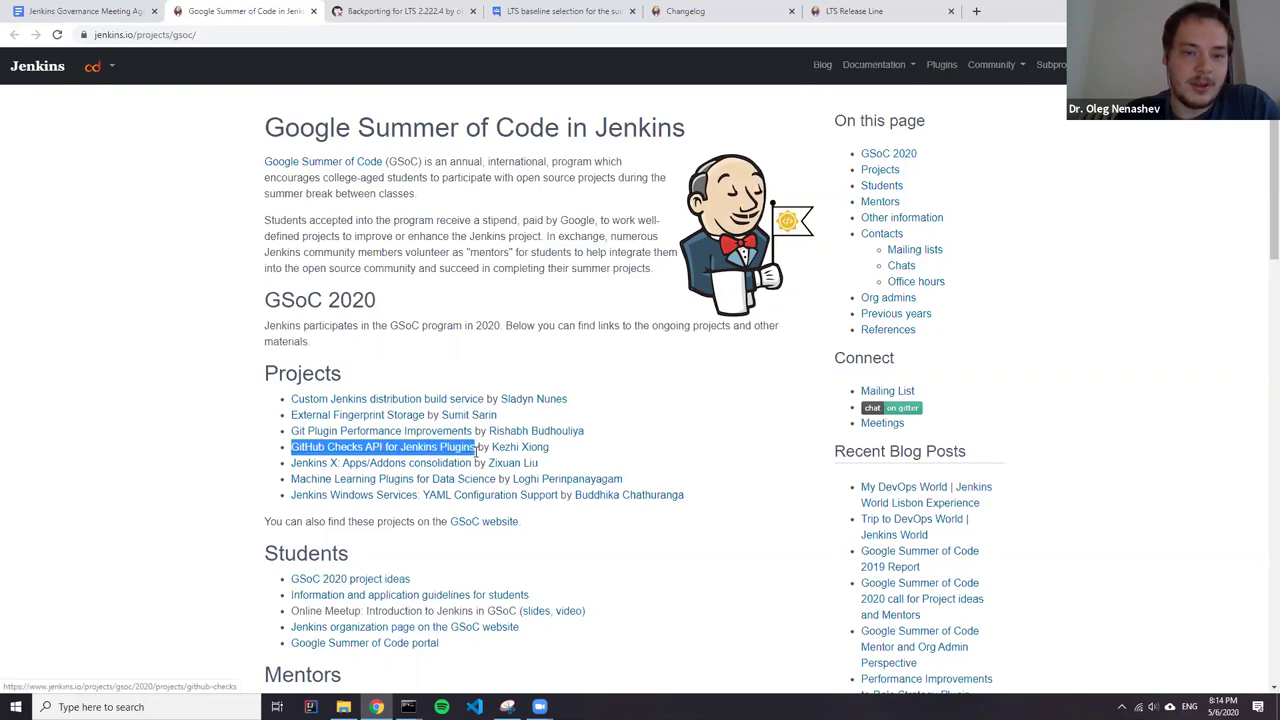
click(600, 457)
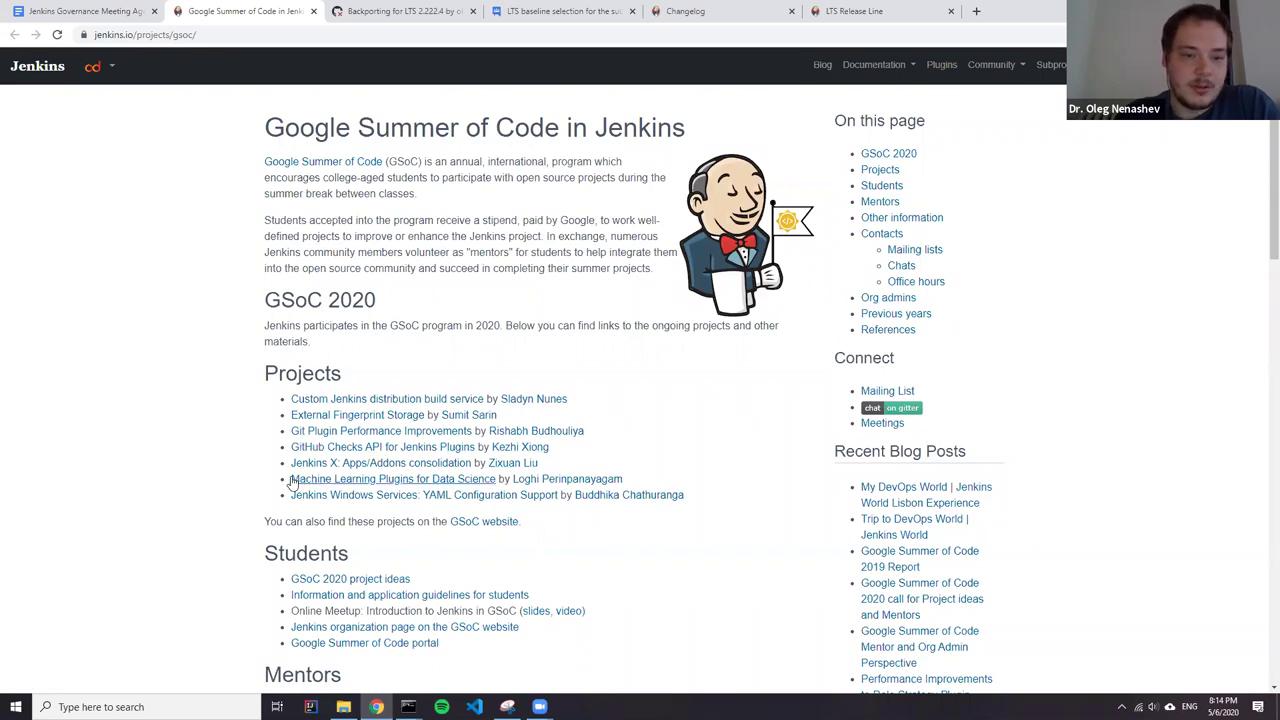
drag(289, 479, 494, 481)
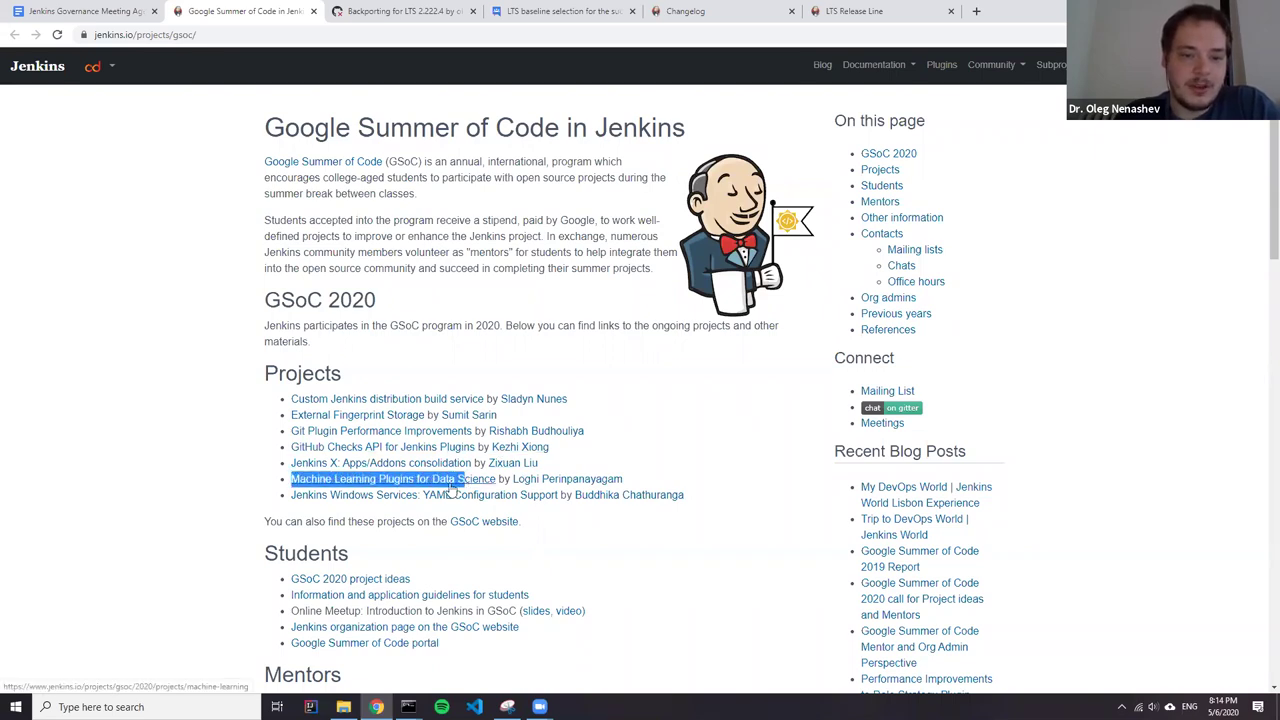
click(256, 493)
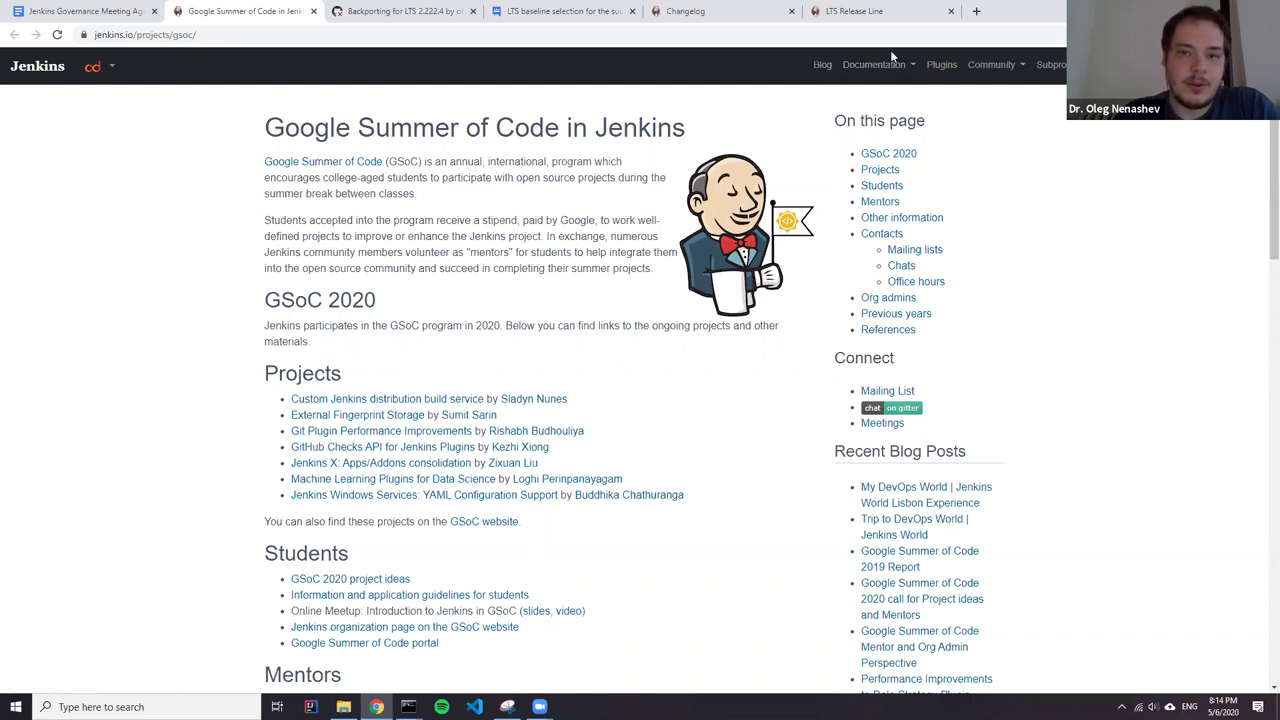
Open the Jenkins Roadmap page, jenkins.io/project/roadmap/, in a new browser tab and reload it.
click(976, 11)
text(roadmap)
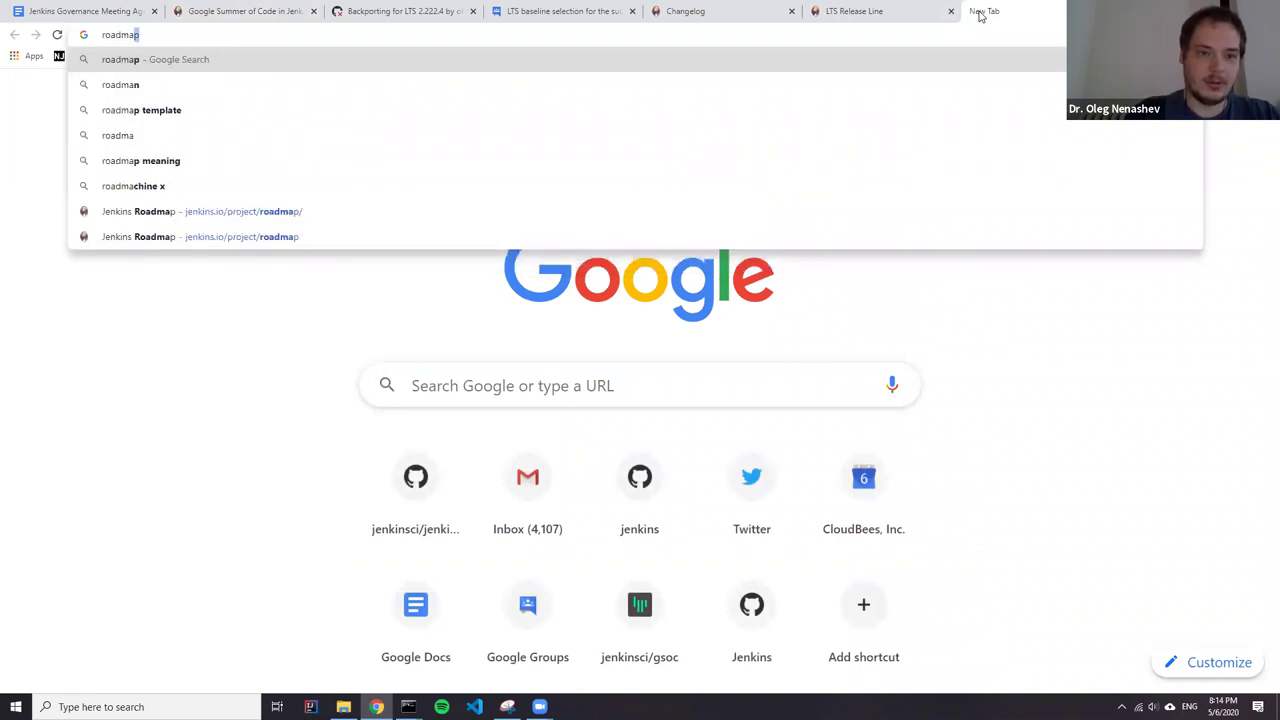
key(Down)
key(Down)
key(Down)
key(Down)
key(Down)
key(Down)
key(Return)
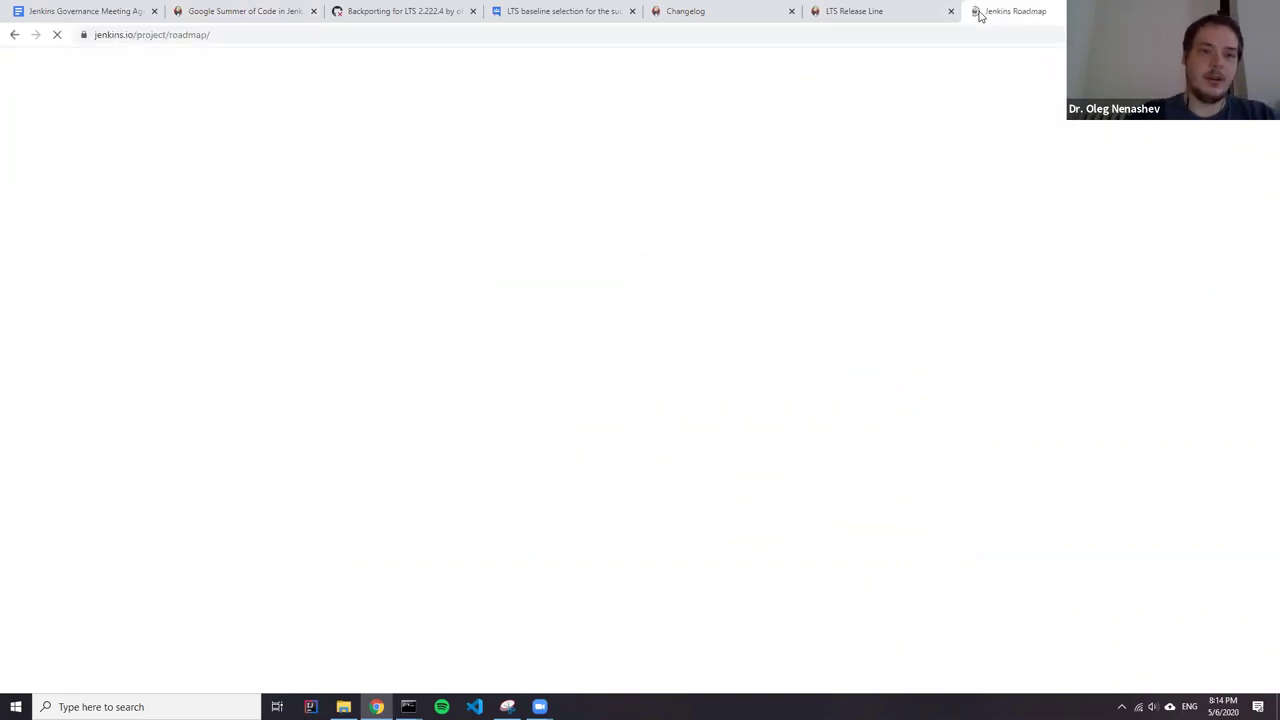
click(259, 37)
key(alt+Tab)
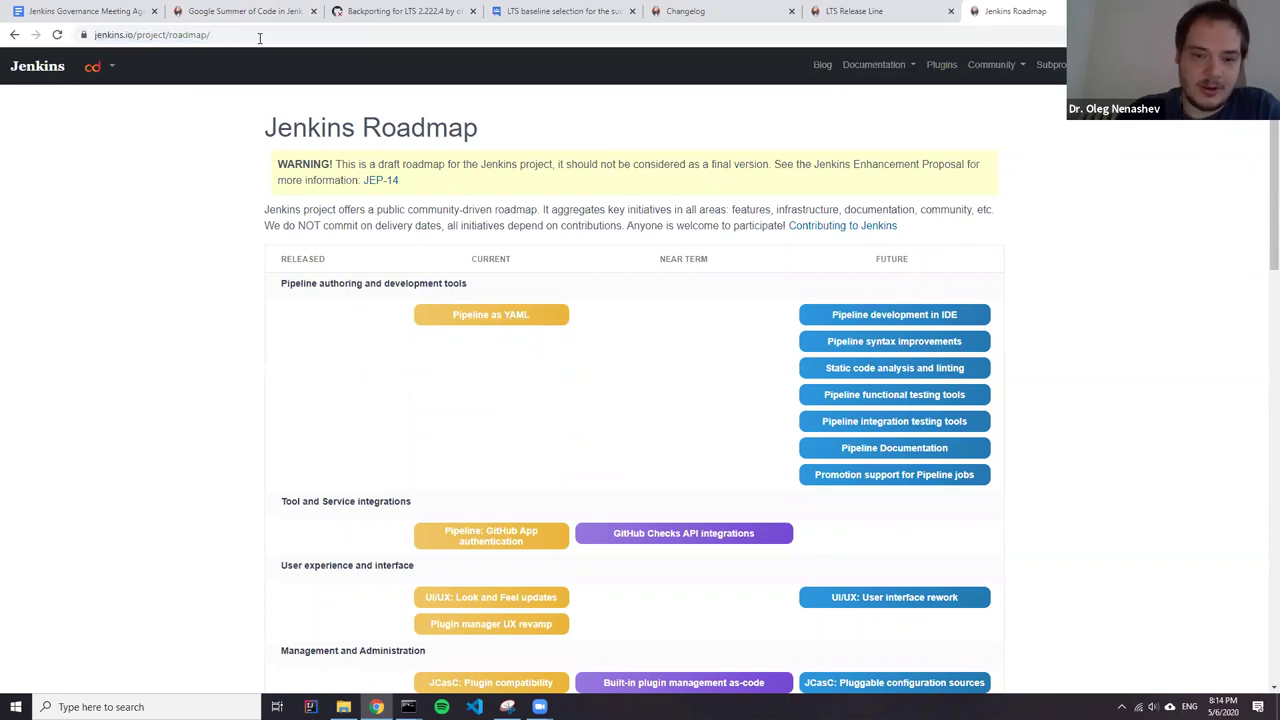
click(243, 35)
key(Return)
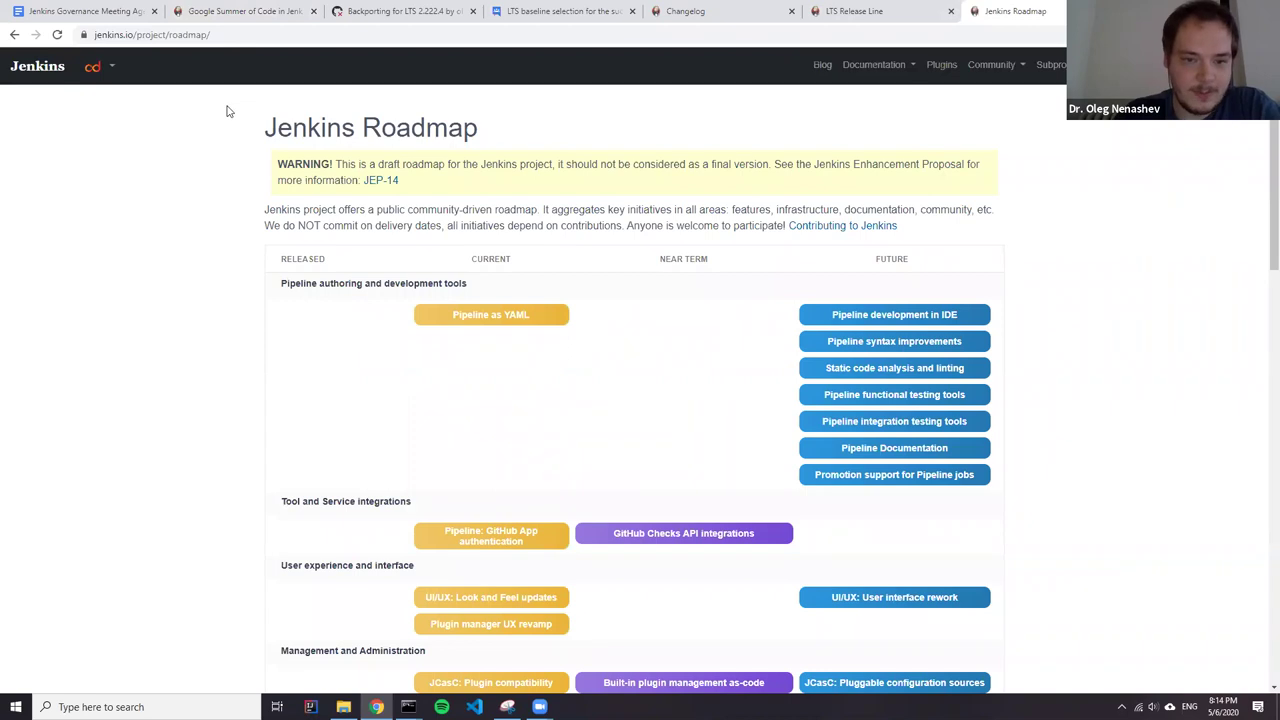
Go through the Jenkins Roadmap initiatives from pipeline authoring to packaging and platform support.
scroll(531, 406, down, 2)
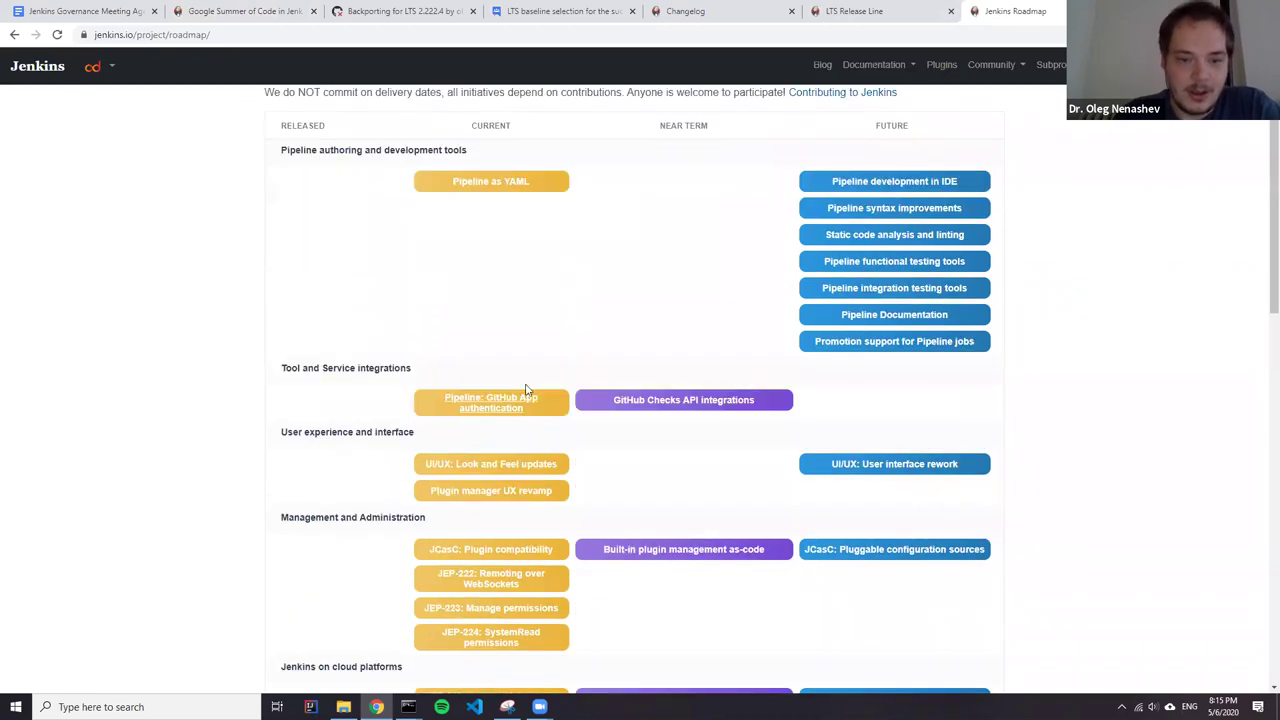
scroll(600, 400, down, 2)
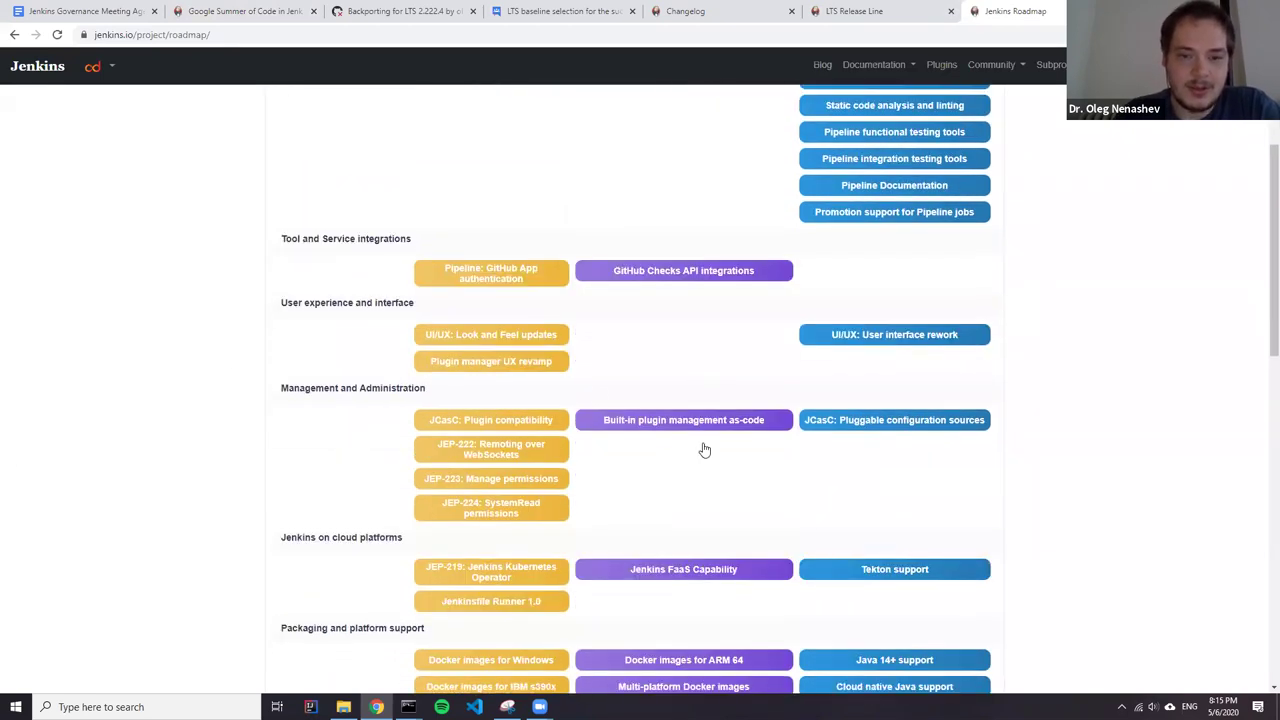
scroll(703, 449, up, 2)
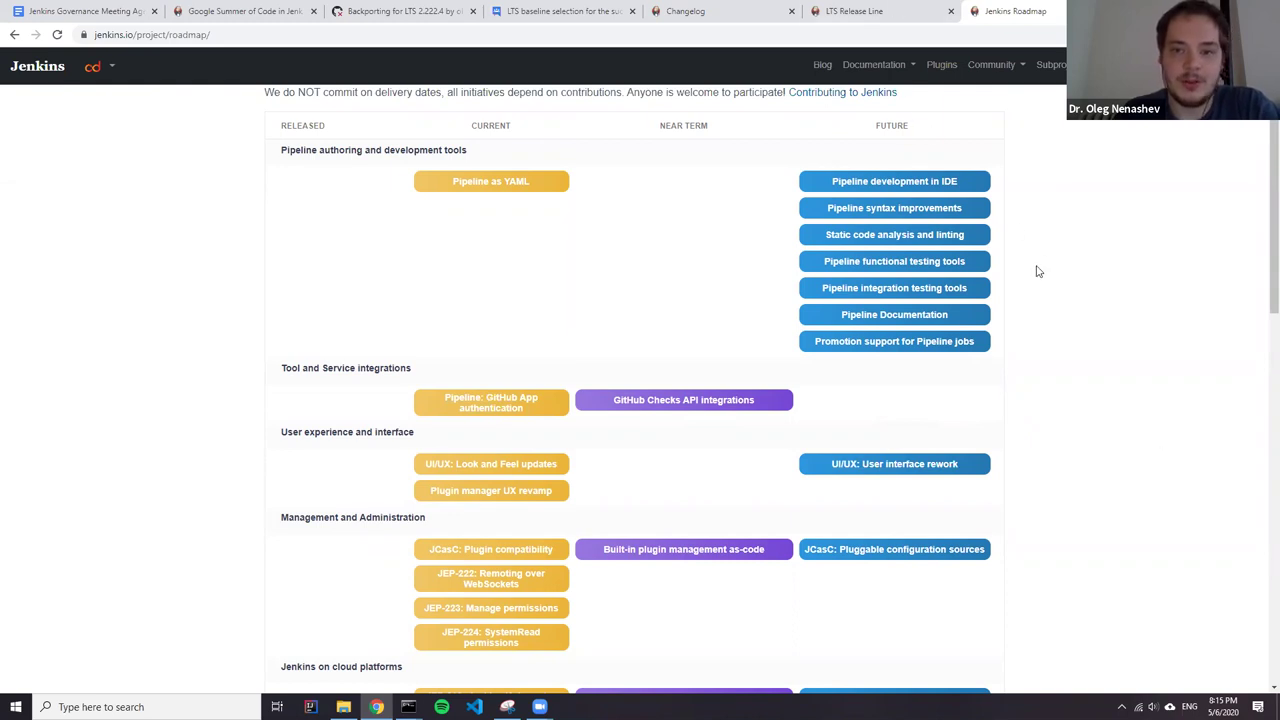
scroll(845, 370, down, 4)
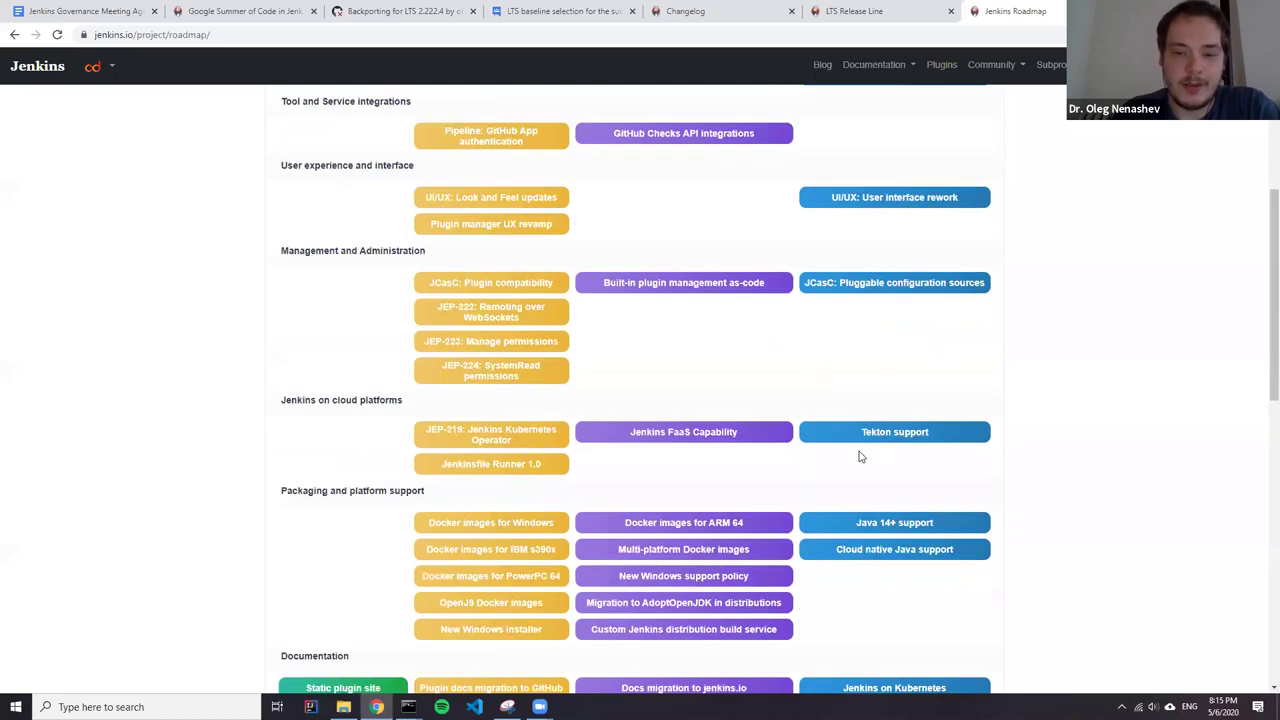
scroll(791, 311, up, 1)
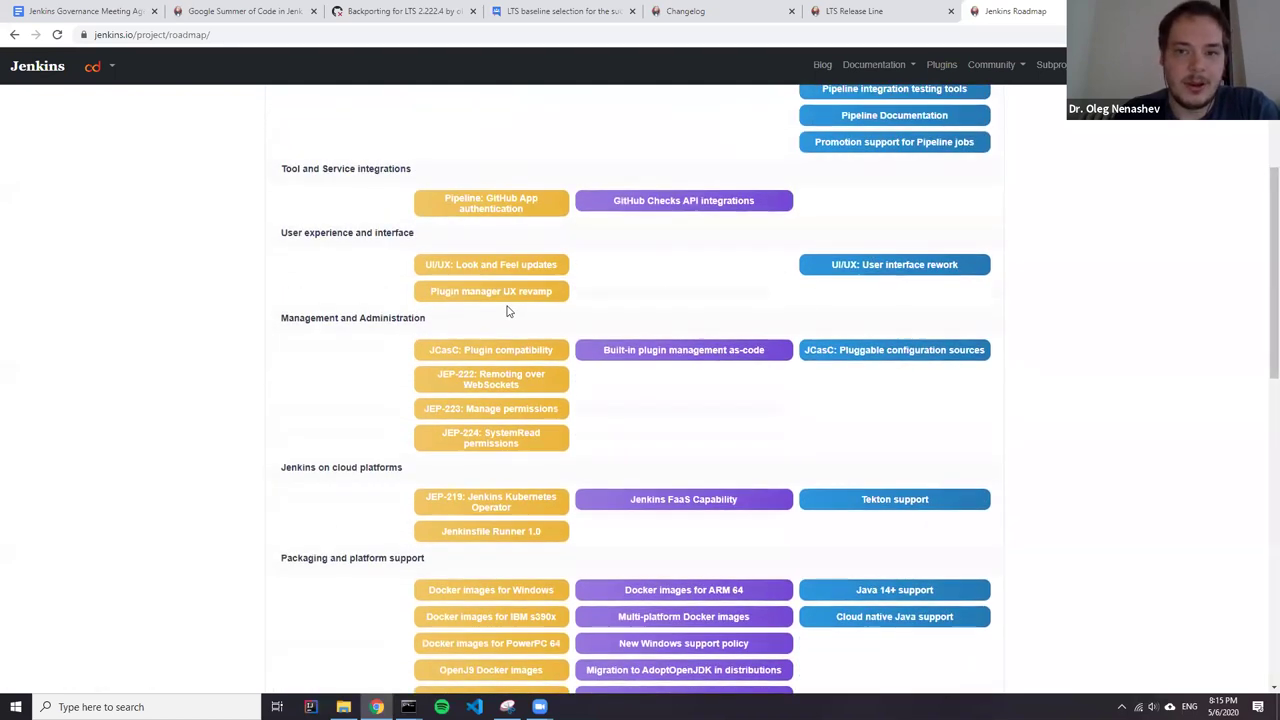
scroll(507, 311, up, 1)
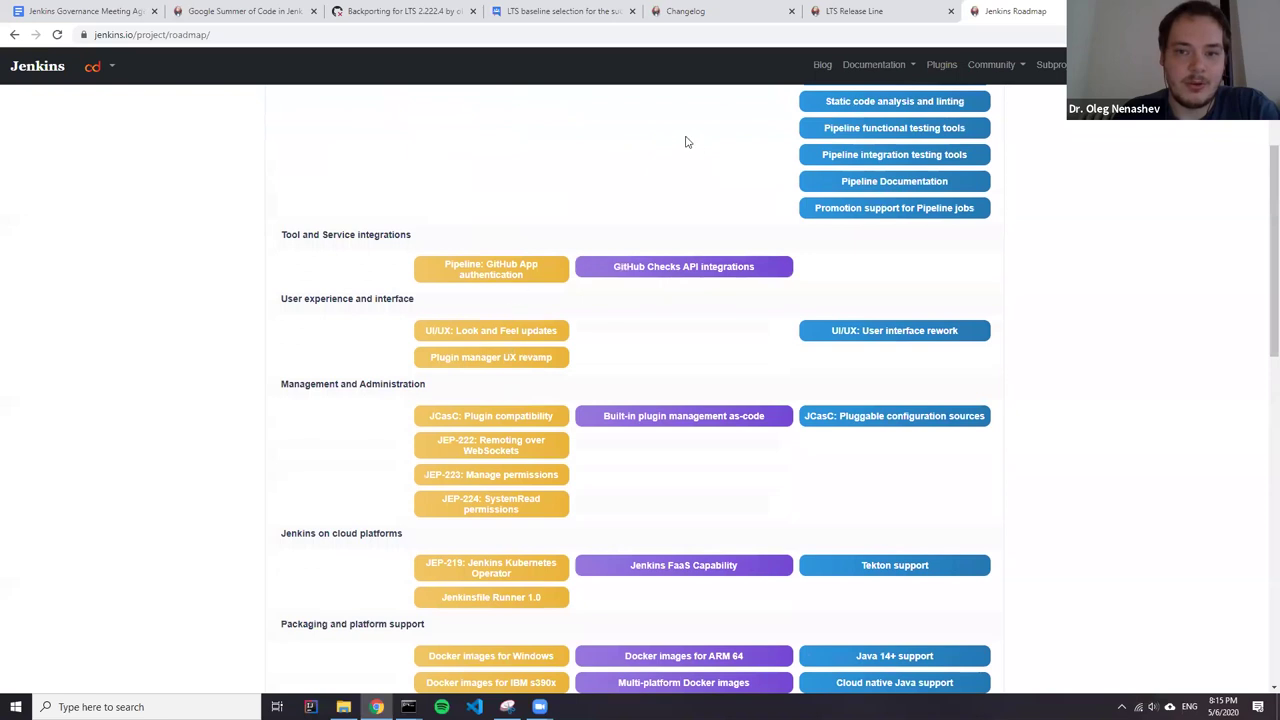
Add the bullet "6 Jenkins projects + 1 Jenkins X" below the GSoC link in the agenda document.
click(60, 12)
scroll(430, 320, down, 3)
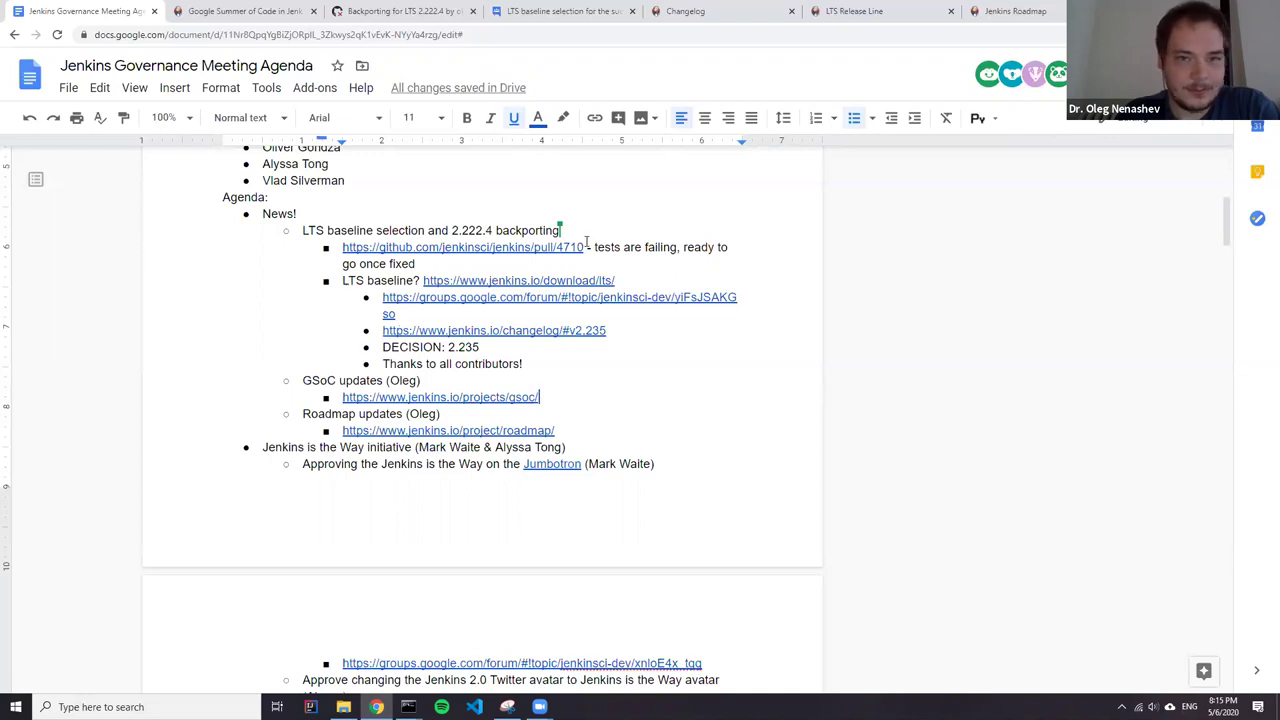
mouse_move(540, 706)
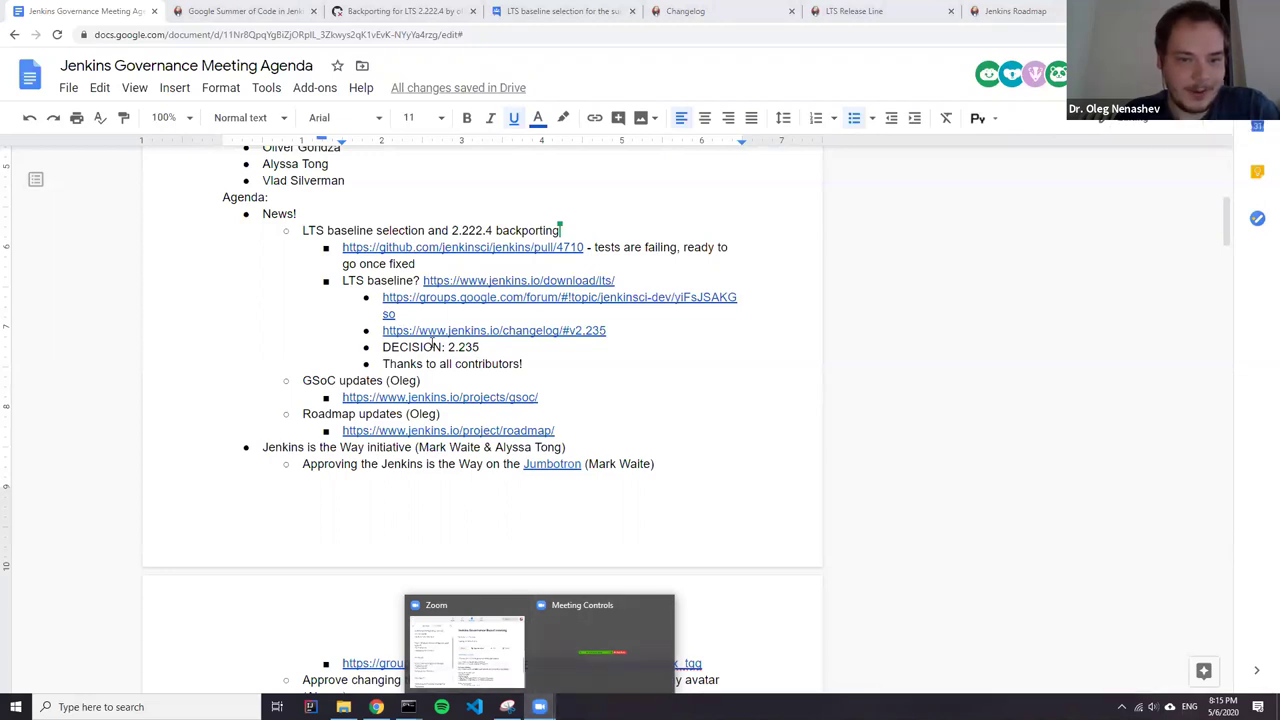
click(585, 401)
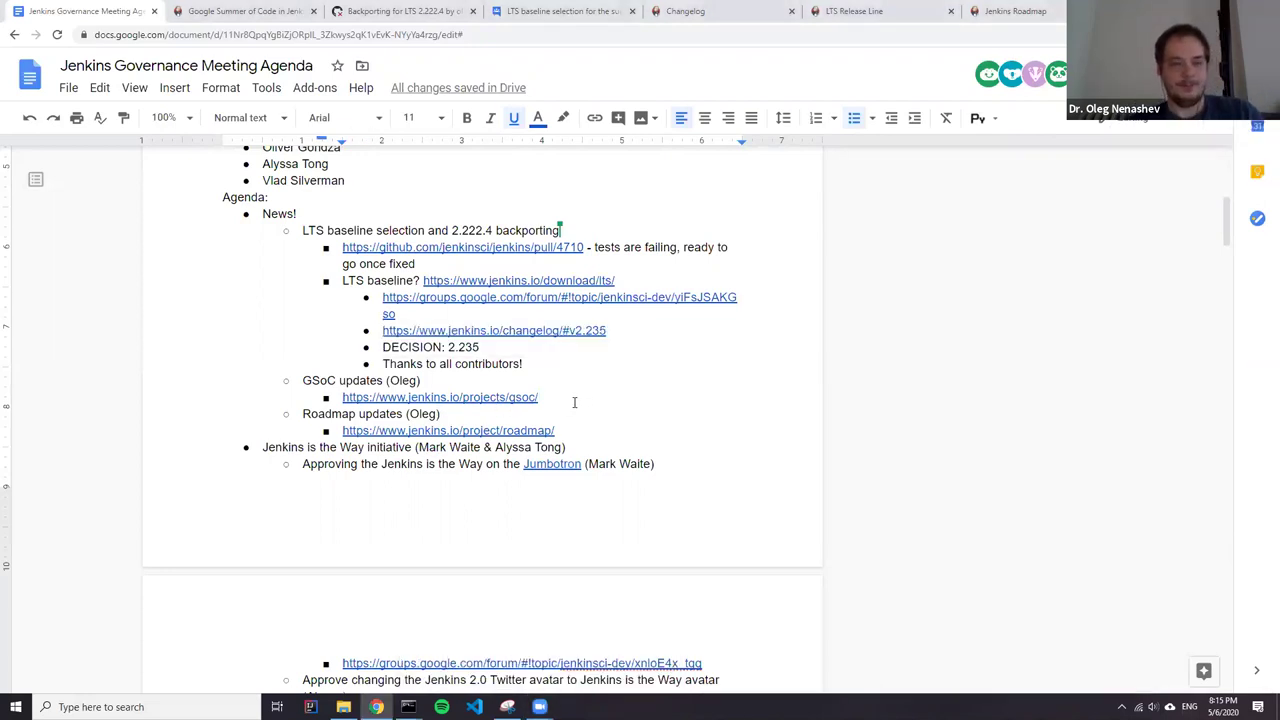
key(Return)
text(6 Jenkins )
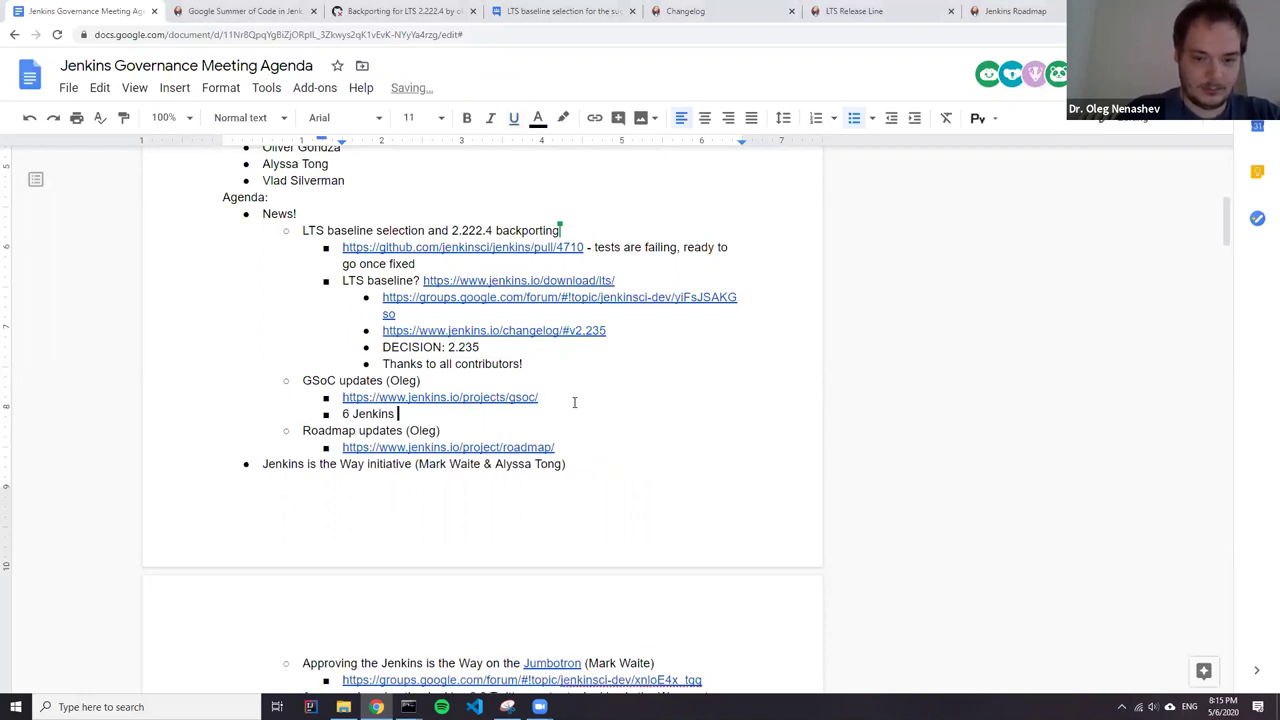
text(projects )
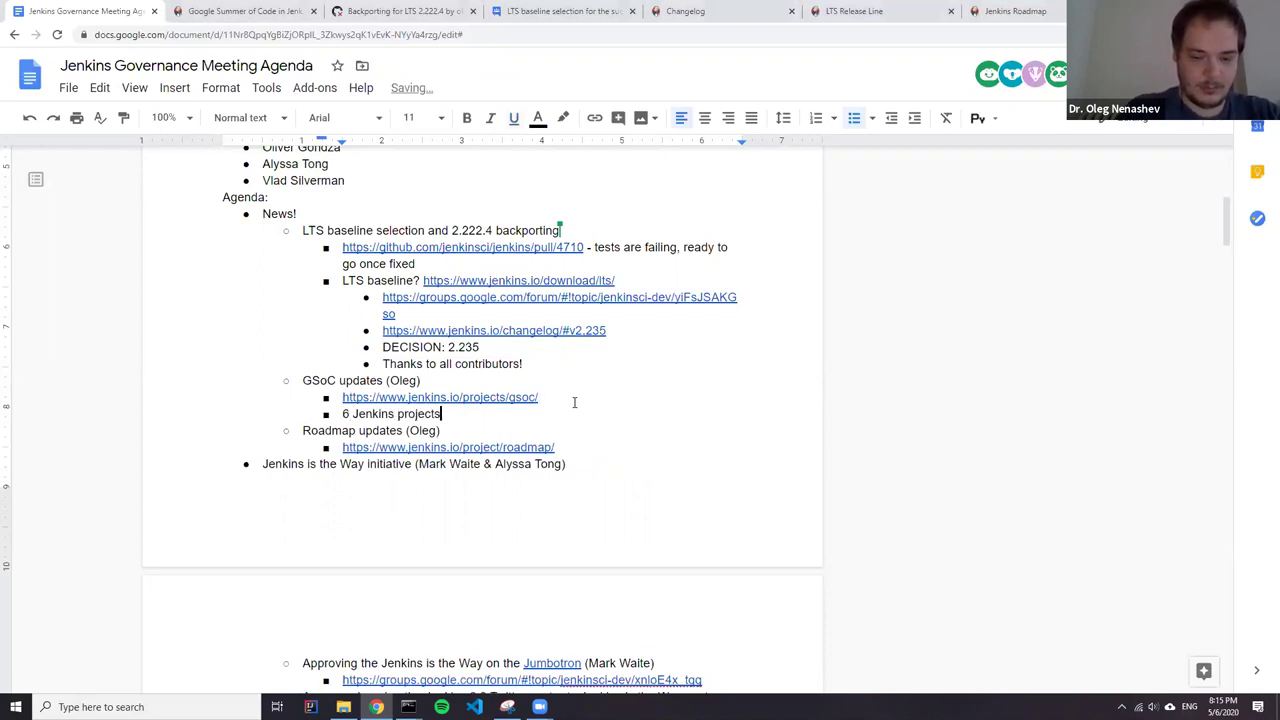
text(+ 1)
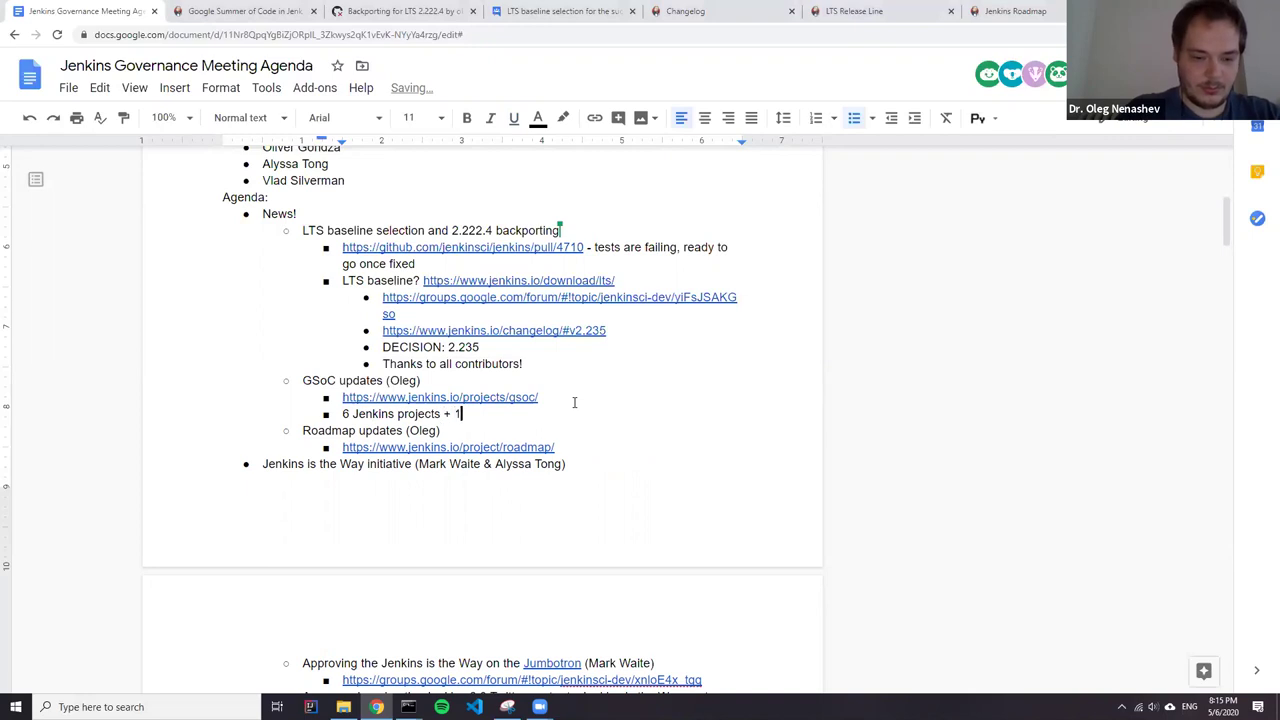
text( Jenkins X)
Add another bullet under GSoC updates reading "Video will be published".
key(Return)
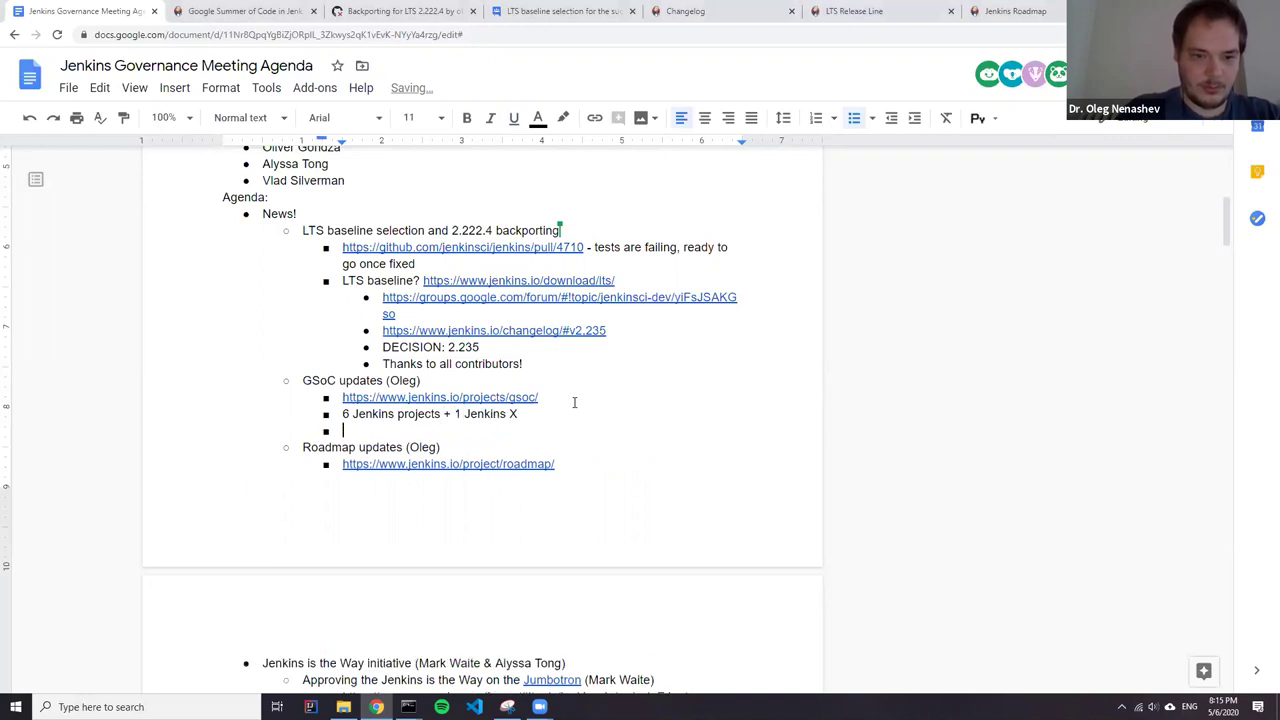
text(Video will be p)
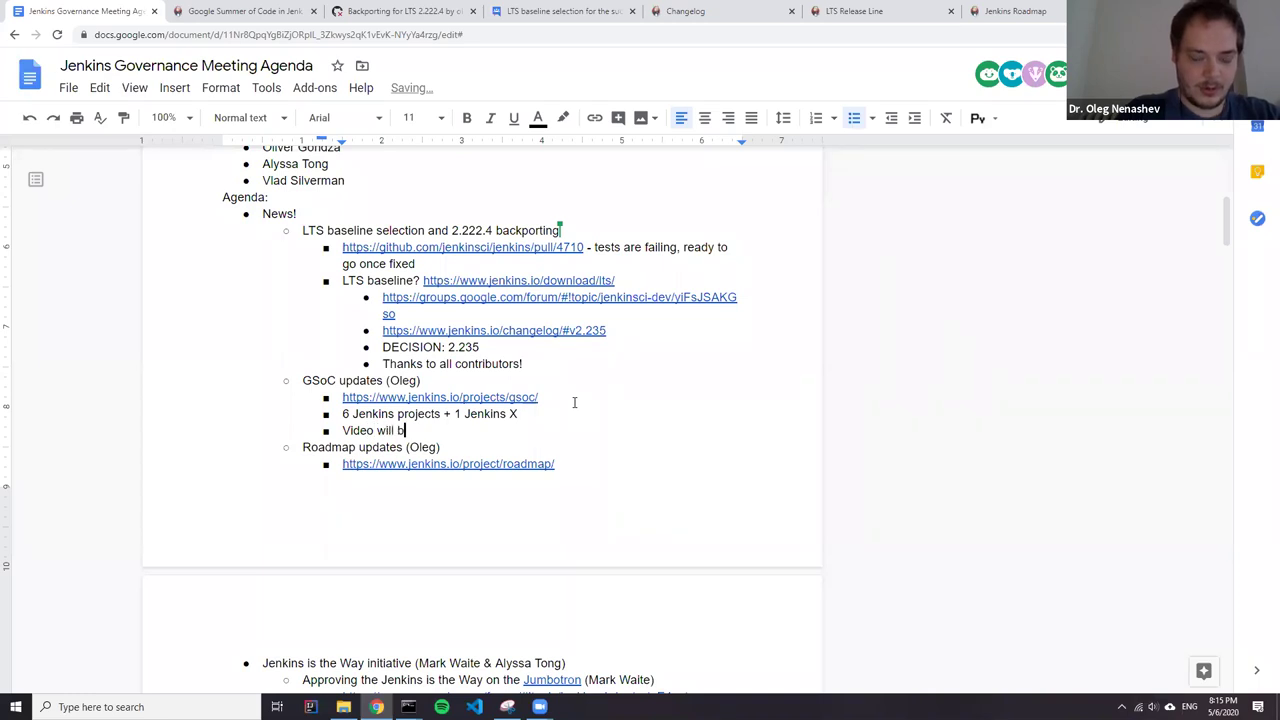
text(ublished)
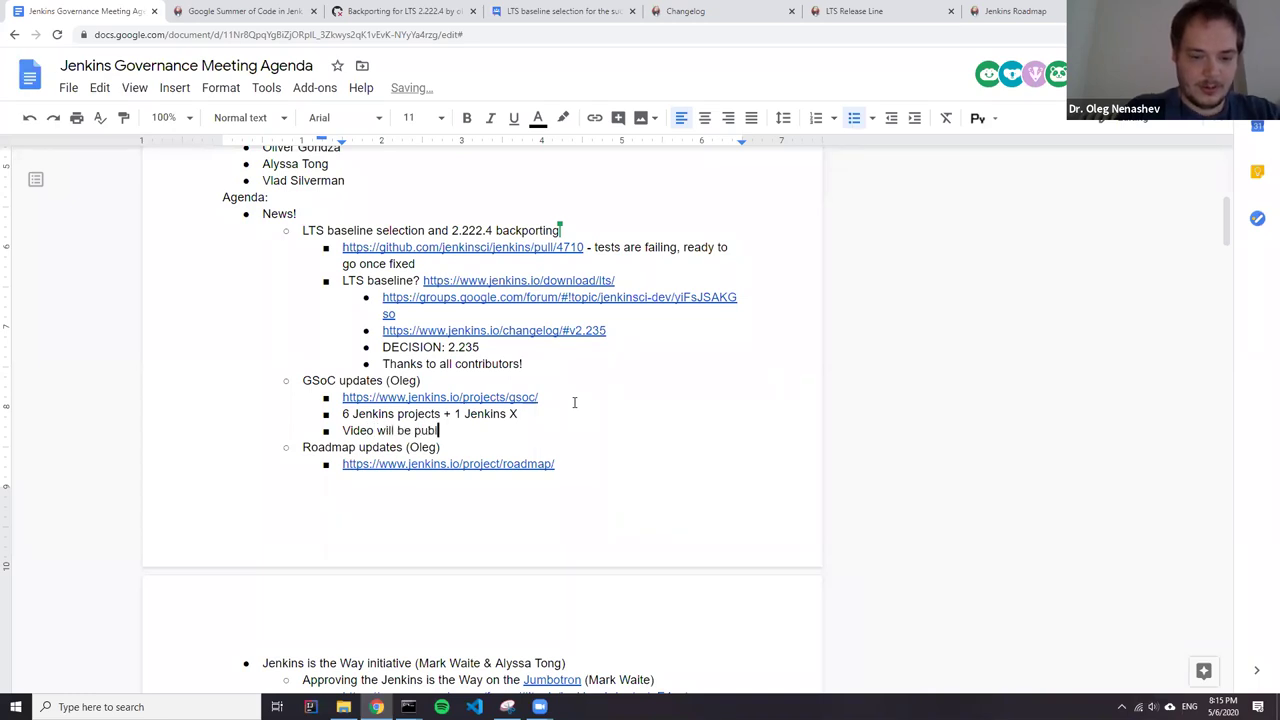
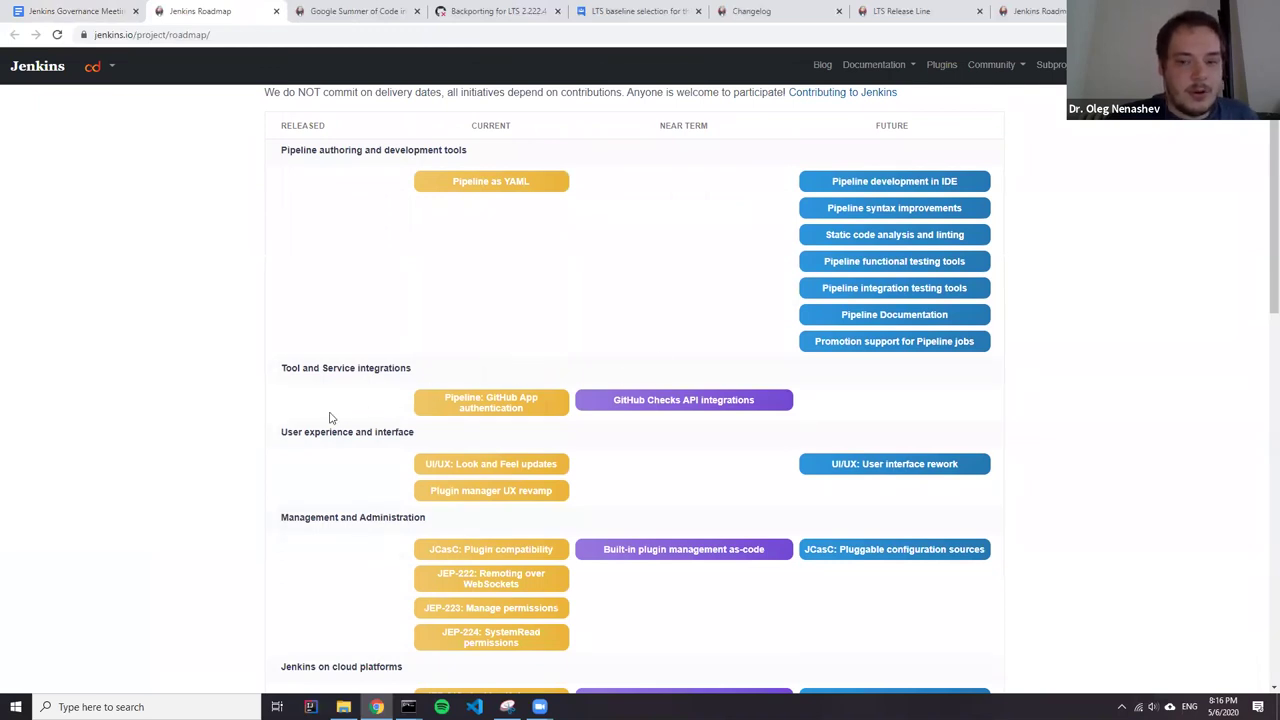
Open the Jenkins Is The Way program item from the roadmap's Community marketing and outreach programs section in a new browser tab.
scroll(563, 430, down, 4)
scroll(563, 430, down, 4)
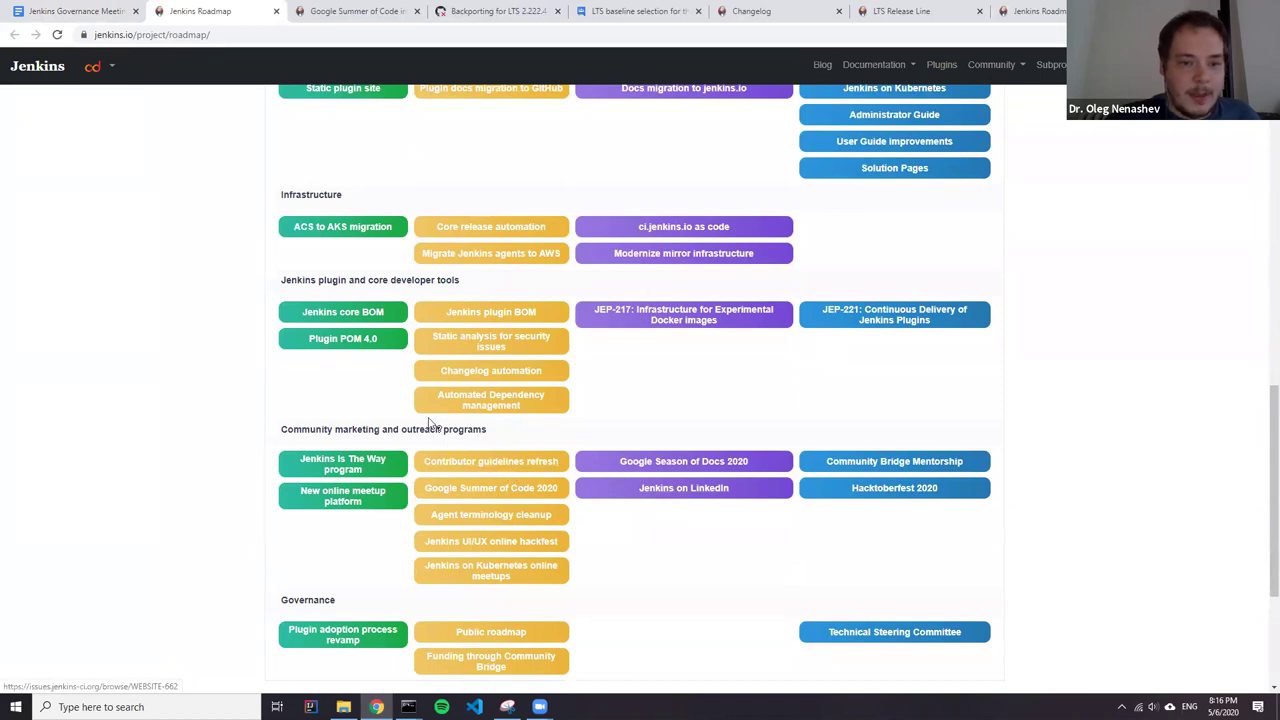
scroll(435, 426, down, 2)
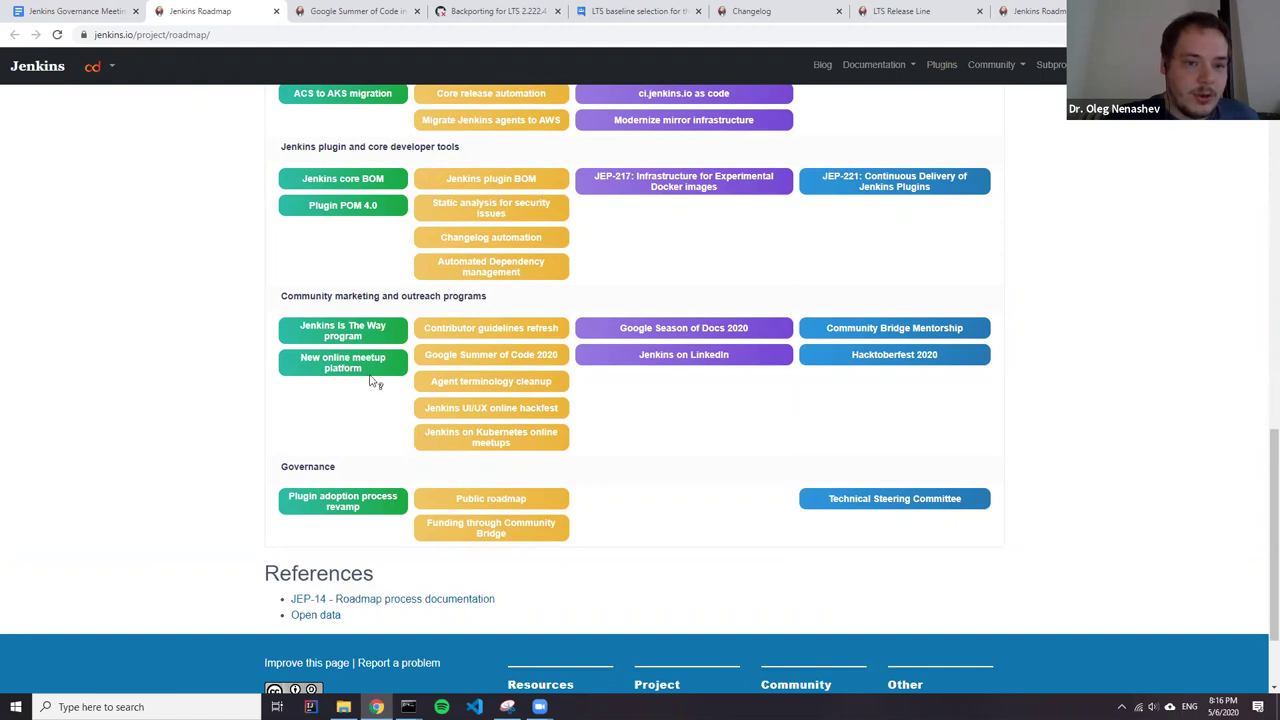
mouse_move(372, 372)
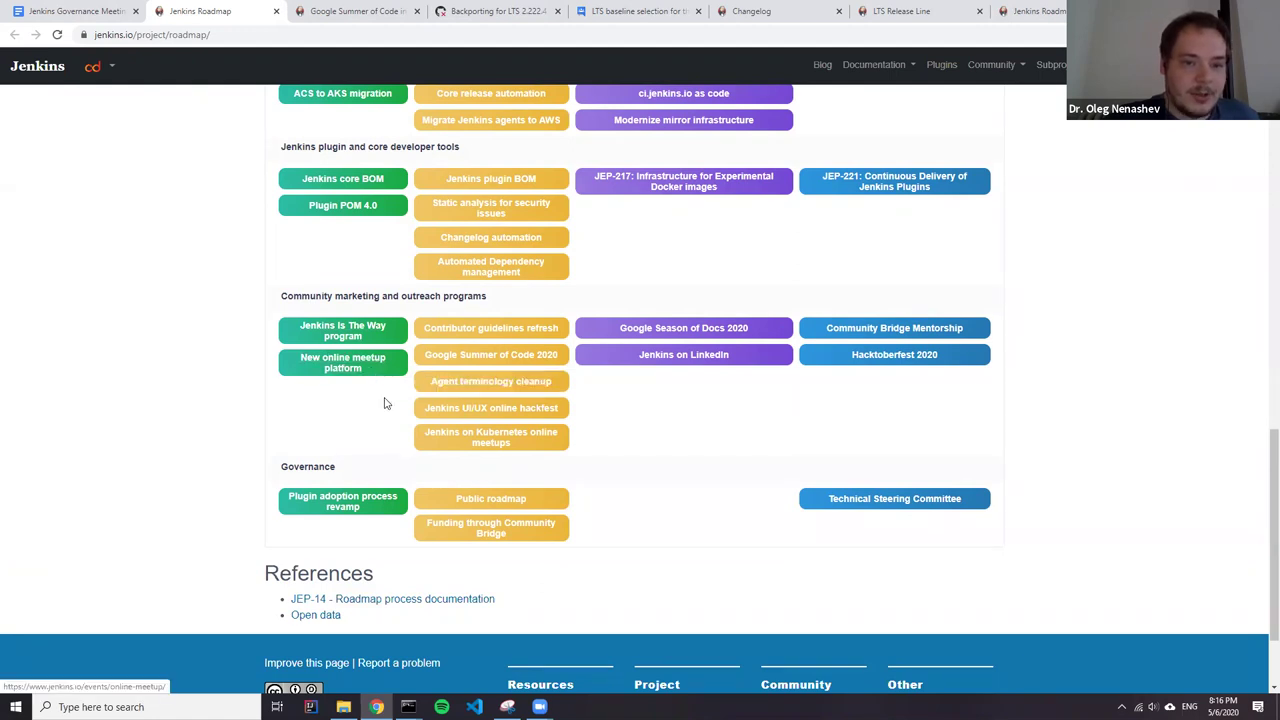
right_click(374, 336)
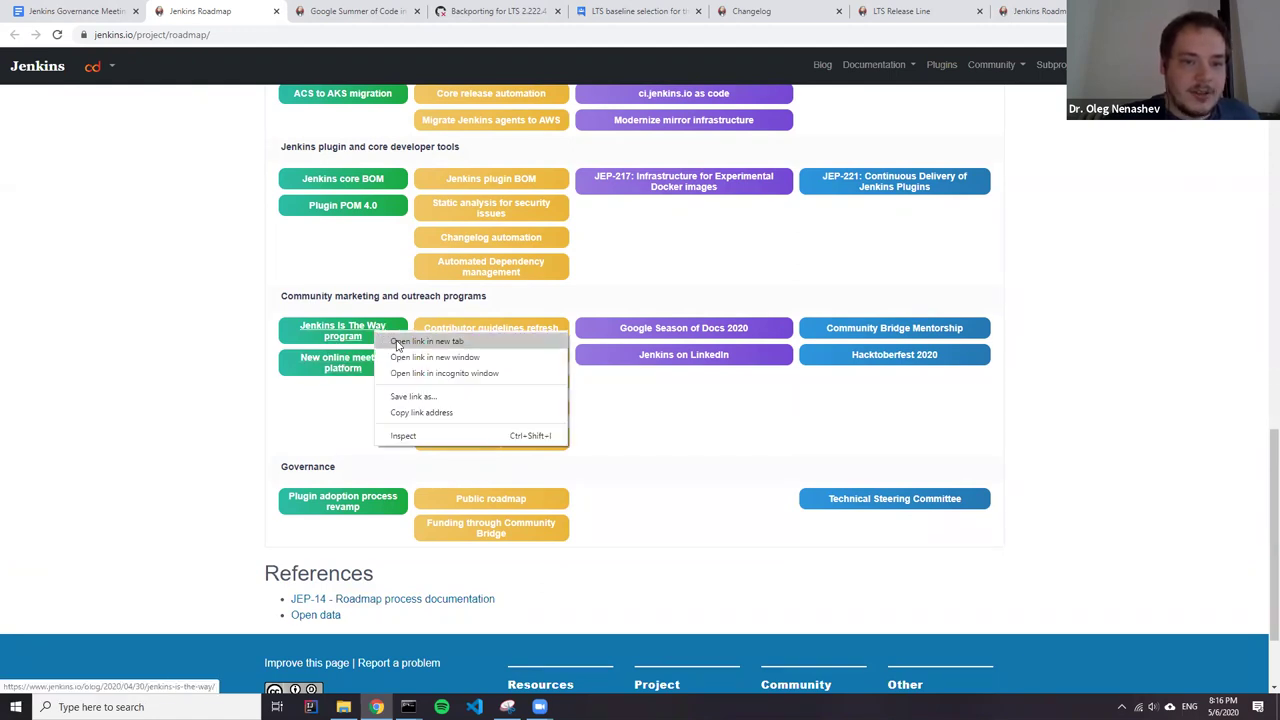
click(420, 341)
click(336, 18)
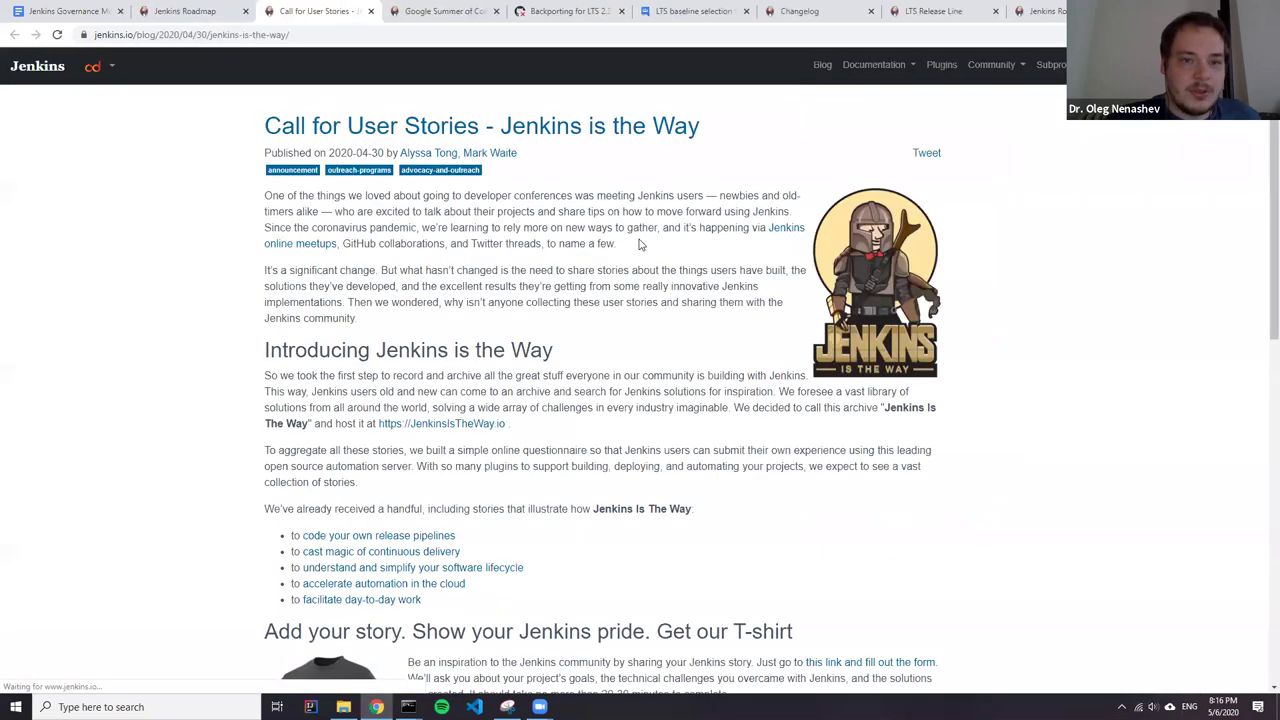
Go through the "Call for User Stories - Jenkins is the Way" post and load its linked JenkinsIsTheWay.io site in a new browser tab.
scroll(565, 275, down, 5)
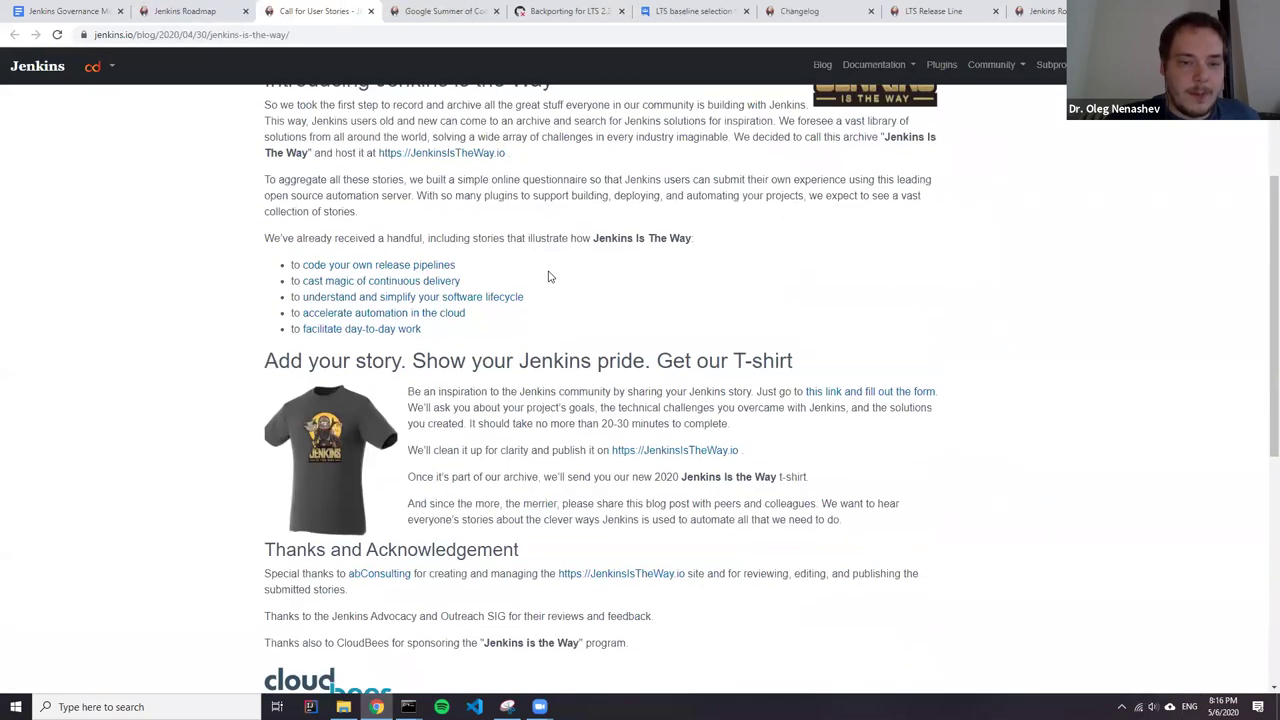
scroll(504, 280, up, 2)
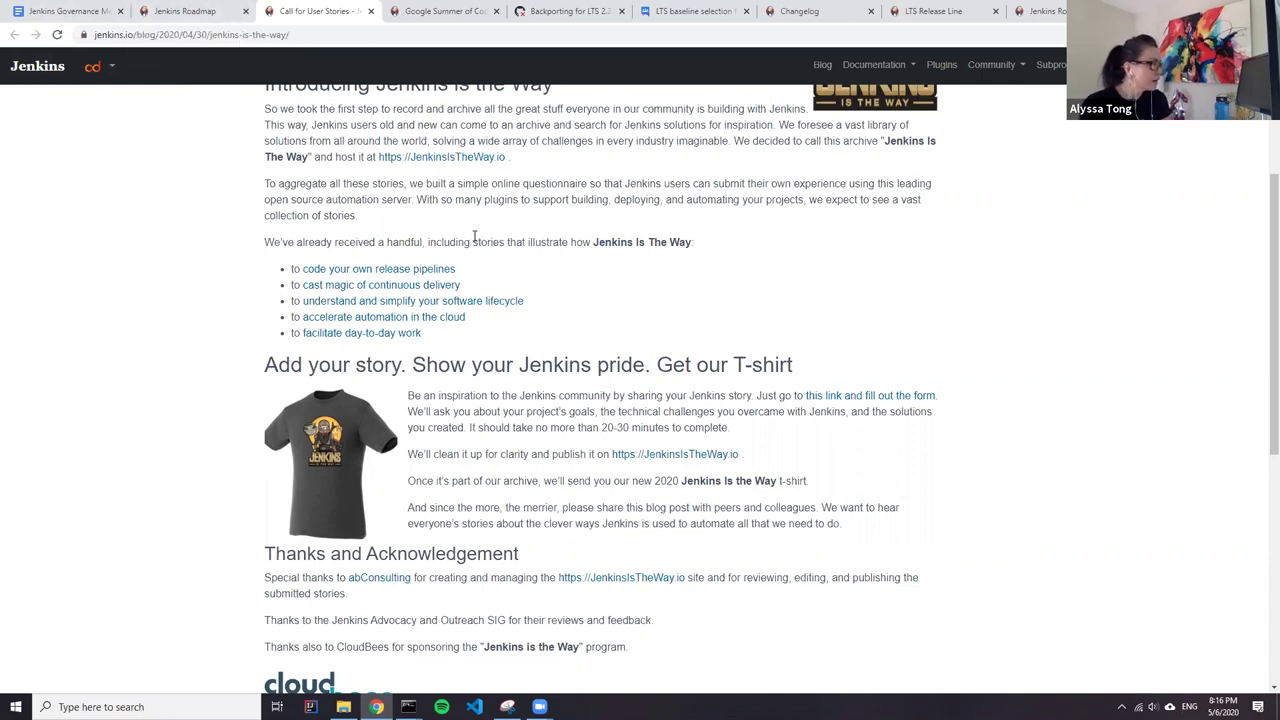
scroll(584, 332, up, 1)
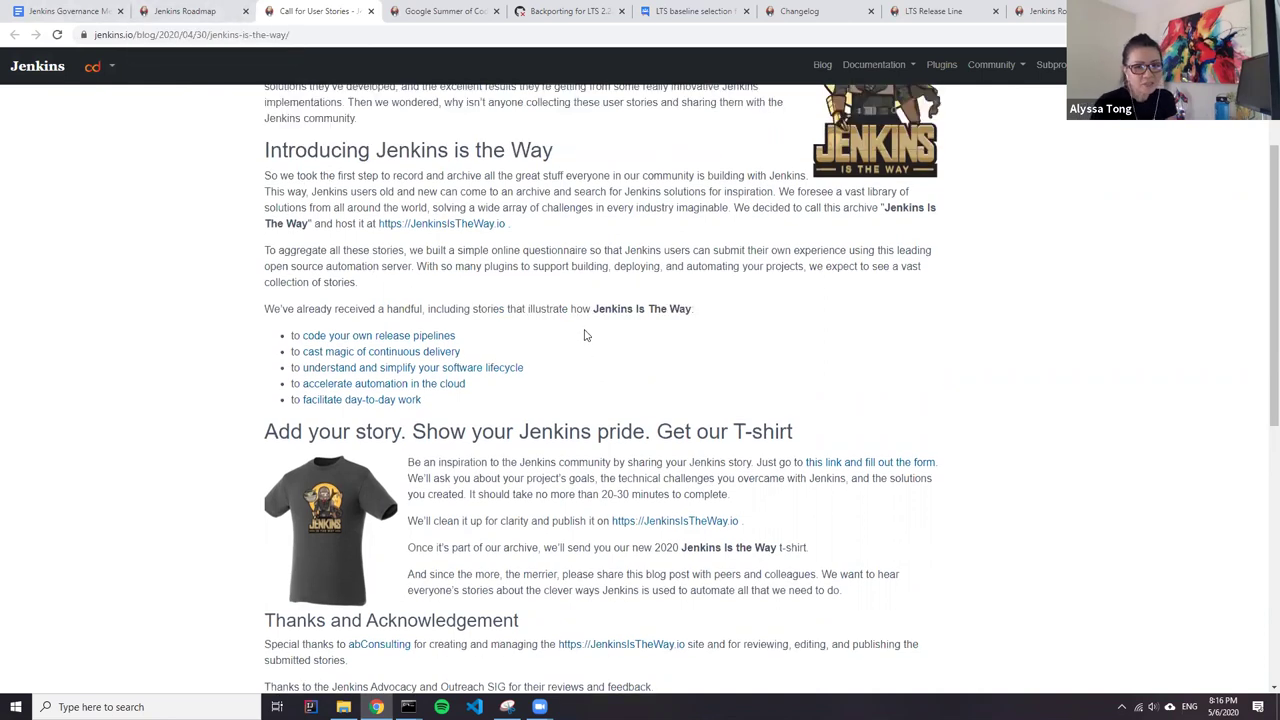
scroll(575, 325, up, 1)
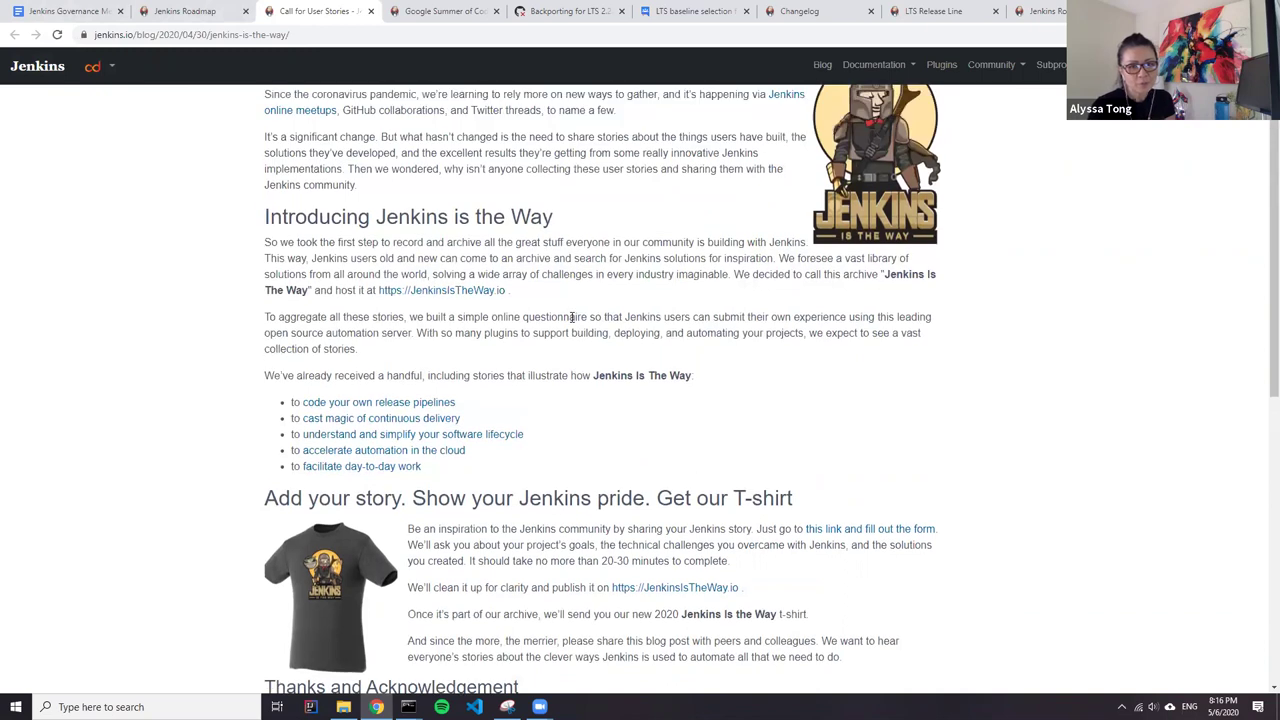
scroll(571, 323, up, 1)
scroll(572, 323, up, 1)
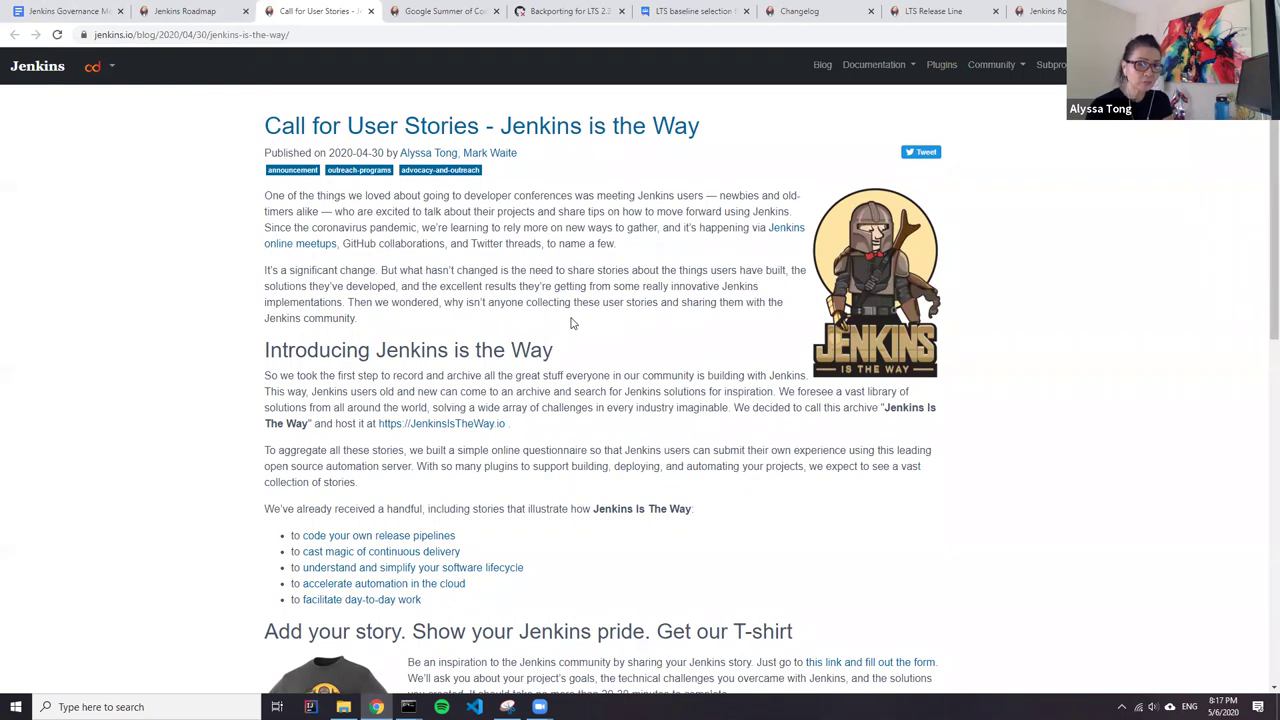
right_click(478, 424)
click(501, 437)
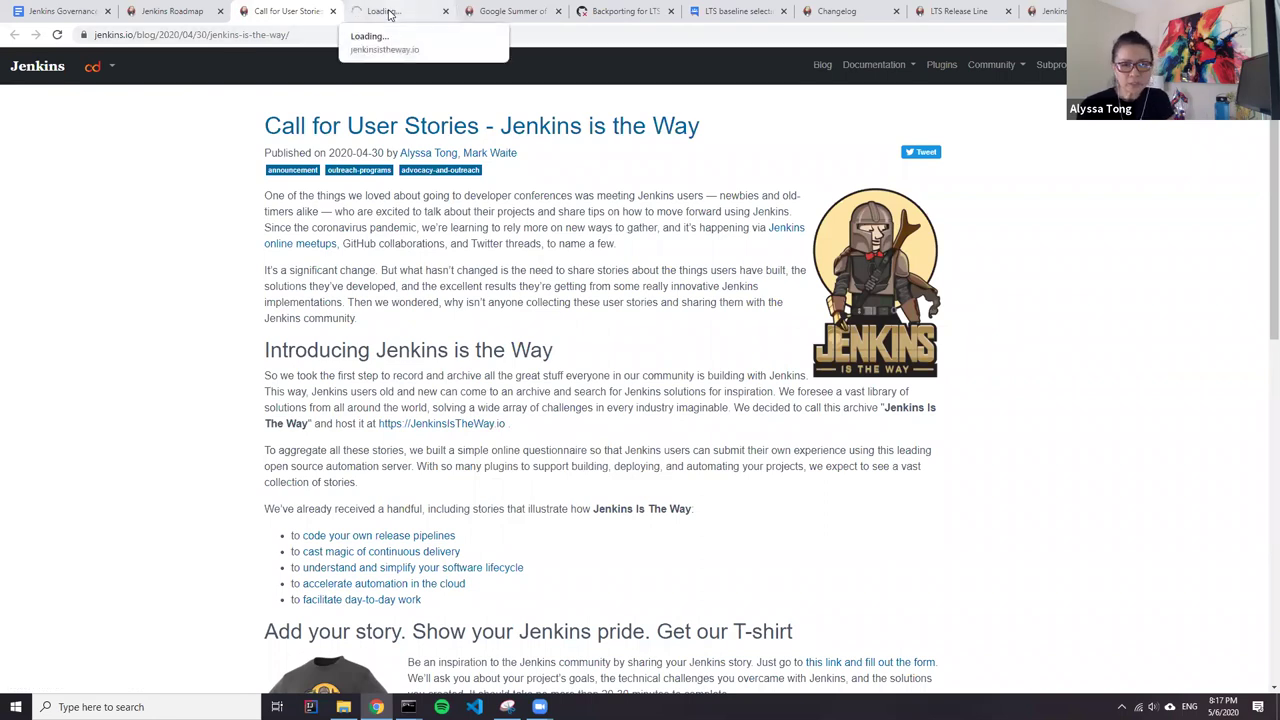
click(389, 14)
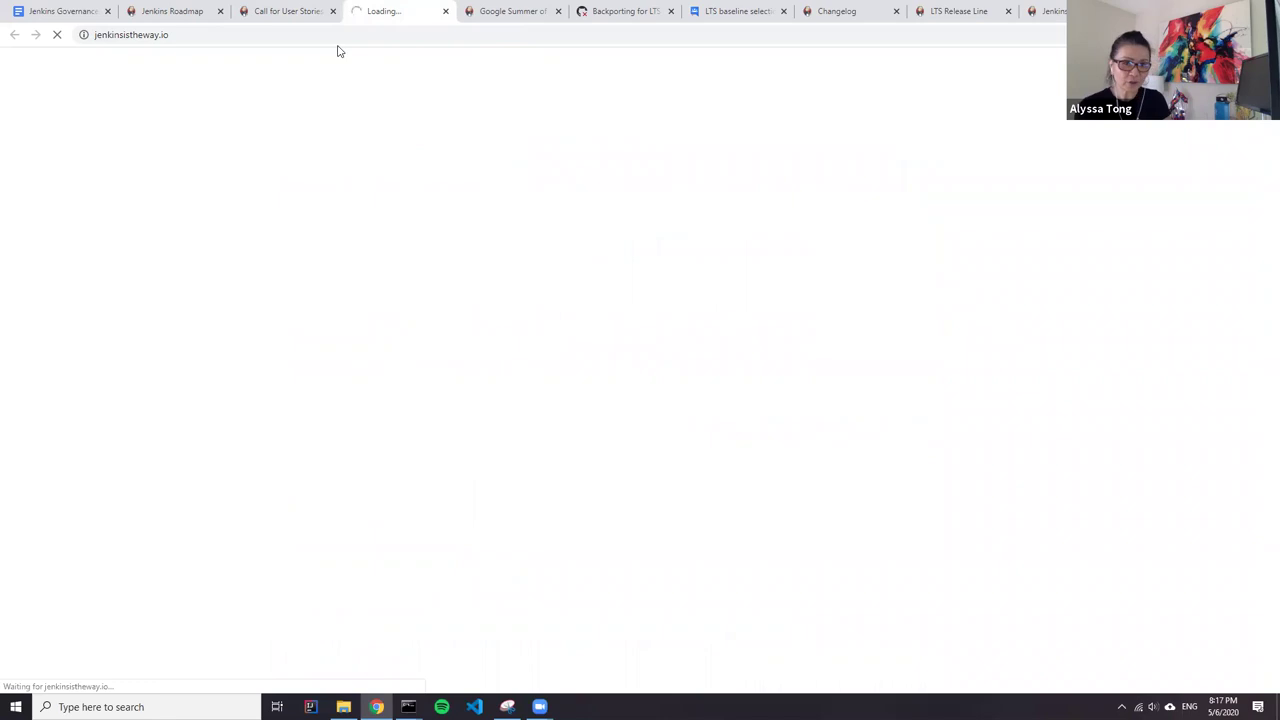
click(274, 33)
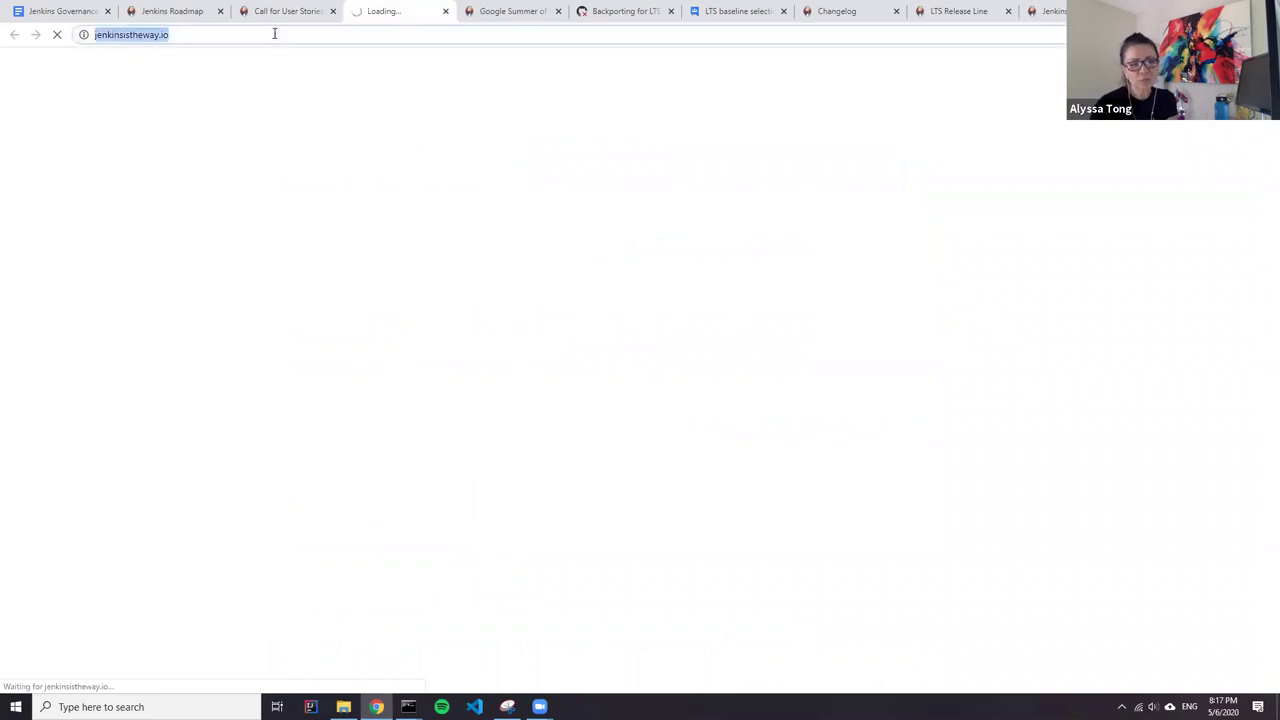
key(Return)
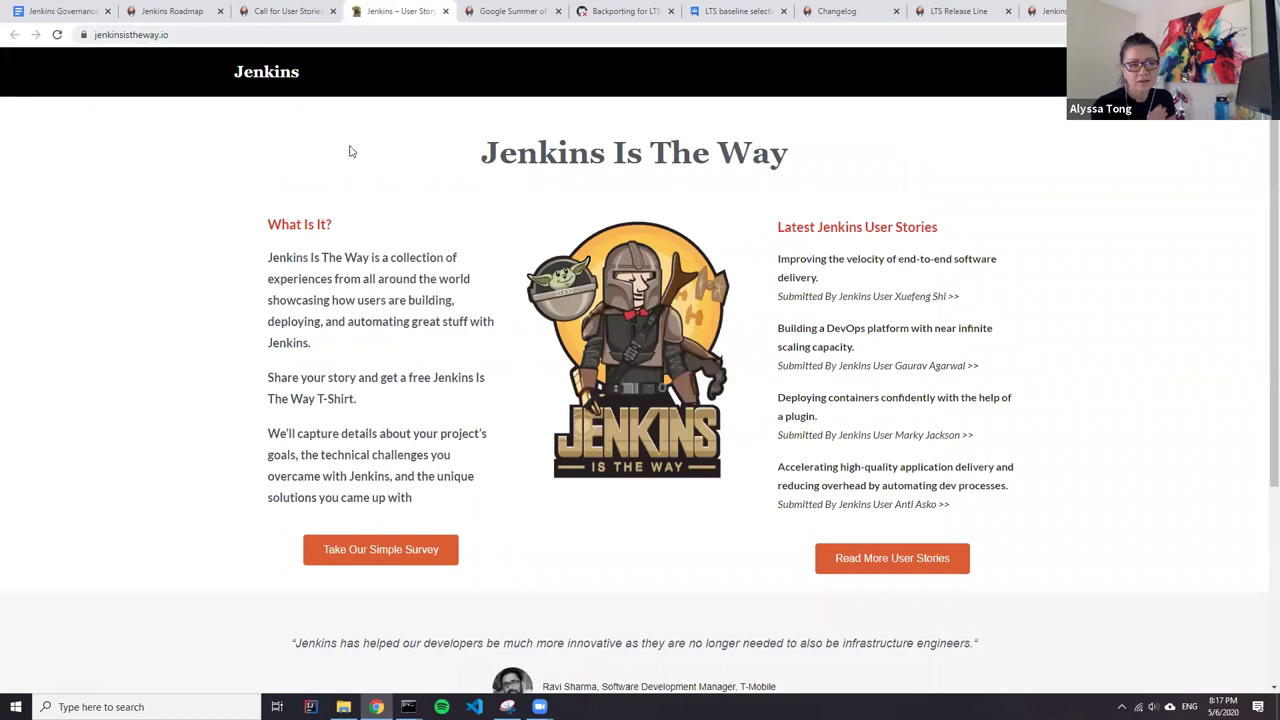
Browse the site's user stories list and open the story "Jenkins is the way to save thousands of hours and millions of dollars".
scroll(355, 200, down, 2)
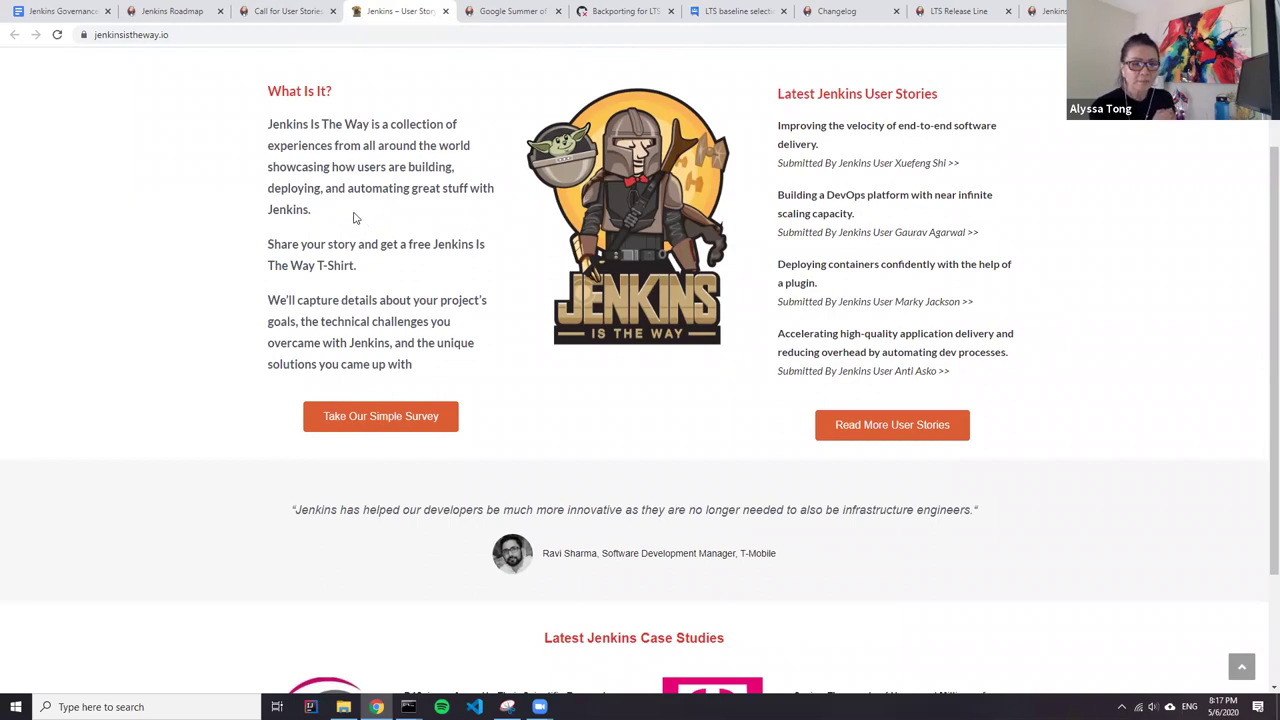
scroll(353, 217, up, 1)
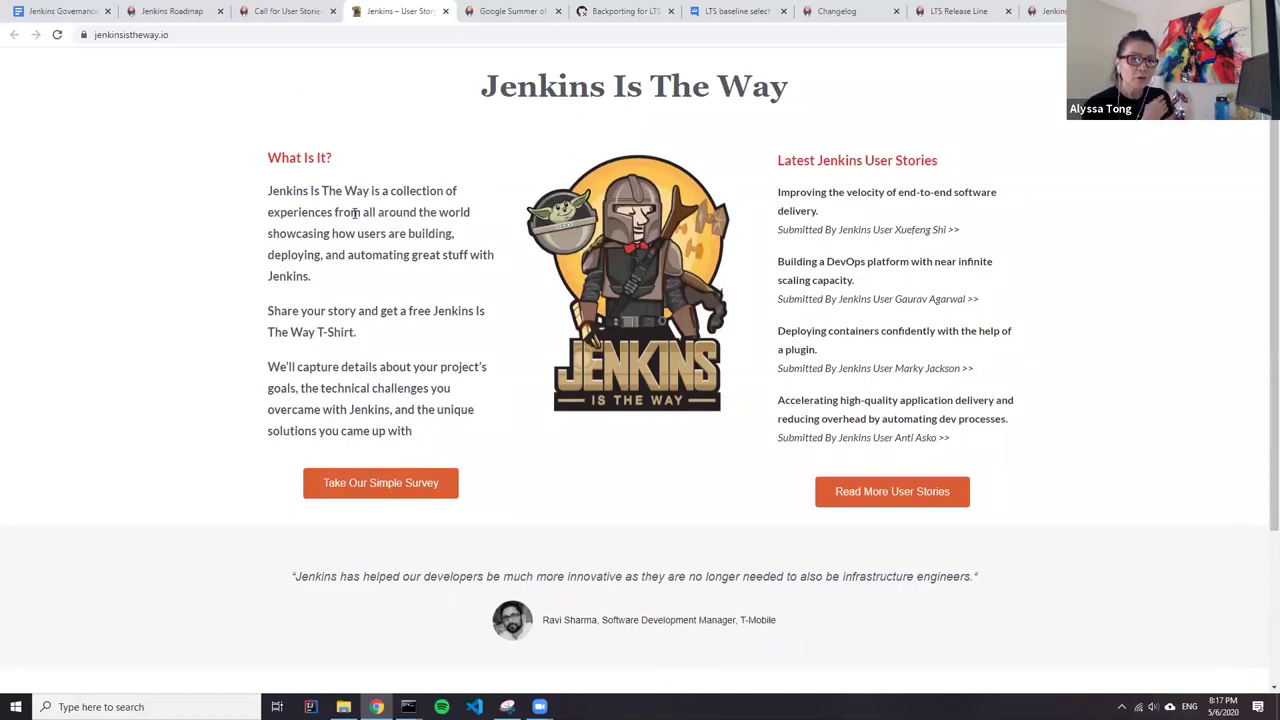
click(897, 488)
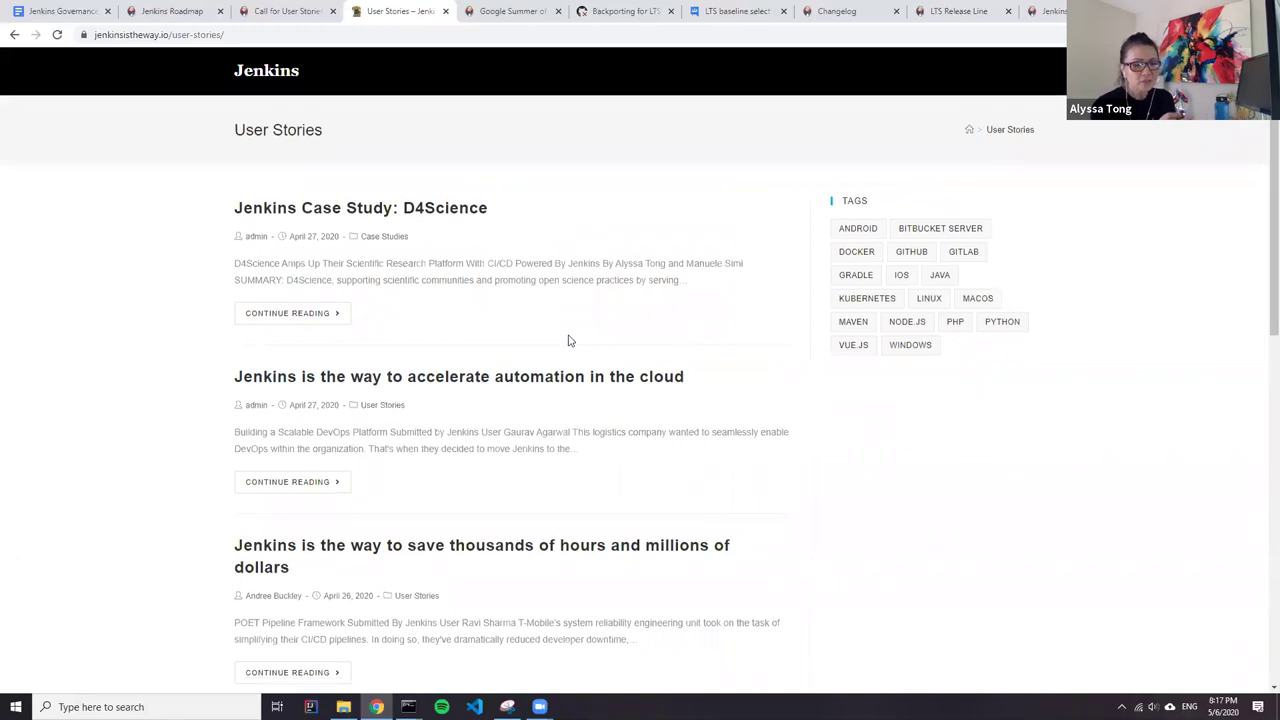
scroll(545, 336, down, 2)
scroll(532, 332, down, 2)
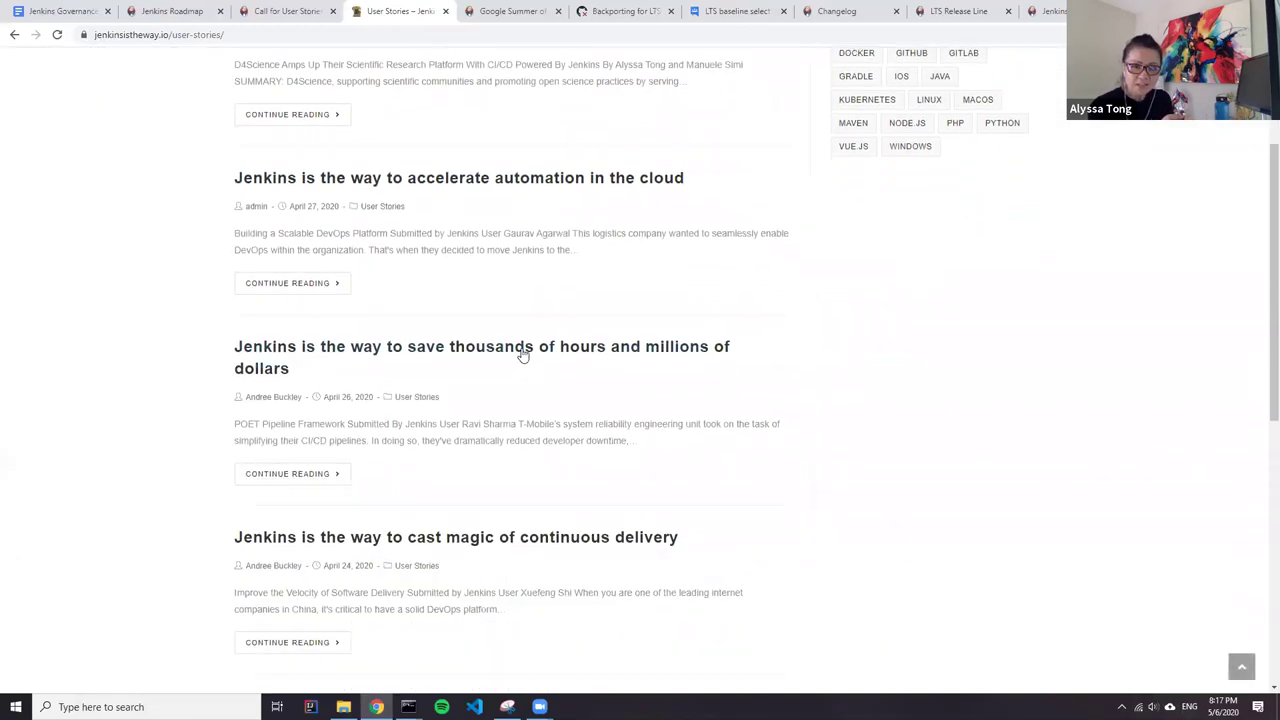
click(486, 350)
scroll(430, 342, down, 3)
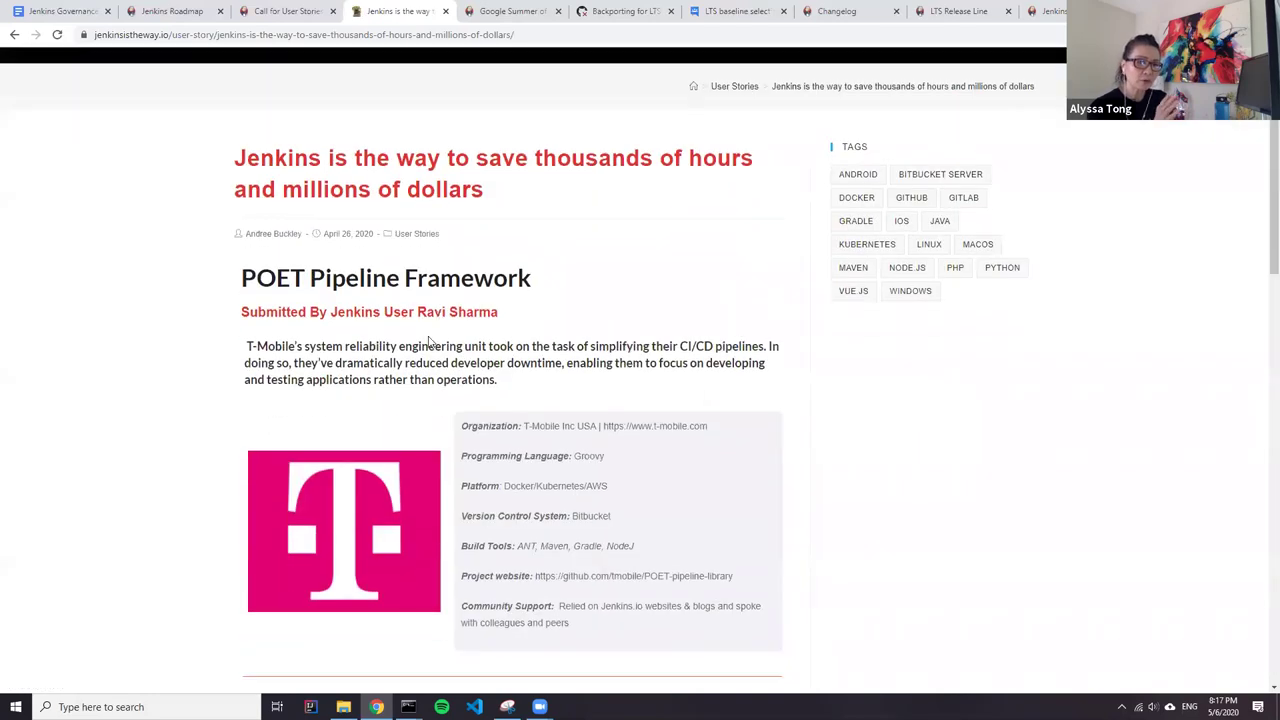
Read through the T-Mobile user story down to its full case study link and return to the user stories list.
scroll(424, 342, down, 5)
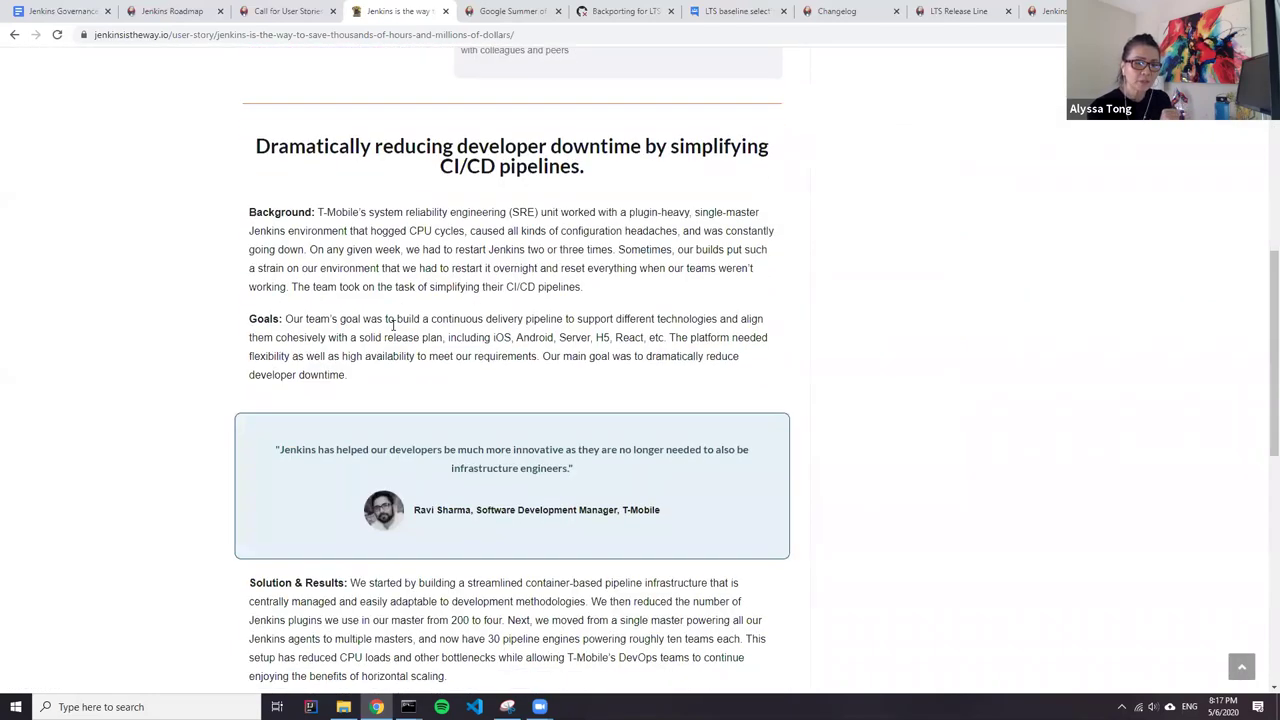
scroll(393, 325, down, 5)
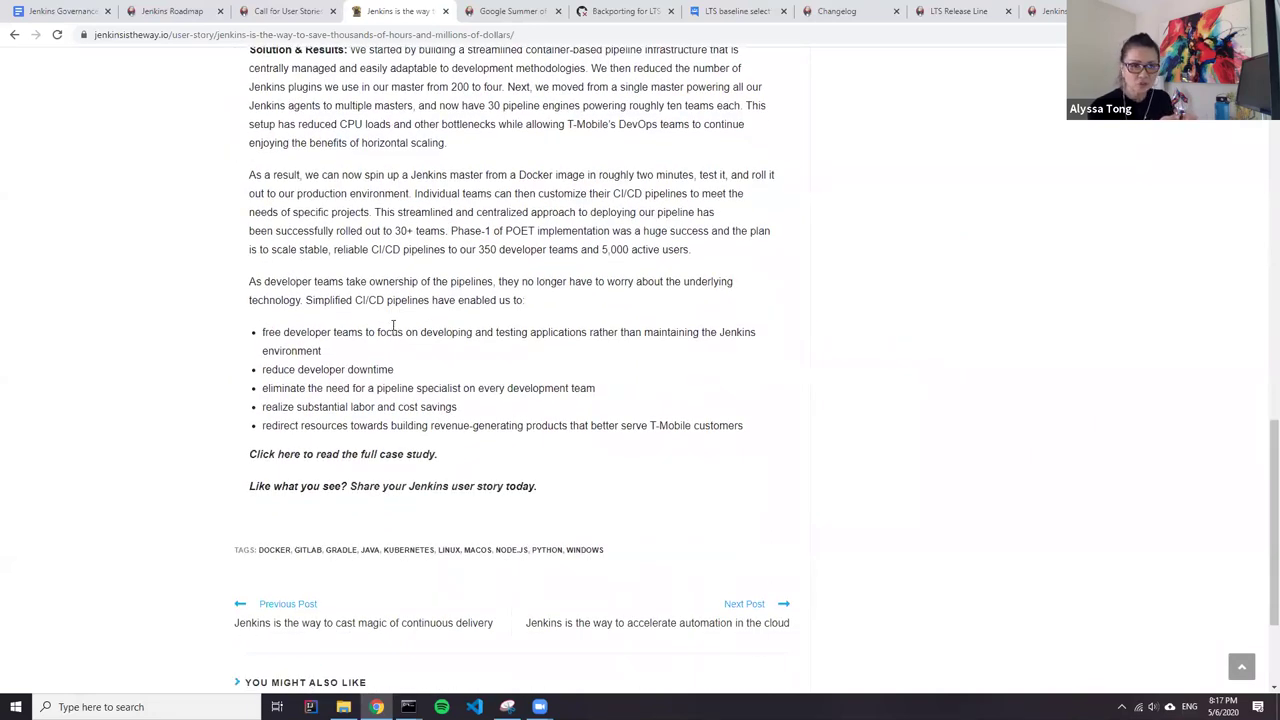
scroll(393, 327, down, 1)
scroll(393, 324, down, 1)
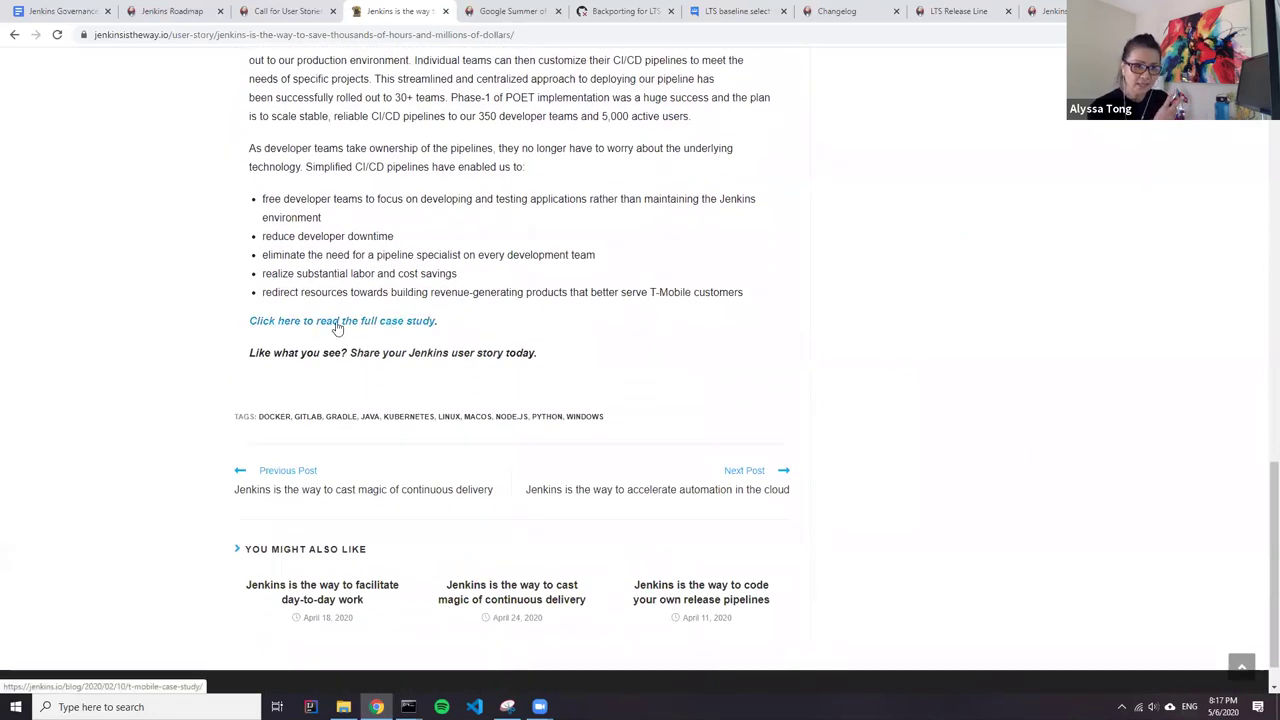
click(15, 35)
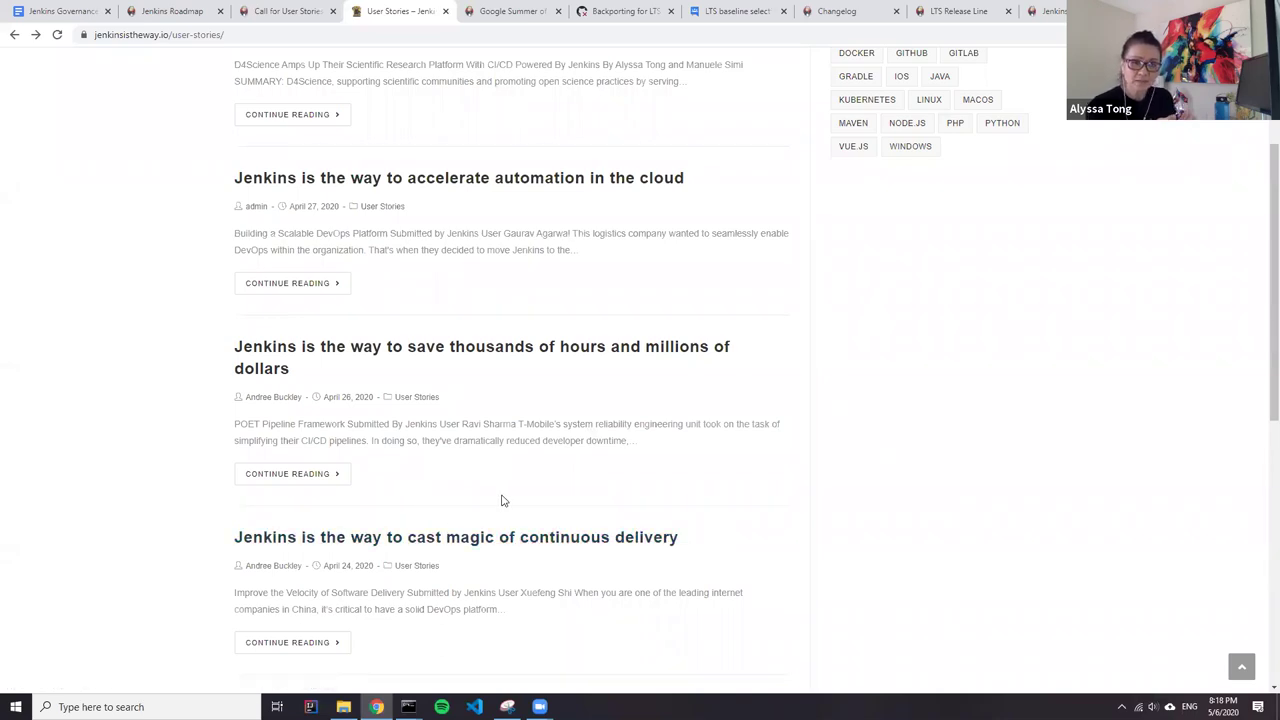
Open the user story "Jenkins is the way to accelerate automation in the cloud" from the list.
scroll(435, 482, up, 1)
scroll(435, 482, up, 3)
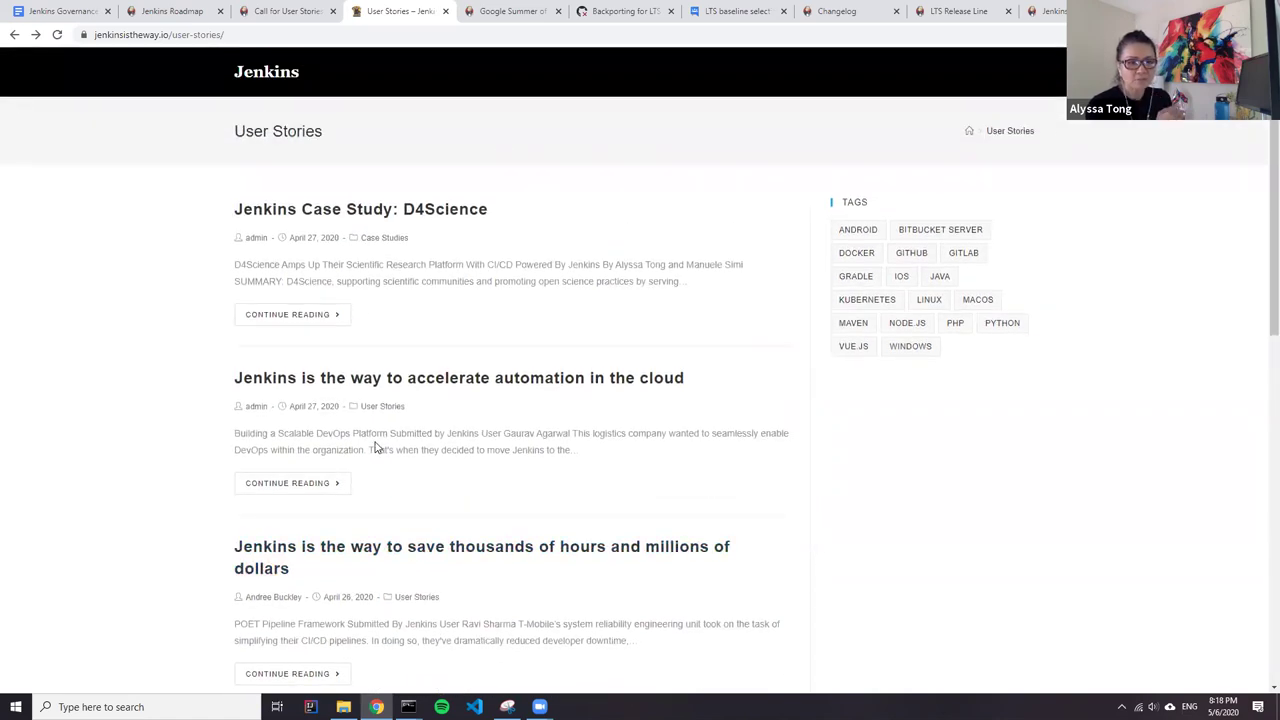
click(446, 379)
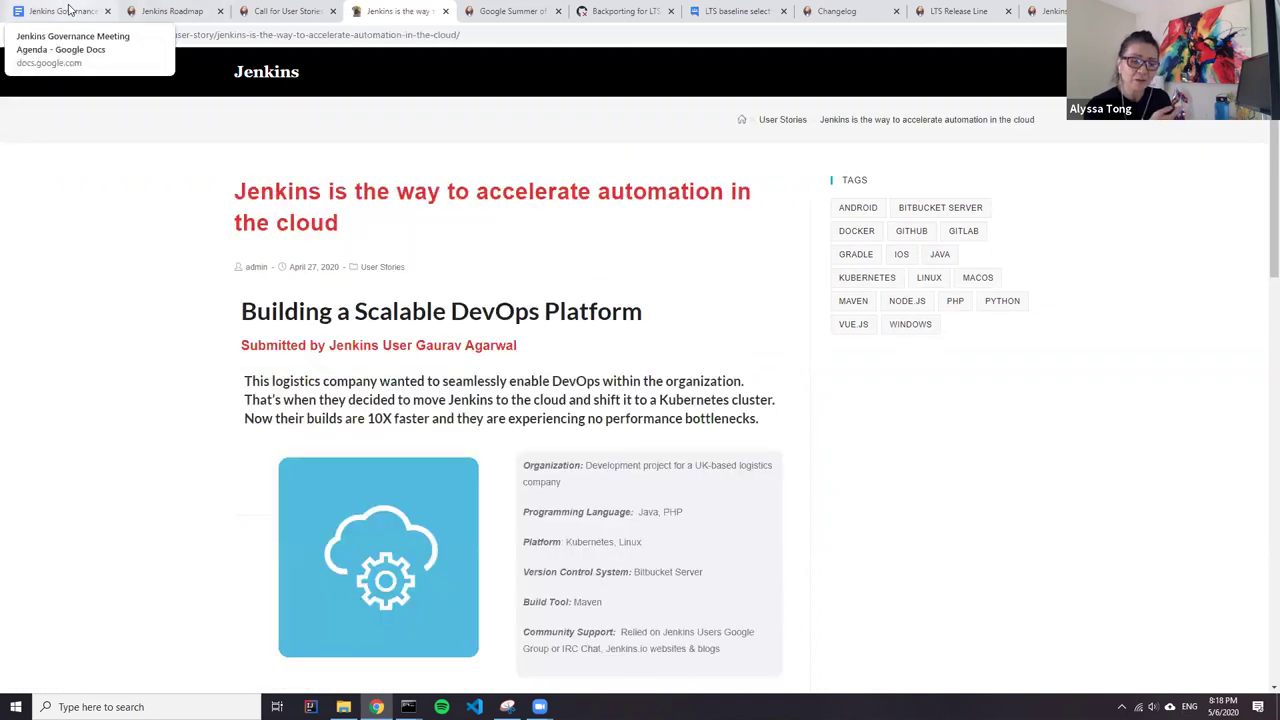
In the governance agenda document, add a bullet reading "20 new story submissions" as the first item under the Jenkins is the Way initiative.
click(68, 10)
click(446, 365)
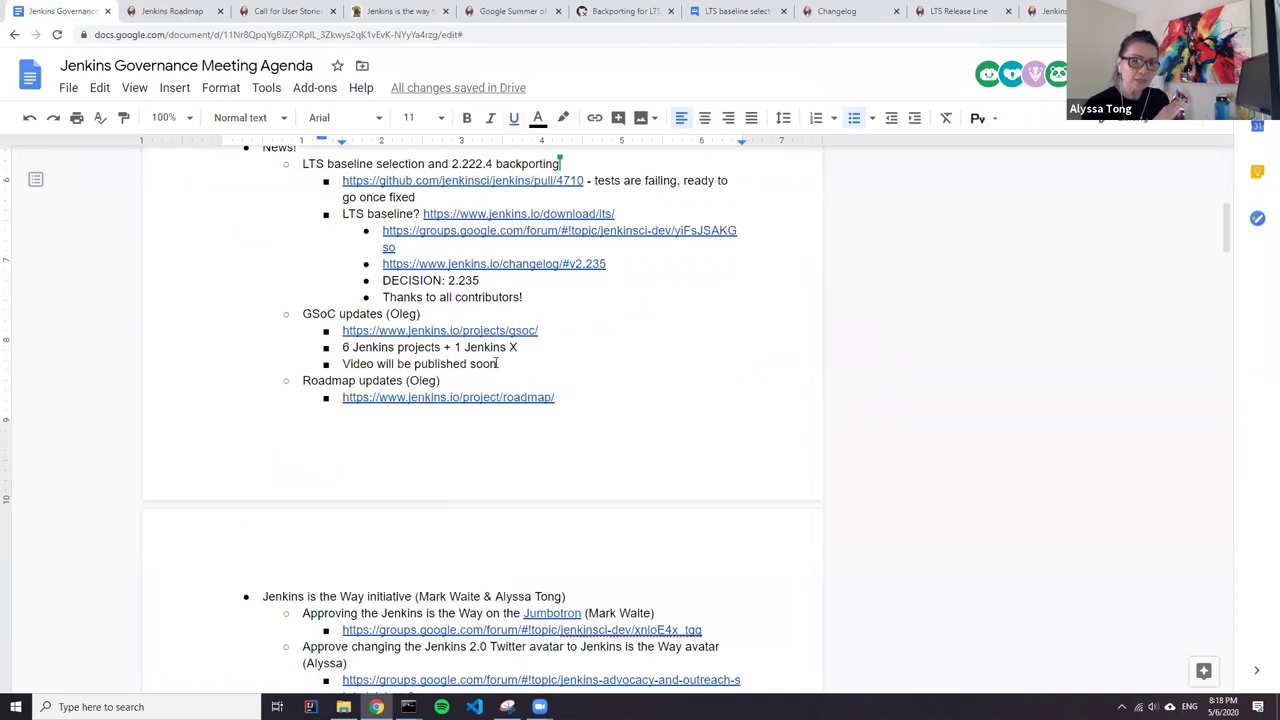
scroll(514, 374, down, 3)
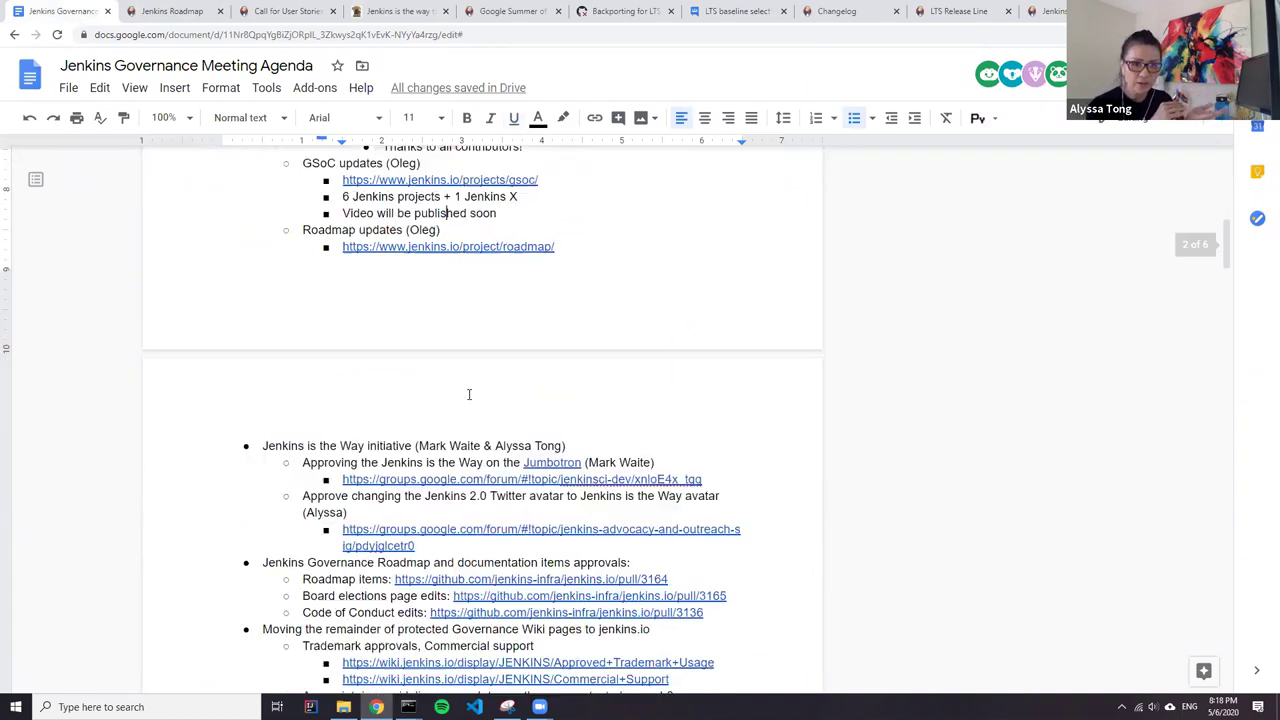
scroll(468, 394, down, 1)
click(303, 413)
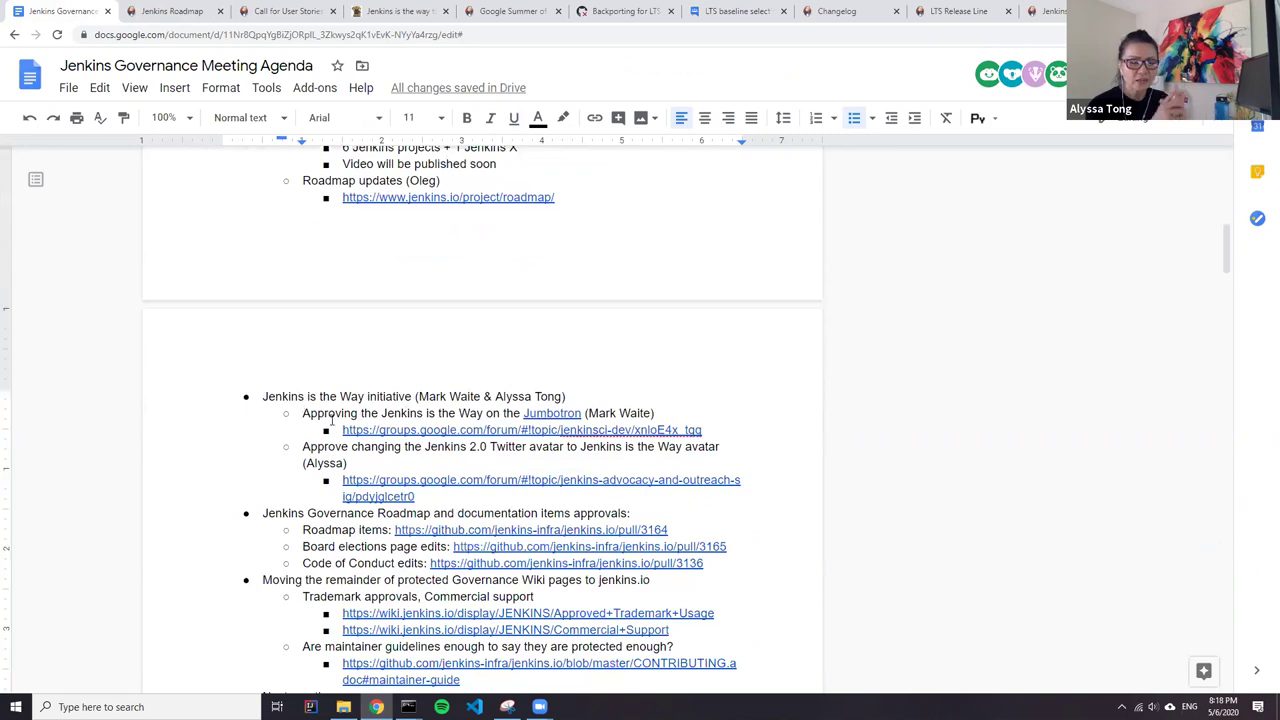
key(Return)
text(2o new st)
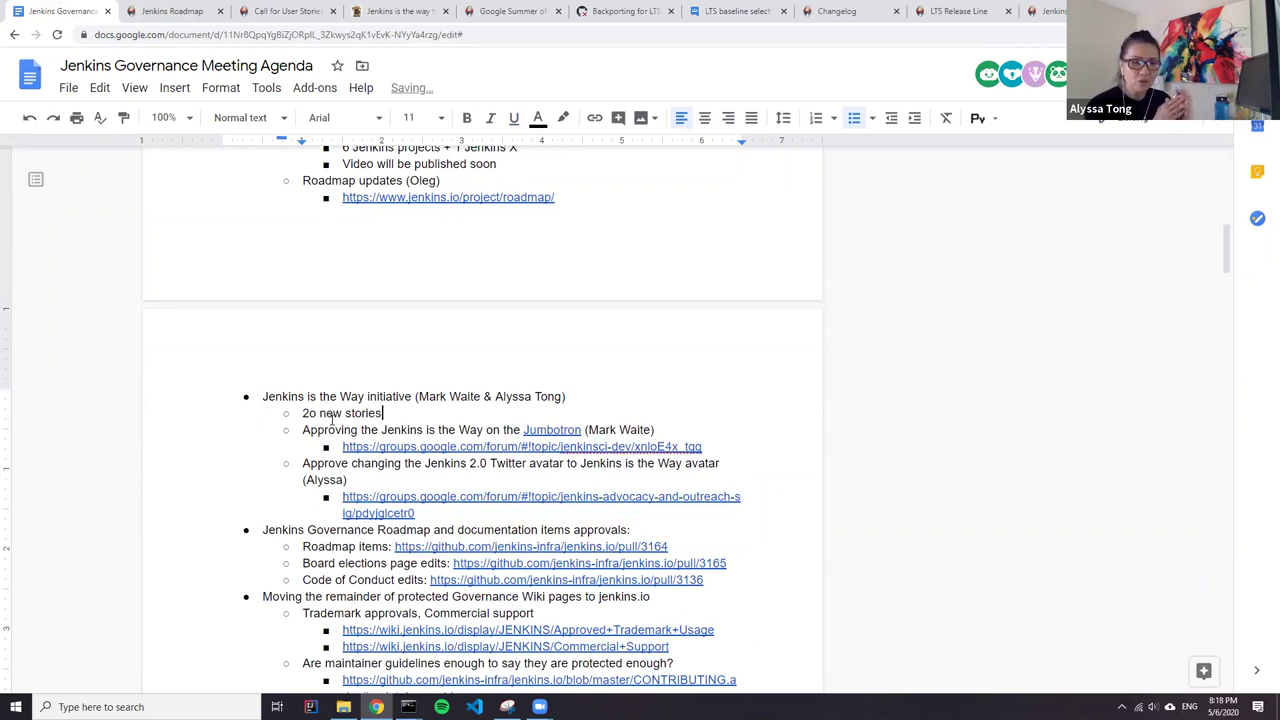
text(orie)
key(BackSpace)
key(BackSpace)
text(y submissions)
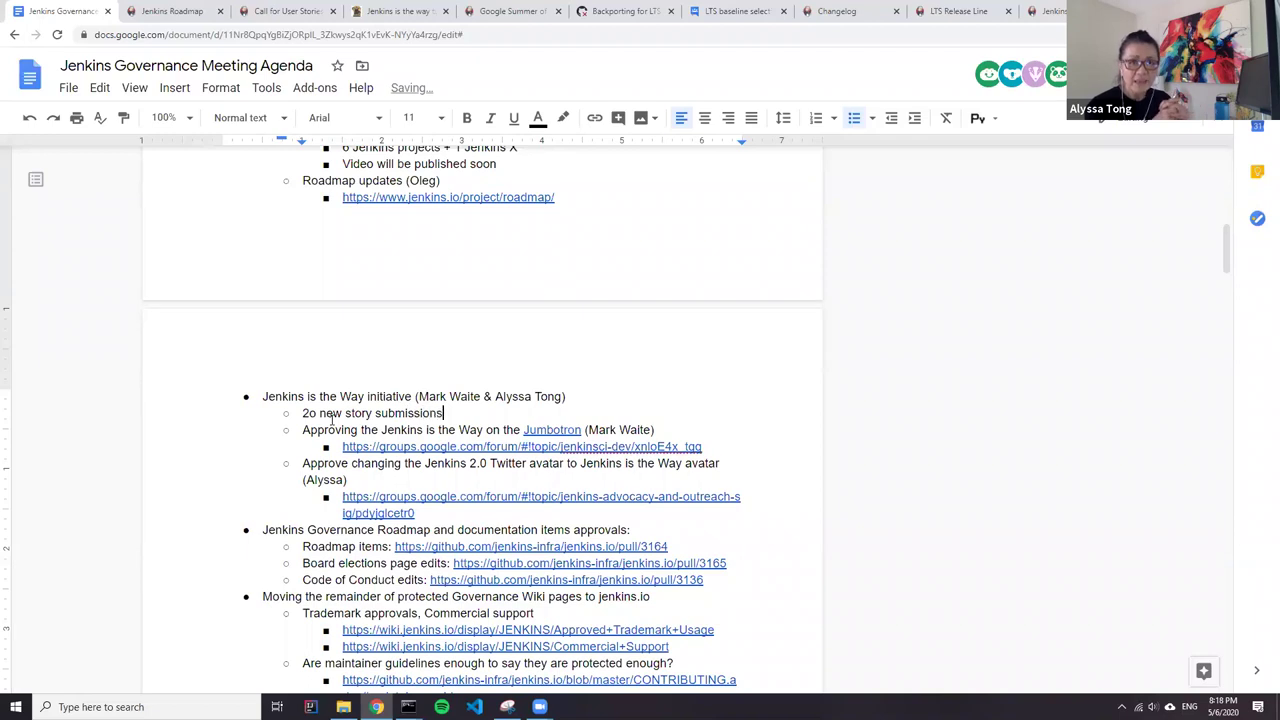
key(Home)
key(Right)
key(Right)
key(BackSpace)
text(0)
Insert a bullet reading "Launched on Wed, April 29" above the new story submissions bullet.
key(Down)
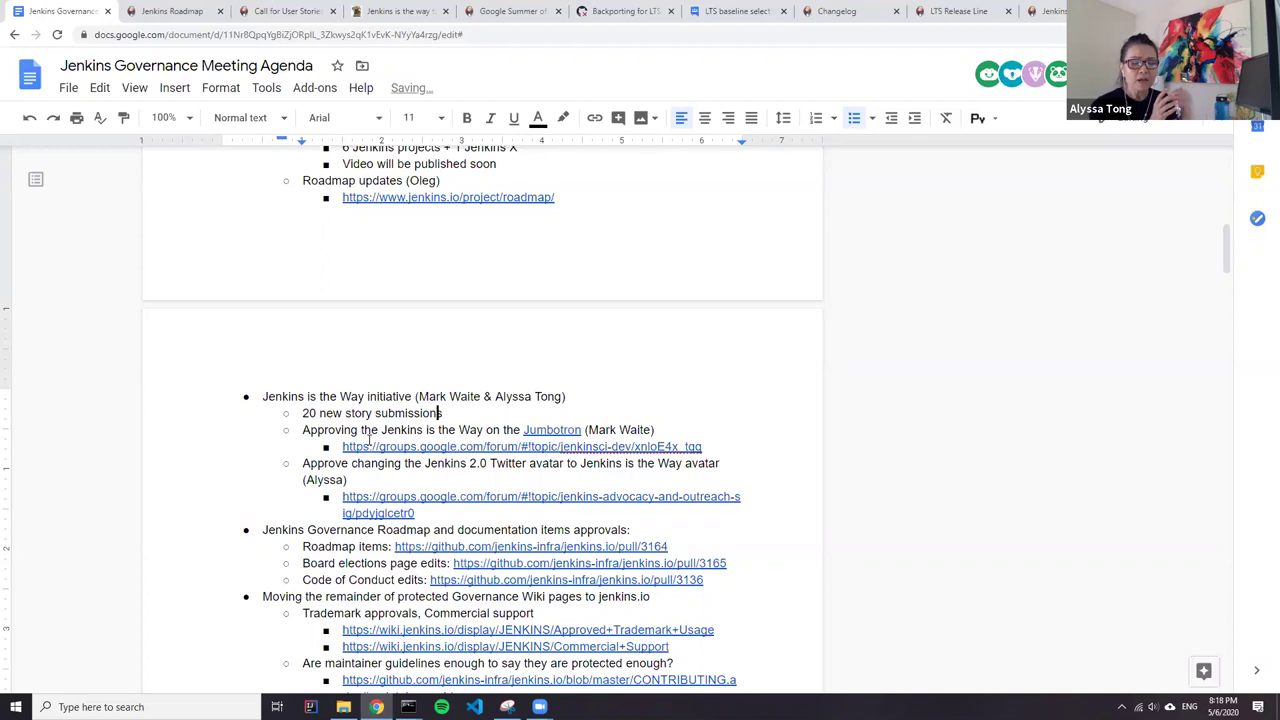
key(Home)
key(Return)
key(Up)
text(Launched on Wed)
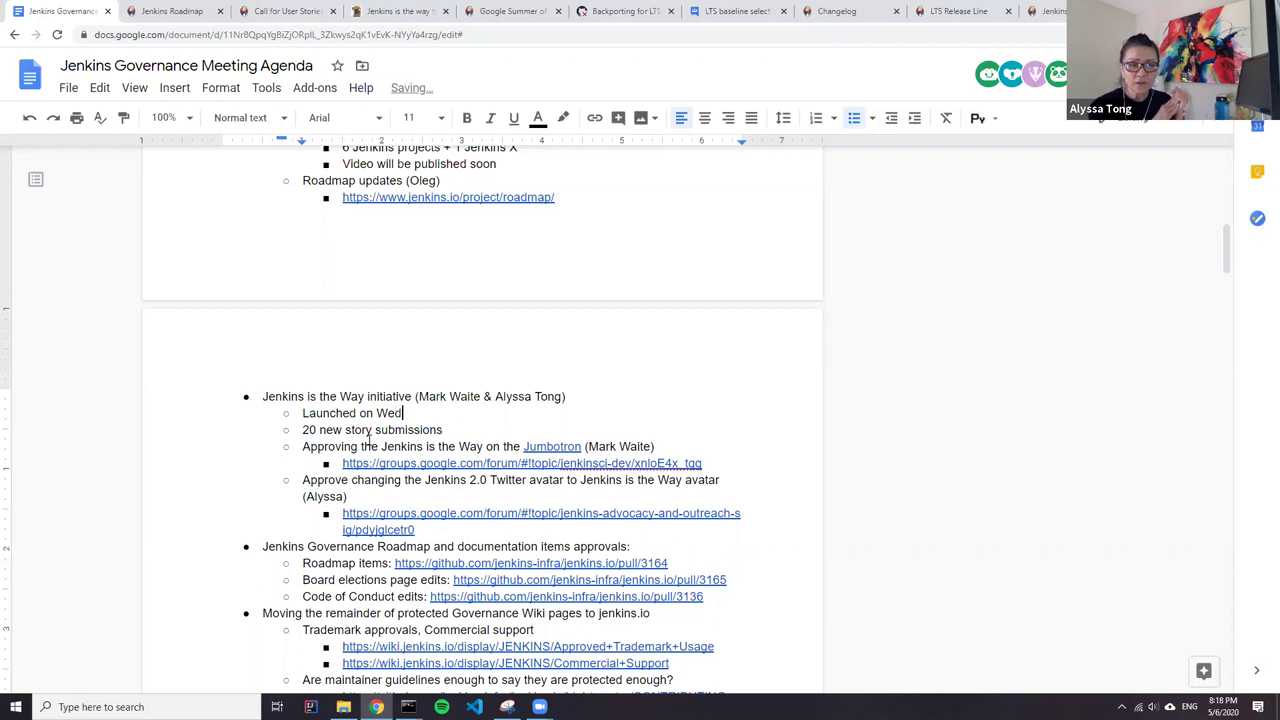
text(, April 29)
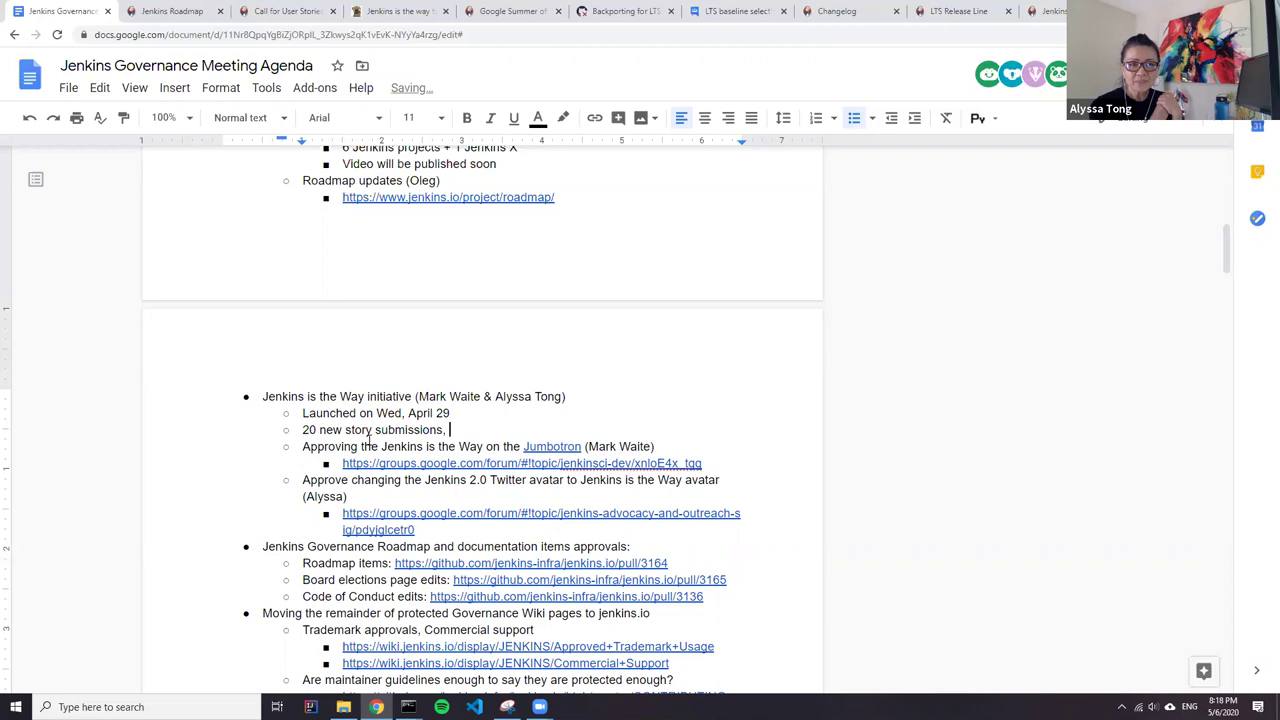
Extend the new story submissions bullet with ", we consider moving stories to case studies.".
text(we cons)
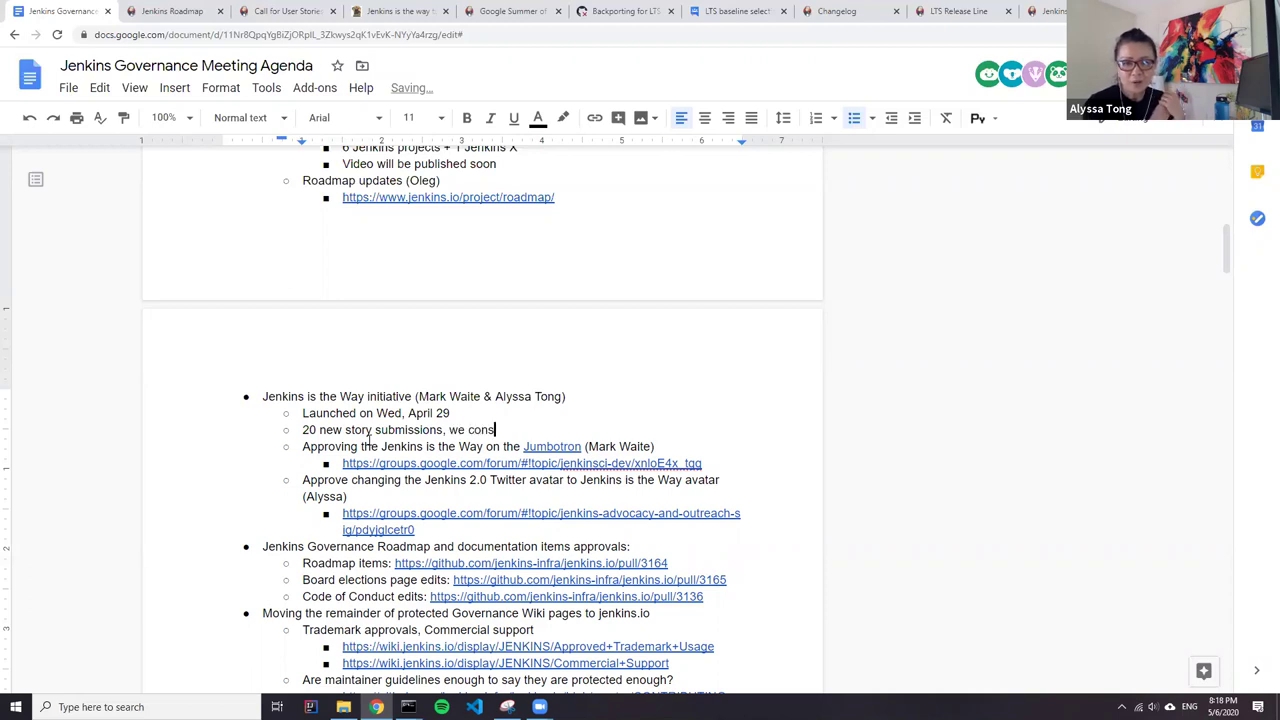
text(ider moving)
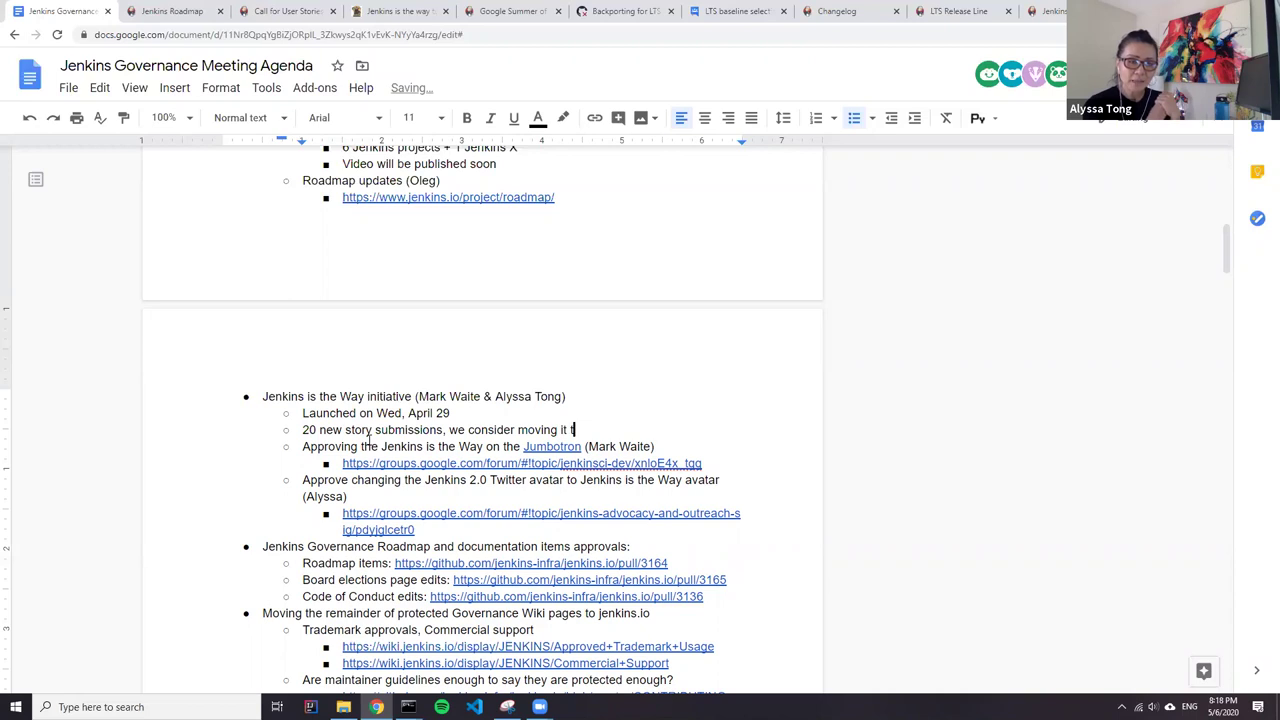
text( it)
key(BackSpace)
key(BackSpace)
key(BackSpace)
text(stories to case studi)
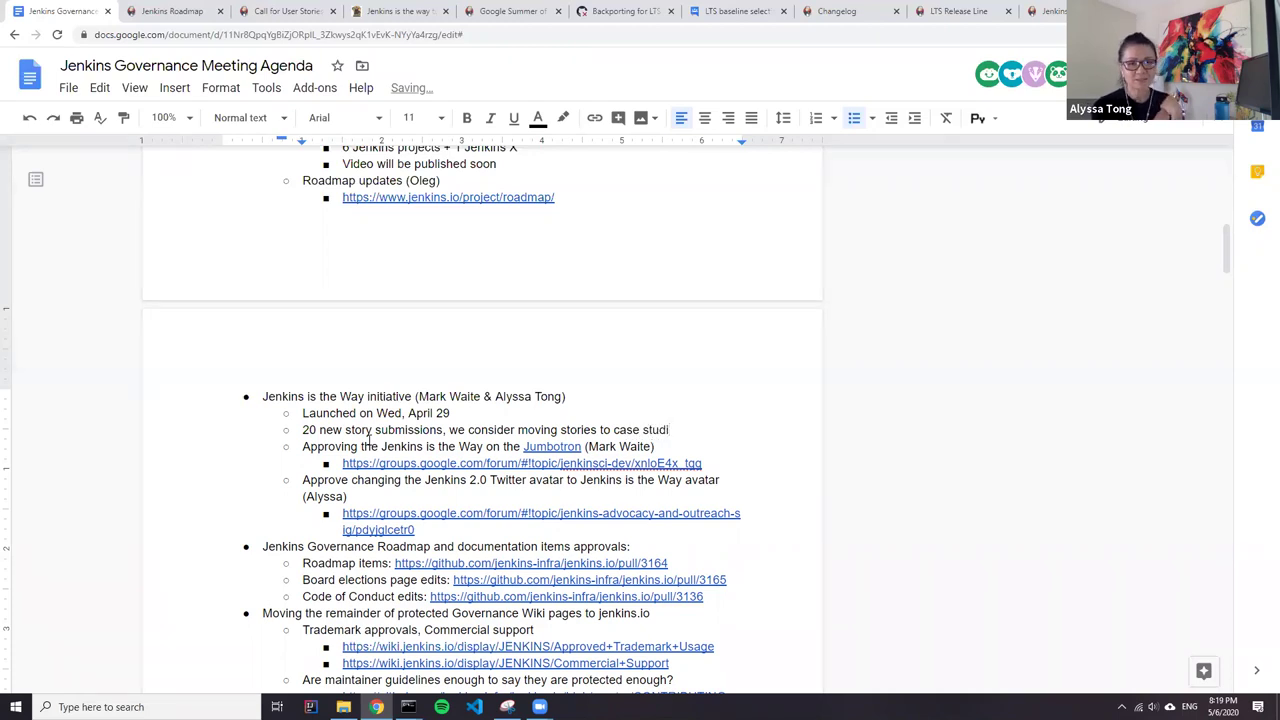
text(es)
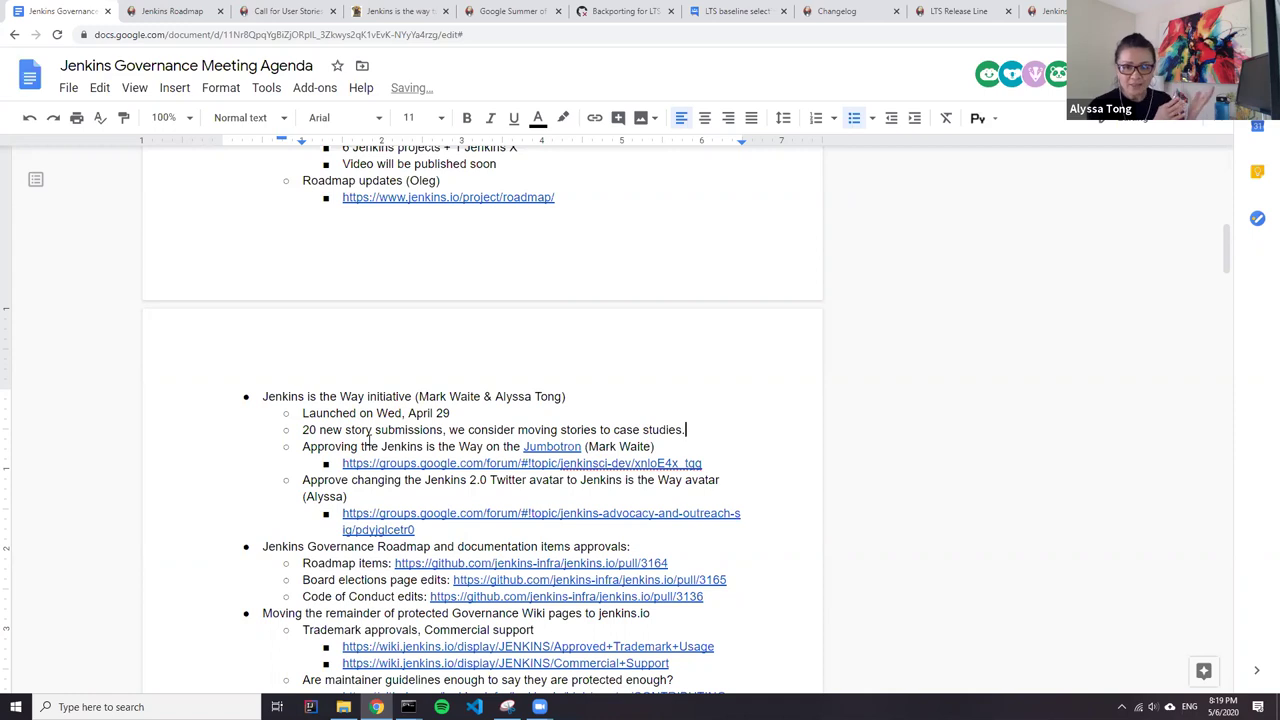
text(.)
key(Return)
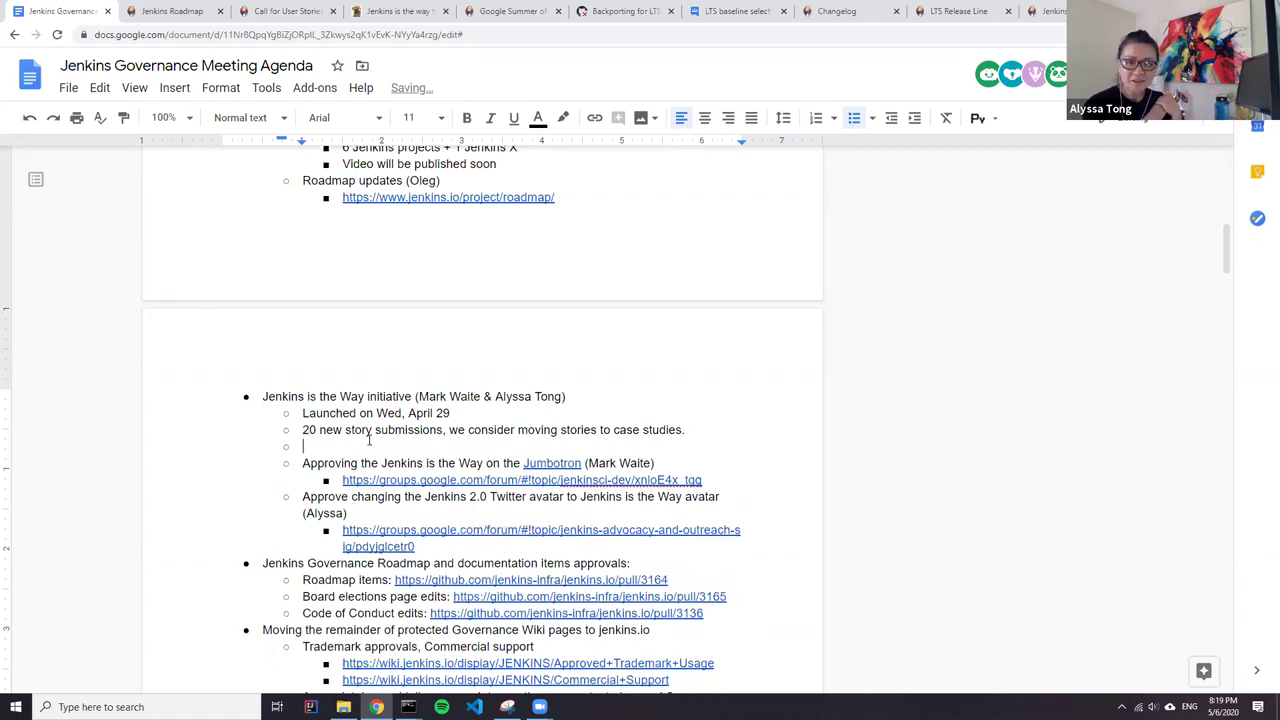
key(BackSpace)
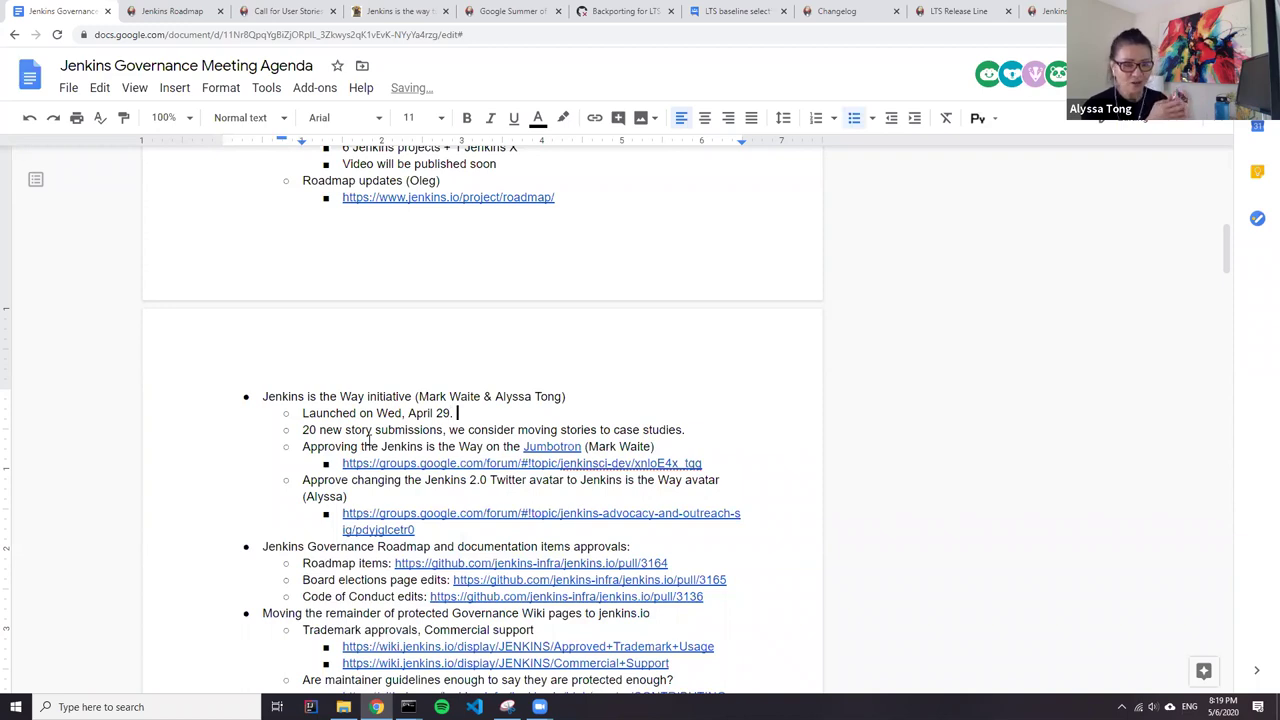
key(BackSpace)
key(BackSpace)
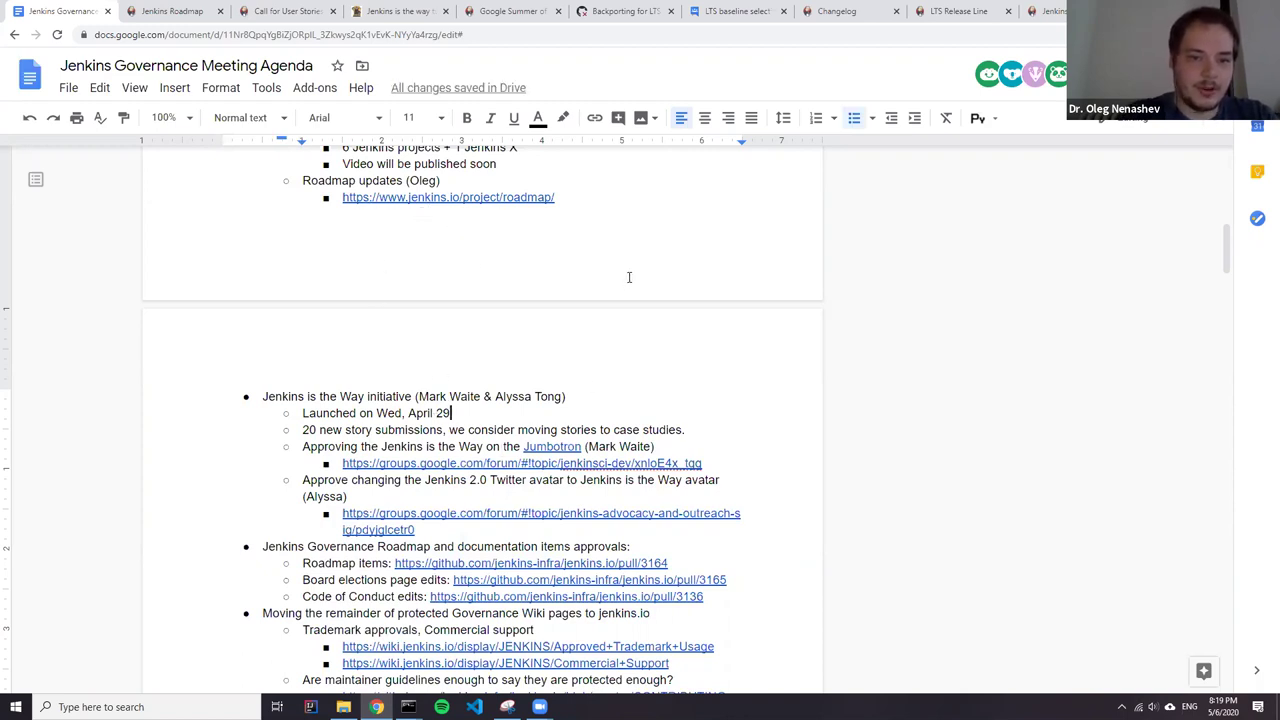
From the Jenkins roadmap's Community marketing and outreach programs section, open the New online meetup platform item in a new browser tab and show it.
click(1045, 11)
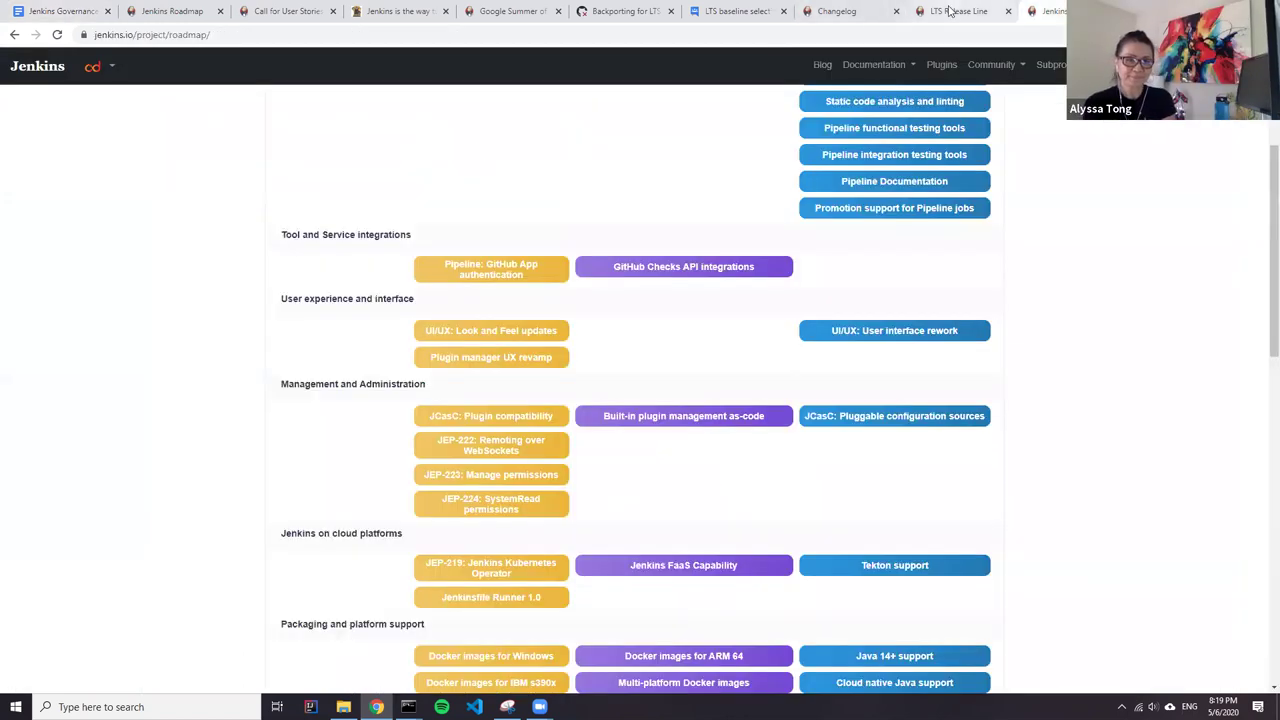
scroll(430, 300, down, 6)
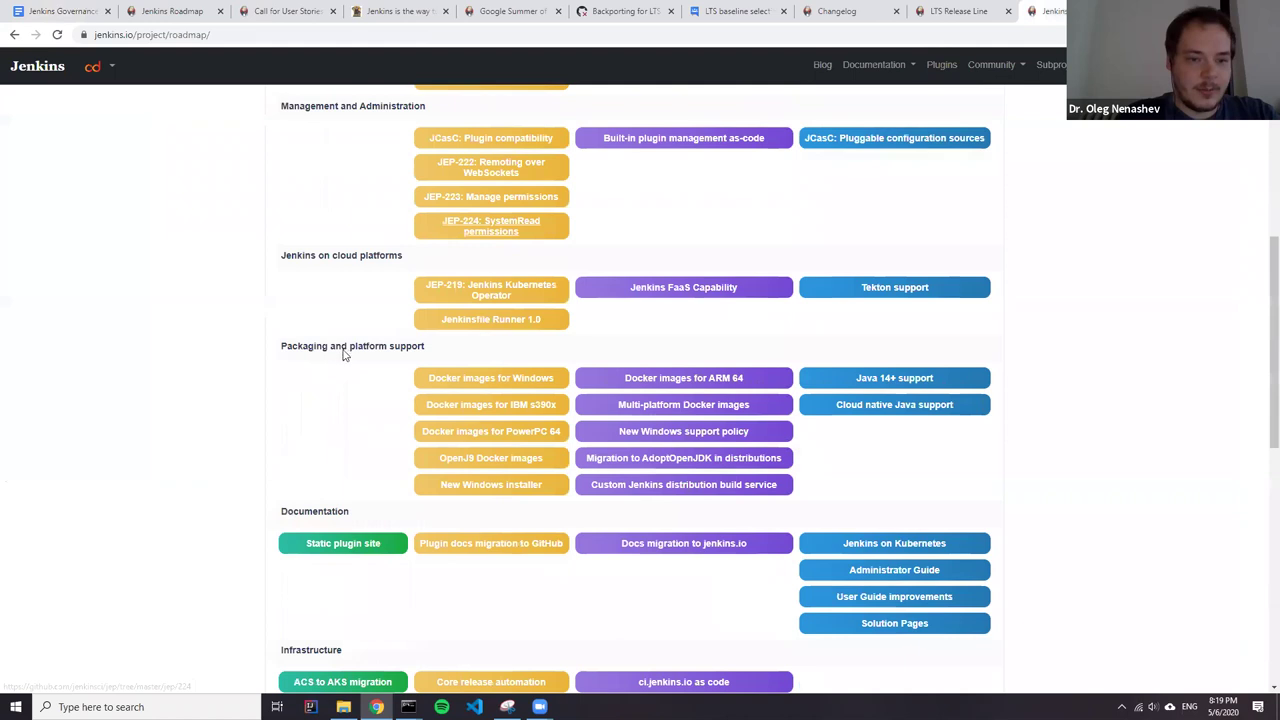
scroll(360, 435, down, 1)
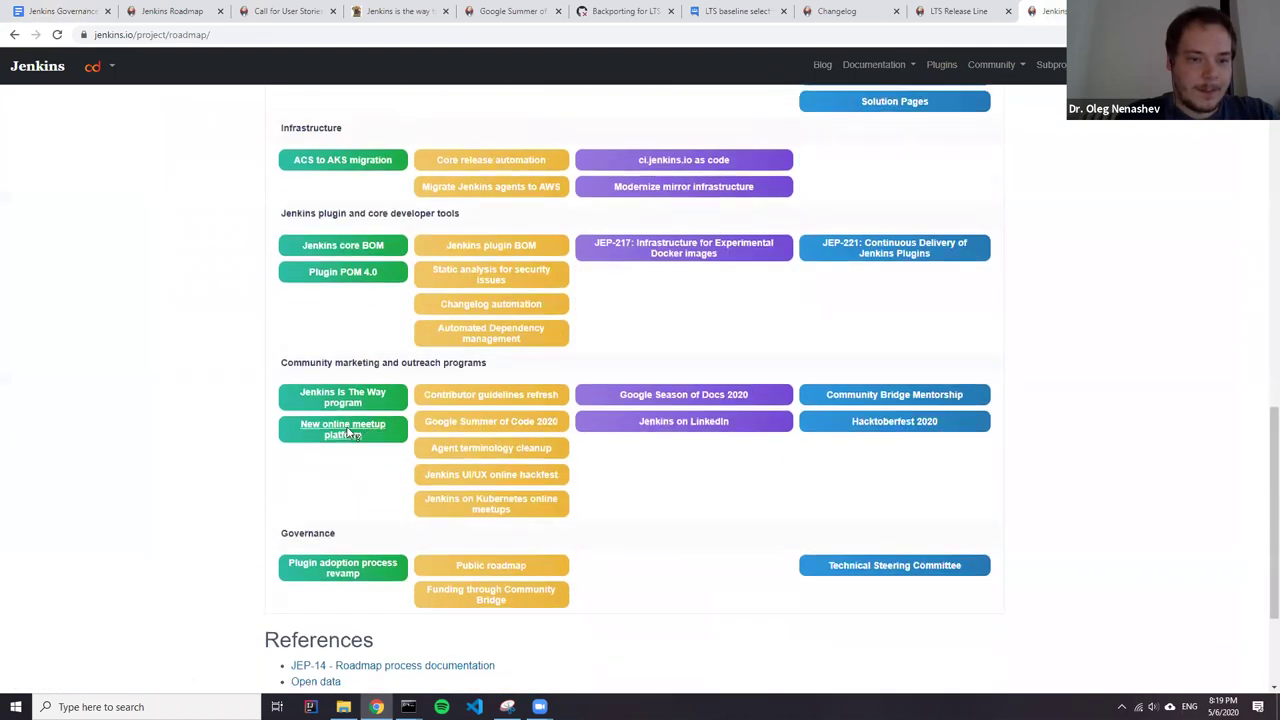
right_click(350, 437)
click(440, 448)
click(1060, 12)
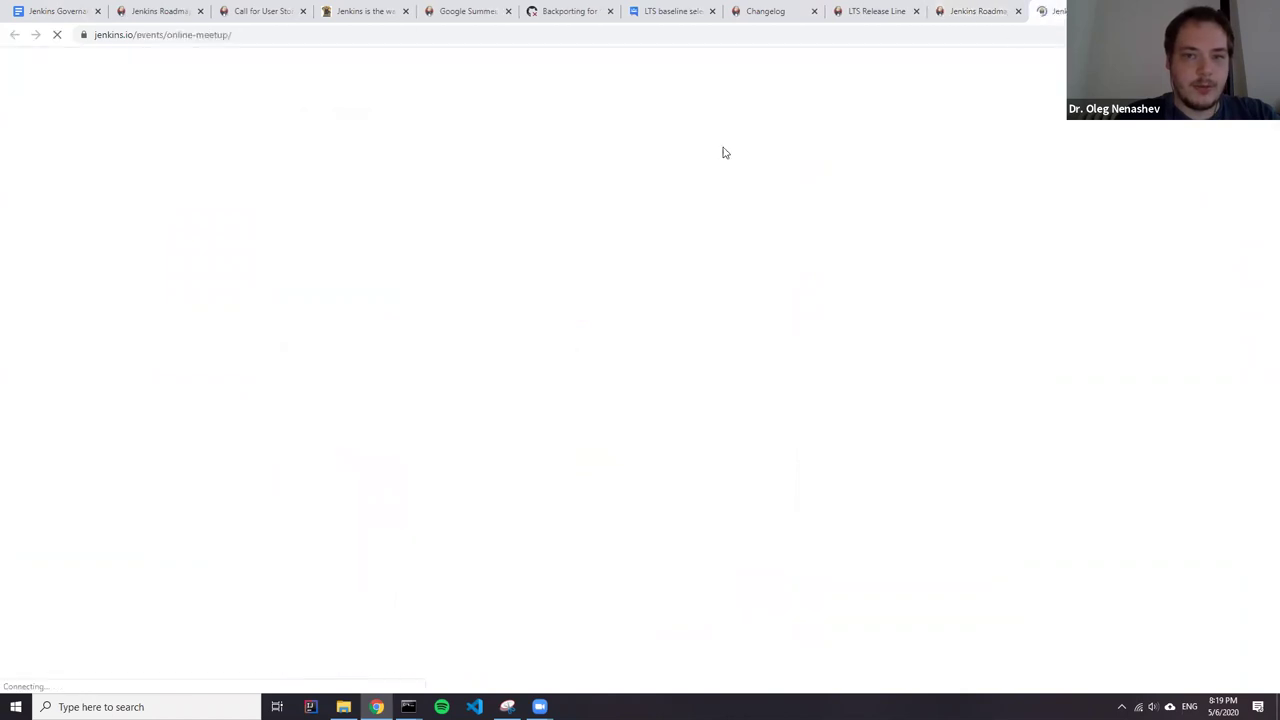
Look through the online meetup page's areas of interest, speaking application steps and meetup hosting section.
scroll(434, 317, down, 1)
scroll(391, 254, up, 1)
scroll(420, 308, down, 1)
scroll(422, 302, down, 1)
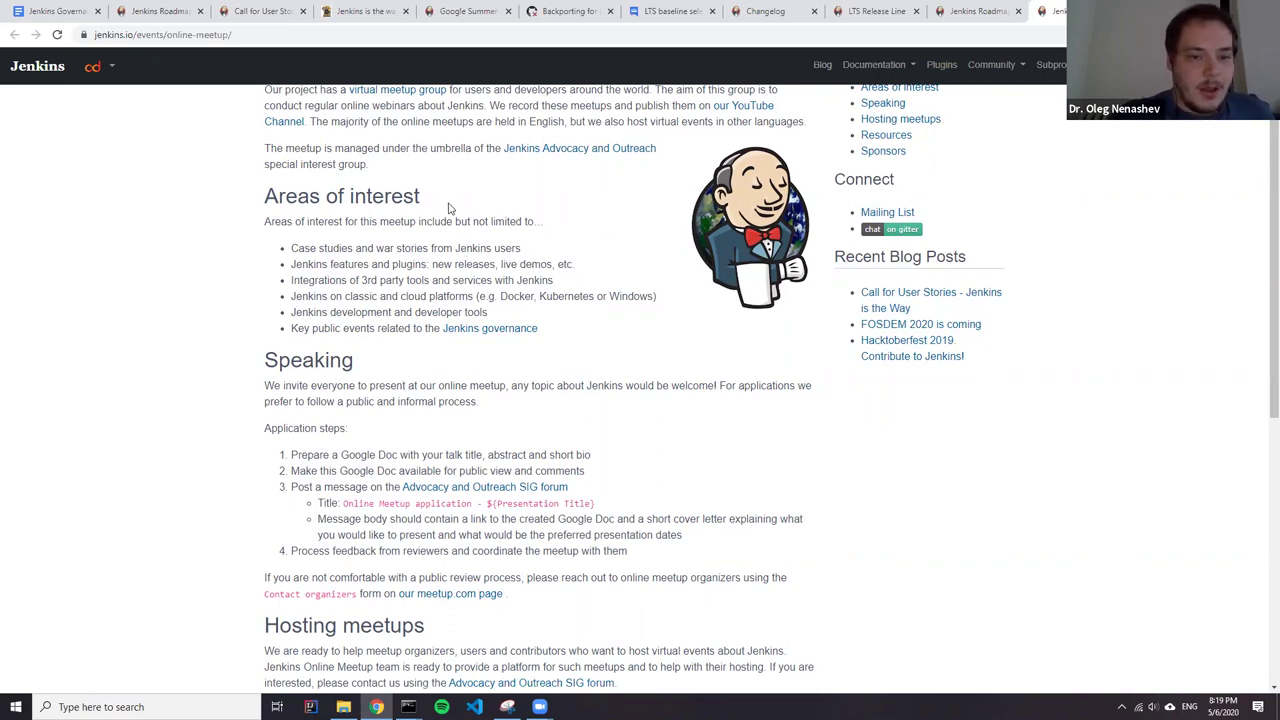
scroll(443, 206, down, 2)
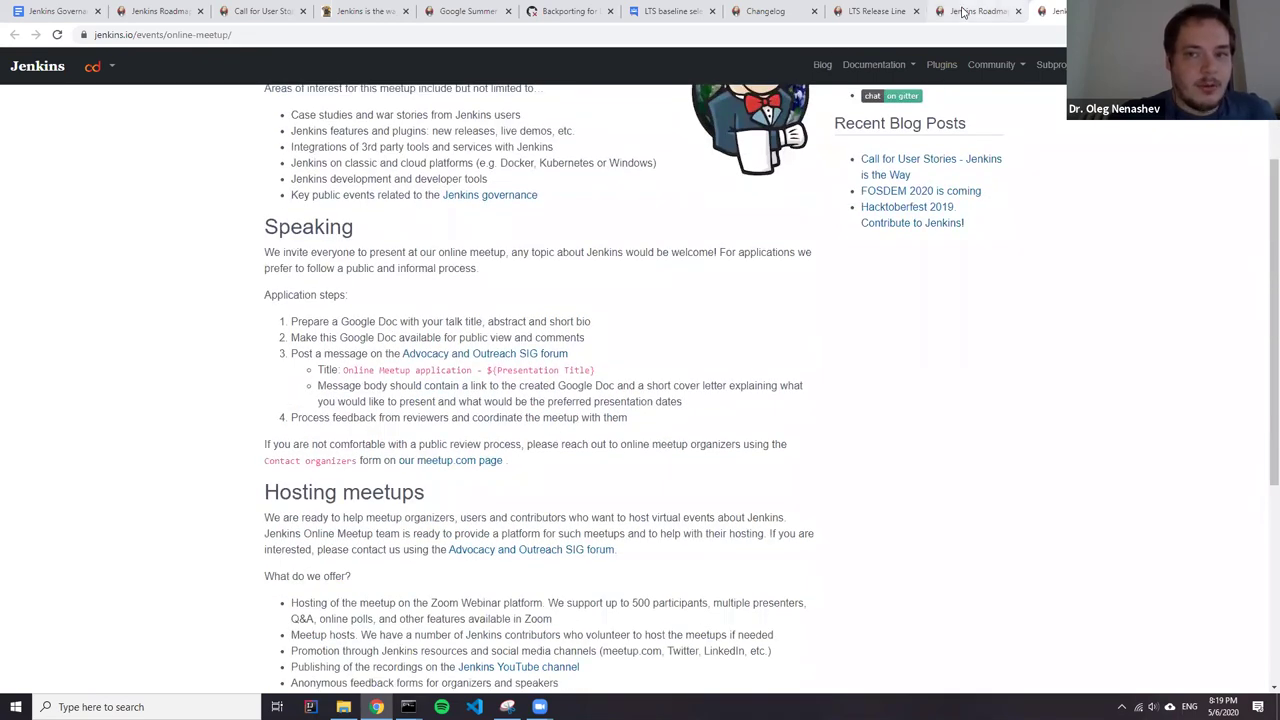
Return to the roadmap and open the Jenkins UI/UX online hackfest item's discussion thread in a new browser tab, bringing it into view.
click(968, 11)
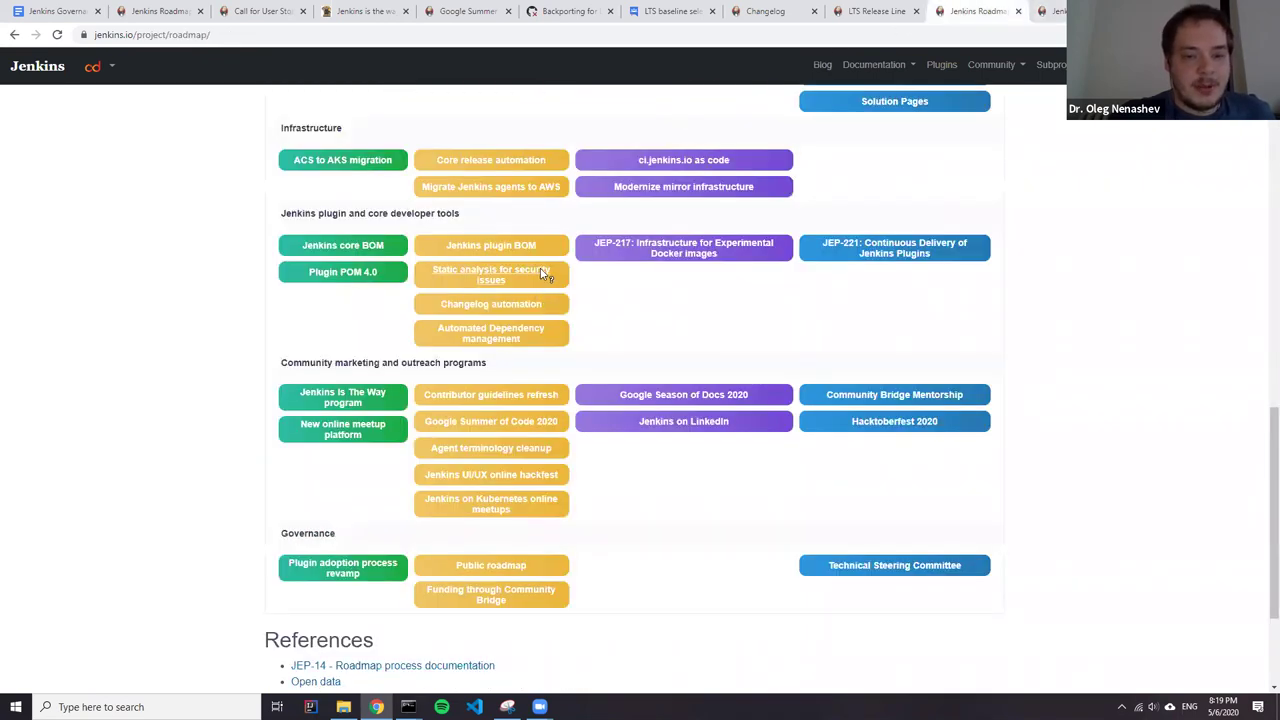
mouse_move(545, 512)
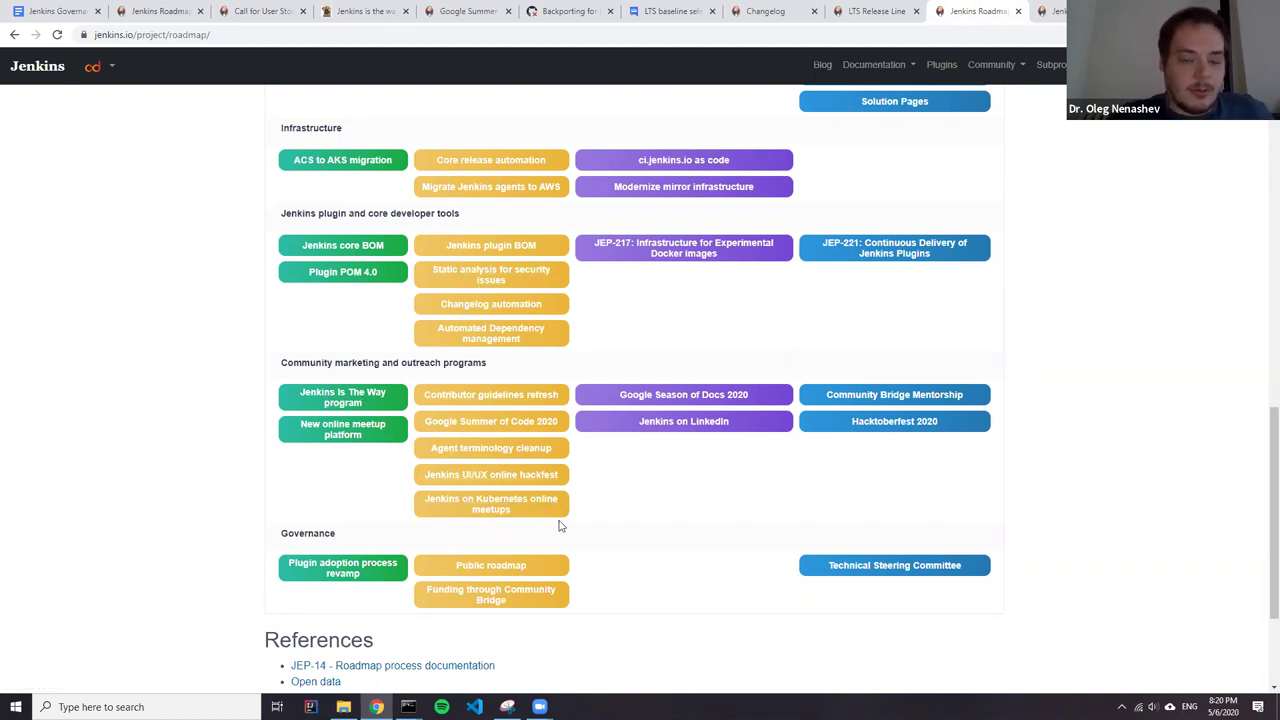
mouse_move(489, 485)
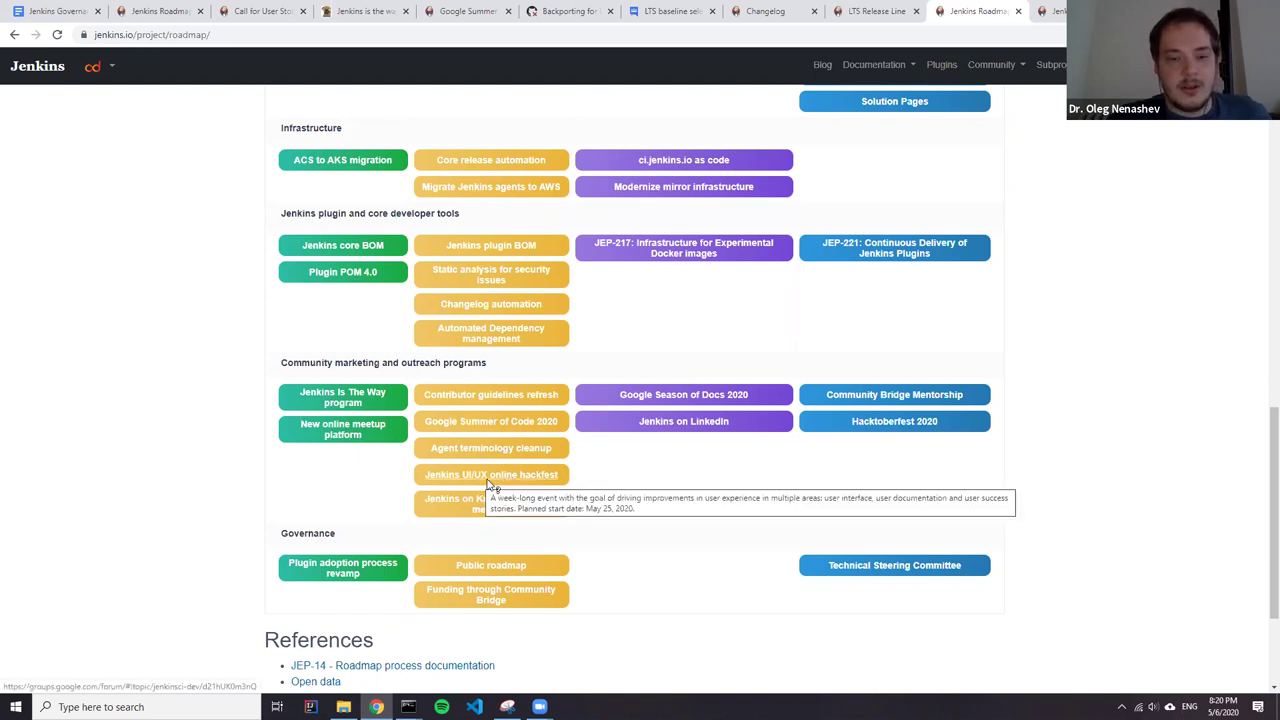
right_click(489, 485)
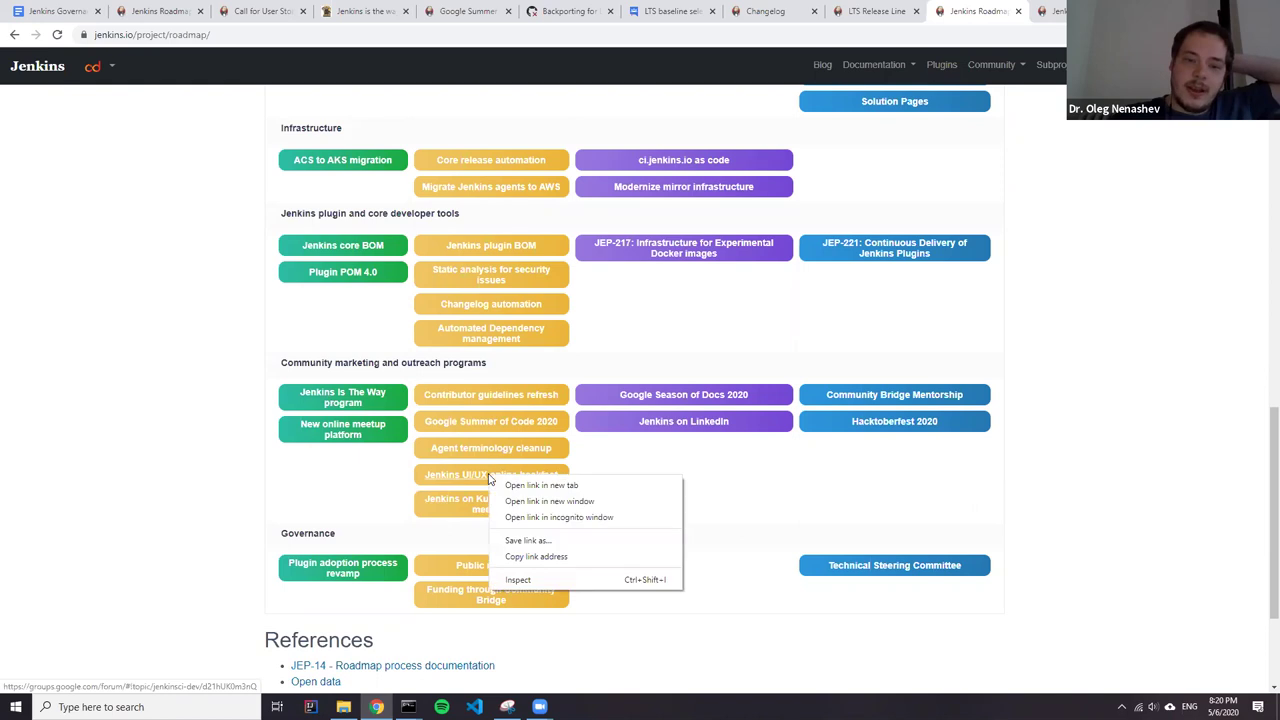
click(520, 486)
middle_click(684, 248)
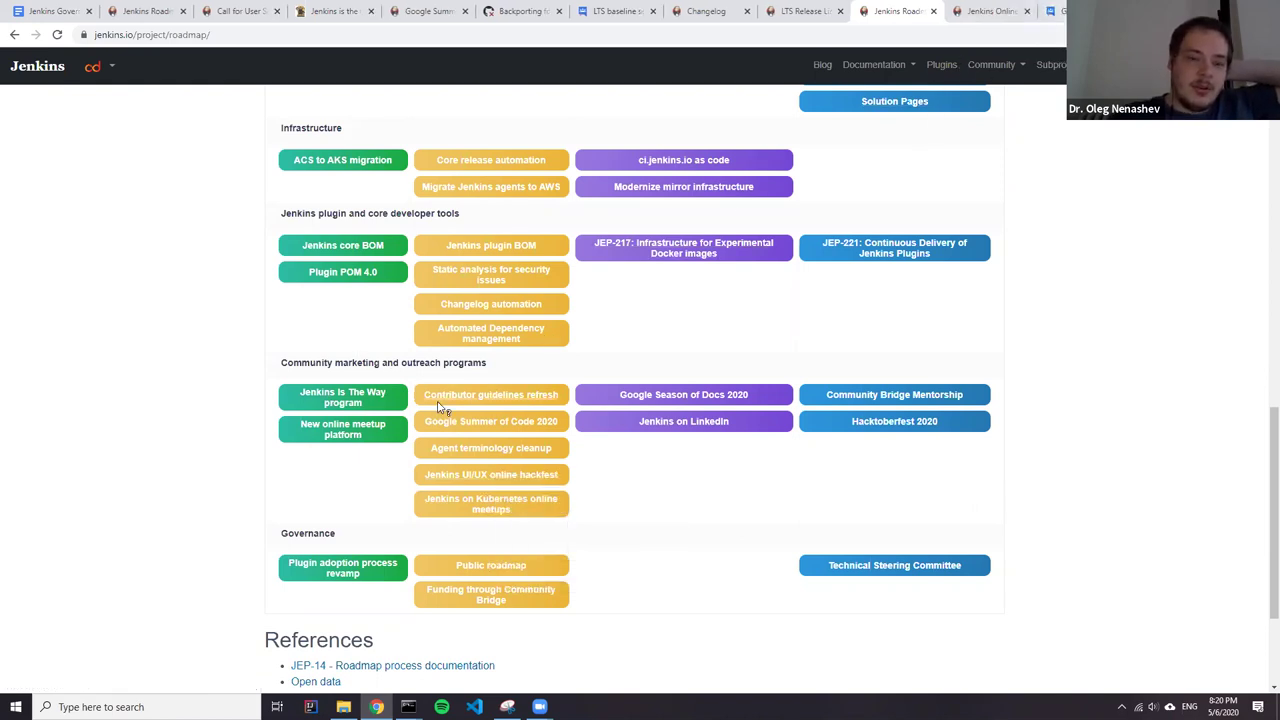
mouse_move(345, 400)
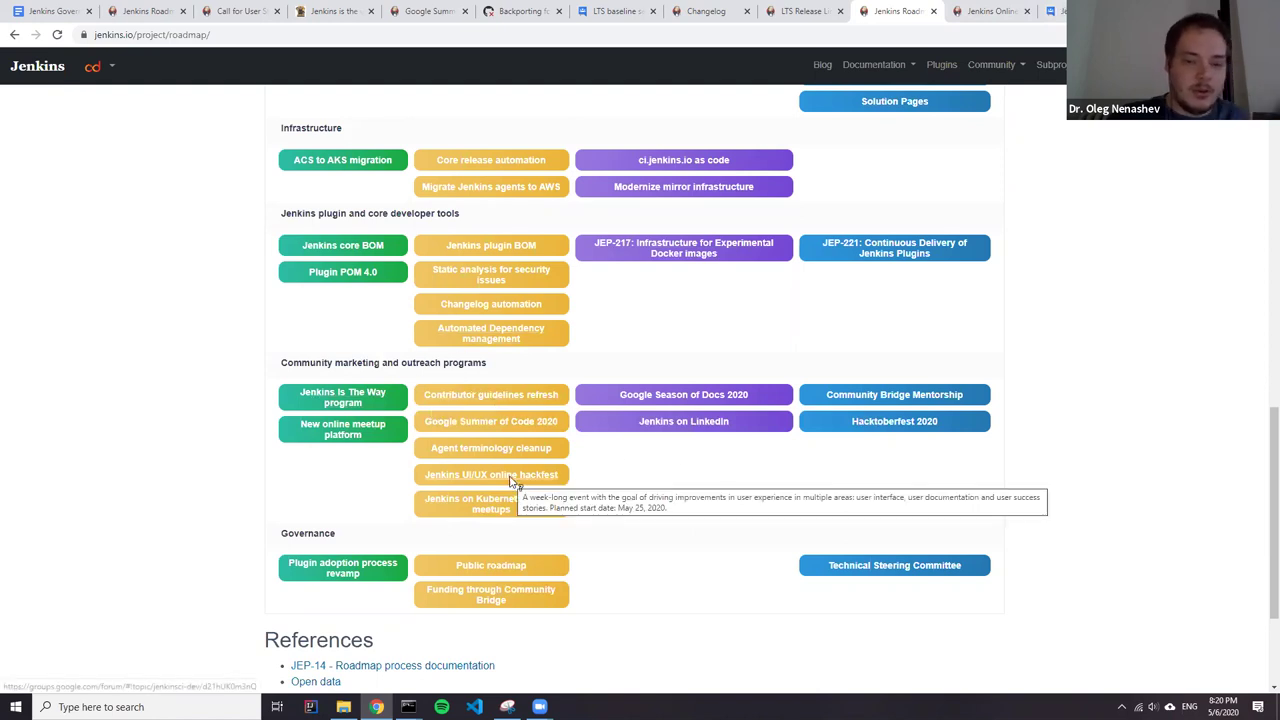
mouse_move(521, 476)
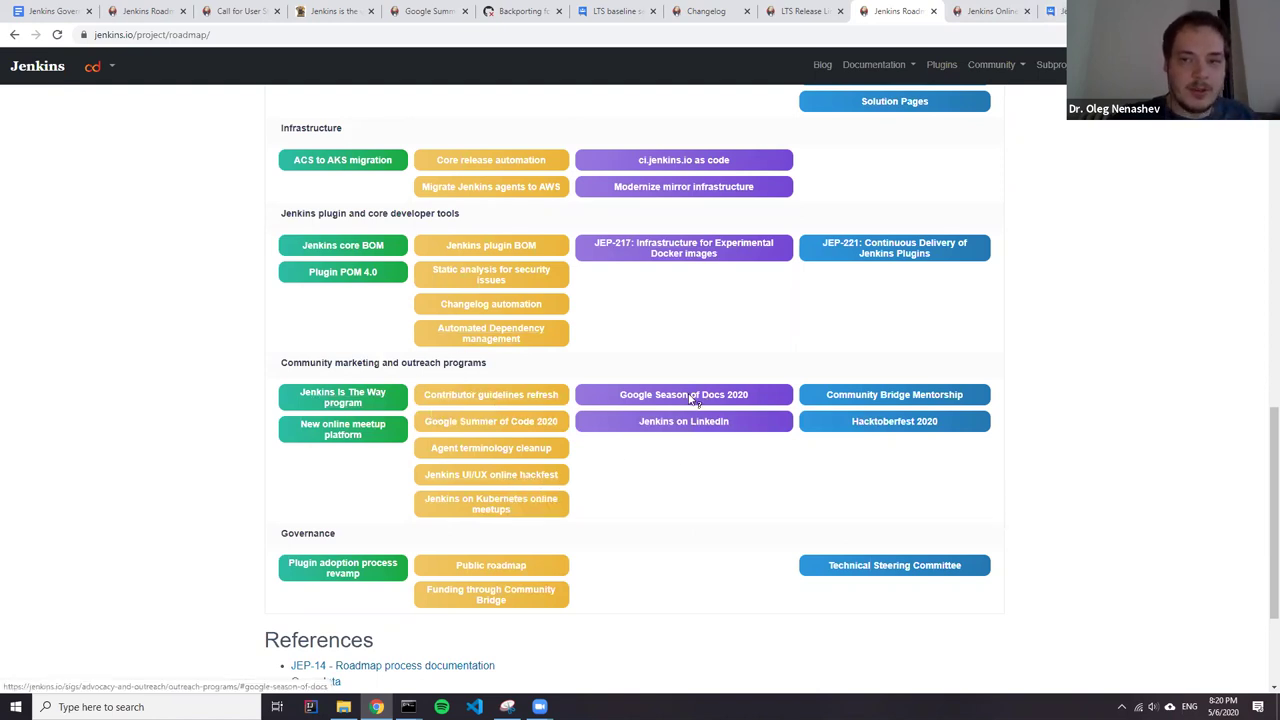
click(521, 496)
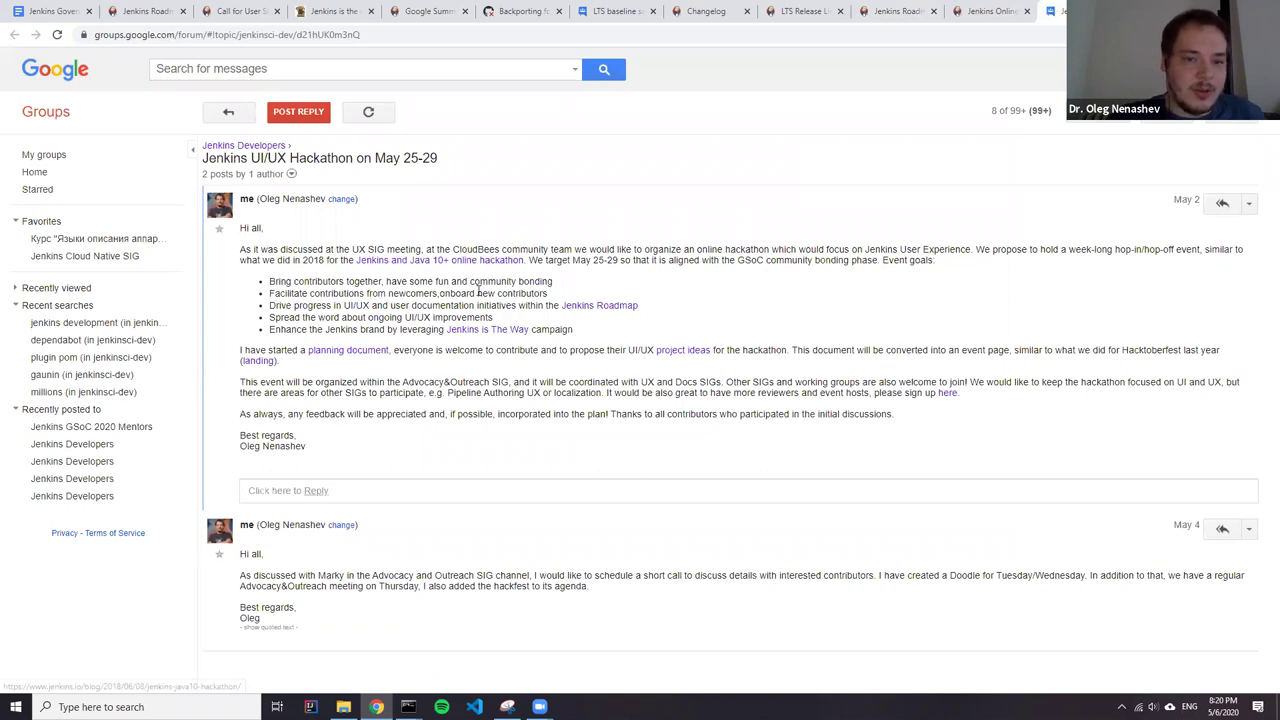
Review the event goals listed in the Jenkins UI/UX Hackathon discussion thread, highlighting the first goal.
drag(271, 283, 284, 283)
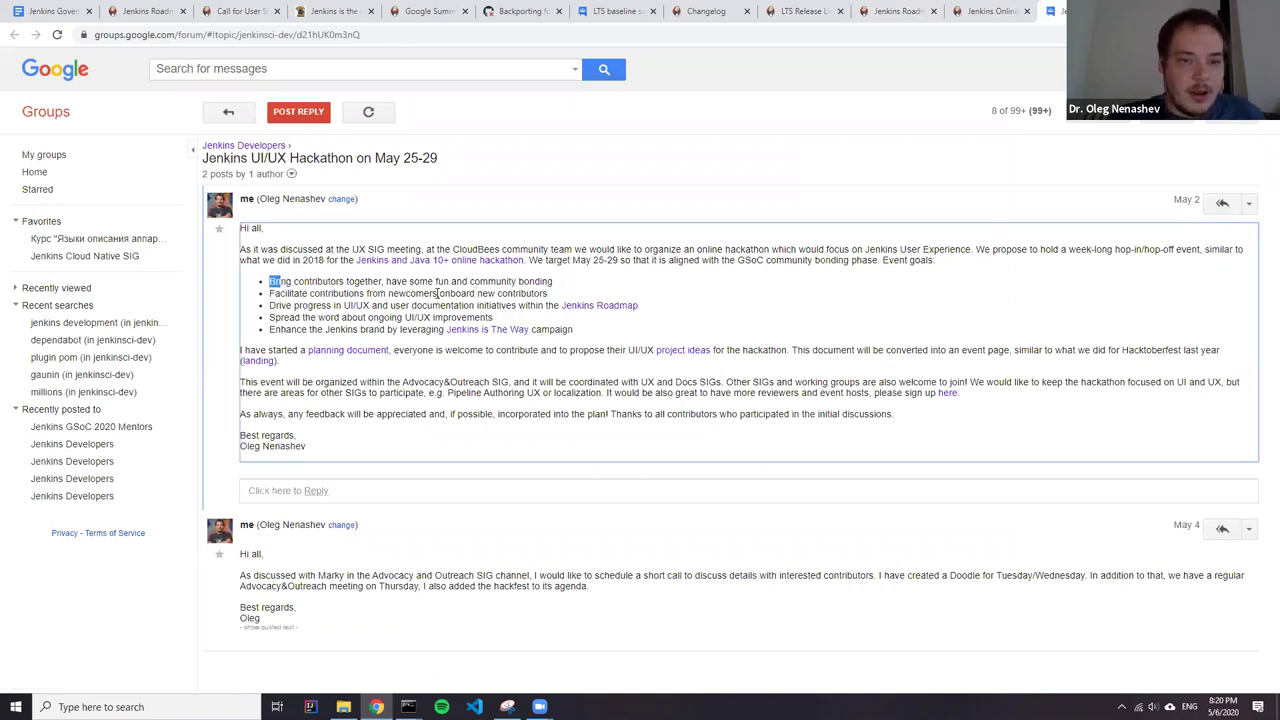
drag(572, 297, 640, 308)
click(672, 277)
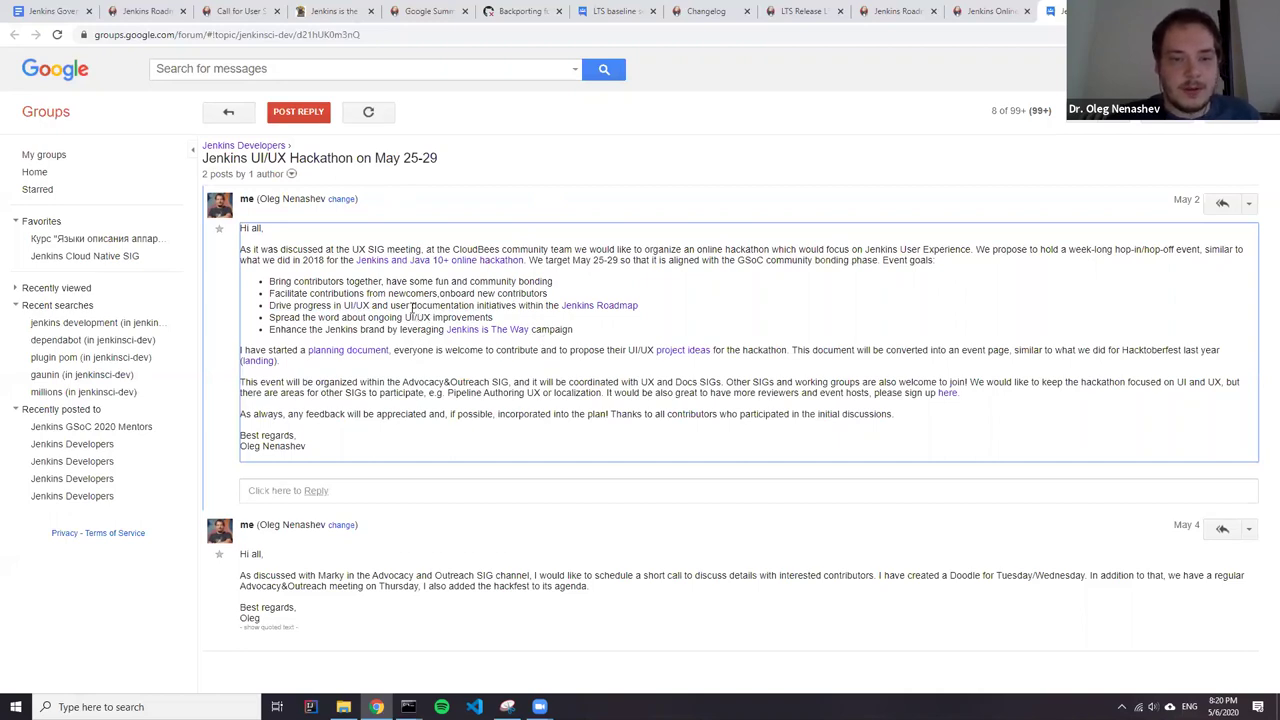
Return to the Jenkins roadmap tab, reload the page and show its upper sections from Pipeline authoring onward.
click(990, 12)
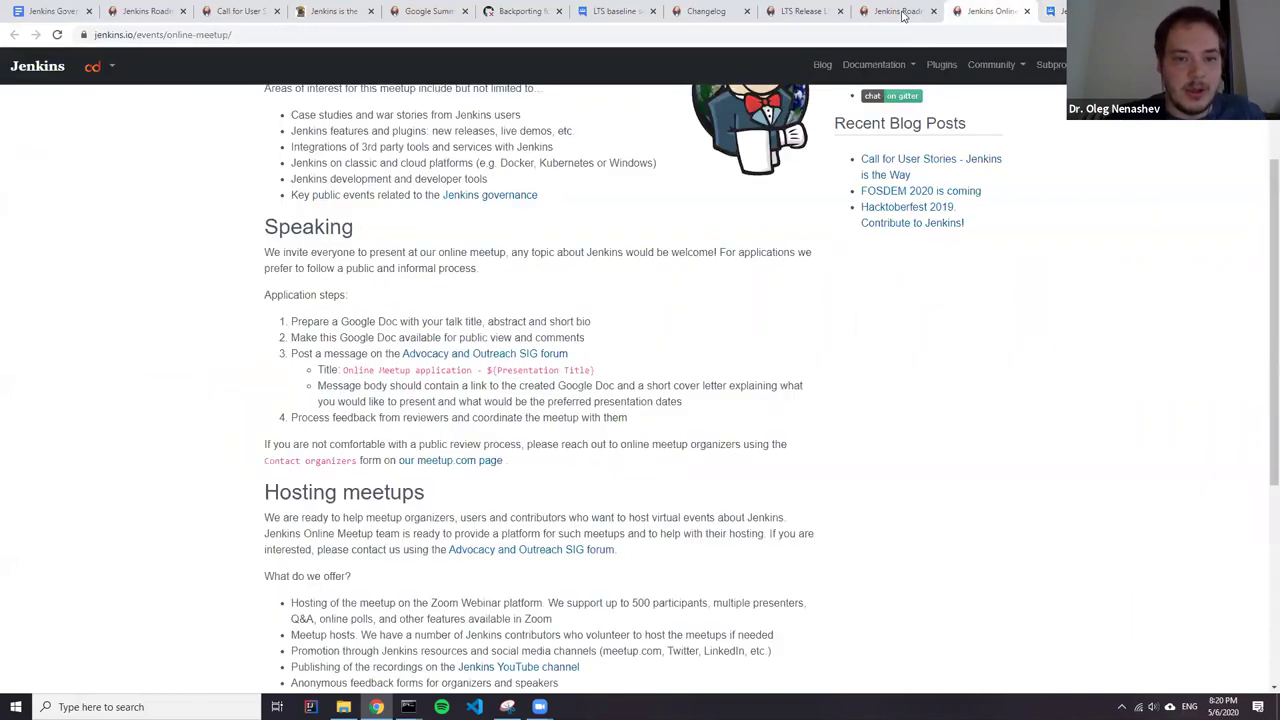
key(ctrl+shift+Tab)
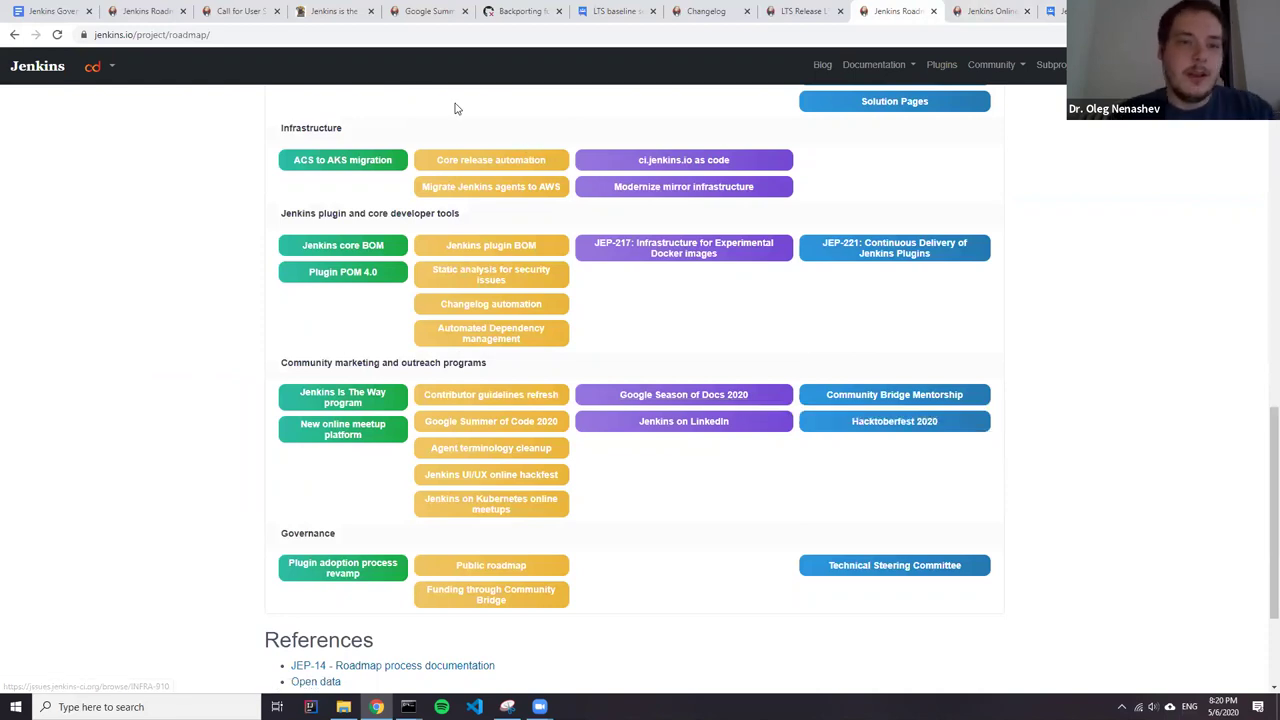
click(358, 36)
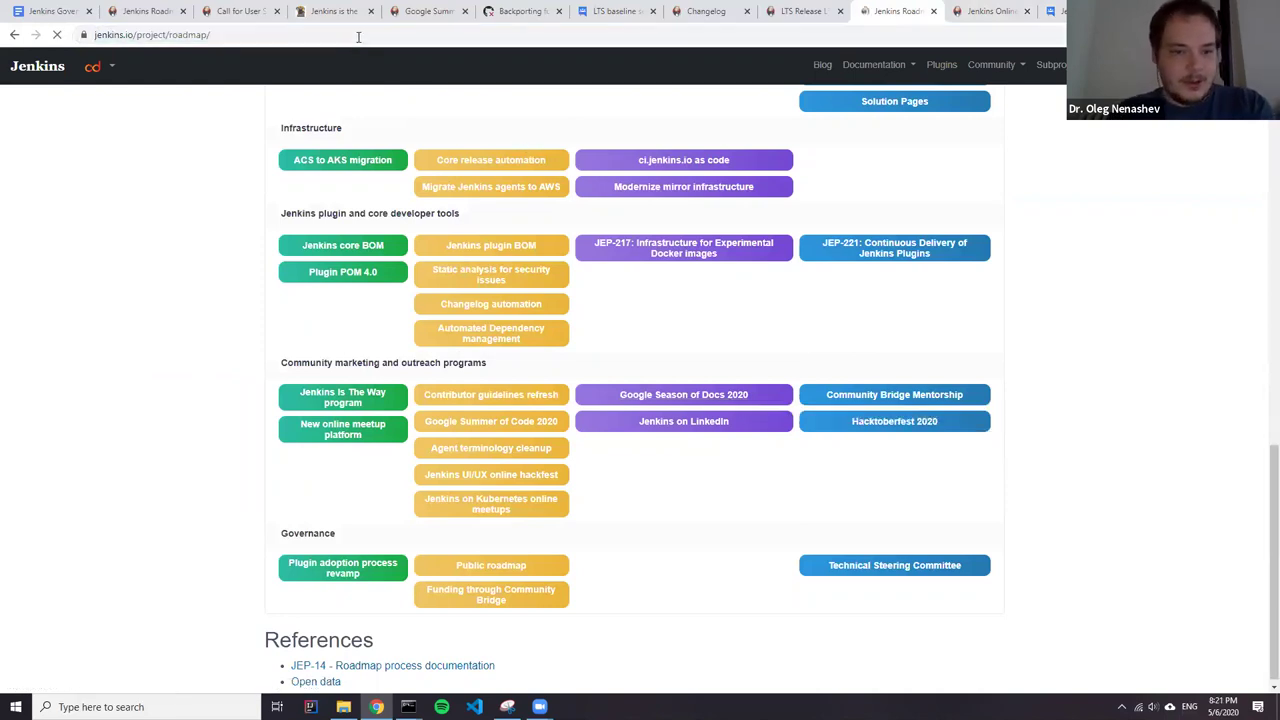
scroll(620, 316, up, 4)
scroll(600, 316, up, 6)
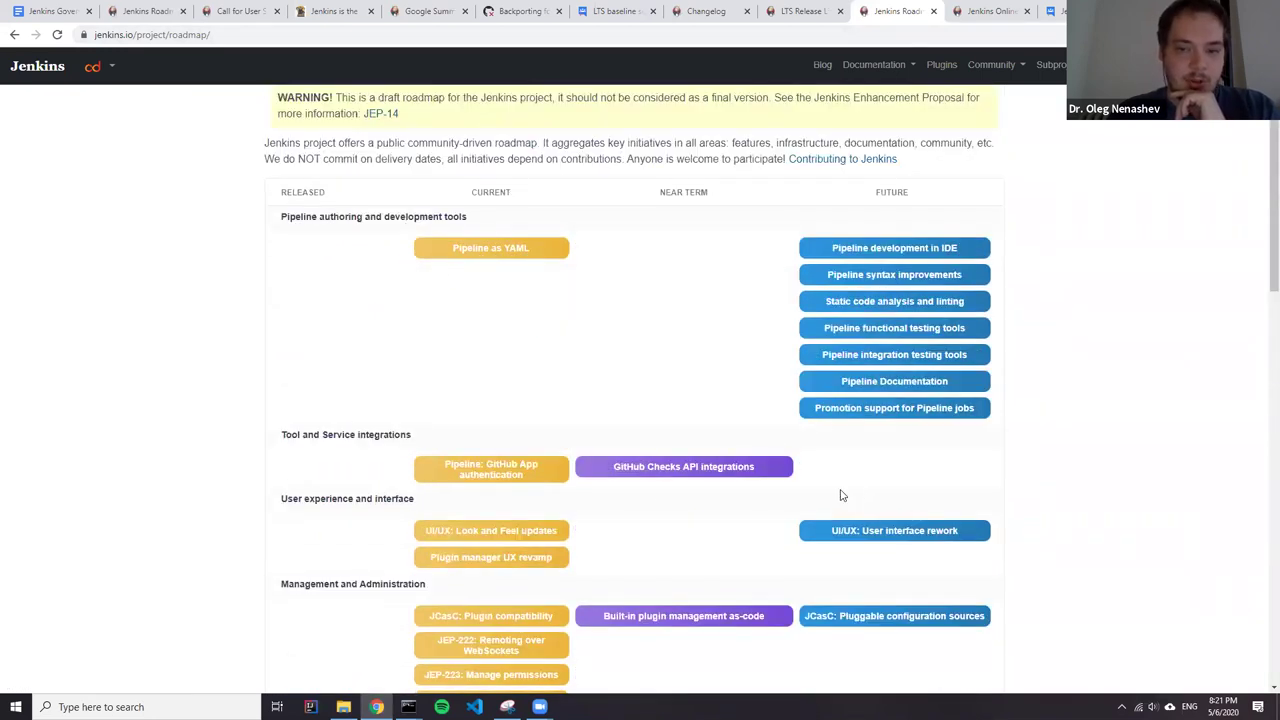
Highlight the Tool and Service integrations heading on the roadmap and look over the surrounding categories.
drag(276, 443, 412, 436)
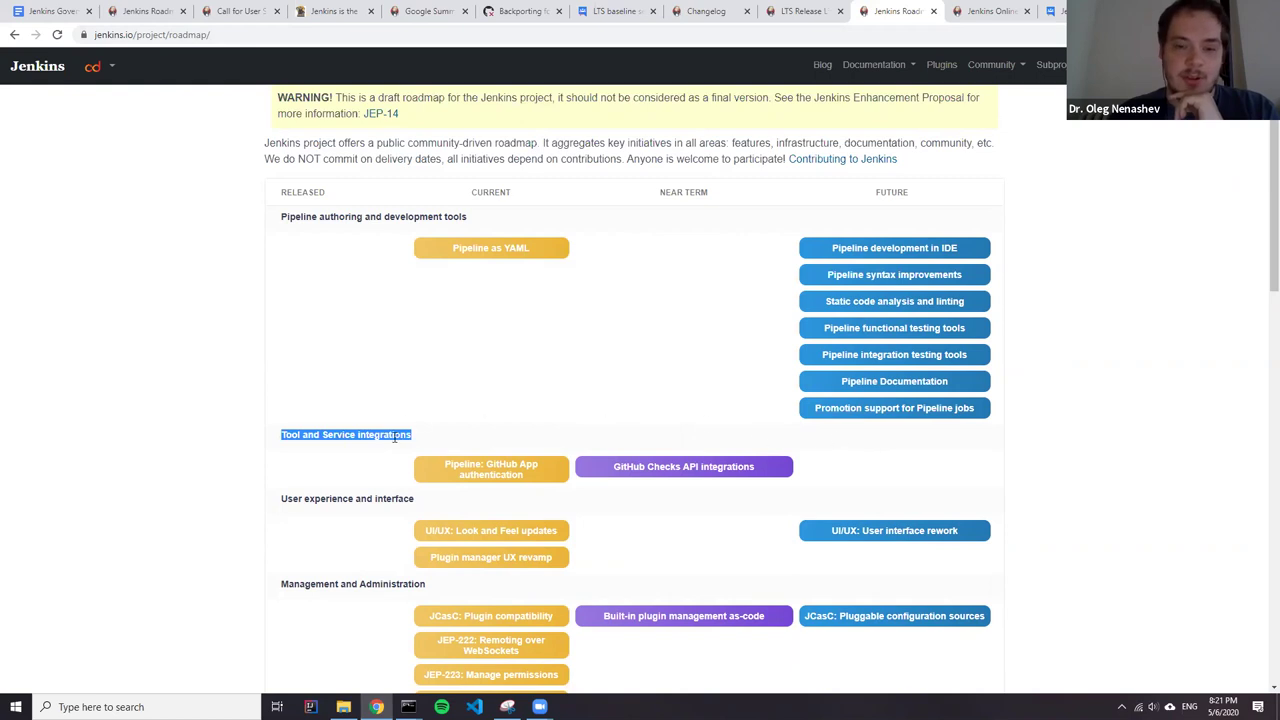
scroll(477, 360, down, 1)
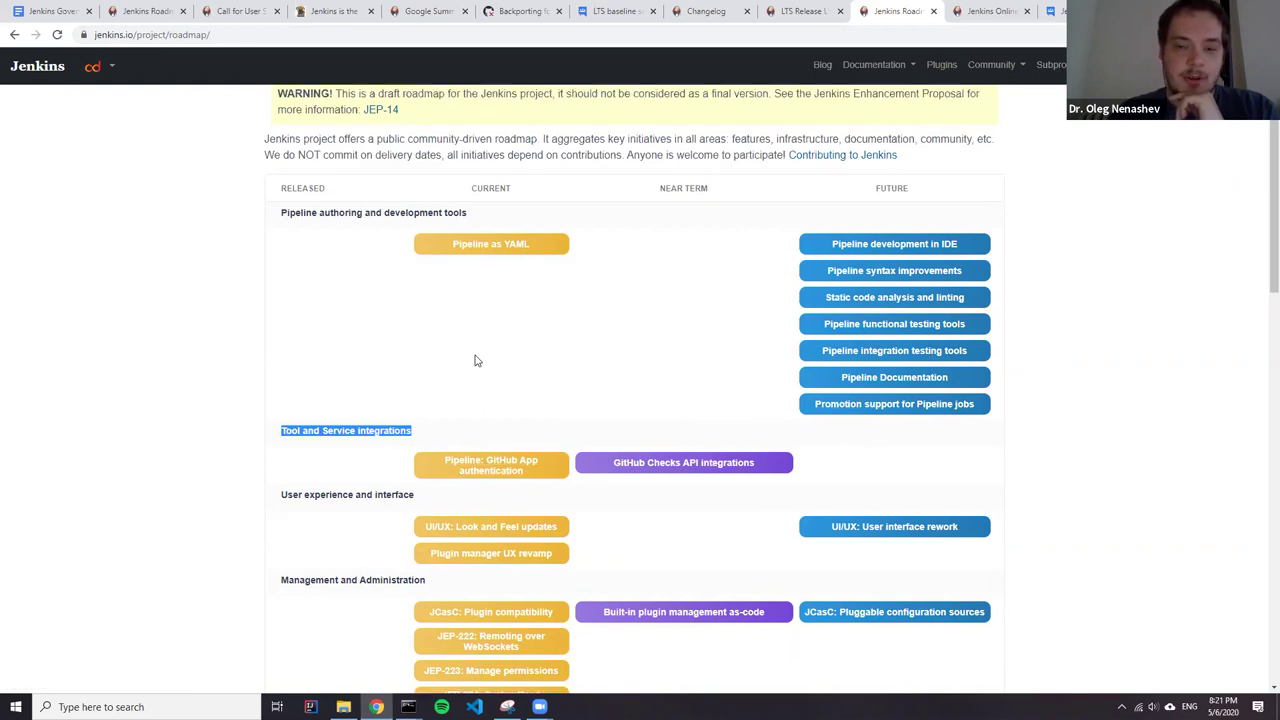
scroll(607, 412, down, 3)
scroll(314, 420, up, 3)
click(338, 398)
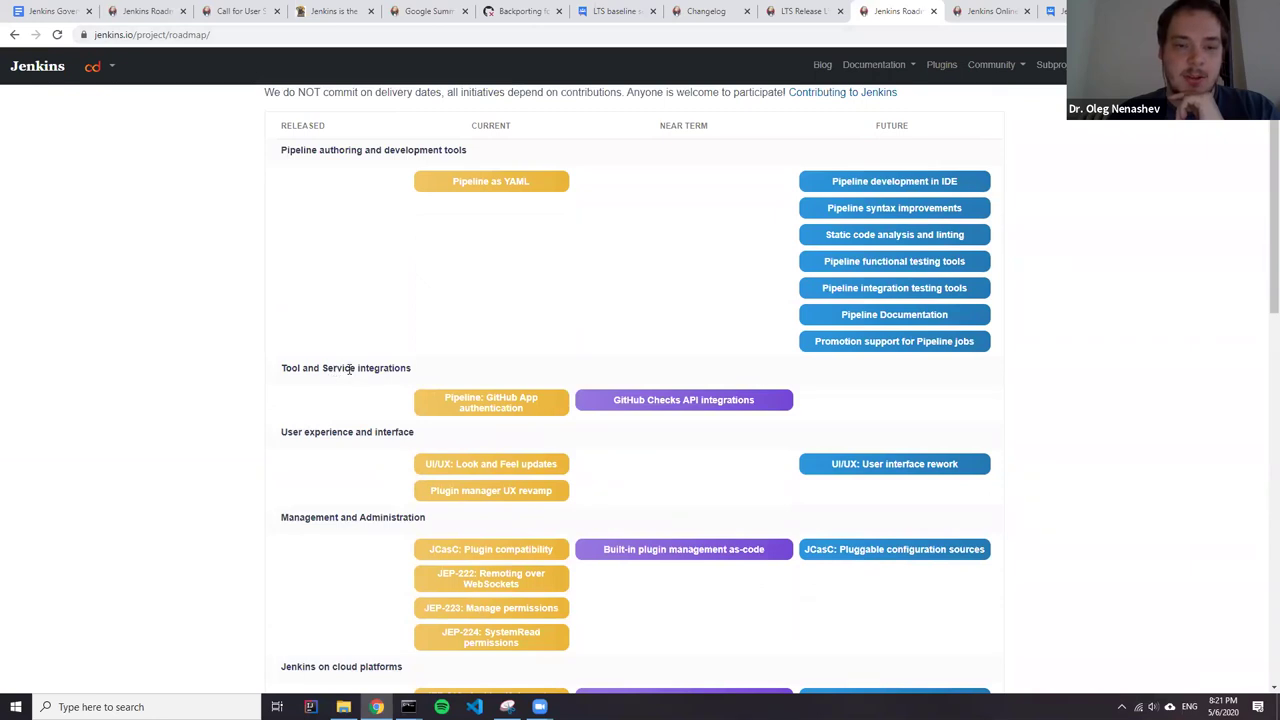
triple_click(347, 369)
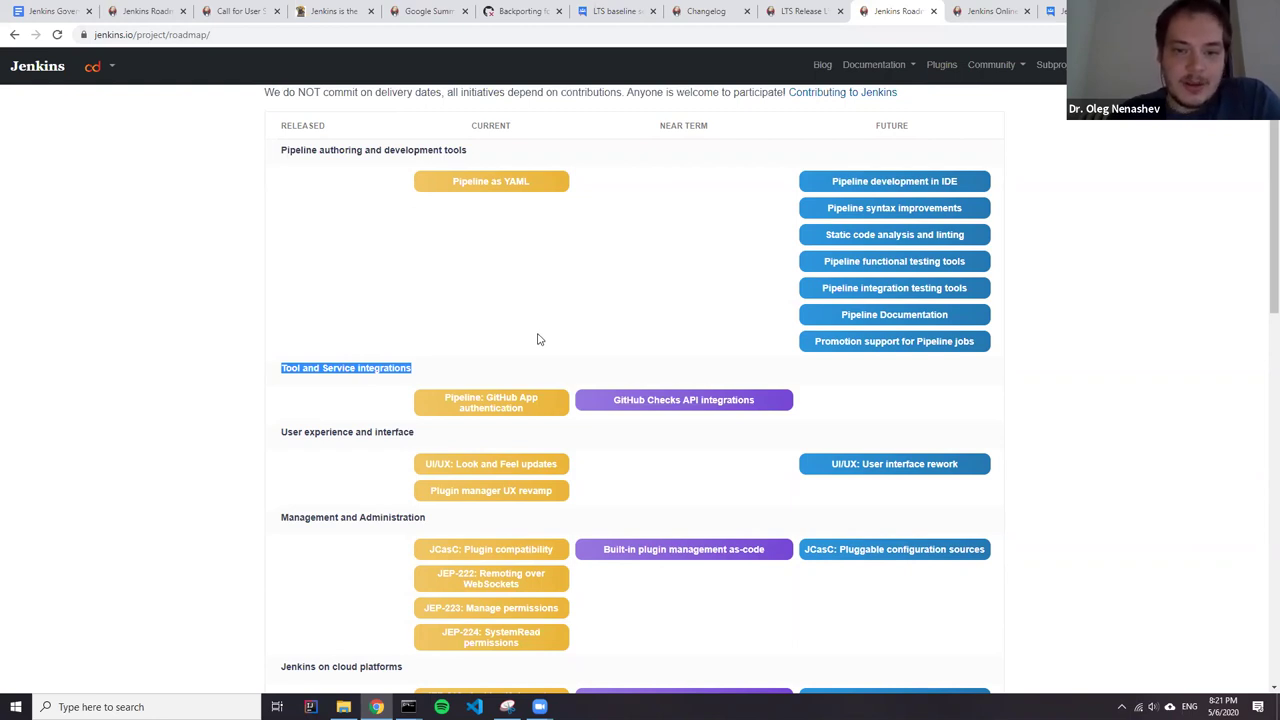
click(376, 400)
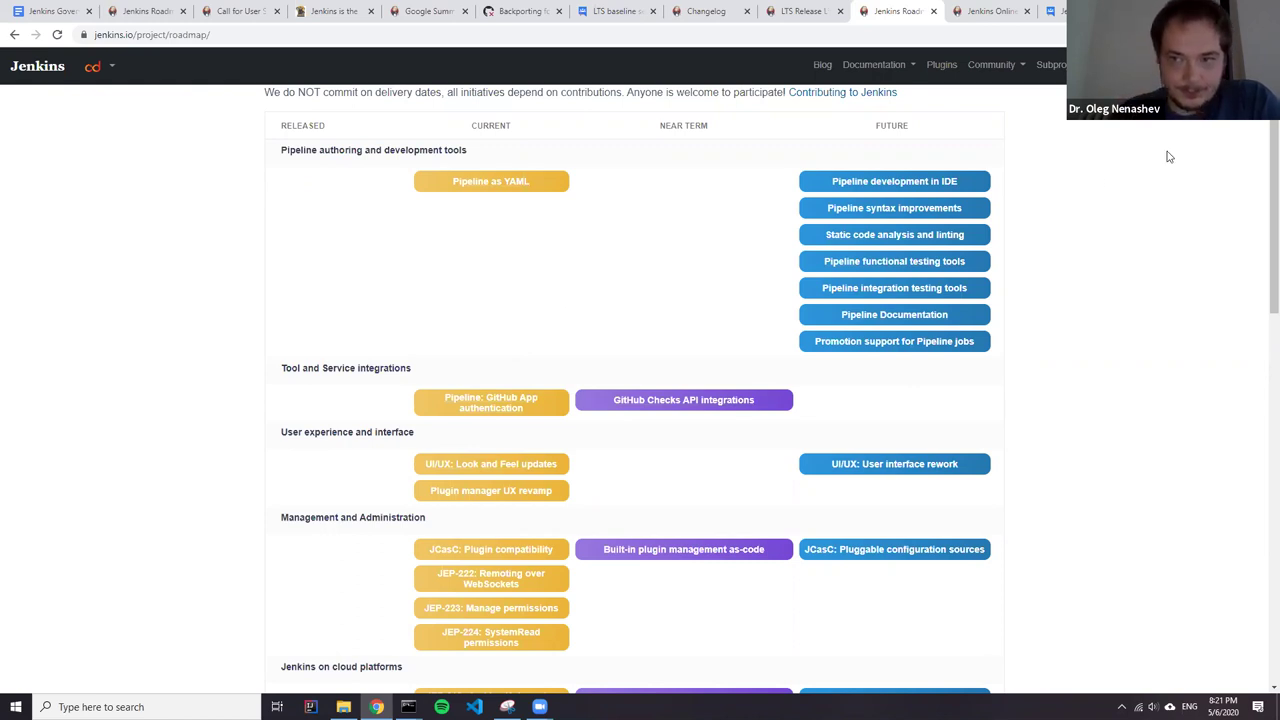
Load jenkins.io/project/roadmap in a new incognito window, look over the roadmap, and close the window.
click(1257, 34)
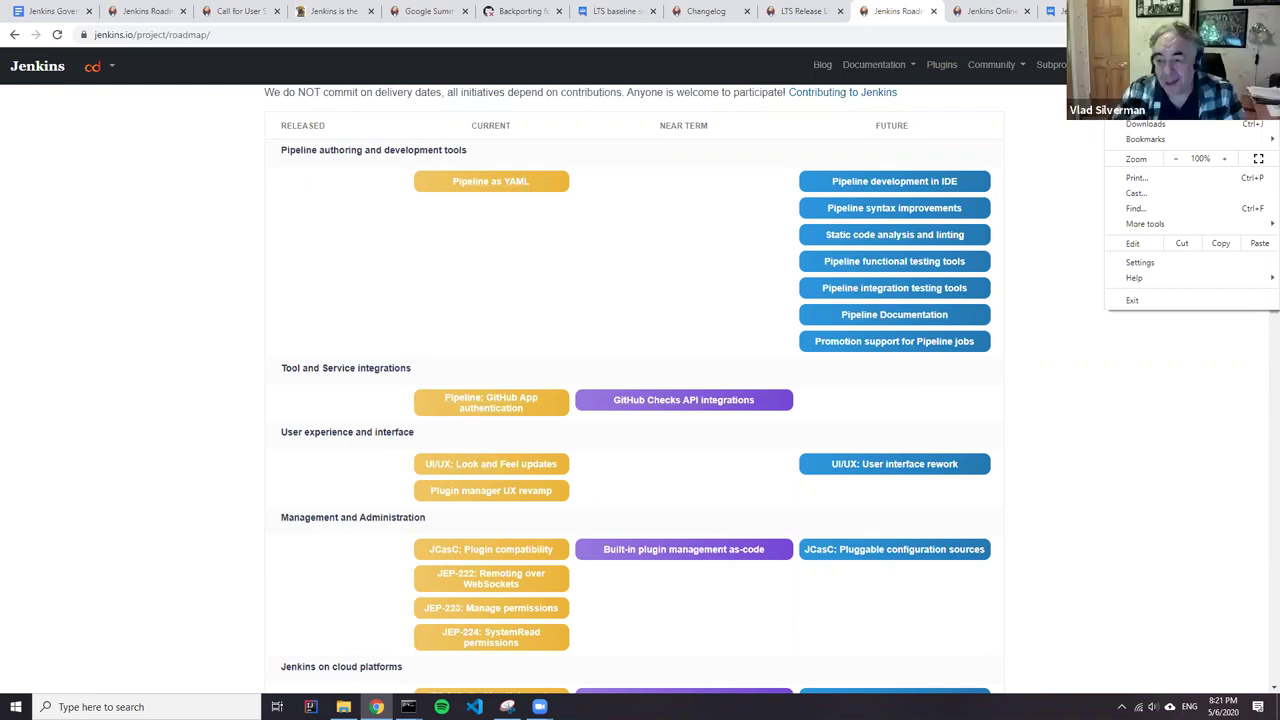
click(1150, 85)
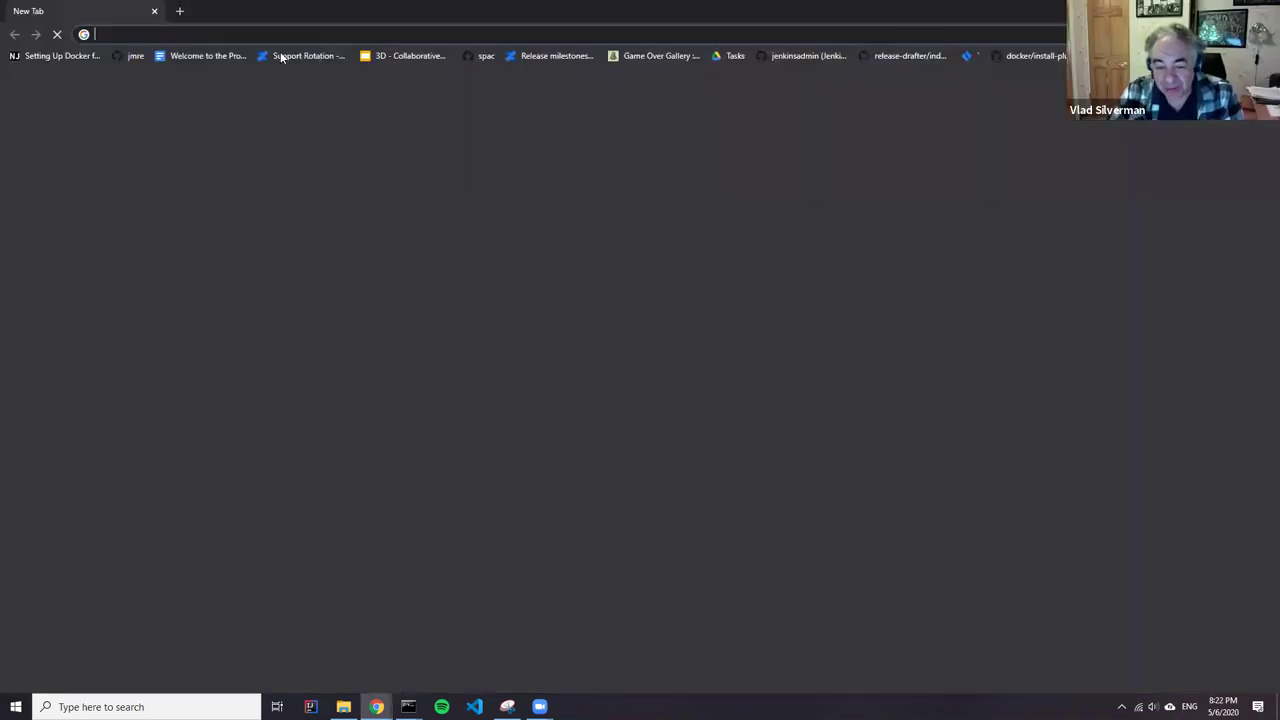
text(jenkins.io/pro)
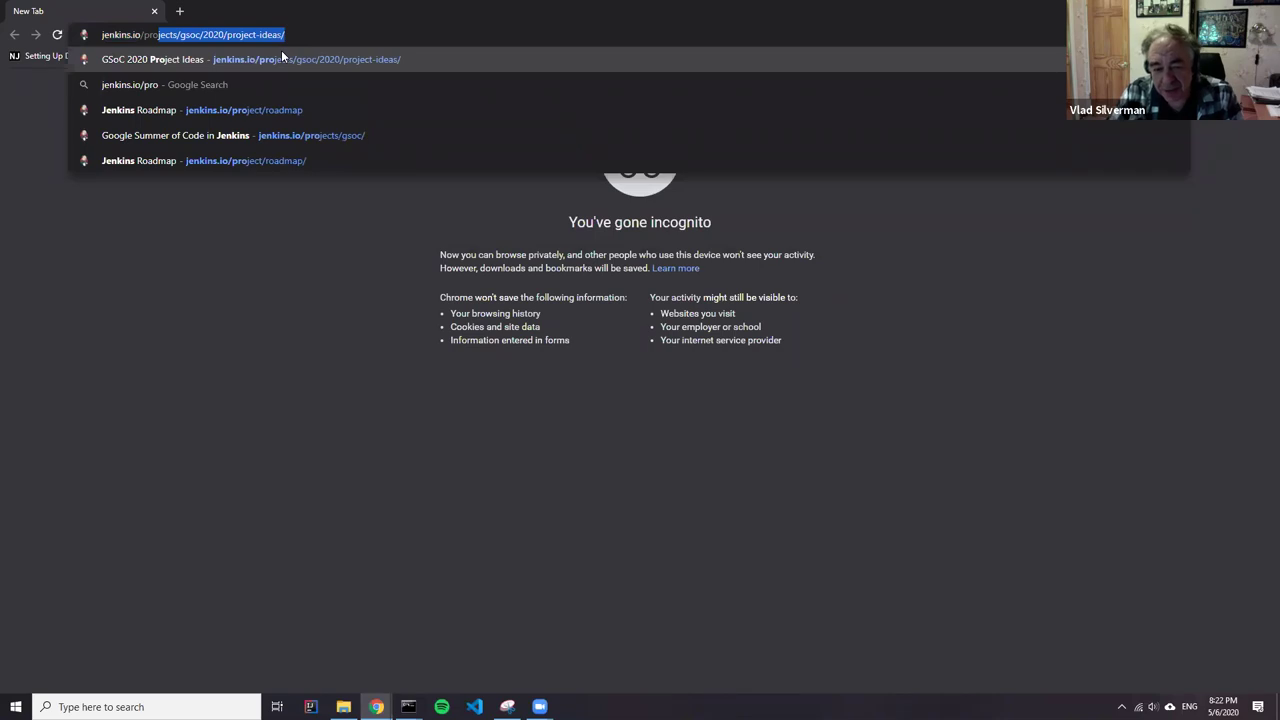
key(Down)
key(Down)
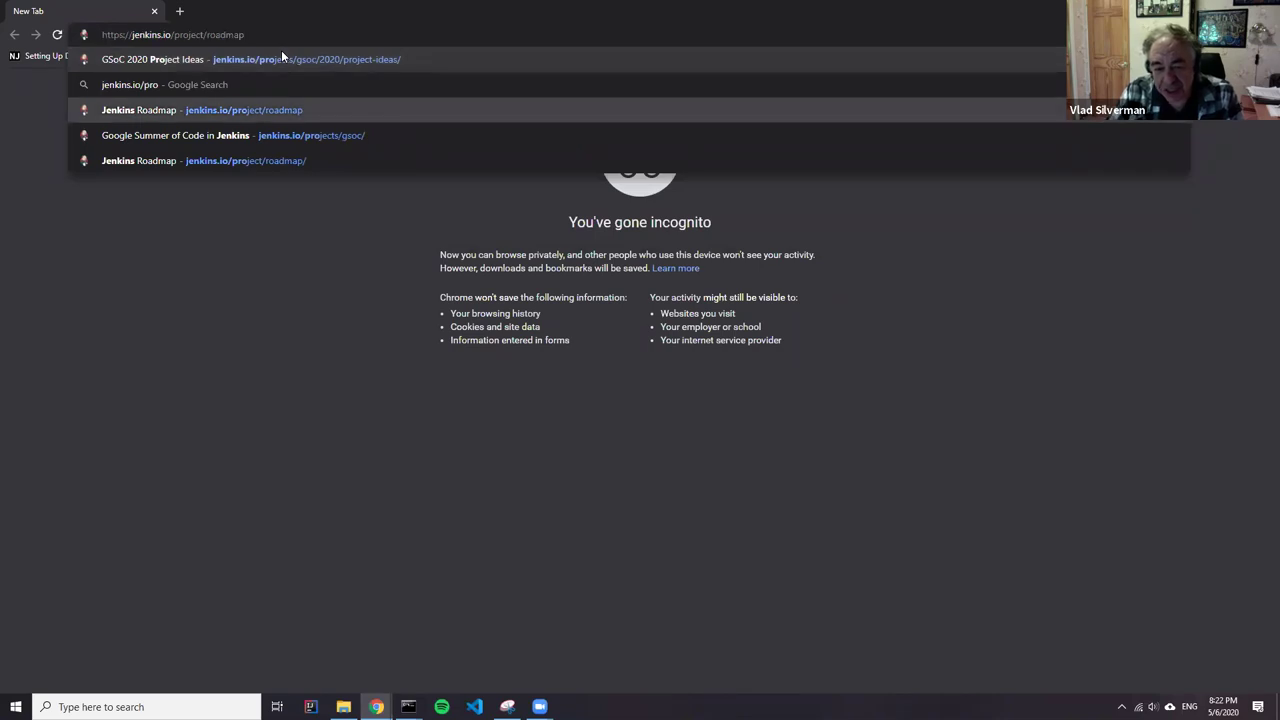
key(Return)
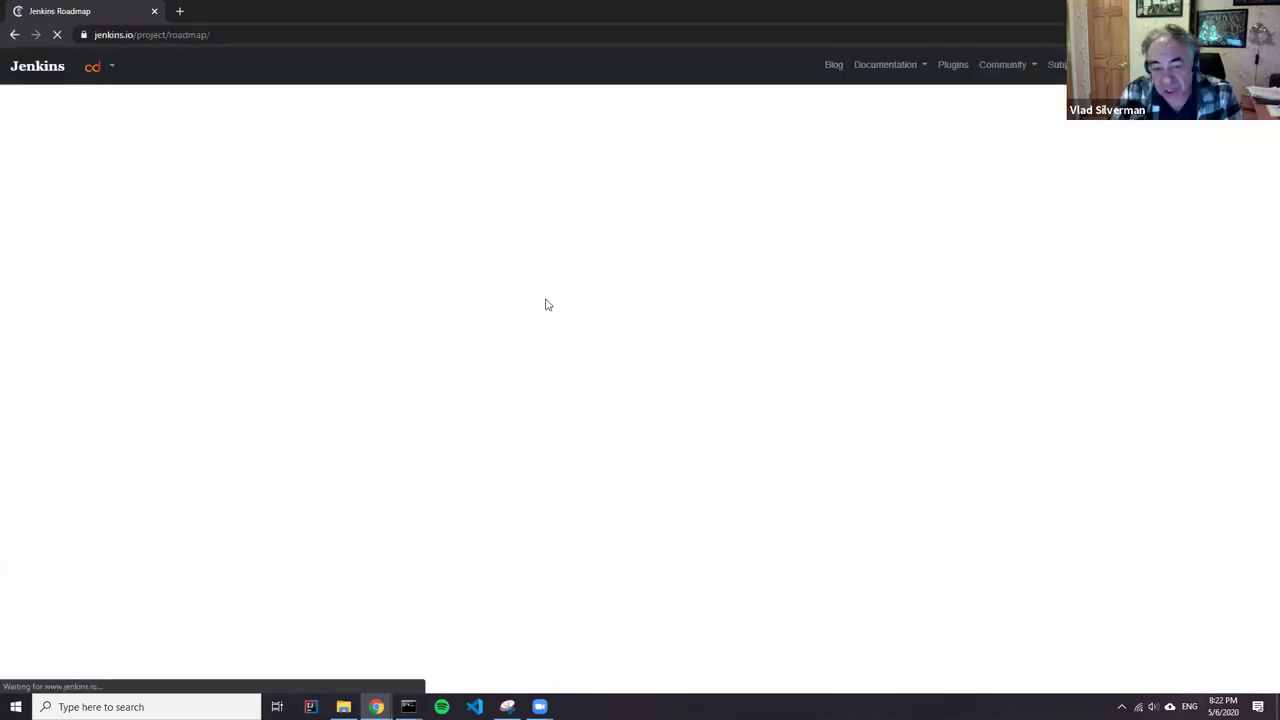
scroll(546, 305, down, 2)
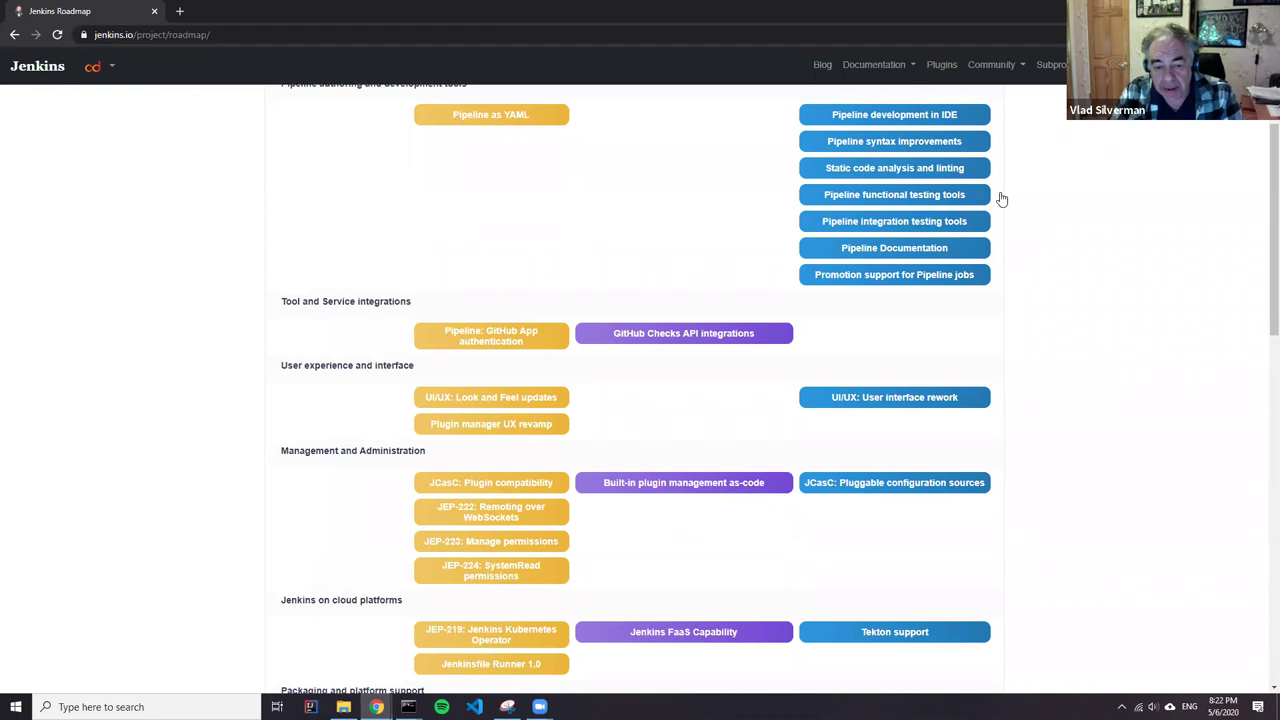
key(ctrl+w)
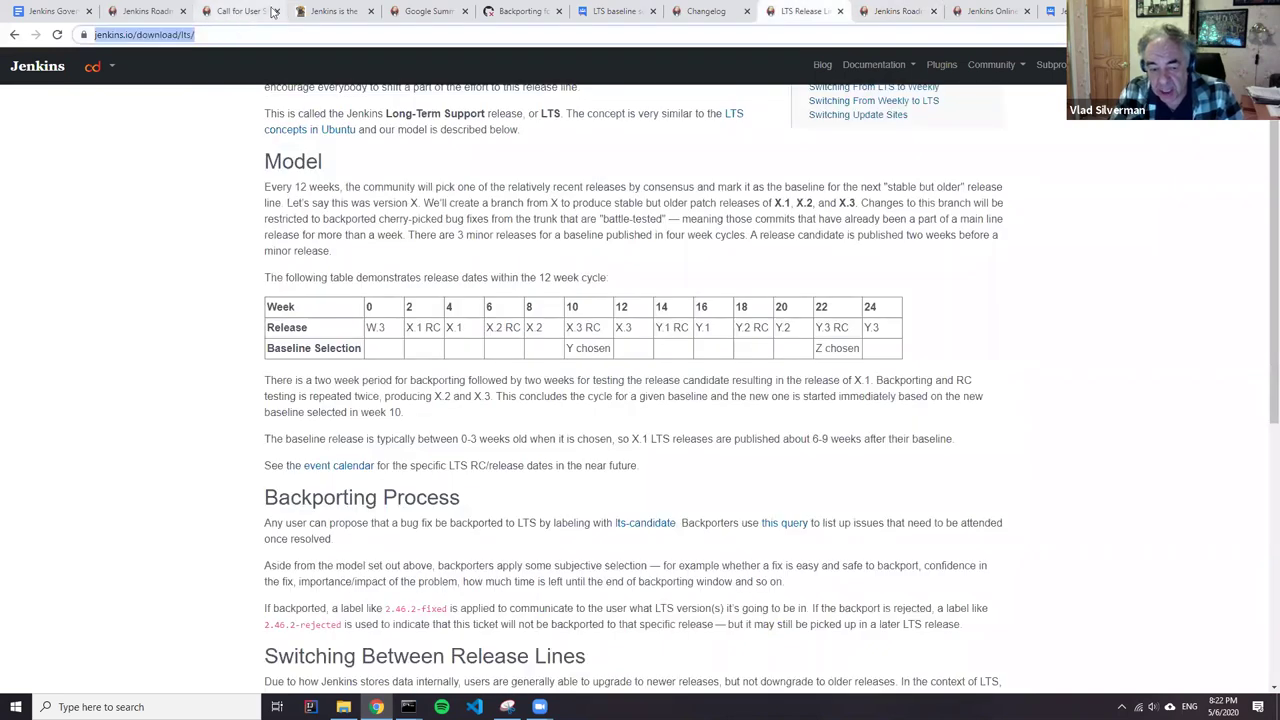
Show the Google Summer of Code in Jenkins page and highlight the Jenkins X: Apps/Addons consolidation project.
click(230, 20)
click(155, 18)
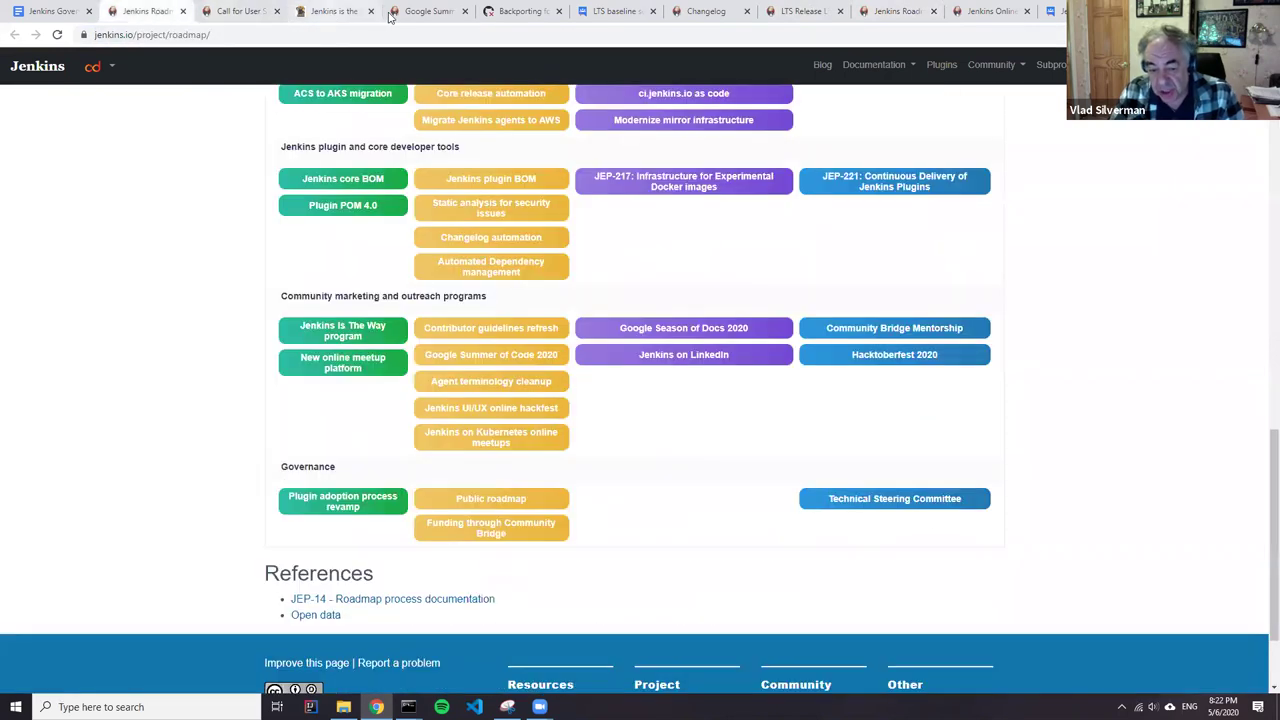
click(335, 14)
key(ctrl+Tab)
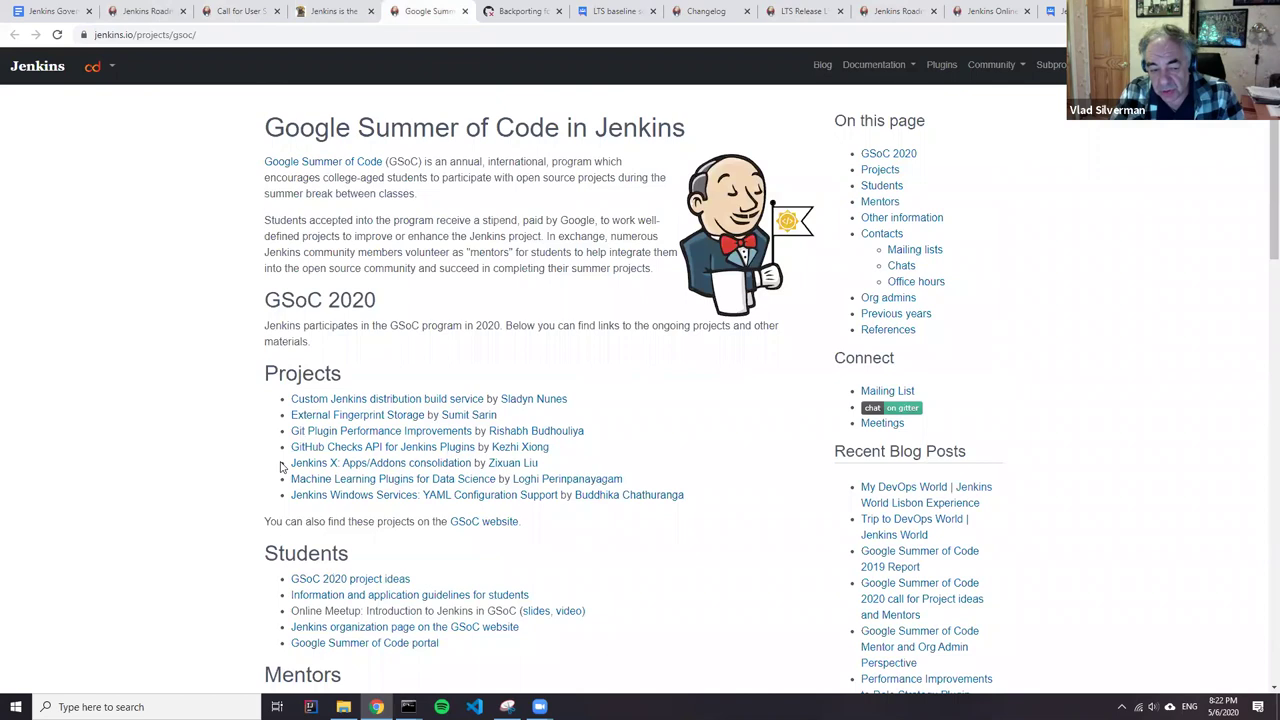
drag(287, 463, 545, 466)
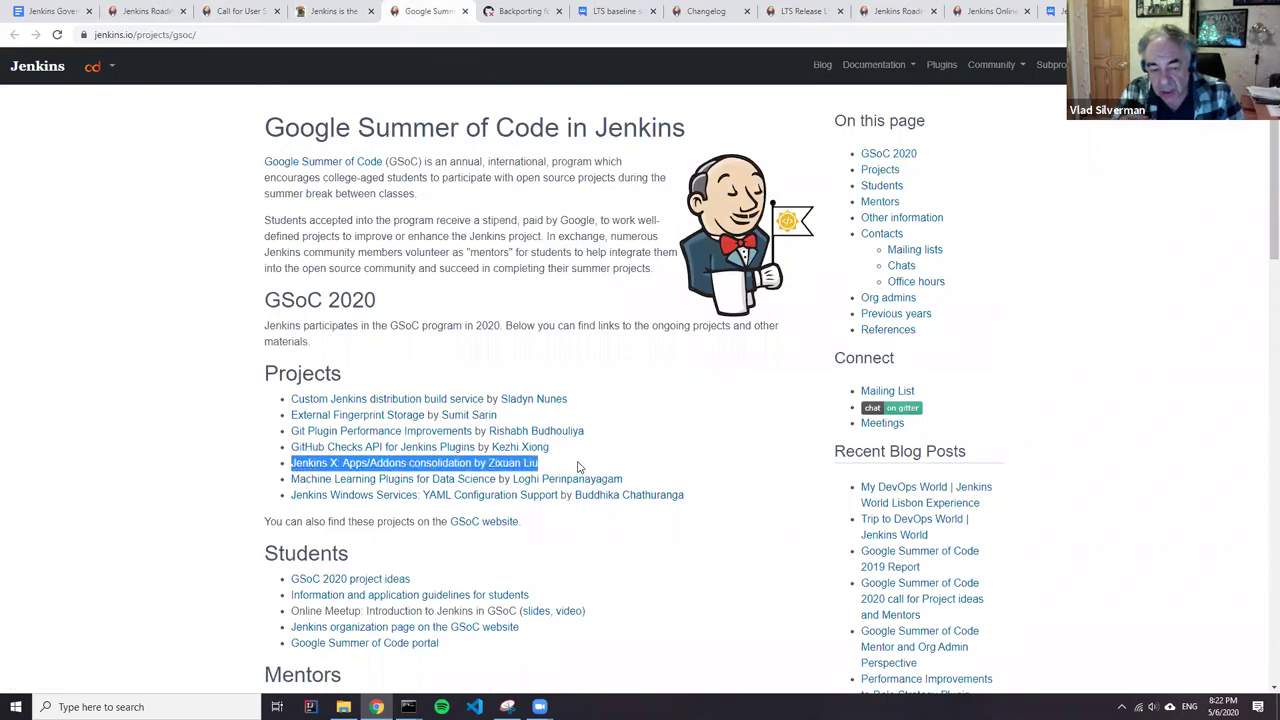
click(577, 467)
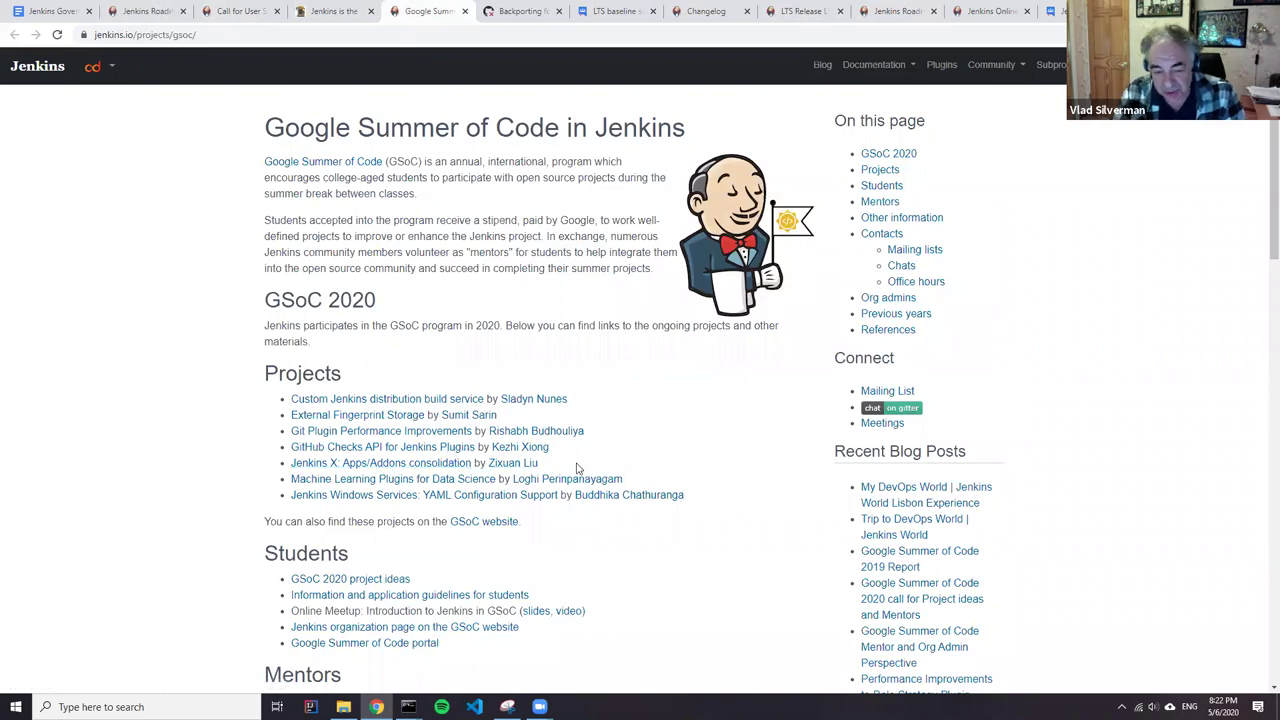
key(XF86AudioLowerVolume)
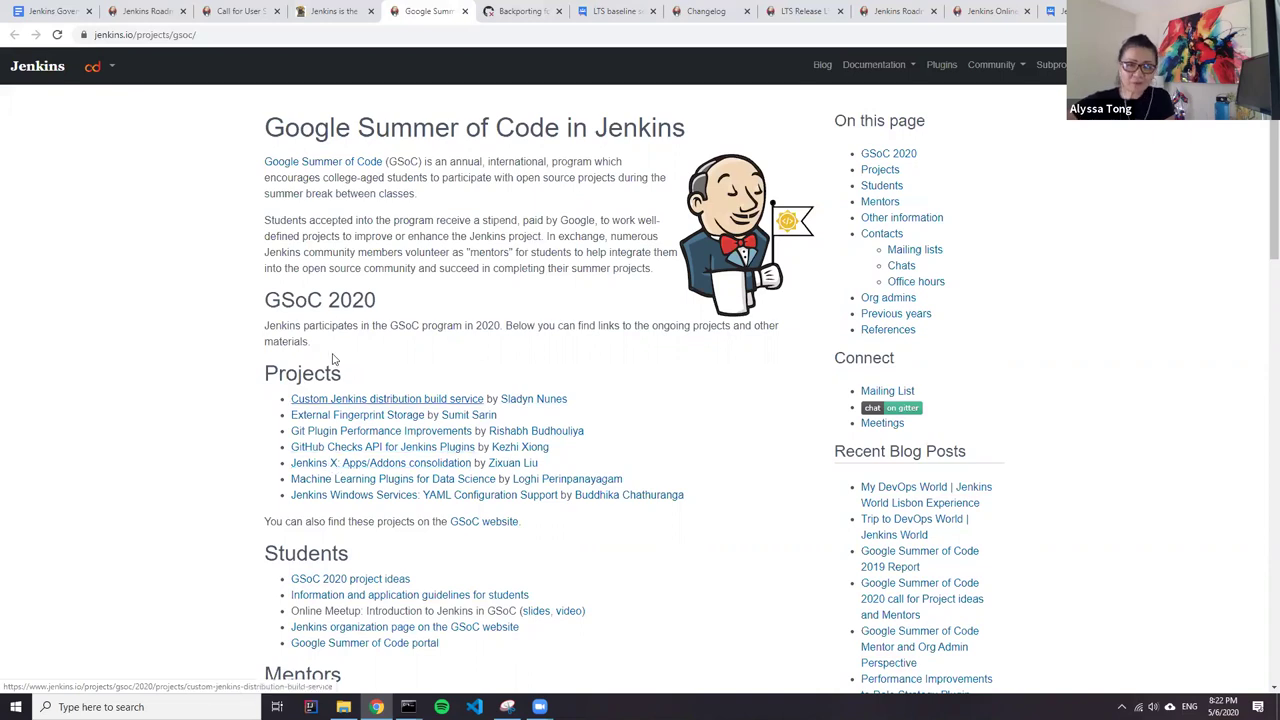
Go back to the User Stories listing on the Jenkins is the Way site, and return to the Governance Meeting Agenda document.
click(330, 14)
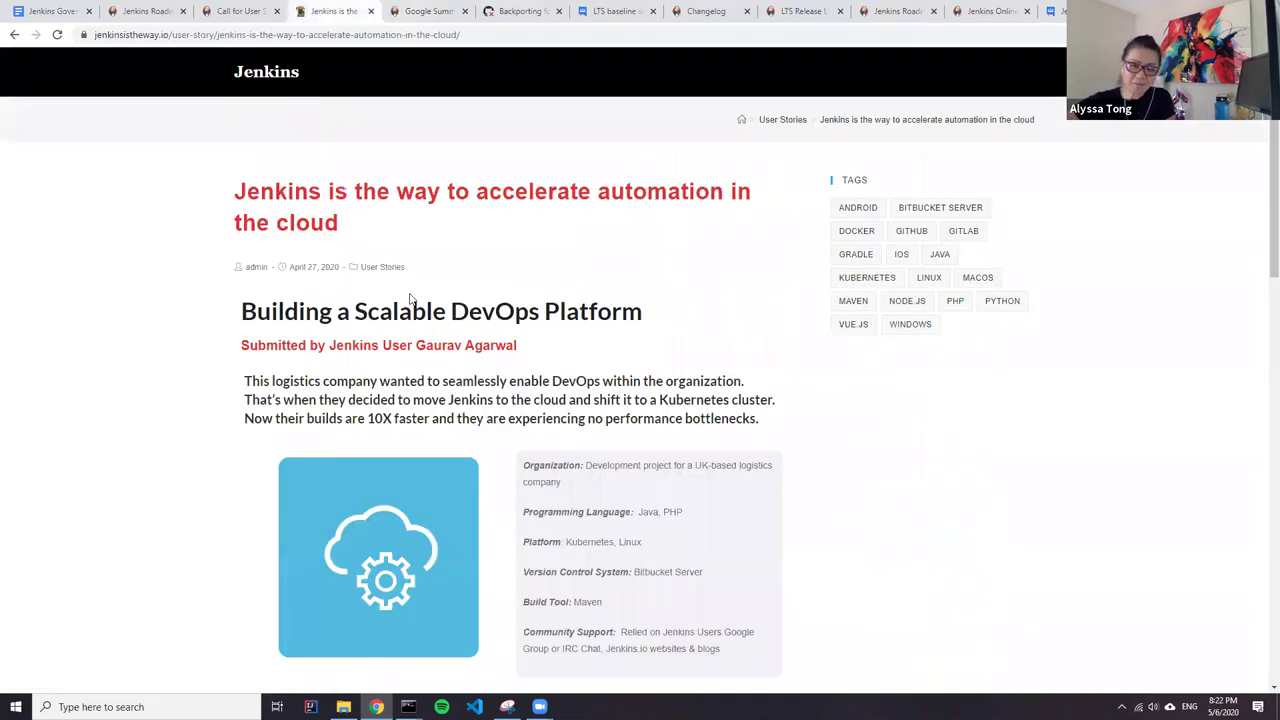
click(14, 36)
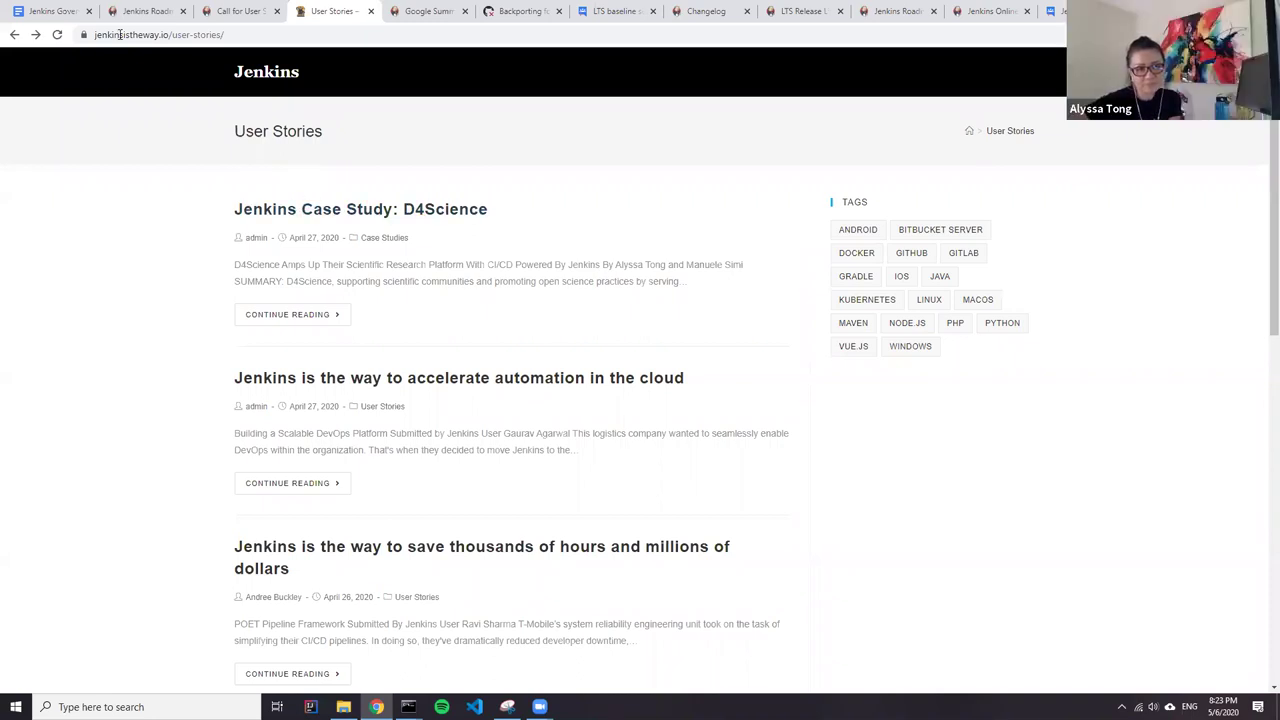
click(54, 14)
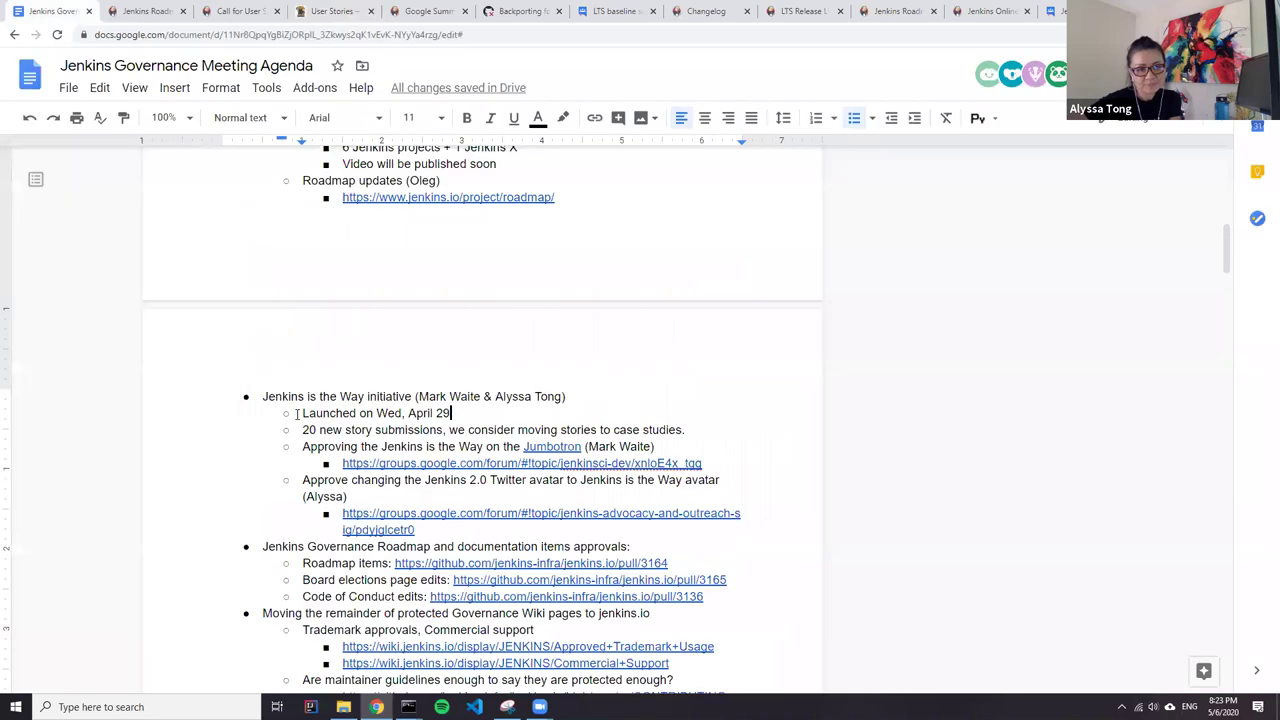
Highlight the Jenkins is the Way initiative in the agenda along with its Jumbotron and Jenkins 2.0 Twitter avatar approval items.
click(258, 396)
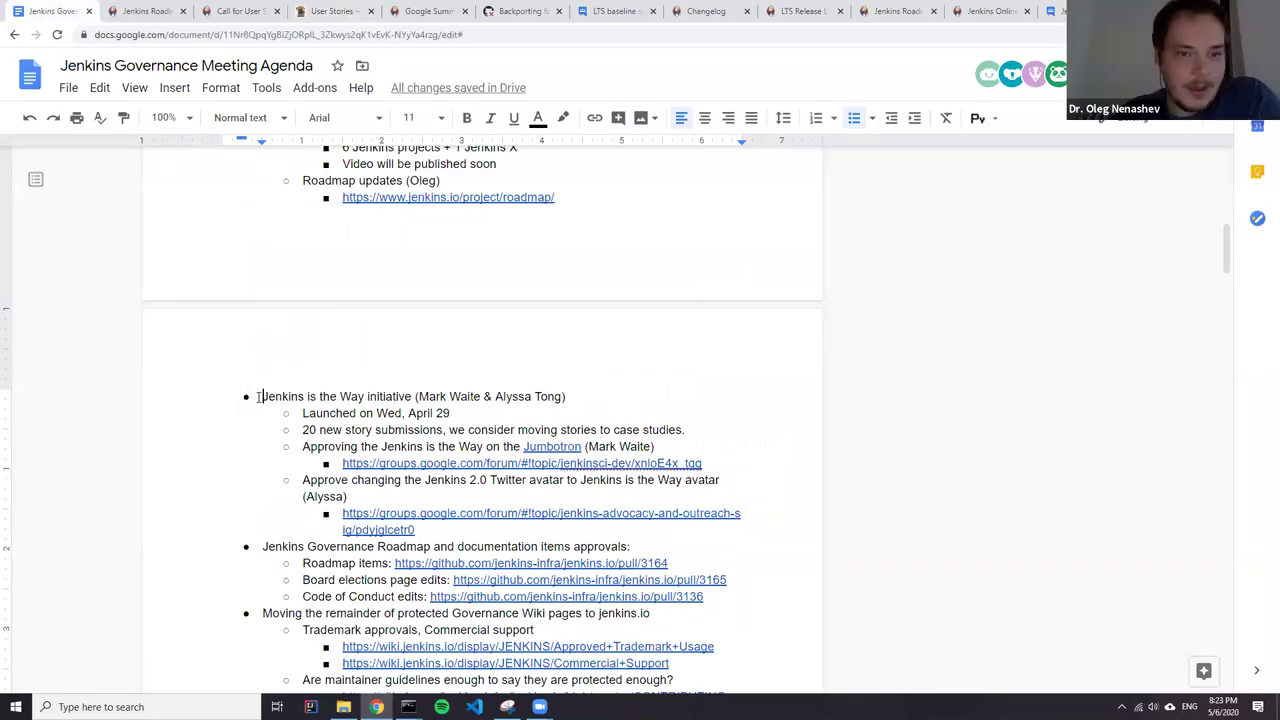
drag(263, 396, 411, 396)
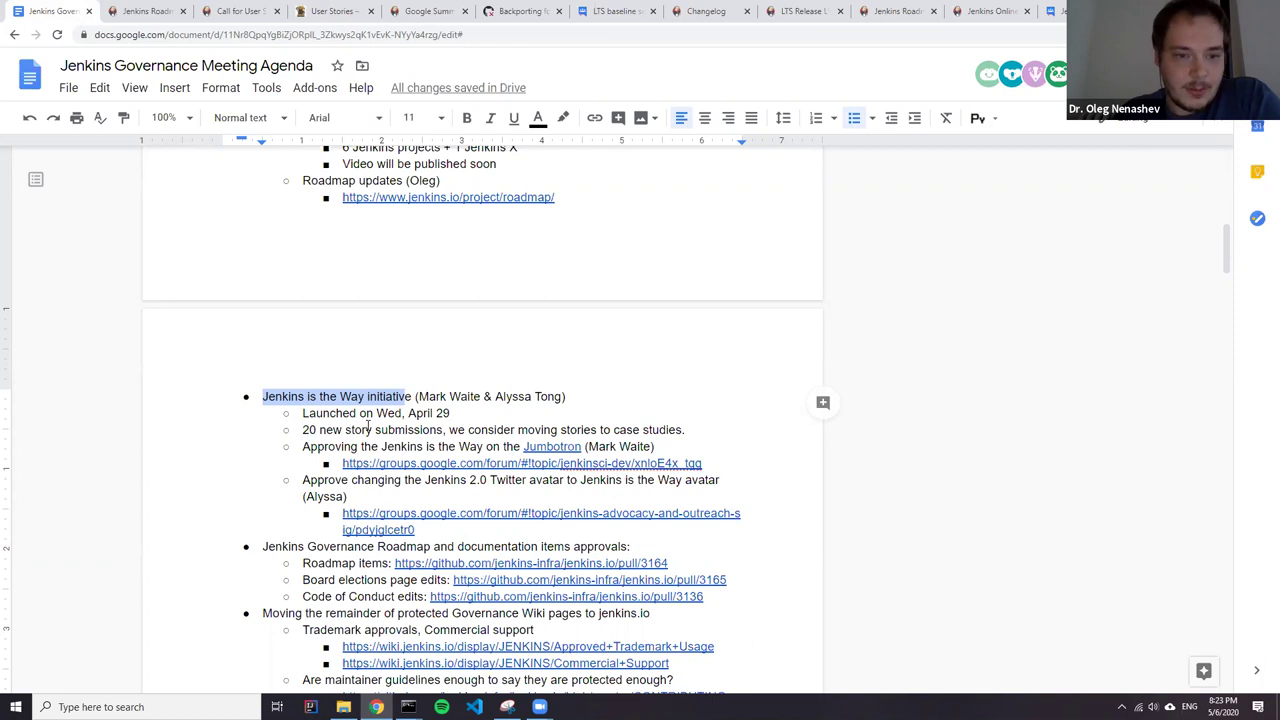
click(302, 446)
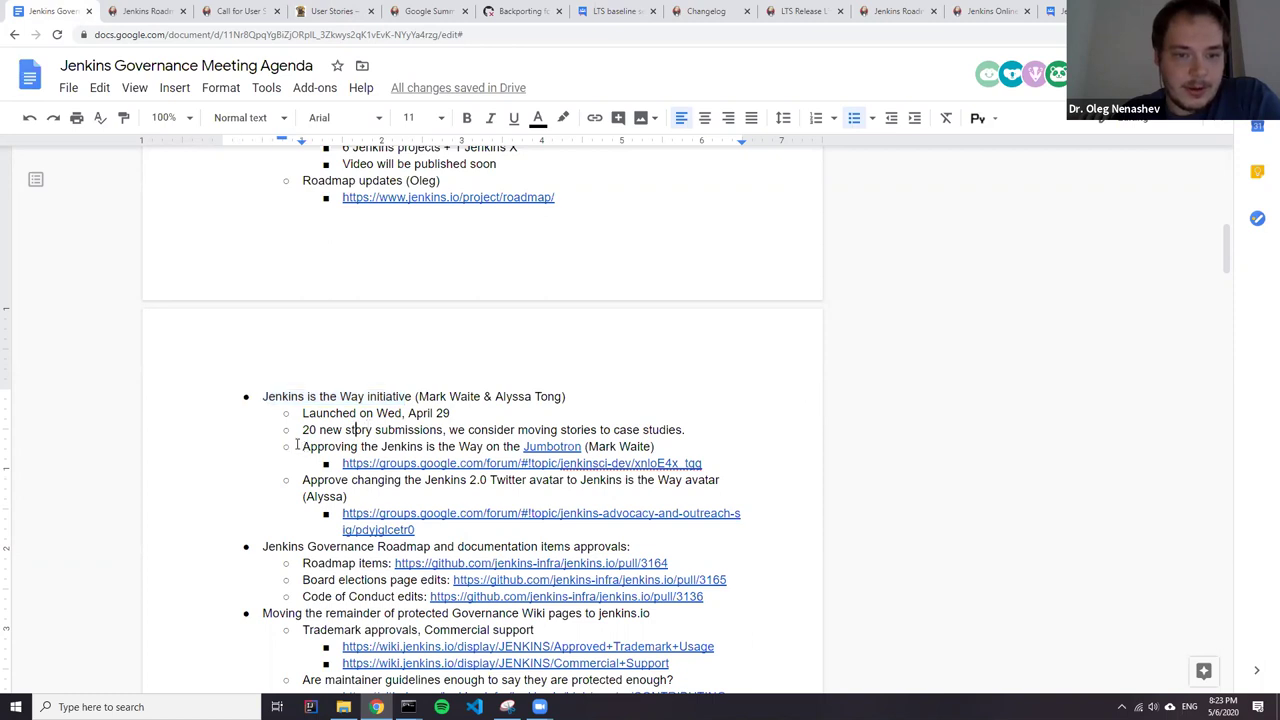
drag(404, 480, 457, 534)
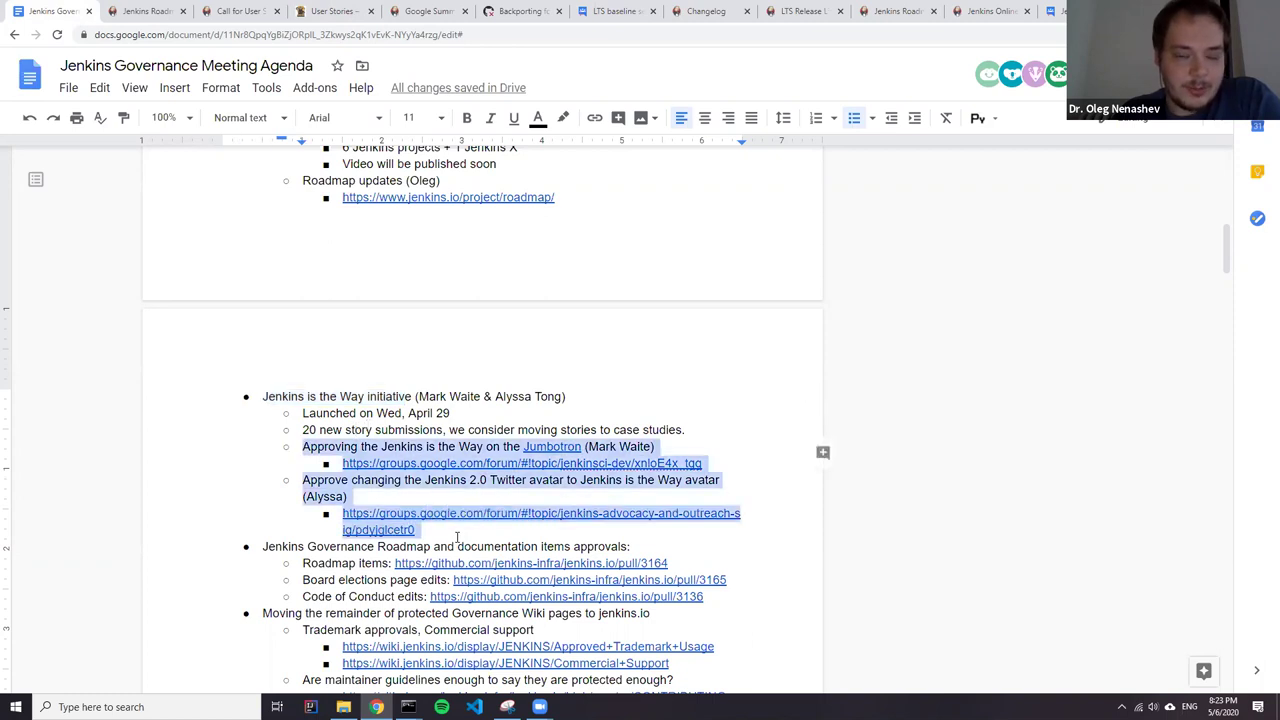
click(423, 446)
triple_click(423, 446)
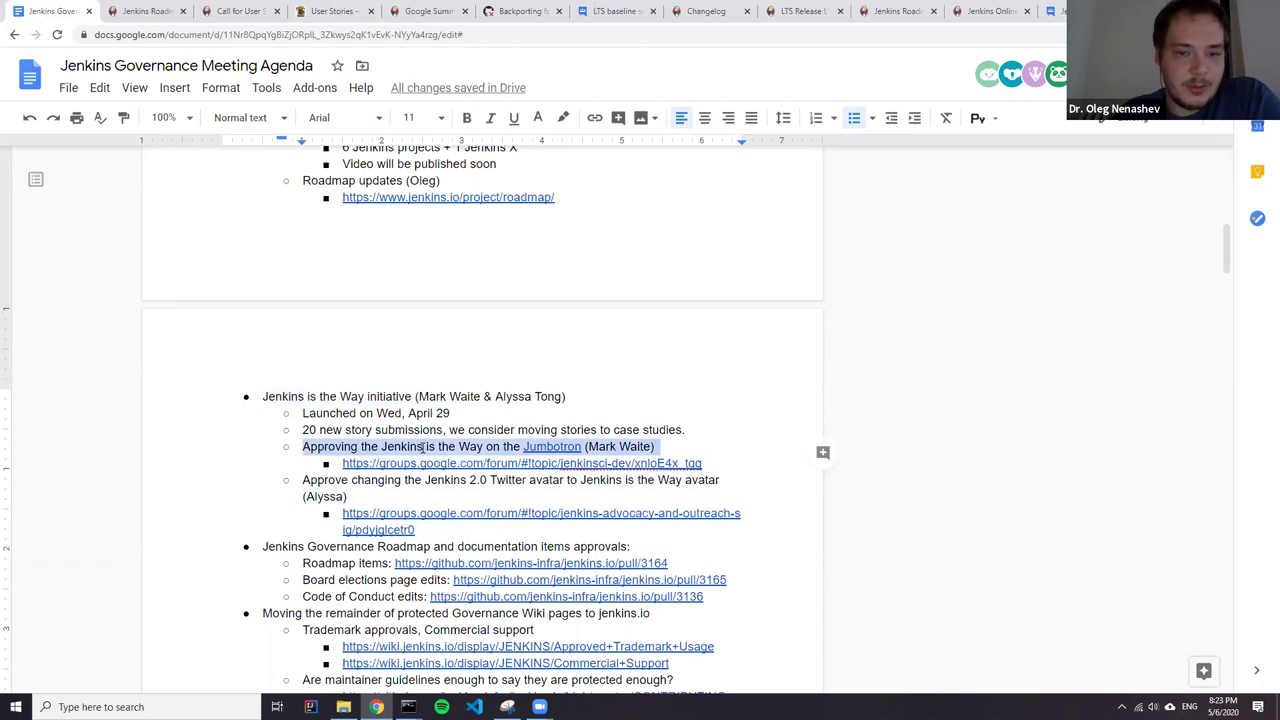
triple_click(371, 480)
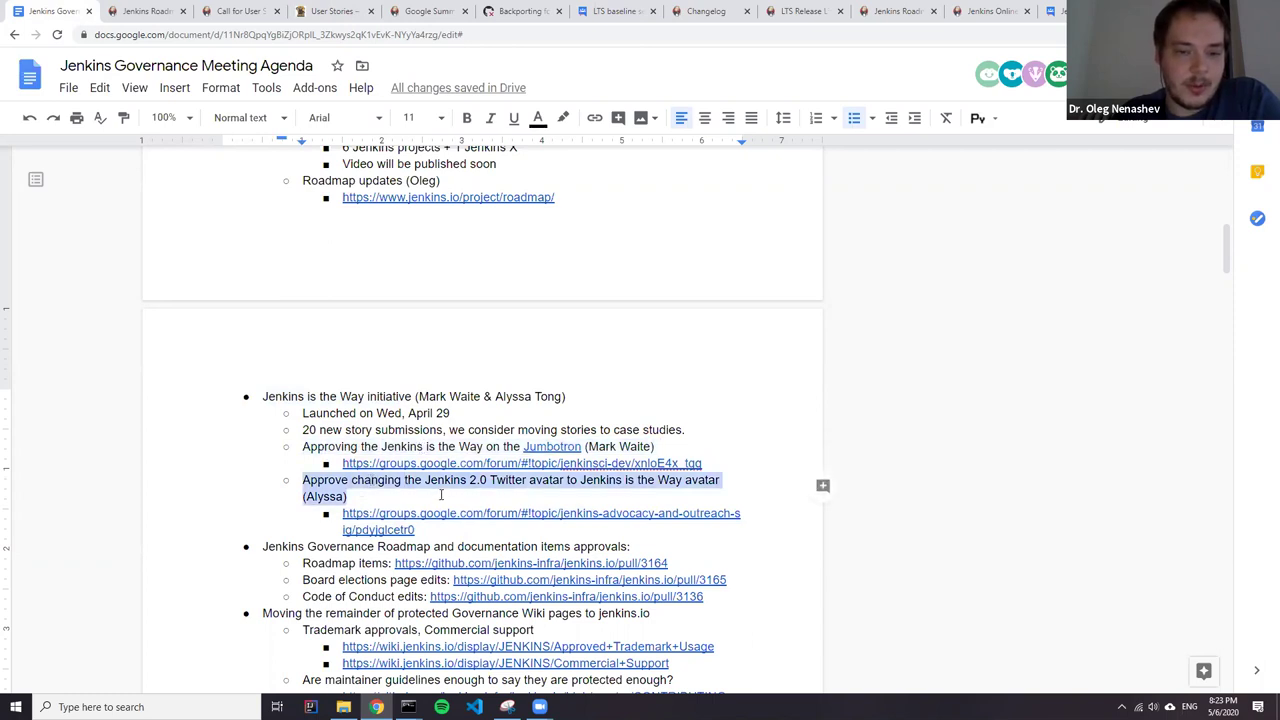
triple_click(405, 446)
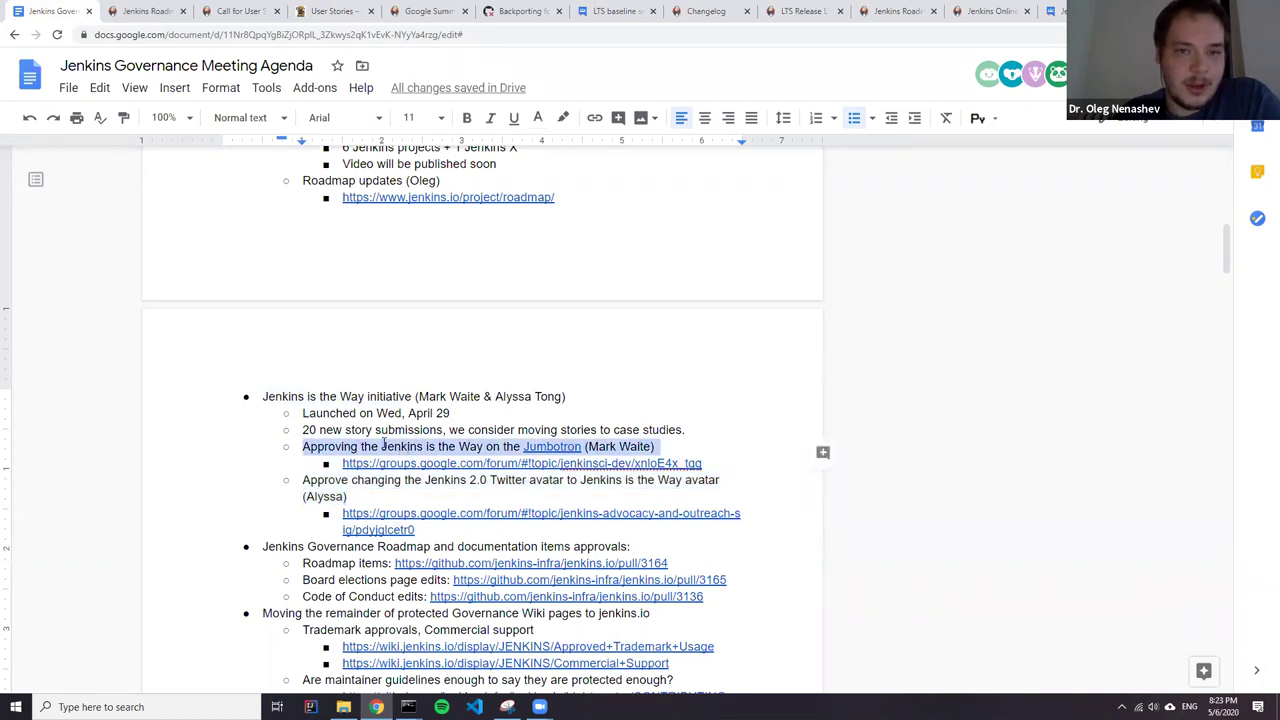
Close the GSoC, backporting, LTS baseline, changelog, LTS release and second roadmap tabs, and load the jenkins.io homepage in the online meetup tab.
click(465, 11)
click(465, 11)
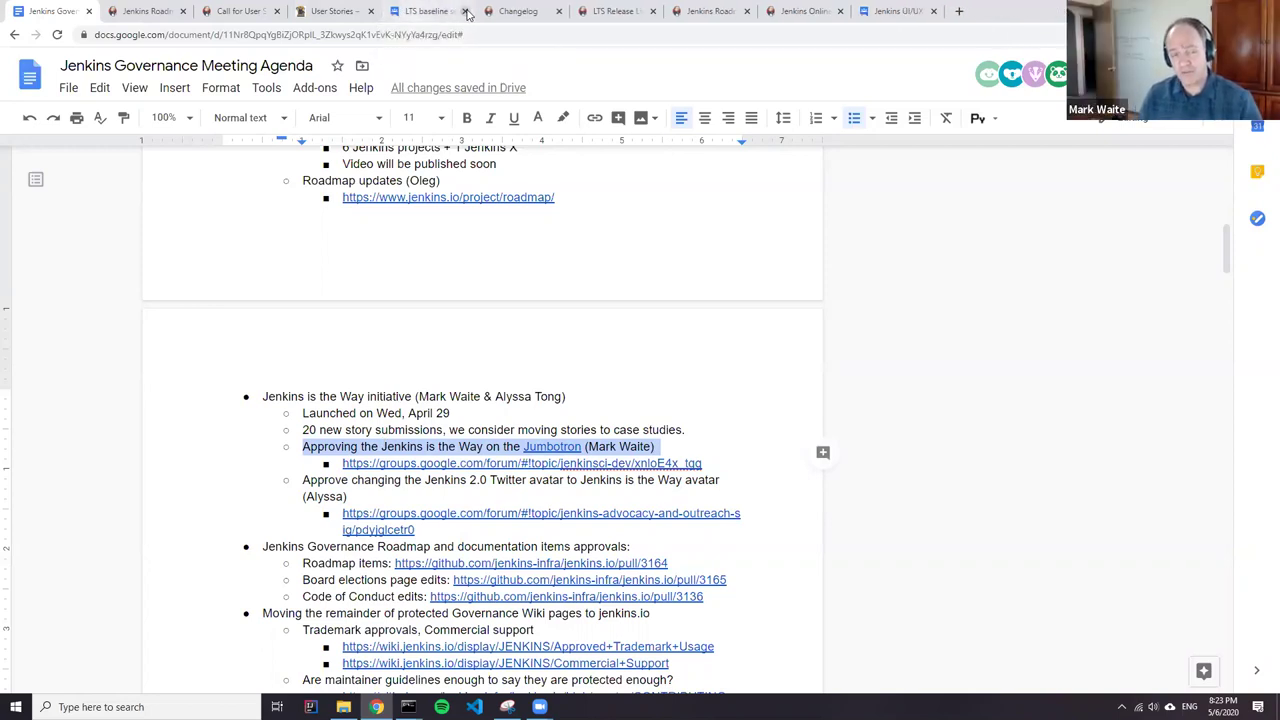
click(465, 11)
click(465, 11)
click(465, 11)
click(465, 11)
click(435, 14)
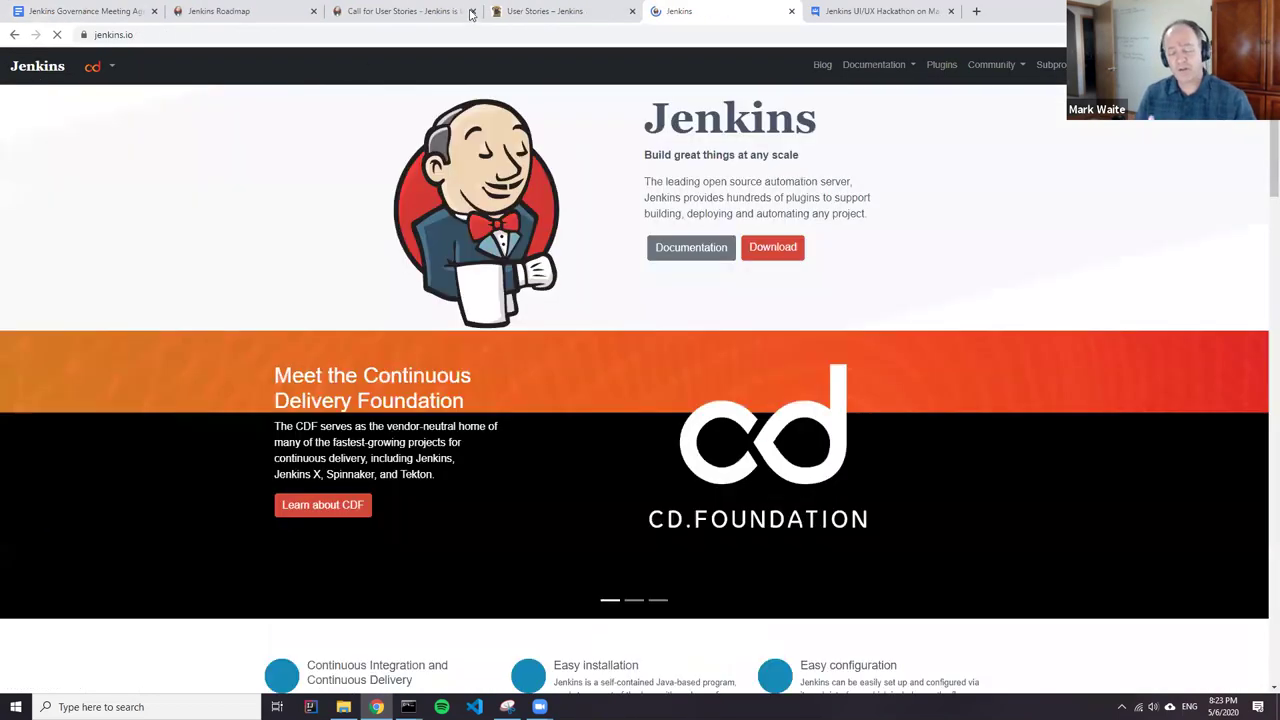
Close the Call for User Stories tab and show the Continuous Delivery Foundation, GSoC 2020 and Participate and Contribute banners on the jenkins.io homepage.
click(474, 11)
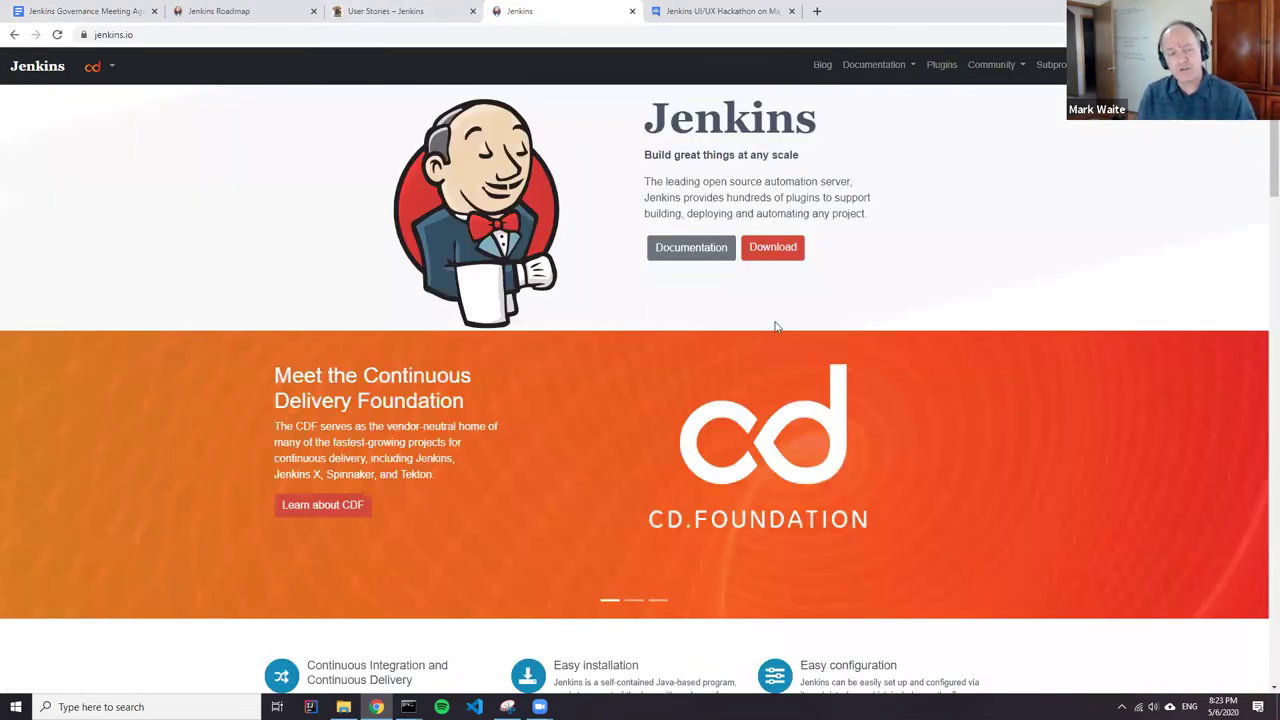
click(634, 600)
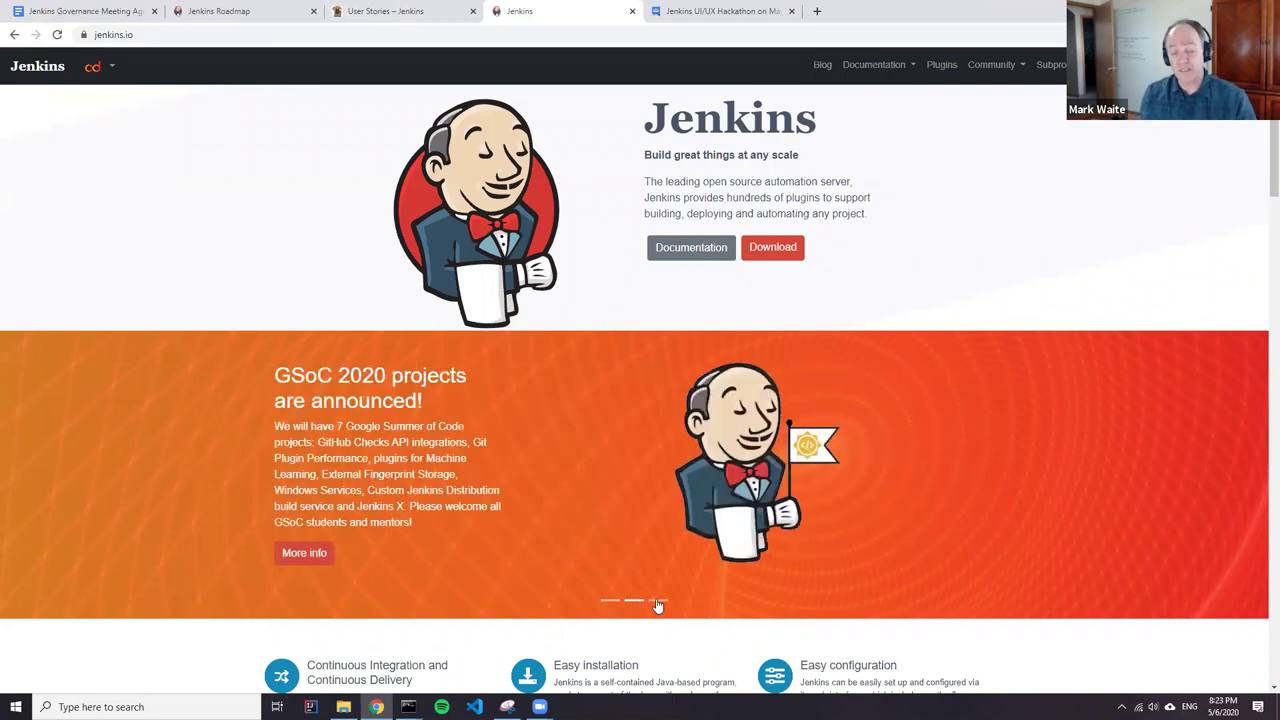
click(658, 603)
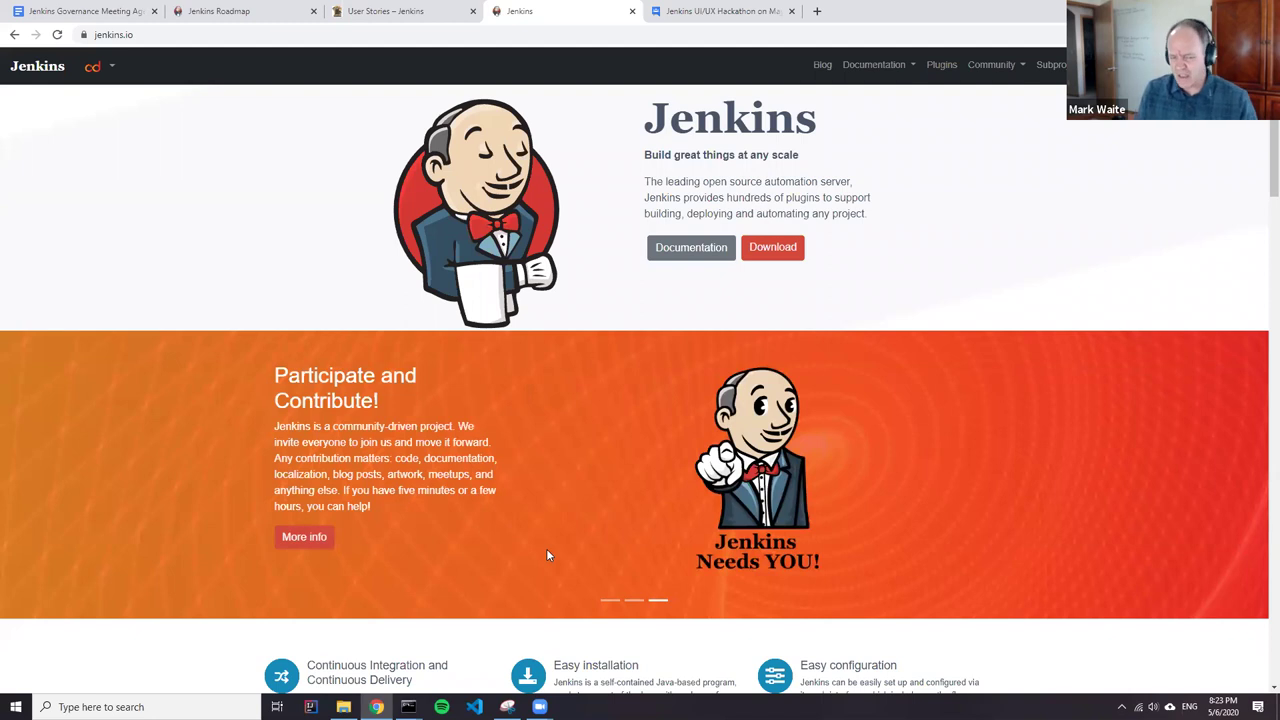
click(611, 603)
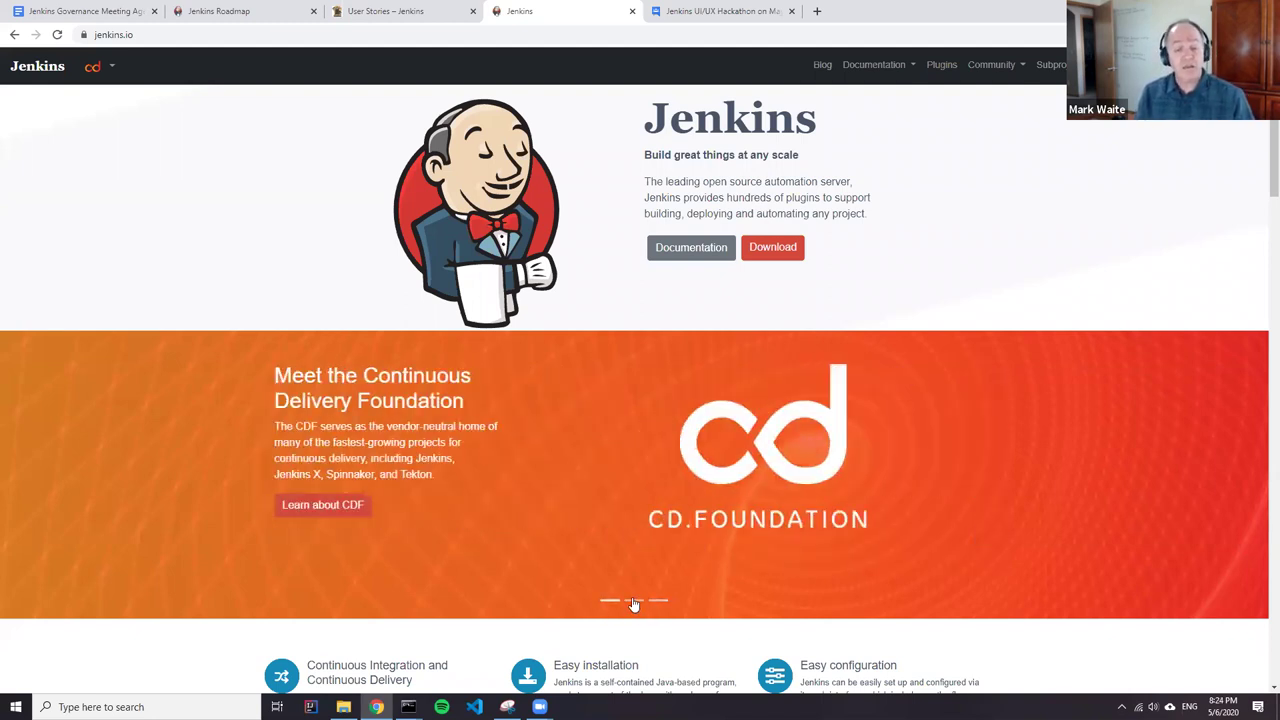
click(633, 603)
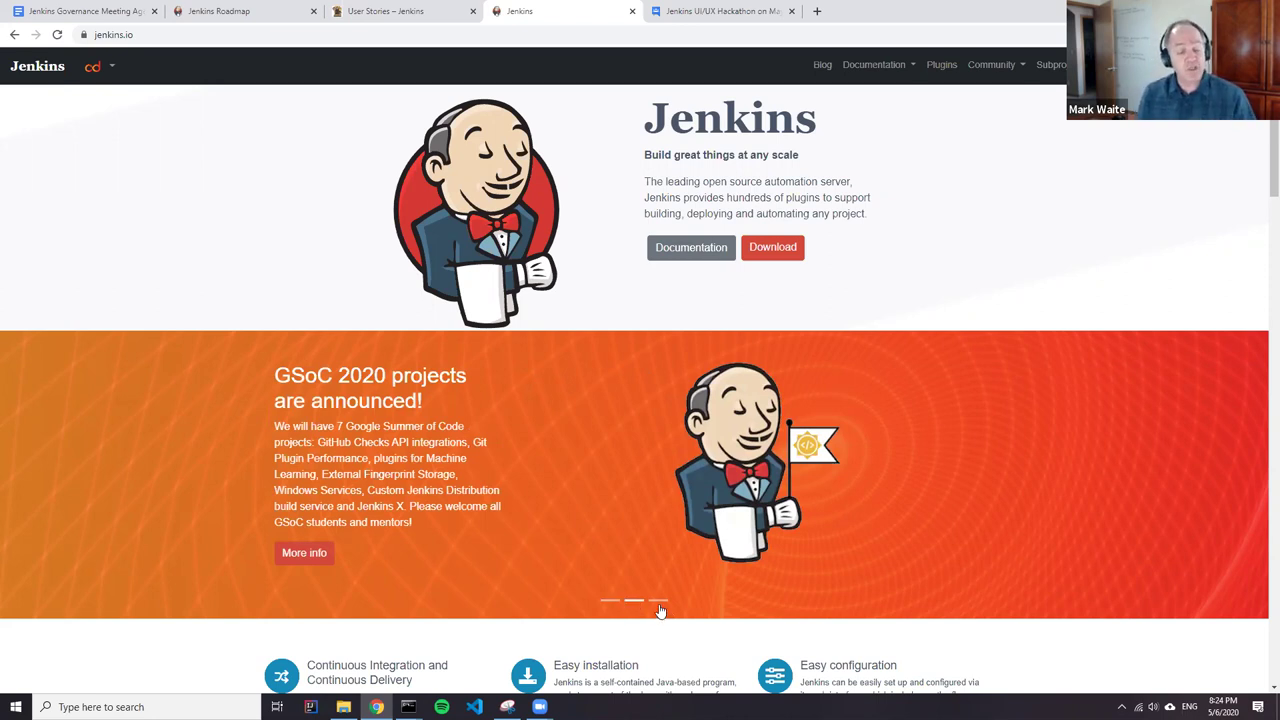
click(659, 603)
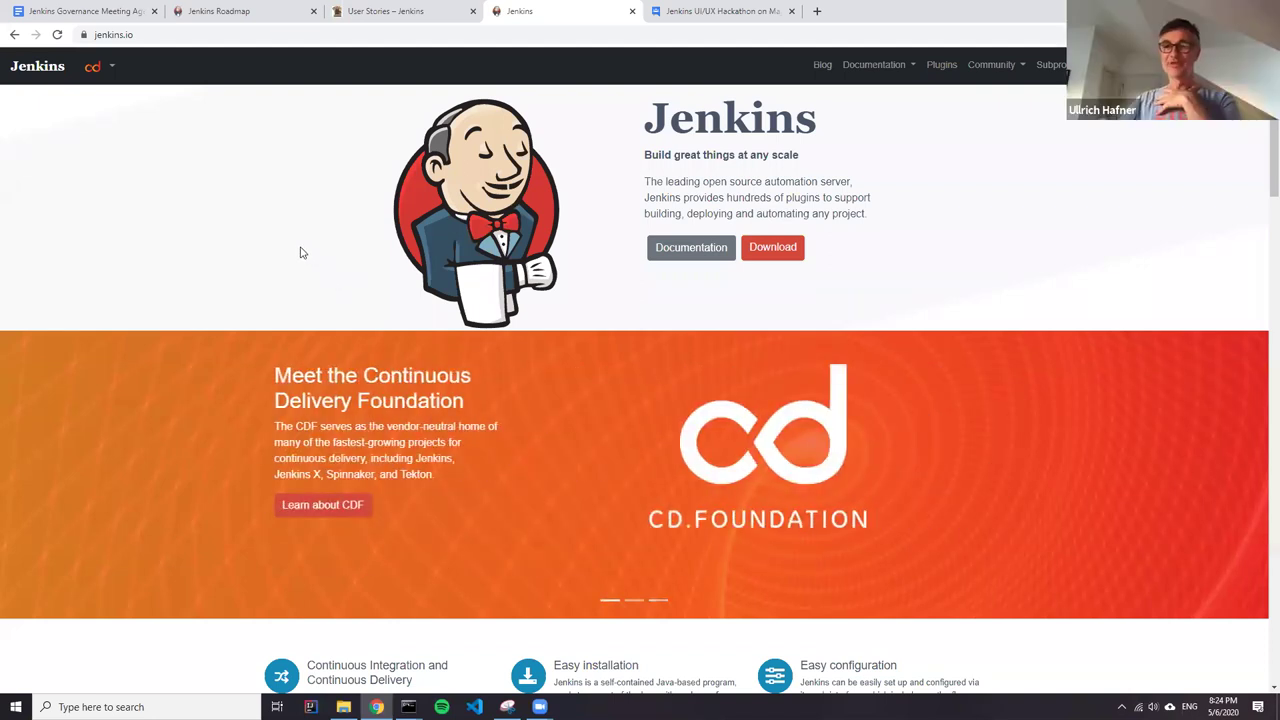
Return to the agenda document and add a Votes bullet with a nested "+1s:" bullet below the Jumbotron approval's discussion link.
key(ctrl+1)
click(353, 484)
click(729, 461)
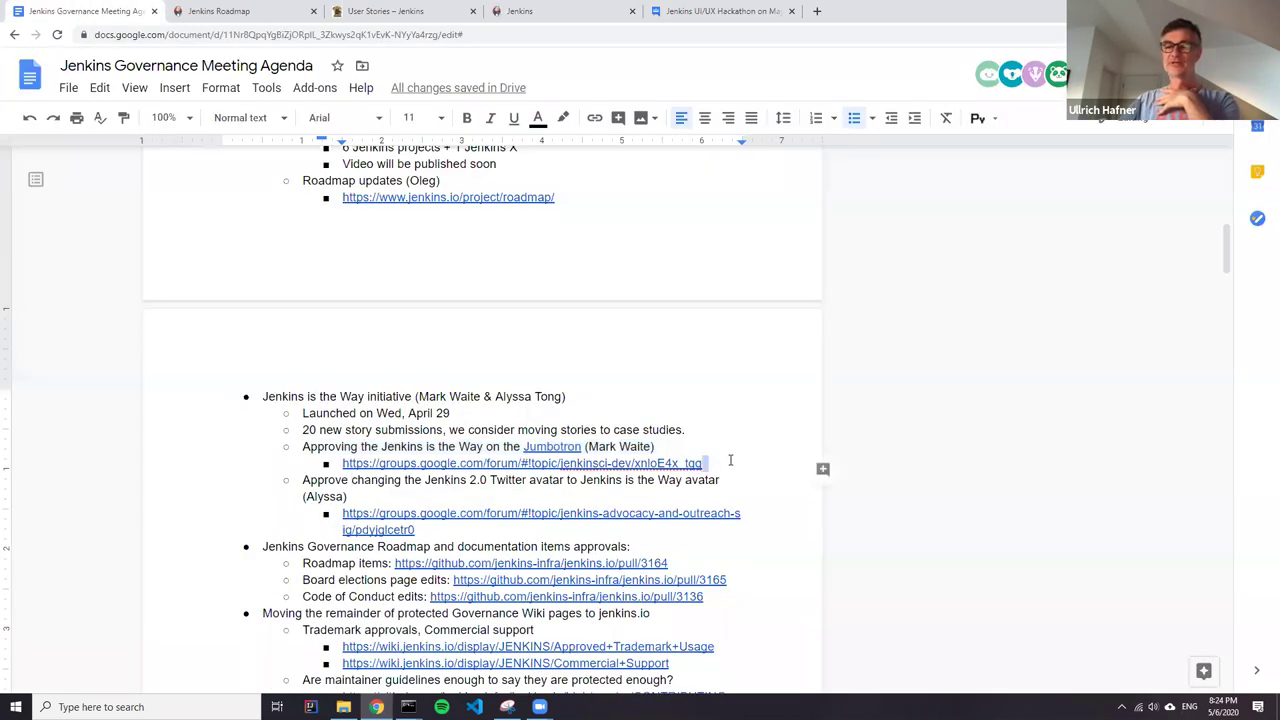
key(Return)
text(Votes")
key(Return)
key(Tab)
text(+1s: )
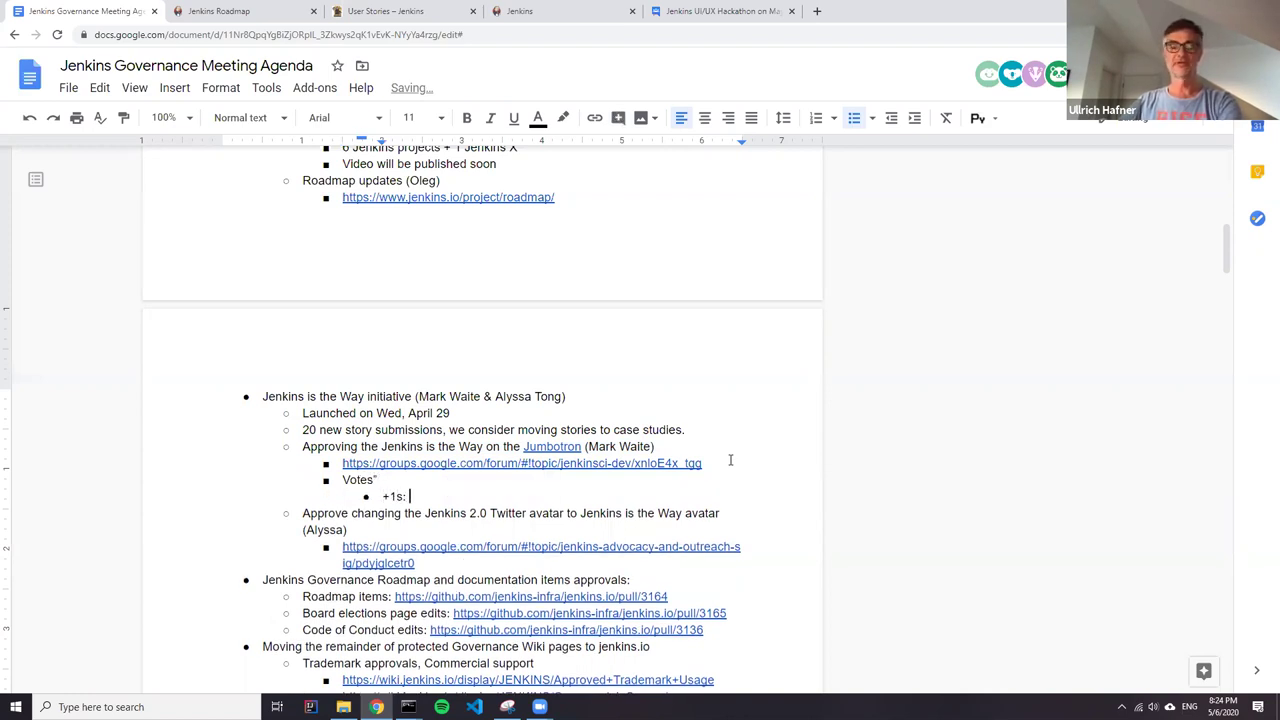
List the first names of the three attendees voting in favour on the Jumbotron approval's +1s line, separated by commas.
text(Ulli)
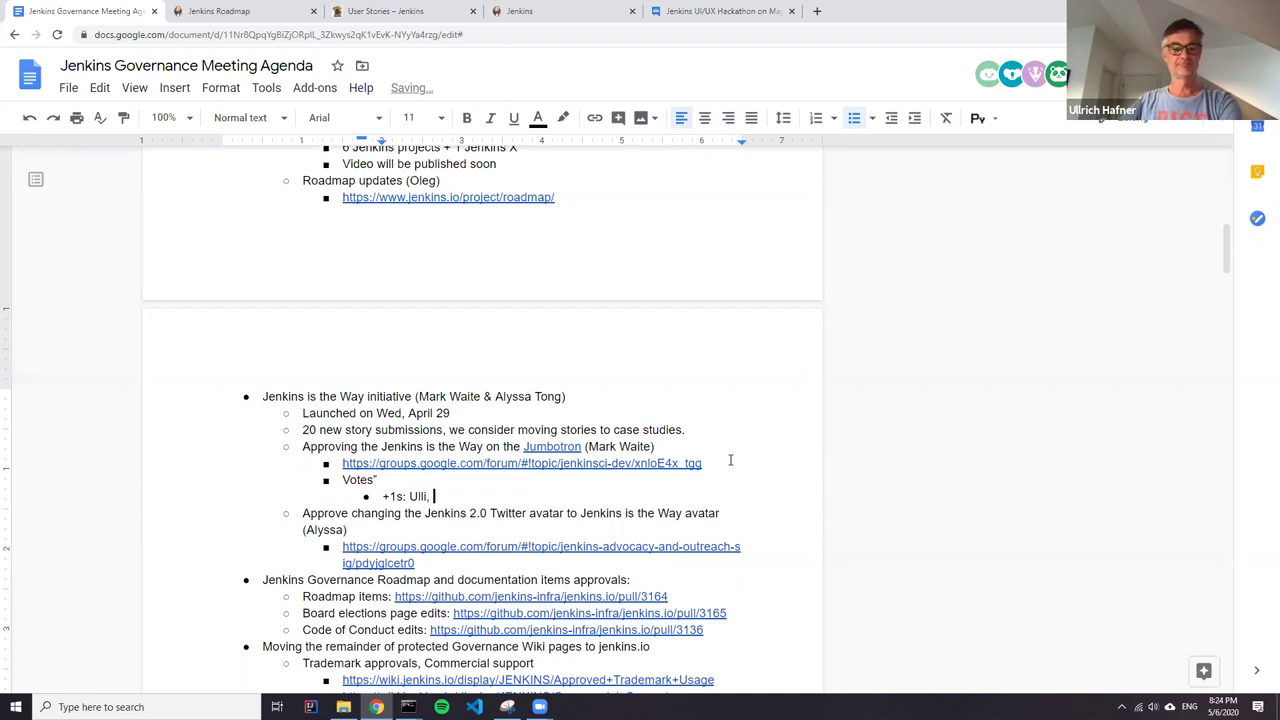
text(, )
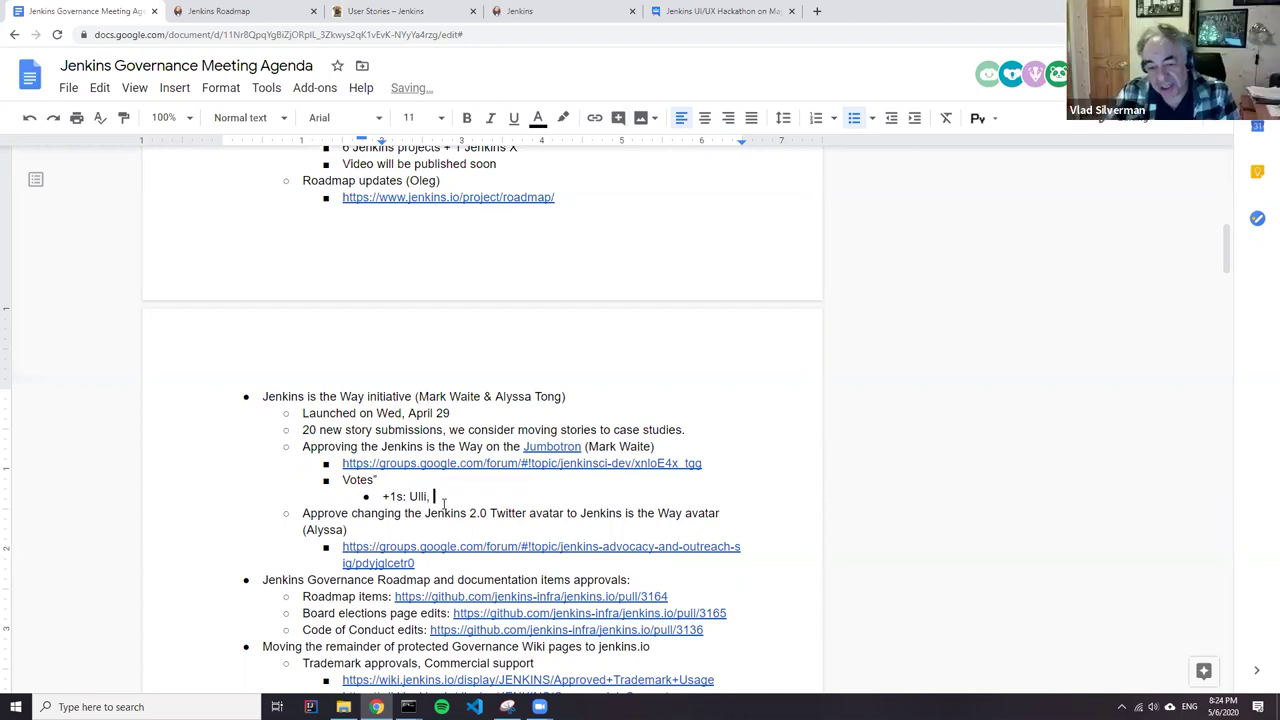
text(V)
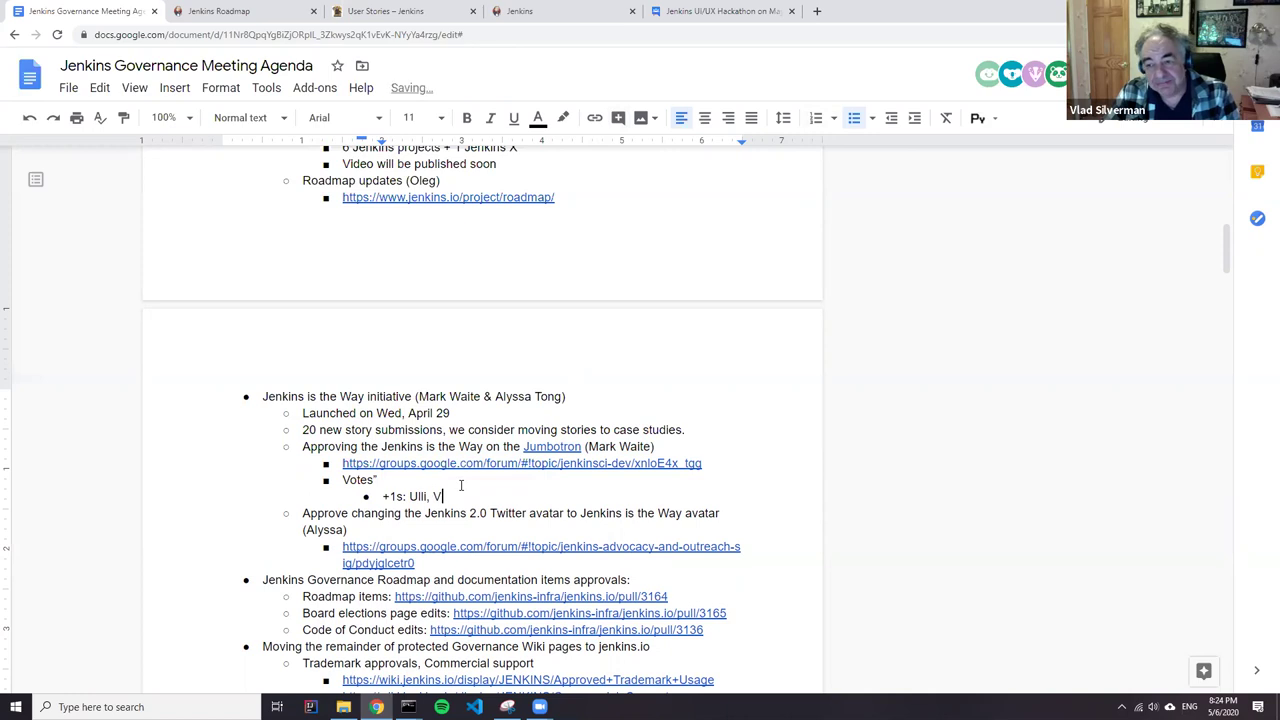
text(lad)
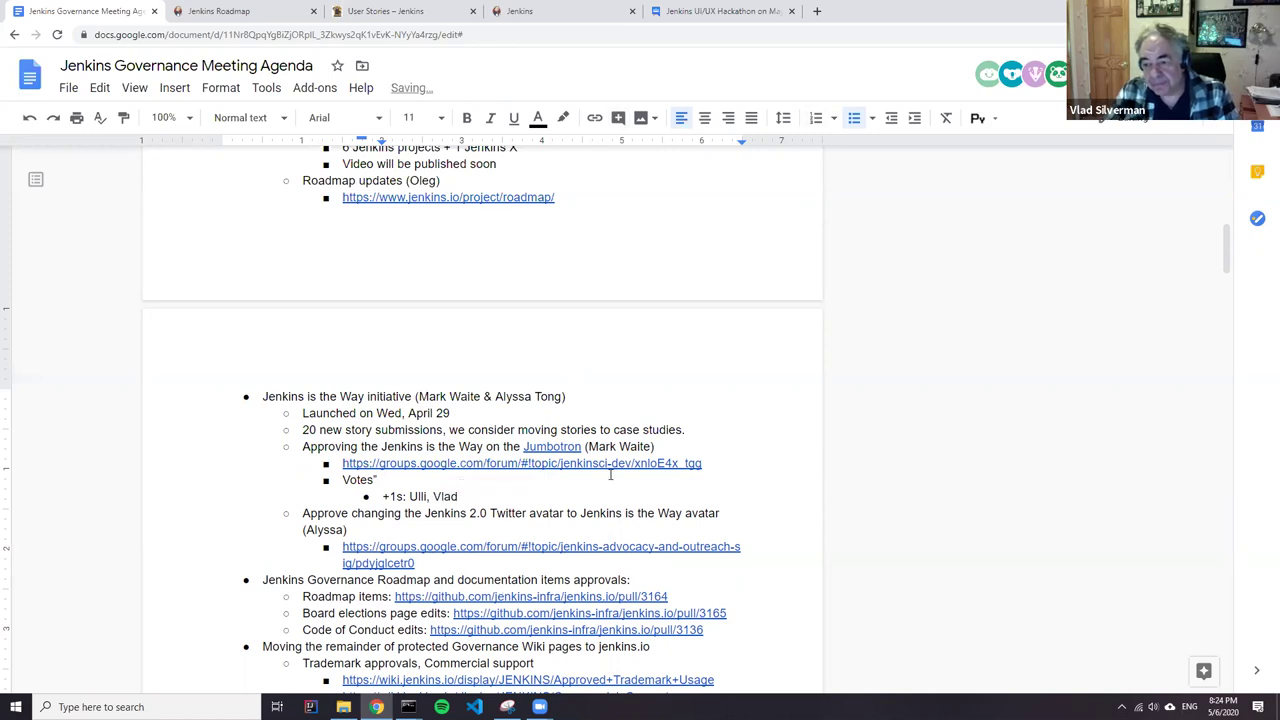
text(,)
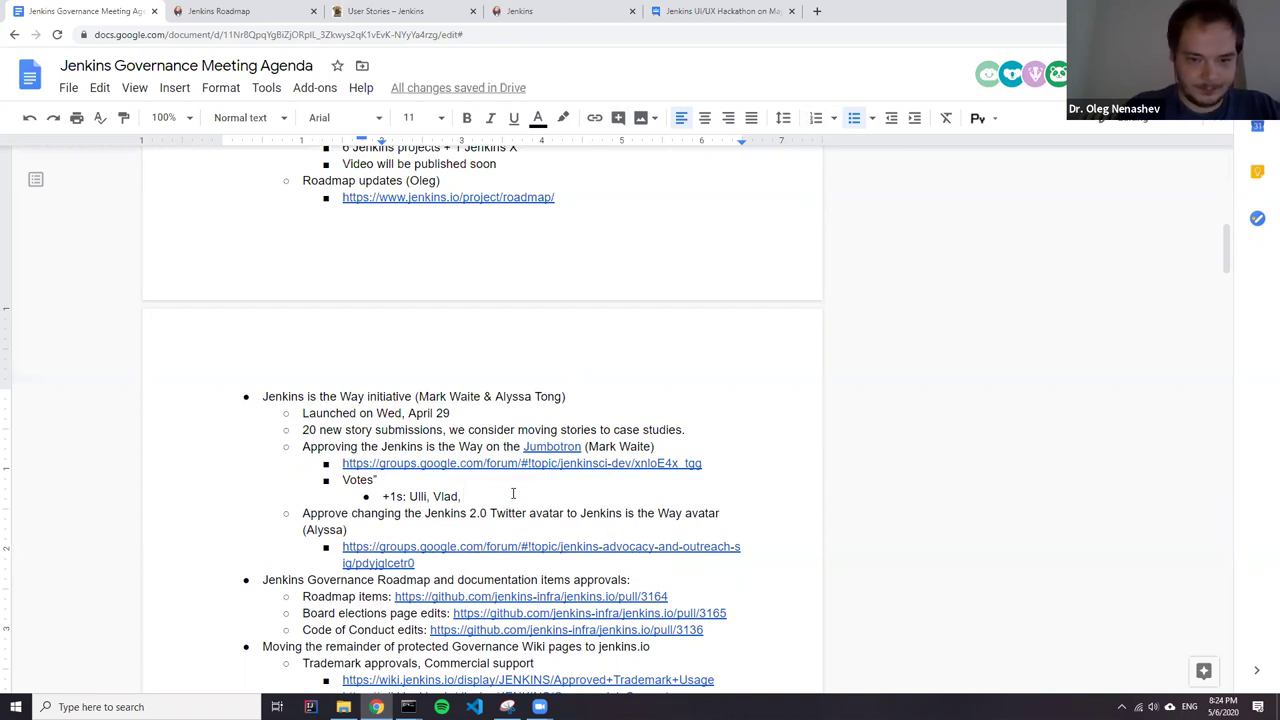
mouse_move(540, 706)
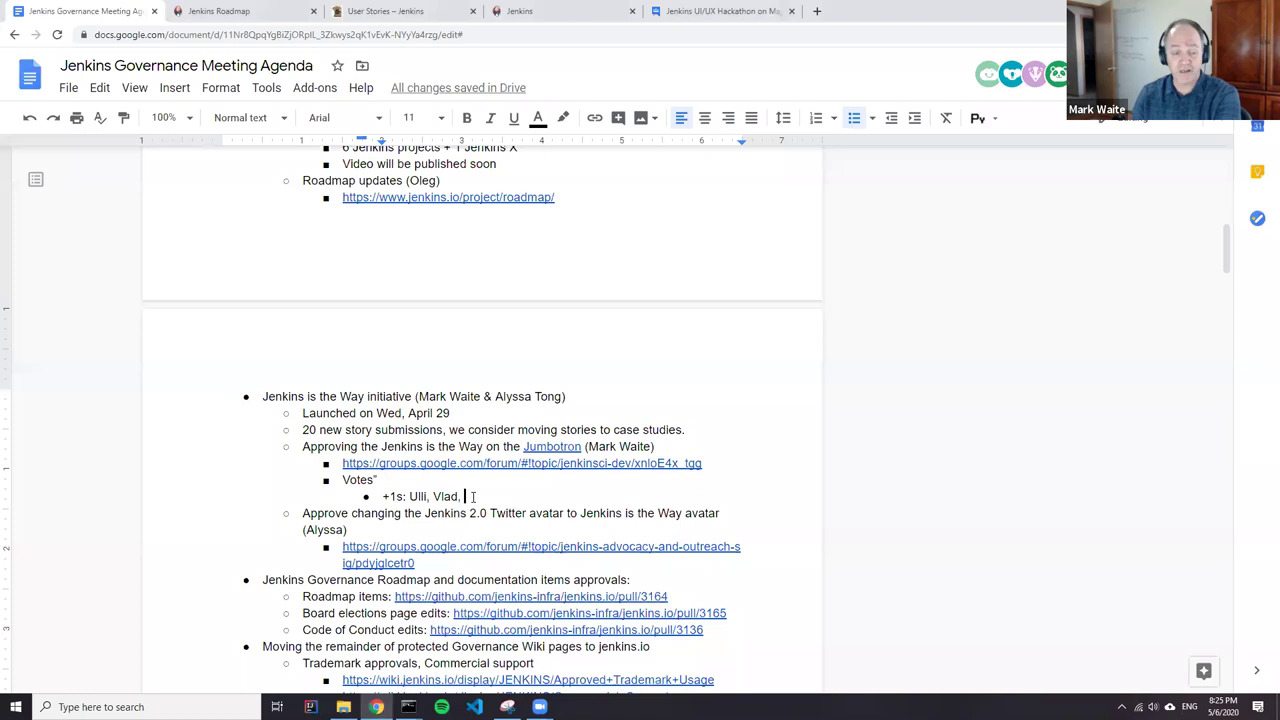
text(Mark,)
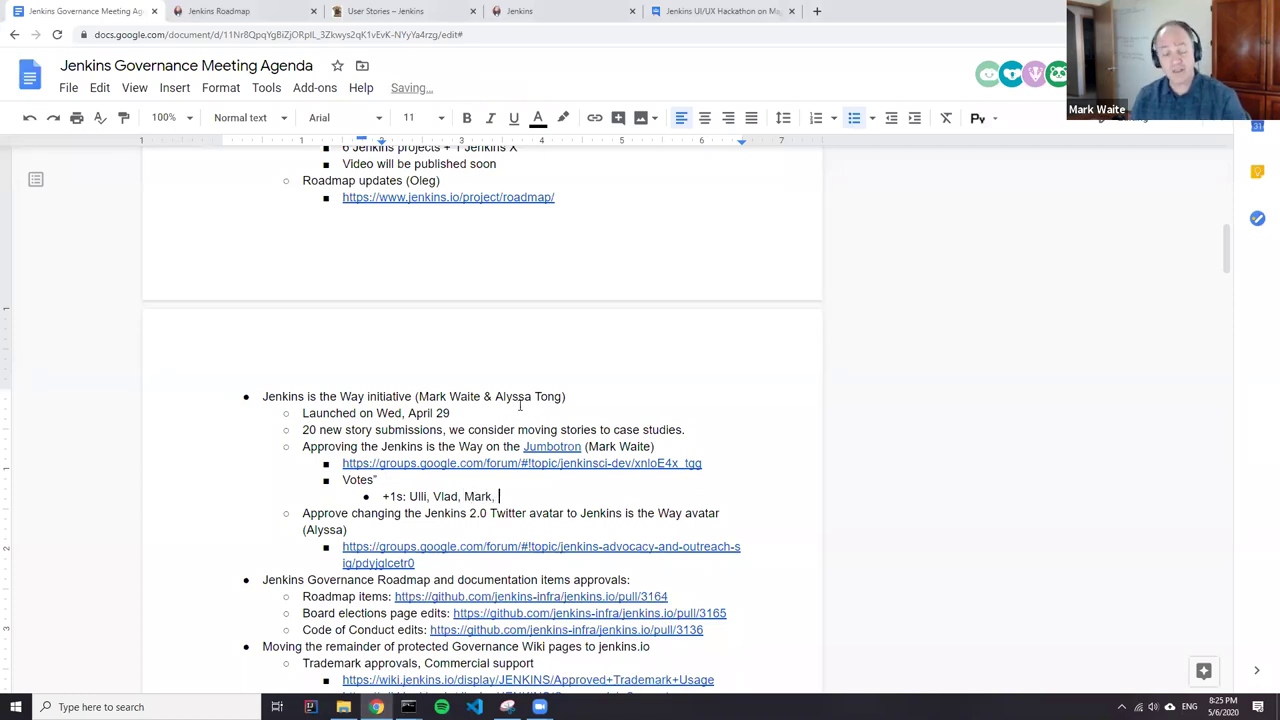
Open the Jumbotron approval's mailing list thread from the agenda and expand the replies to review the votes cast there.
click(466, 463)
click(453, 492)
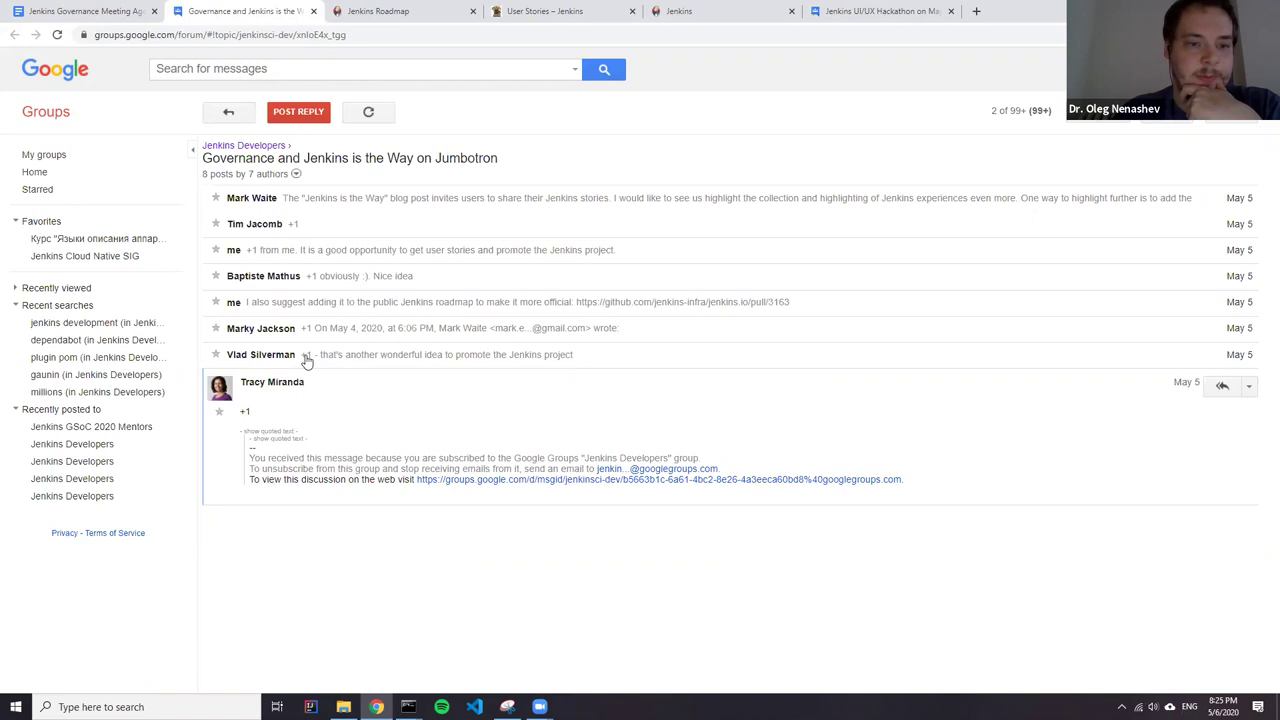
click(303, 358)
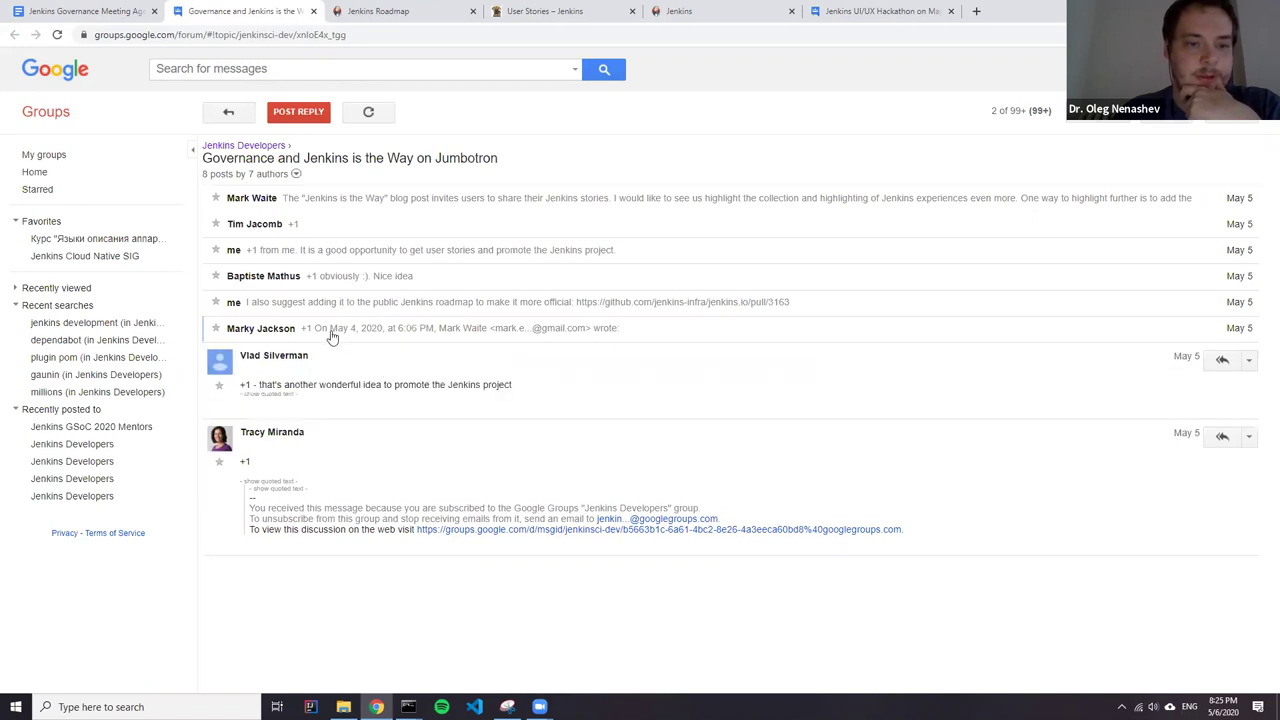
click(330, 334)
click(313, 285)
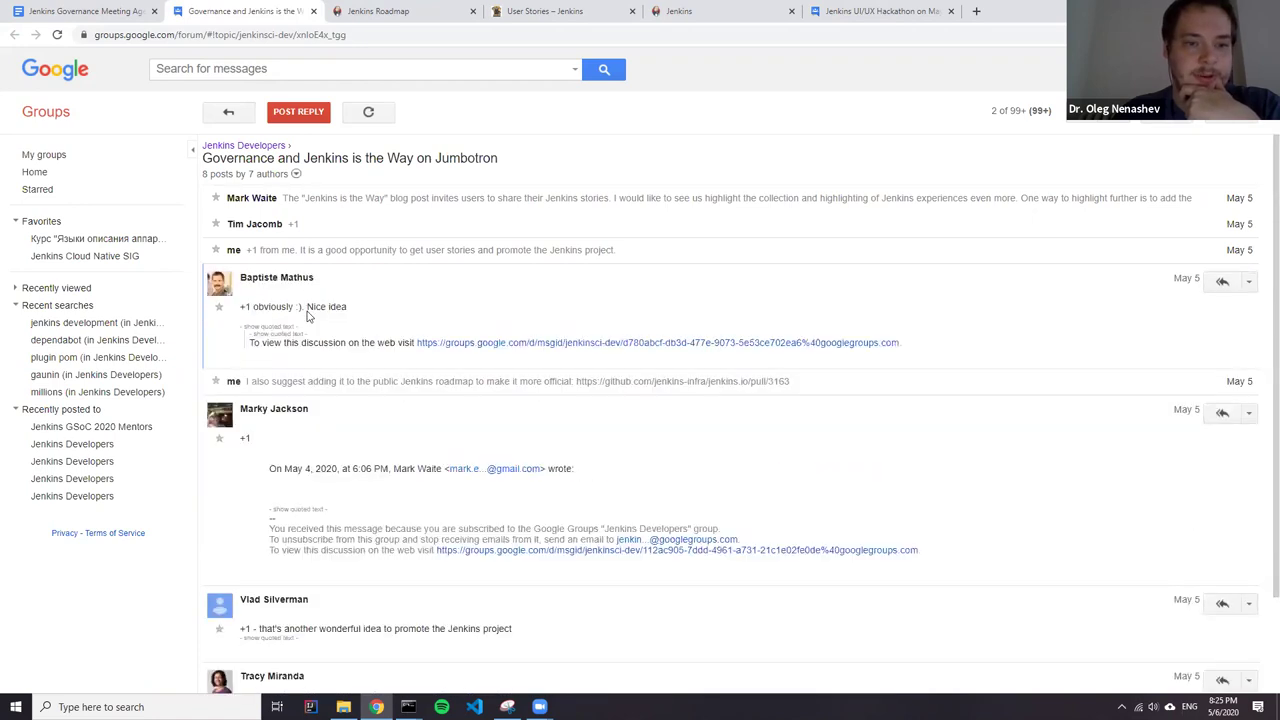
click(328, 252)
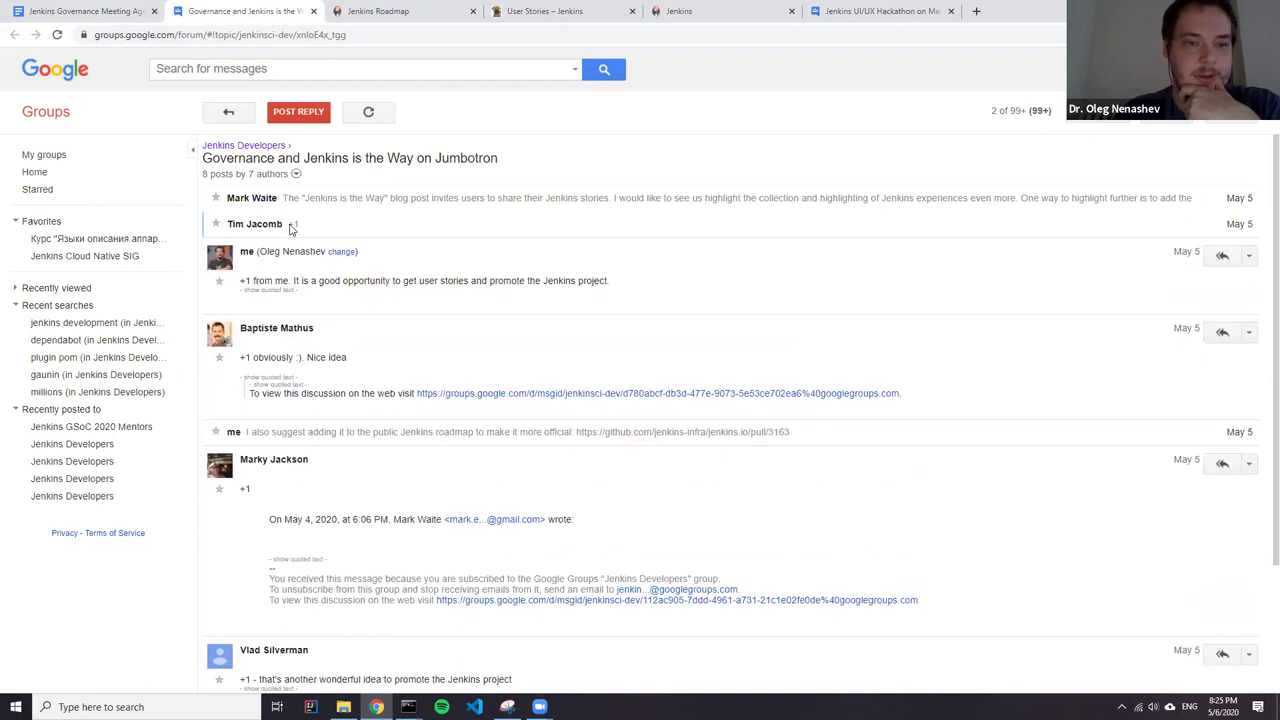
click(290, 226)
scroll(409, 392, down, 3)
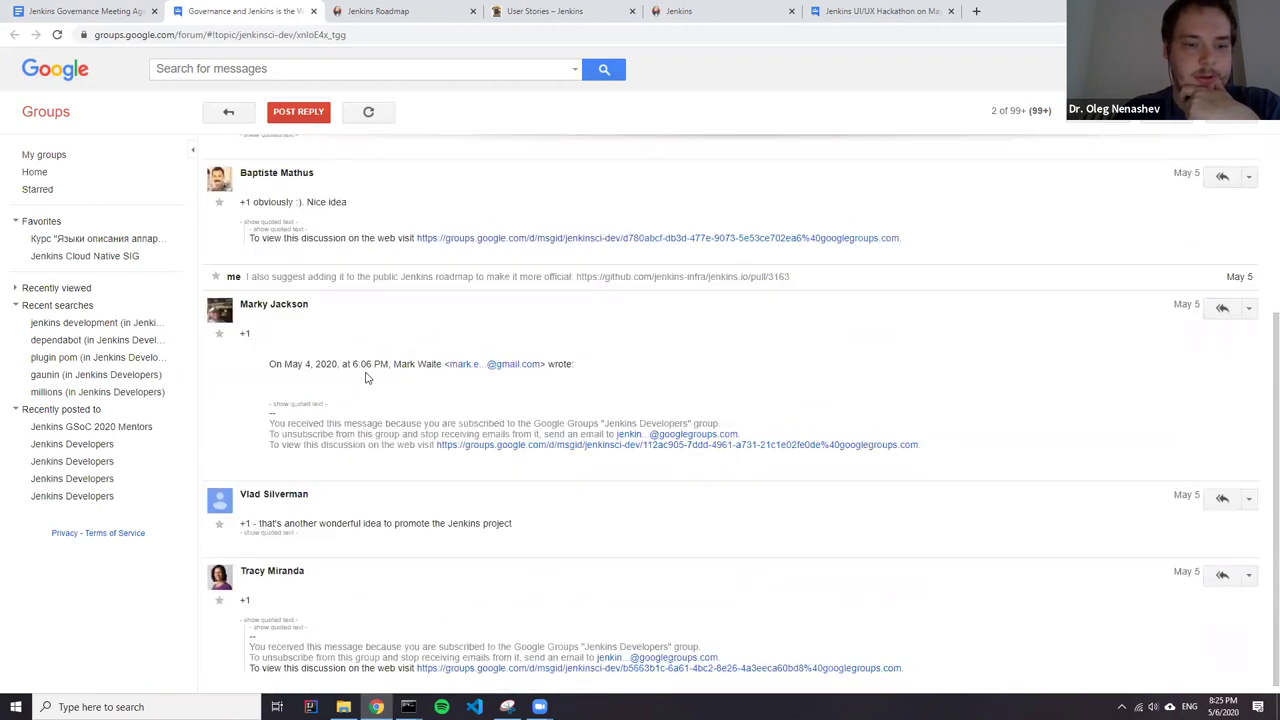
scroll(363, 414, up, 3)
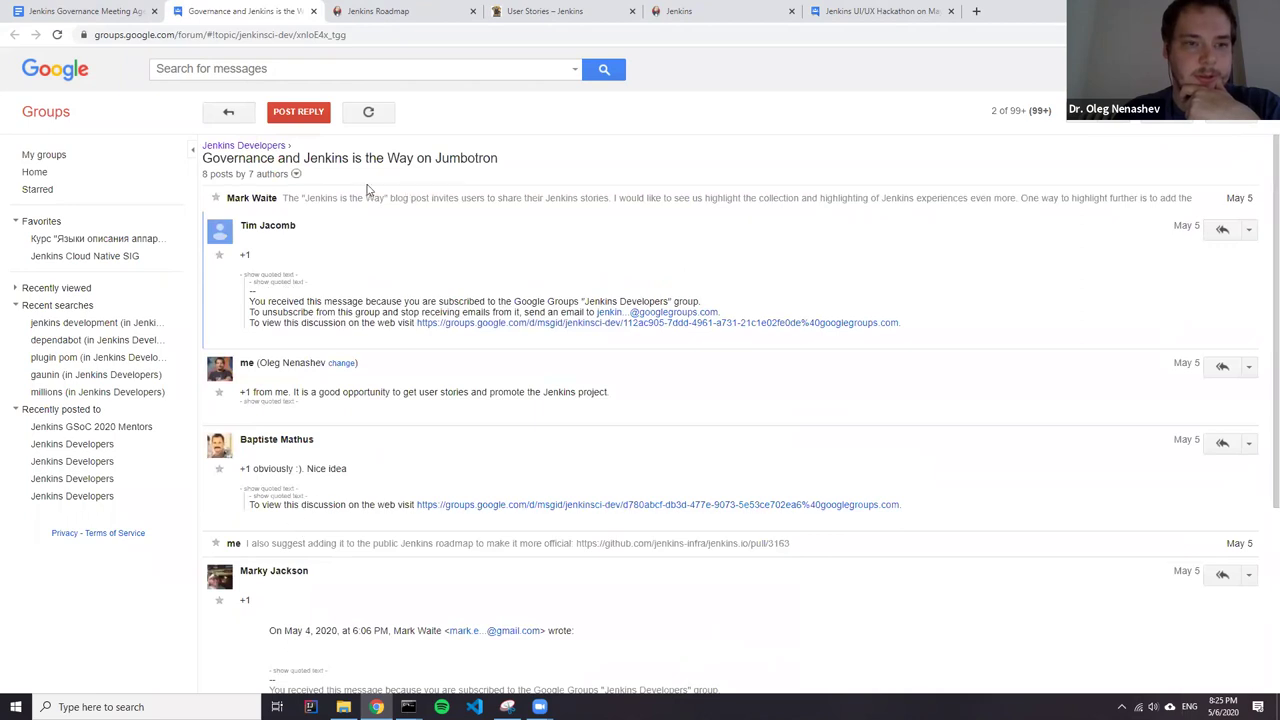
Return to the agenda and end the +1s line with "+ mailing list" in place of the trailing comma.
click(94, 10)
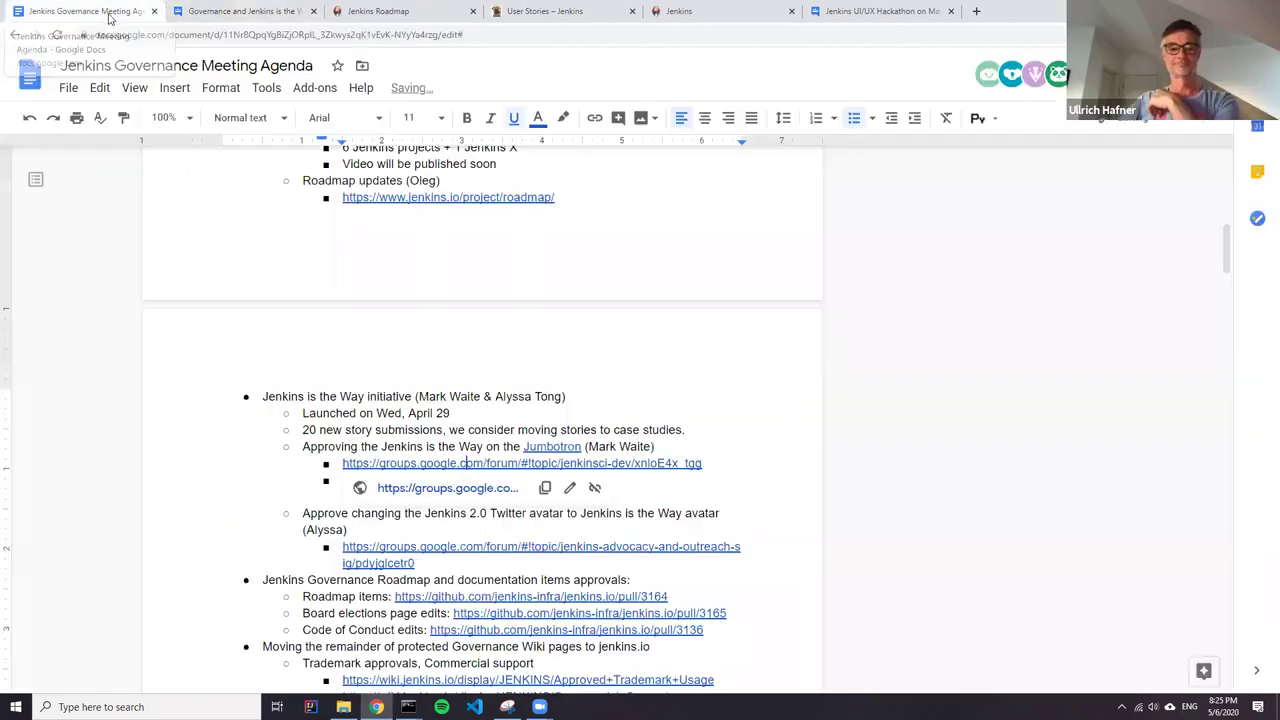
click(518, 496)
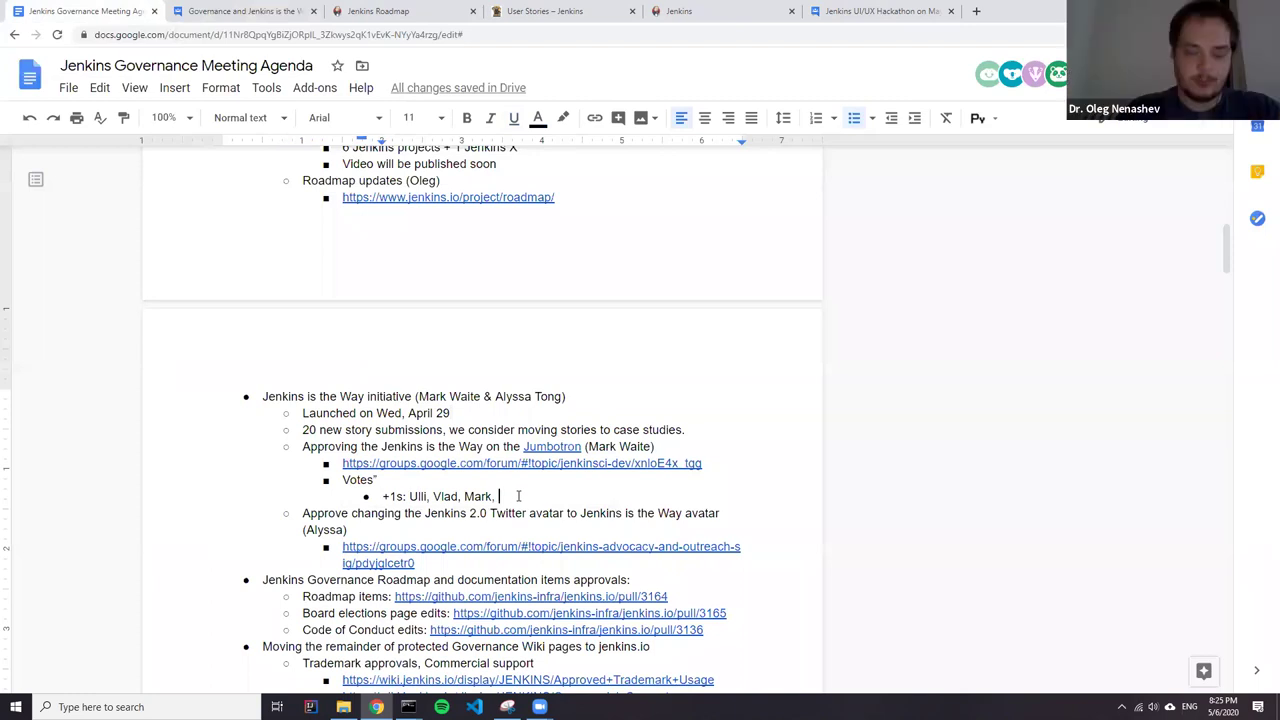
key(BackSpace)
text(+ mailing list)
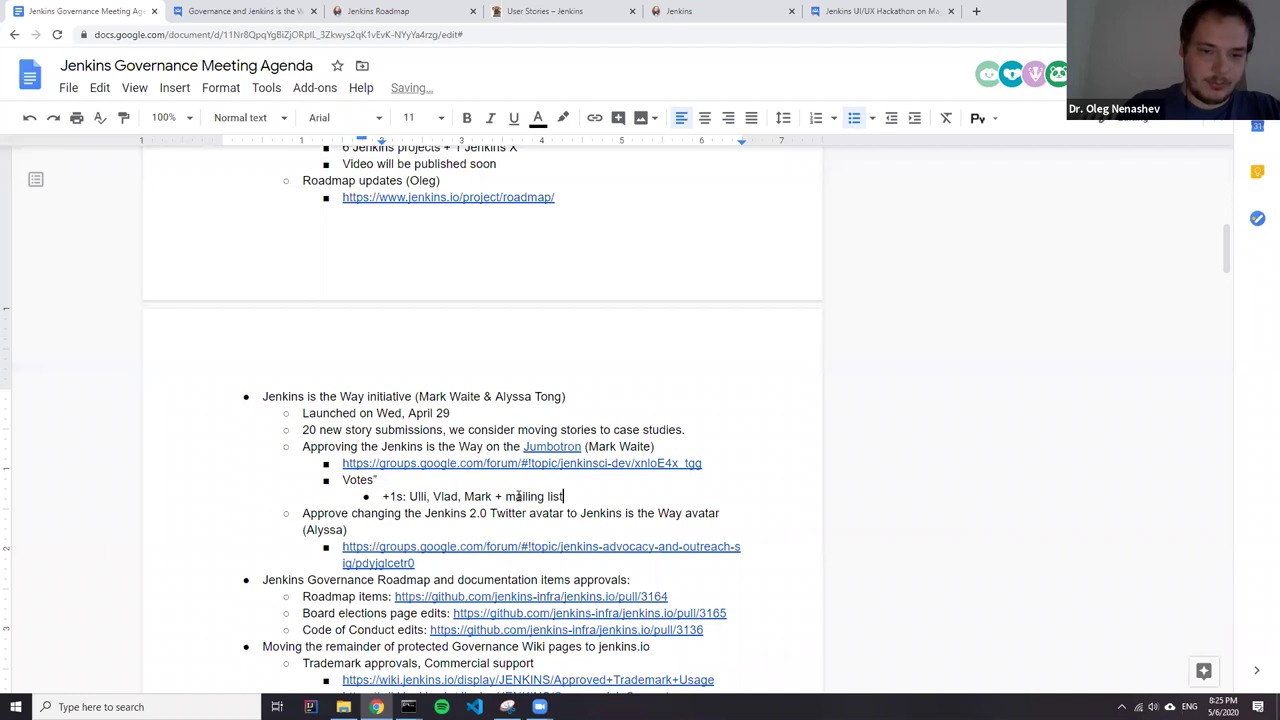
Start a new bullet below the +1s line and correct the stray quotation mark after Votes to a colon.
key(Return)
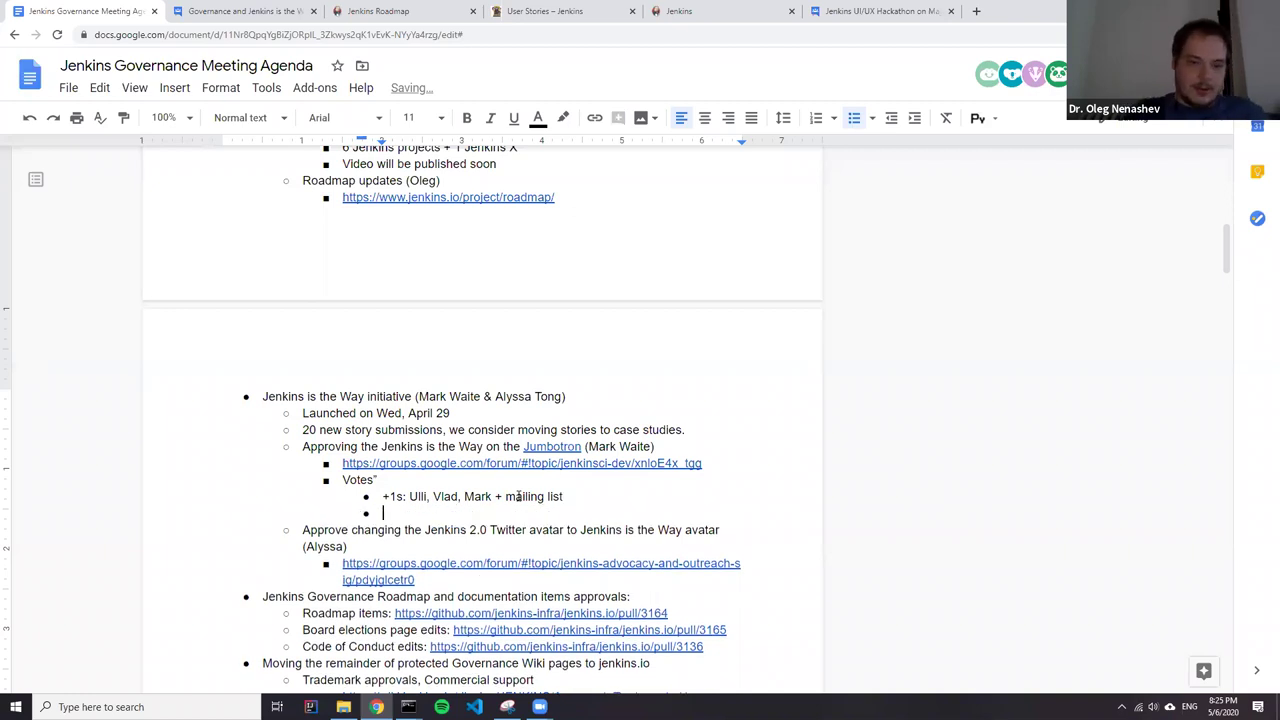
key(Up)
key(Up)
key(BackSpace)
text(:)
key(Down)
key(Down)
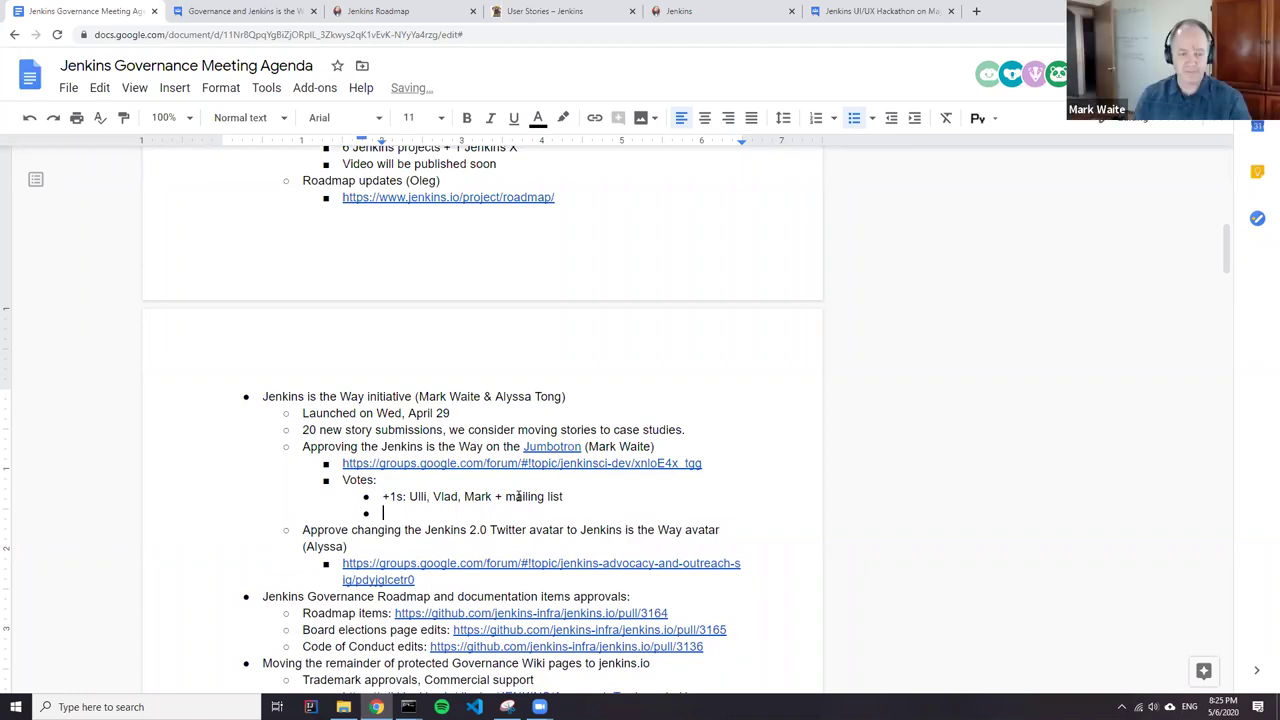
Begin the decision bullet below the +1s line with "Agreed: The", correcting the spelling of the first word.
text(Ag)
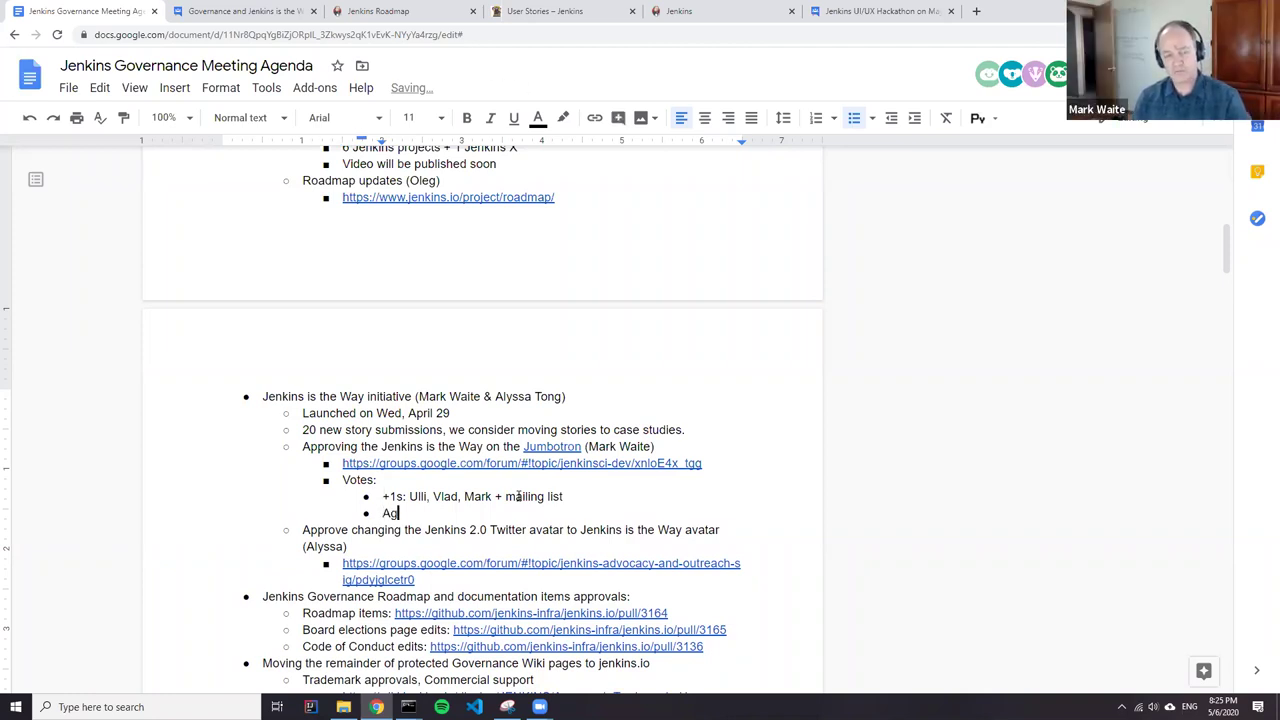
text(greed)
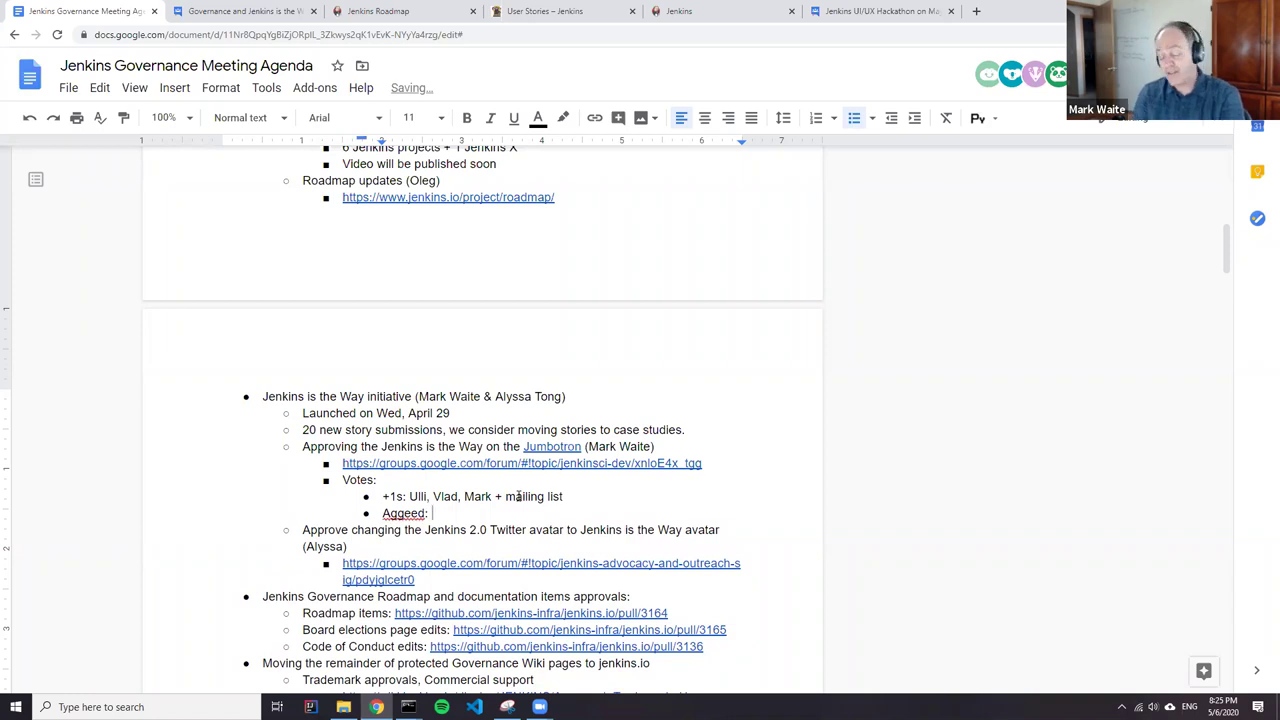
text(:)
key(Left)
key(Left)
key(Left)
key(Left)
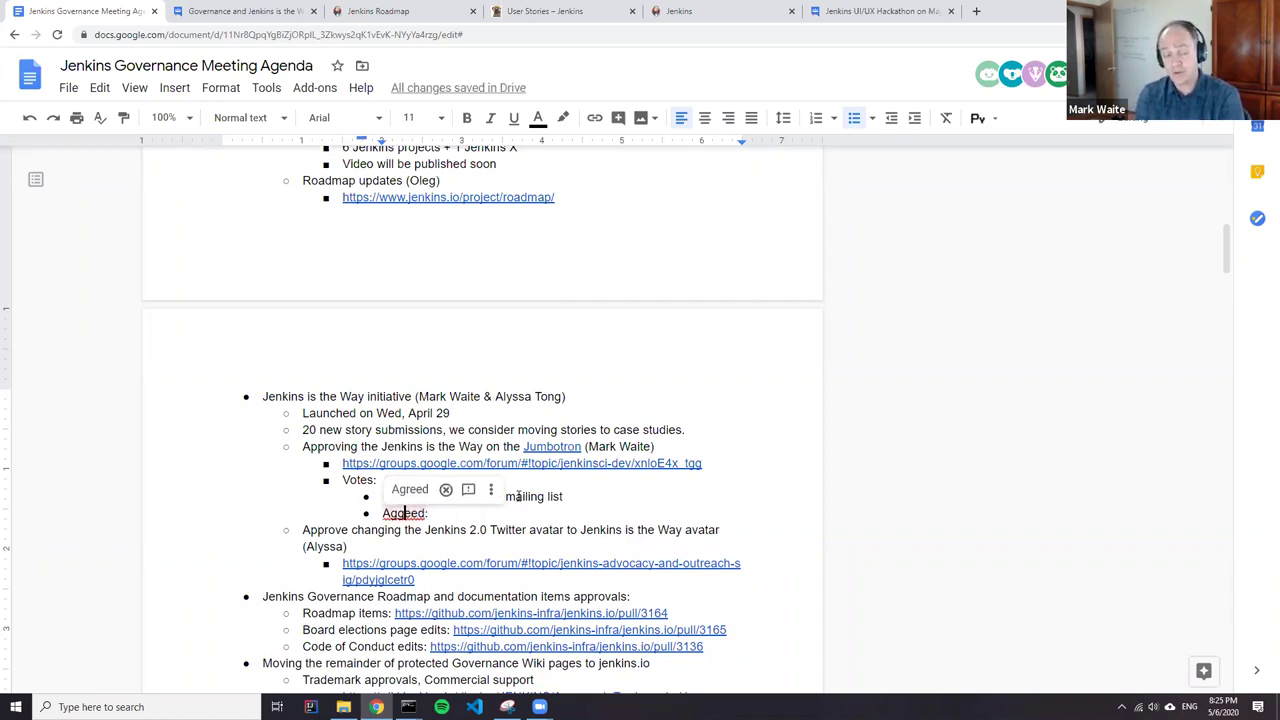
text(r)
key(End)
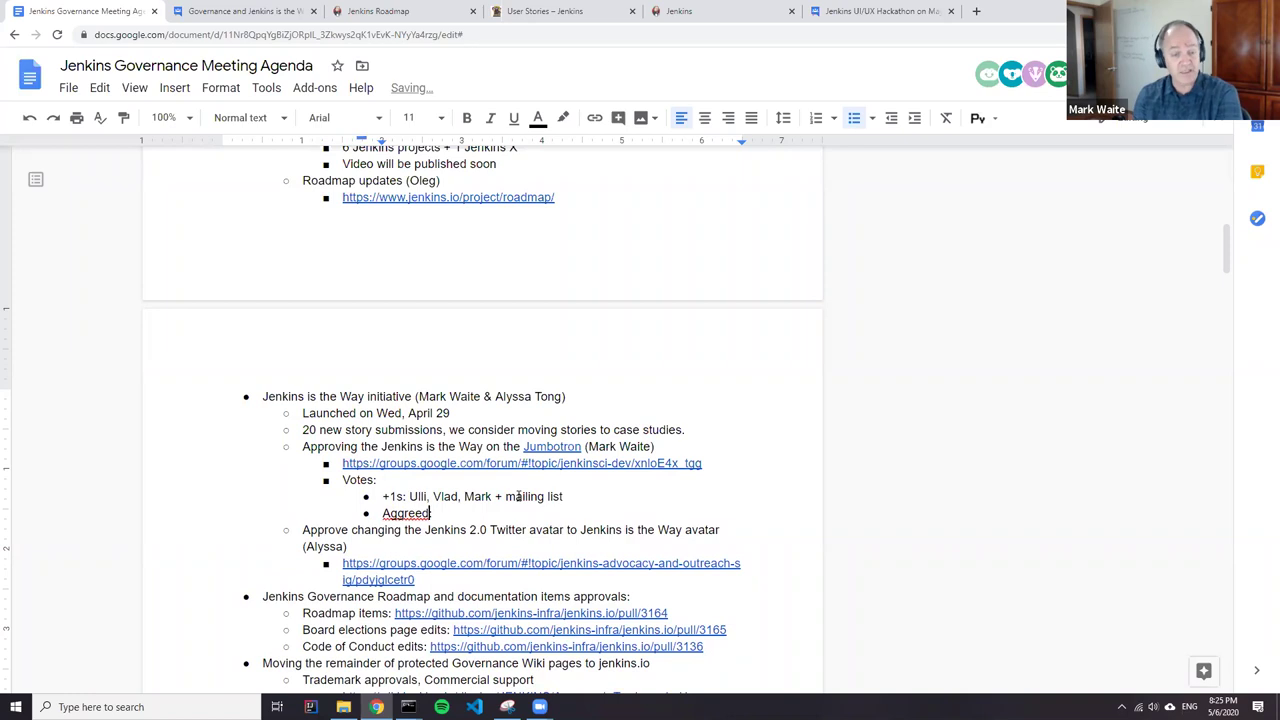
key(Left)
key(Left)
key(Left)
key(Left)
key(Left)
key(Left)
key(BackSpace)
key(End)
text(The )
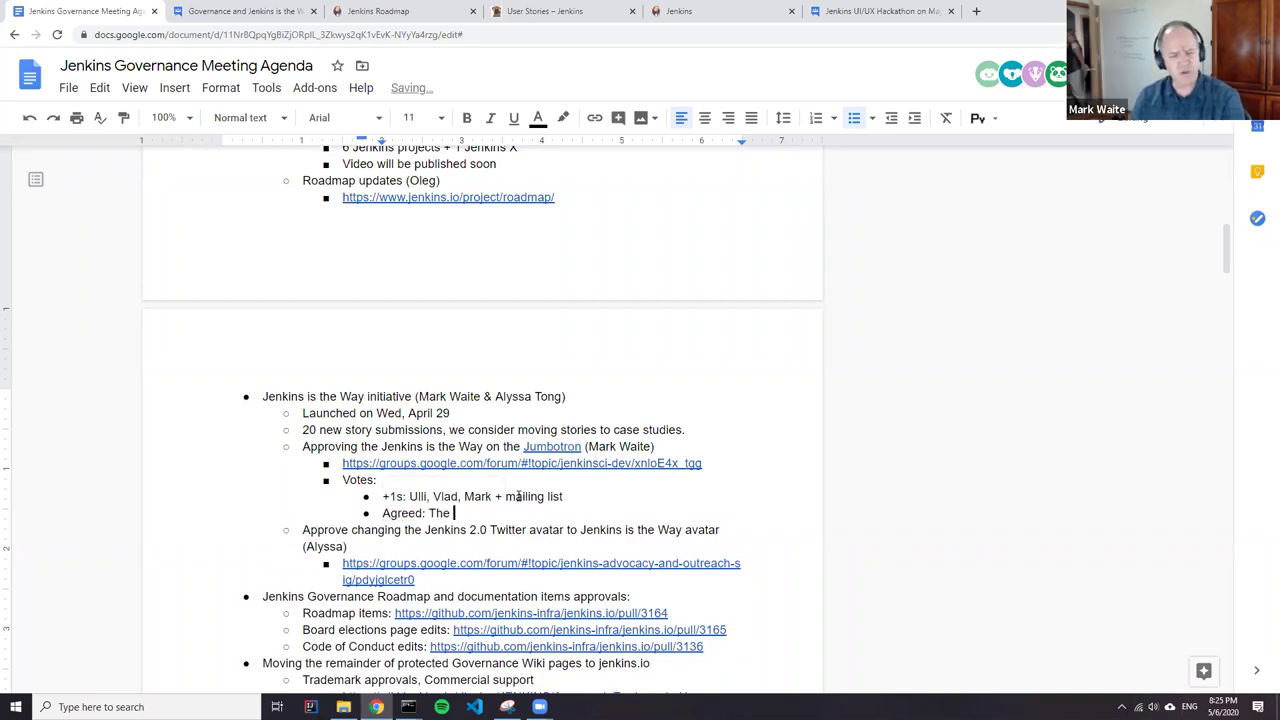
Complete the Agreed bullet under the Jumbotron votes with "pull request is approved", and replace "pull request" with "change".
text(pull request is approved)
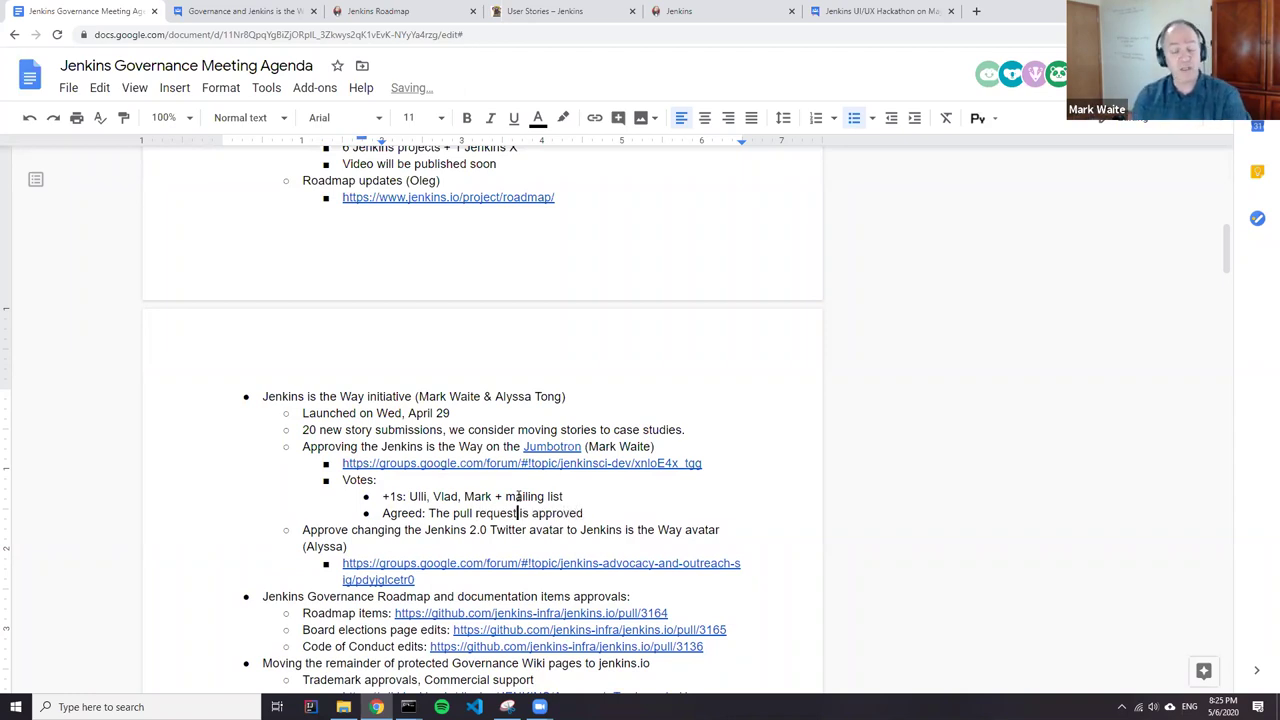
key(Left)
key(Left)
key(Left)
key(Left)
key(Left)
key(Left)
key(Left)
key(Left)
key(Left)
key(Left)
key(Left)
key(Left)
key(shift+Right)
key(shift+Right)
key(shift+Right)
key(shift+Right)
key(shift+Right)
key(shift+Right)
key(shift+Right)
key(shift+Right)
key(shift+Right)
key(shift+Right)
key(shift+Right)
key(shift+Right)
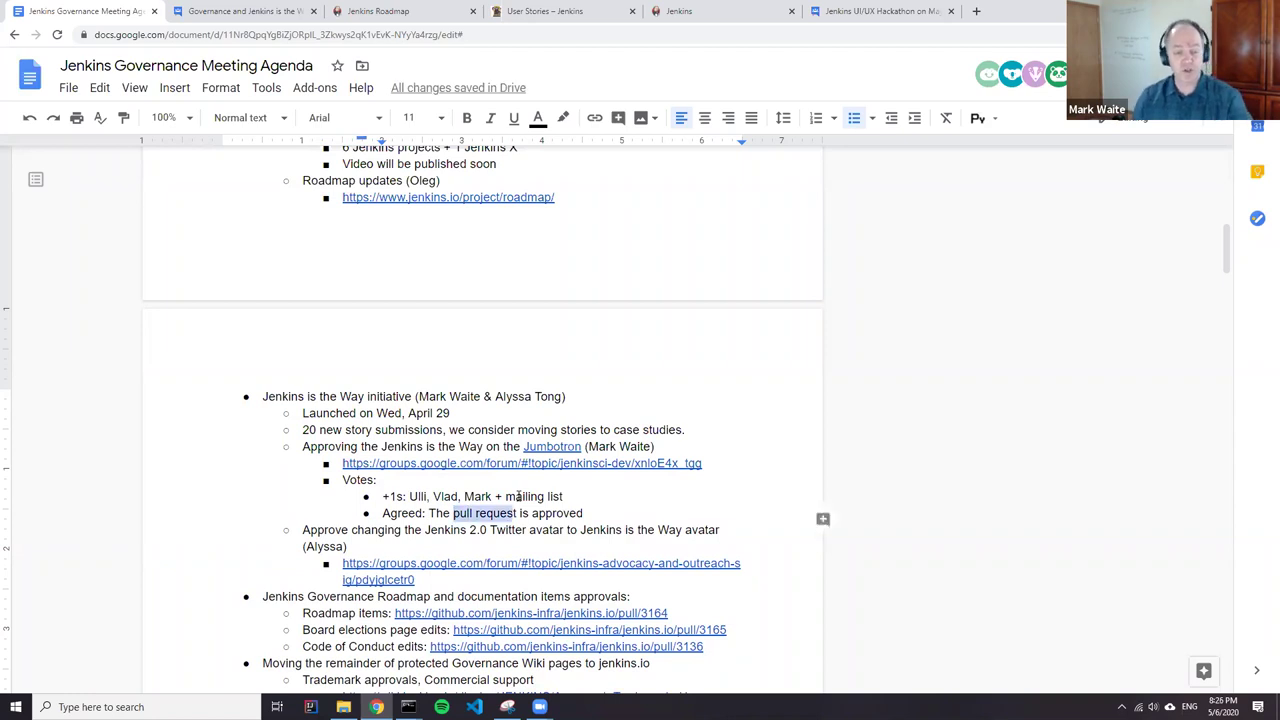
text(change)
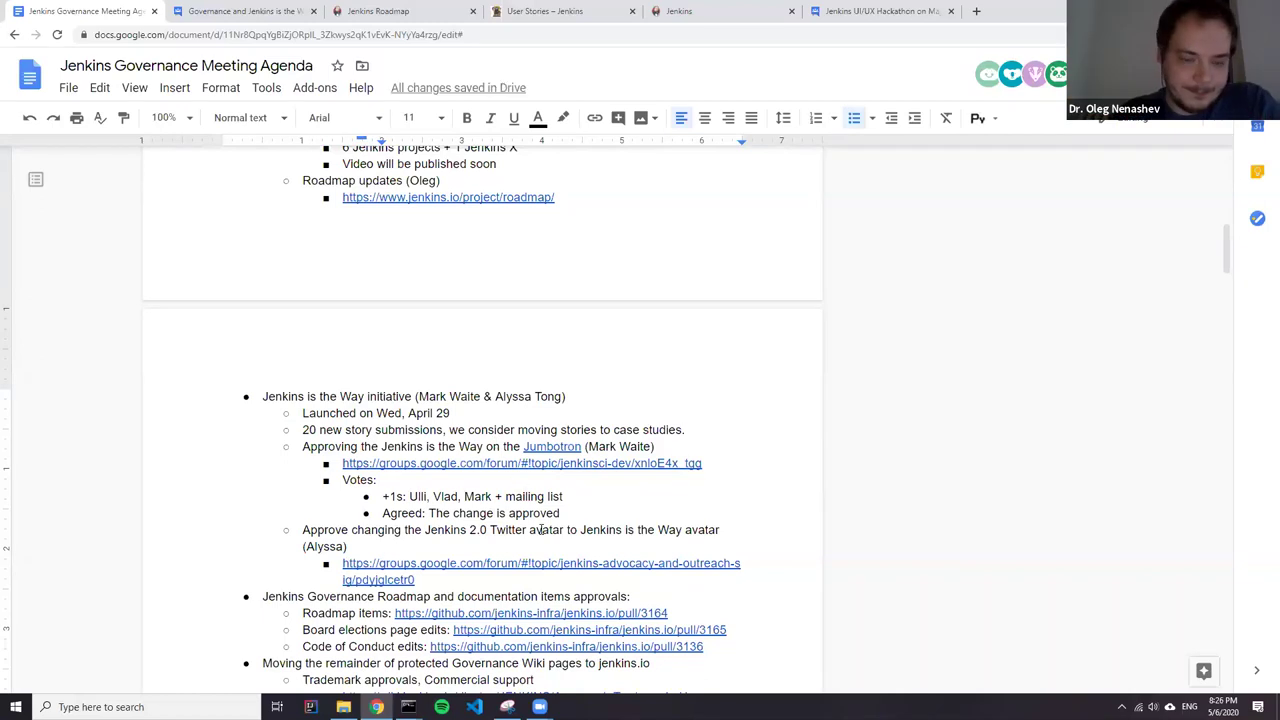
Extend the Agreed bullet with a comma, the Jumbotron item presenter's first name and "to follow-up in the pull request".
click(572, 518)
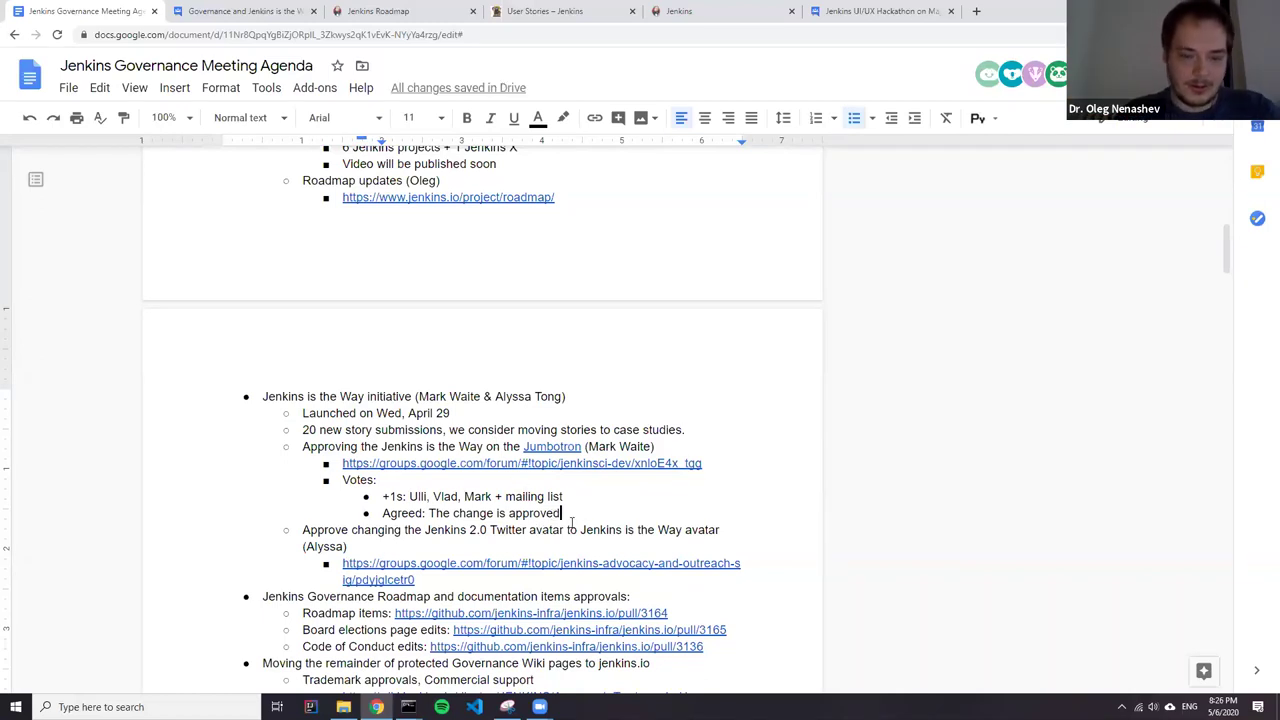
text(, Mark )
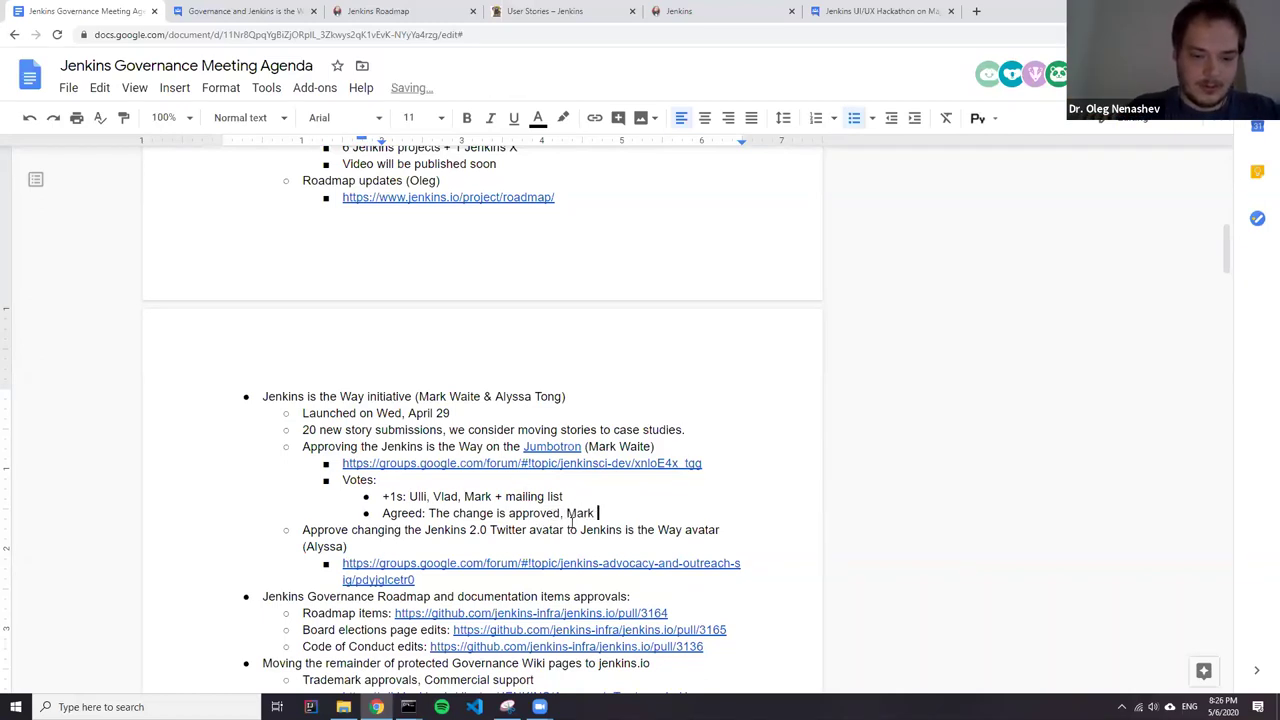
text(to follow-u)
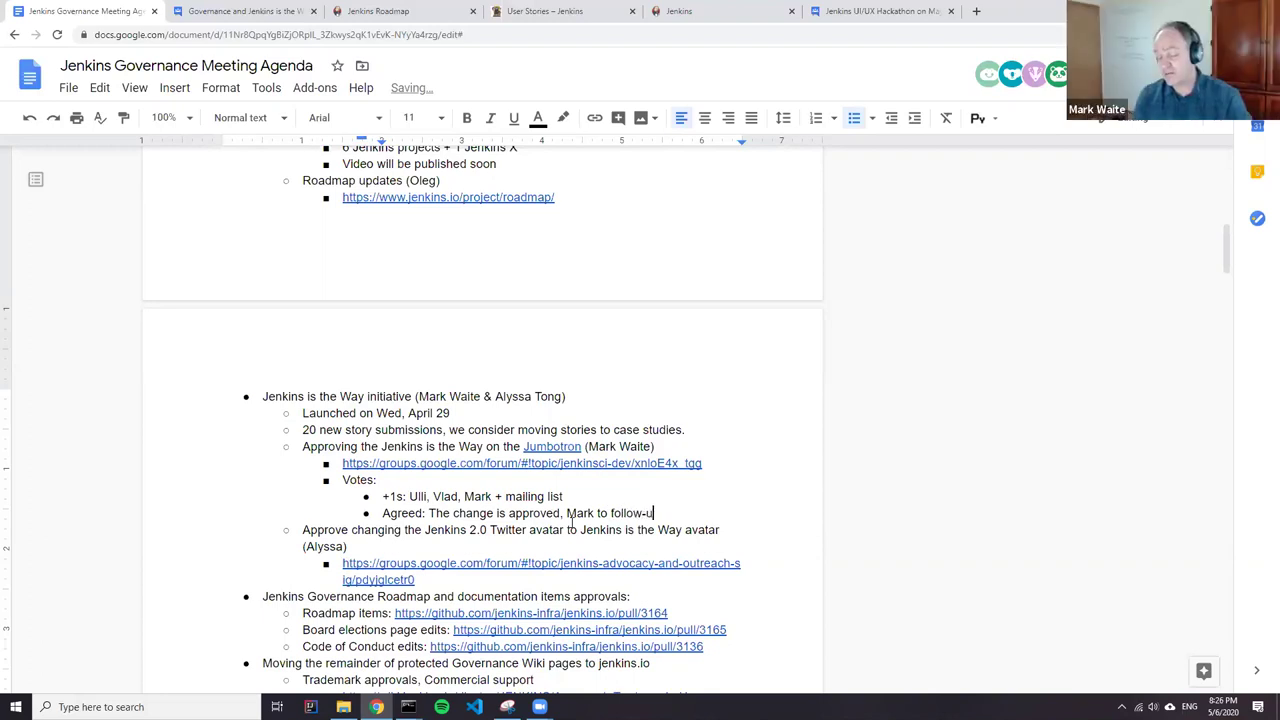
text(p in the p)
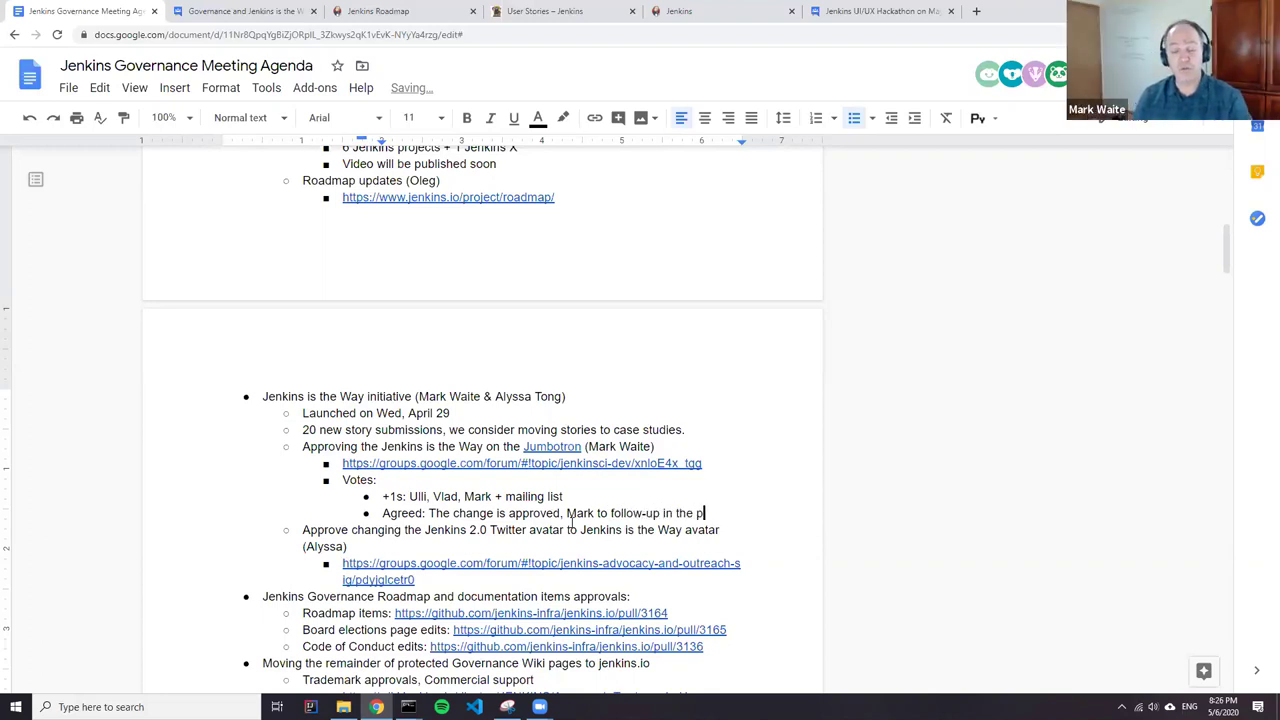
text(ull request)
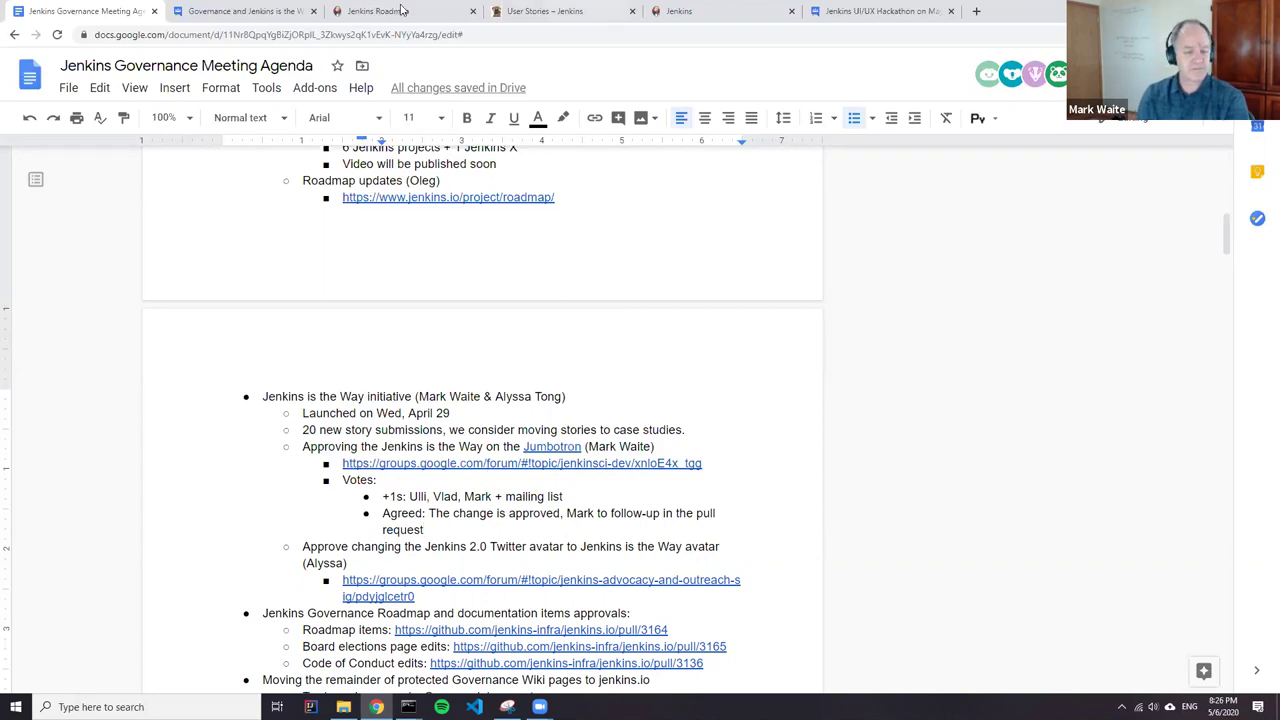
Load the GitHub repository jenkins-infra/jenkins.io in place of the Jenkins Roadmap page.
click(432, 12)
click(199, 36)
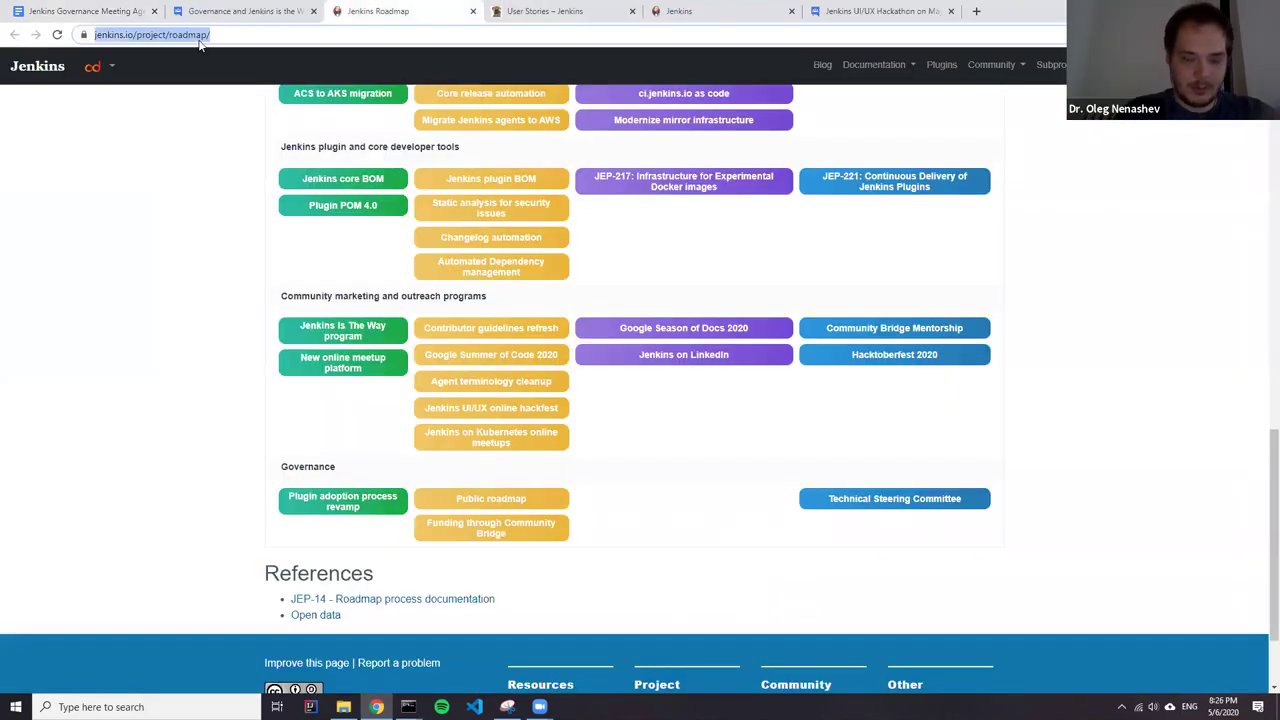
text(jenkins)
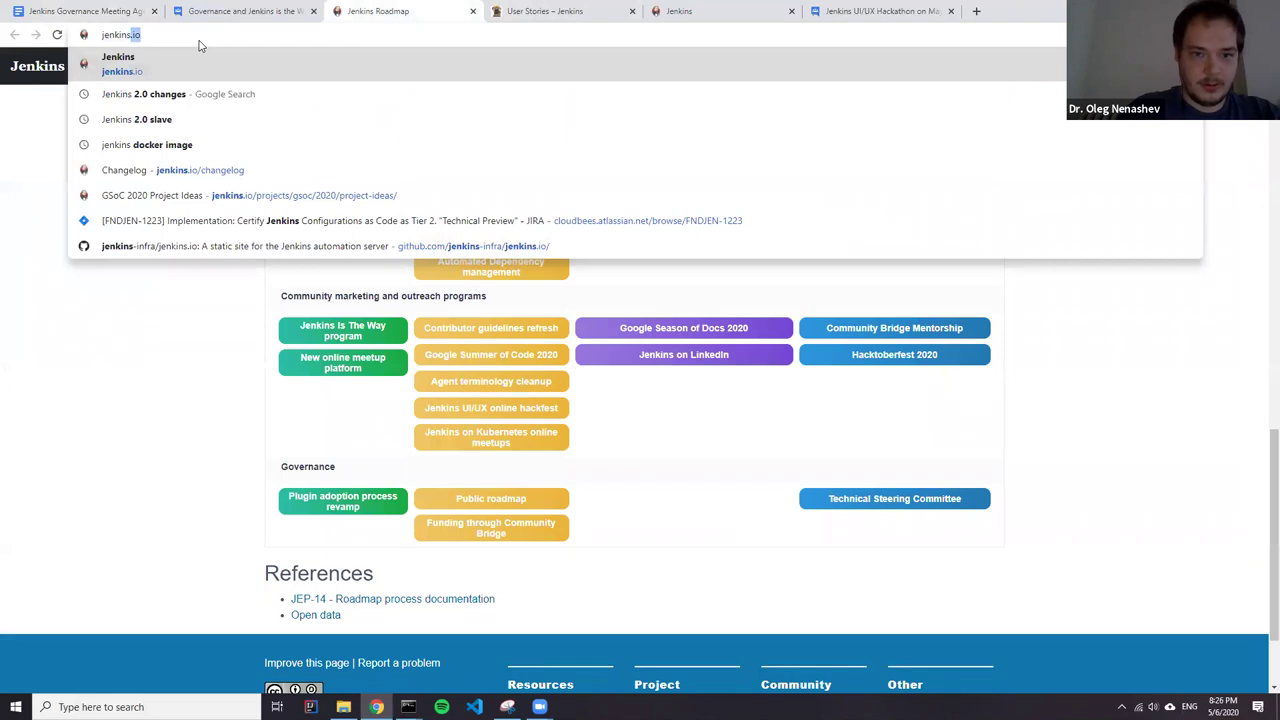
key(Down)
key(Down)
key(Down)
key(Down)
key(Down)
key(Down)
key(Down)
key(Return)
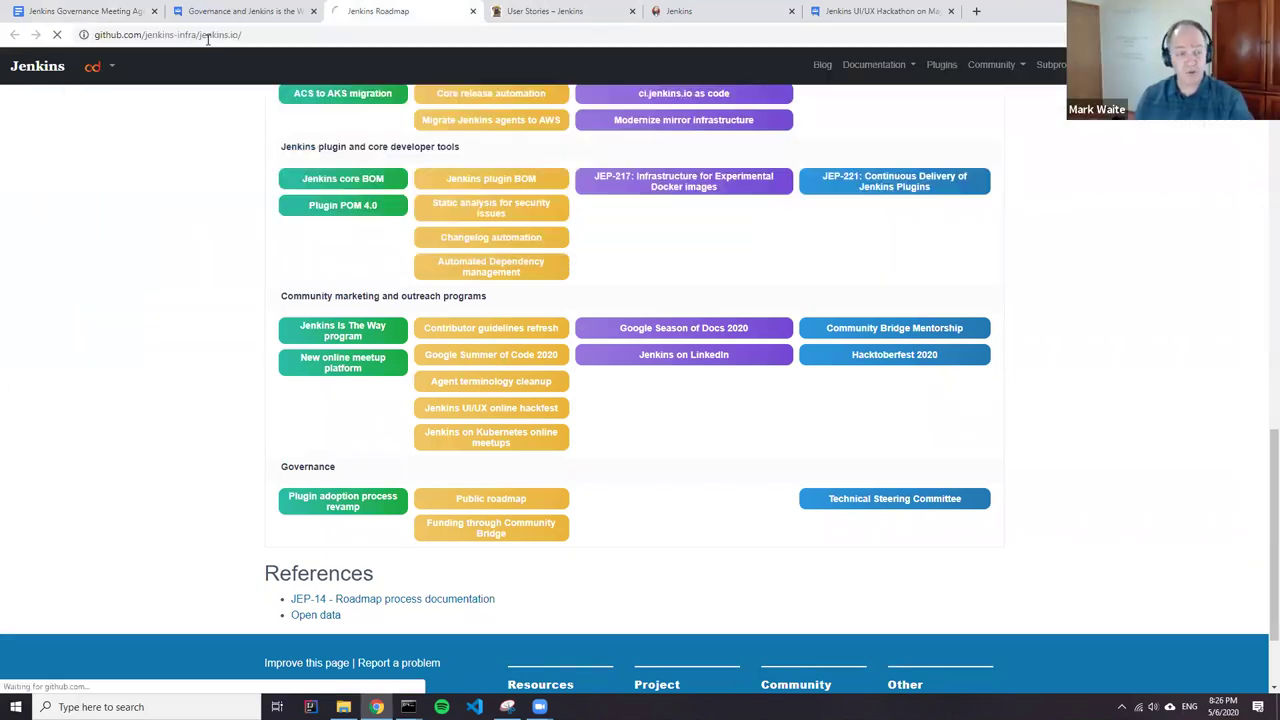
Open the repository's pull request "Add Jenkins is the Way case studies to the Jumbotron" and view its description.
click(454, 160)
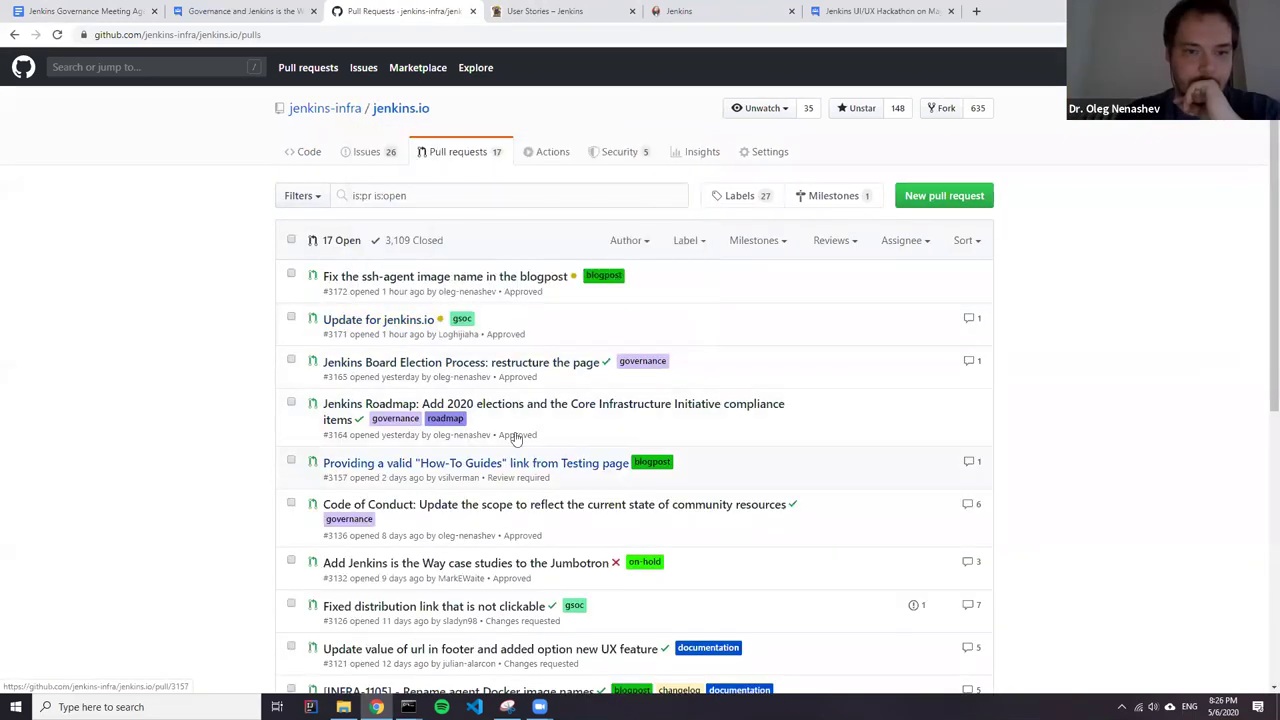
click(476, 566)
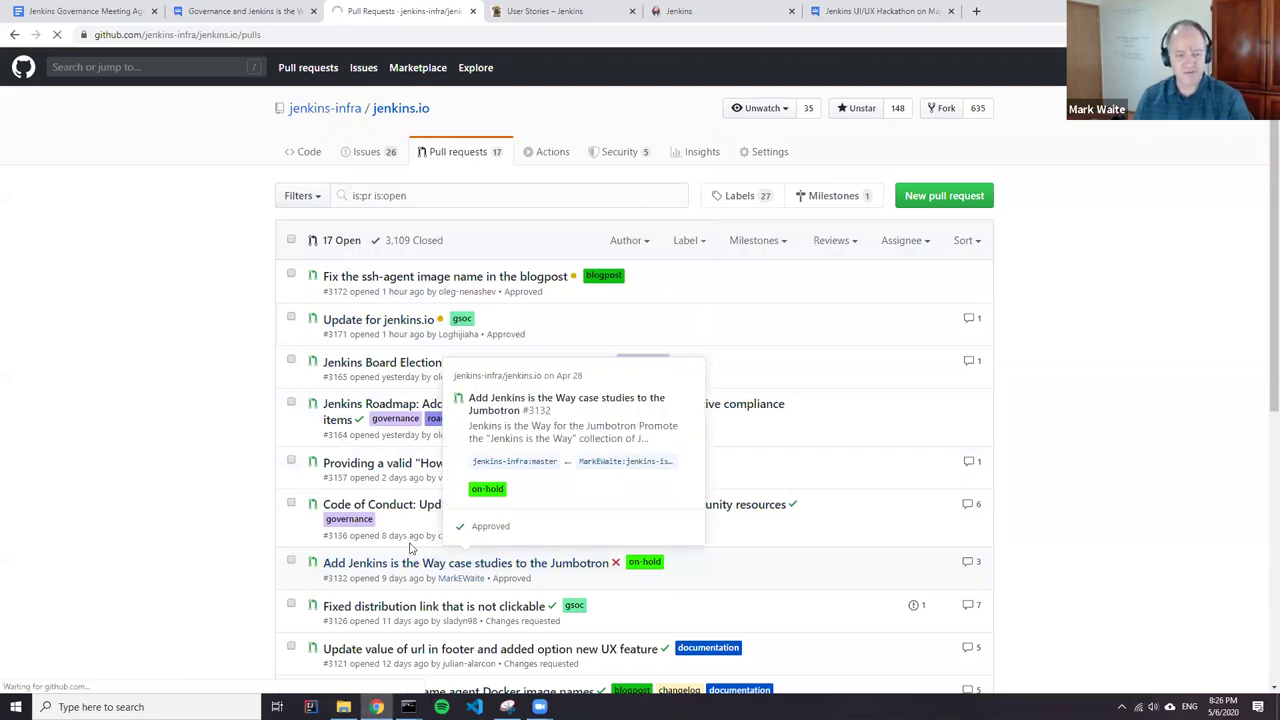
scroll(435, 463, down, 3)
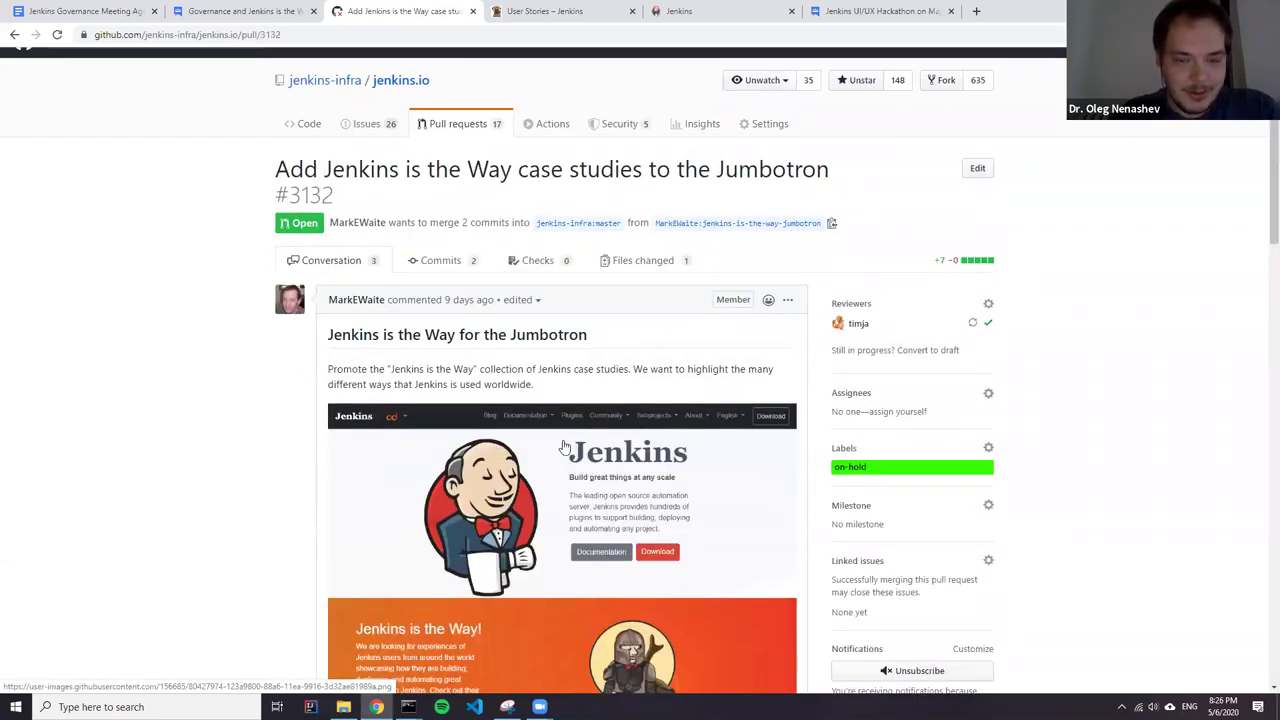
scroll(340, 300, down, 1)
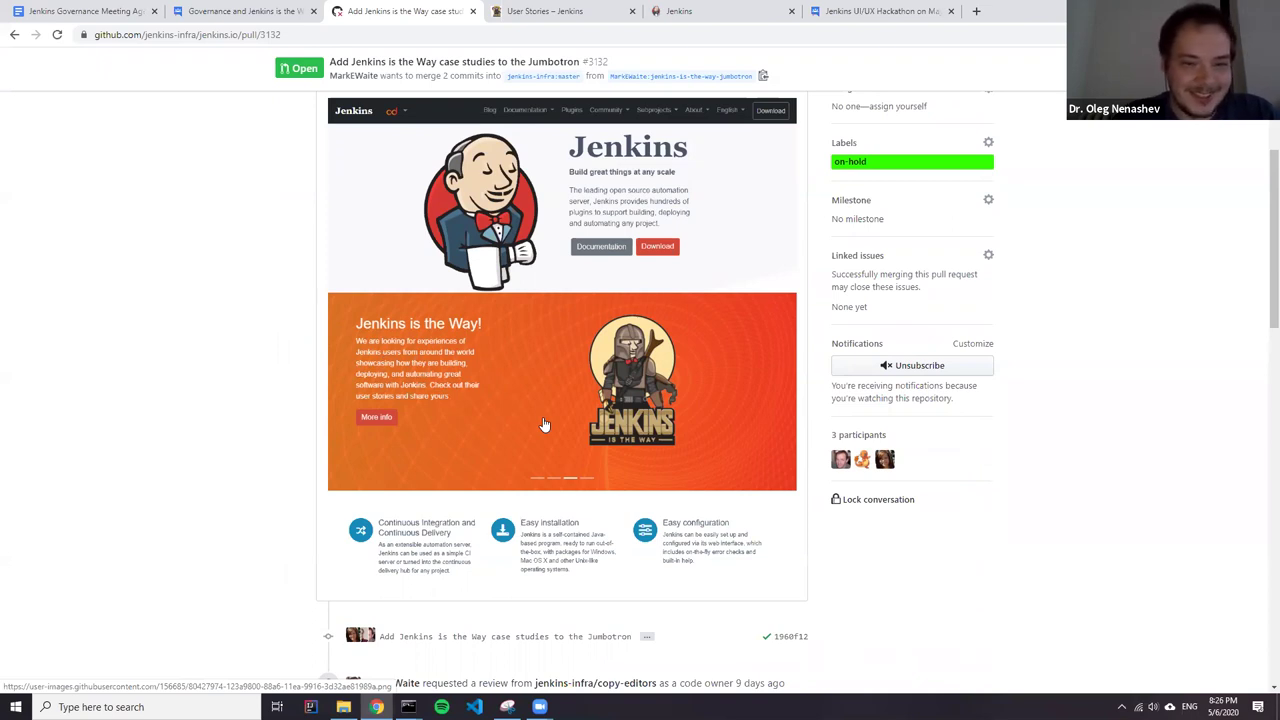
Copy the web address of pull request 3132 and paste it after a period at the end of the agenda's Agreed bullet.
click(293, 34)
key(ctrl+c)
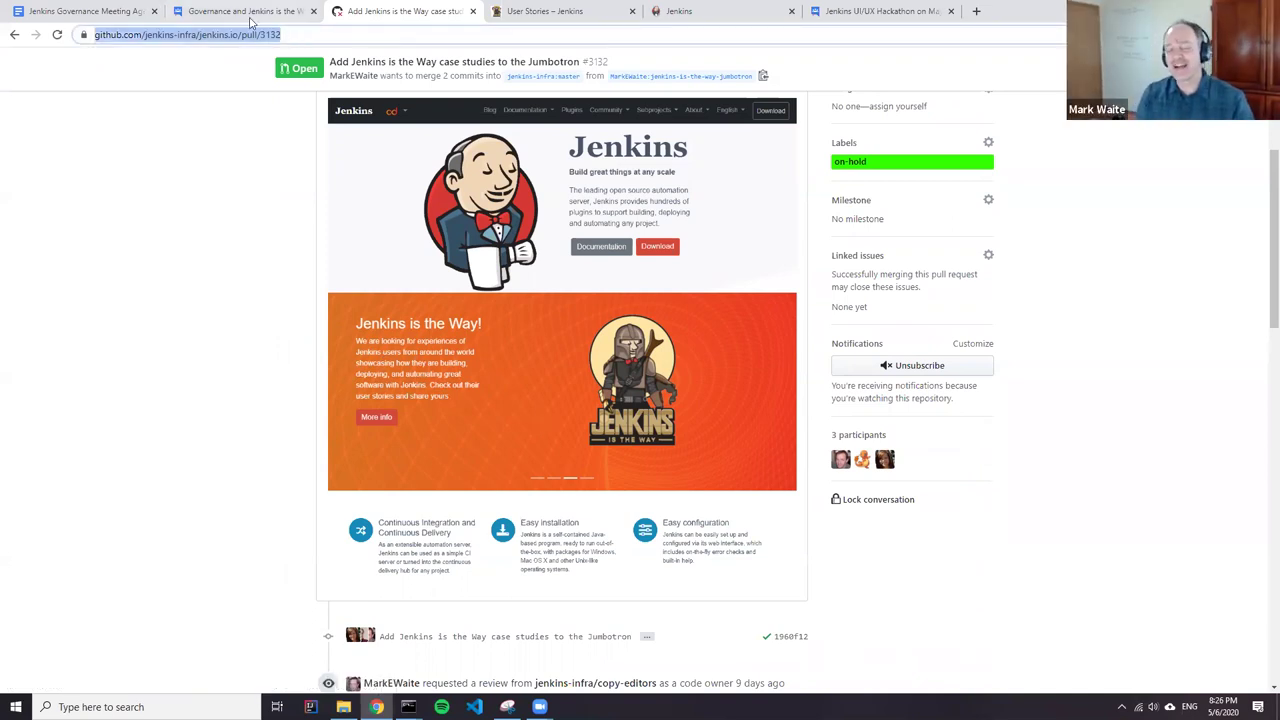
click(101, 15)
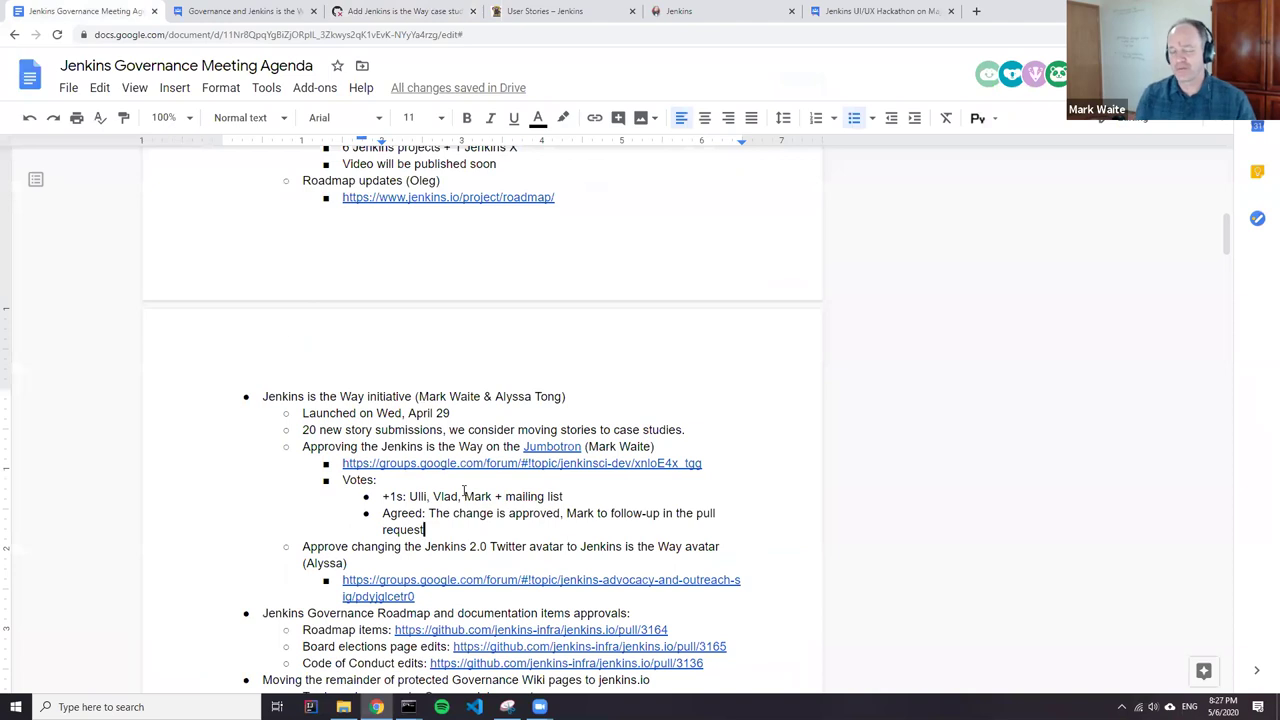
text(.)
key(ctrl+v)
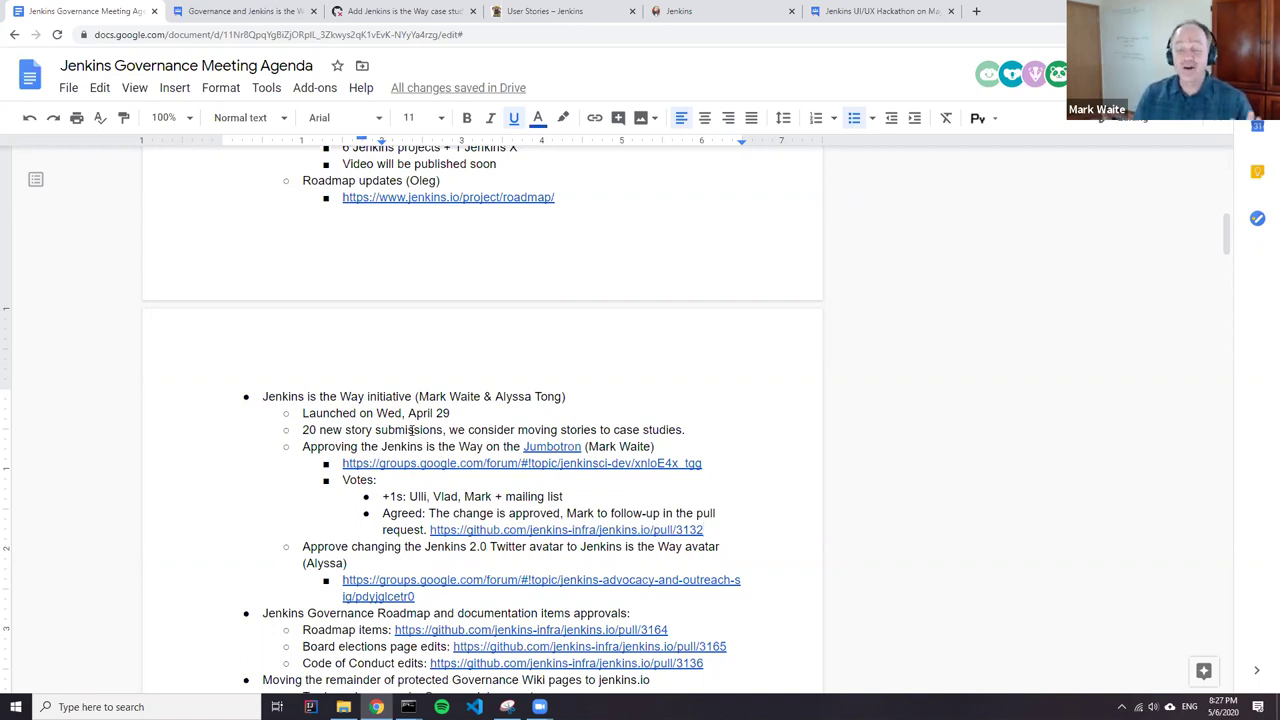
Highlight the agenda item on changing the Jenkins 2.0 Twitter avatar to the Jenkins is the Way avatar.
click(341, 546)
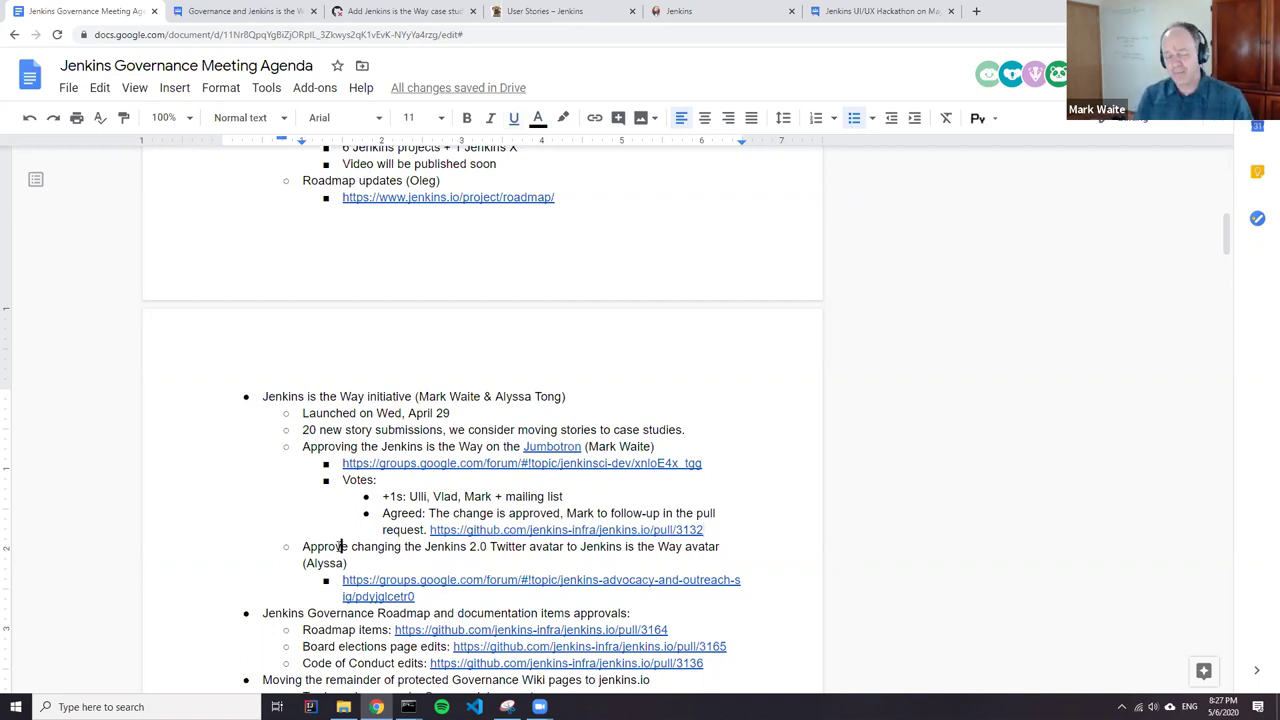
drag(302, 546, 389, 563)
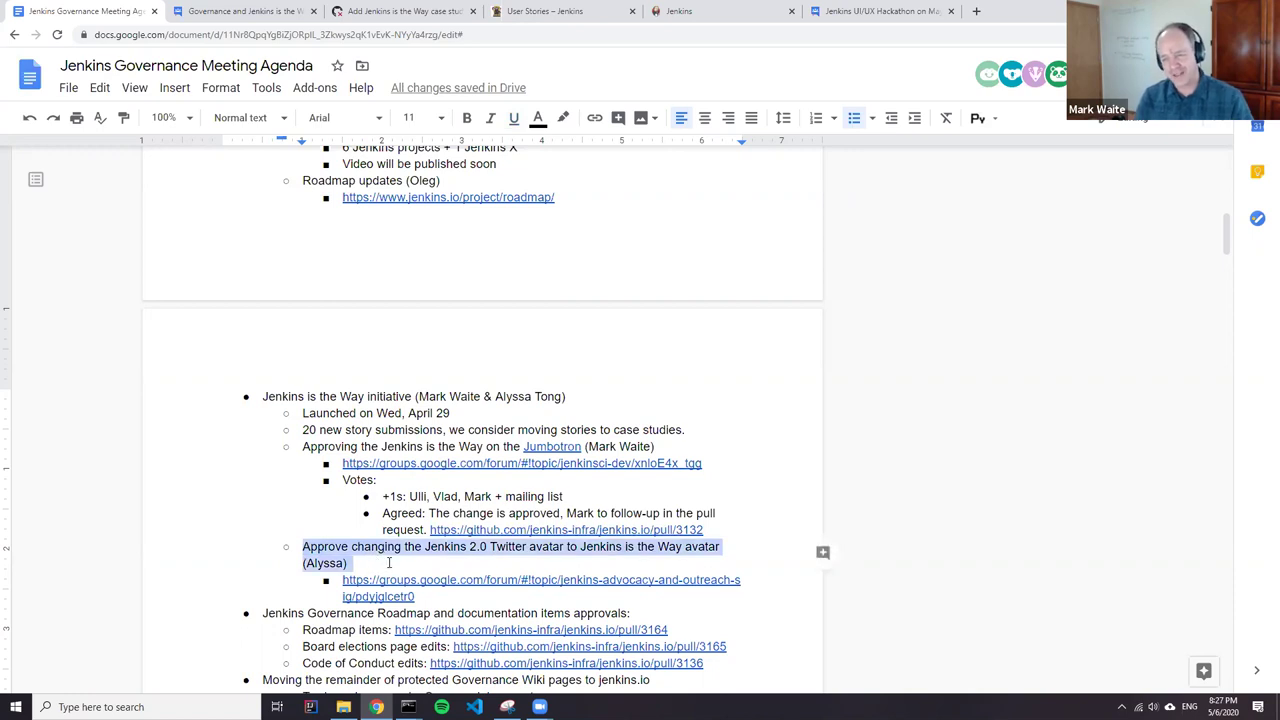
click(389, 563)
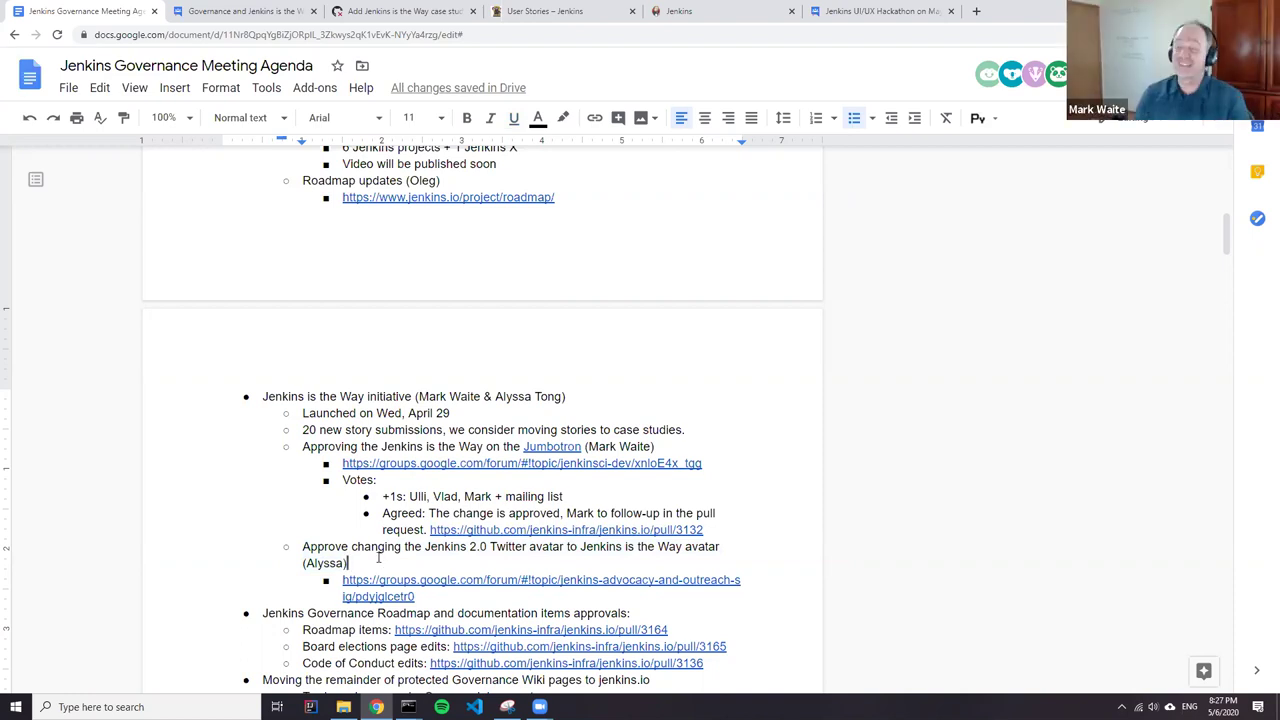
drag(303, 546, 391, 563)
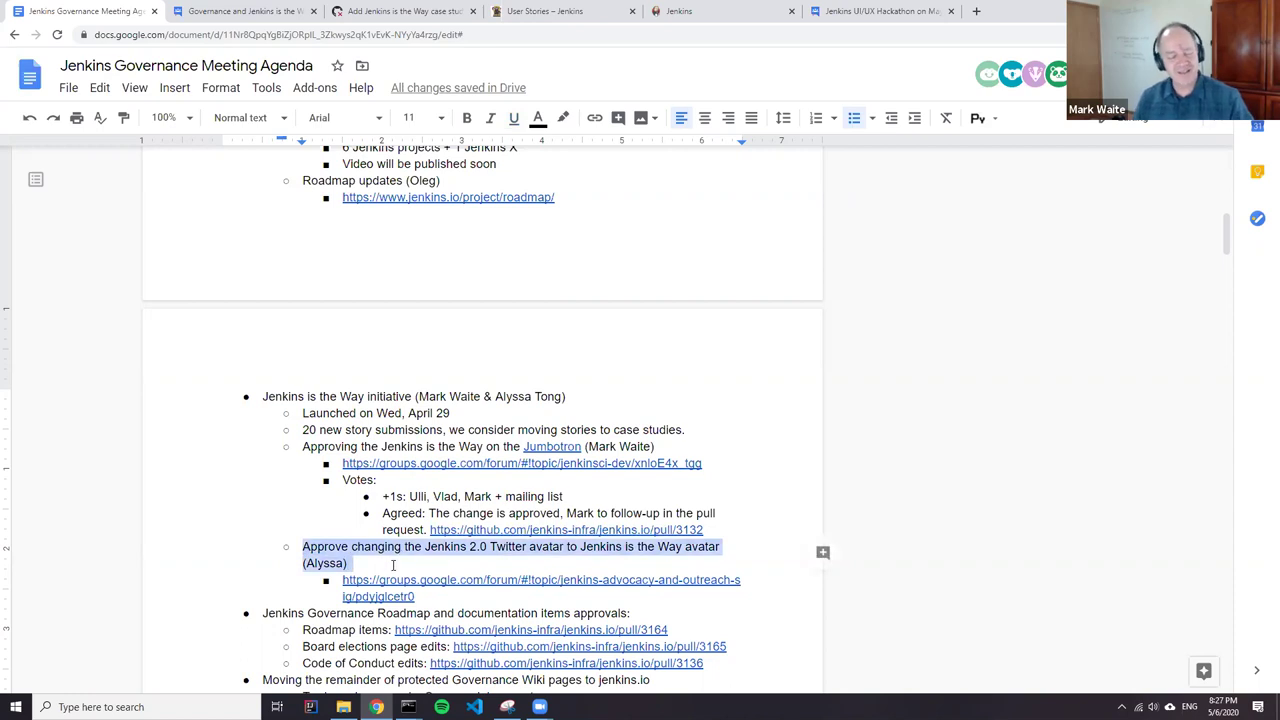
click(389, 560)
scroll(430, 480, down, 2)
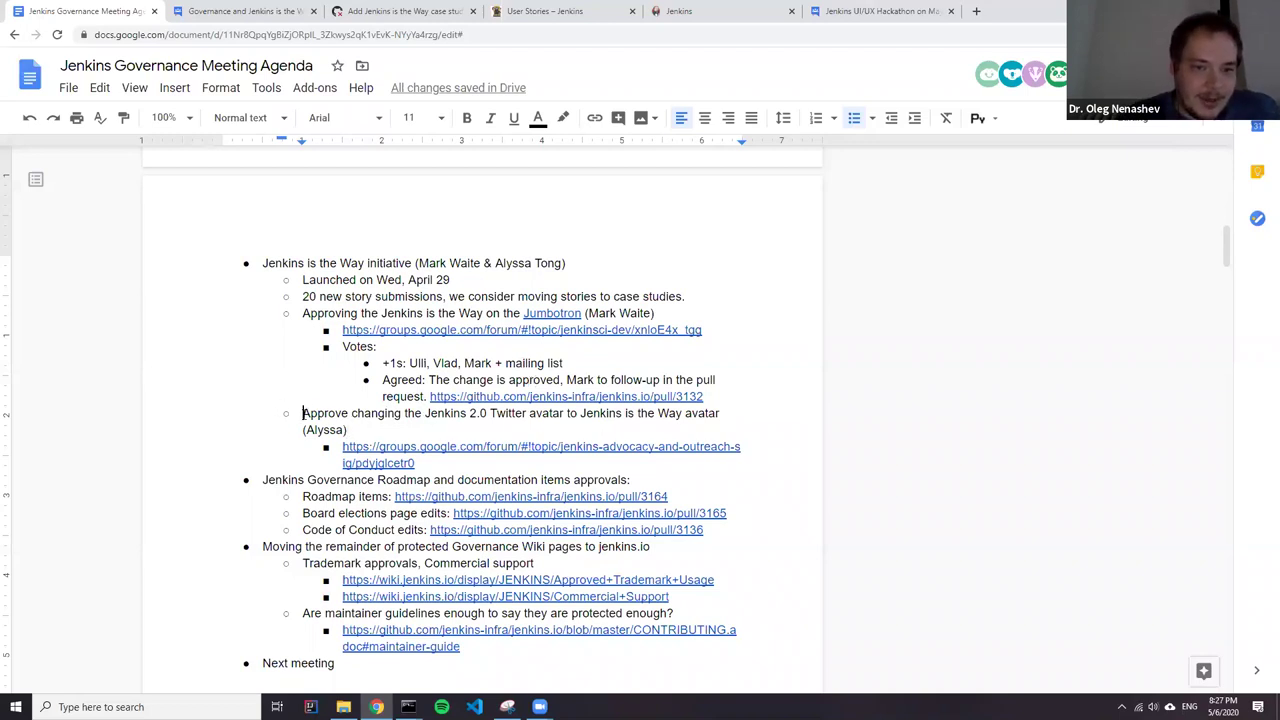
drag(303, 414, 366, 430)
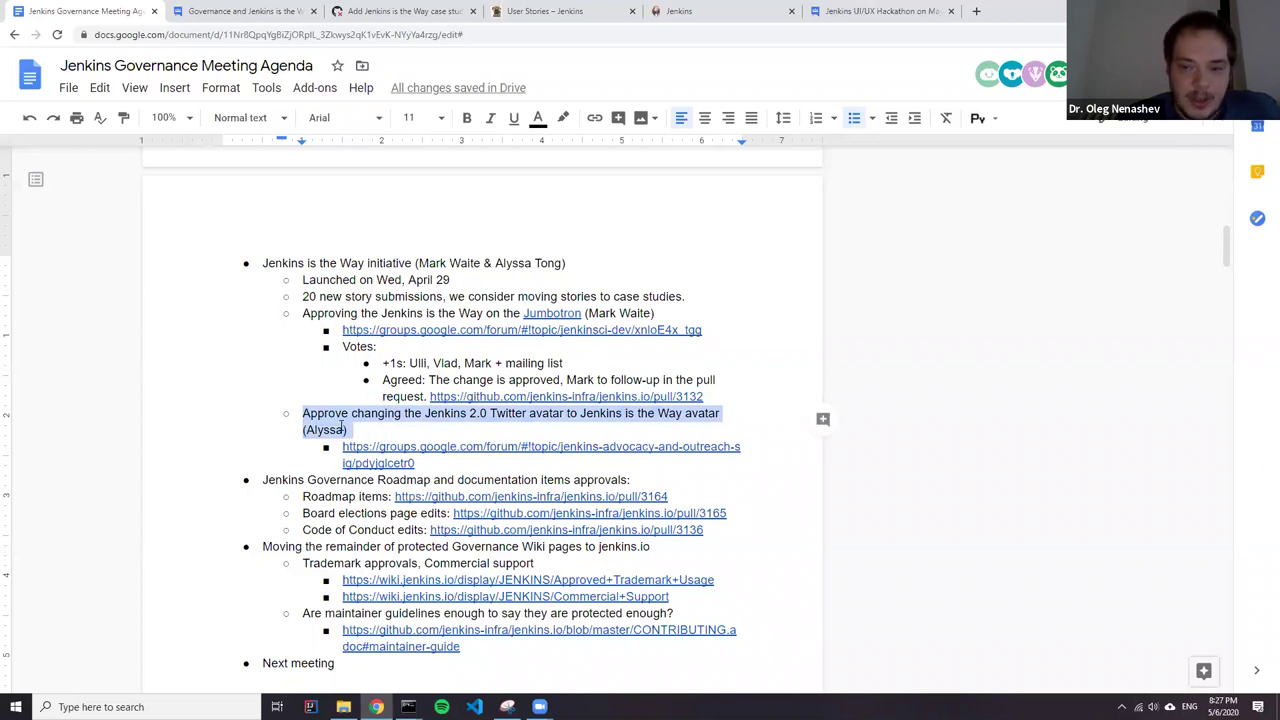
Load twitter.com/jenkinsci in place of the Jenkins home page and view the profile's avatar enlarged.
click(656, 20)
click(202, 34)
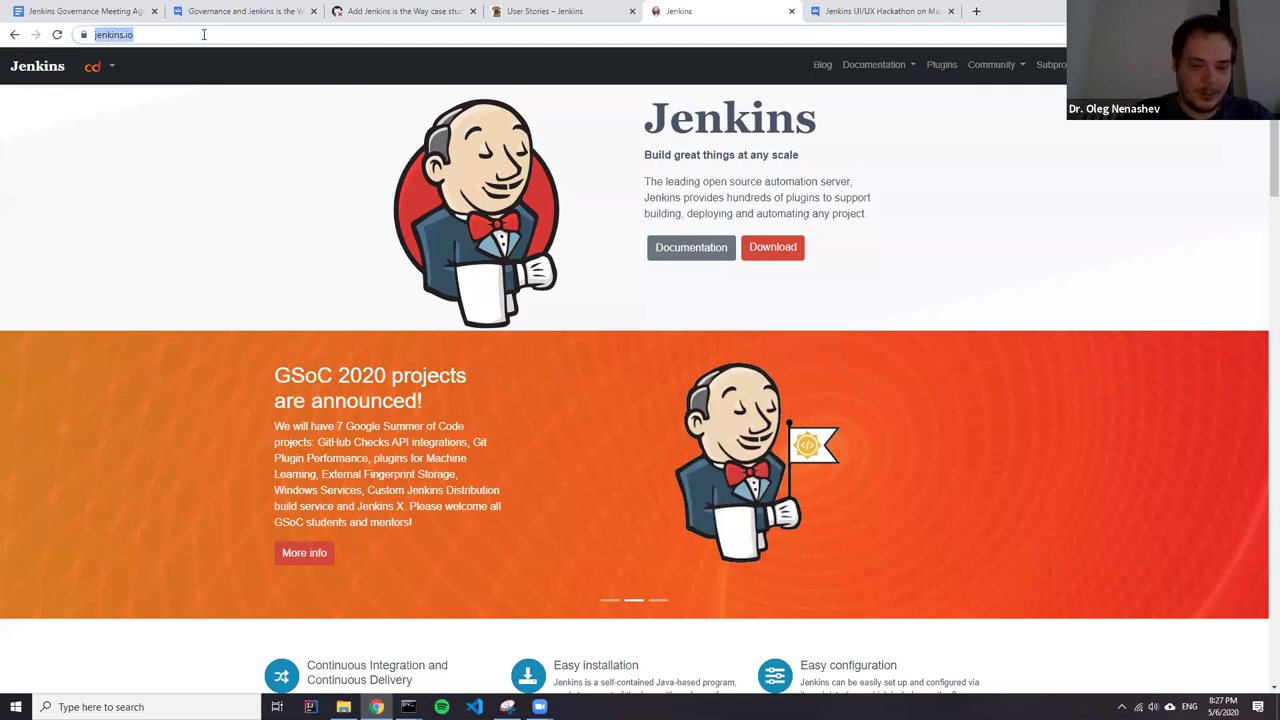
text(twitter.com/jenkinsci)
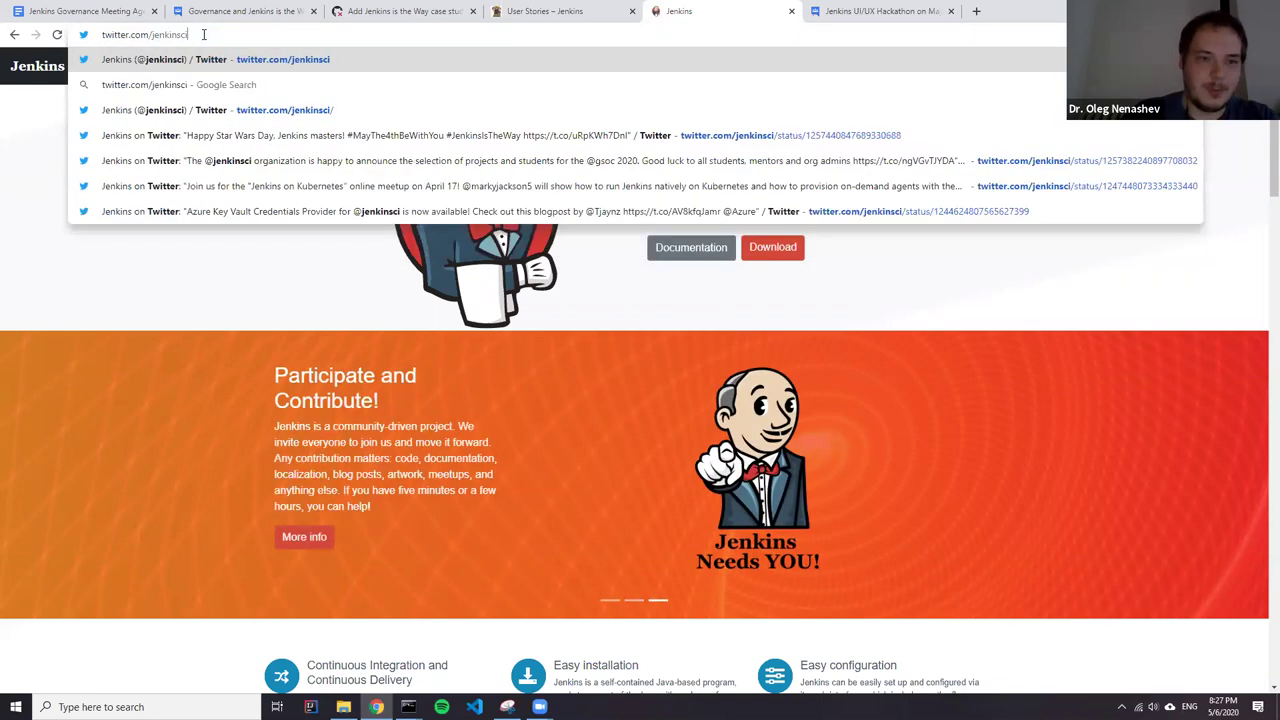
key(Return)
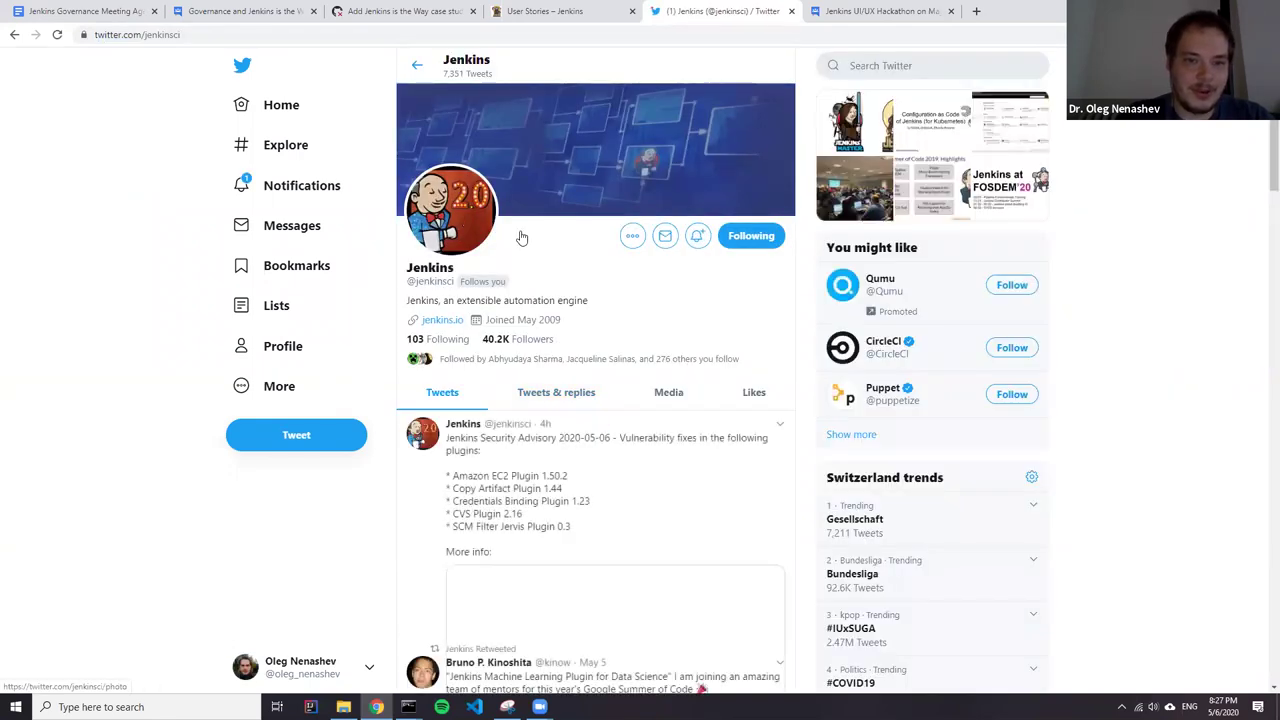
click(481, 218)
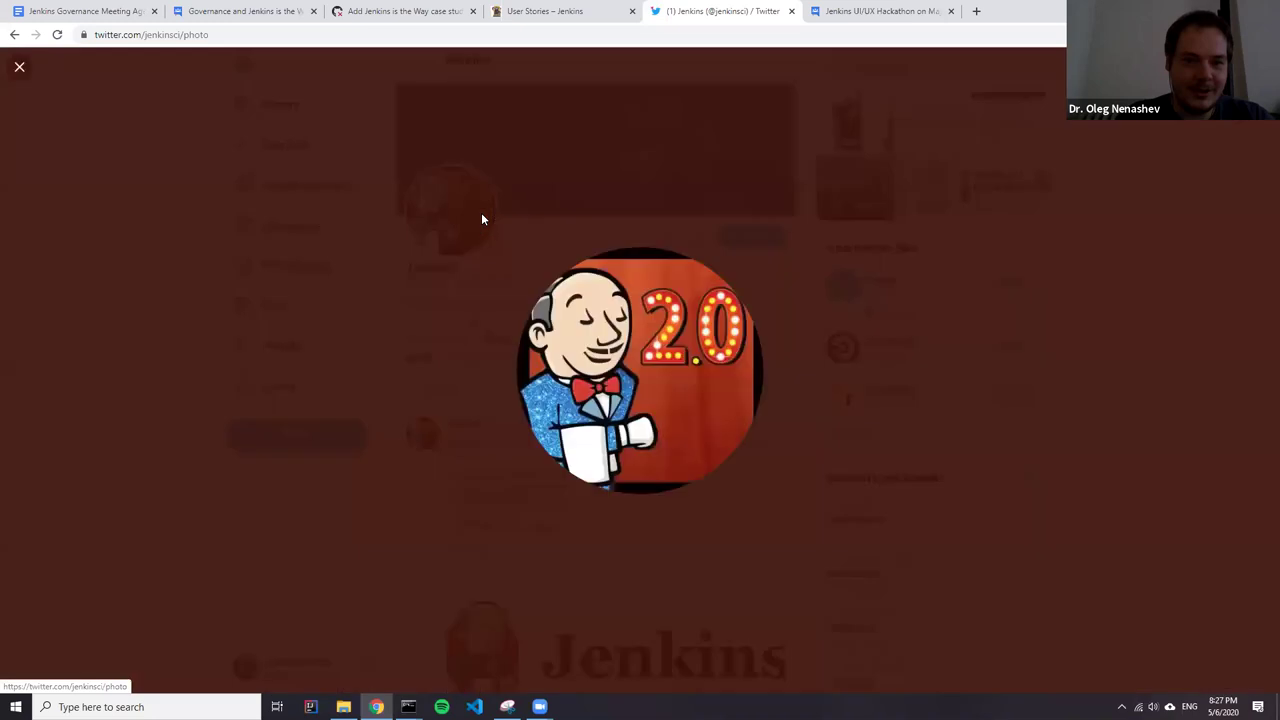
click(481, 220)
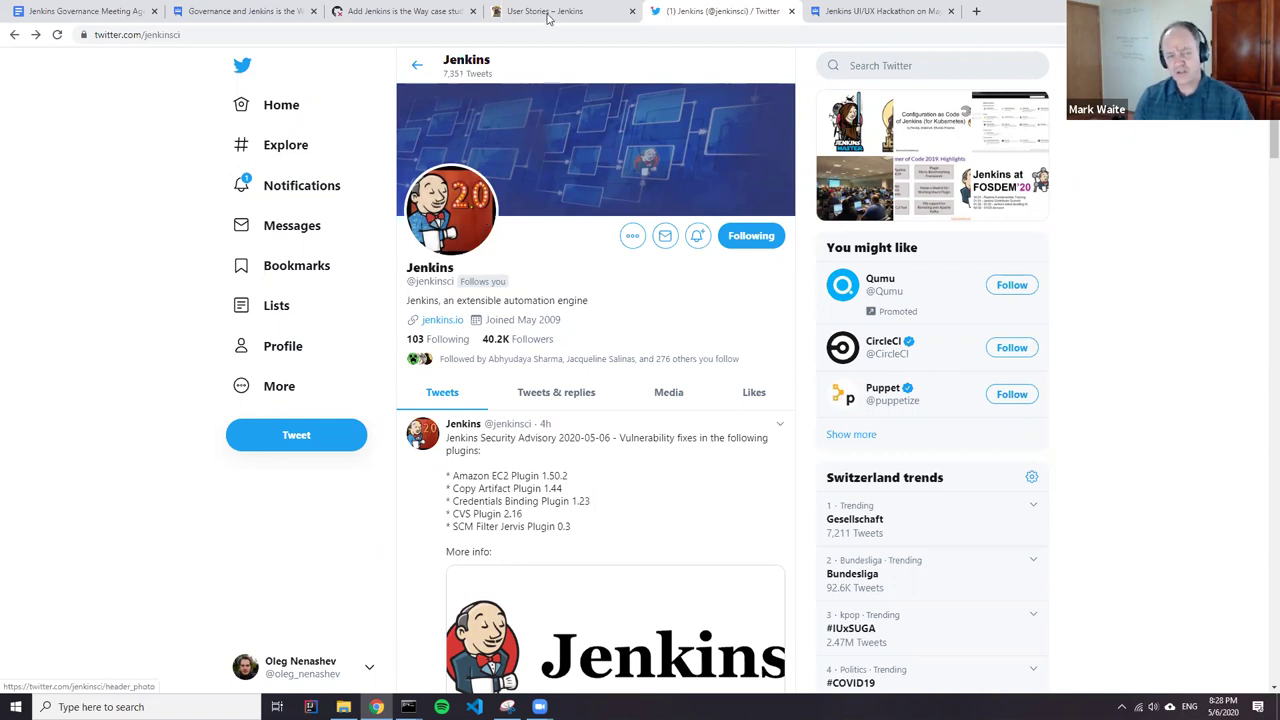
Open the jenkins.io/artwork page in a new browser tab and copy the "Jenkins is the Way" image.
click(976, 14)
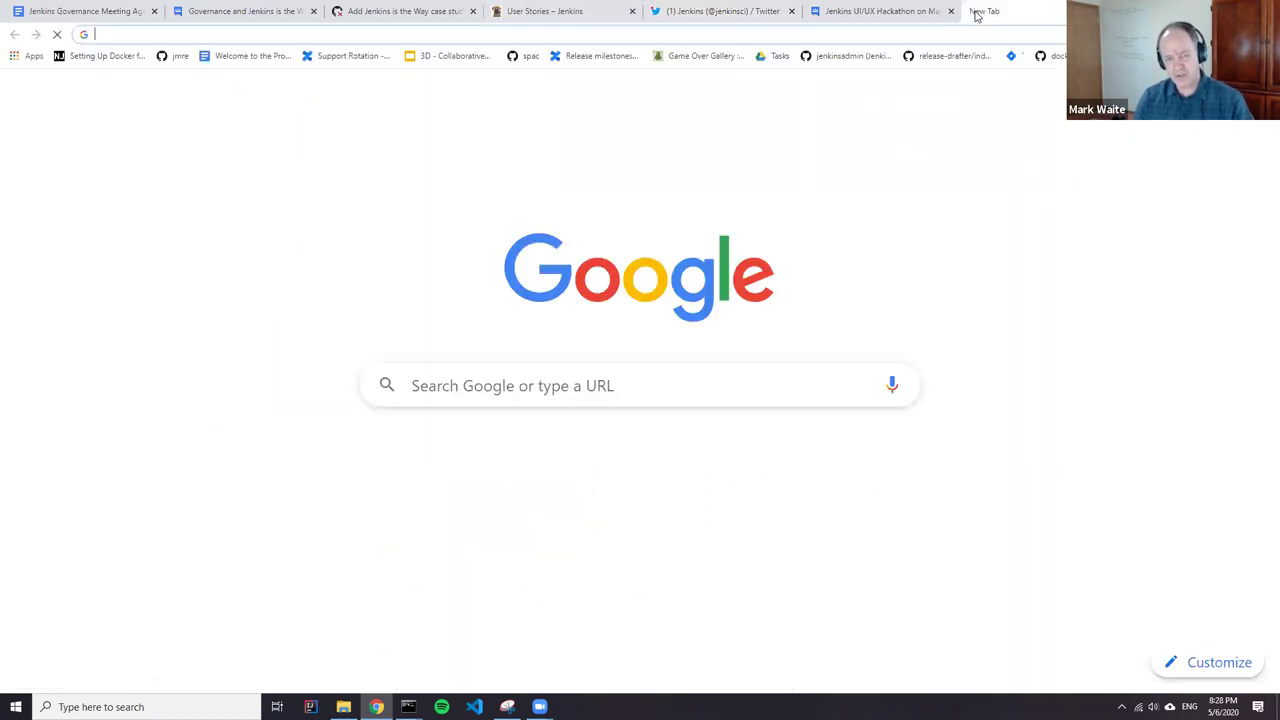
text(jenkins.io/a)
key(Return)
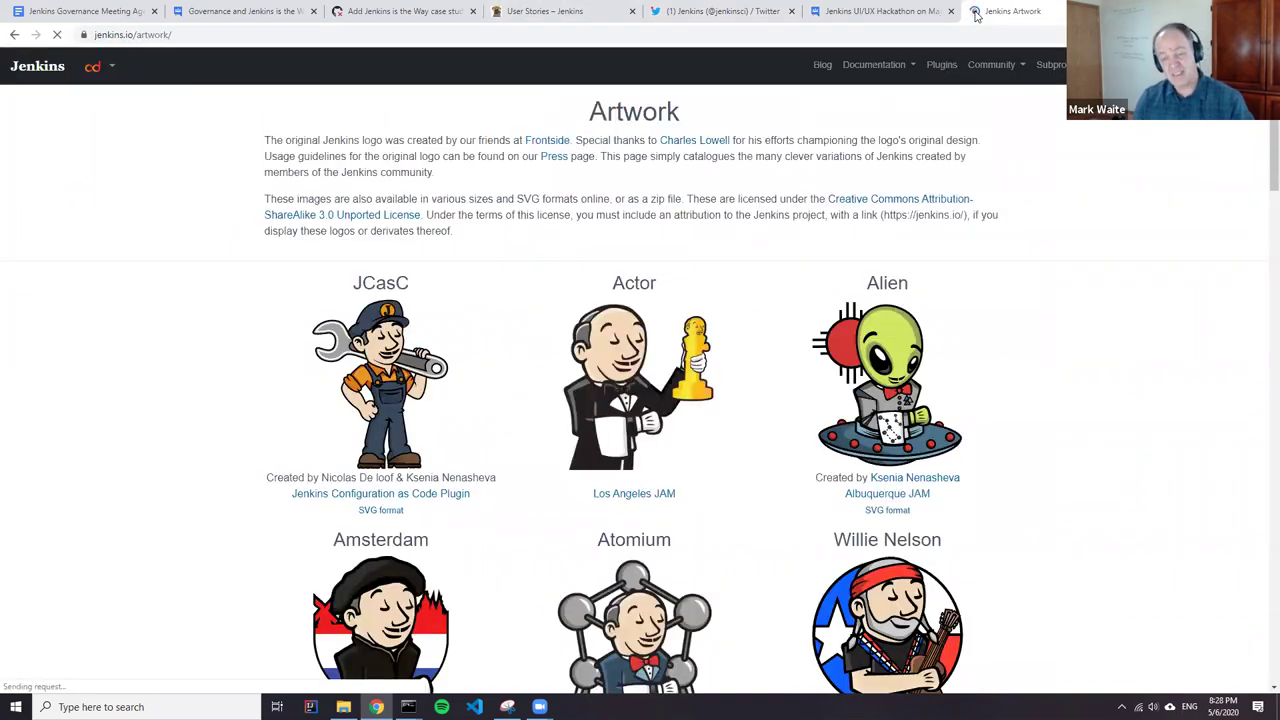
scroll(774, 208, down, 9)
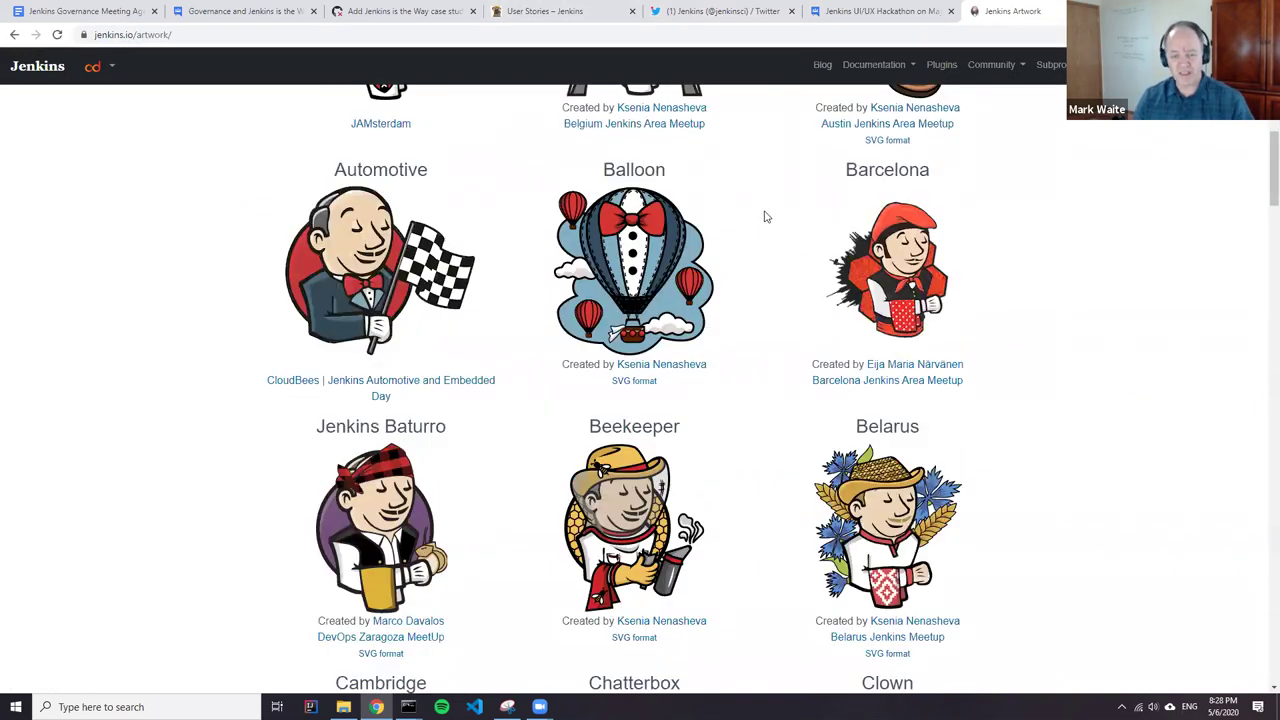
scroll(760, 214, down, 15)
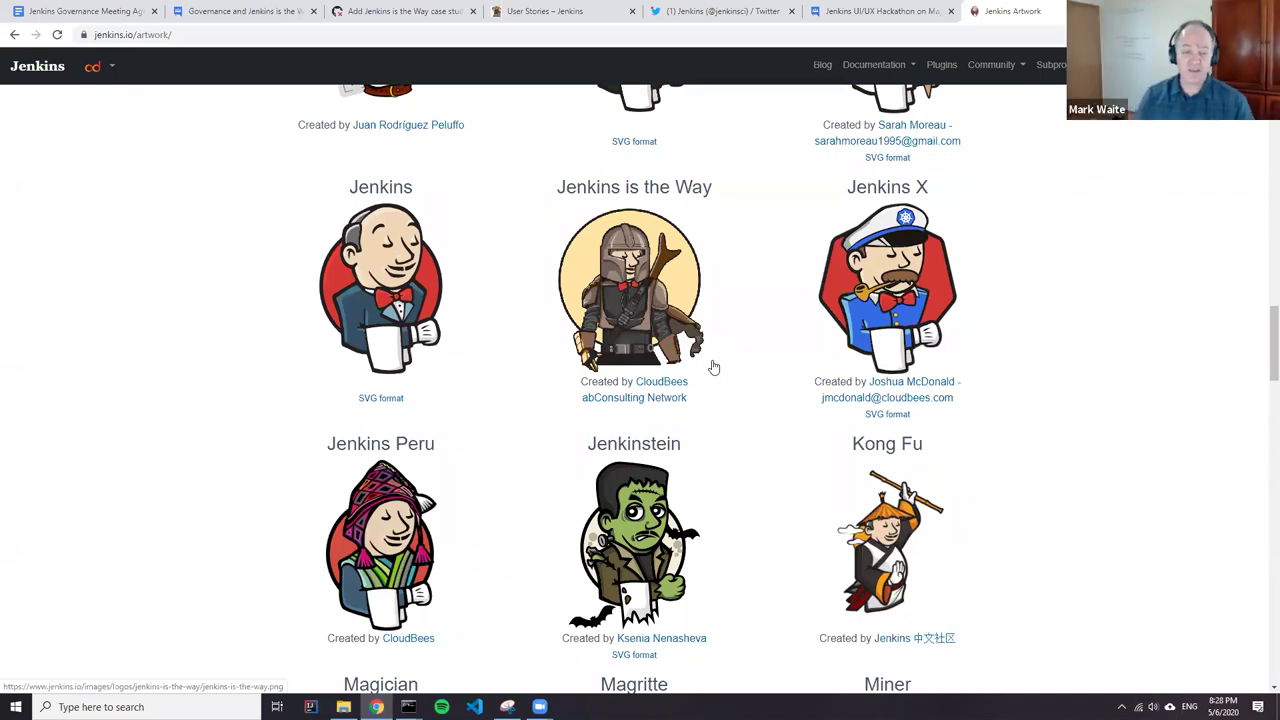
right_click(644, 303)
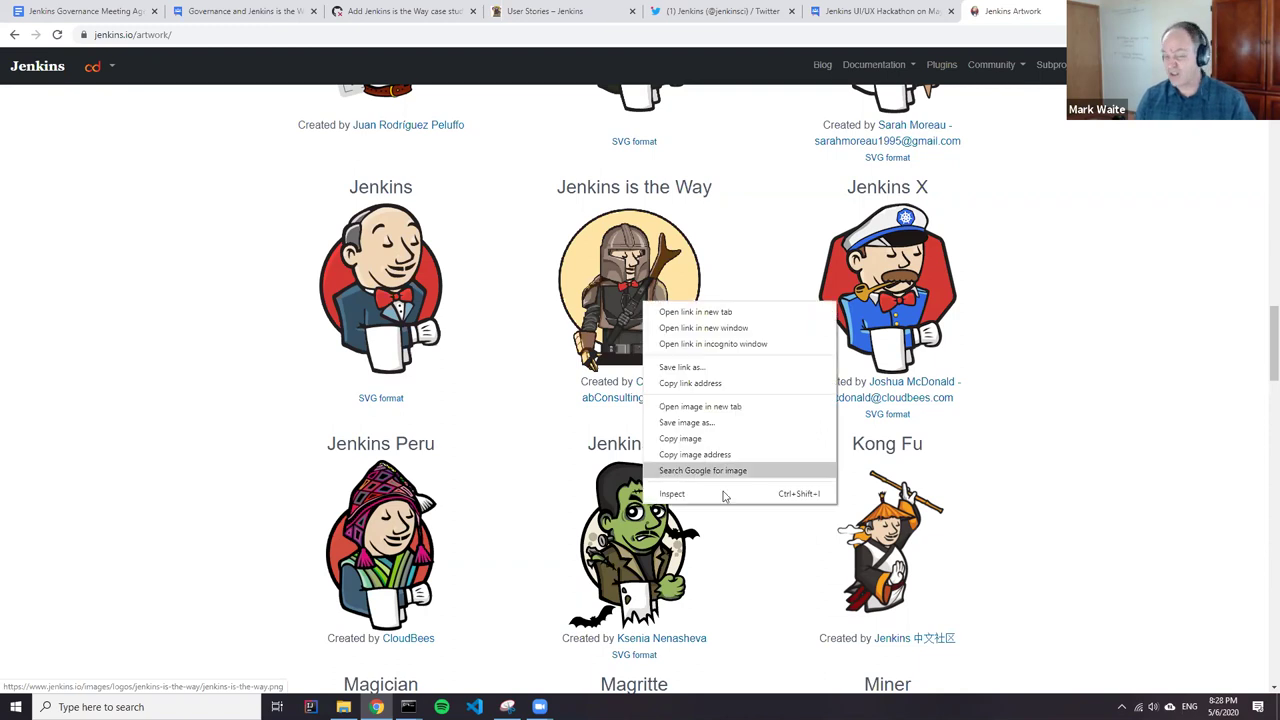
click(688, 440)
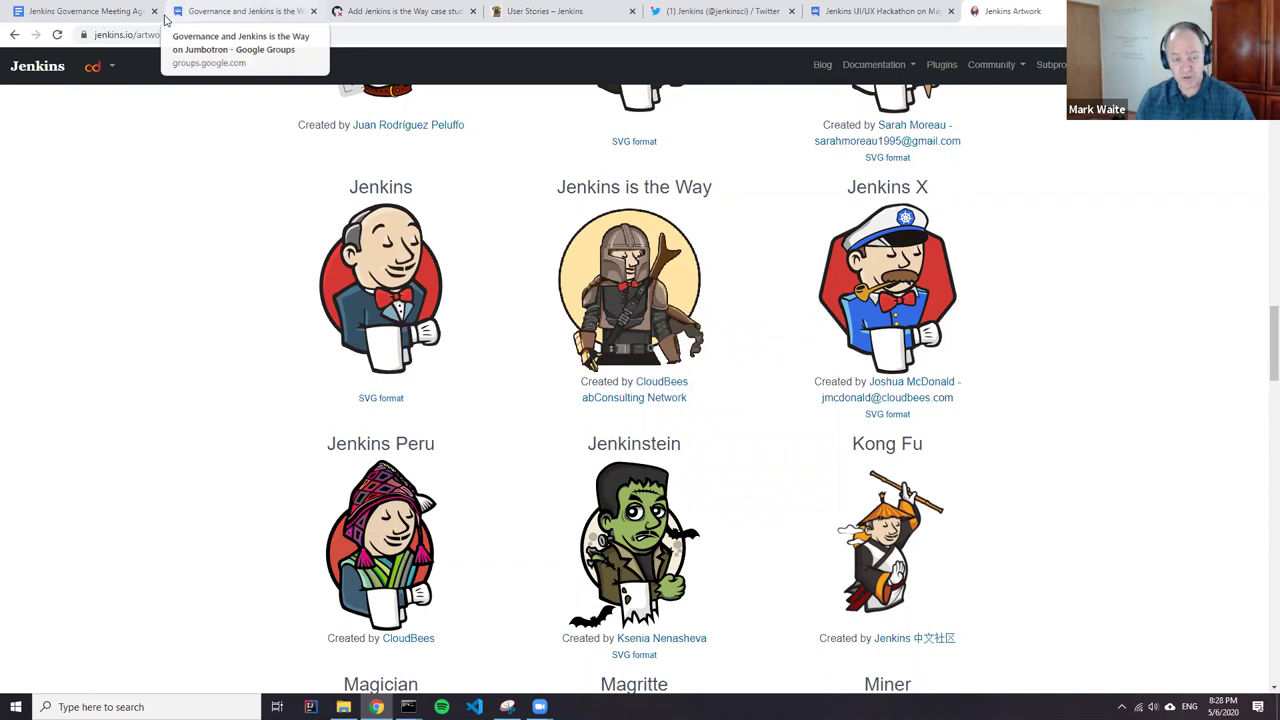
Add a bullet reading "Suggested image:" beneath the mailing-list link of the agenda's Twitter avatar item.
click(84, 13)
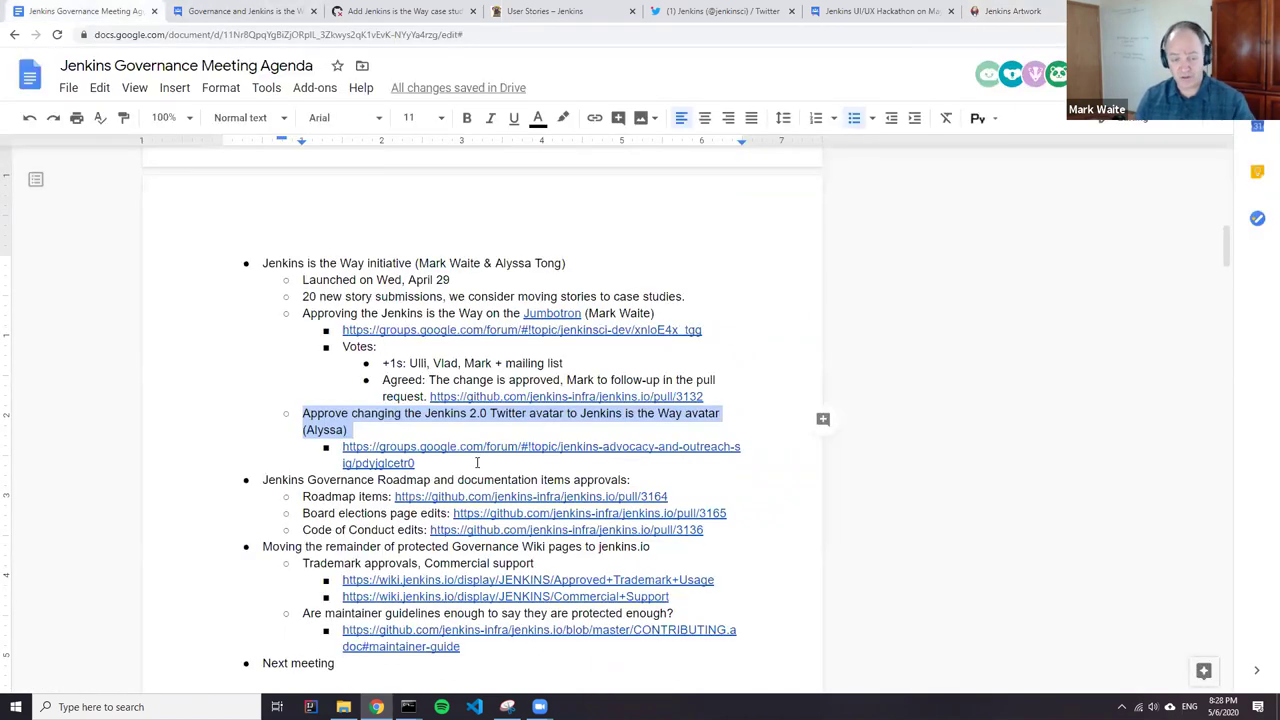
click(476, 462)
key(Return)
text(Sugg)
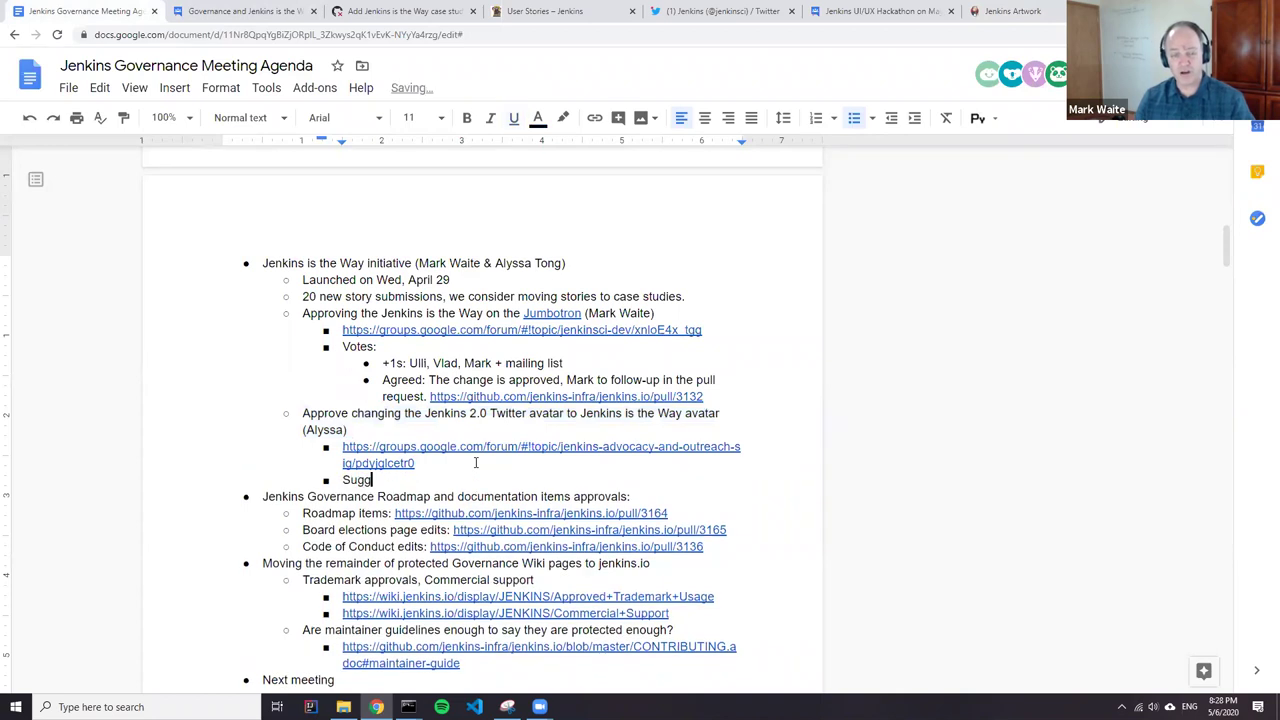
text(ested image:)
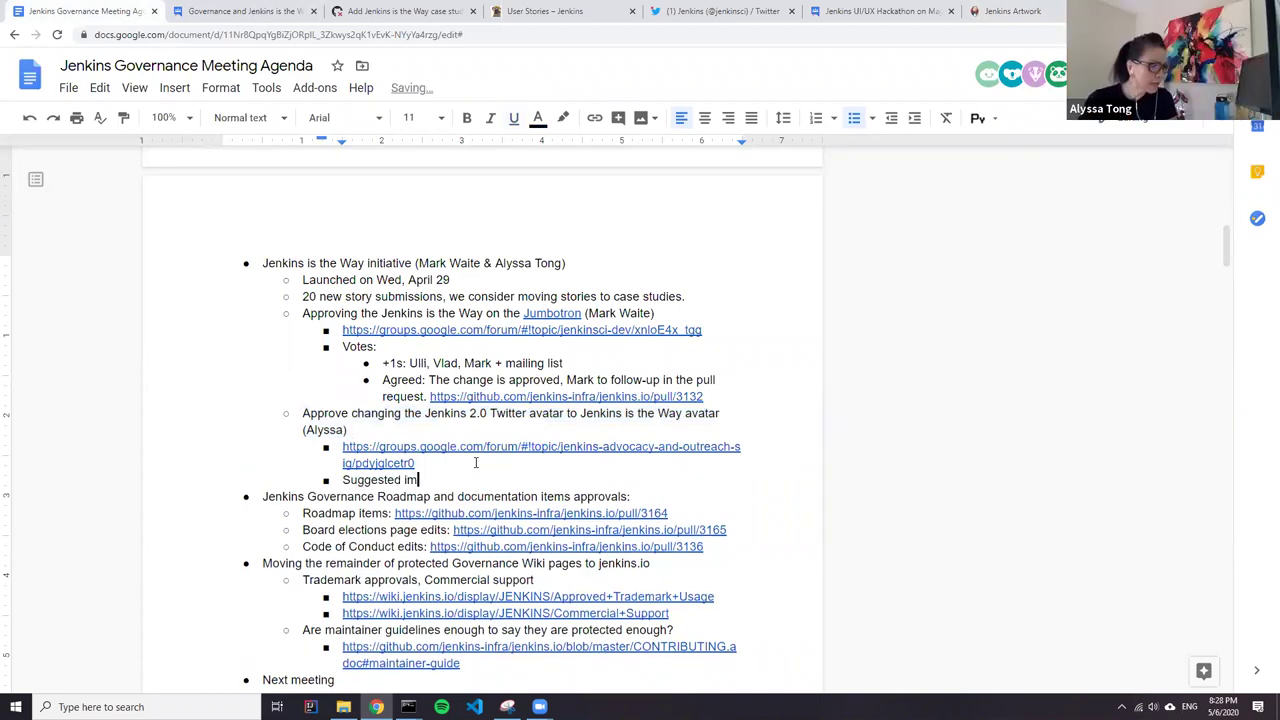
Paste the copied picture, undo that, and insert the "Jenkins is the Way" artwork's image address after "Suggested image:" instead.
key(ctrl+v)
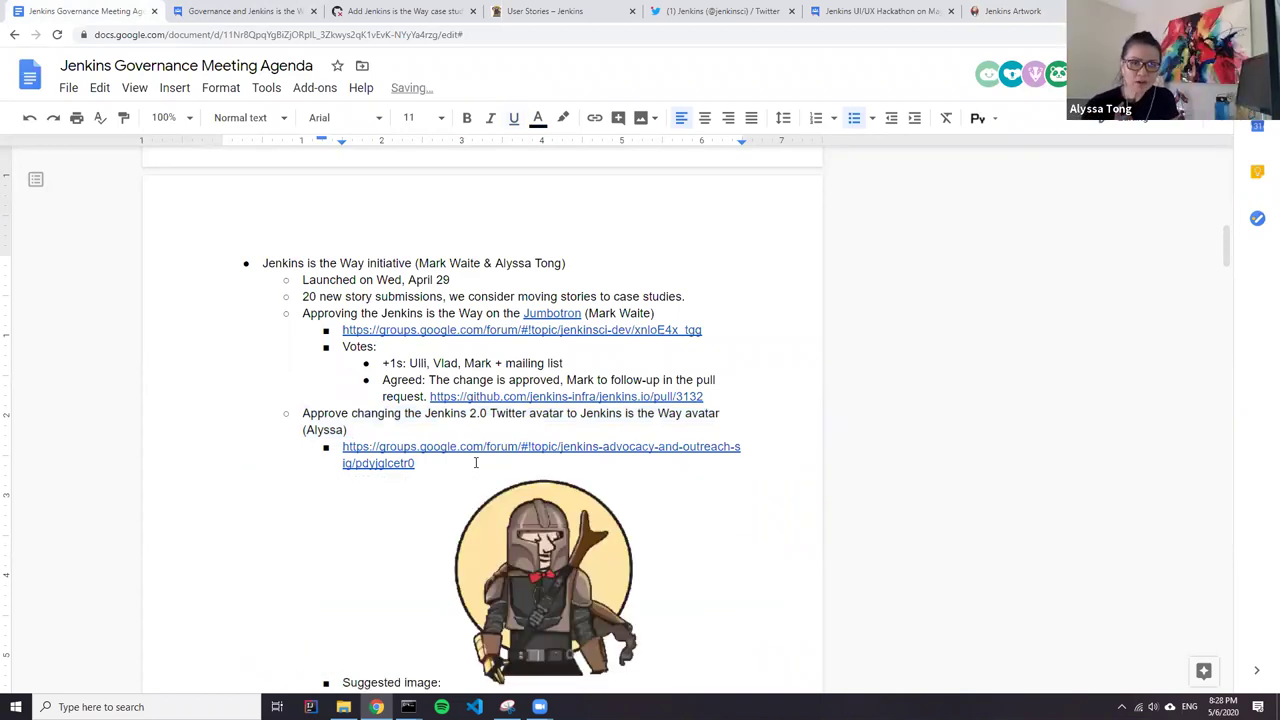
key(ctrl+z)
click(1032, 10)
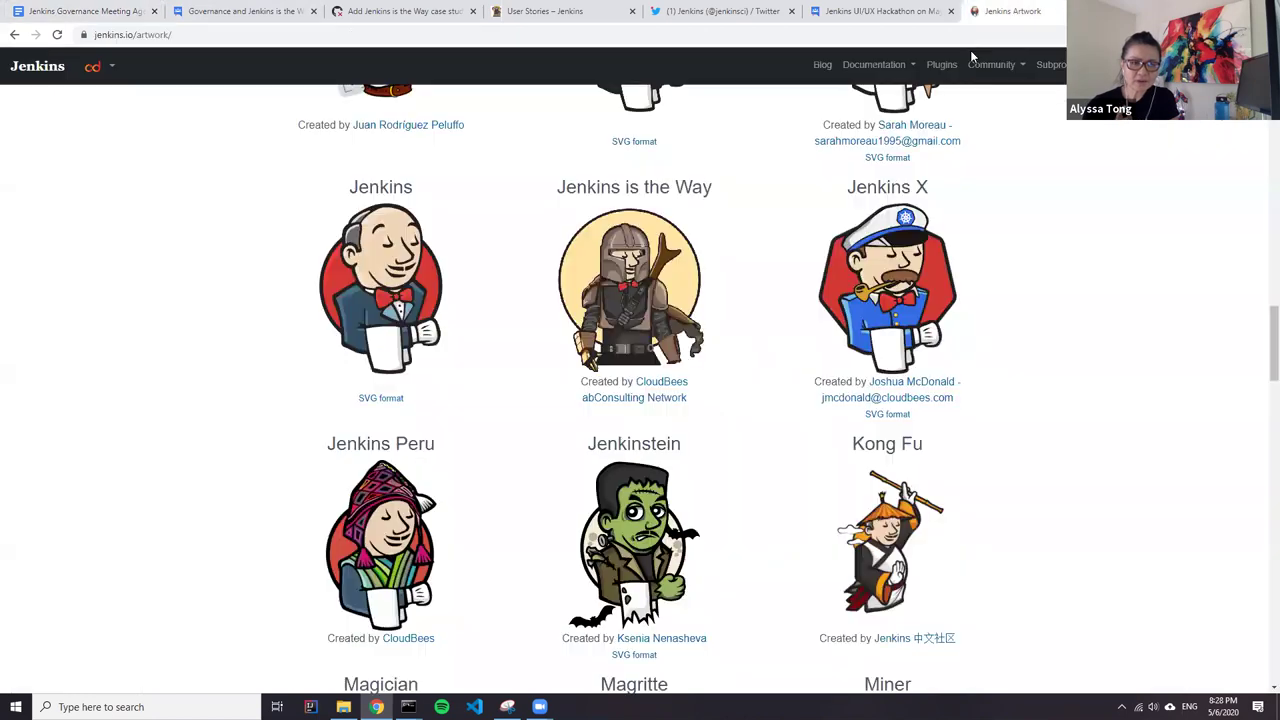
right_click(639, 298)
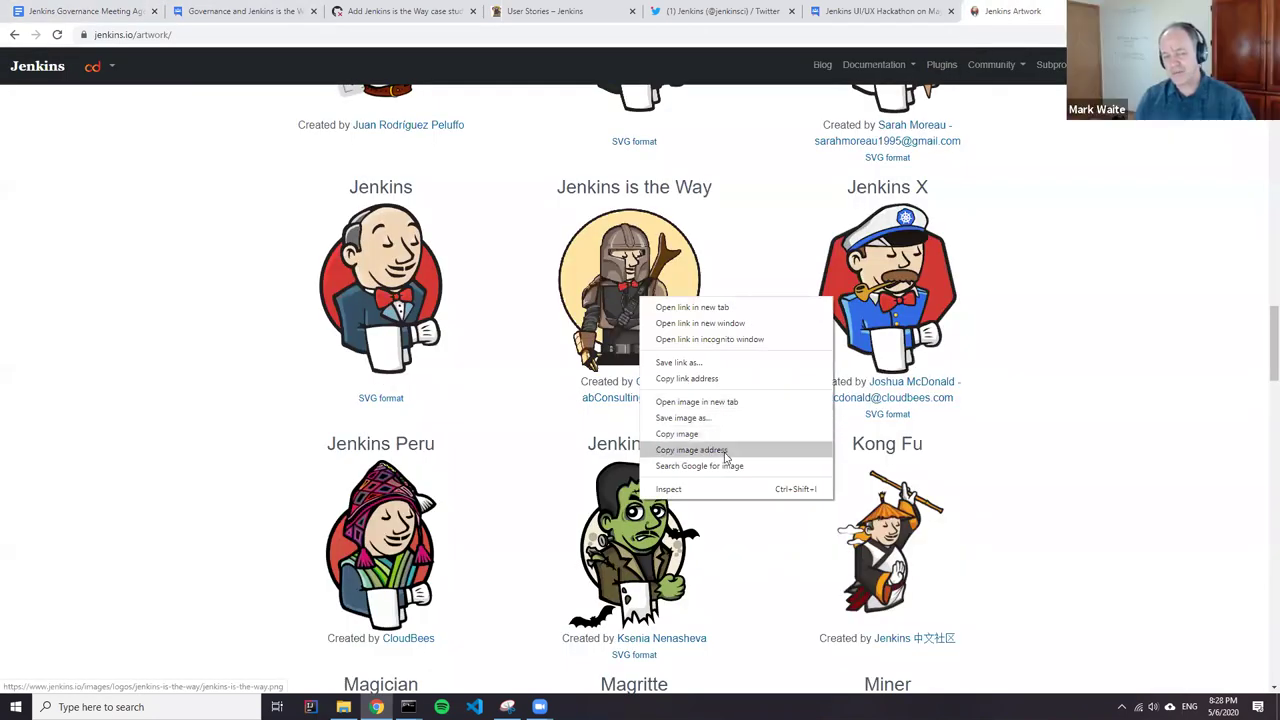
click(726, 450)
click(85, 11)
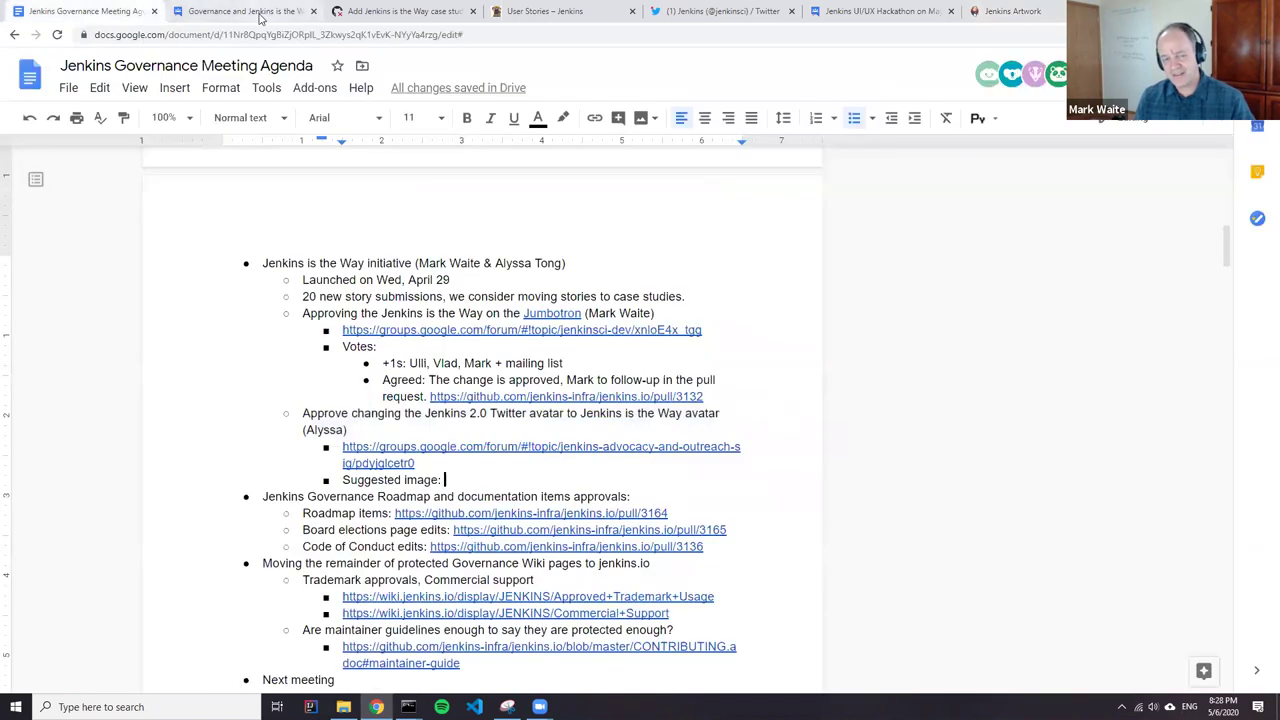
key(ctrl+v)
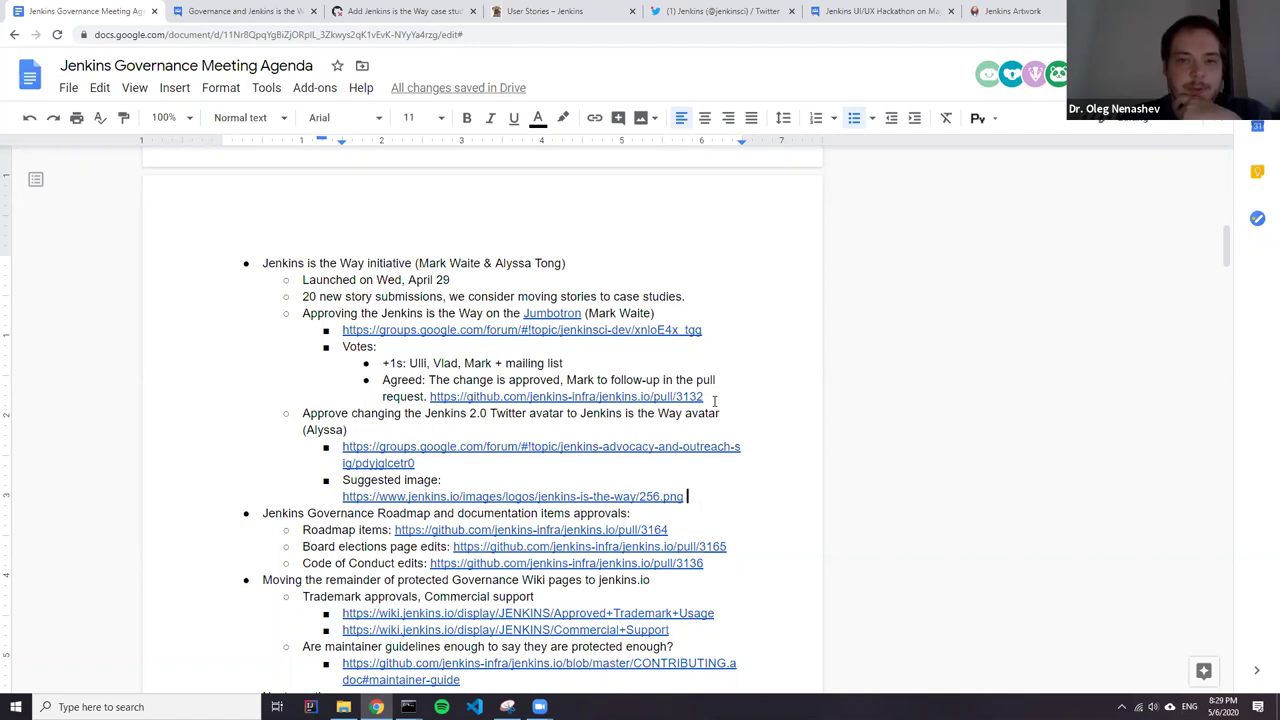
View the jenkinsci Twitter profile's current avatar and return to the agenda document.
click(719, 14)
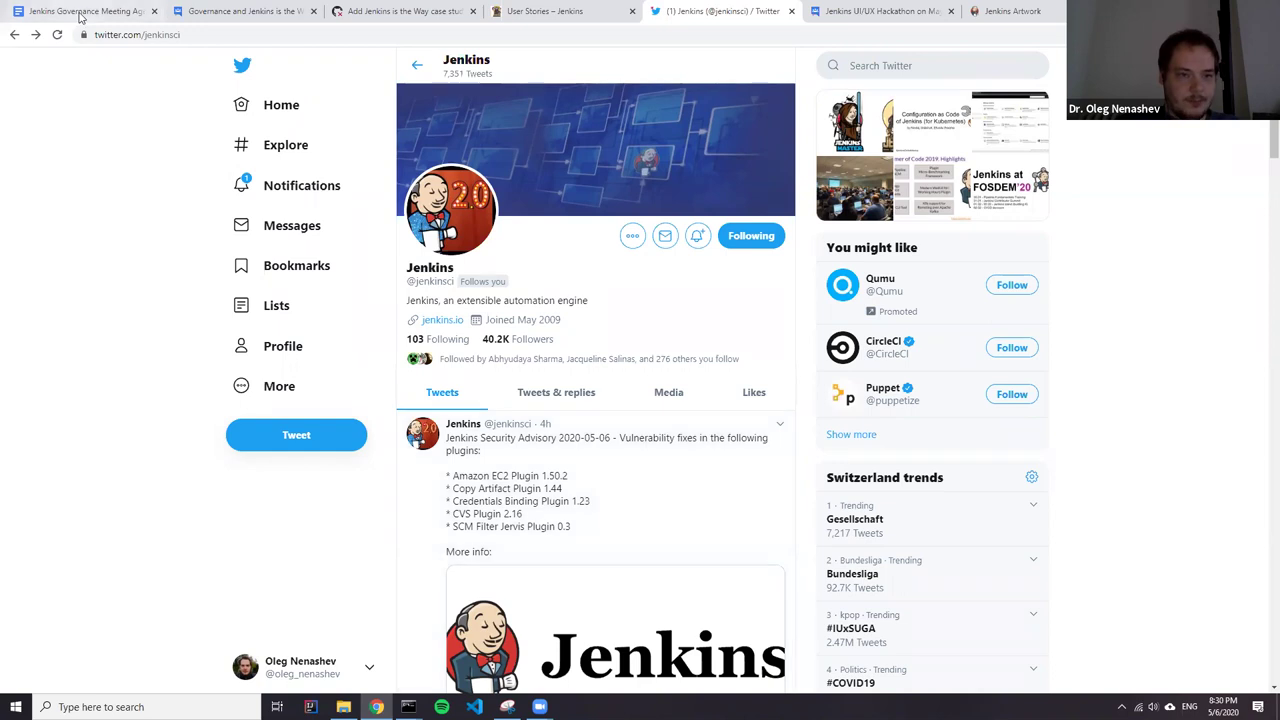
key(ctrl+1)
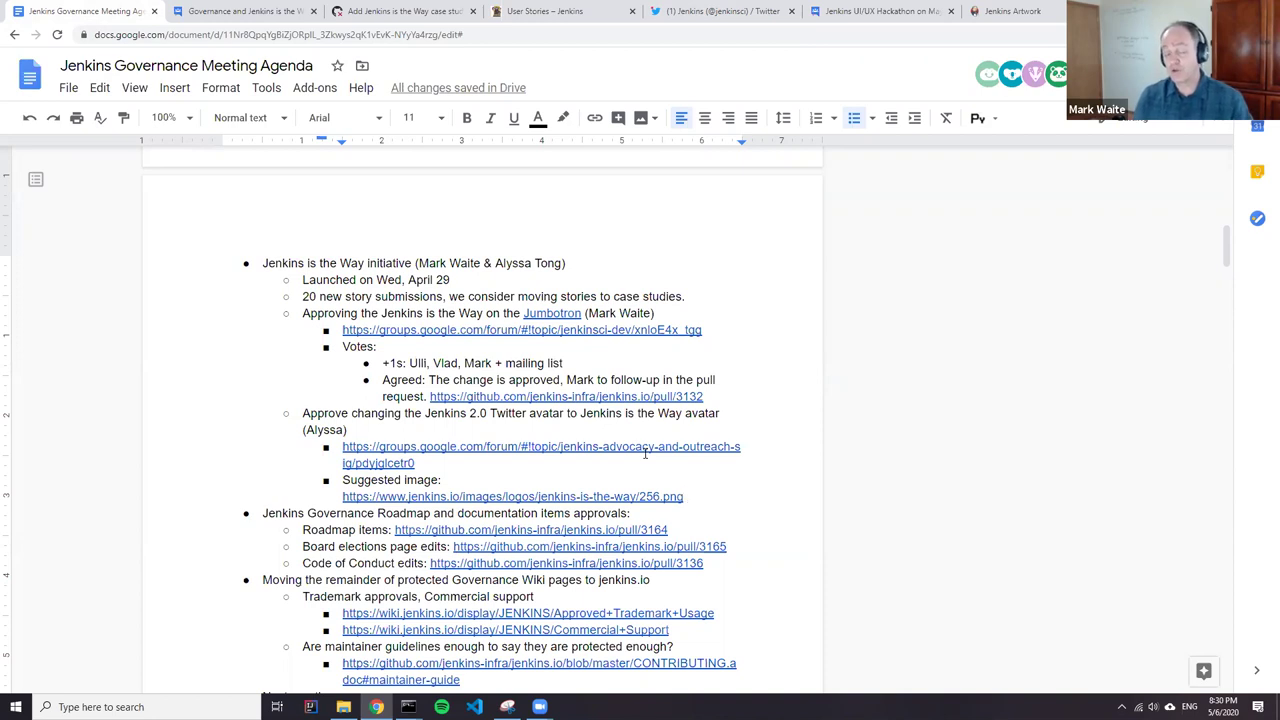
Add a bullet below the suggested image reading "Timeframe: 1 month JenkinsIsTheWay, regular Jenkins logo afterwards".
key(Return)
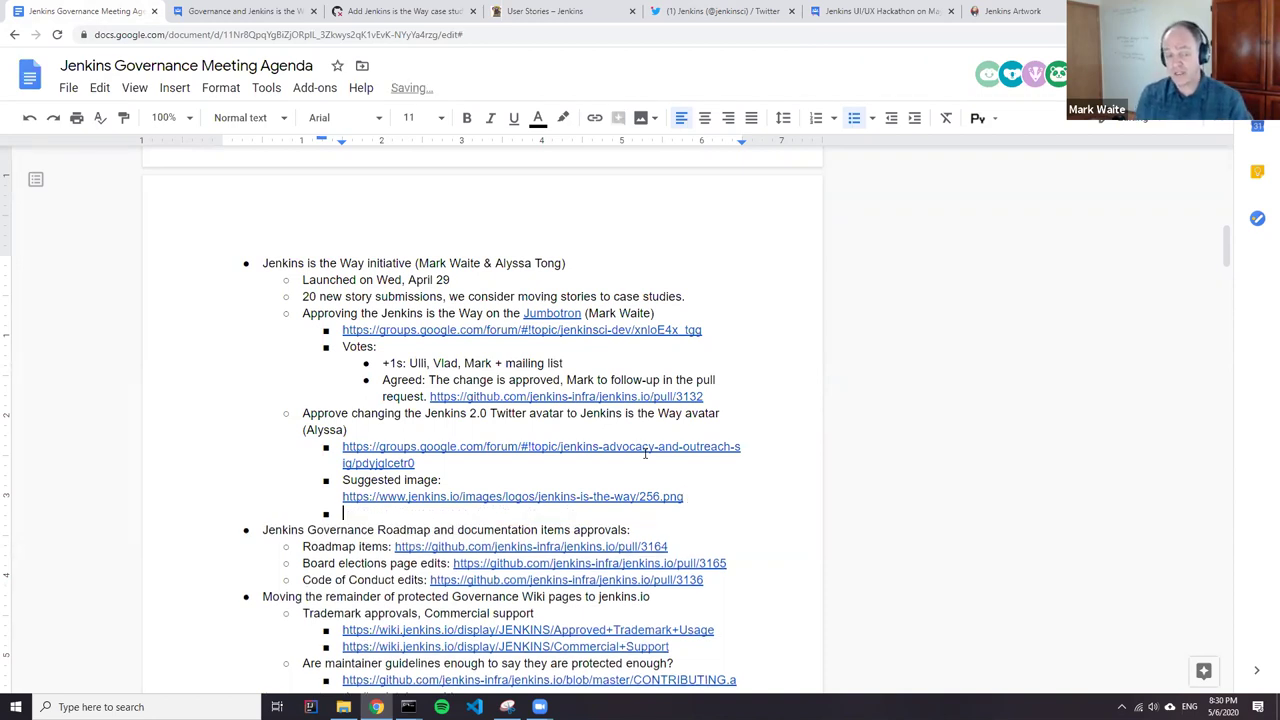
text(Tim)
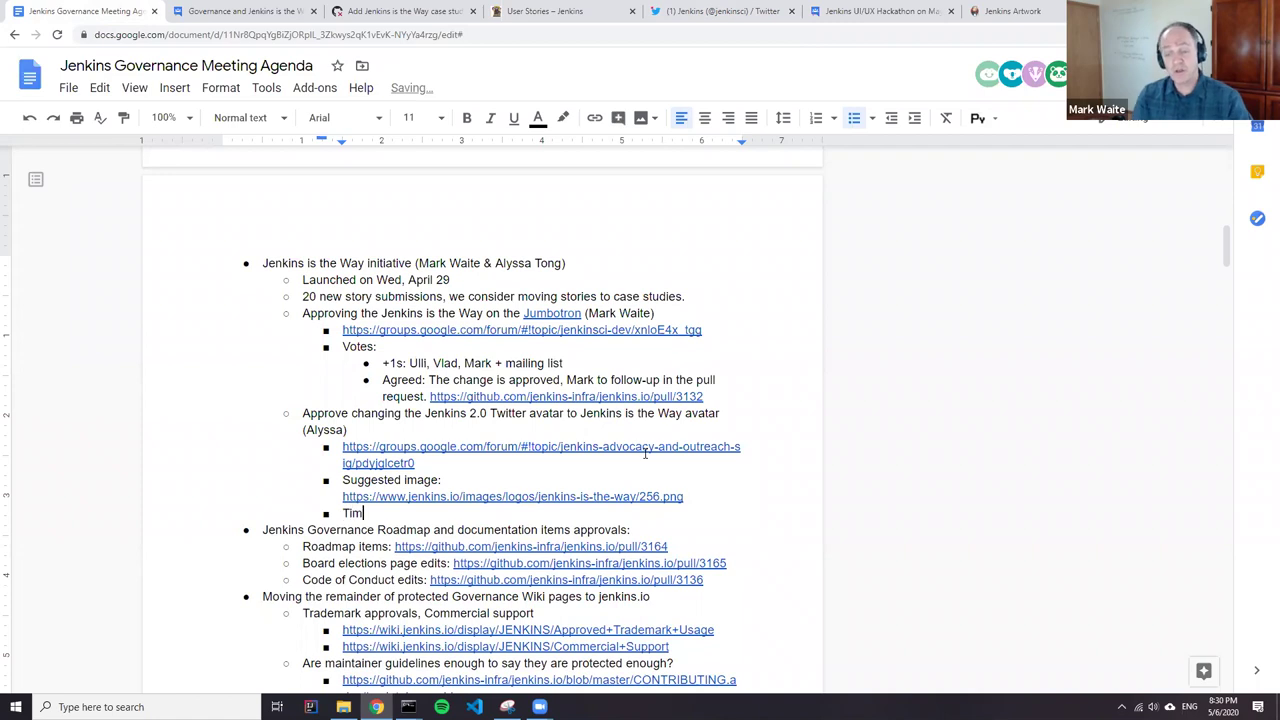
text(eframe: )
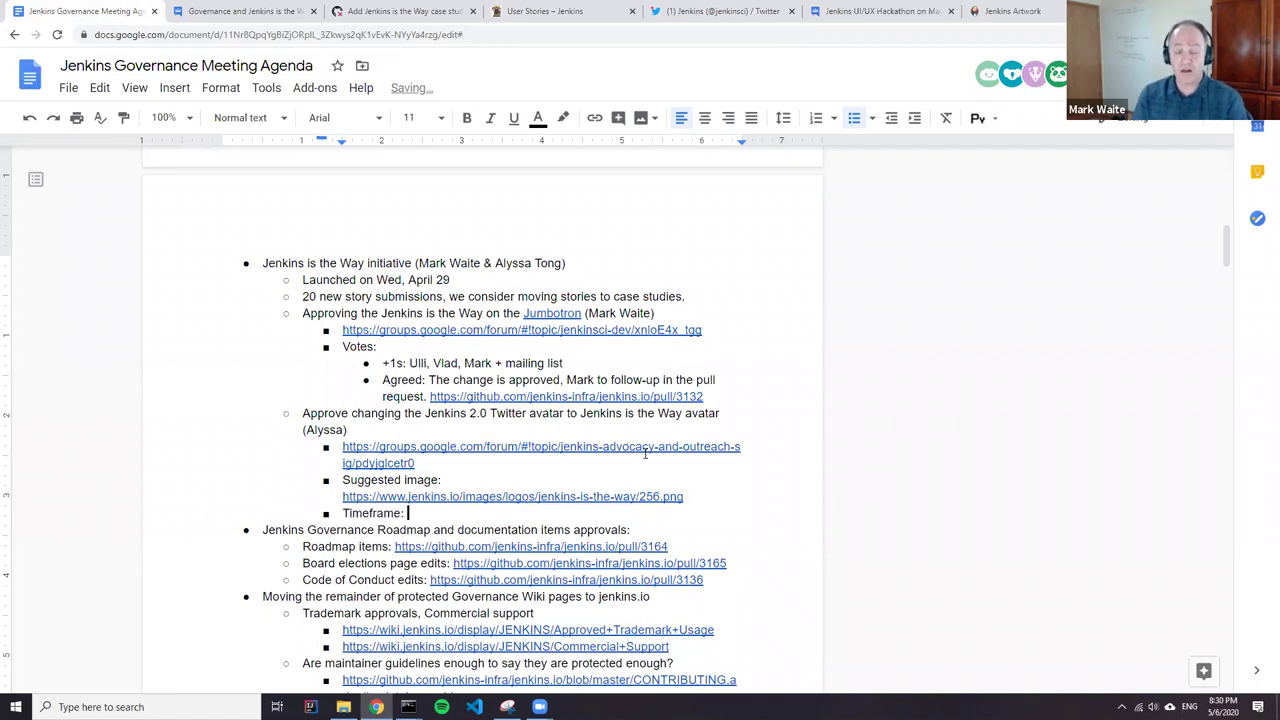
text(1 moth)
key(BackSpace)
key(BackSpace)
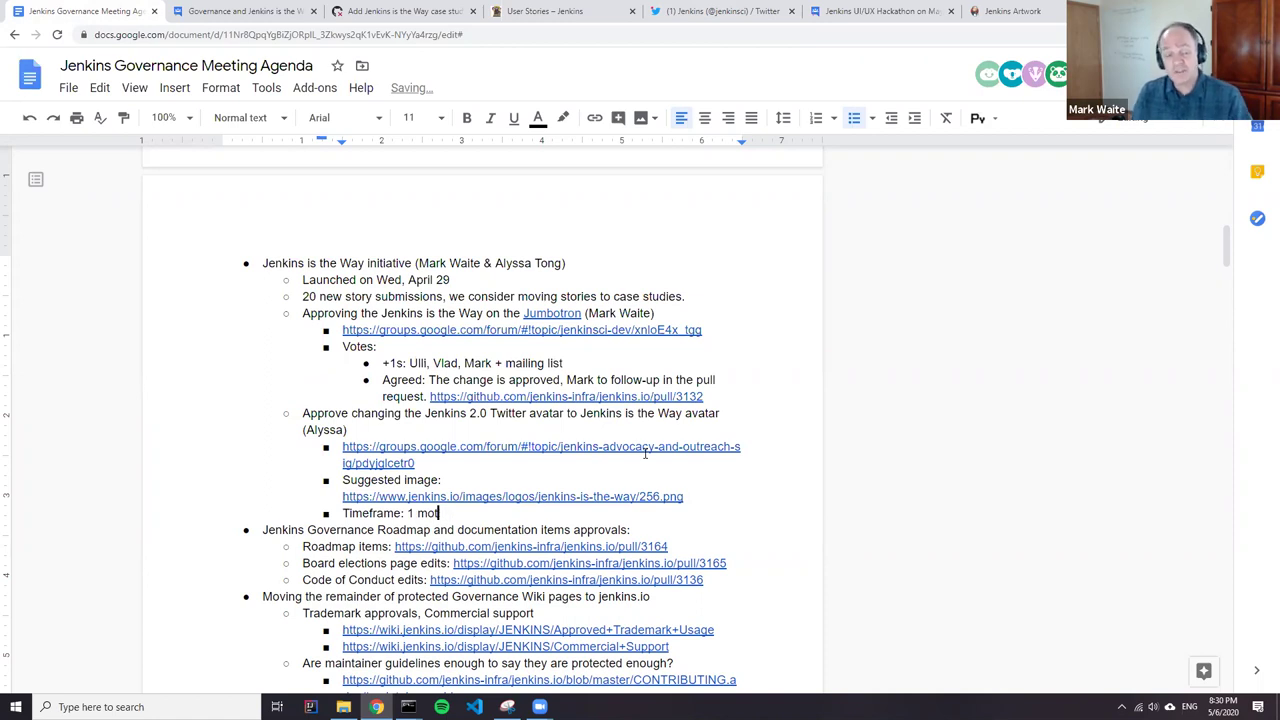
key(BackSpace)
text(nth JenkinsIsTheWa)
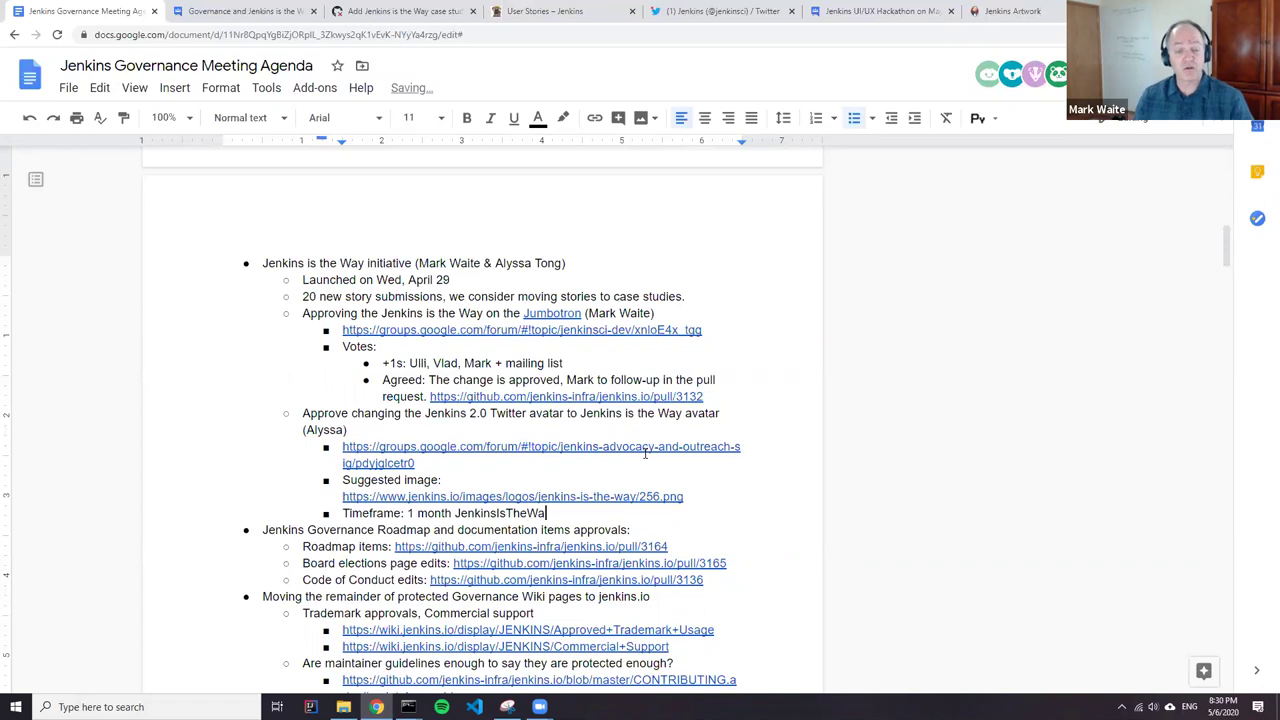
text(y, reg)
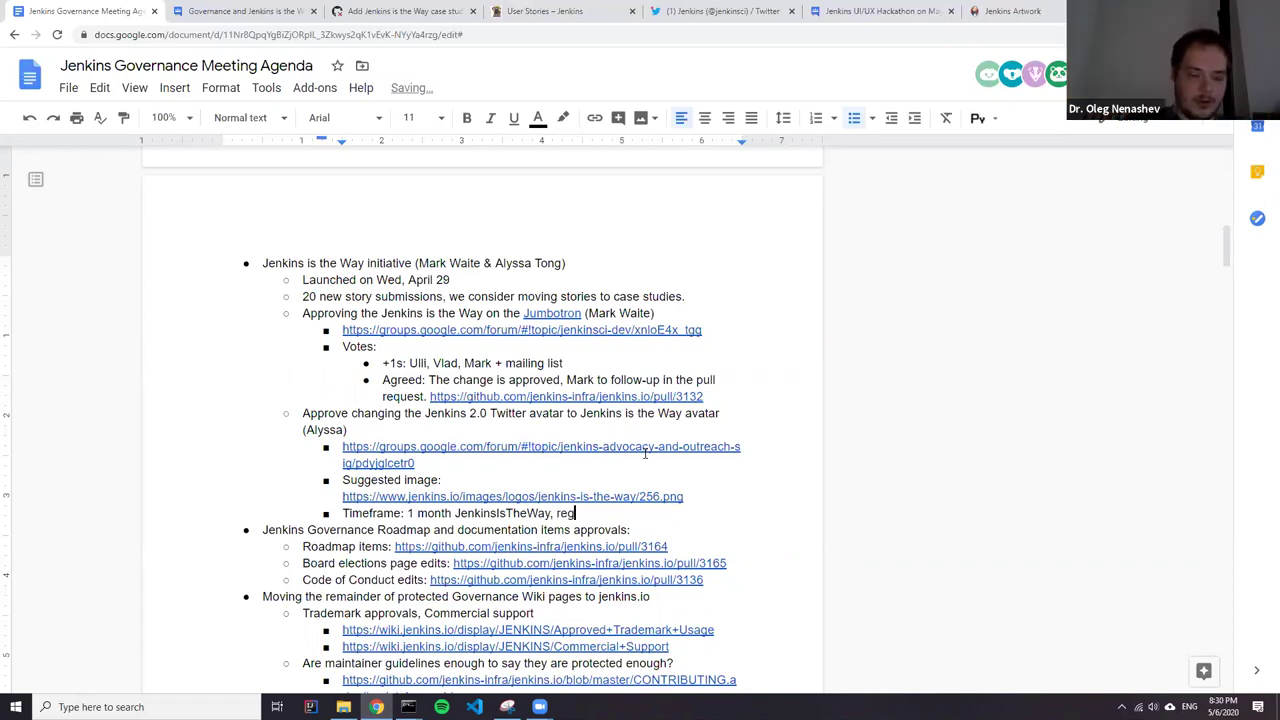
text(ur)
key(BackSpace)
text(lar Jenkins logo)
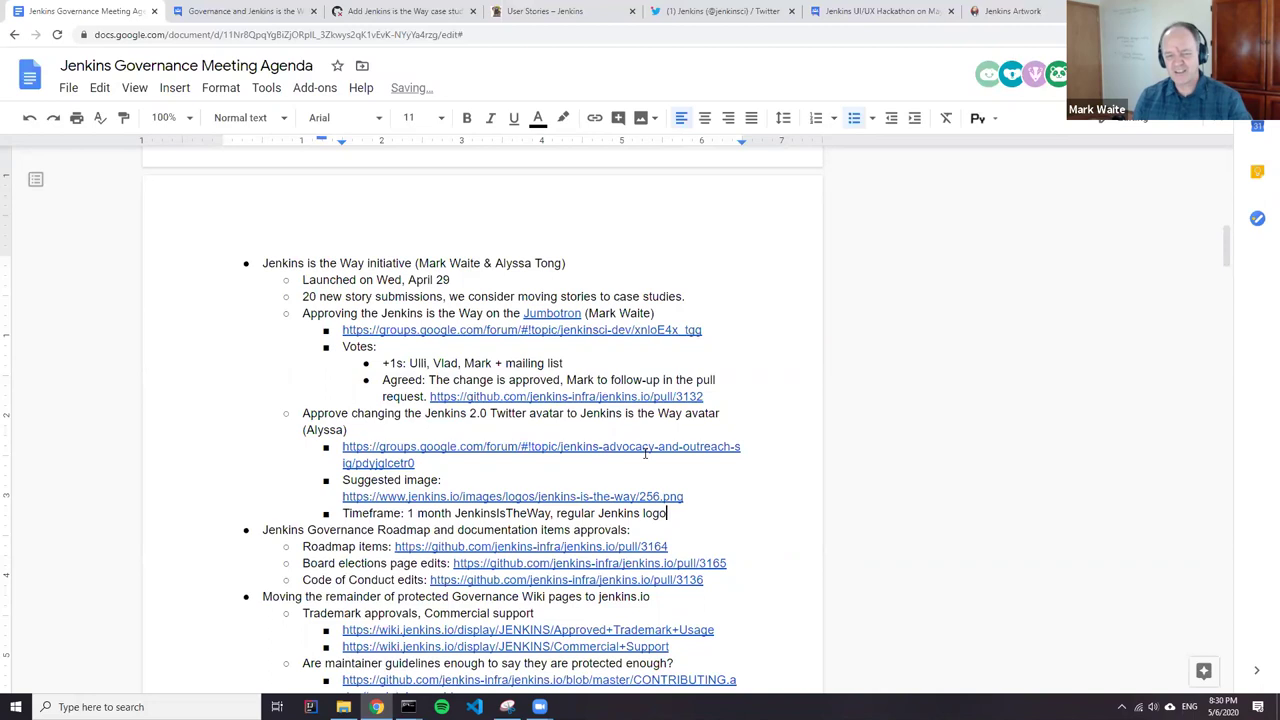
text( after)
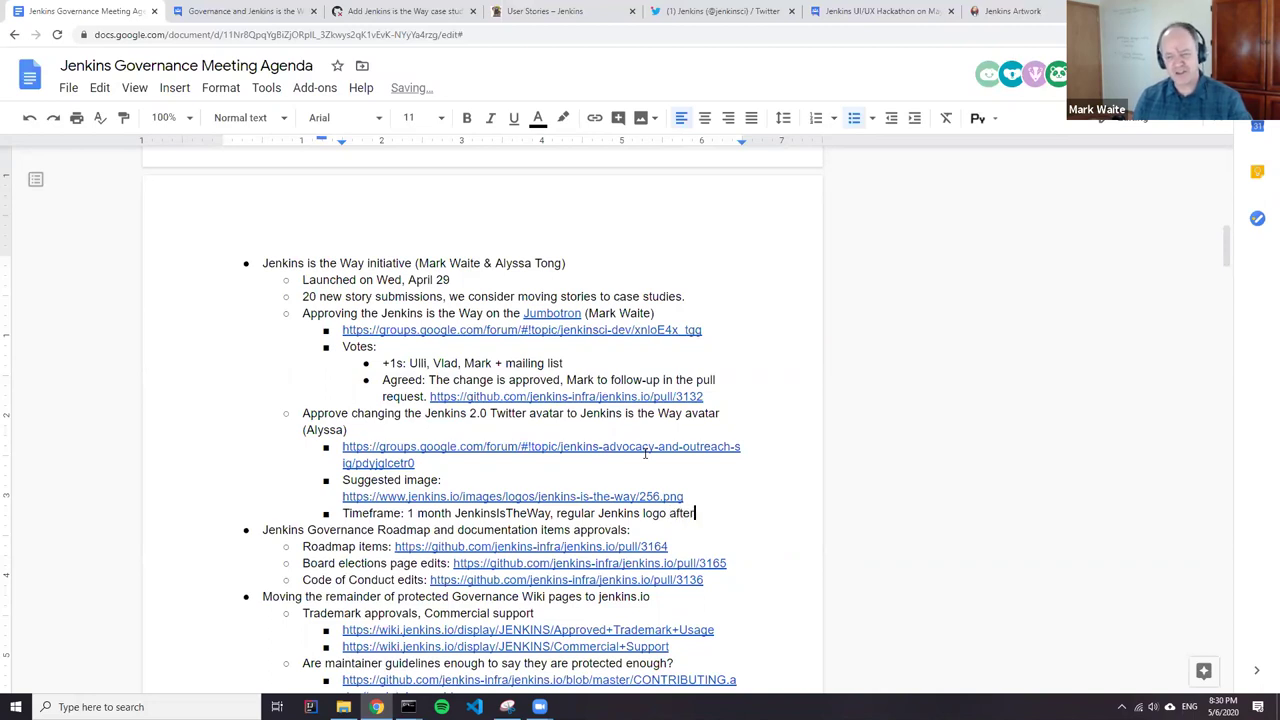
text(wards)
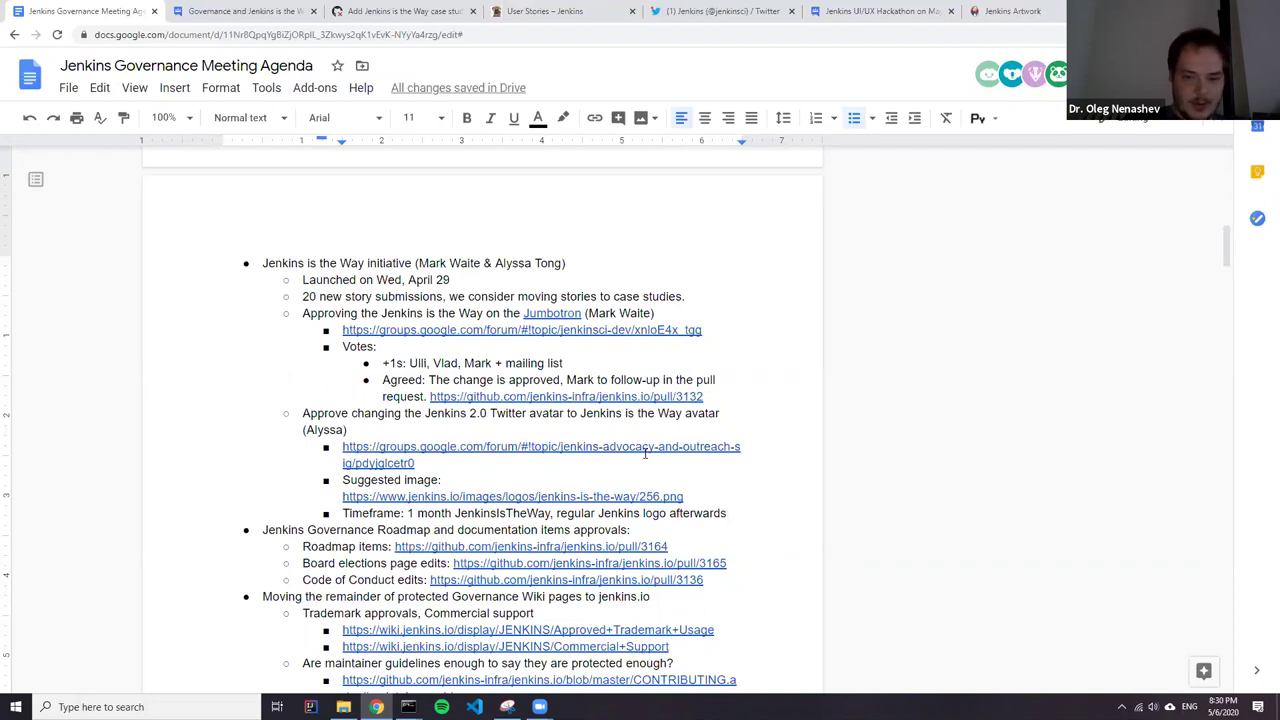
Add a "Votes:" bullet below the timeframe, with a nested "Abstained:" bullet naming the abstaining attendee.
key(Return)
text(Votes:)
key(Return)
key(Tab)
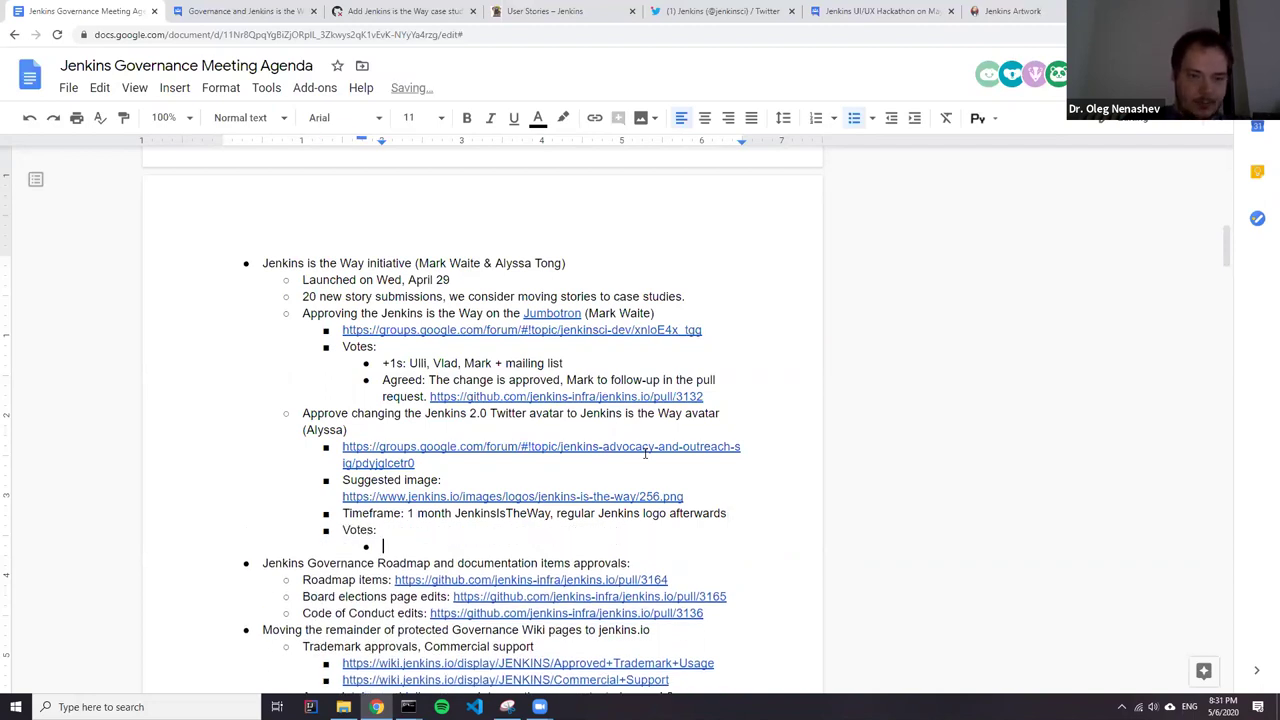
text(Abs)
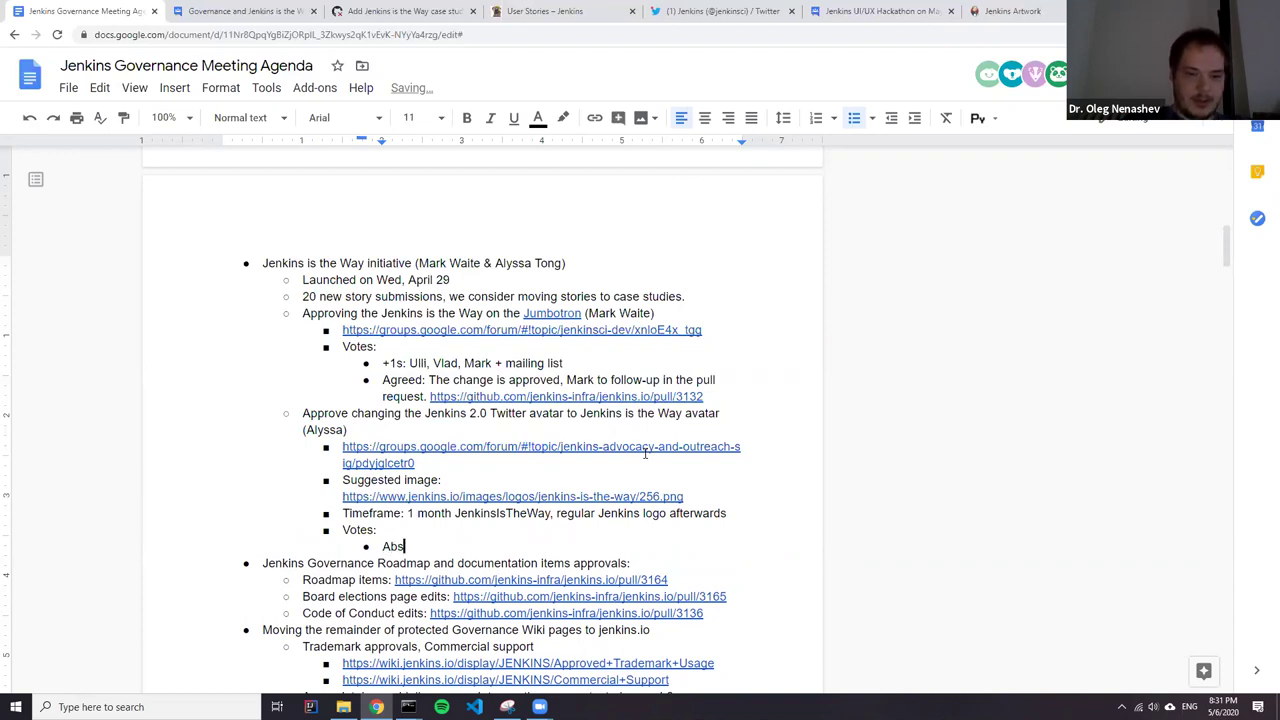
text(tained: Oleg)
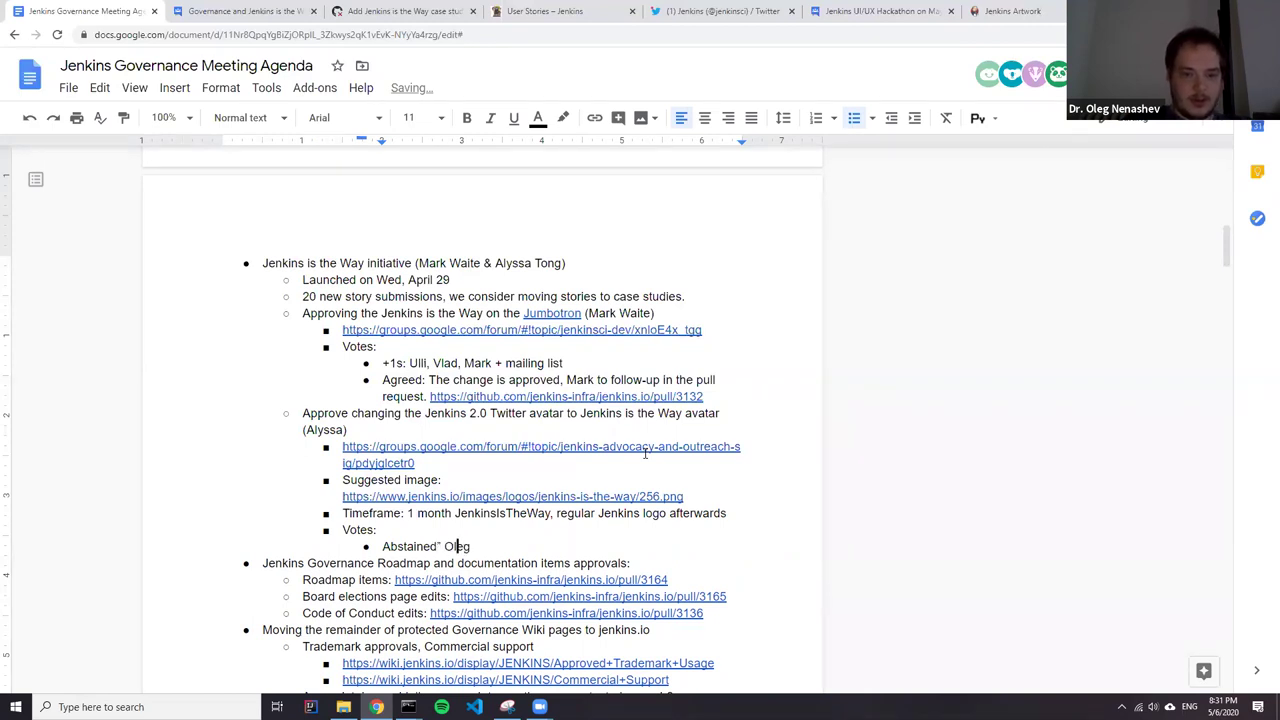
key(Left)
key(Left)
Insert a "+1s:" bullet above the "Abstained:" bullet and list the three supporters' first names, each followed by a comma.
key(Home)
key(Return)
key(Up)
text(+1s)
text(: O)
key(BackSpace)
text(Aly)
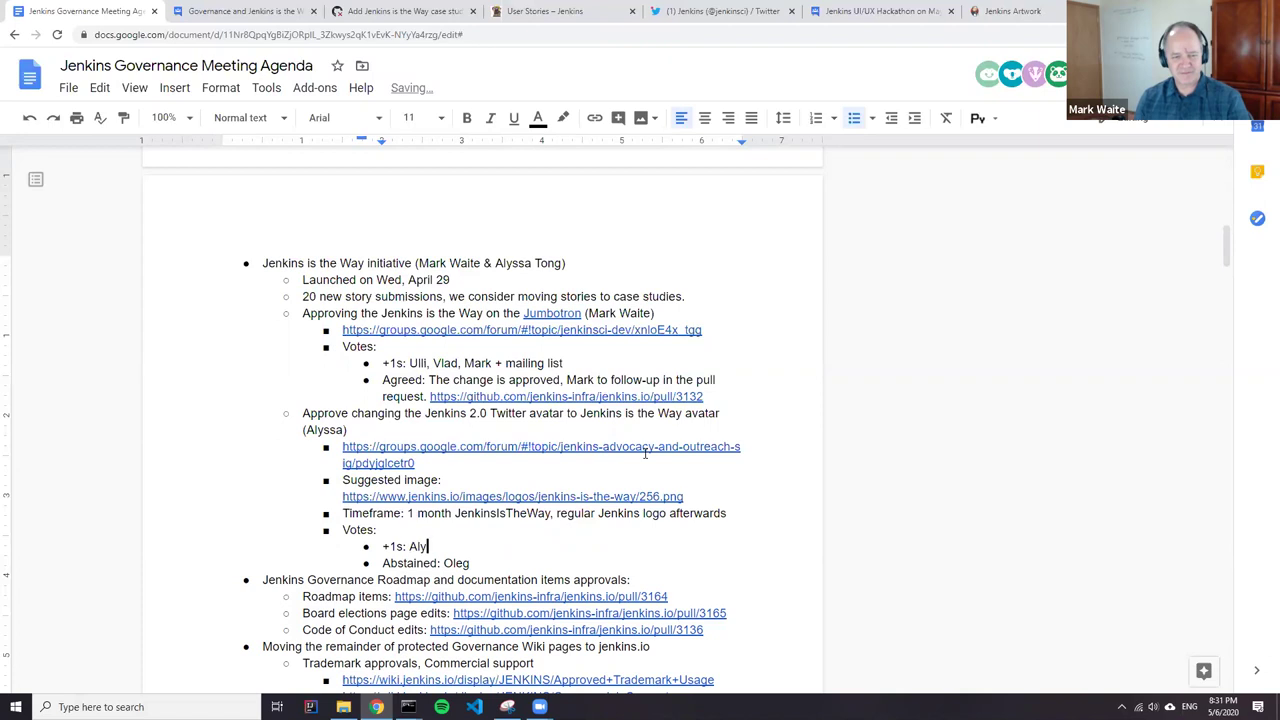
text(ssa, Mark,)
key(BackSpace)
key(BackSpace)
text(, Ulli)
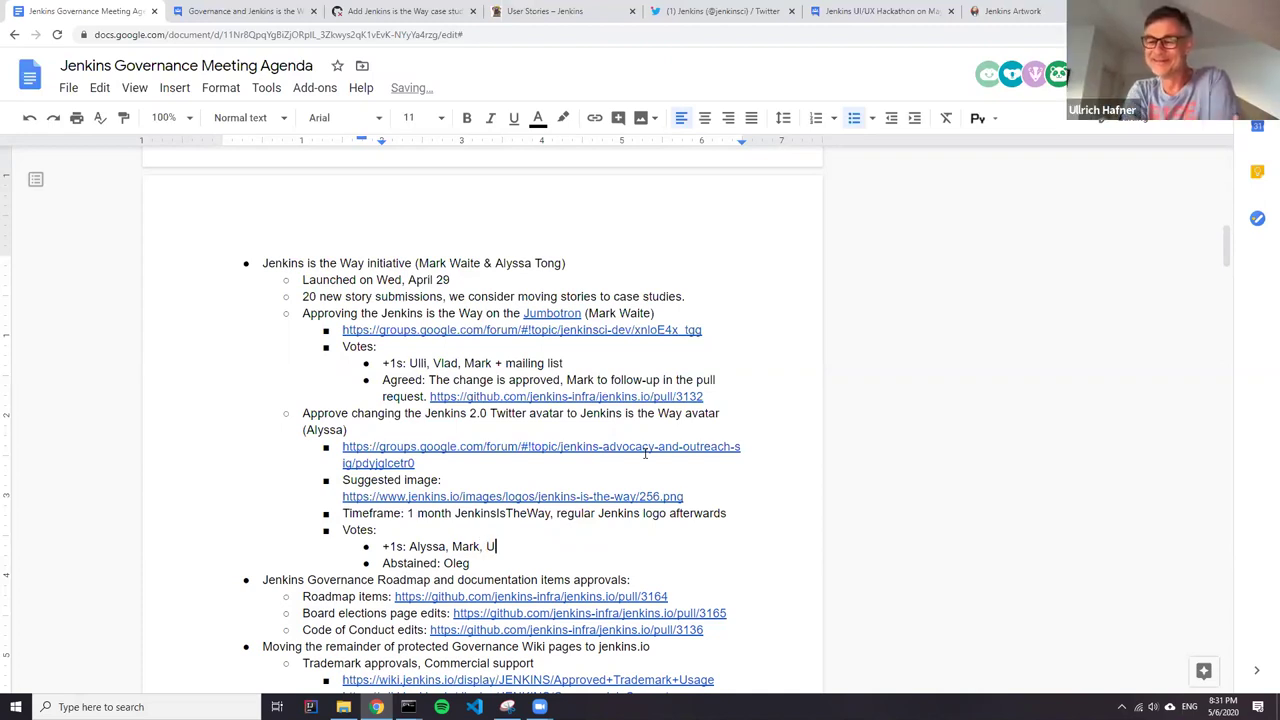
key(Down)
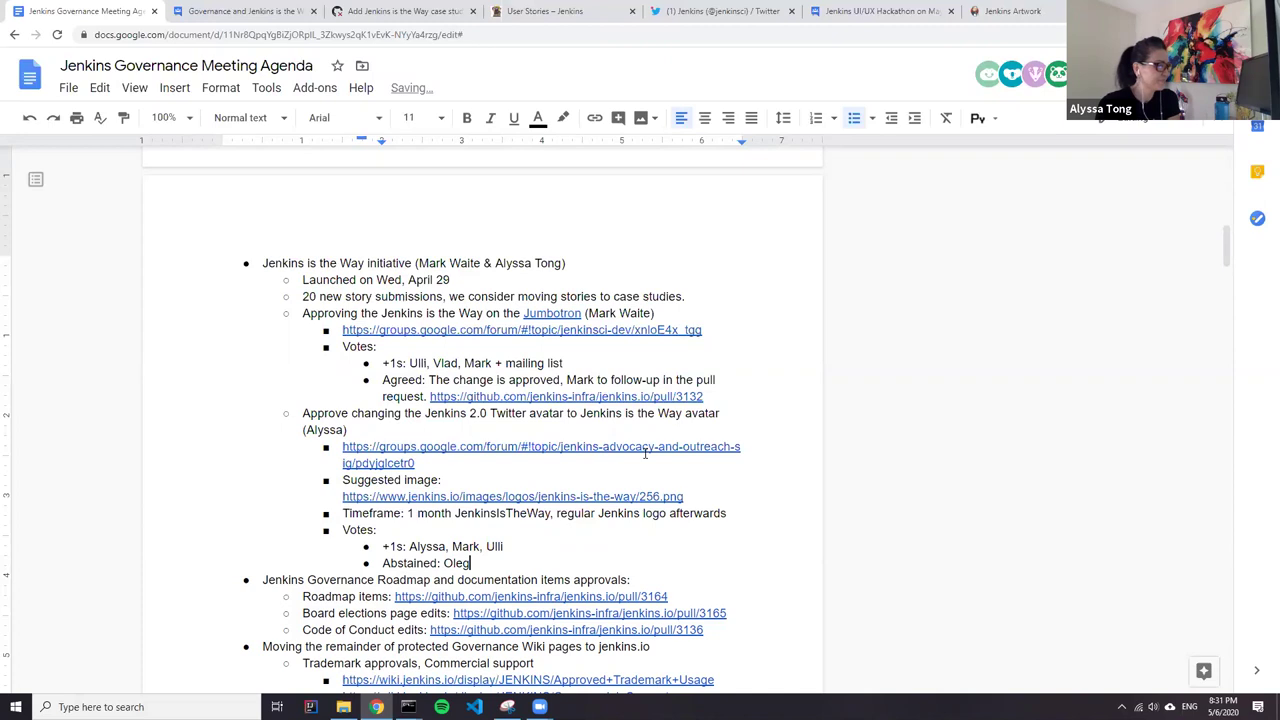
key(Up)
text(,)
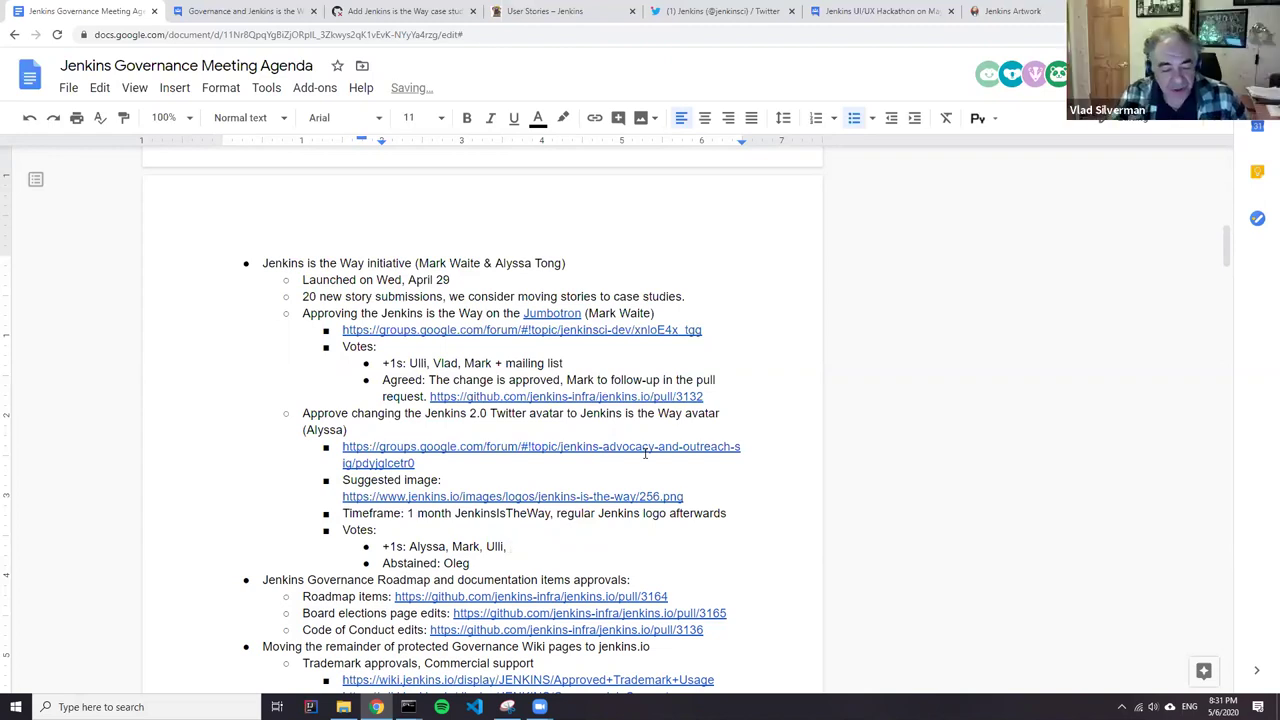
Split the third name off the "+1s:" line into a new "Okay:" bullet and add another attendee's first name to it.
key(Left)
key(Left)
key(Left)
key(Left)
key(Left)
key(Left)
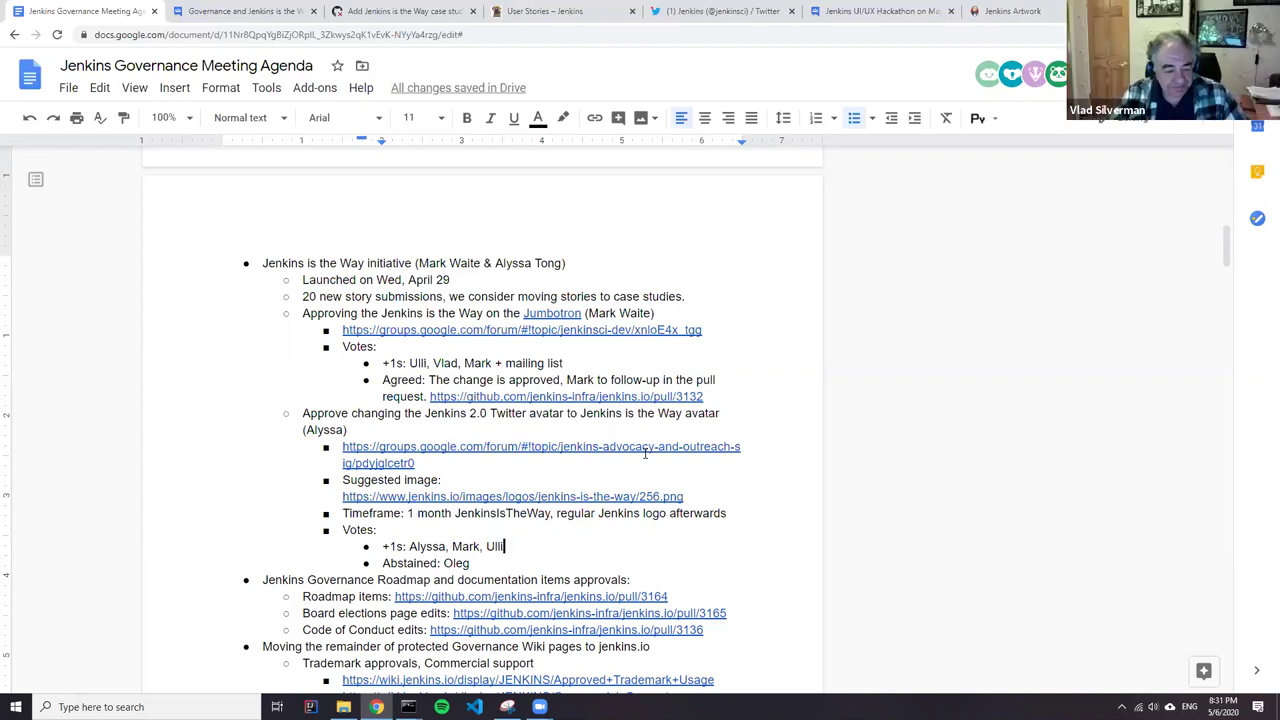
key(Right)
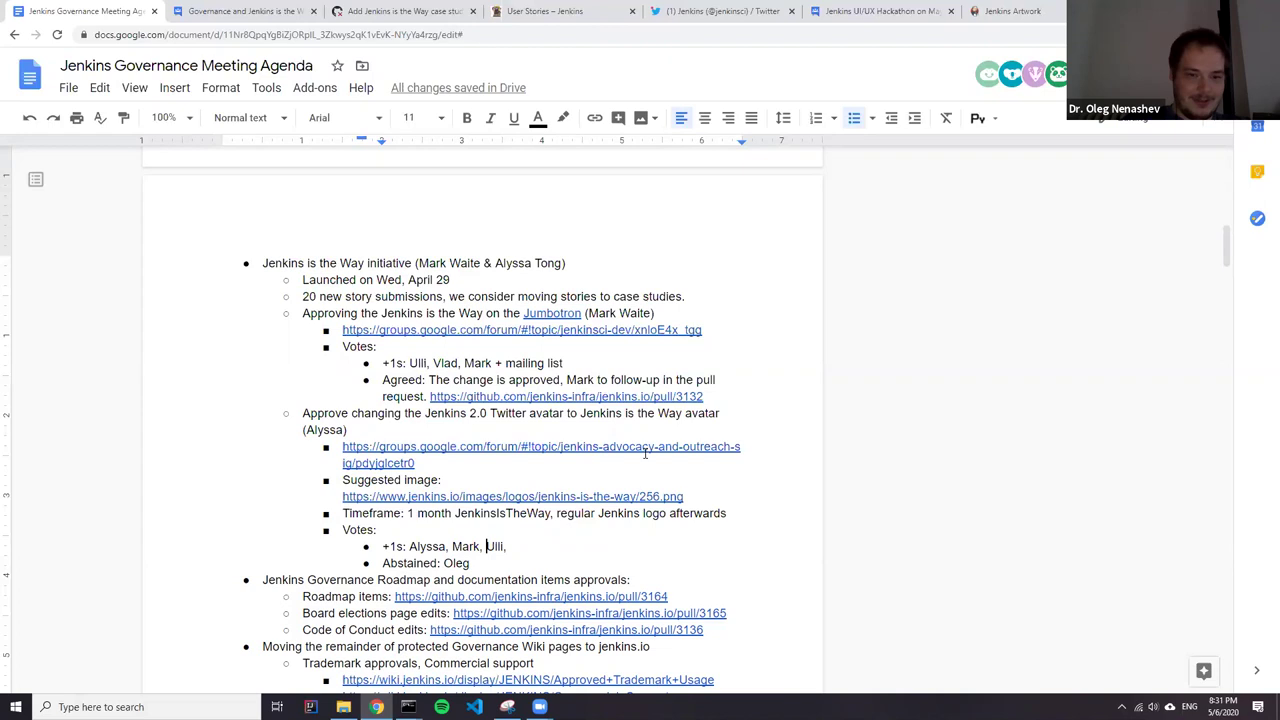
key(BackSpace)
key(BackSpace)
key(Return)
text(Okay)
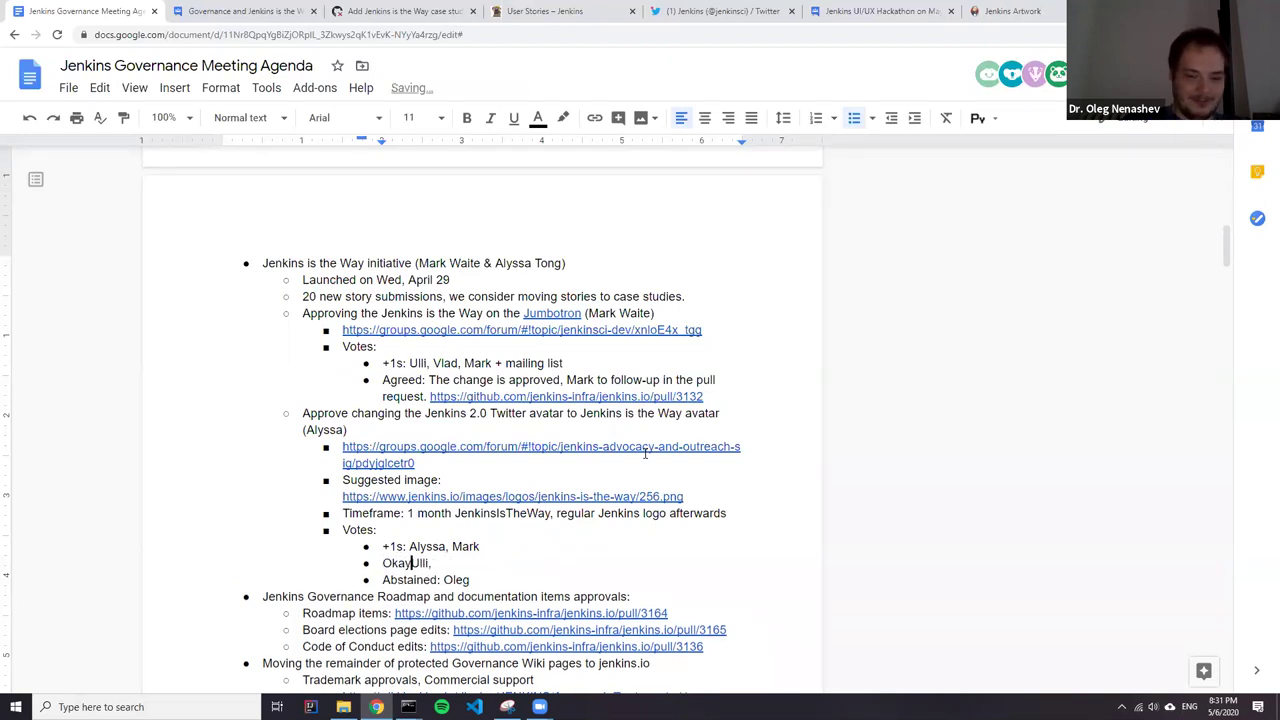
text(:)
key(End)
text(Vlad)
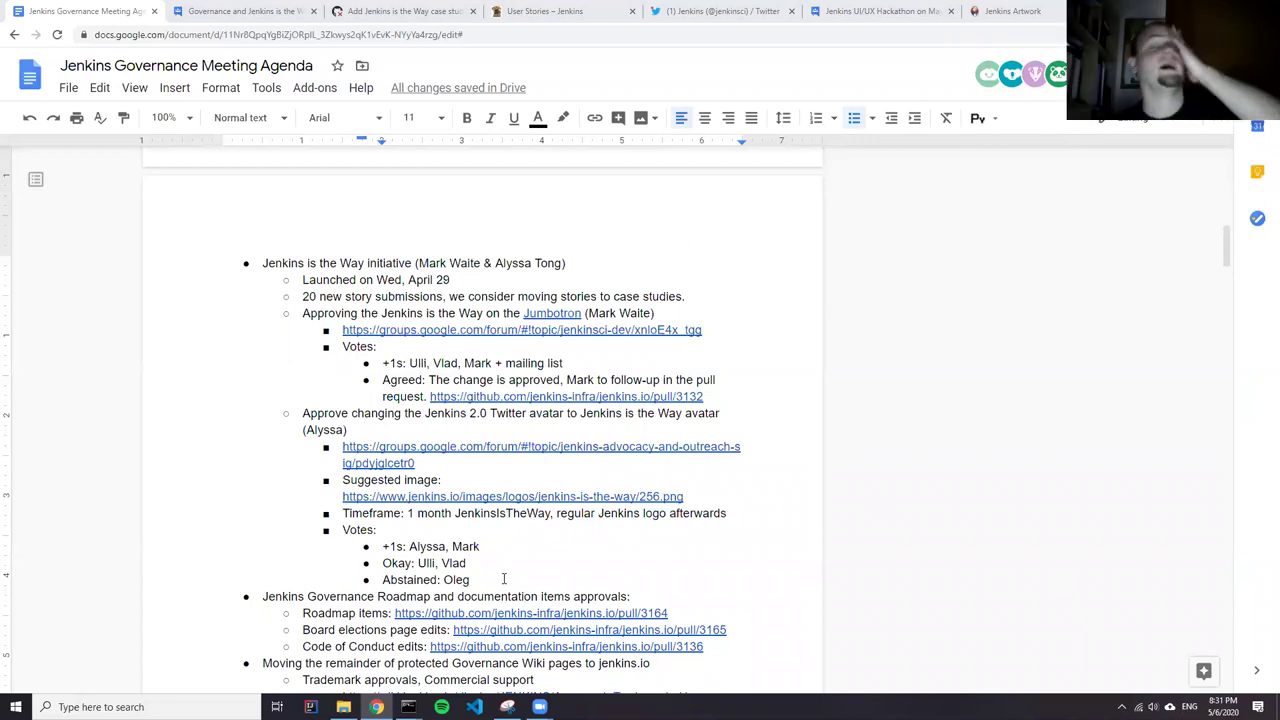
Append one more supporter's first name to the "+1s:" line of the Twitter avatar votes.
click(488, 546)
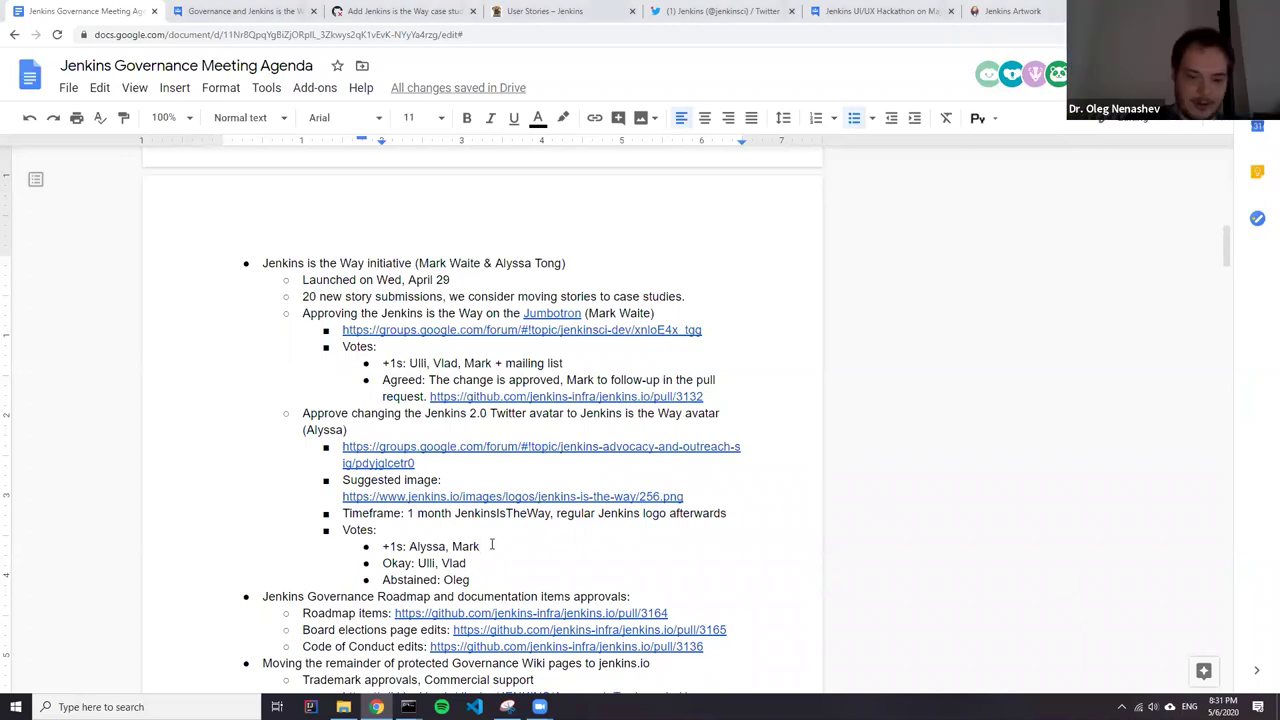
text(, Oliver)
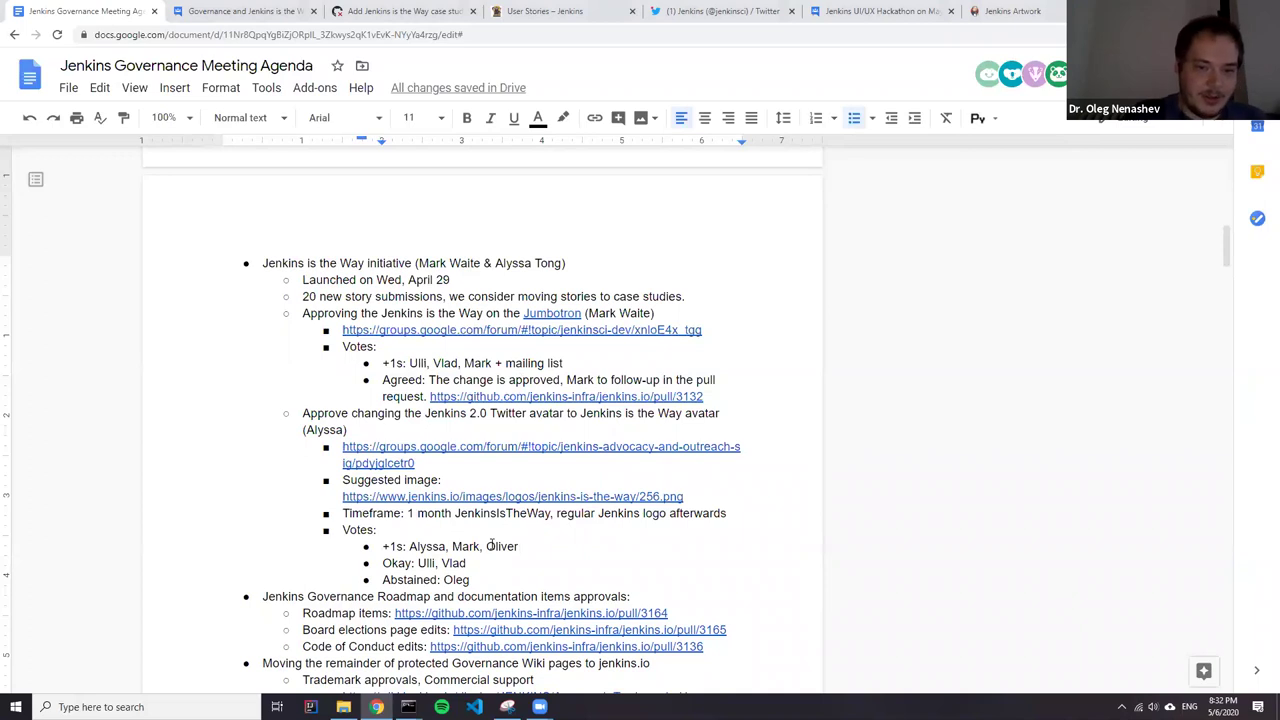
Open the advocacy-and-outreach mailing-list thread linked under the Twitter avatar item and read through its replies.
click(489, 449)
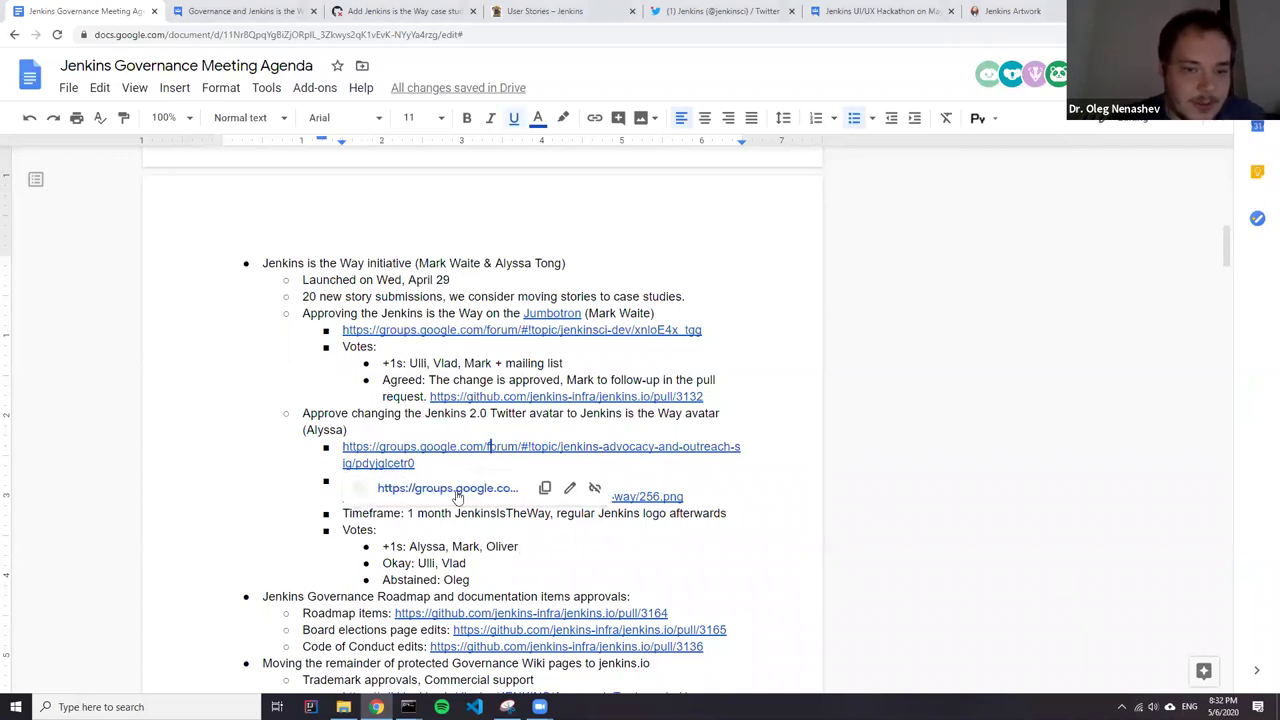
click(456, 488)
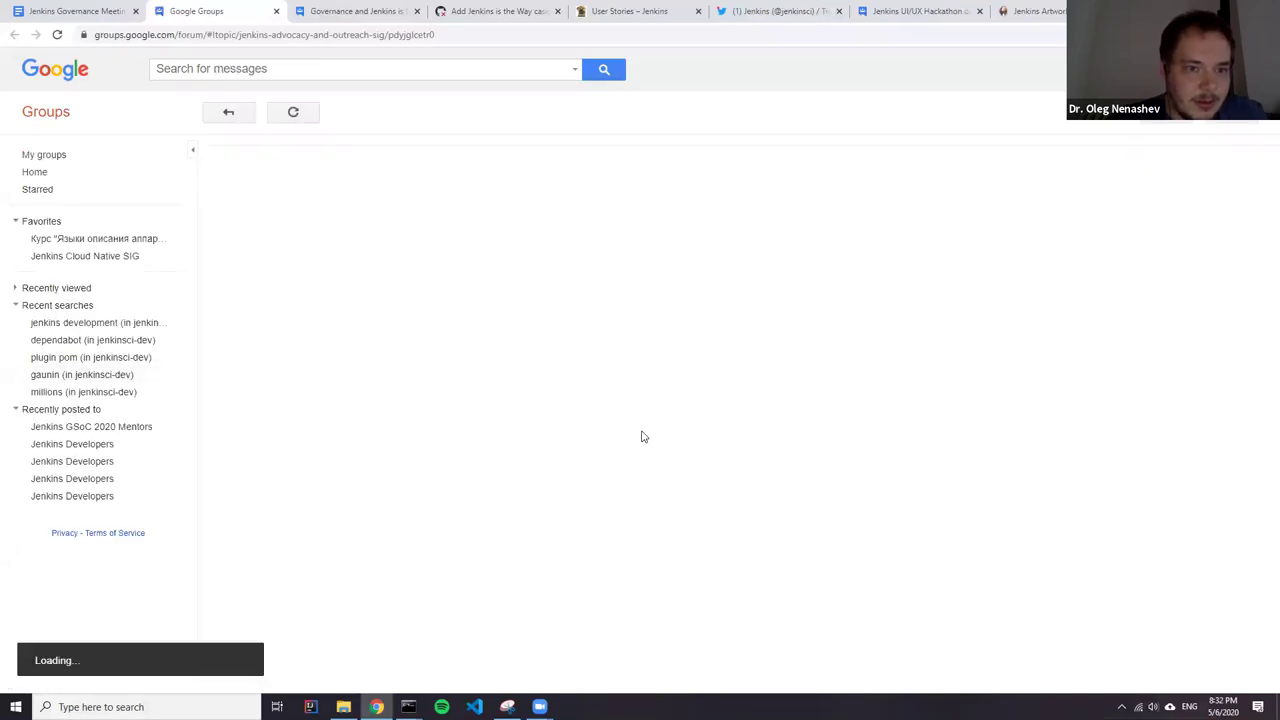
scroll(575, 428, down, 3)
scroll(420, 404, down, 5)
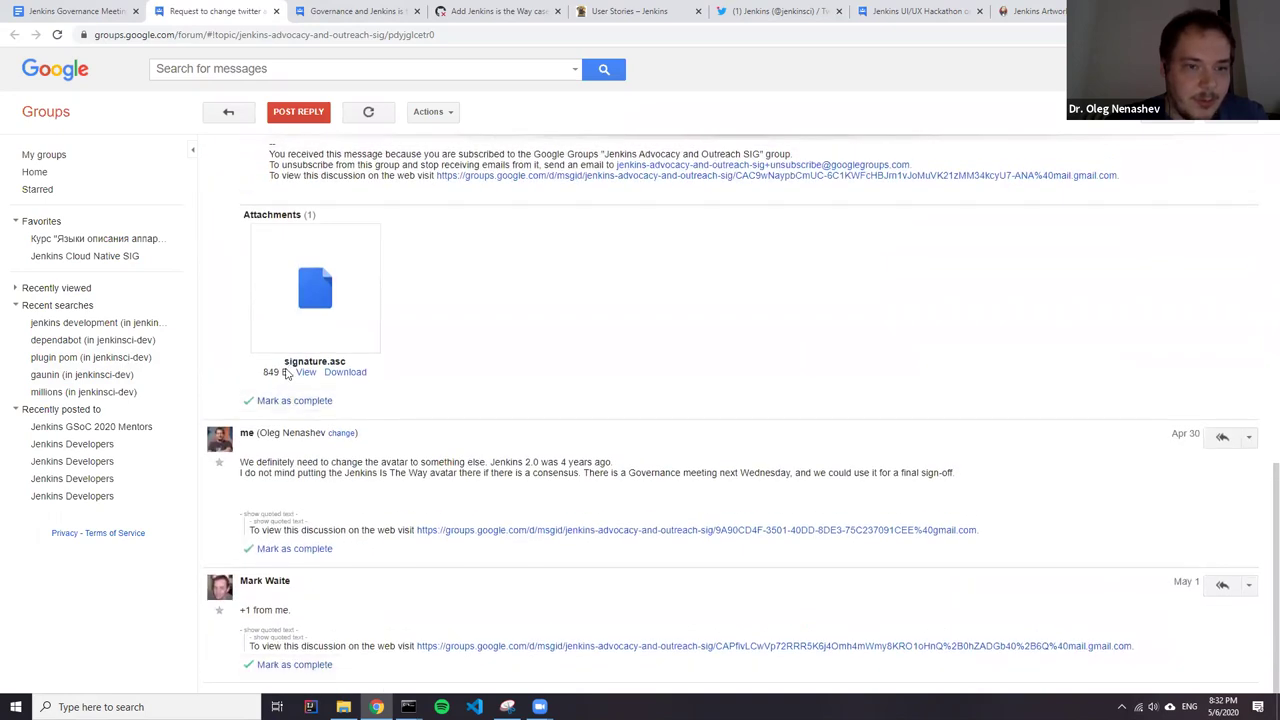
Return to the agenda document and append a parenthetical to the Twitter avatar "+1s:" line with the mailing-list supporter's first name and "in ML".
scroll(478, 556, up, 5)
key(ctrl+shift+Tab)
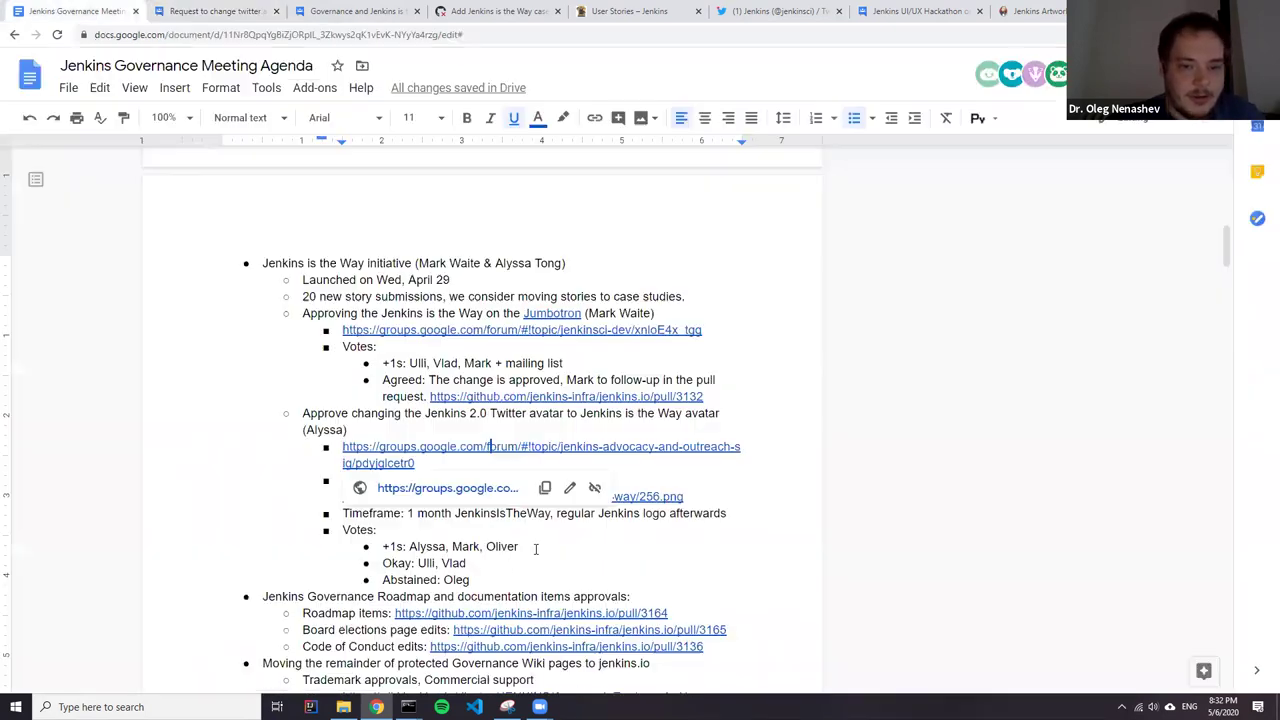
click(533, 547)
text(()Marky )
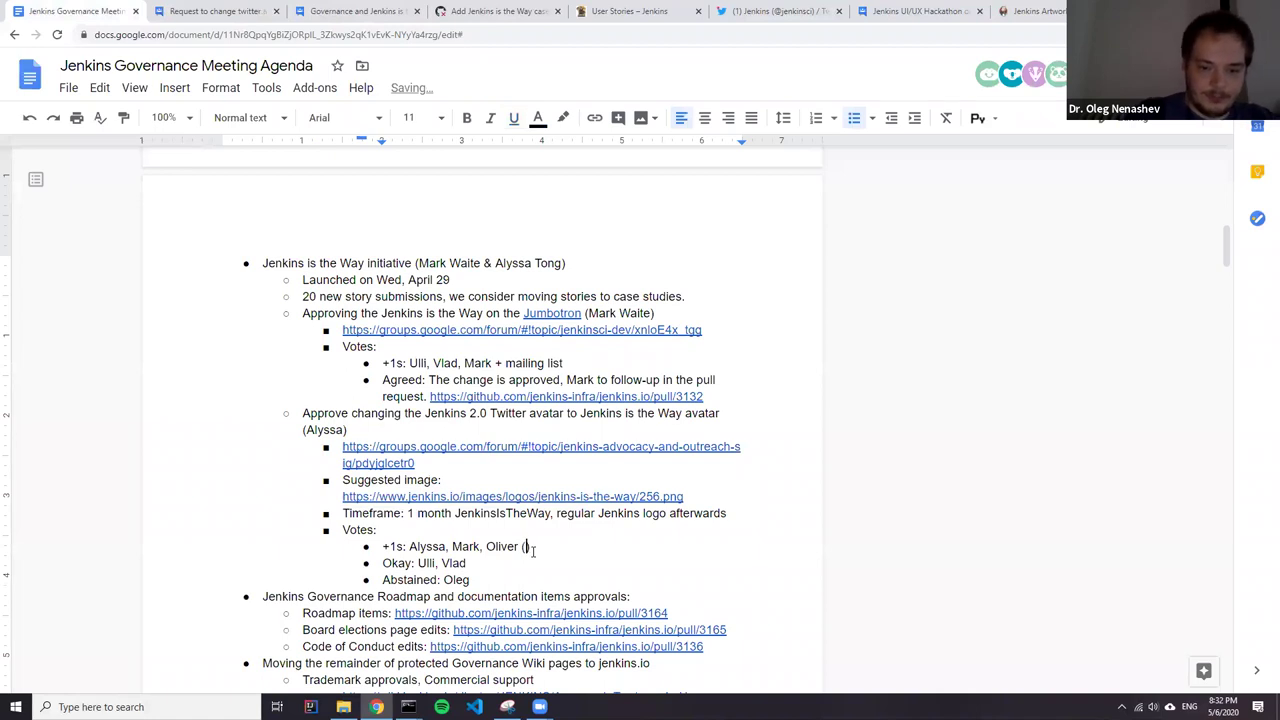
text(in )
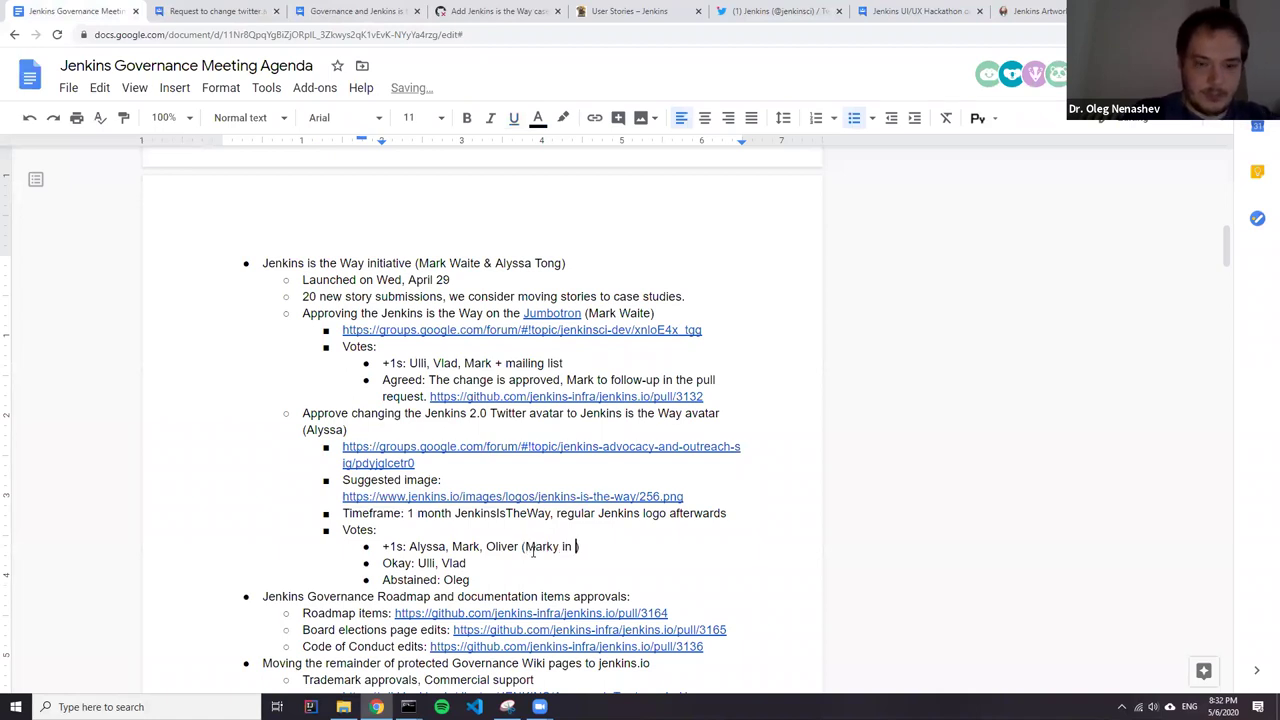
text(ML)
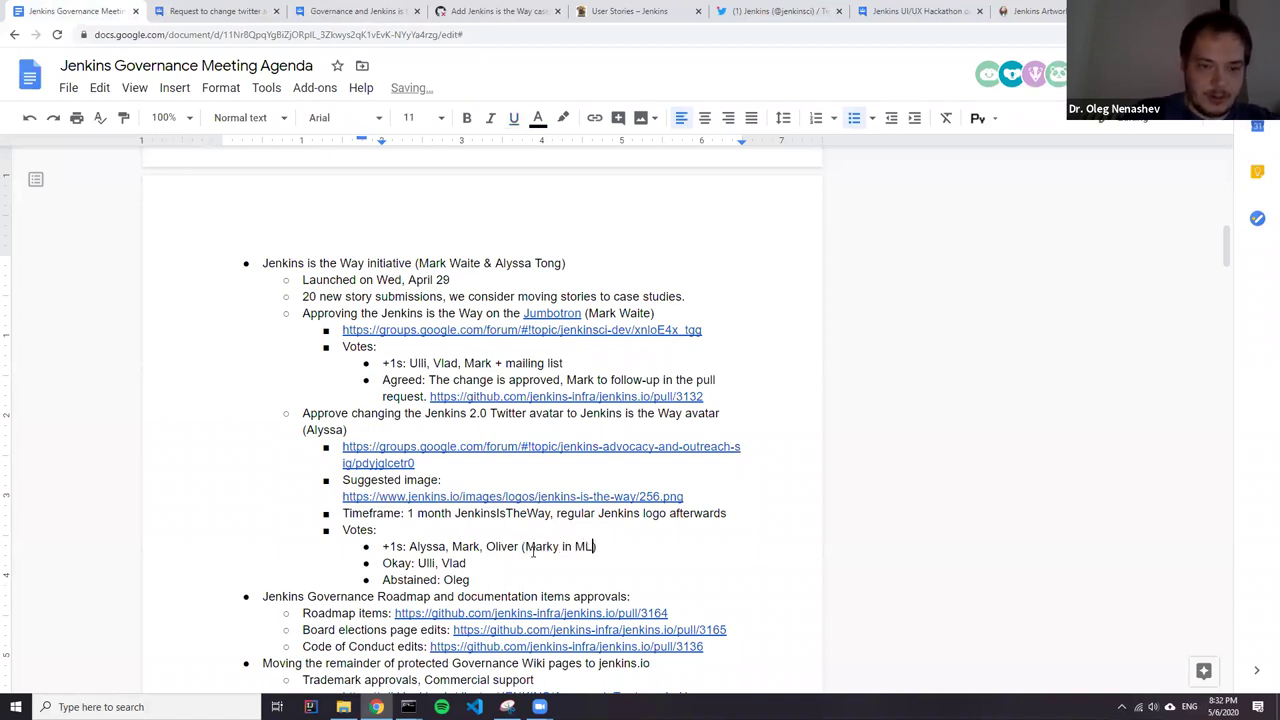
Add an "Approved:" bullet below the Twitter avatar votes with the sub-bullet "We switch to JenkinsIsTheWay for 1 month".
key(Return)
key(shift+Tab)
text(A)
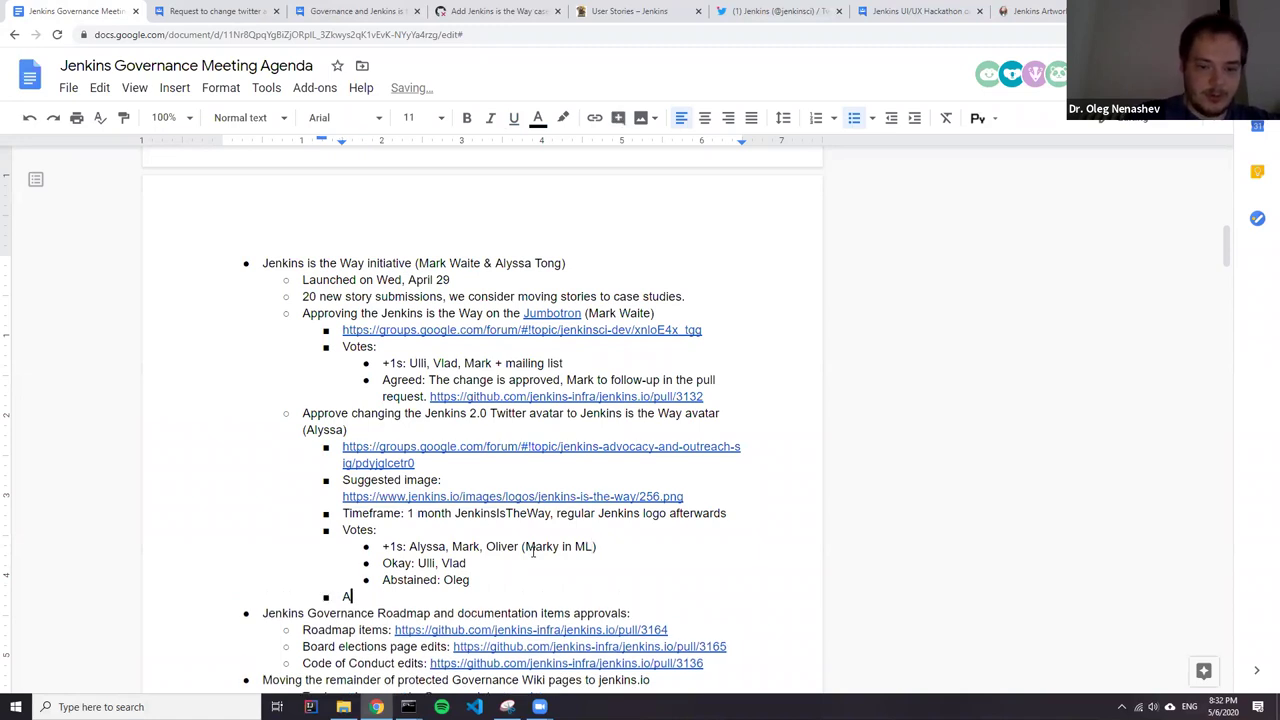
text(pproved:)
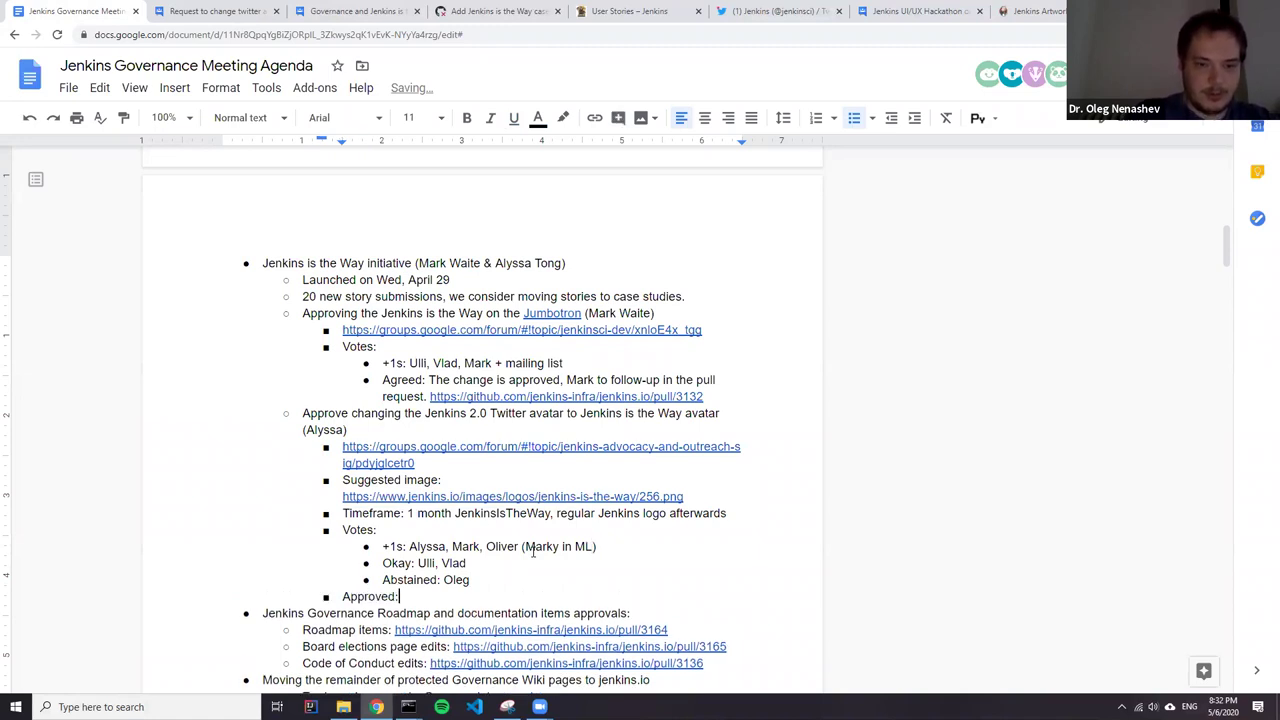
key(Return)
key(Tab)
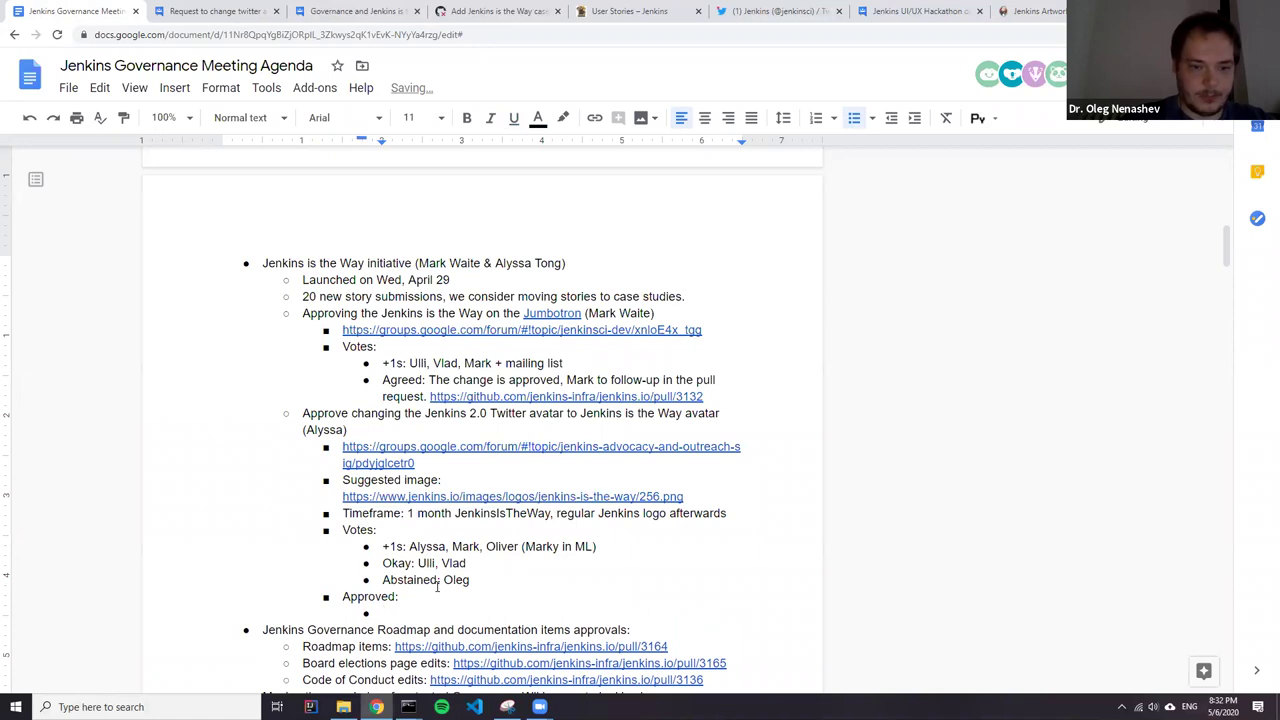
text(We sw)
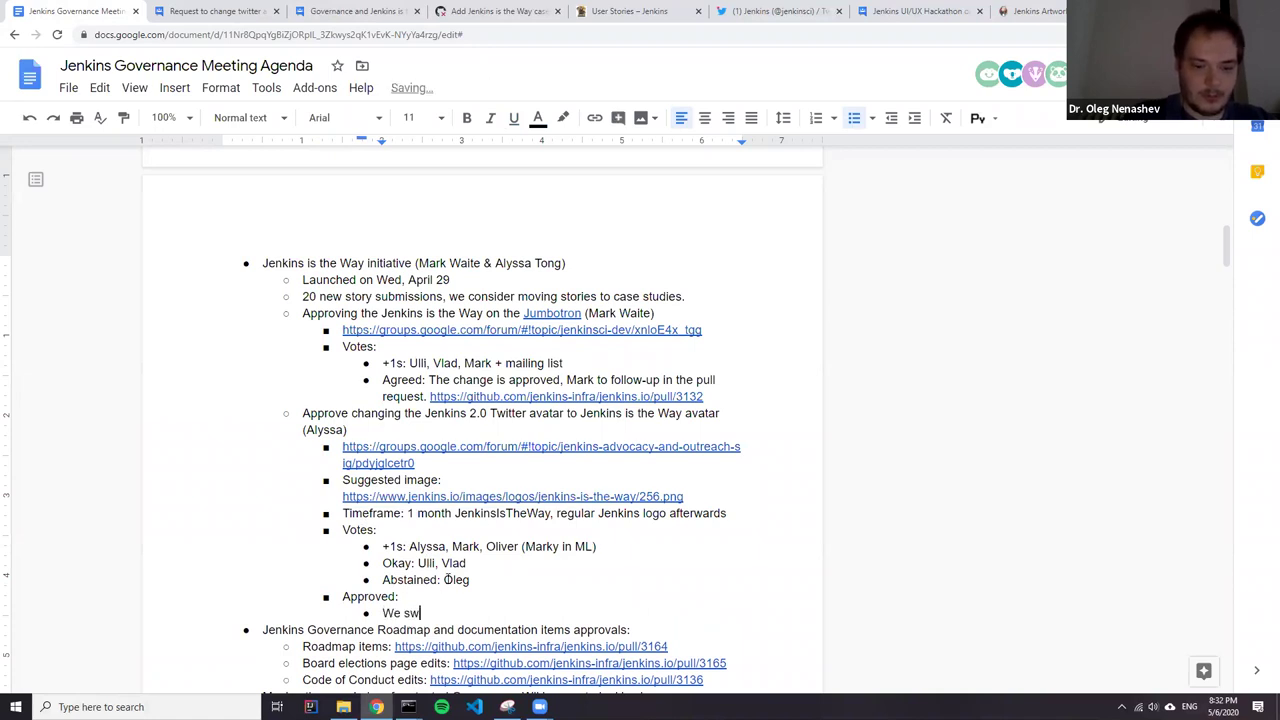
text(itch to JenkinsI)
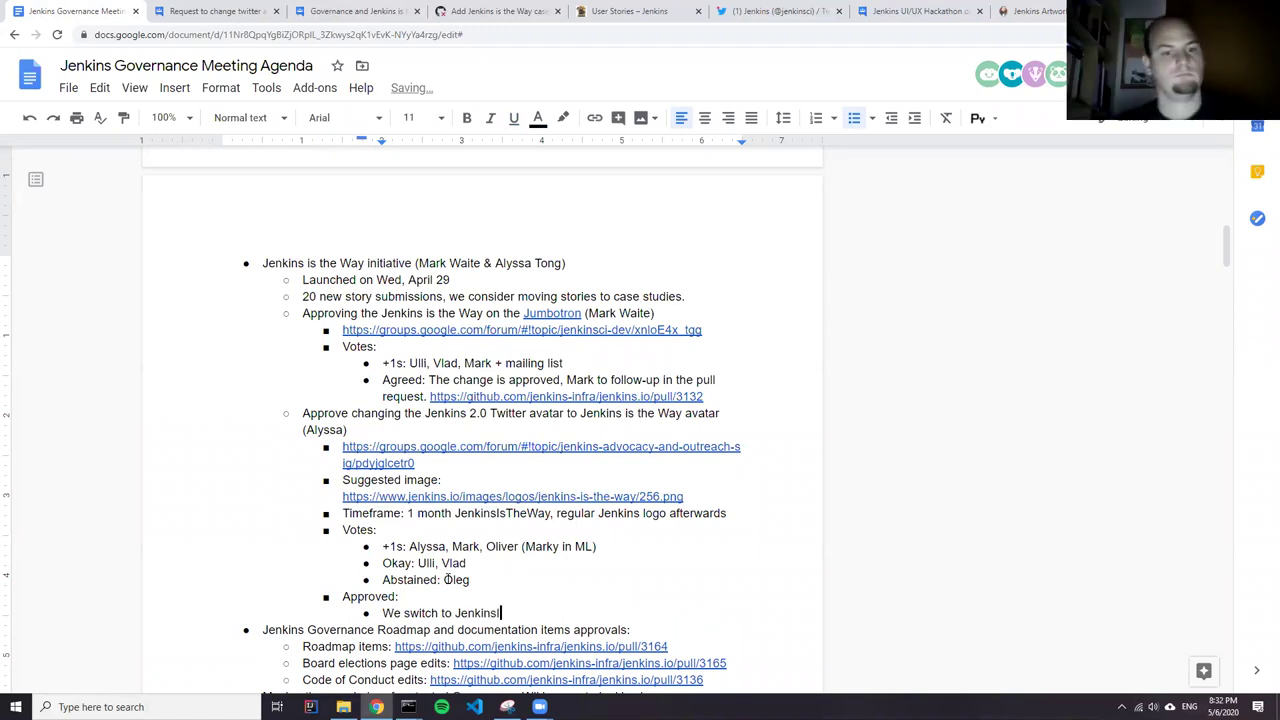
text(sTheW)
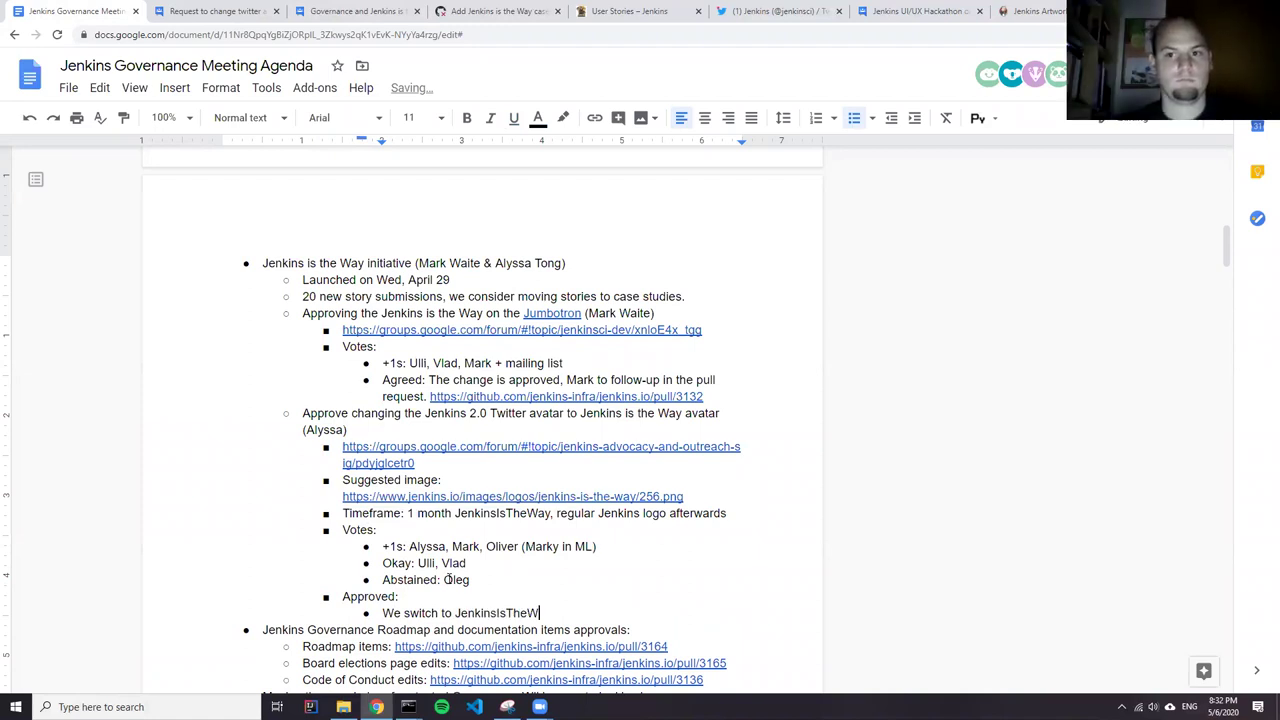
text(ay for 1 month)
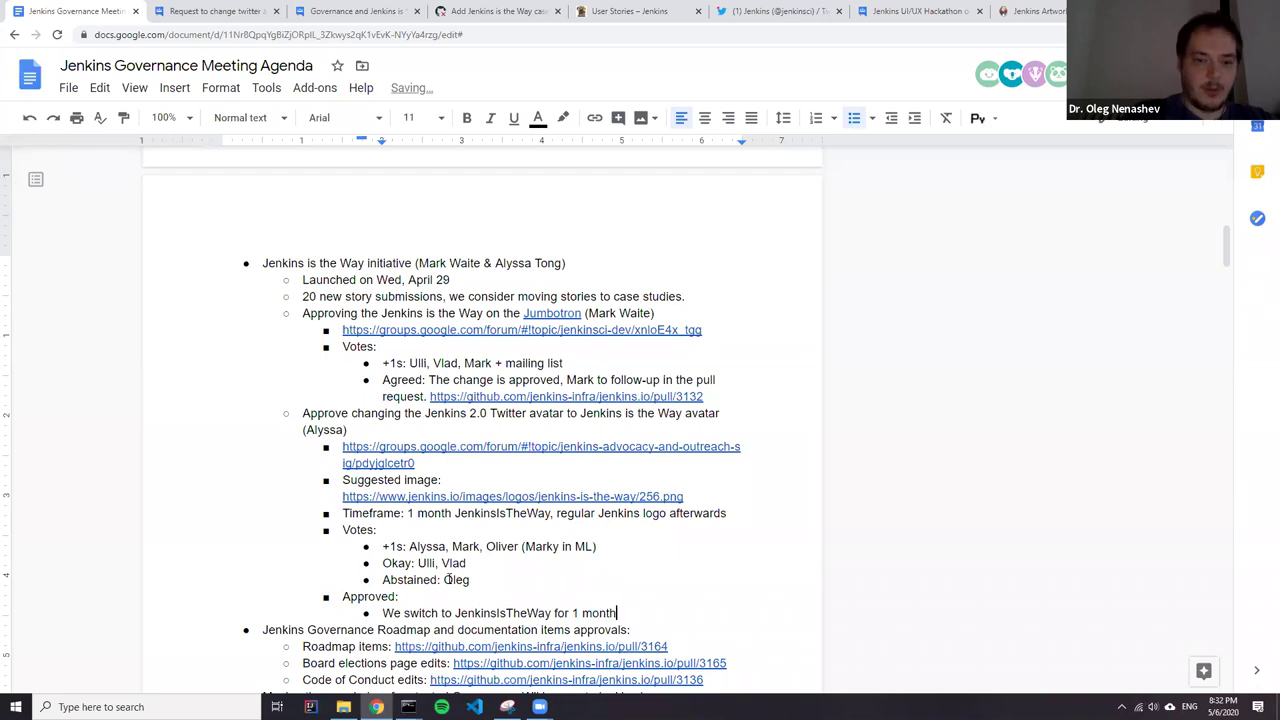
Add an "Action:" bullet below the approval, stating which attendee is "to reach out to" which contact, using their first names.
key(Return)
key(shift+Tab)
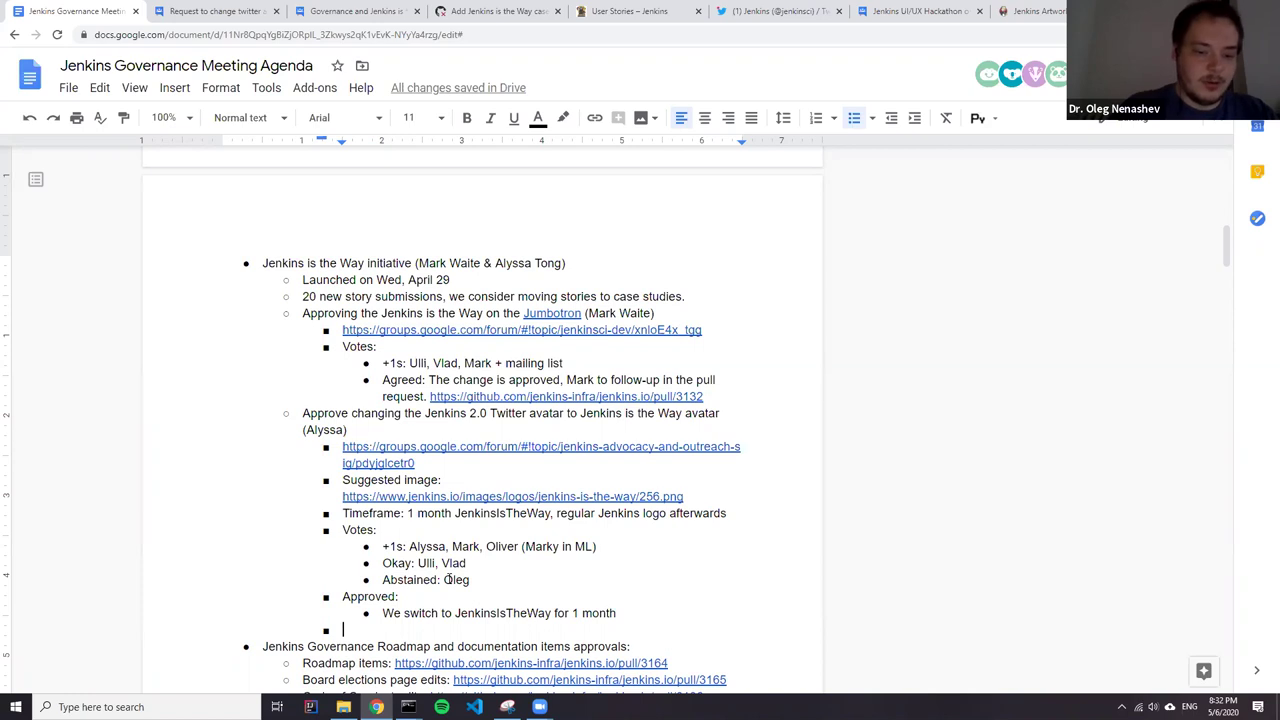
text(Action:)
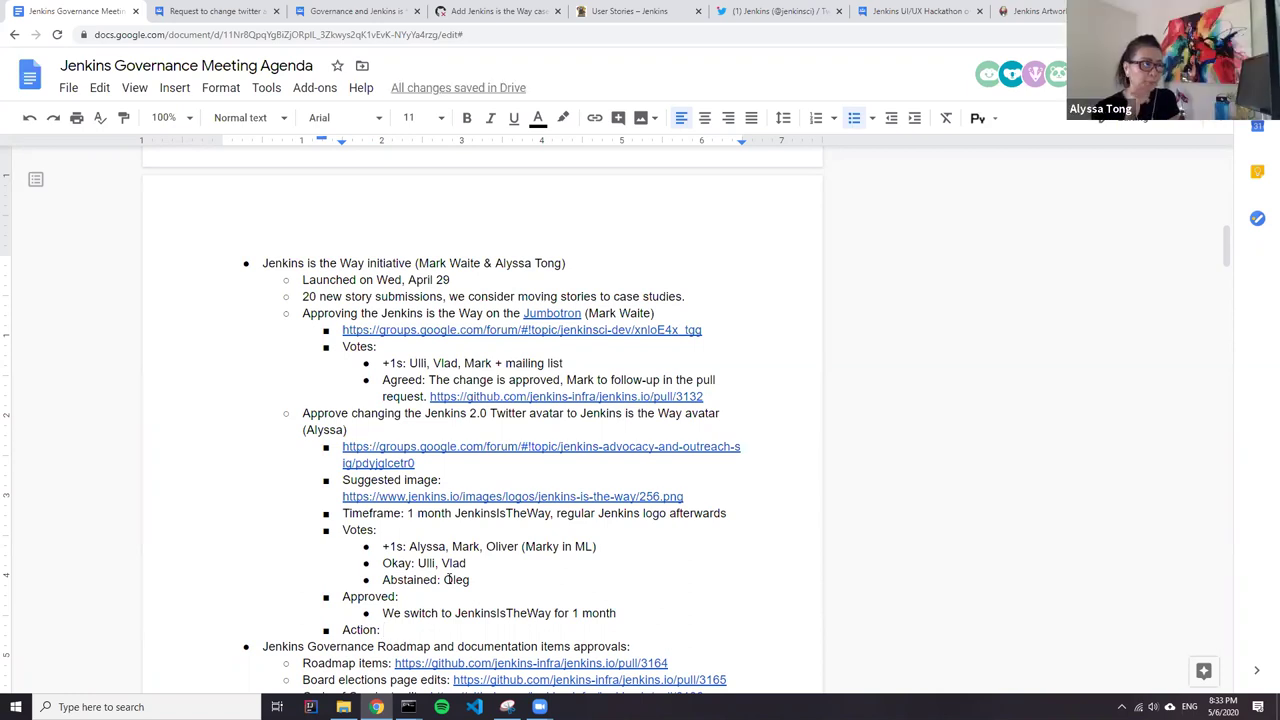
text(Alyssa to reach out t)
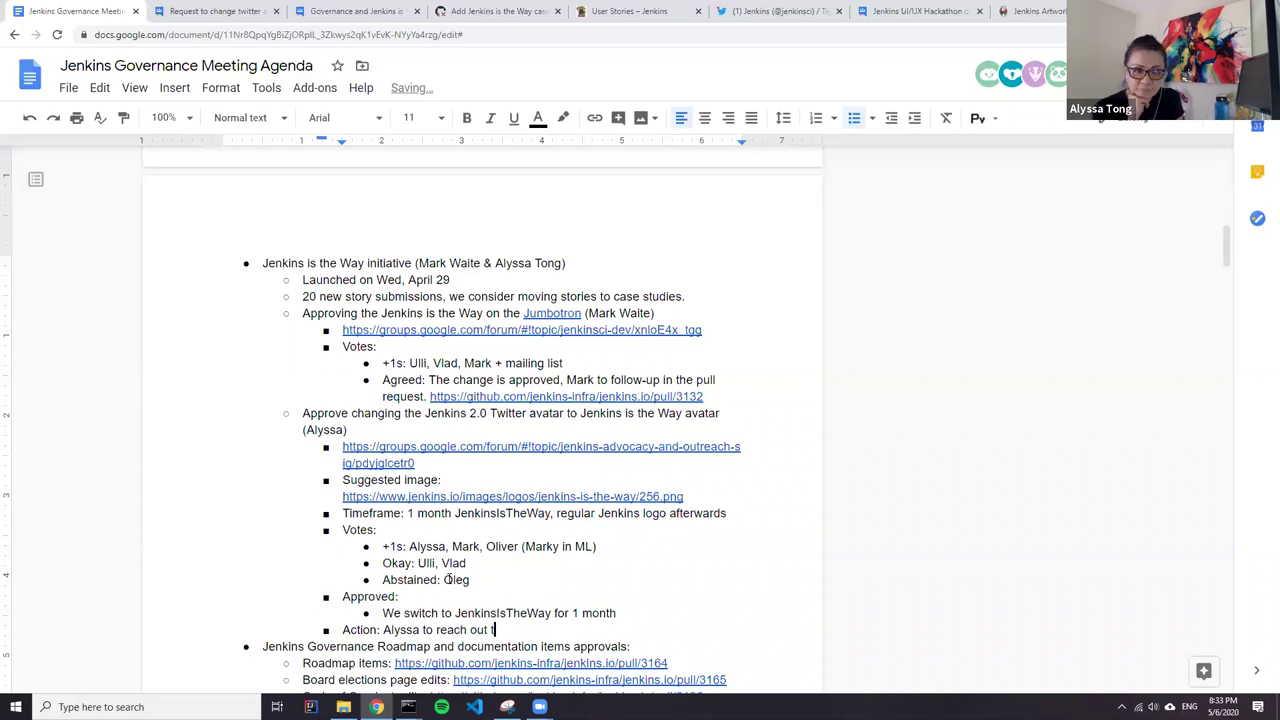
text(o Tyler)
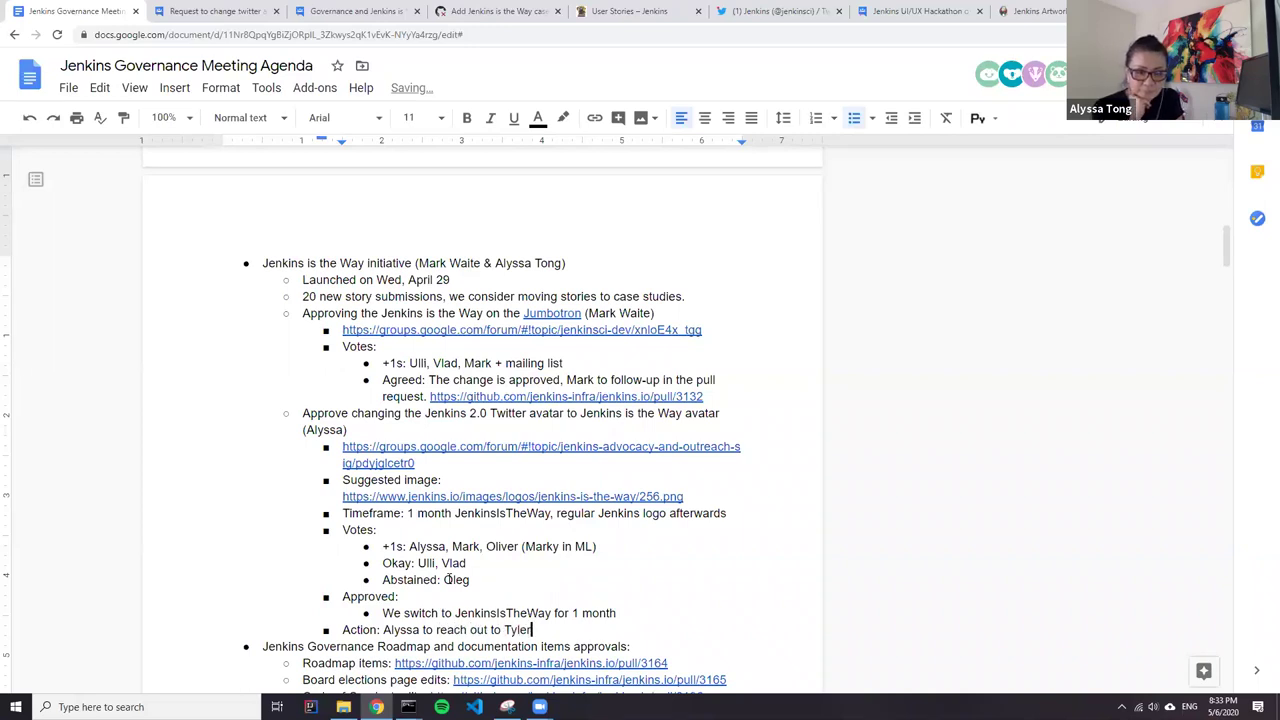
Extend the approved decision on the avatar switch with ", then to classic".
key(Down)
key(Down)
key(Down)
key(Down)
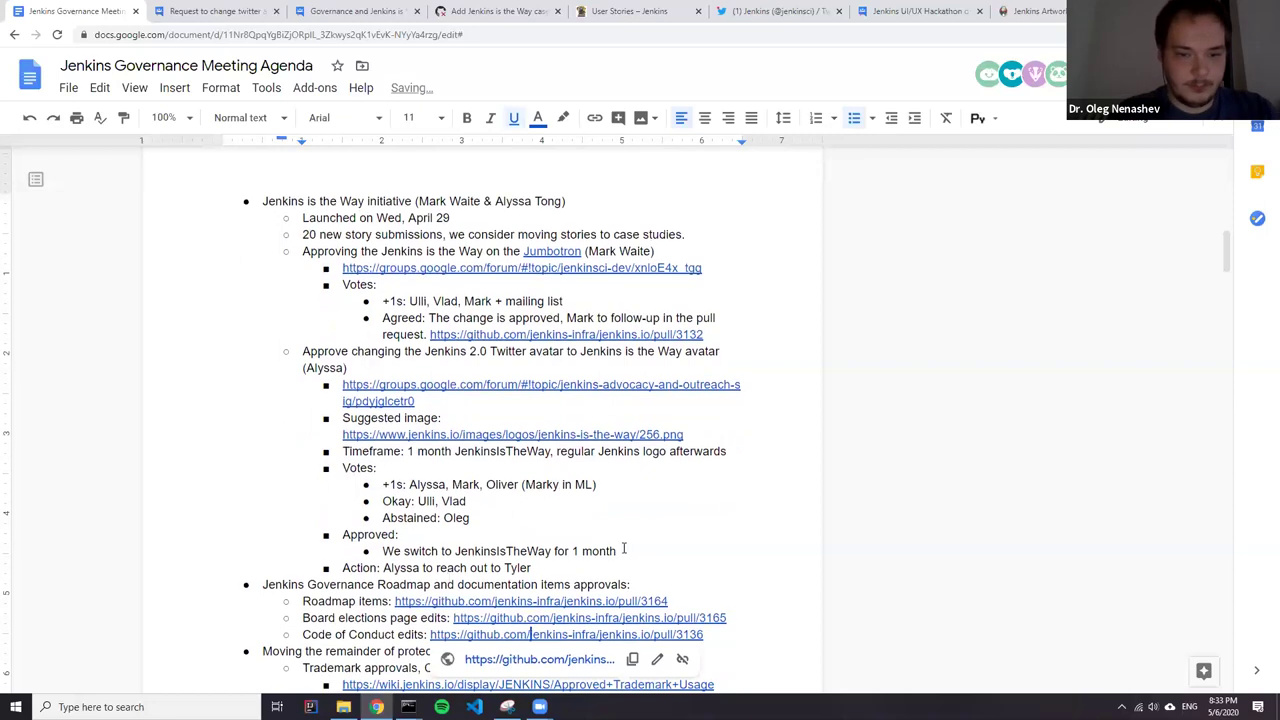
click(624, 549)
text(, the)
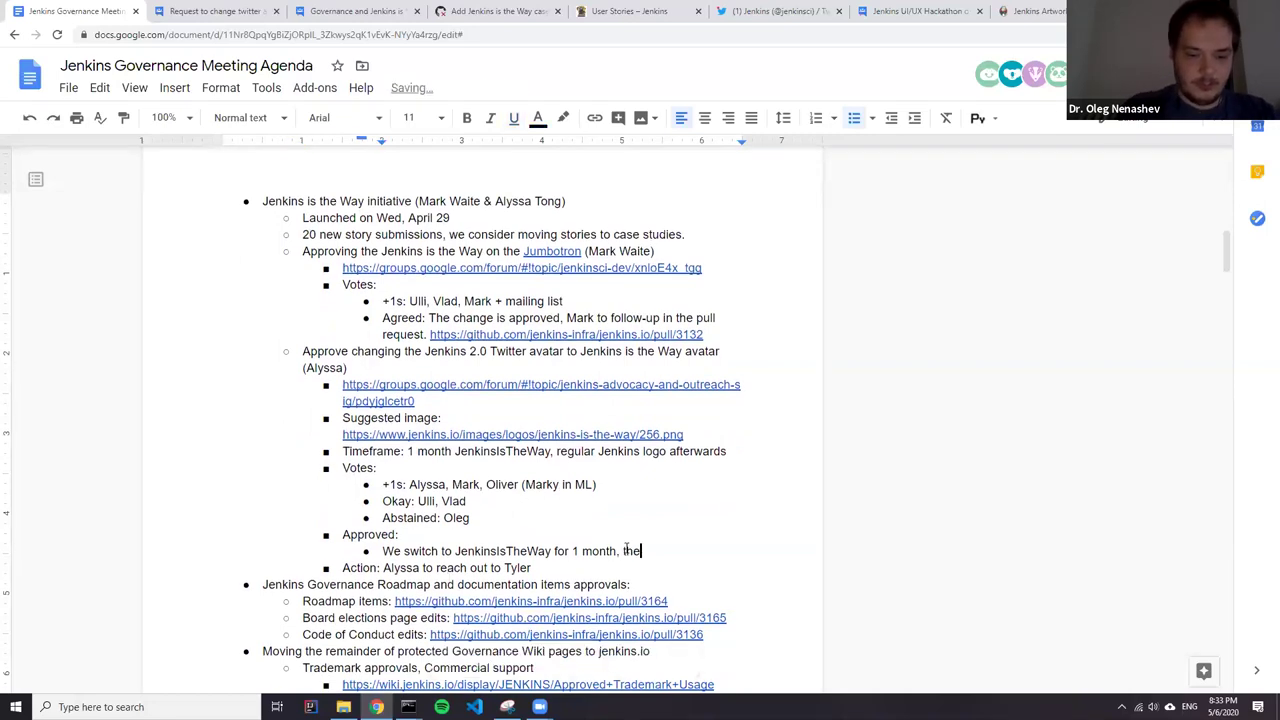
text(n to classic)
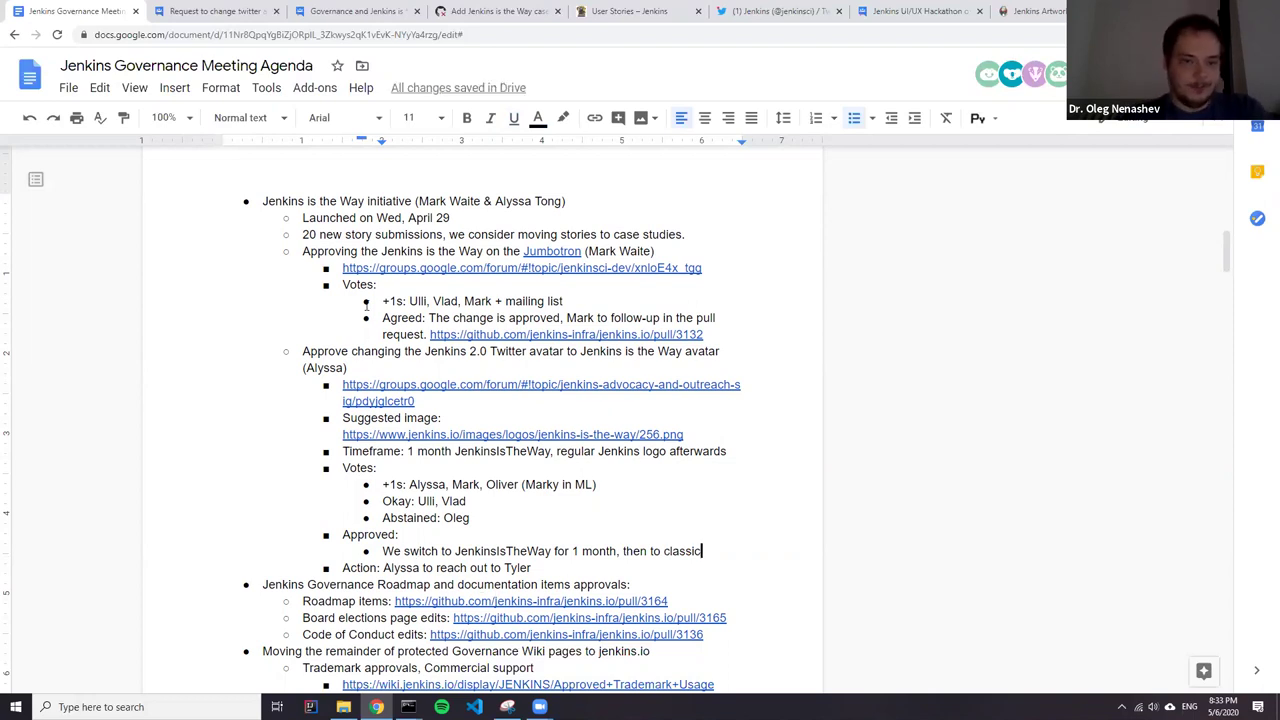
Go to the Governance Roadmap and documentation approvals topic and open its linked roadmap items pull request, number 3164.
drag(264, 198, 389, 204)
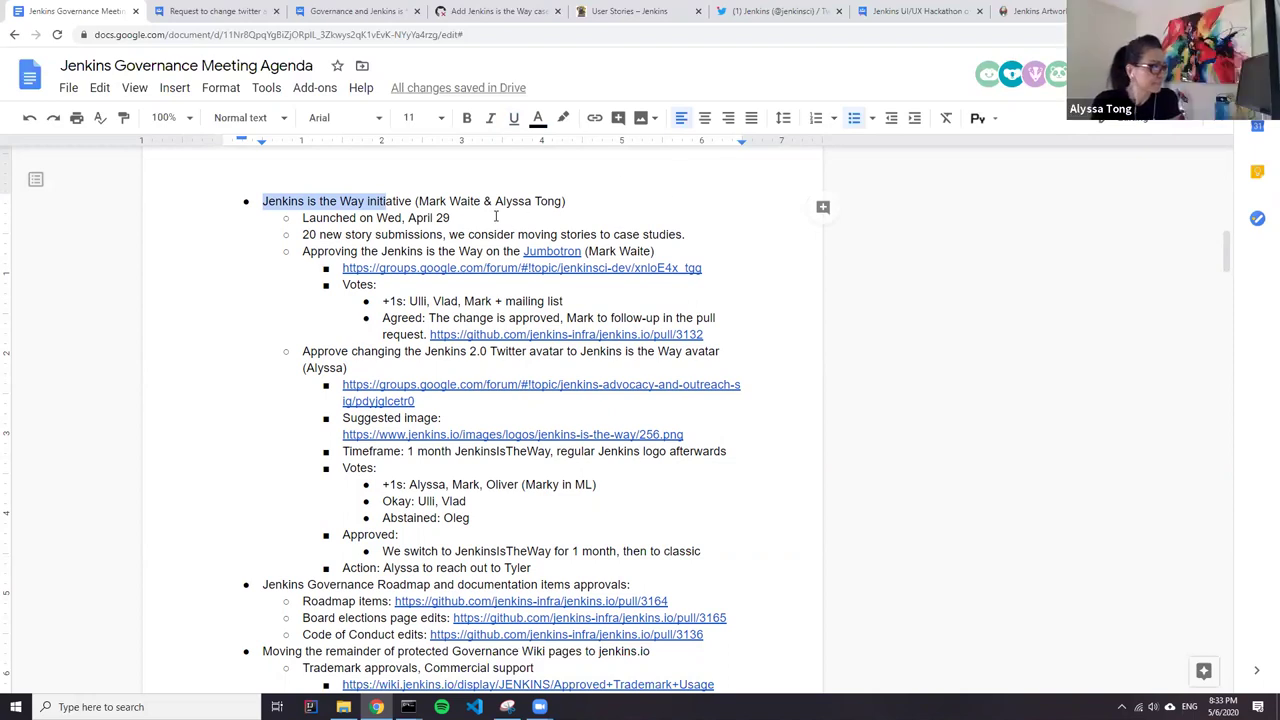
scroll(493, 364, down, 2)
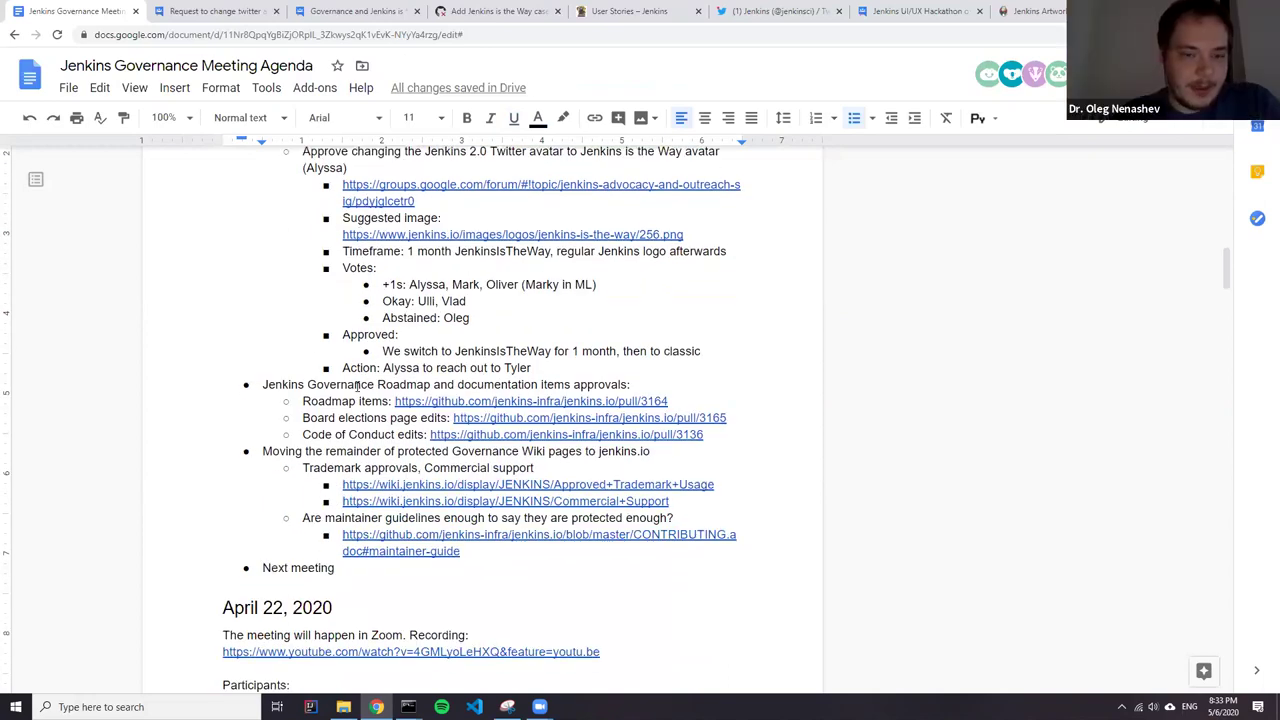
scroll(342, 290, up, 2)
scroll(321, 383, down, 3)
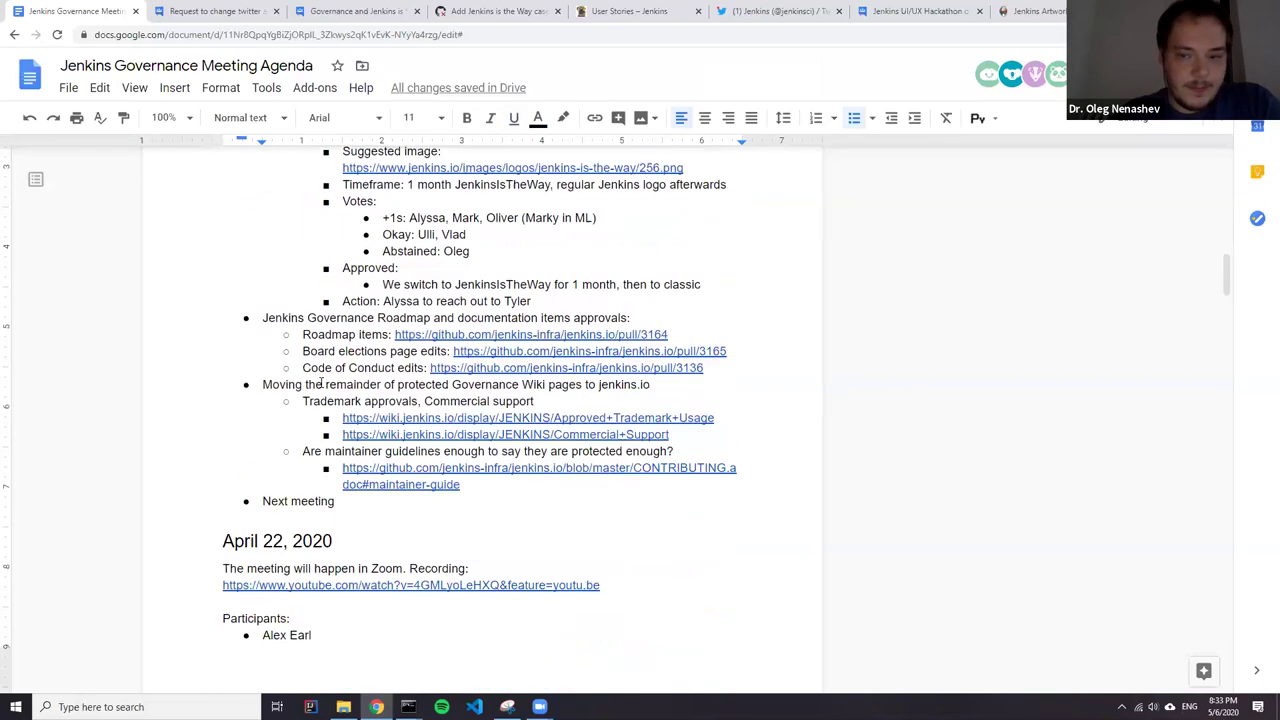
drag(263, 317, 535, 325)
click(605, 322)
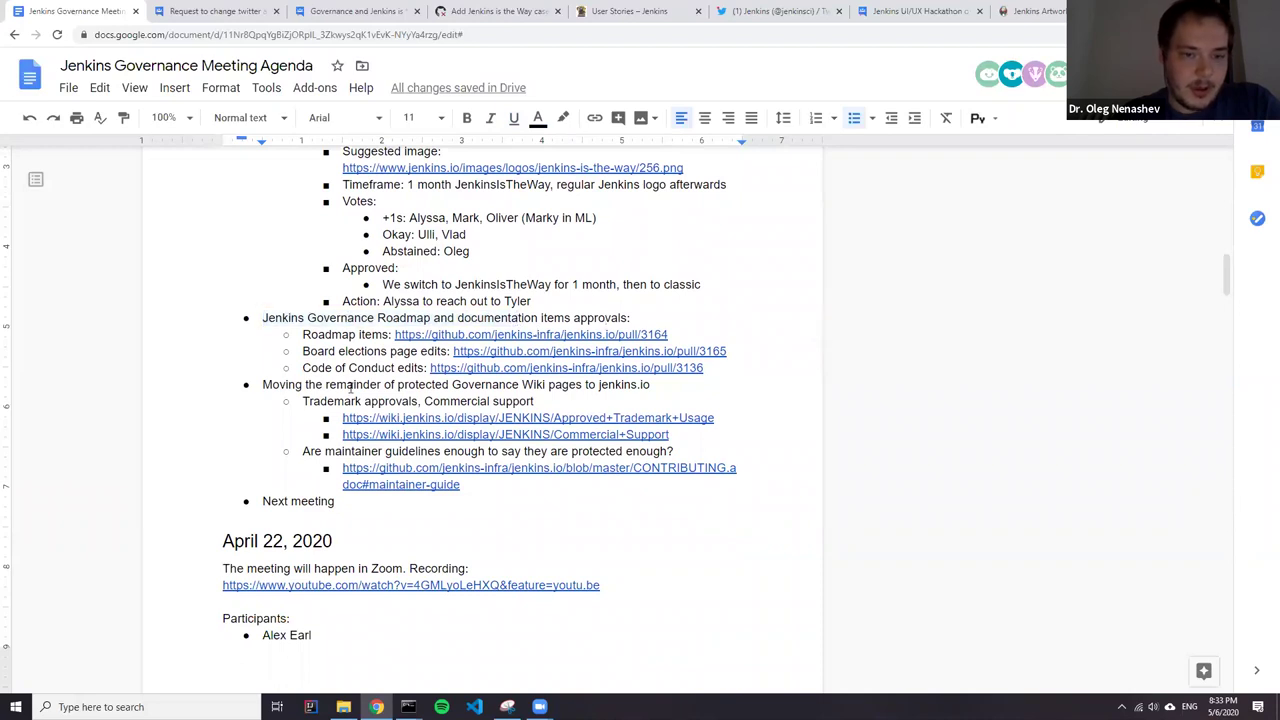
click(494, 335)
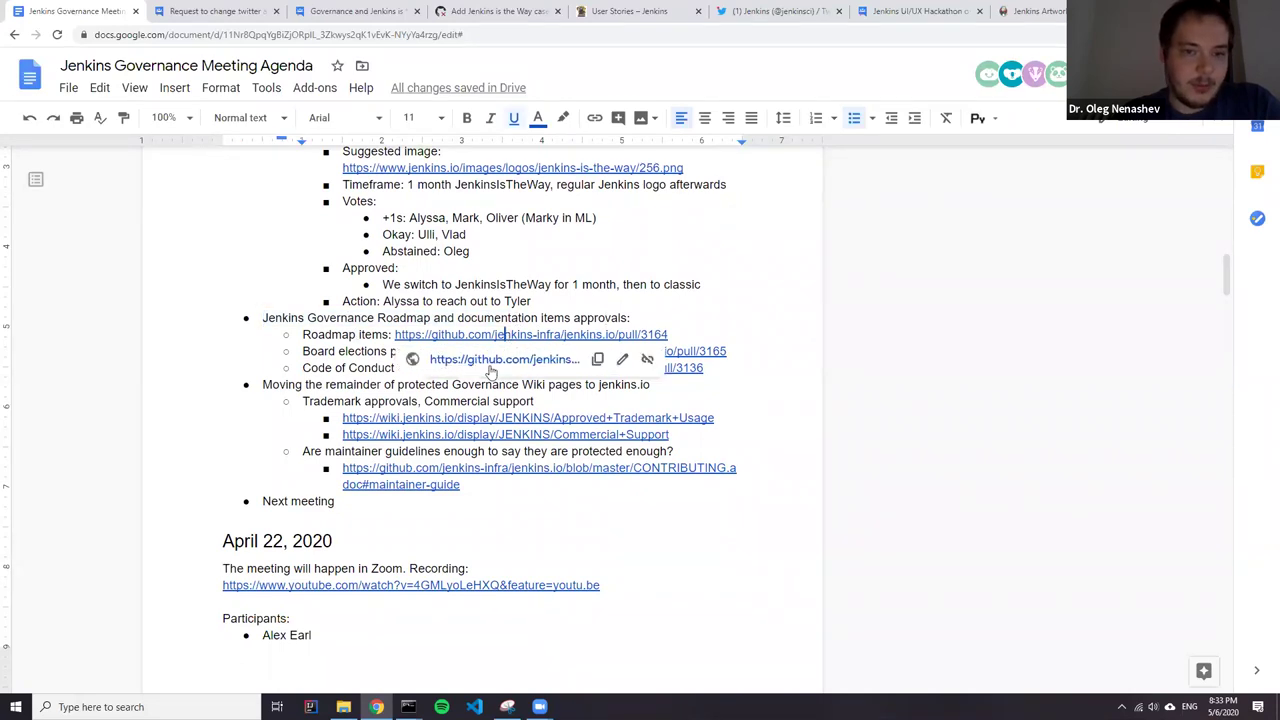
click(491, 361)
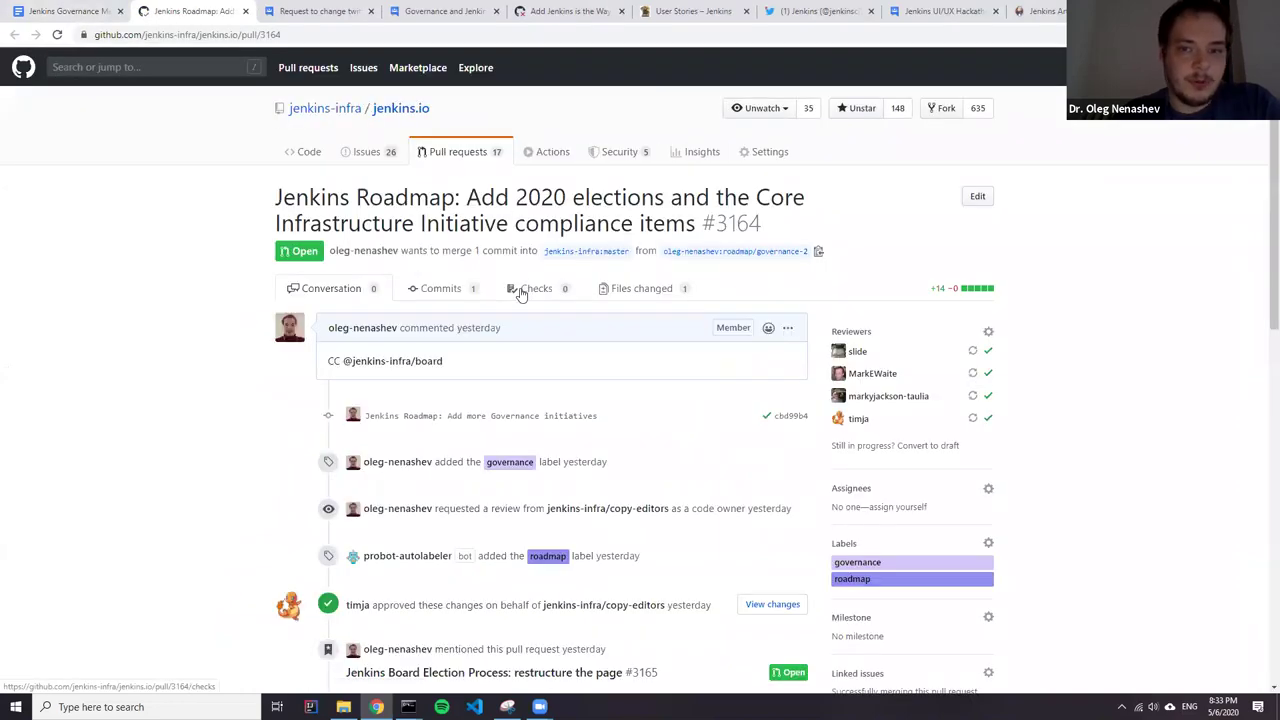
Examine the pull request's changed files, reviewing the 2020 board elections and Core Infrastructure Initiative compliance entries in roadmap.yml.
click(648, 290)
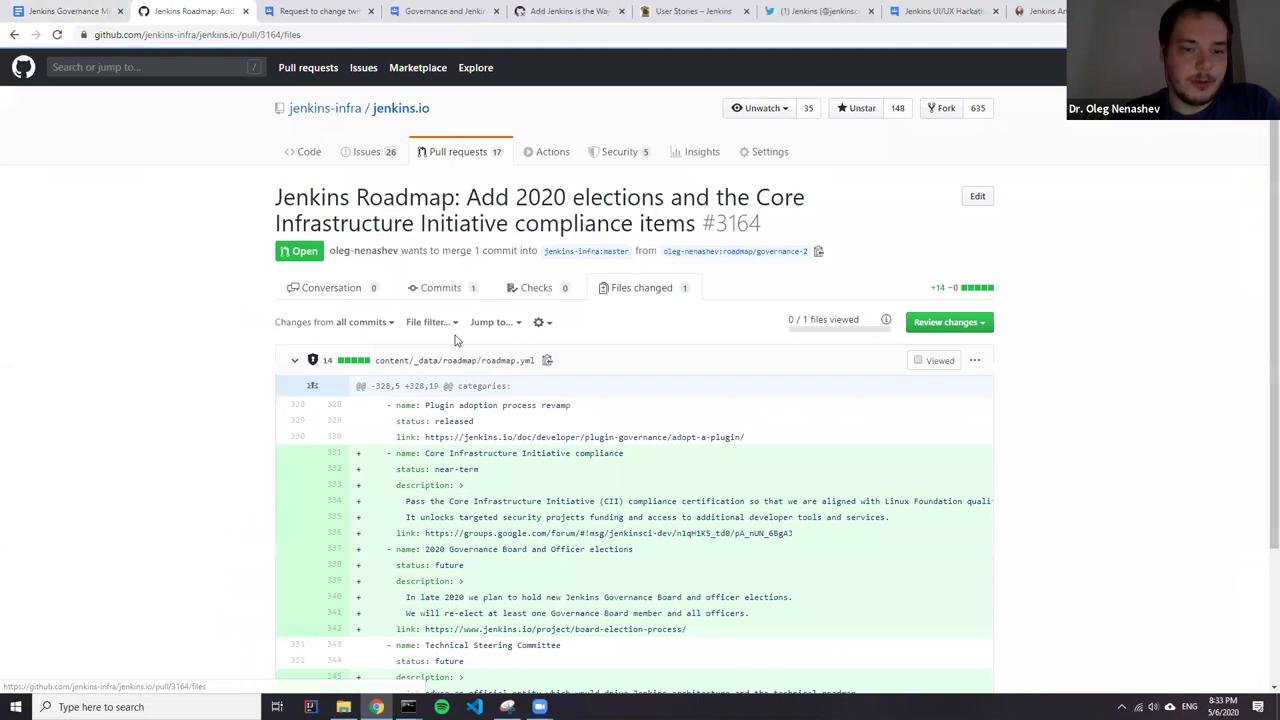
scroll(417, 463, down, 2)
drag(428, 415, 655, 425)
mouse_move(704, 497)
mouse_down()
mouse_move(405, 462)
mouse_move(371, 429)
mouse_move(387, 425)
mouse_up()
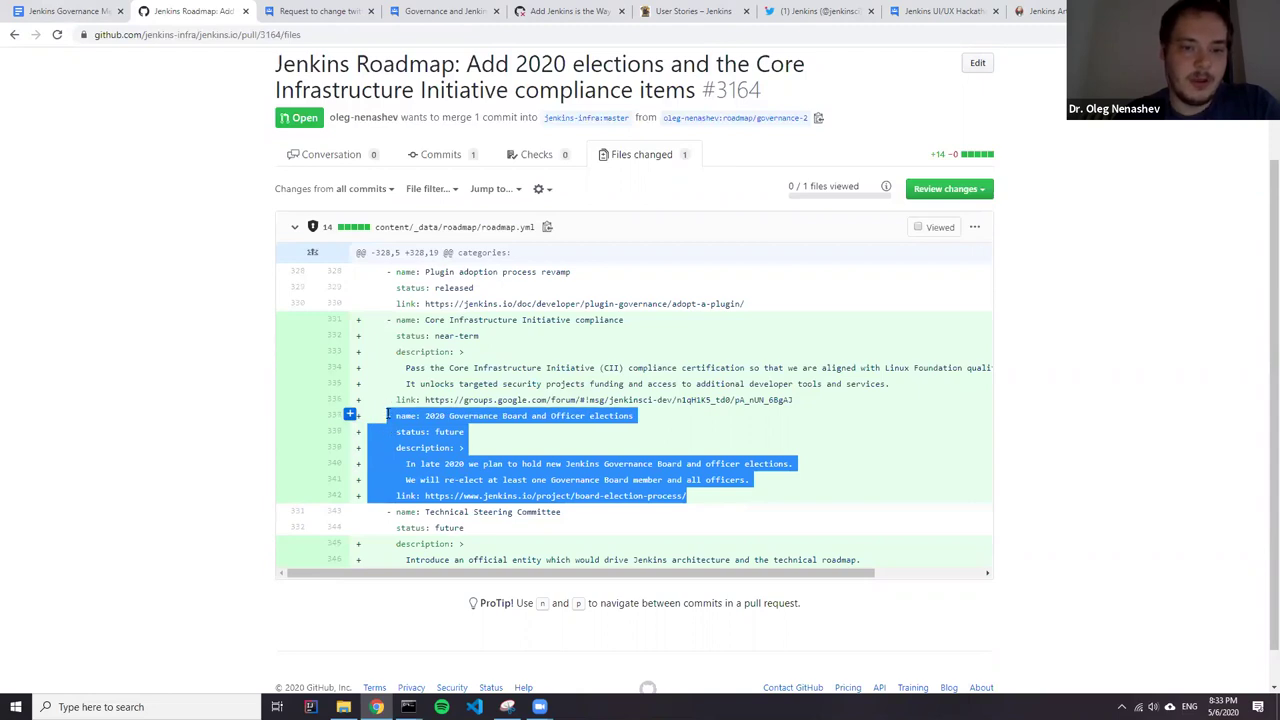
click(388, 367)
drag(388, 319, 830, 401)
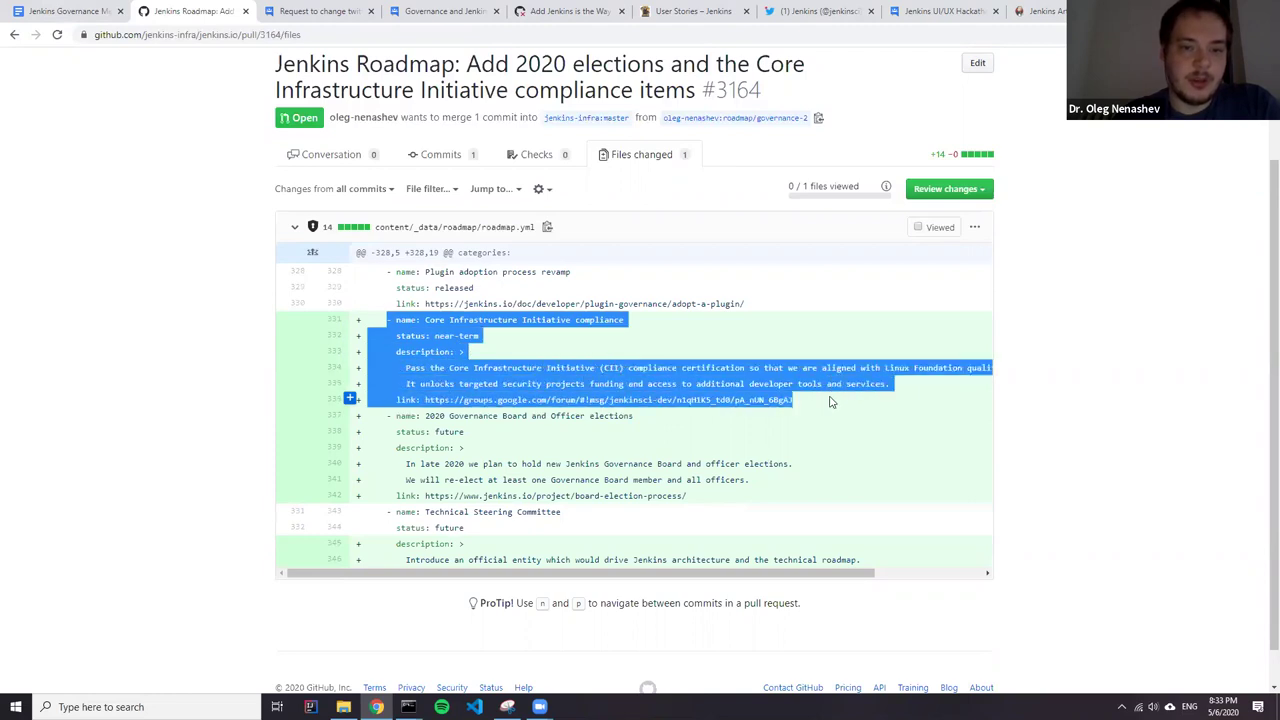
click(436, 335)
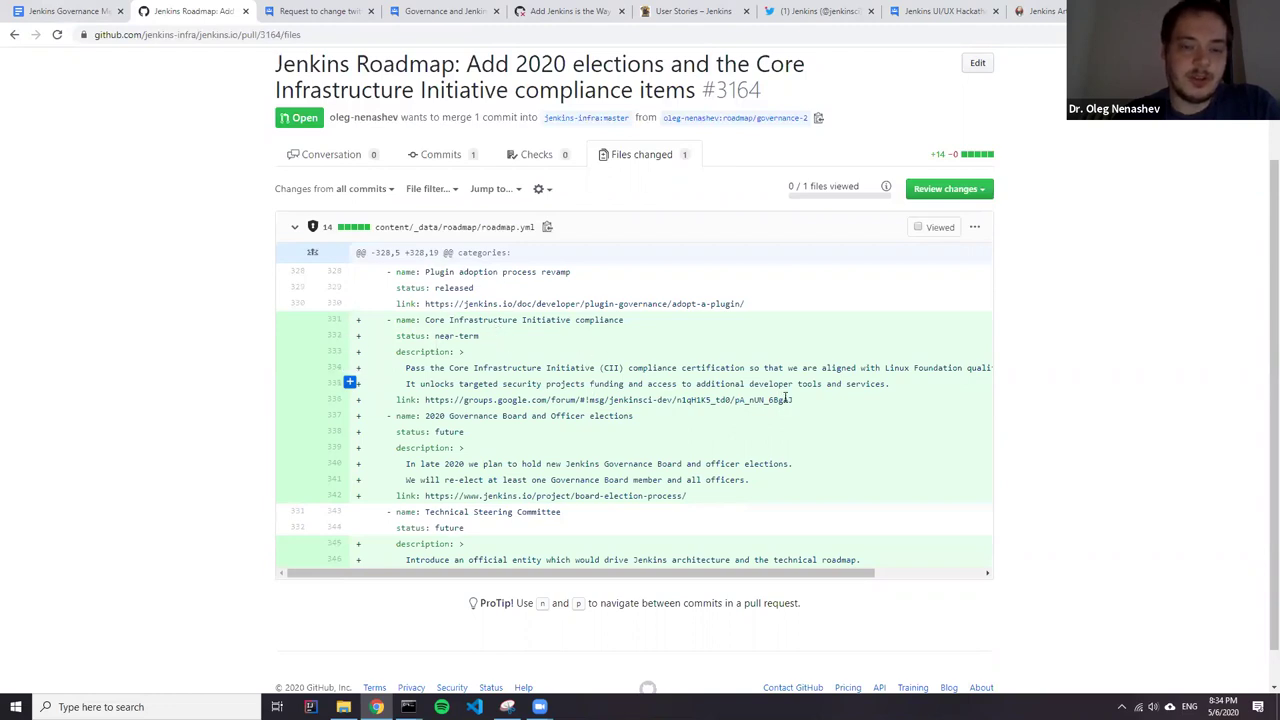
Copy the mailing-list link from the Core Infrastructure Initiative compliance entry and open it in a new browser tab.
drag(794, 400, 426, 406)
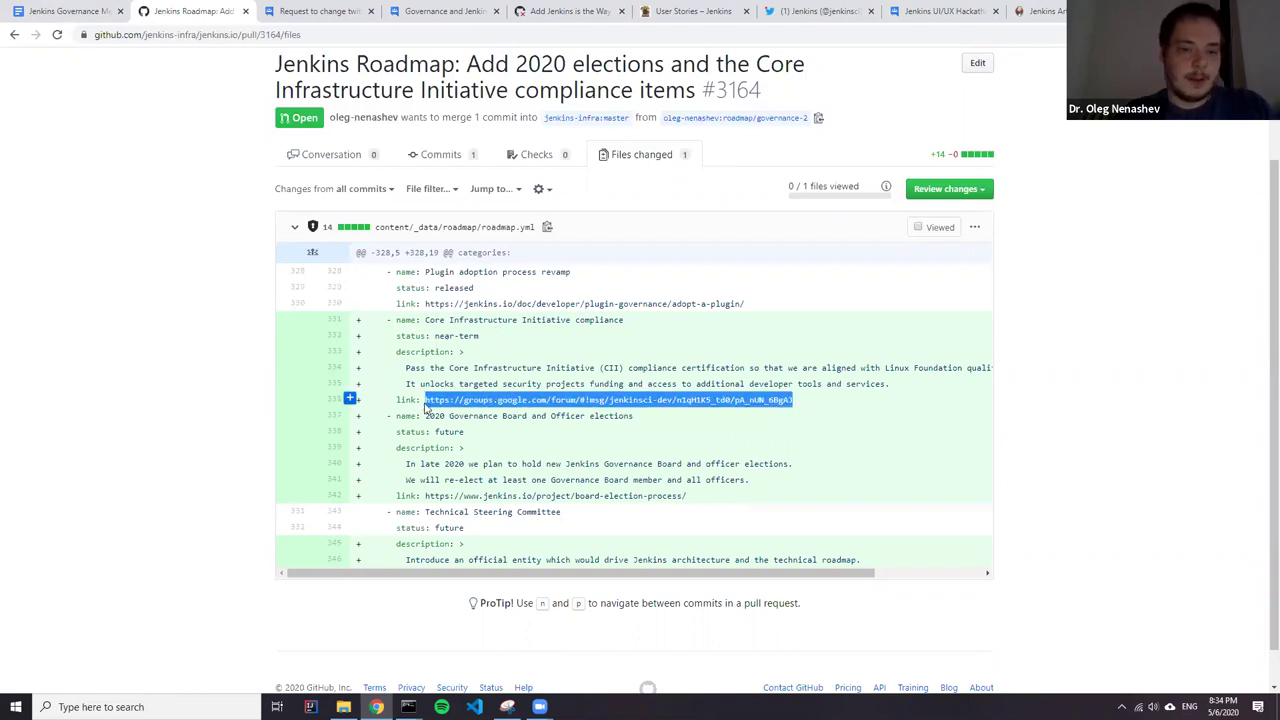
key(ctrl+c)
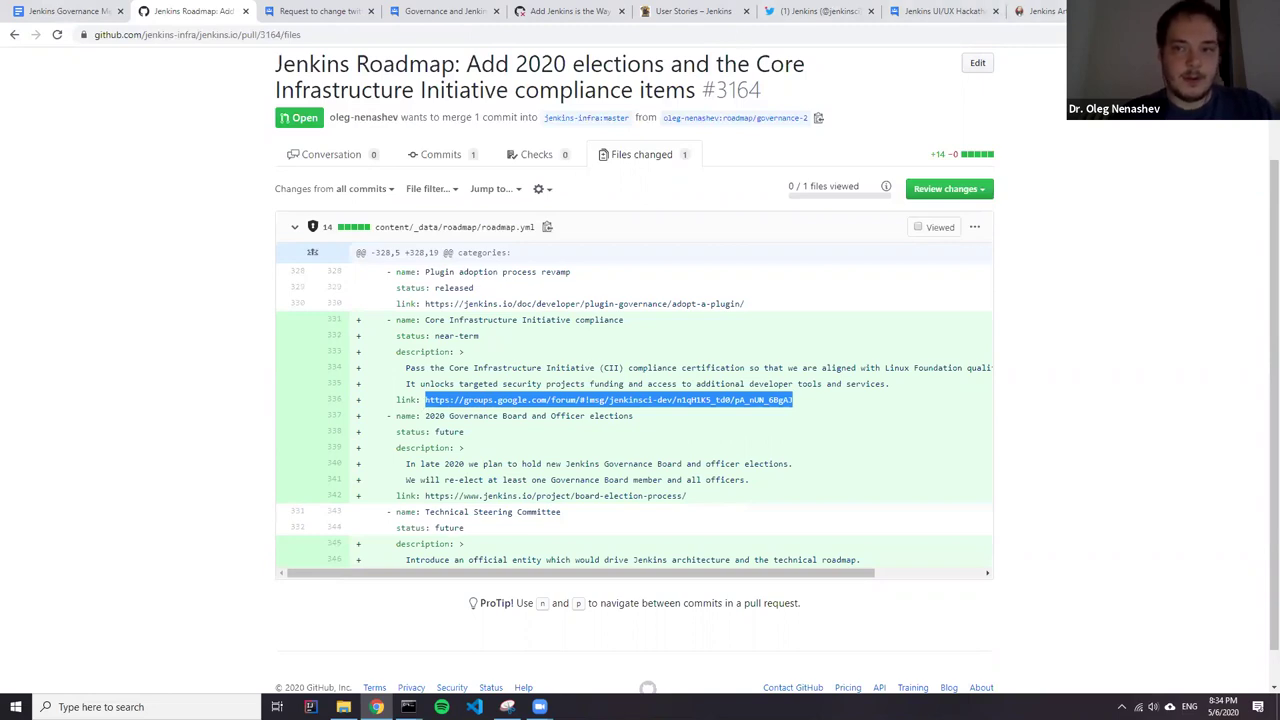
key(ctrl+t)
key(ctrl+v)
key(Return)
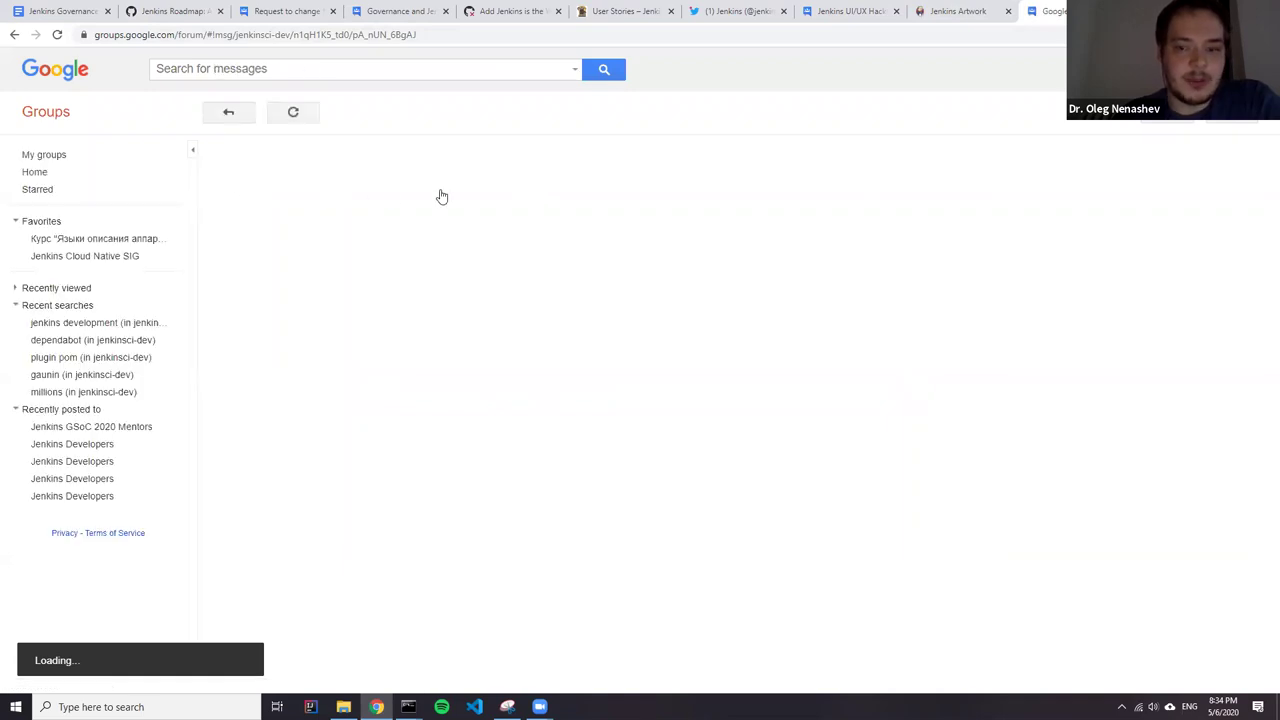
click(297, 200)
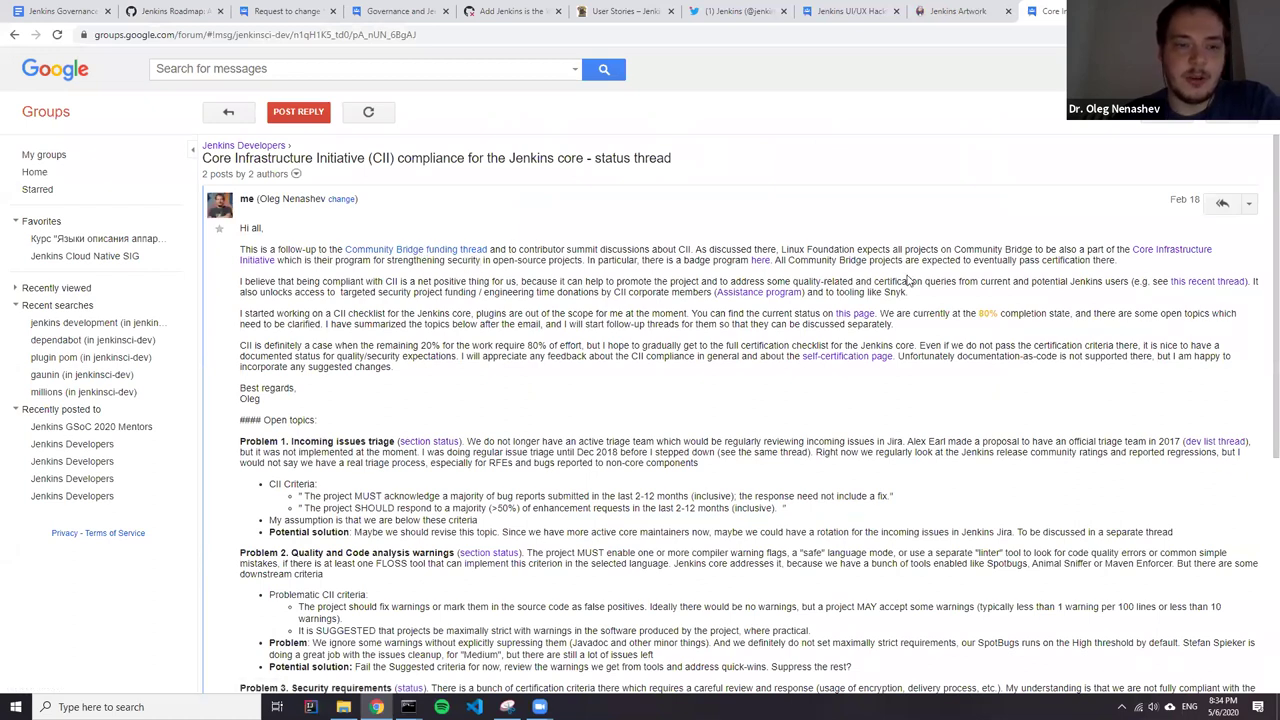
Open the Core Infrastructure Initiative website linked in the thread's first message and skim its home page.
click(257, 261)
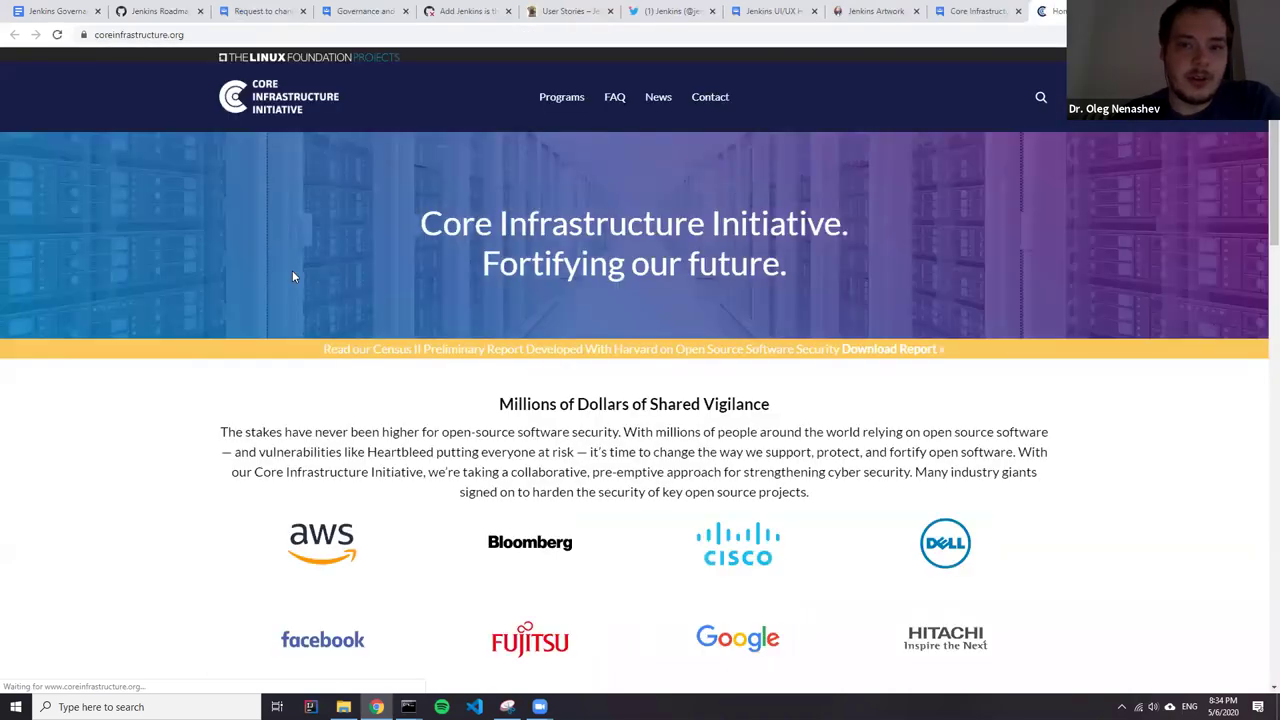
scroll(300, 300, down, 5)
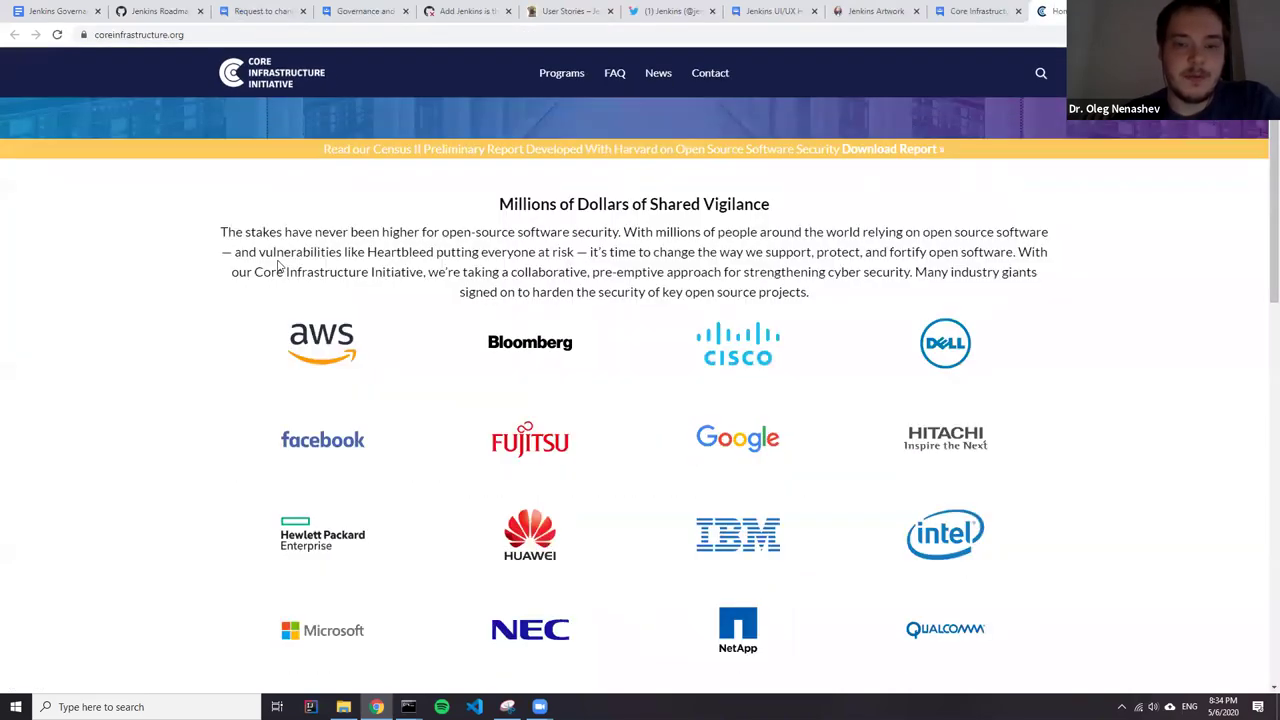
scroll(140, 280, up, 3)
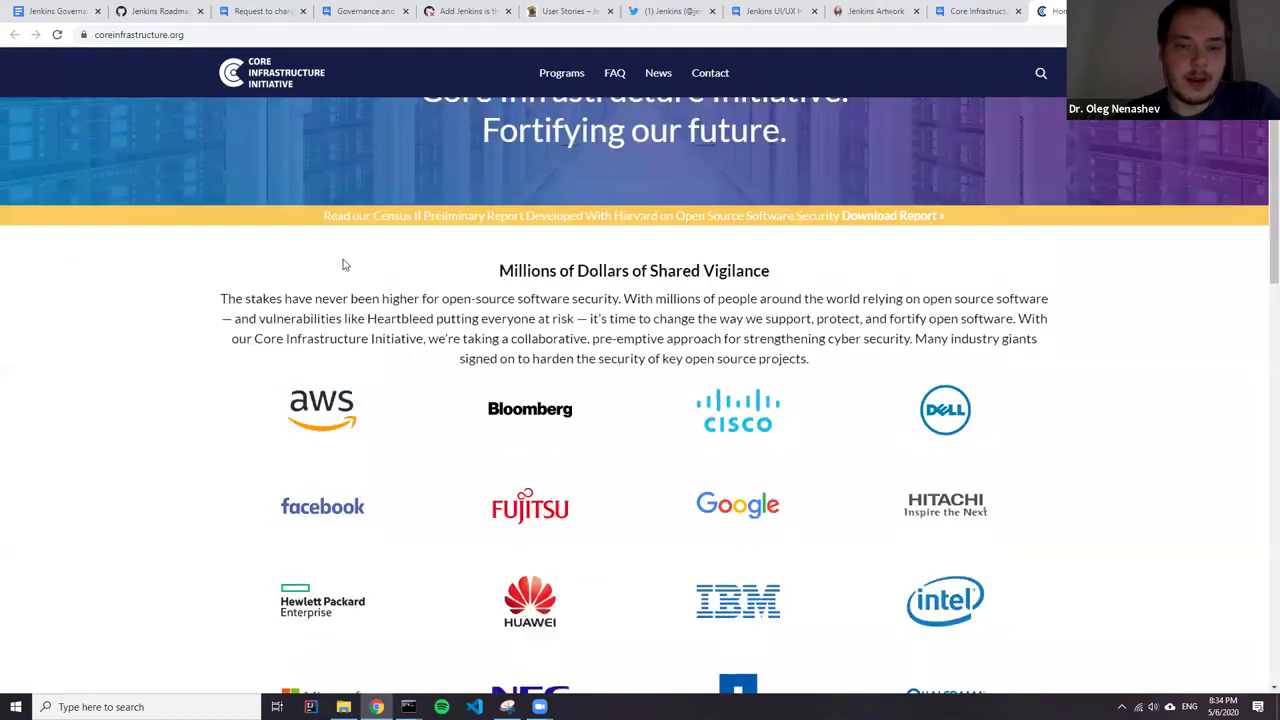
Open the Best Practices Program page of the Core Infrastructure Initiative website and read its badge description.
scroll(352, 268, up, 2)
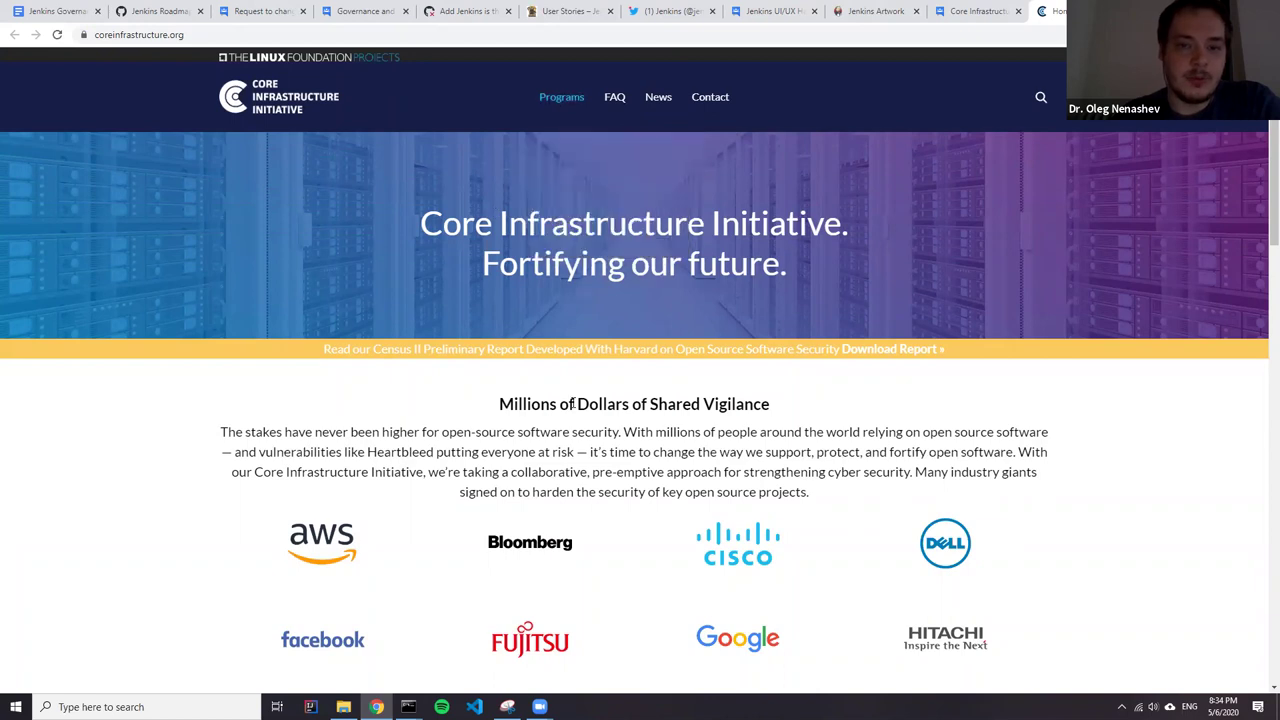
scroll(420, 295, down, 3)
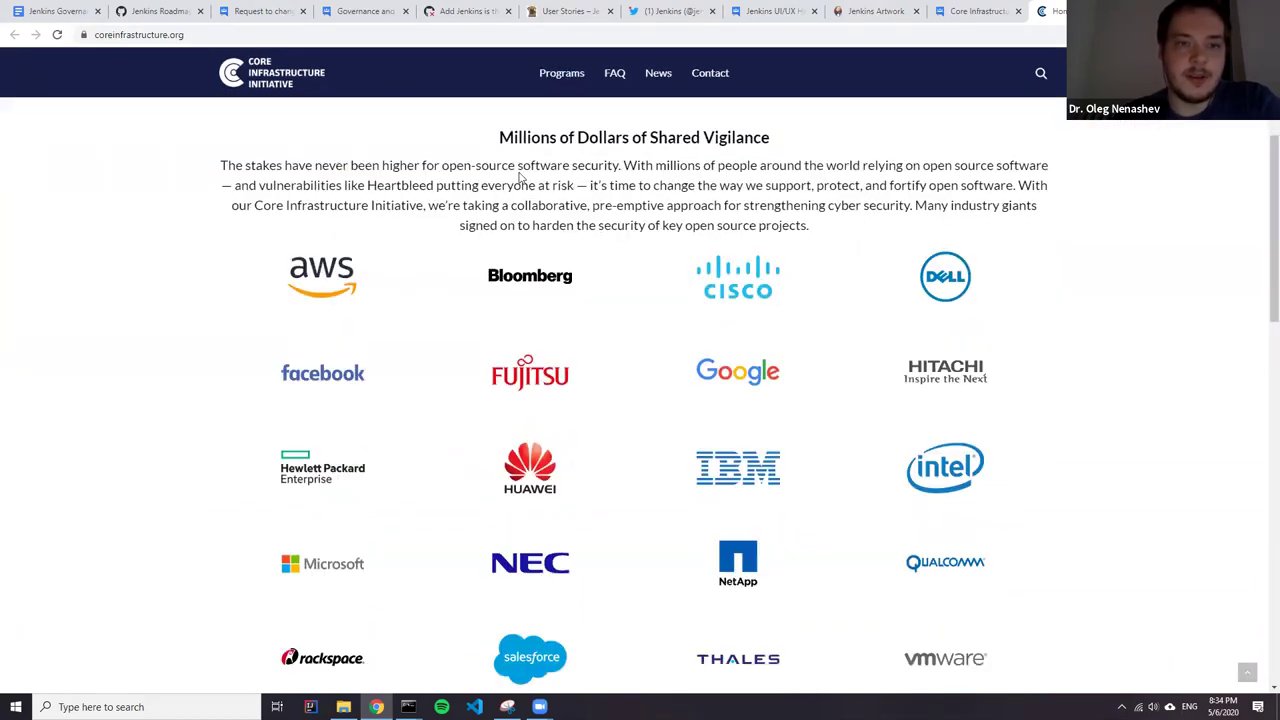
scroll(515, 177, up, 1)
scroll(522, 237, up, 2)
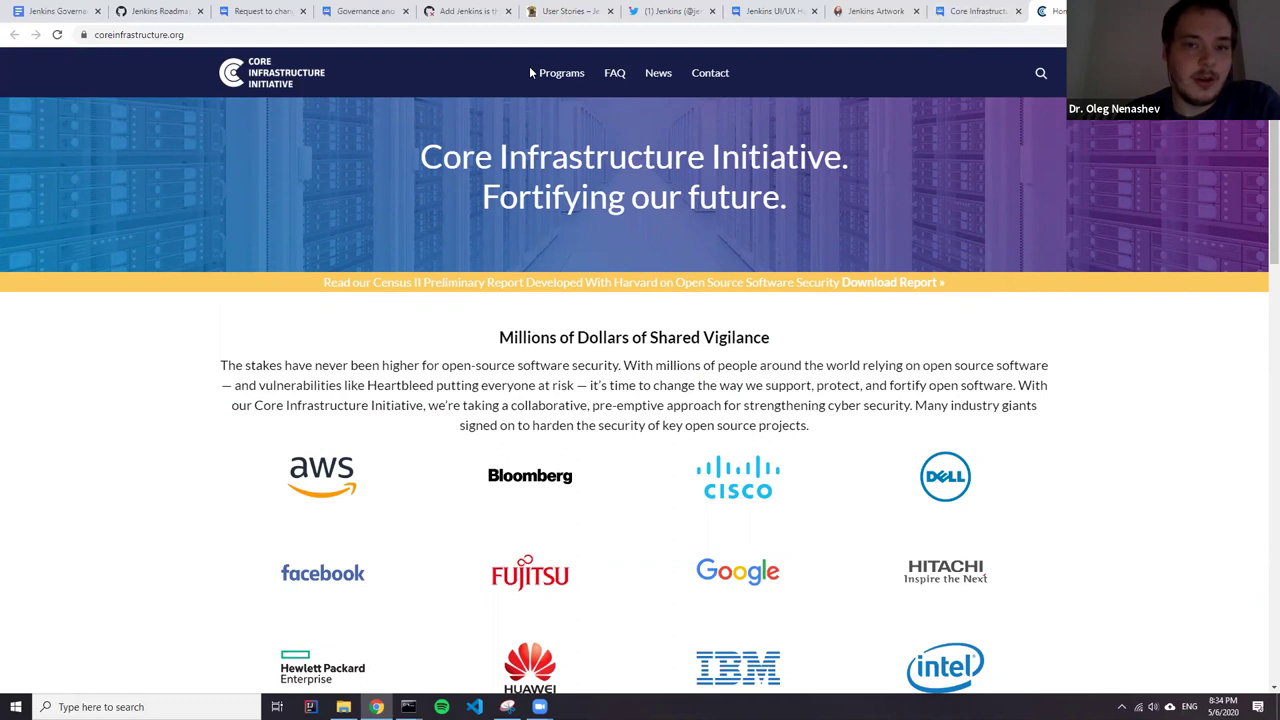
click(561, 72)
click(587, 183)
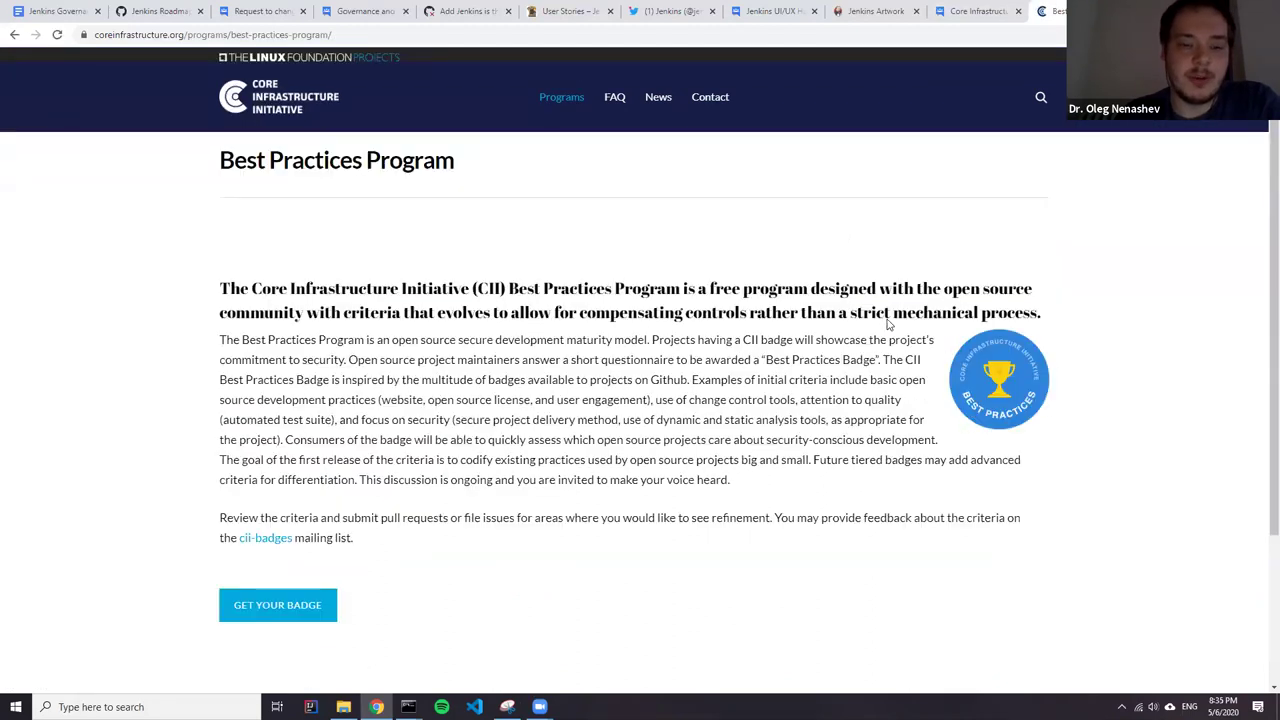
scroll(268, 188, down, 2)
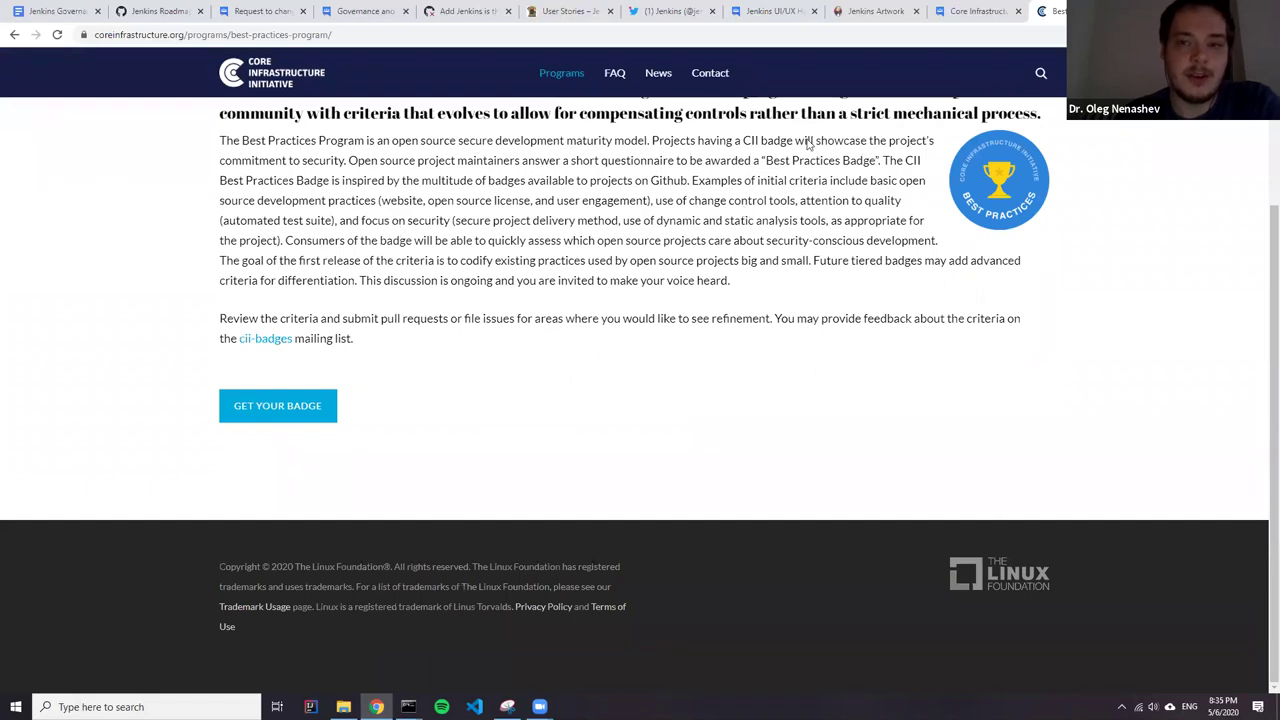
Return to the CII compliance mailing-list thread, open its linked Jenkins certification status page and skim the Basics criteria.
click(980, 12)
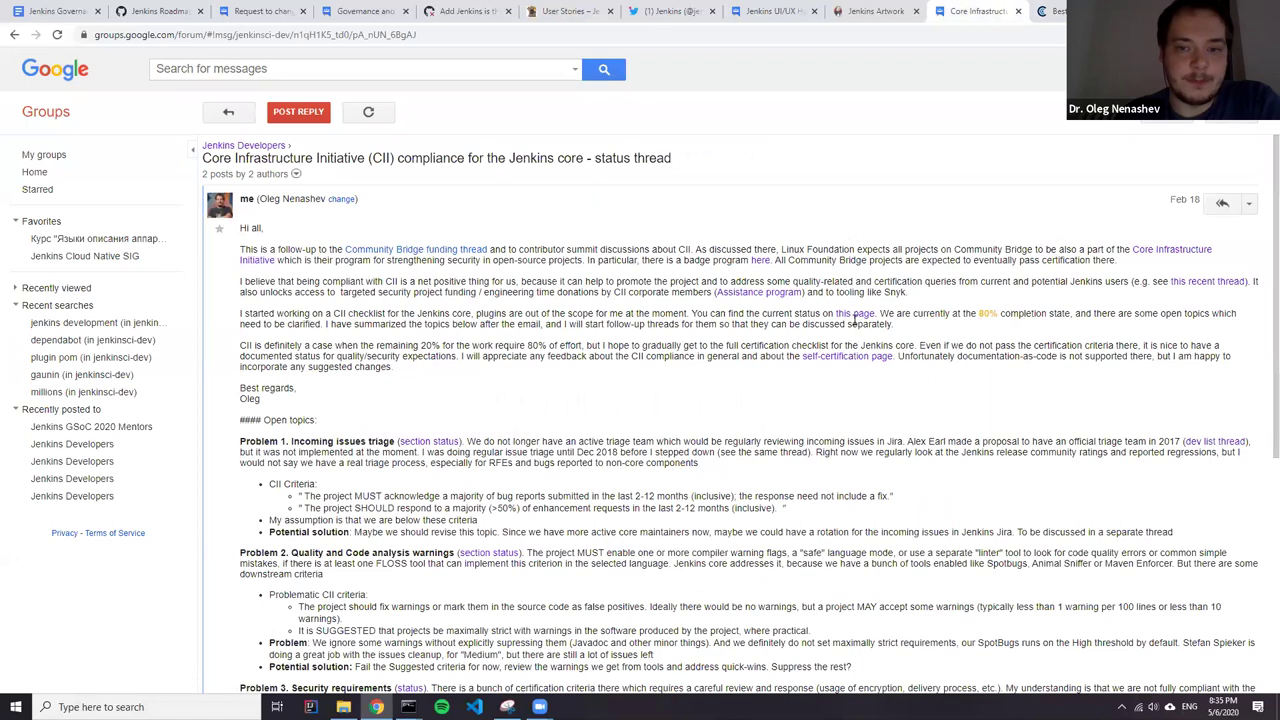
click(855, 314)
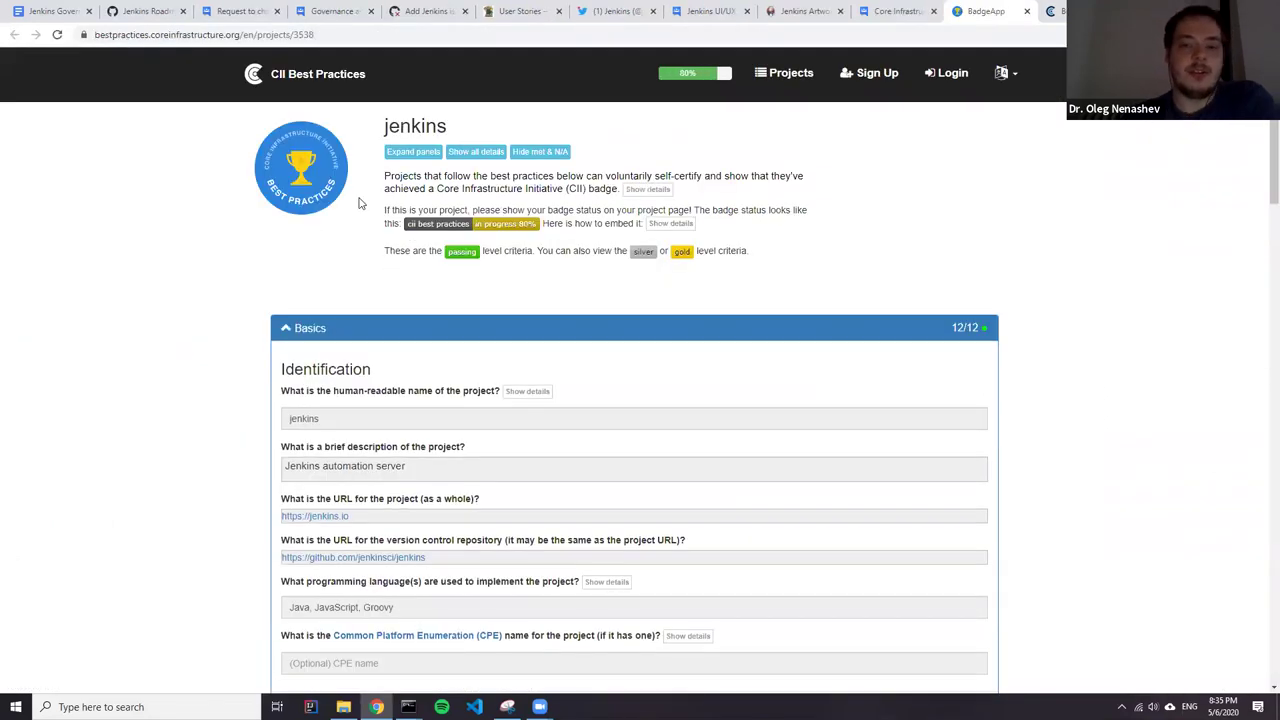
scroll(330, 206, down, 5)
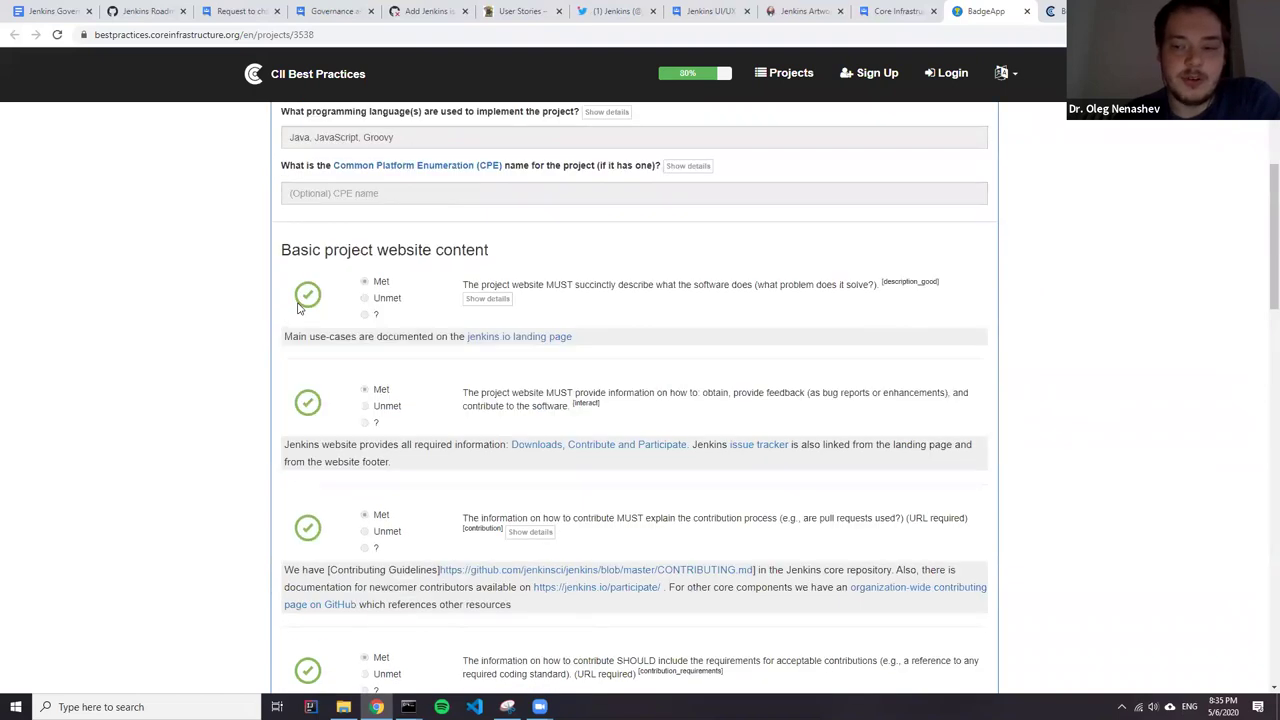
scroll(297, 308, down, 3)
scroll(357, 330, up, 3)
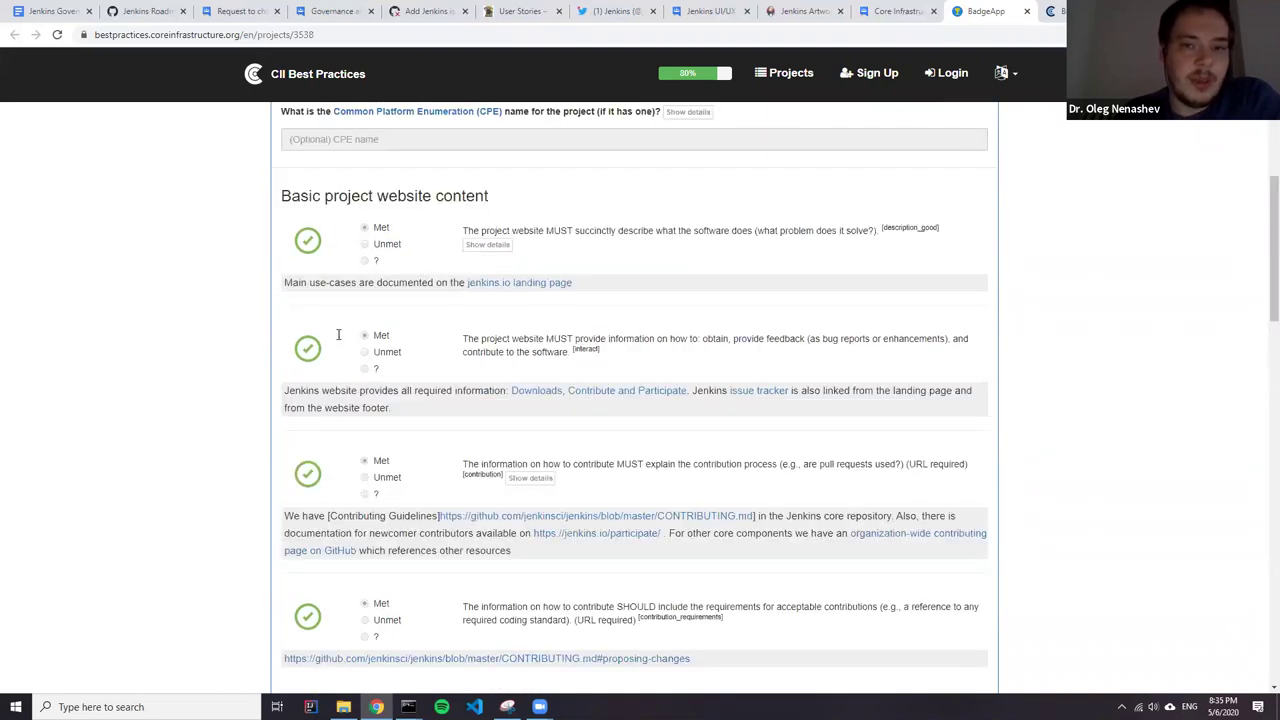
scroll(338, 334, up, 5)
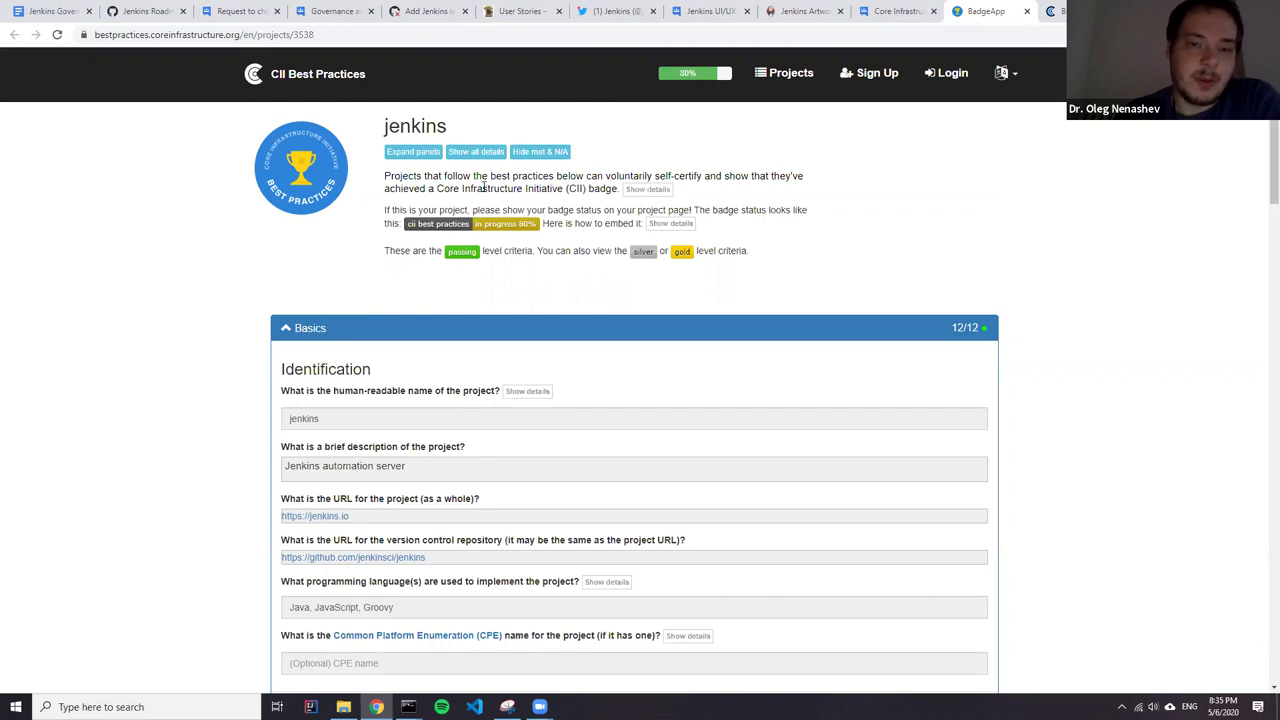
scroll(612, 292, down, 3)
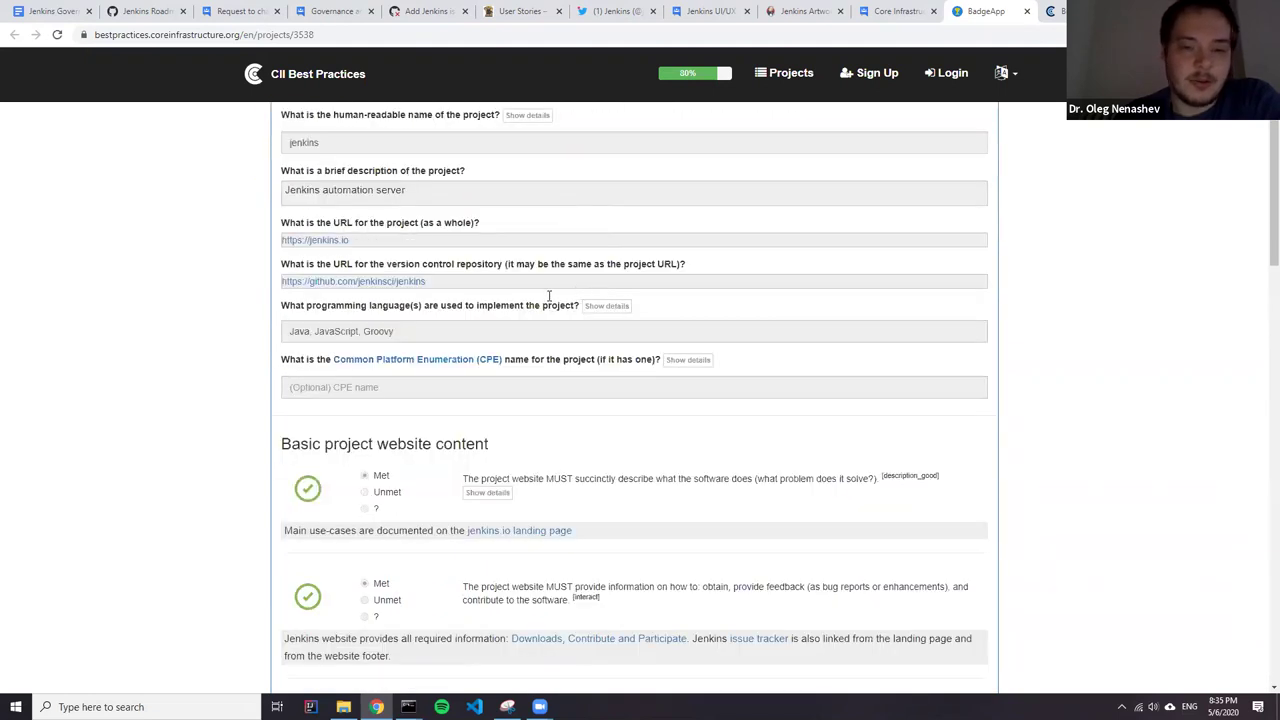
scroll(548, 296, down, 10)
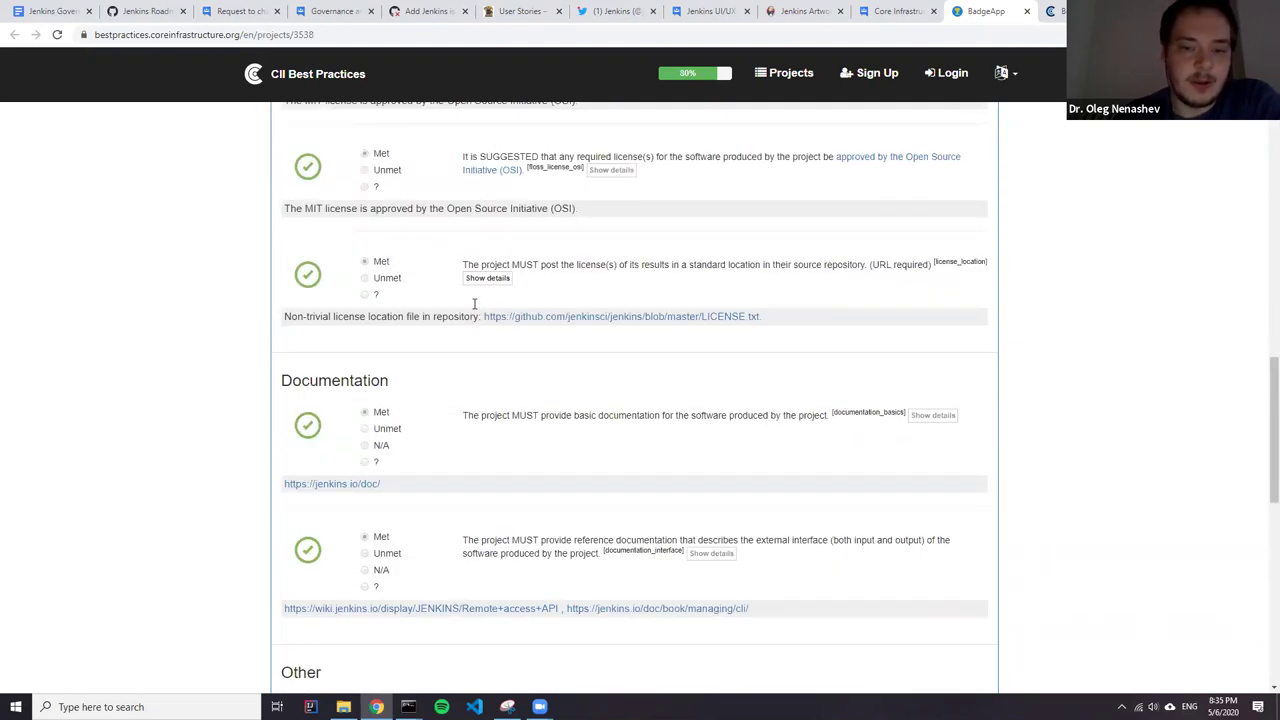
scroll(474, 303, down, 3)
scroll(320, 290, down, 4)
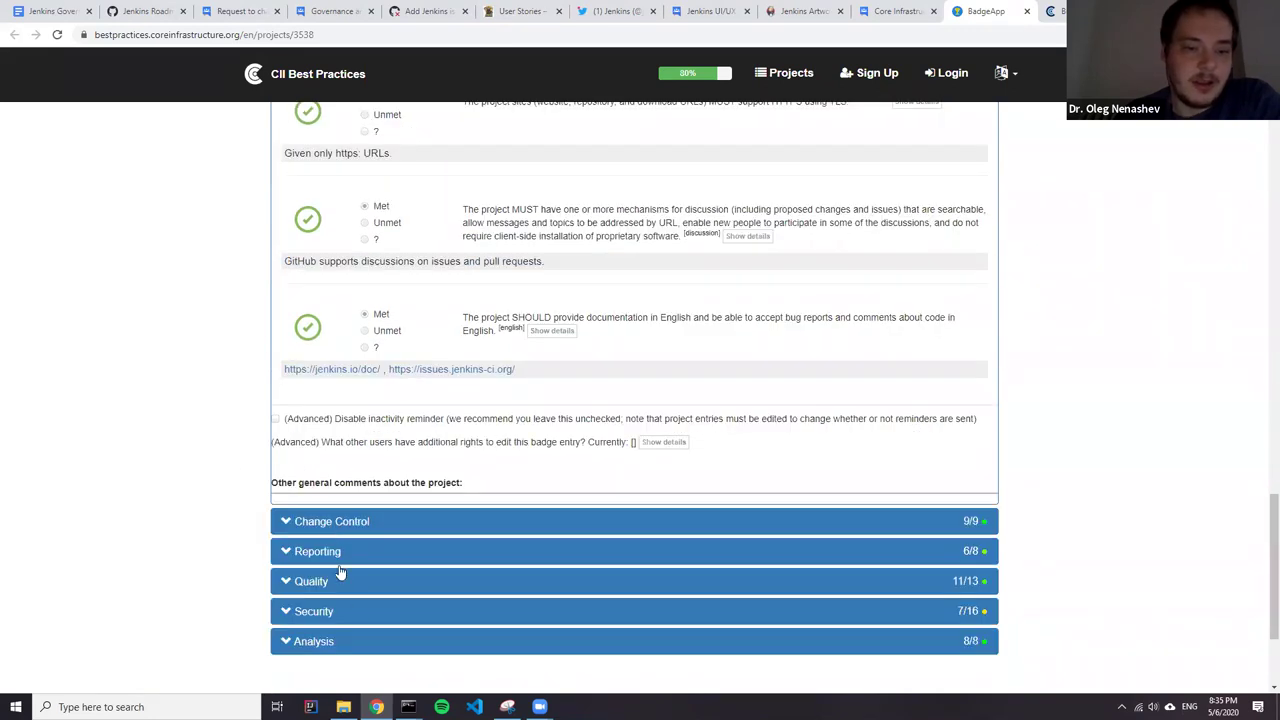
Expand the Security section of the Jenkins badge entry and examine its cryptography and secured delivery criteria.
click(313, 611)
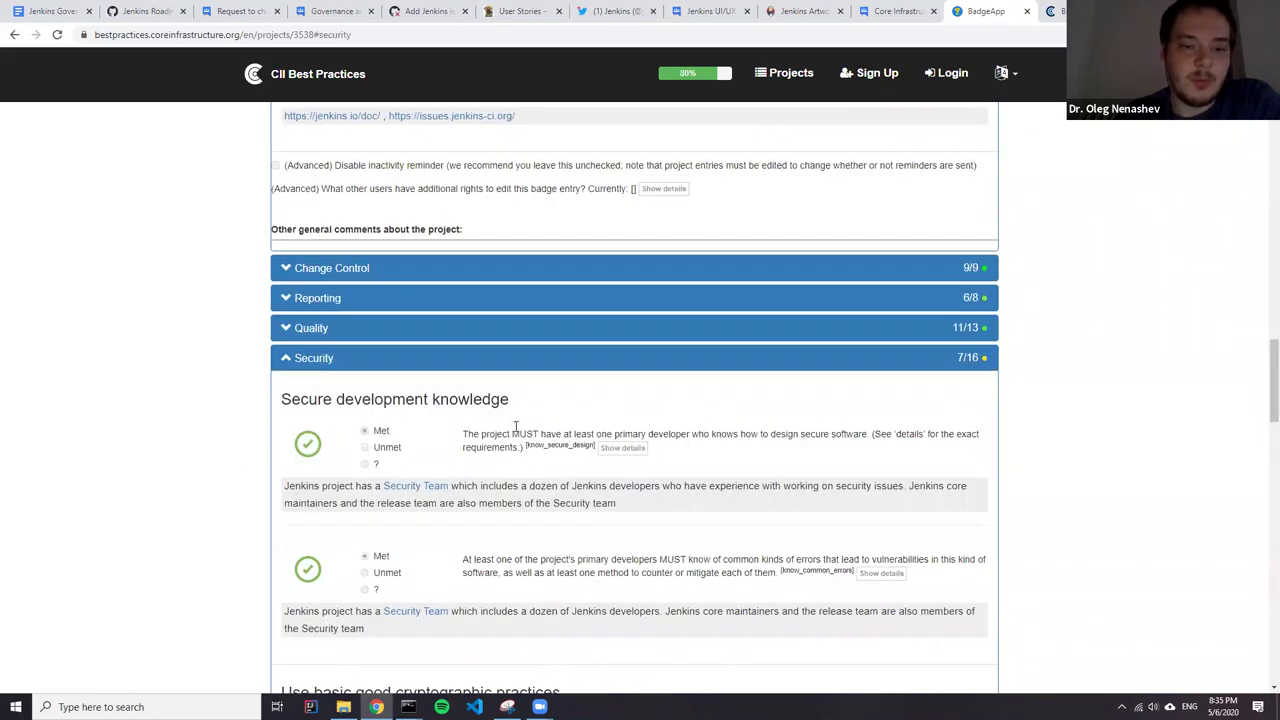
scroll(514, 426, down, 5)
scroll(560, 390, down, 2)
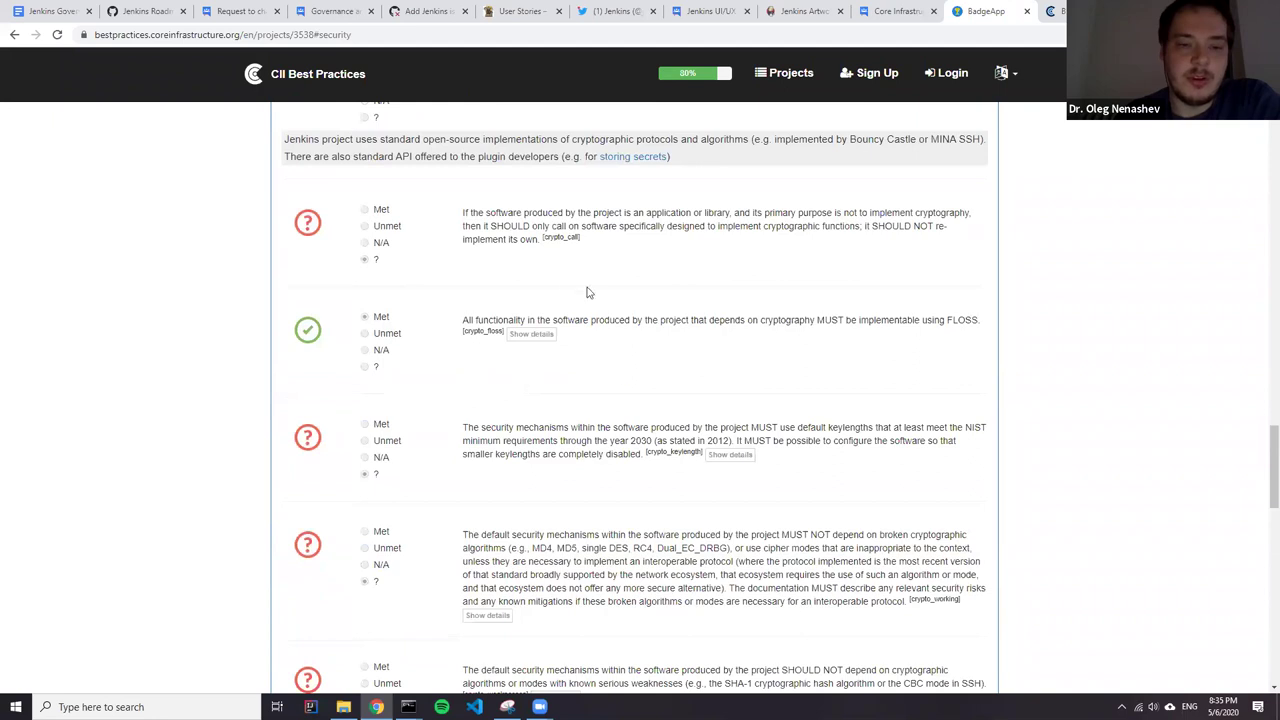
scroll(451, 514, down, 1)
scroll(458, 531, down, 1)
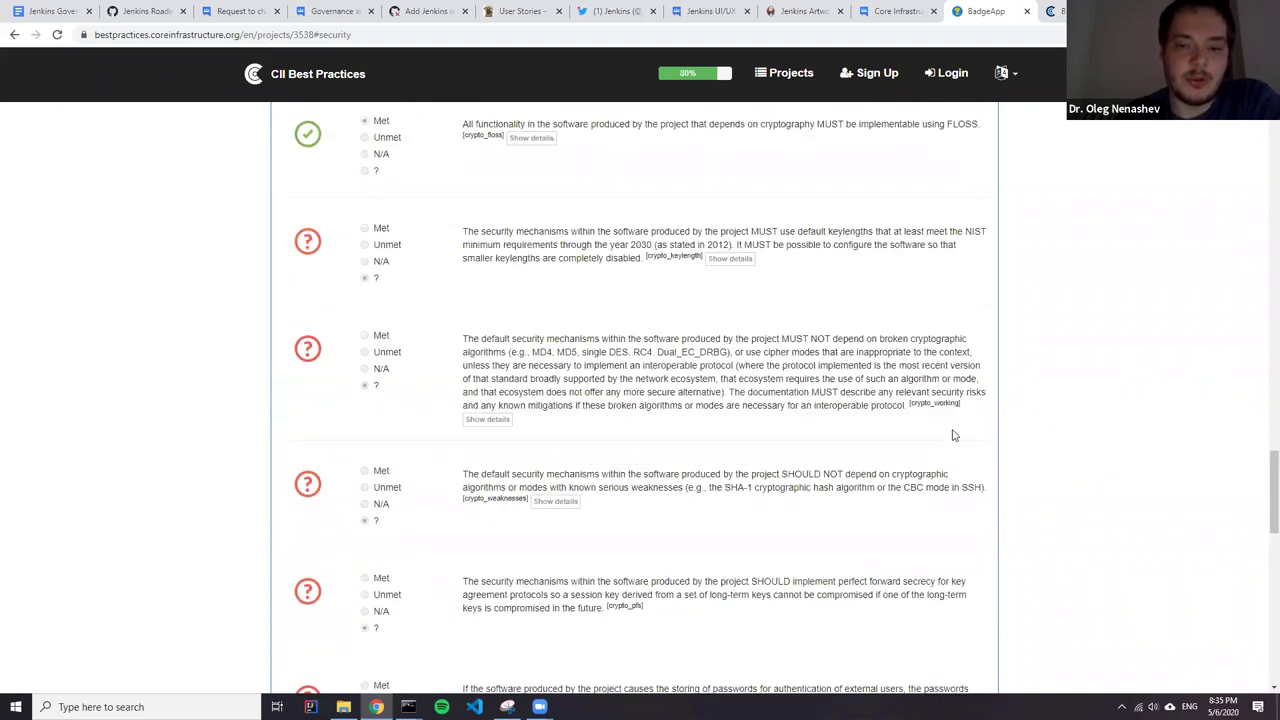
scroll(940, 432, down, 2)
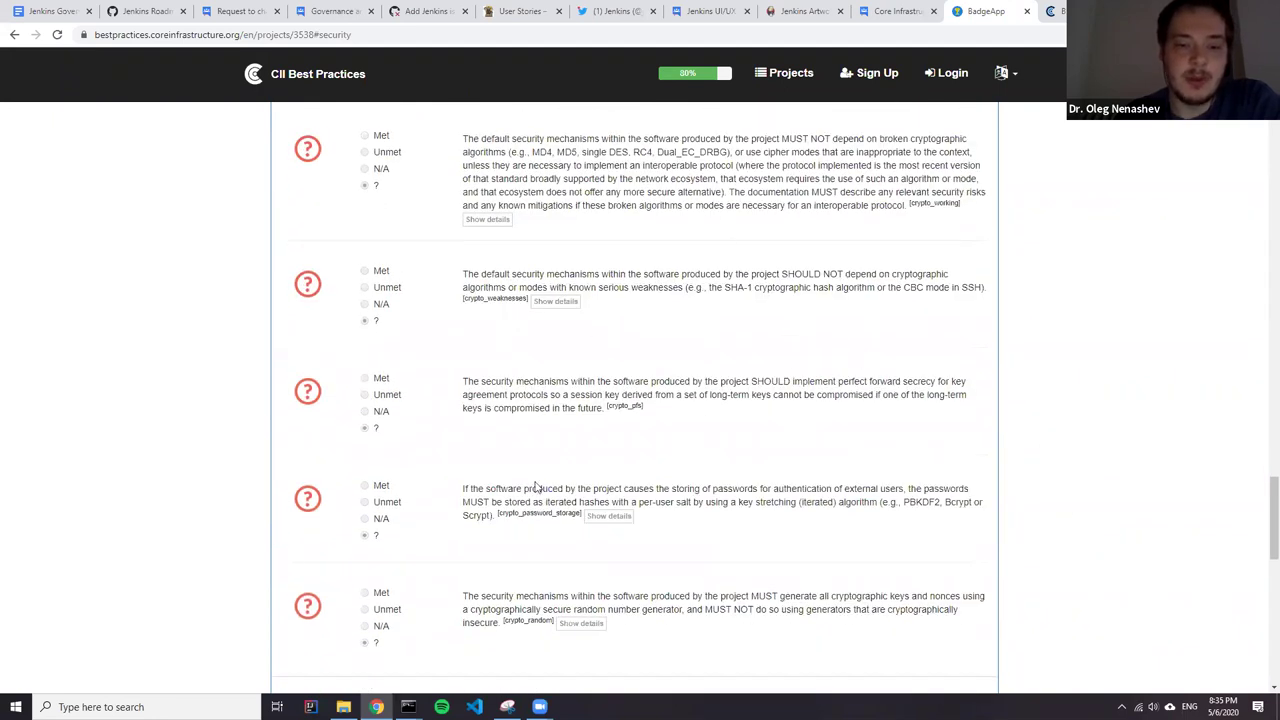
scroll(727, 480, down, 2)
scroll(790, 376, down, 3)
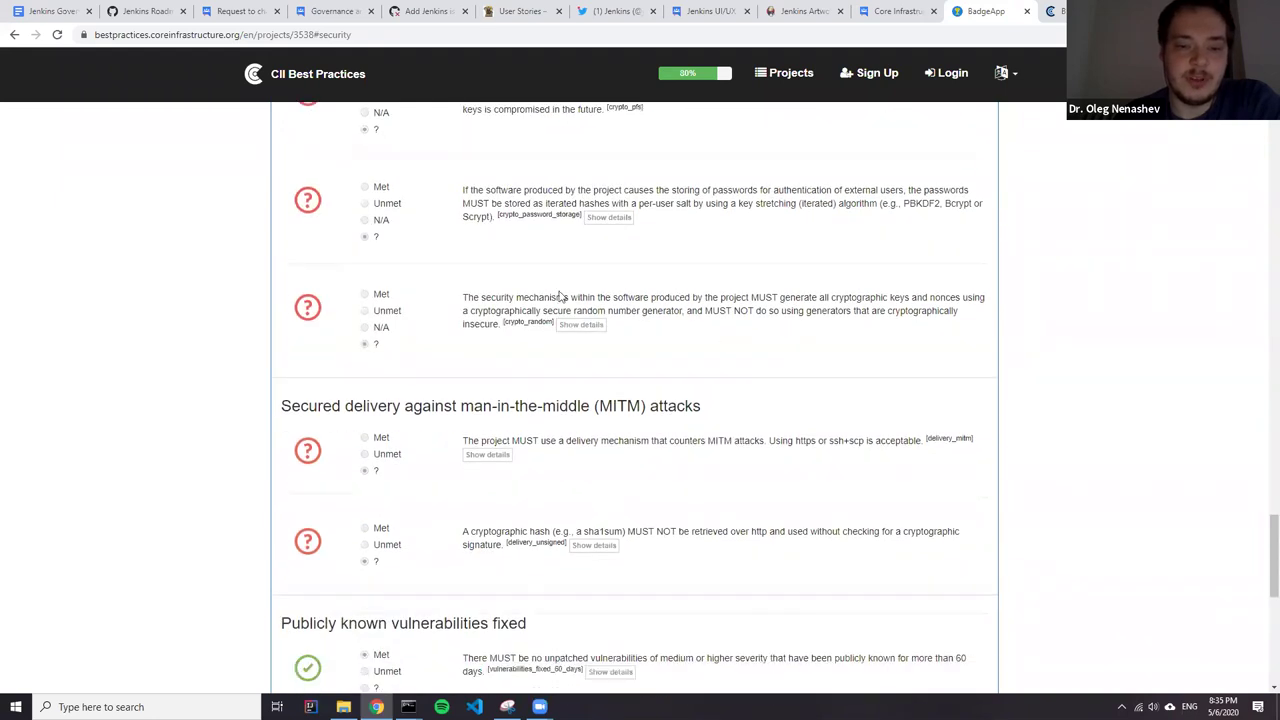
scroll(494, 405, up, 2)
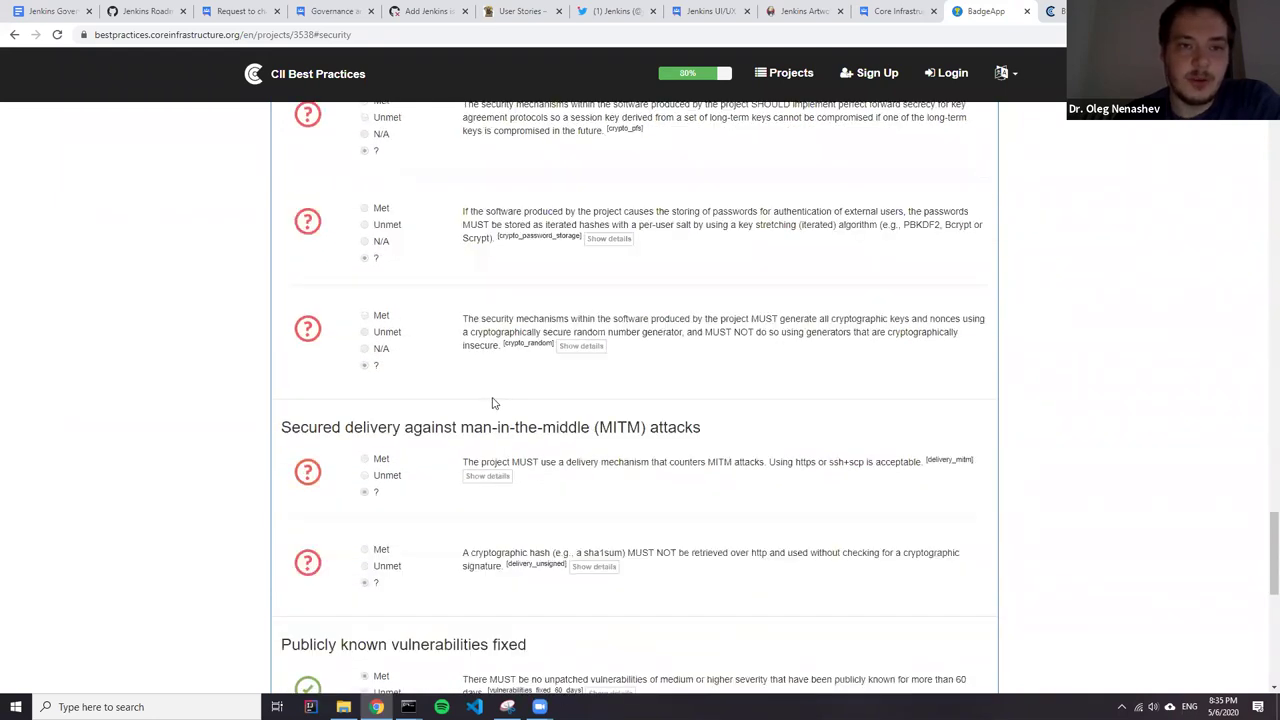
Collapse the Basics and Security sections of the Jenkins badge entry to show the overview of all criteria sections.
scroll(460, 385, up, 15)
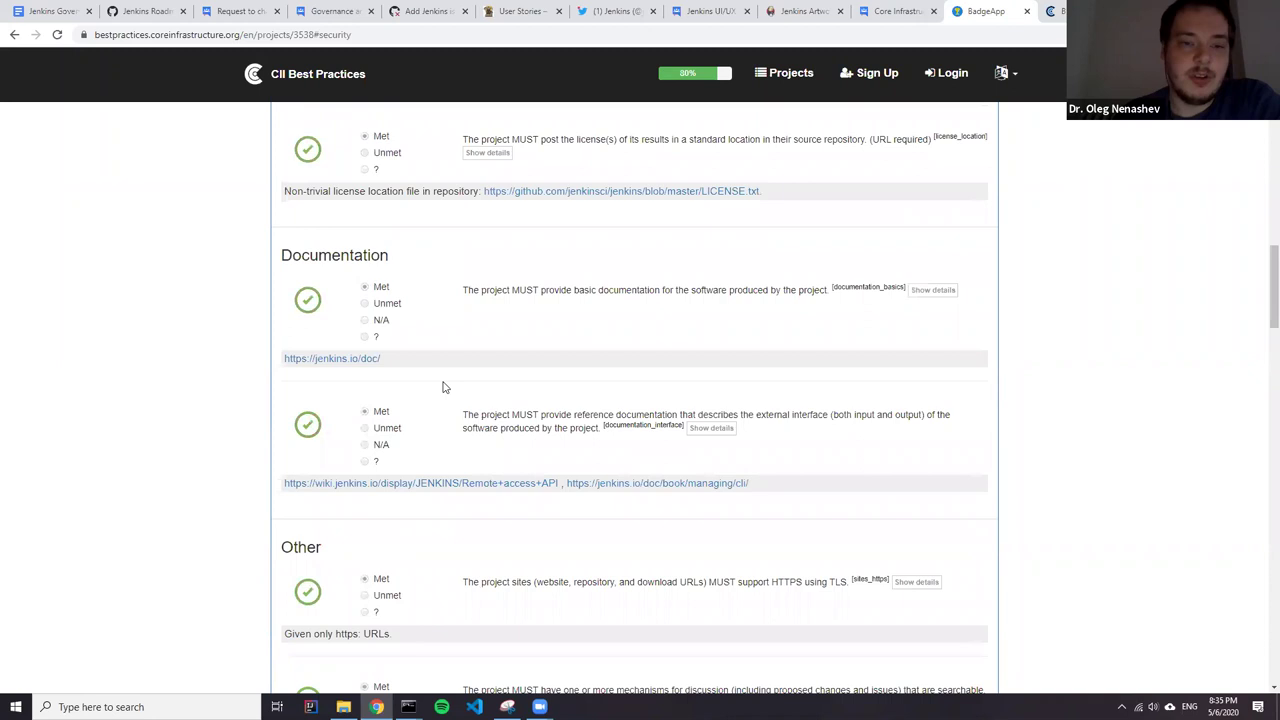
scroll(445, 387, up, 10)
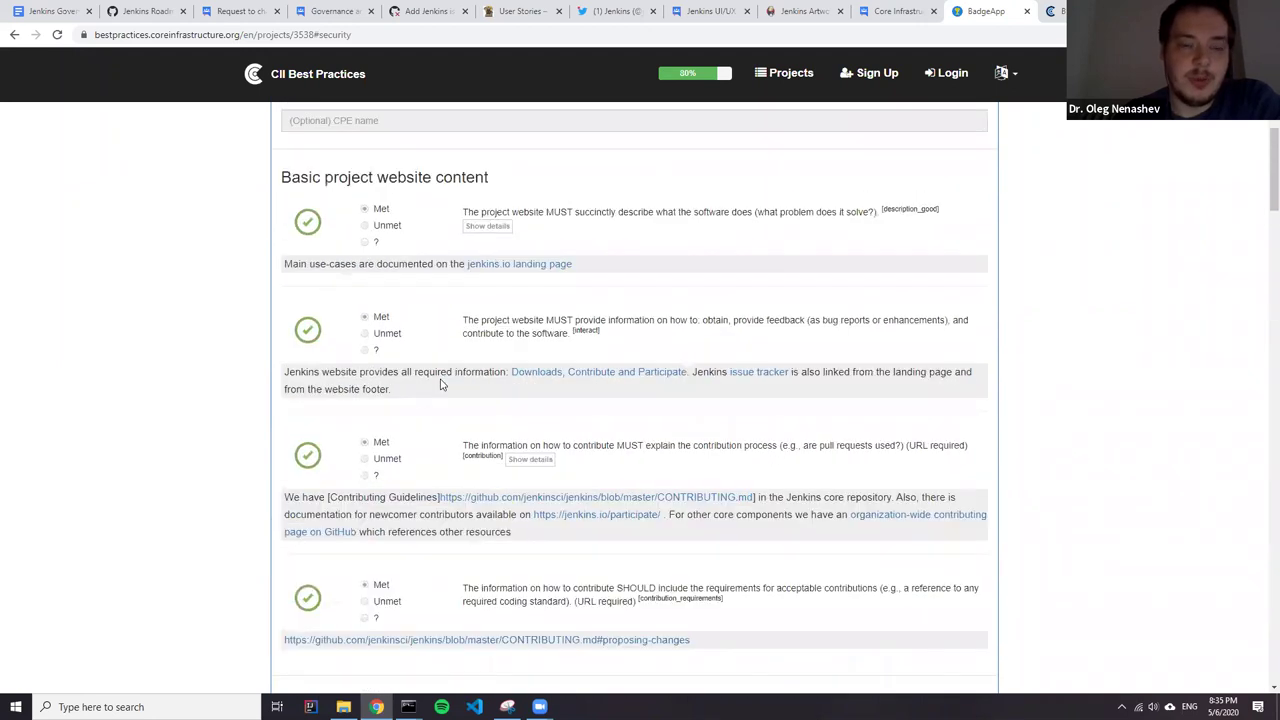
scroll(440, 384, up, 7)
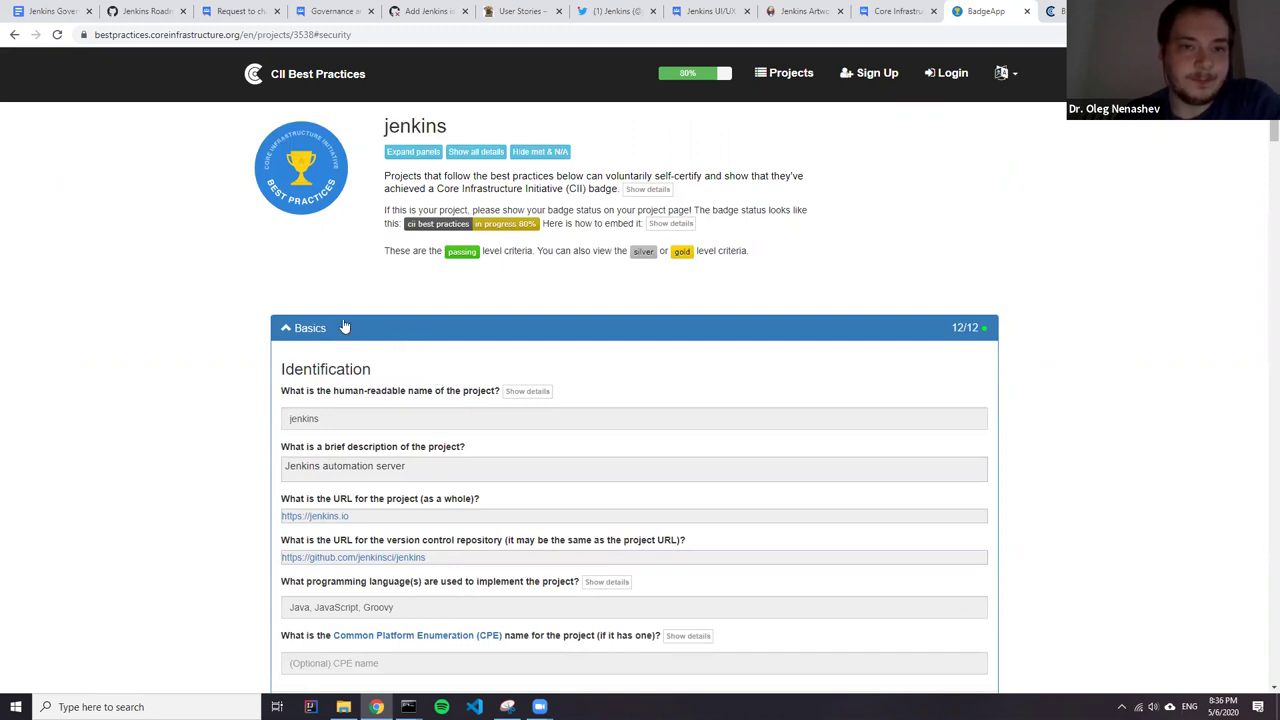
click(294, 332)
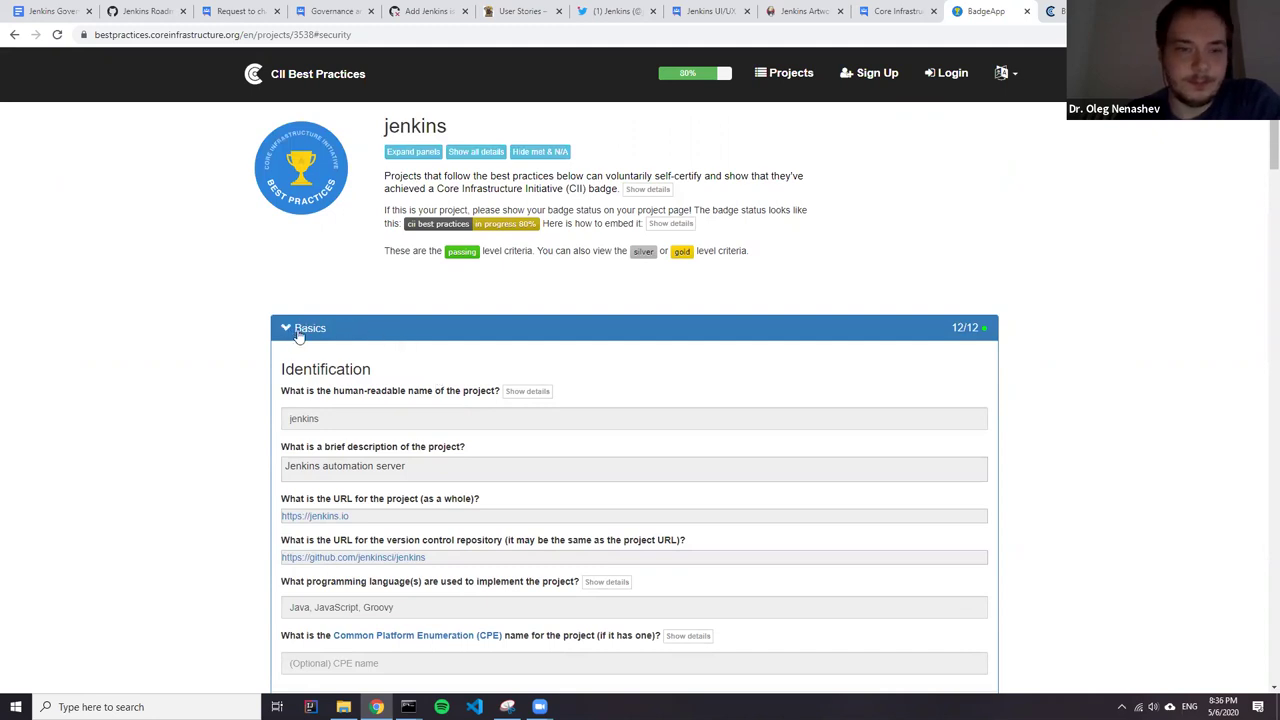
click(340, 452)
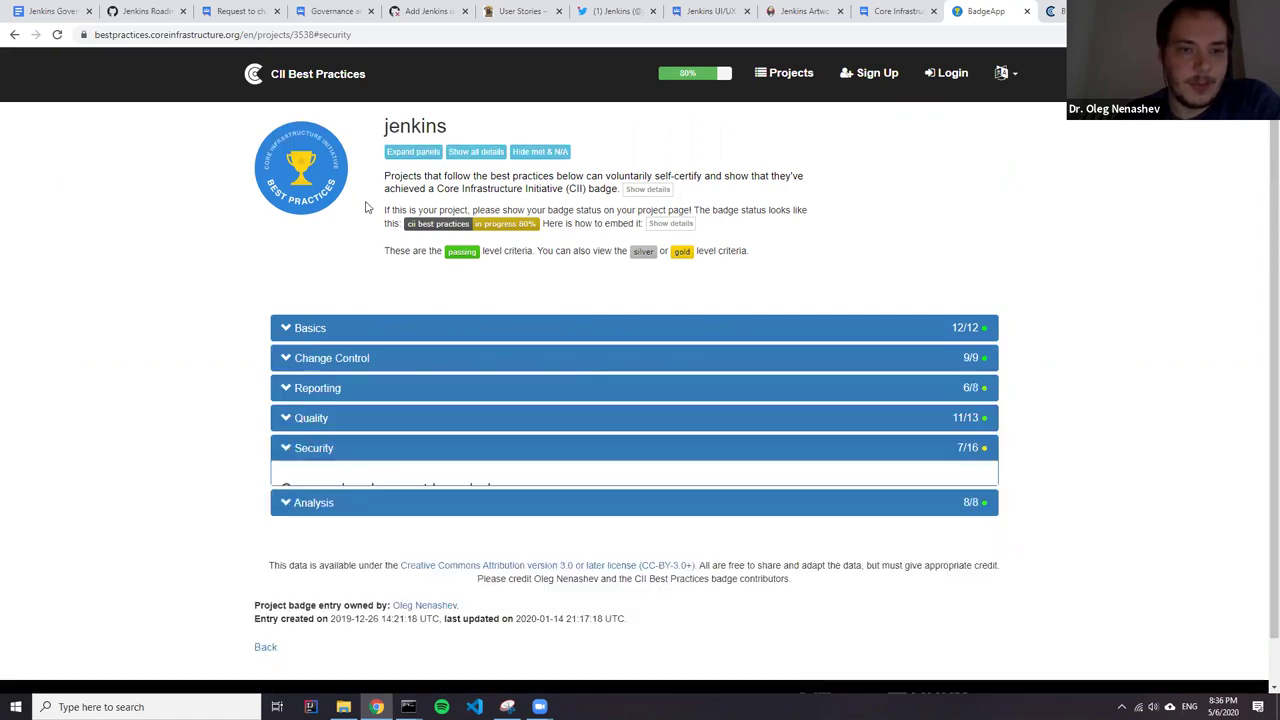
Return to roadmap pull request 3164 and show its conversation with the reviewers' approvals.
click(411, 14)
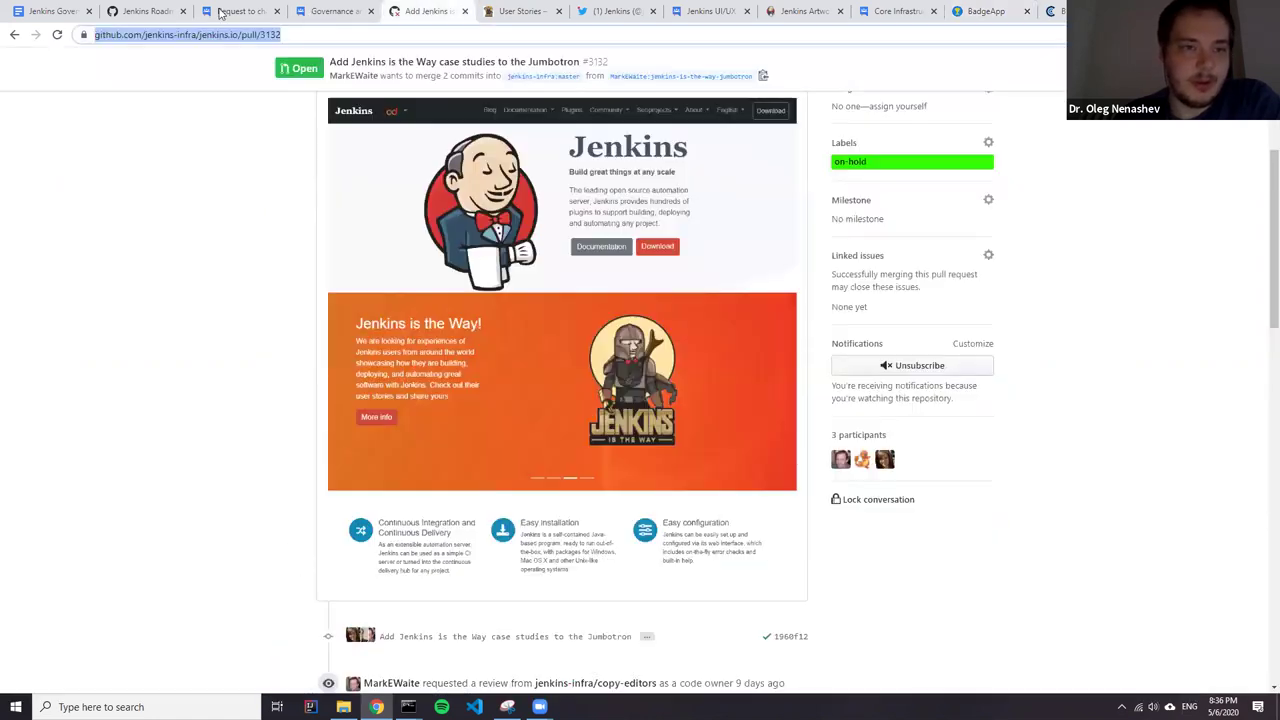
click(147, 12)
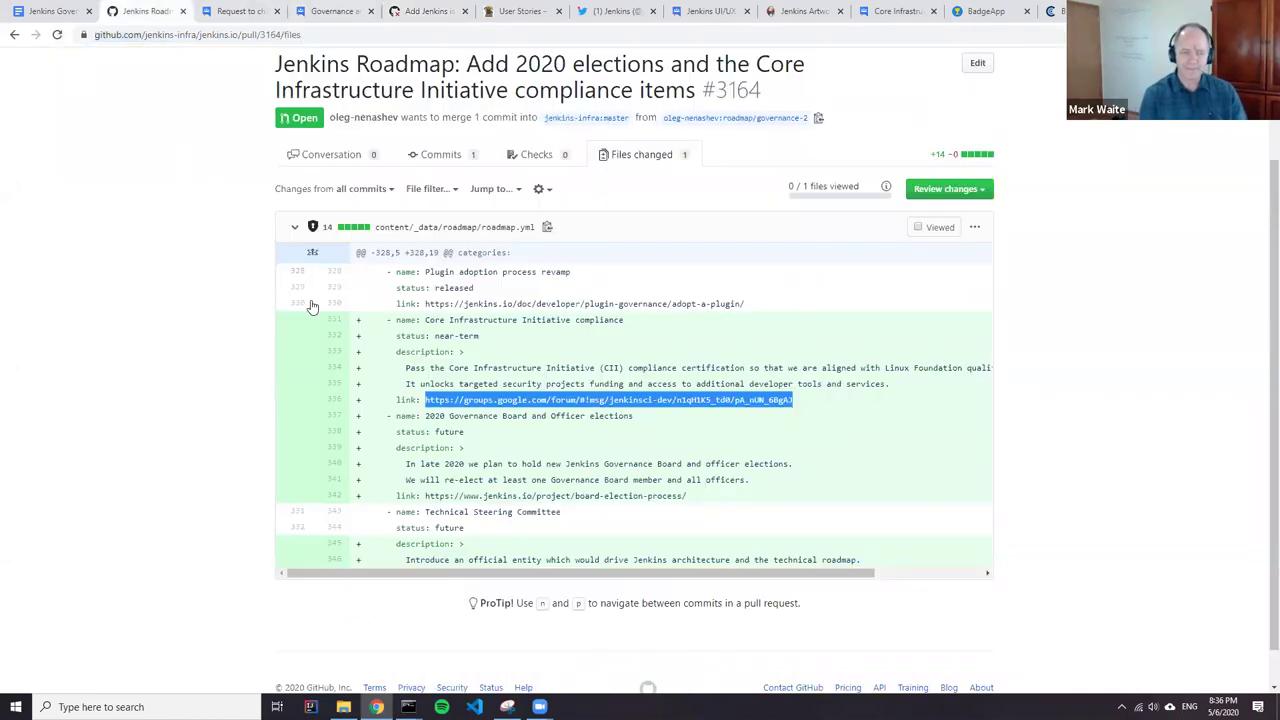
click(350, 160)
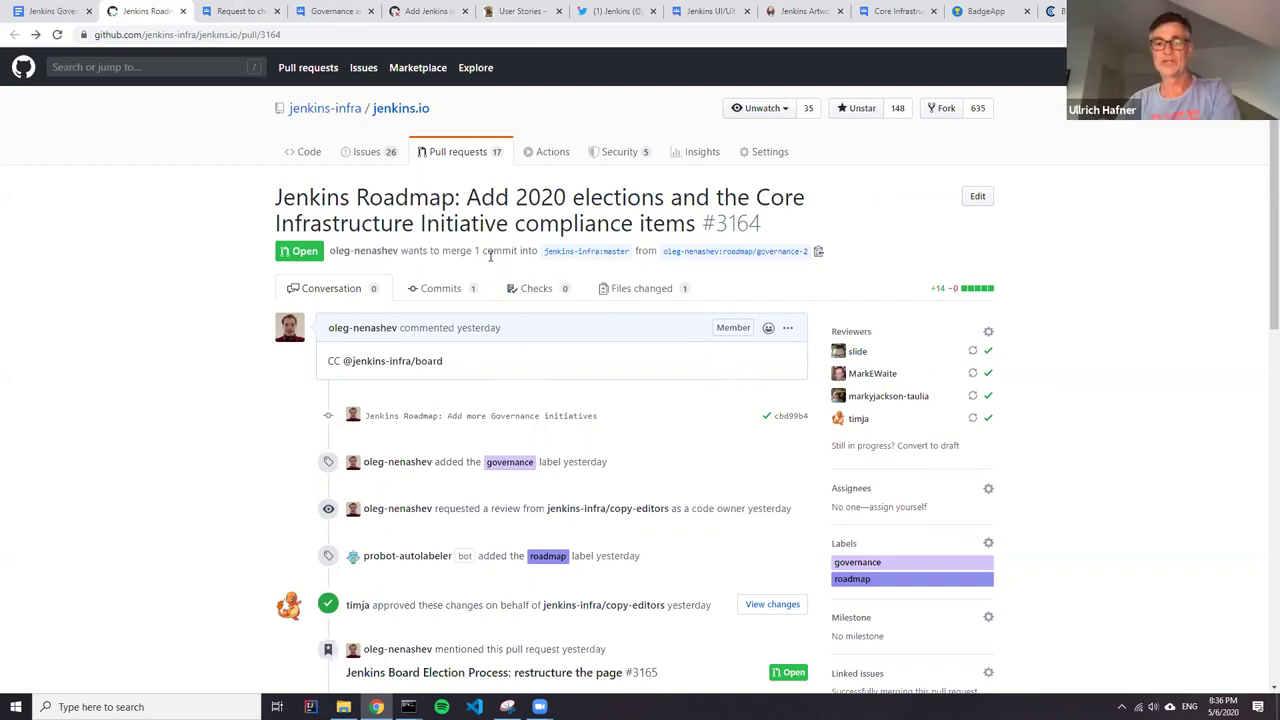
In the governance meeting agenda document, add a "+1s" sub-bullet under the Roadmap items entry.
click(47, 11)
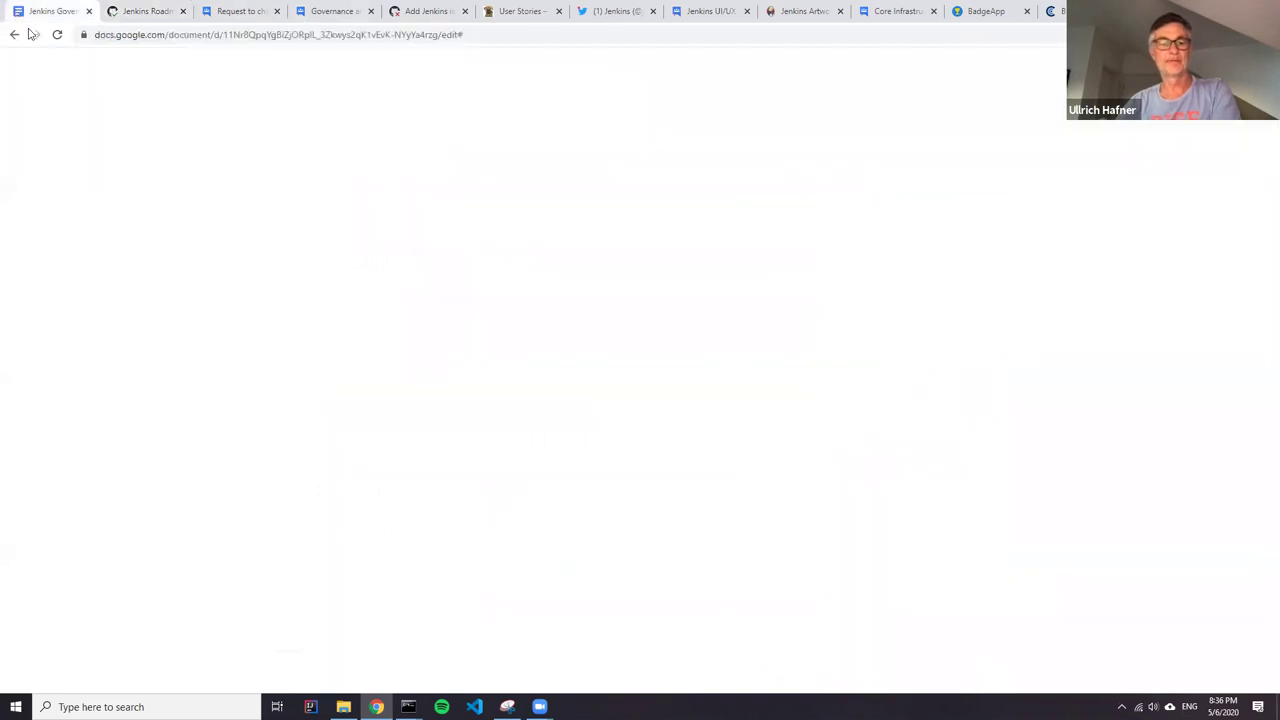
click(704, 335)
key(Return)
key(Tab)
text(+)
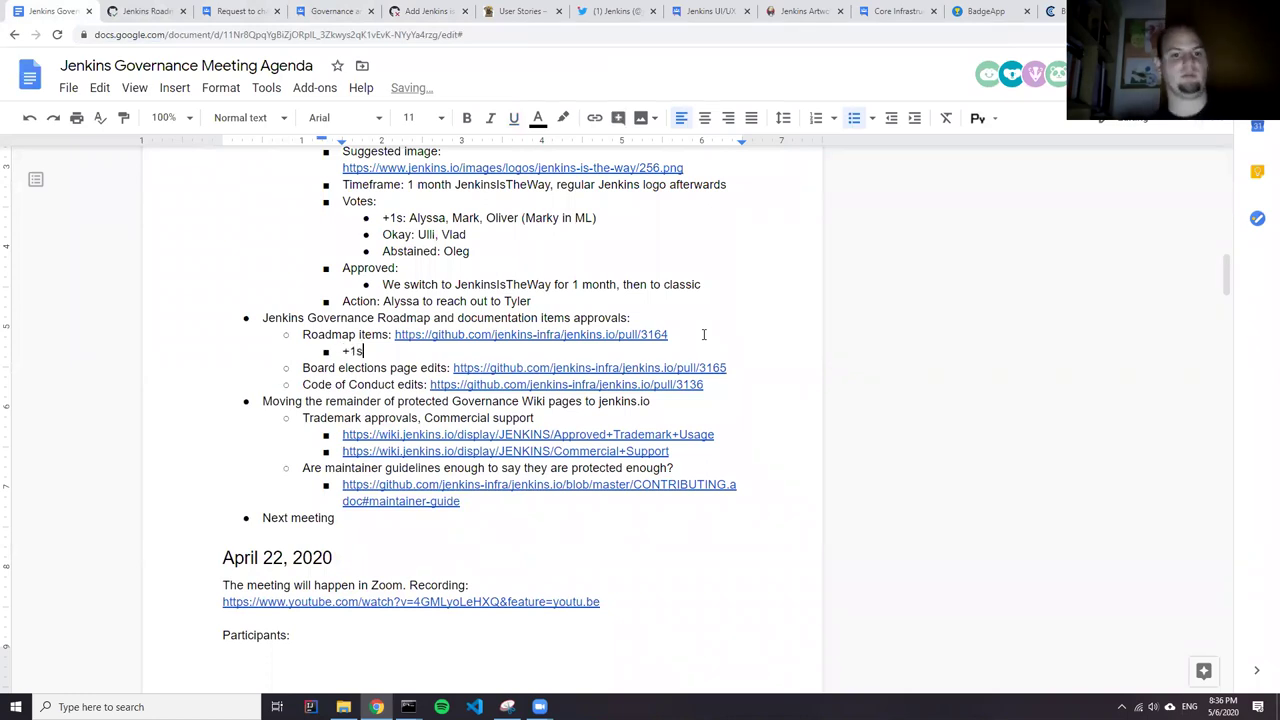
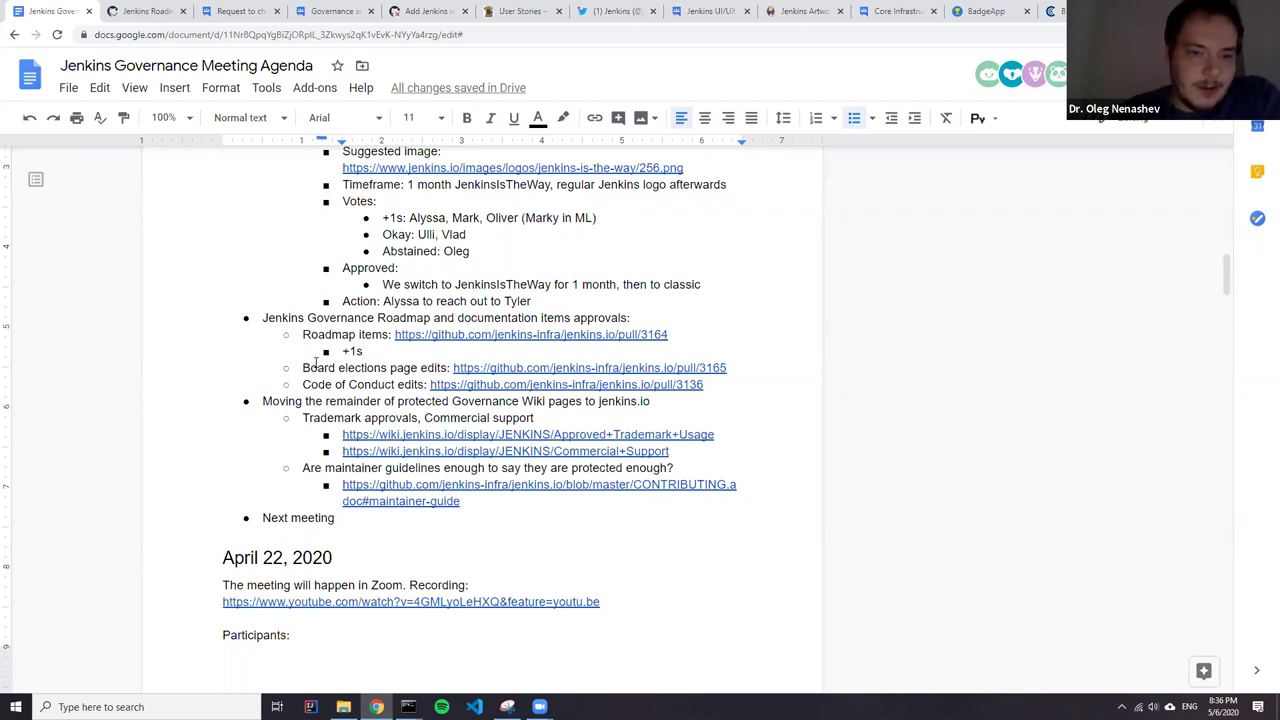
Prefix the Code of Conduct edits agenda item with "WiP -".
drag(294, 334, 405, 352)
click(363, 368)
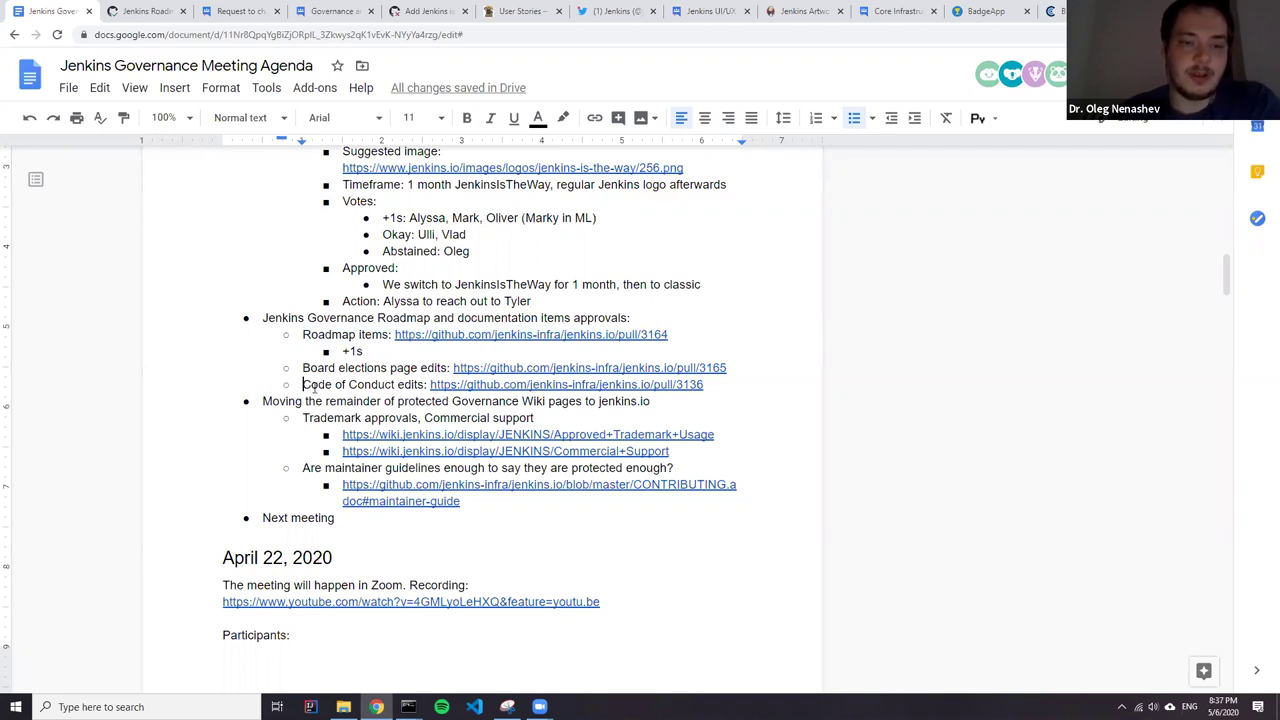
text(WiP -)
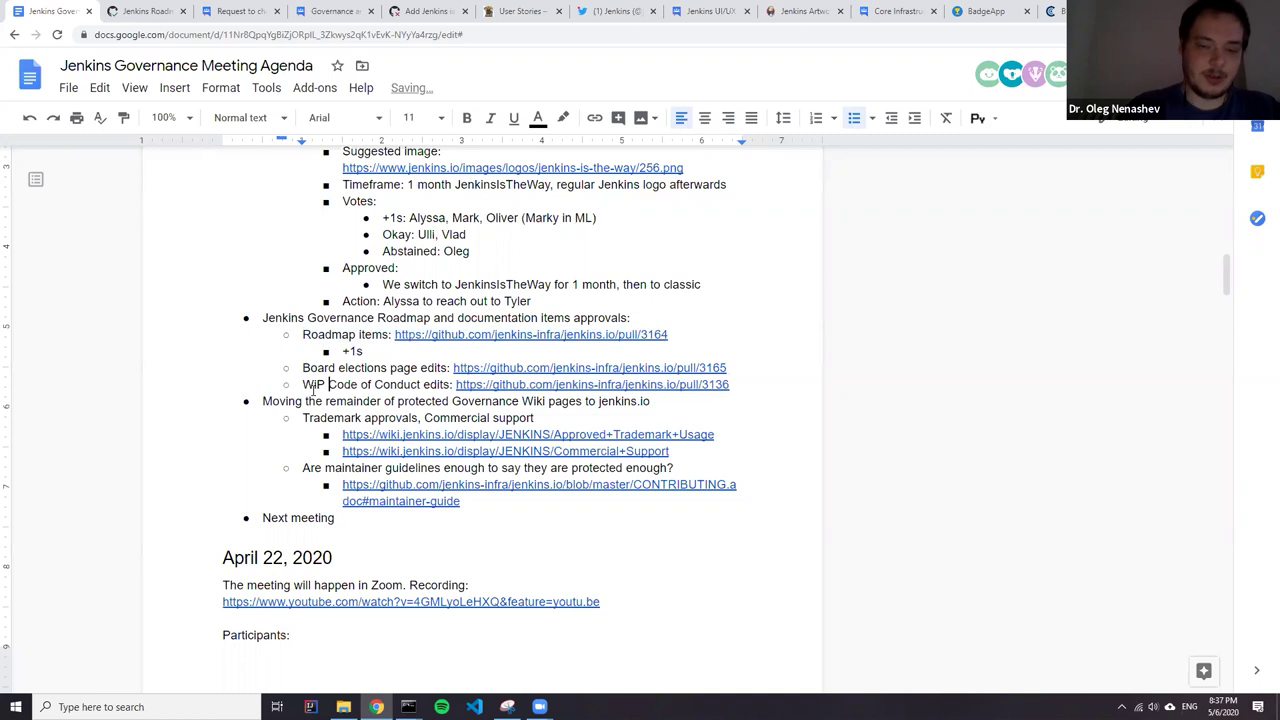
Open pull request 3165 linked from the Board elections page edits agenda item.
double_click(375, 367)
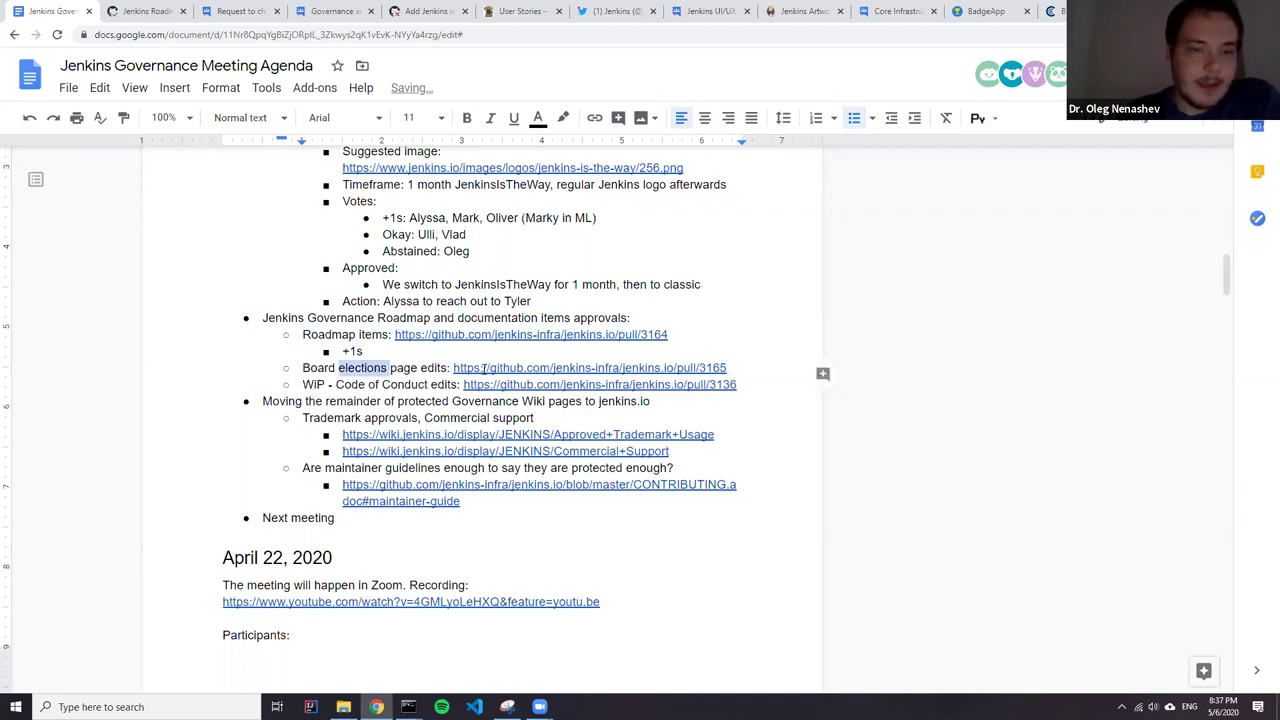
click(540, 368)
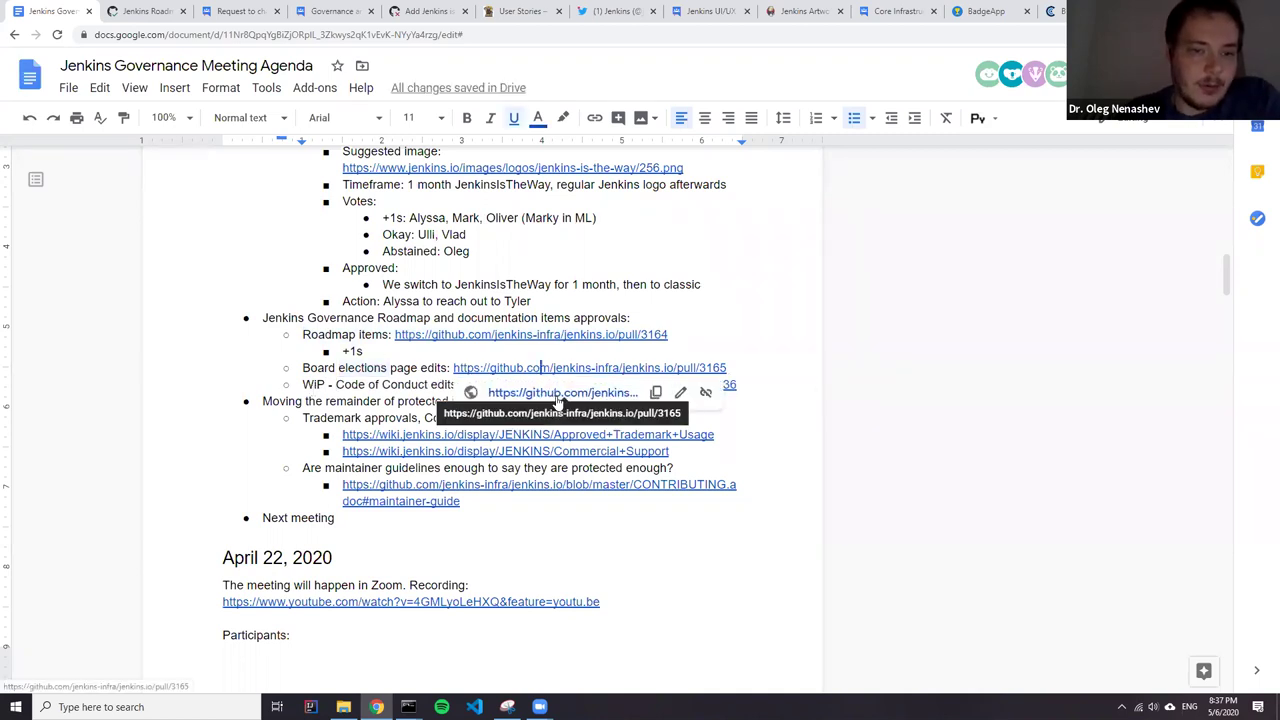
click(560, 392)
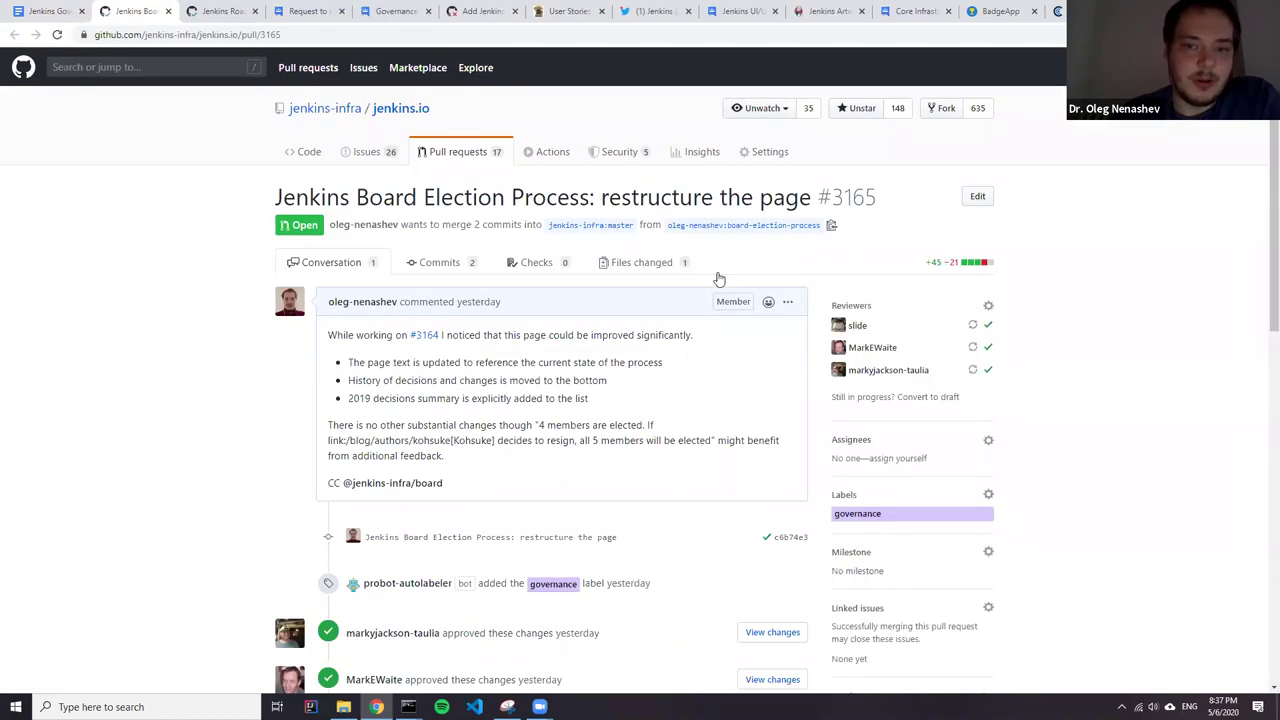
Examine the file changes of pull request 3165 in board-election-process.adoc, from the removed minutes links through the new Change History section.
click(630, 266)
scroll(536, 264, down, 2)
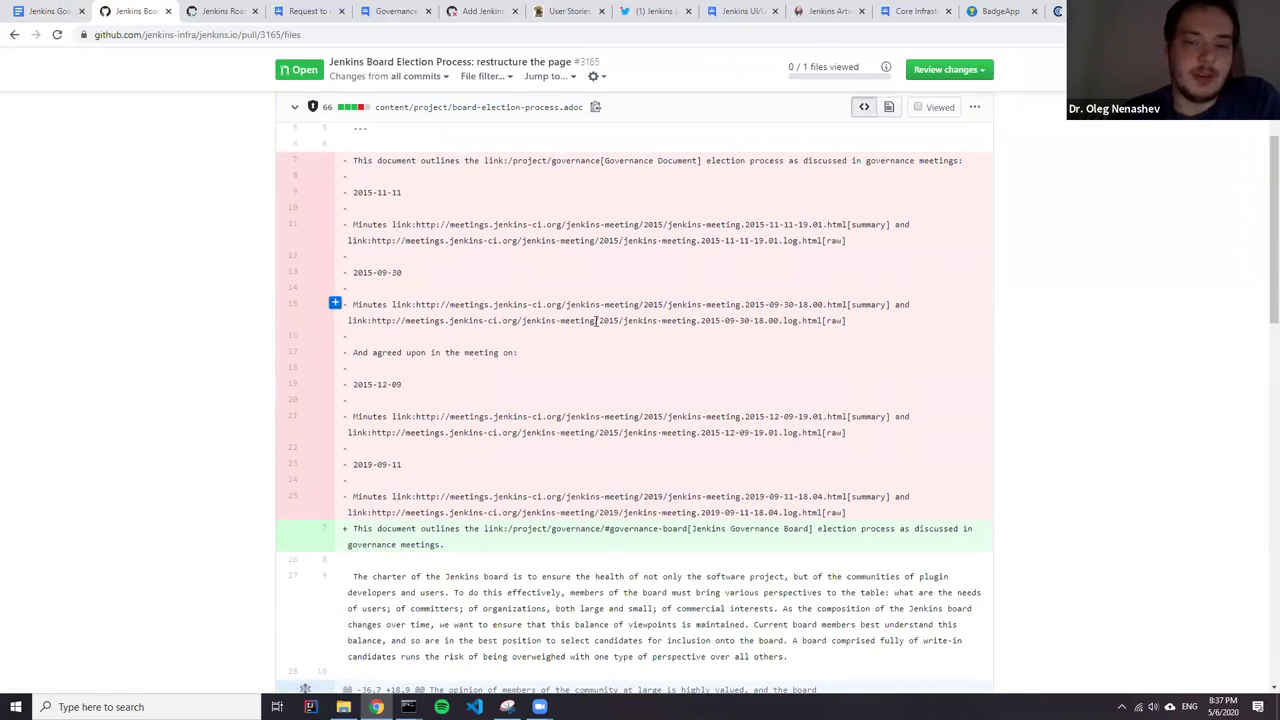
scroll(582, 318, down, 3)
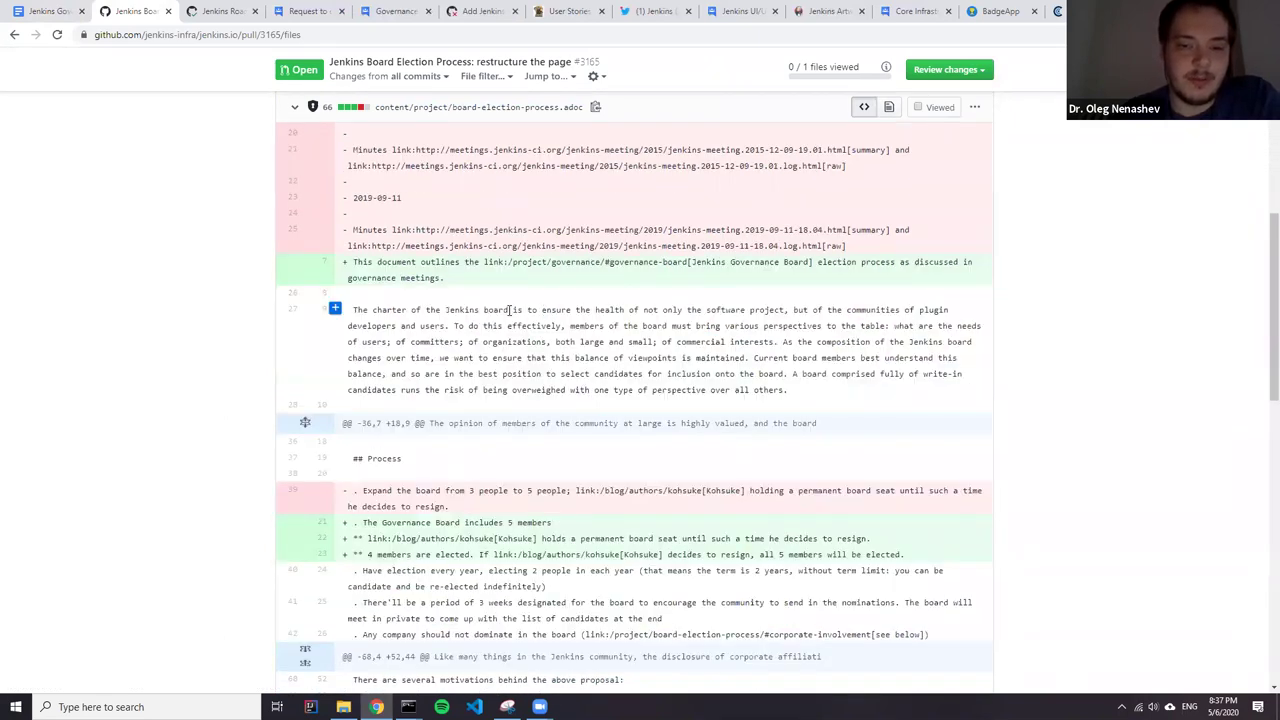
scroll(530, 310, down, 3)
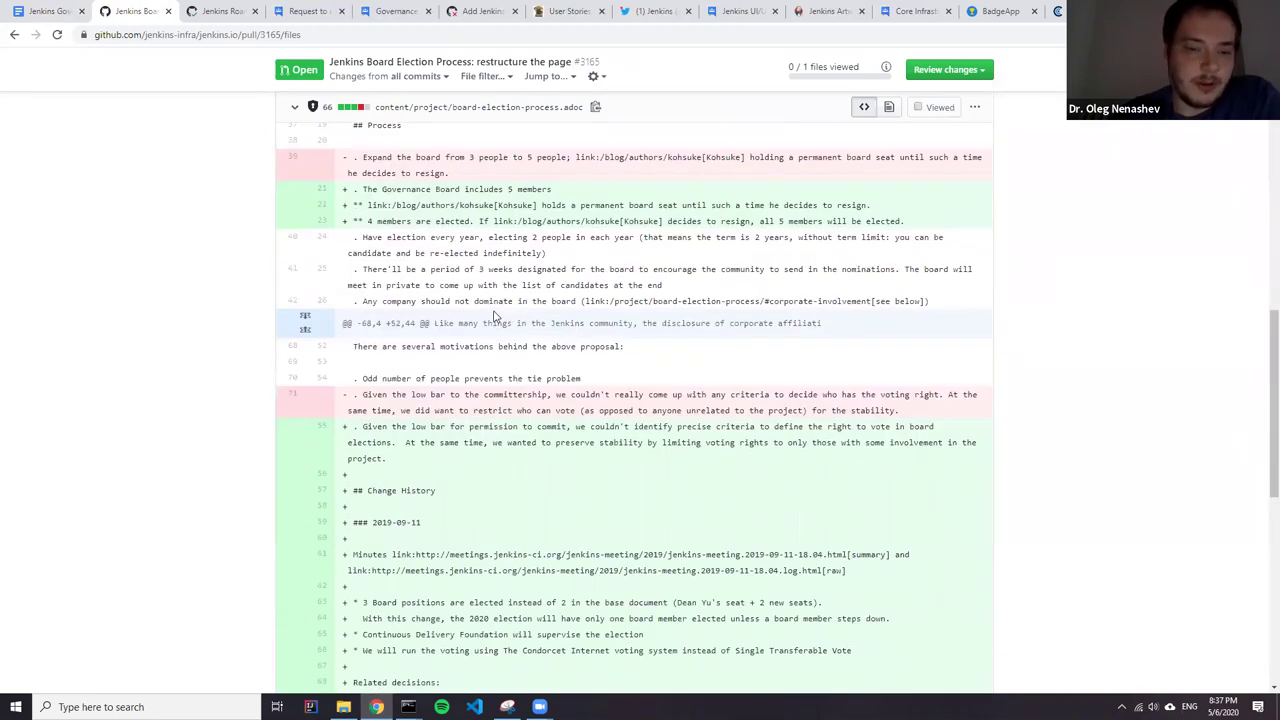
scroll(493, 316, down, 2)
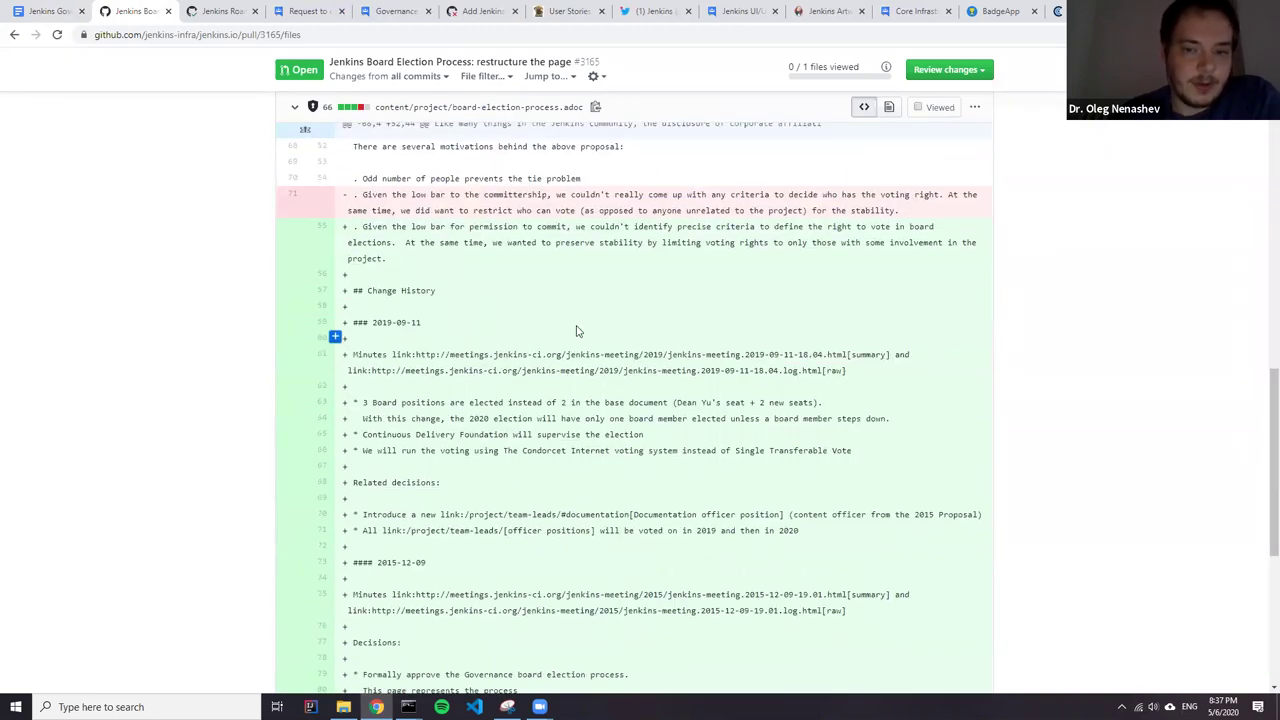
scroll(540, 270, down, 2)
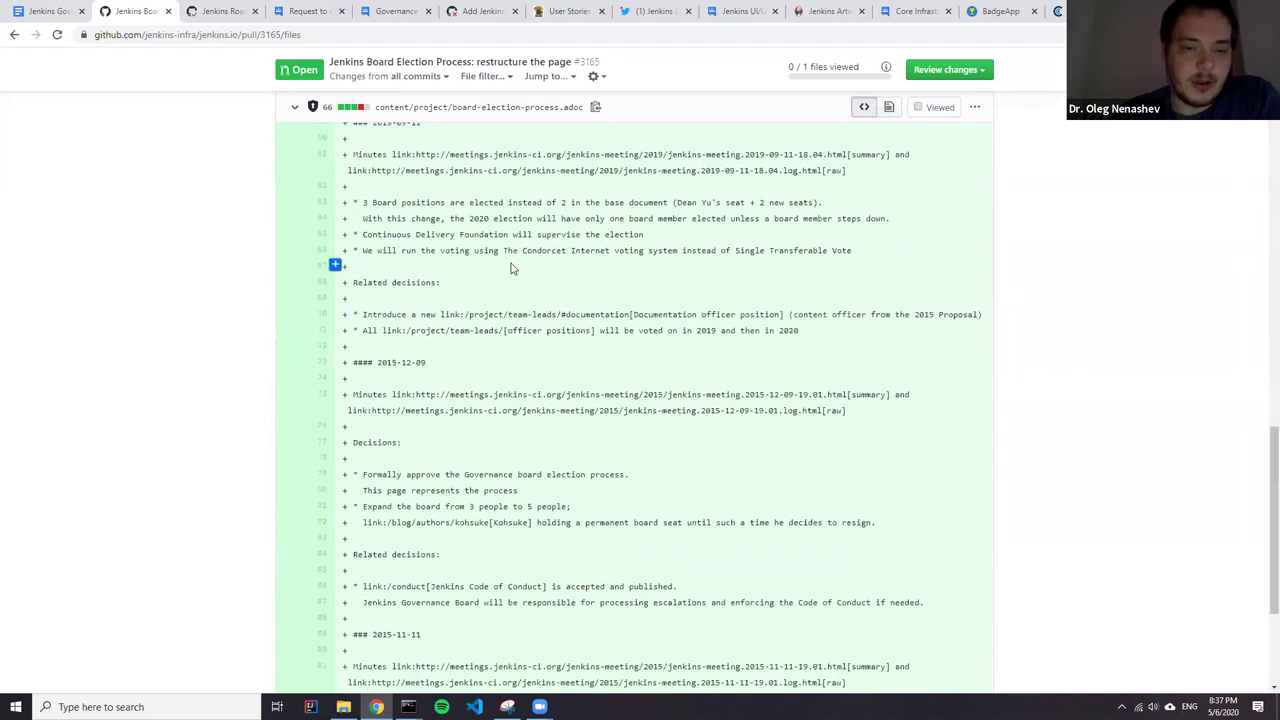
scroll(490, 262, down, 1)
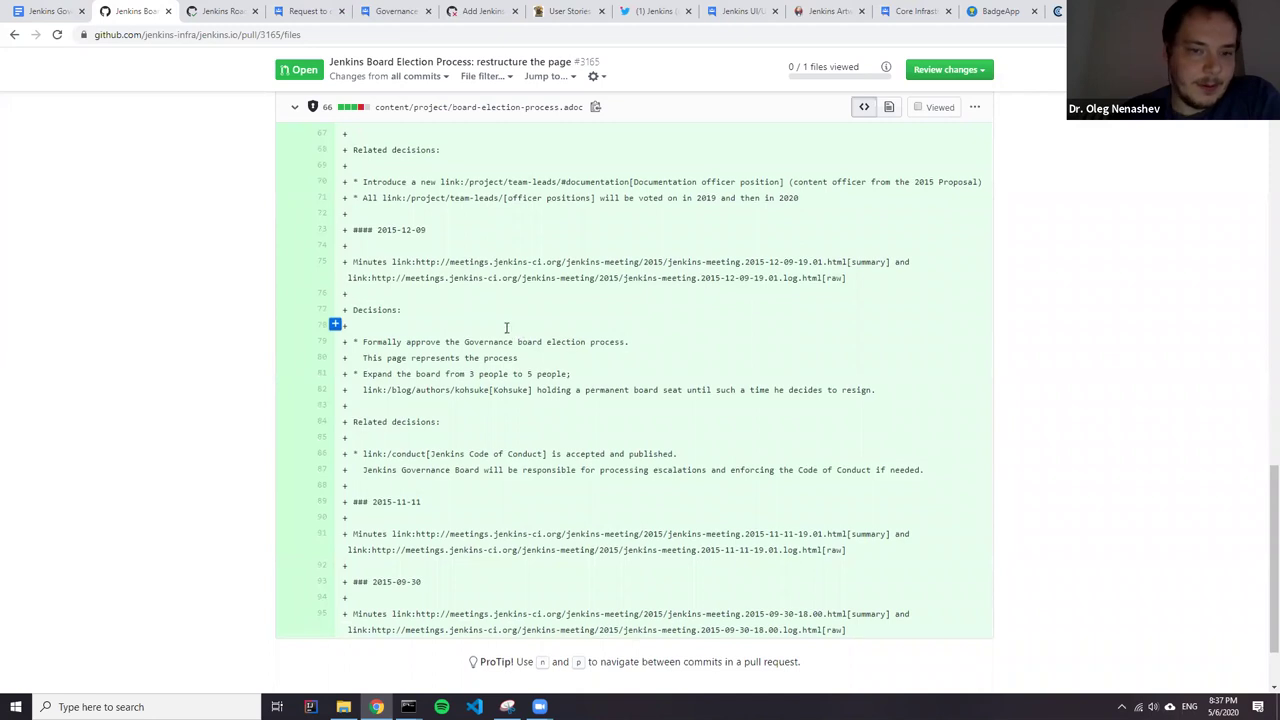
scroll(508, 329, up, 3)
scroll(120, 160, up, 5)
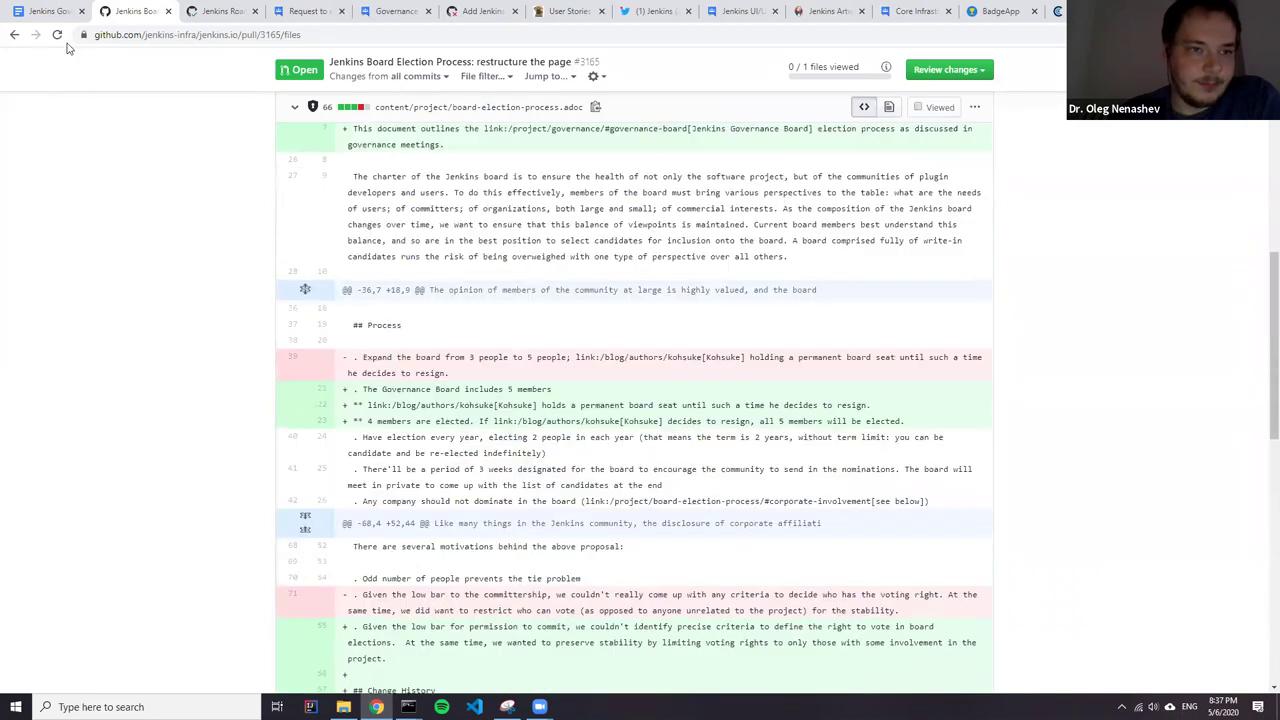
Return to the governance meeting agenda document and highlight the Board elections entry and the whole Roadmap and documentation approvals topic.
click(42, 13)
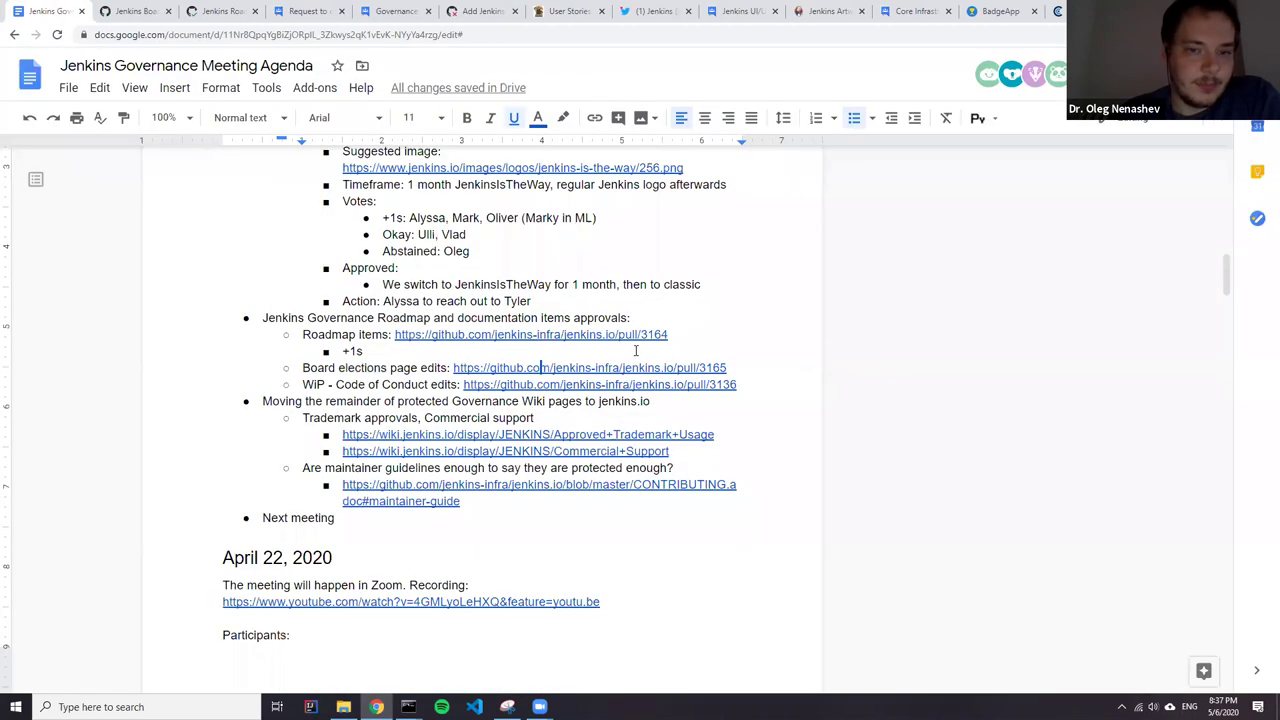
drag(305, 367, 736, 368)
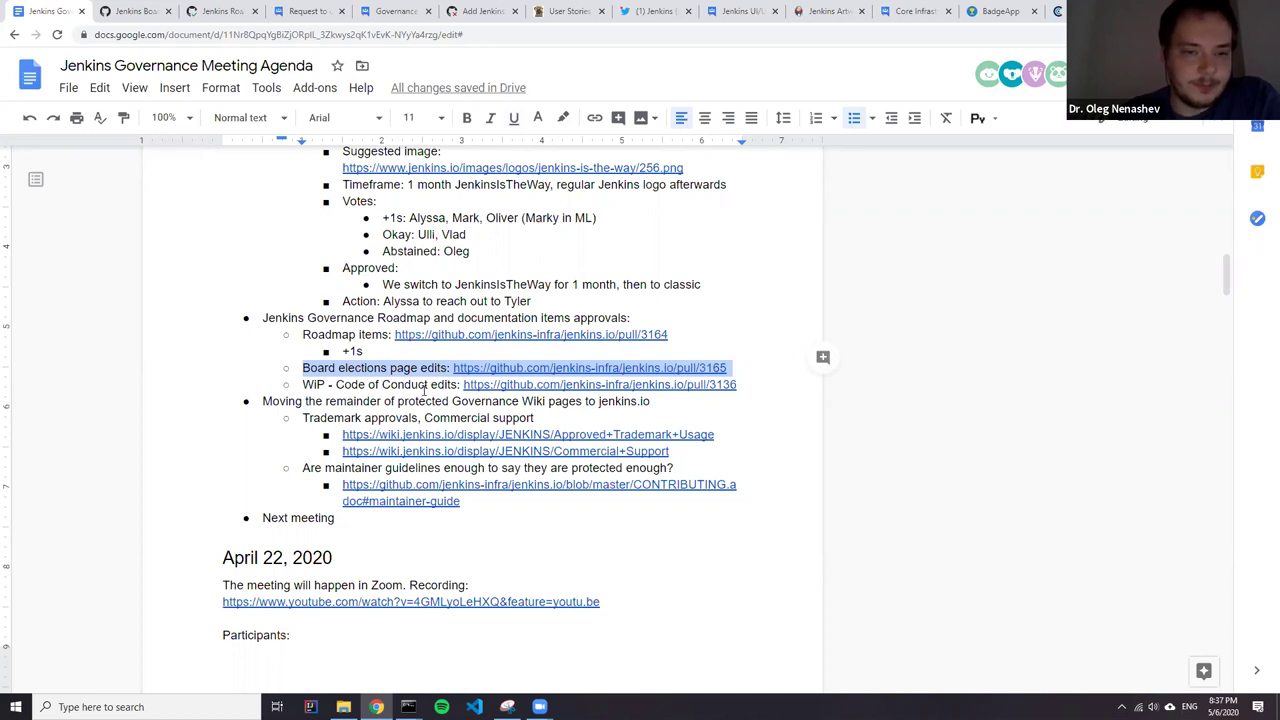
click(326, 401)
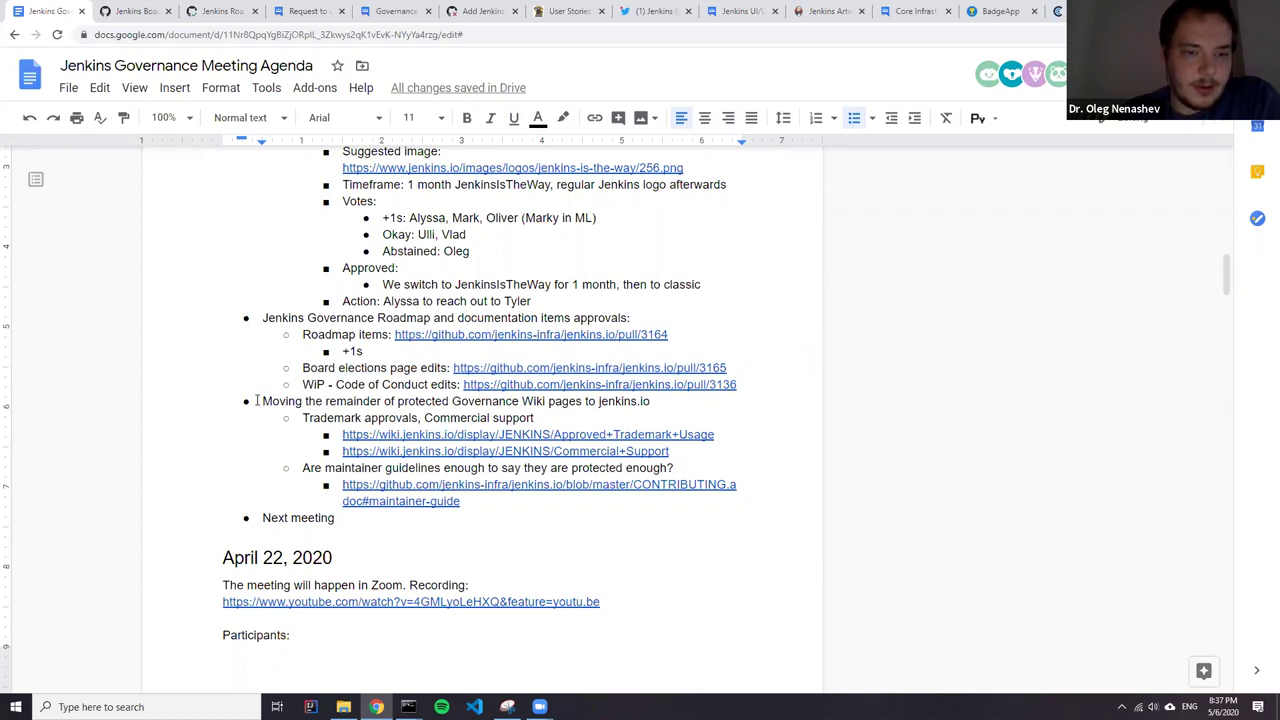
drag(264, 318, 756, 393)
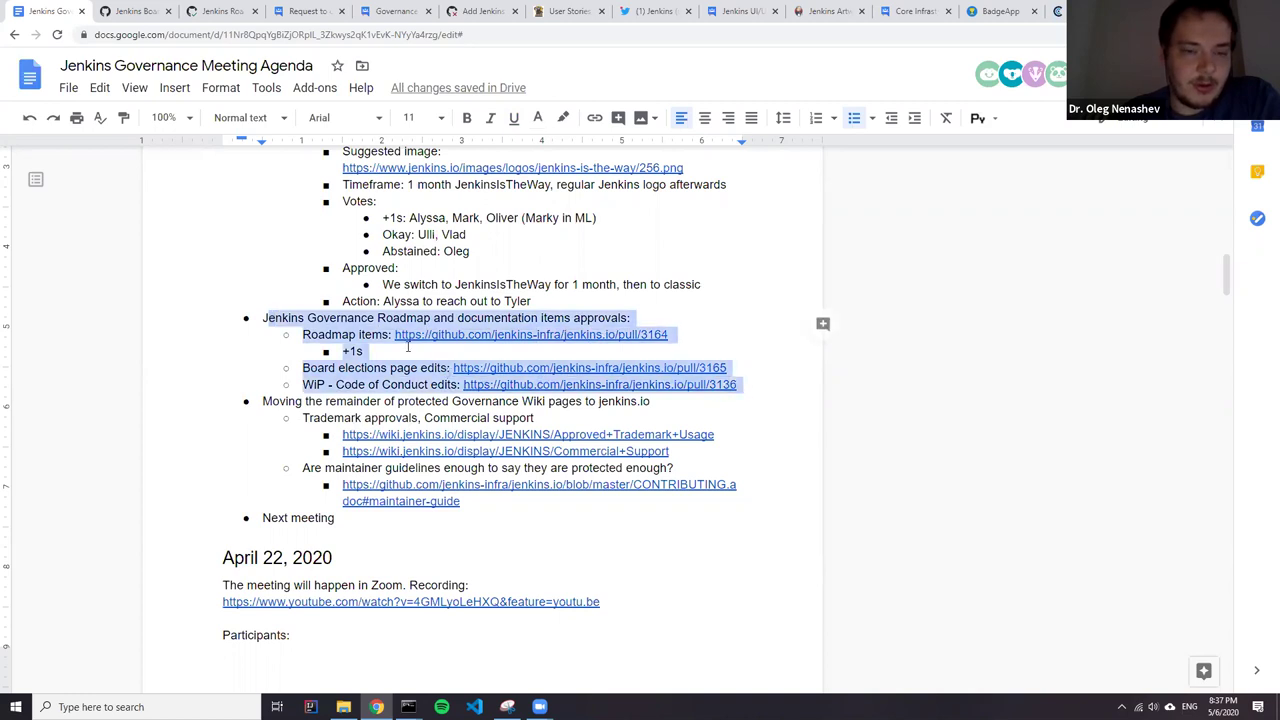
Highlight the agenda topic on moving protected Governance Wiki pages to jenkins.io and open its Approved Trademark Usage link.
double_click(297, 400)
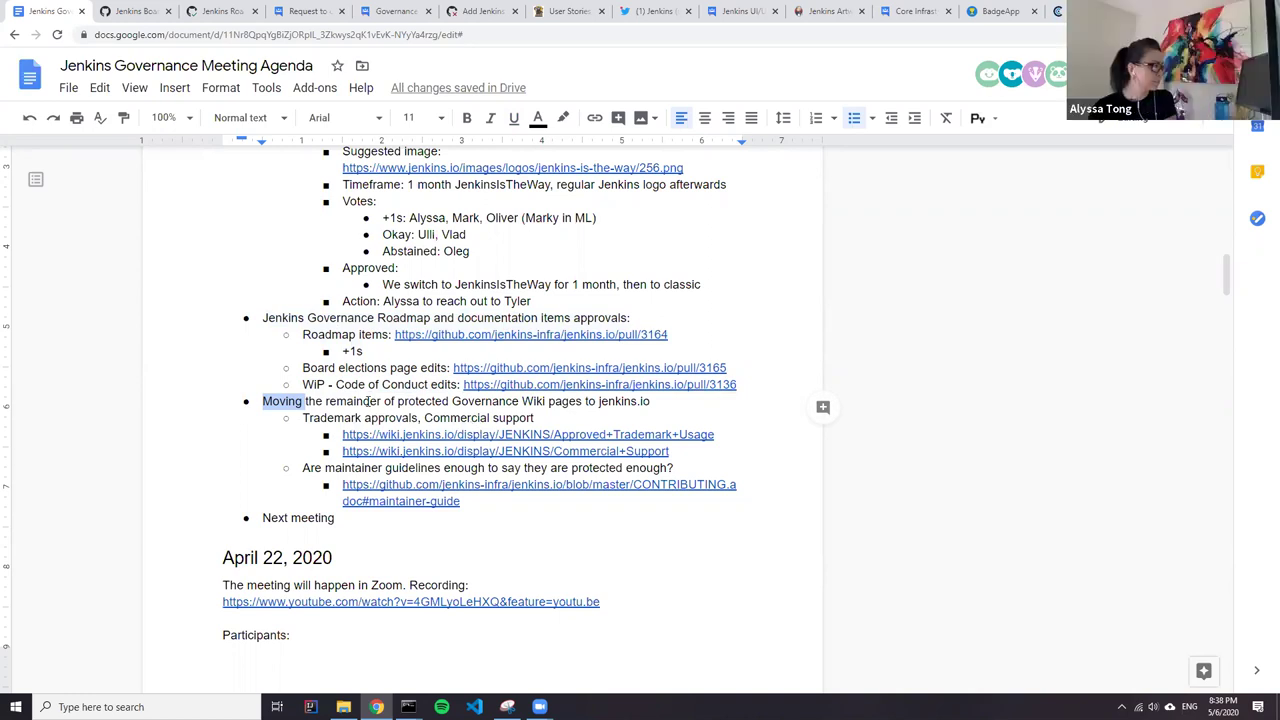
click(365, 400)
triple_click(365, 400)
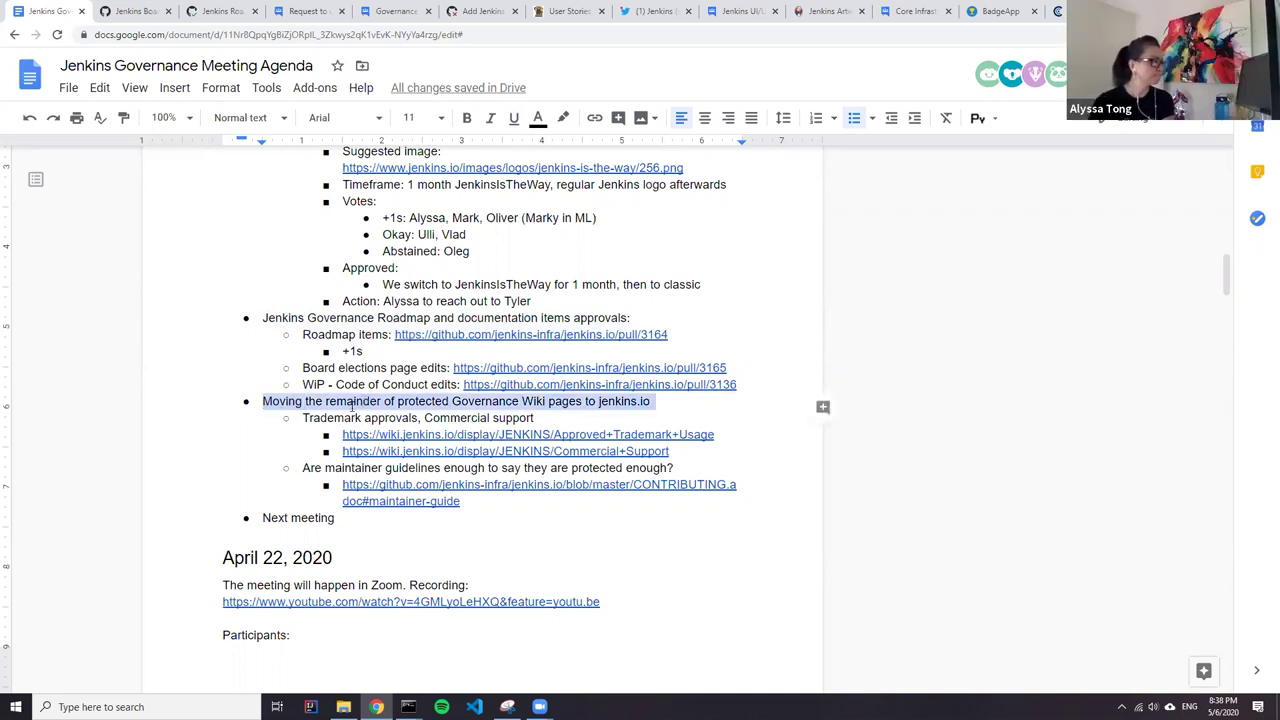
click(537, 436)
click(491, 461)
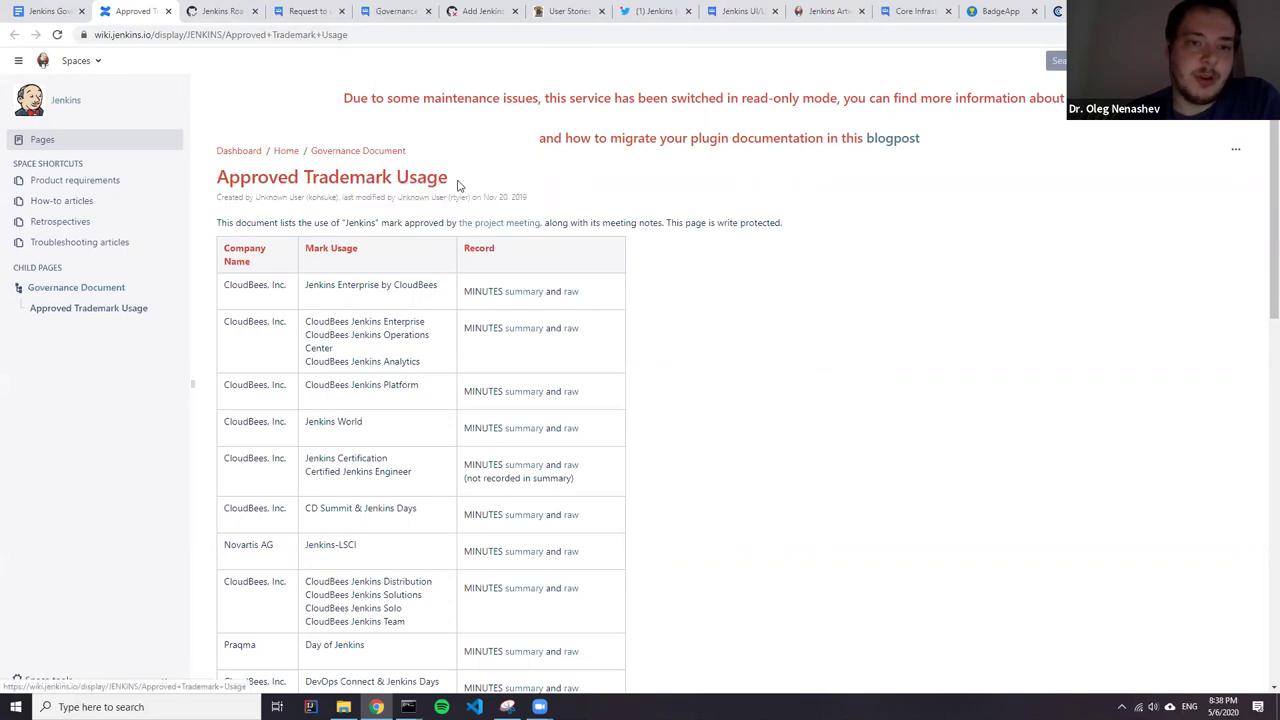
Examine the Approved Trademark Usage table of companies, mark usages and meeting records from start to end.
scroll(410, 250, down, 7)
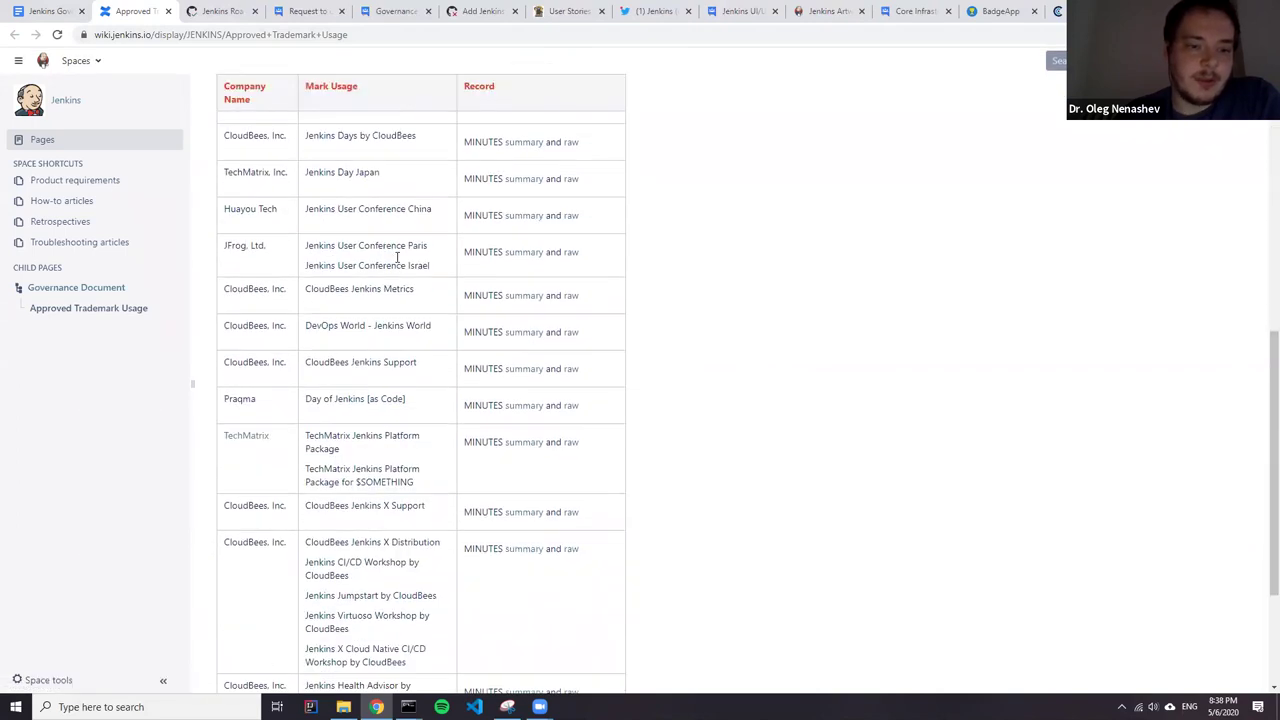
scroll(397, 257, down, 3)
scroll(400, 400, up, 5)
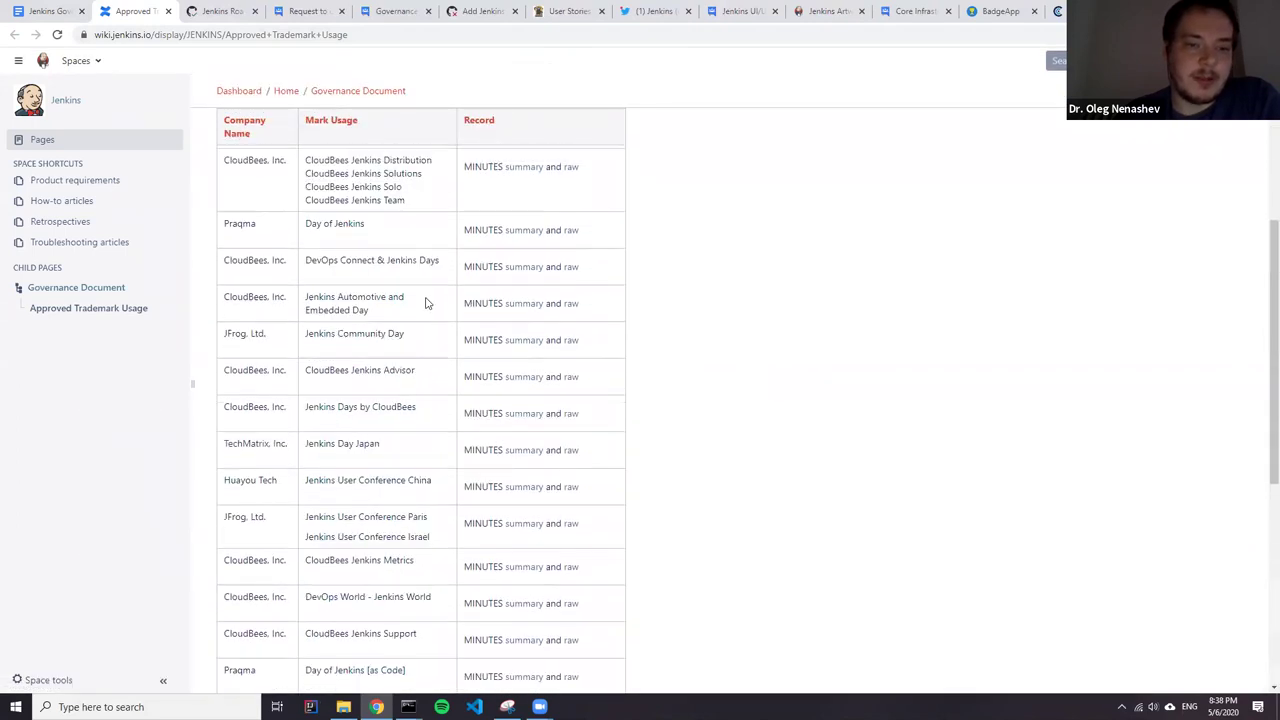
scroll(425, 302, up, 4)
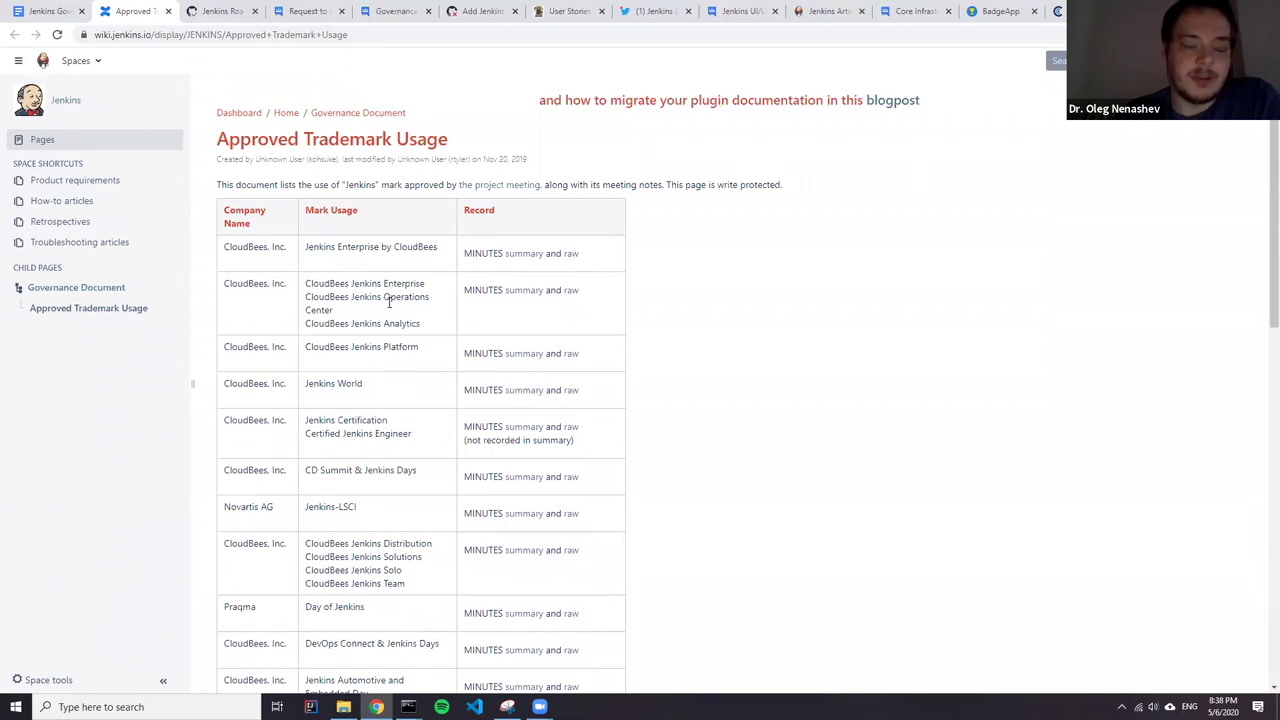
scroll(420, 356, down, 10)
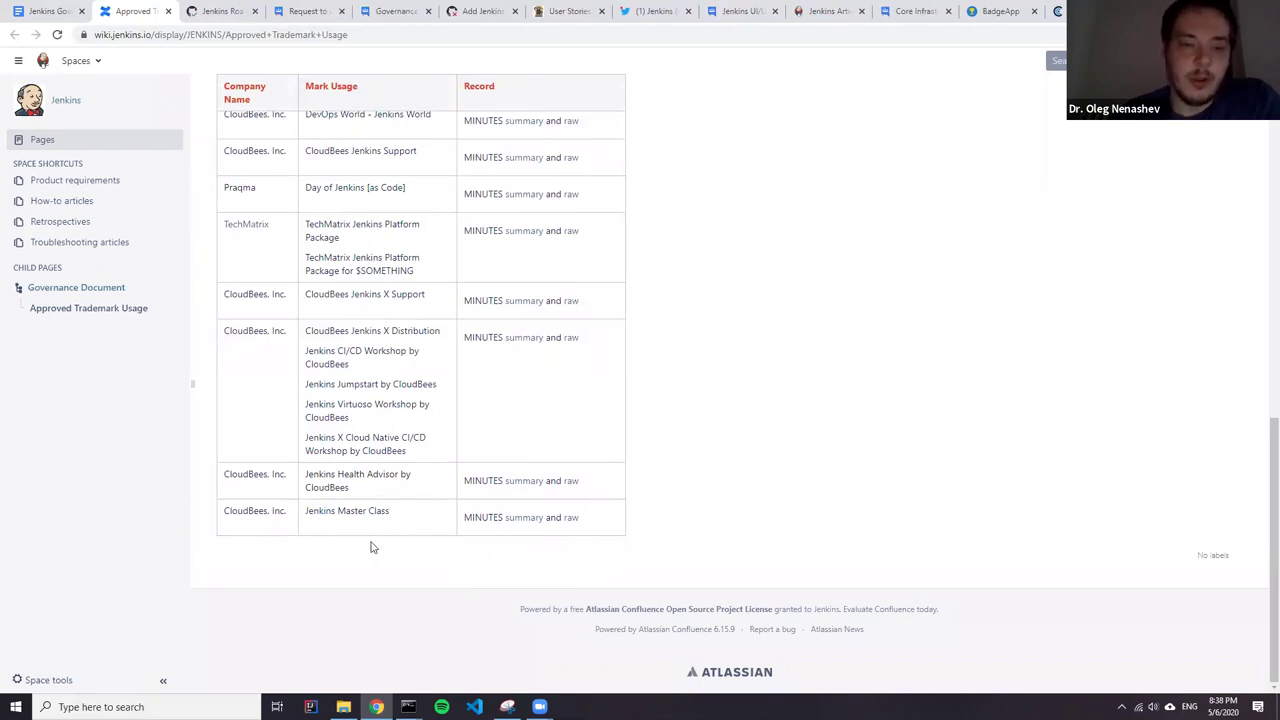
scroll(420, 418, up, 3)
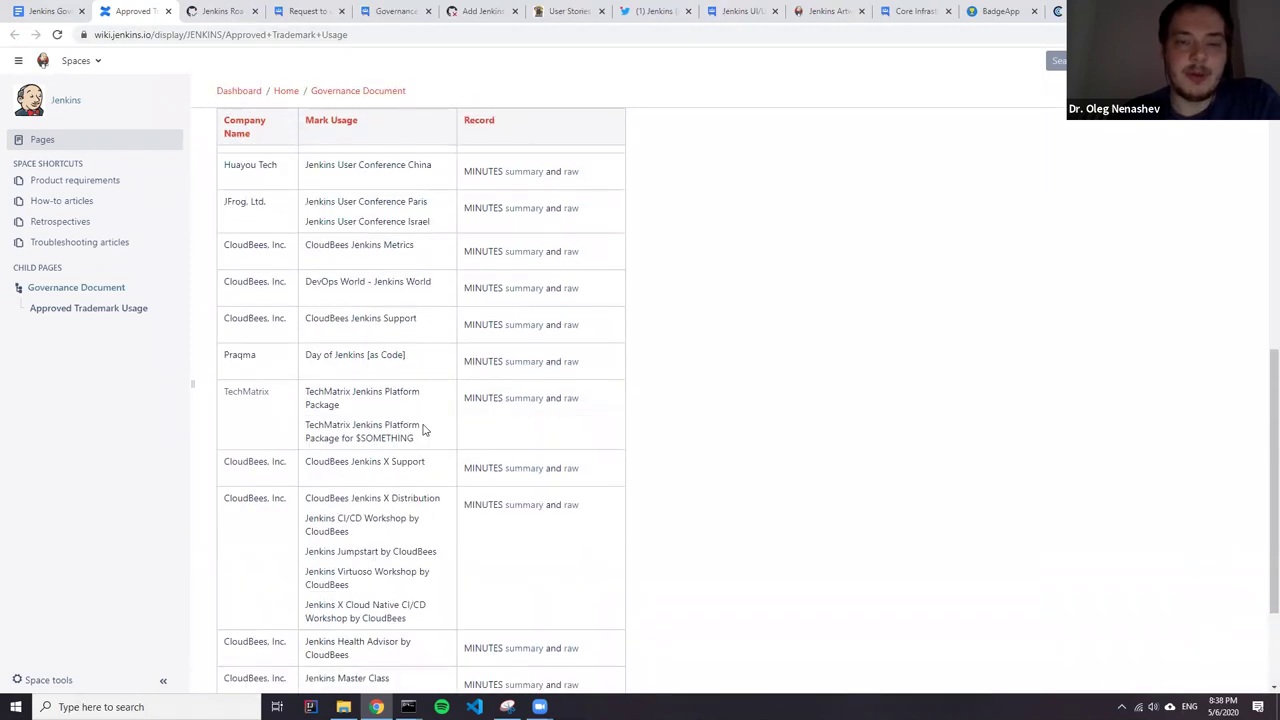
scroll(420, 418, down, 3)
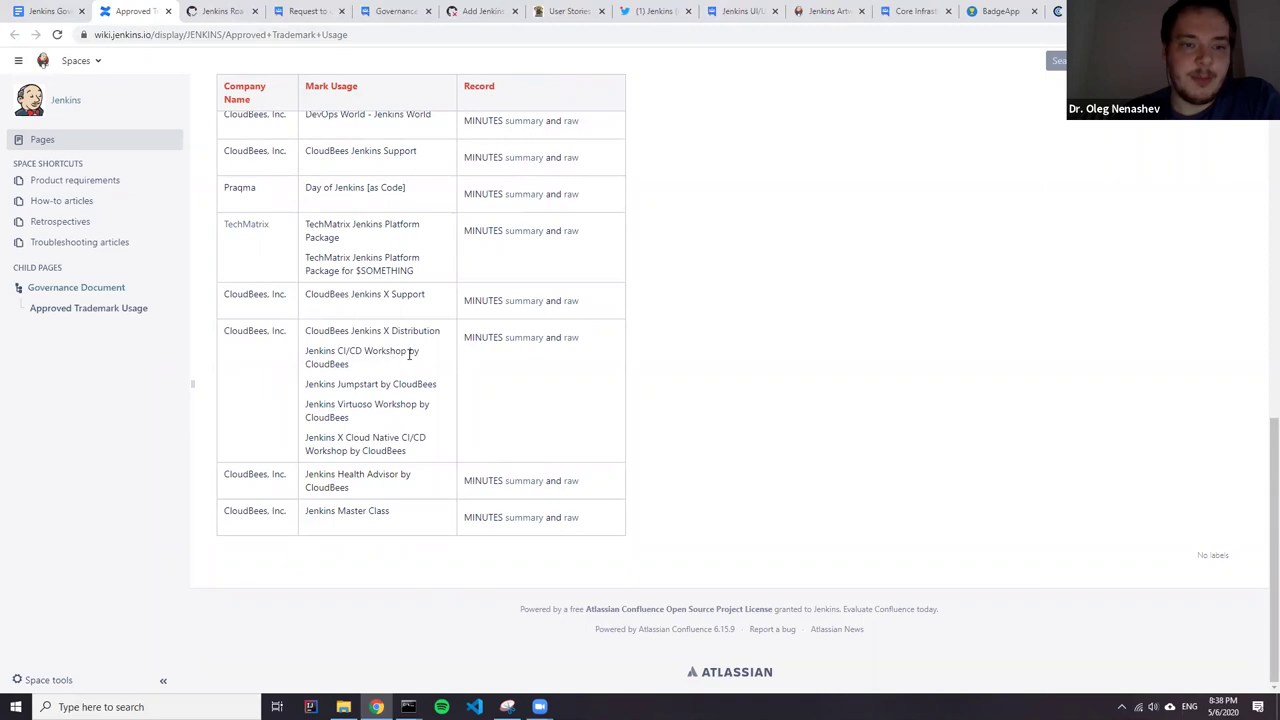
scroll(300, 290, up, 5)
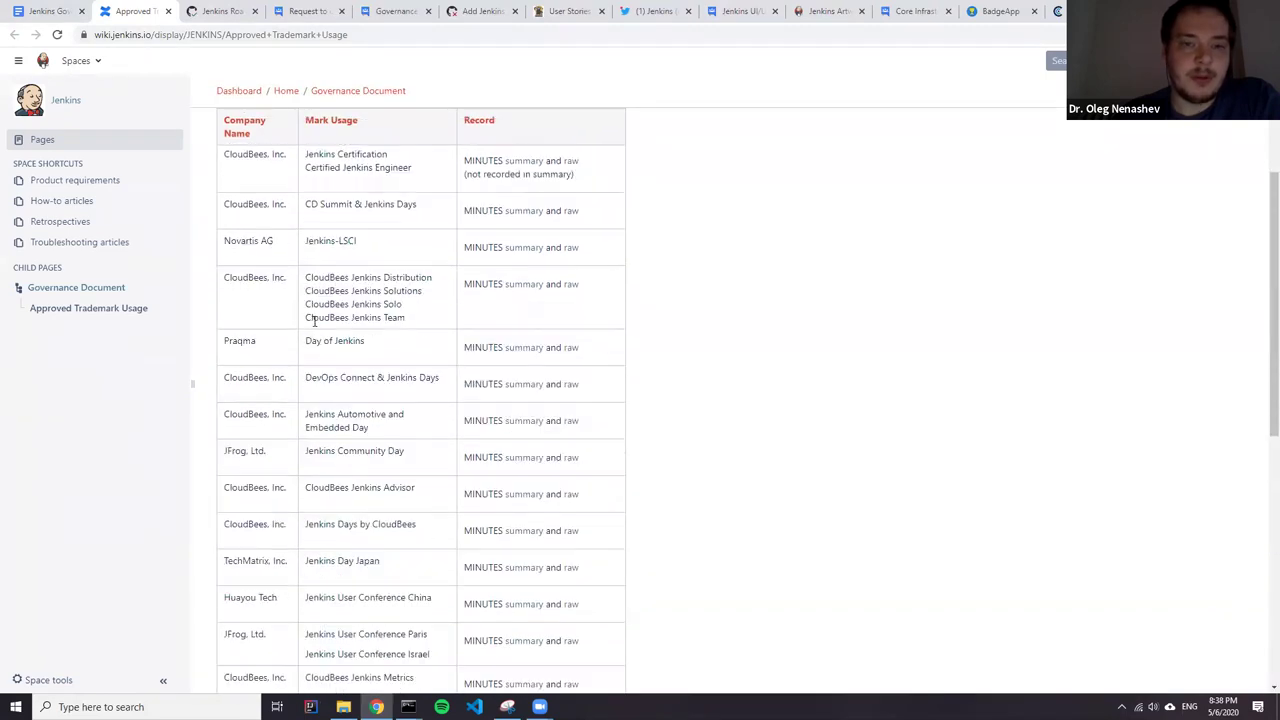
scroll(313, 320, up, 3)
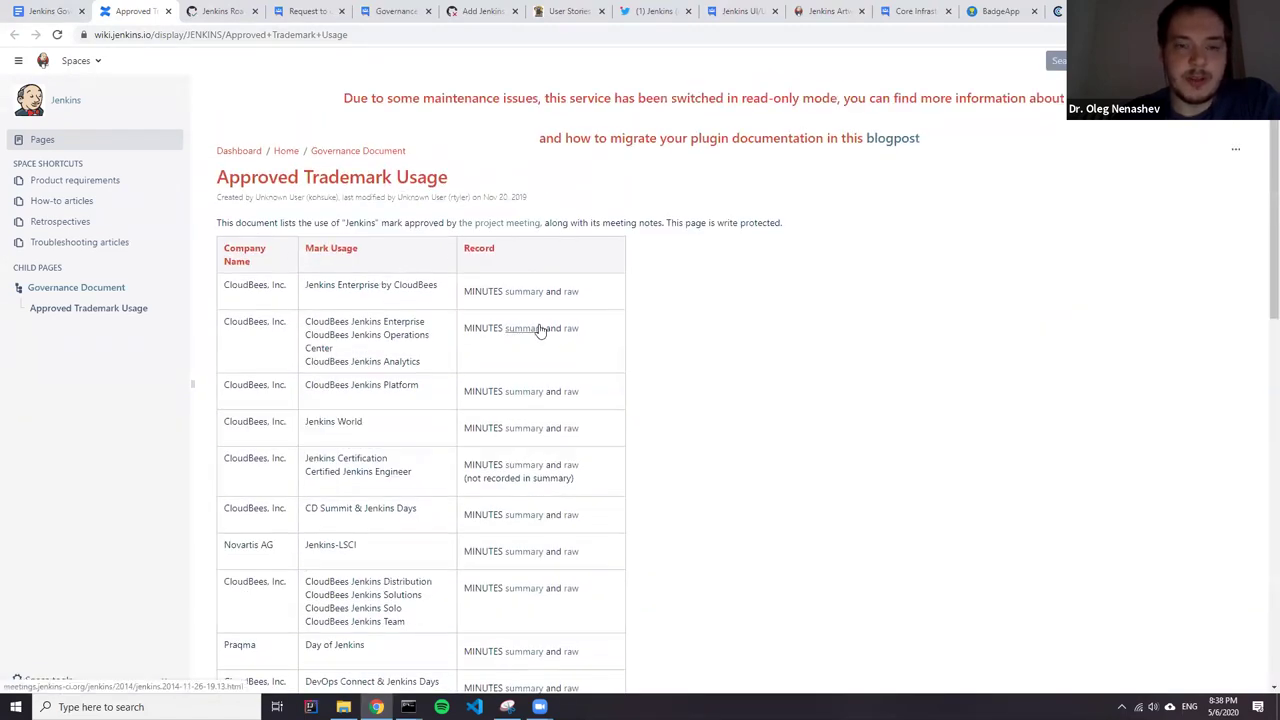
Go back to the agenda document and open the Commercial Support wiki page linked under the trademark approvals item.
click(66, 13)
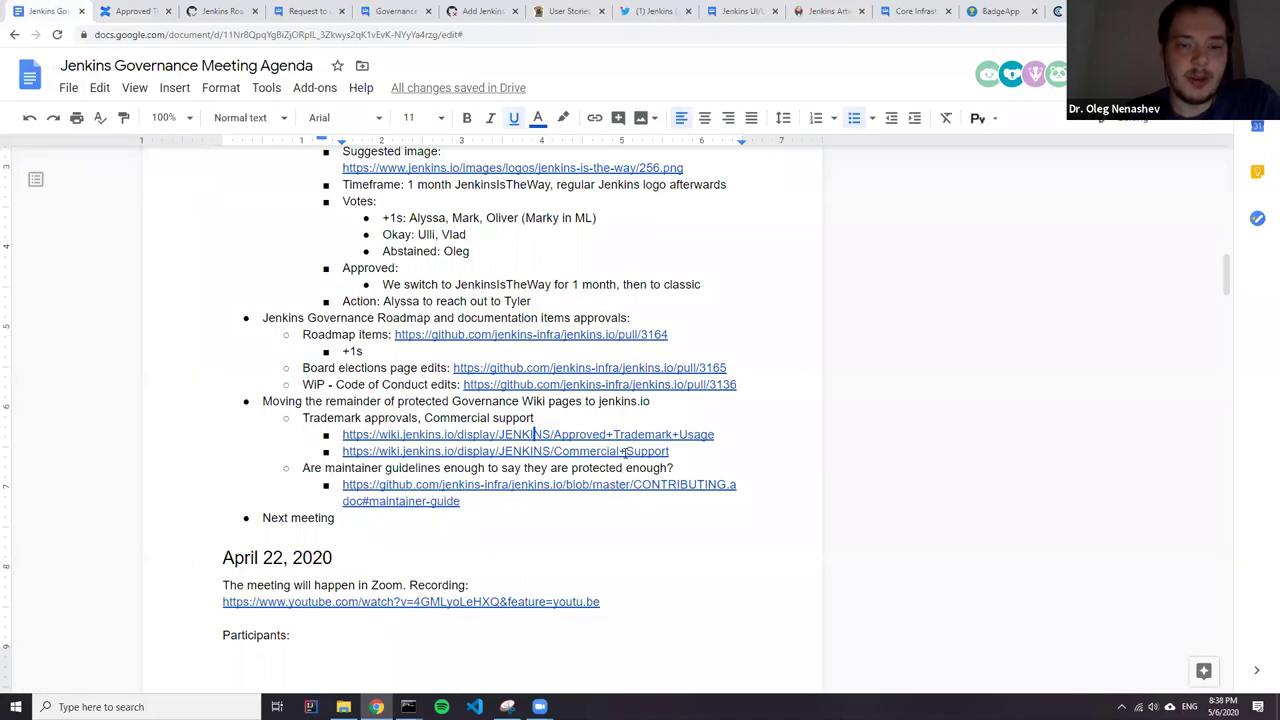
click(626, 452)
click(476, 477)
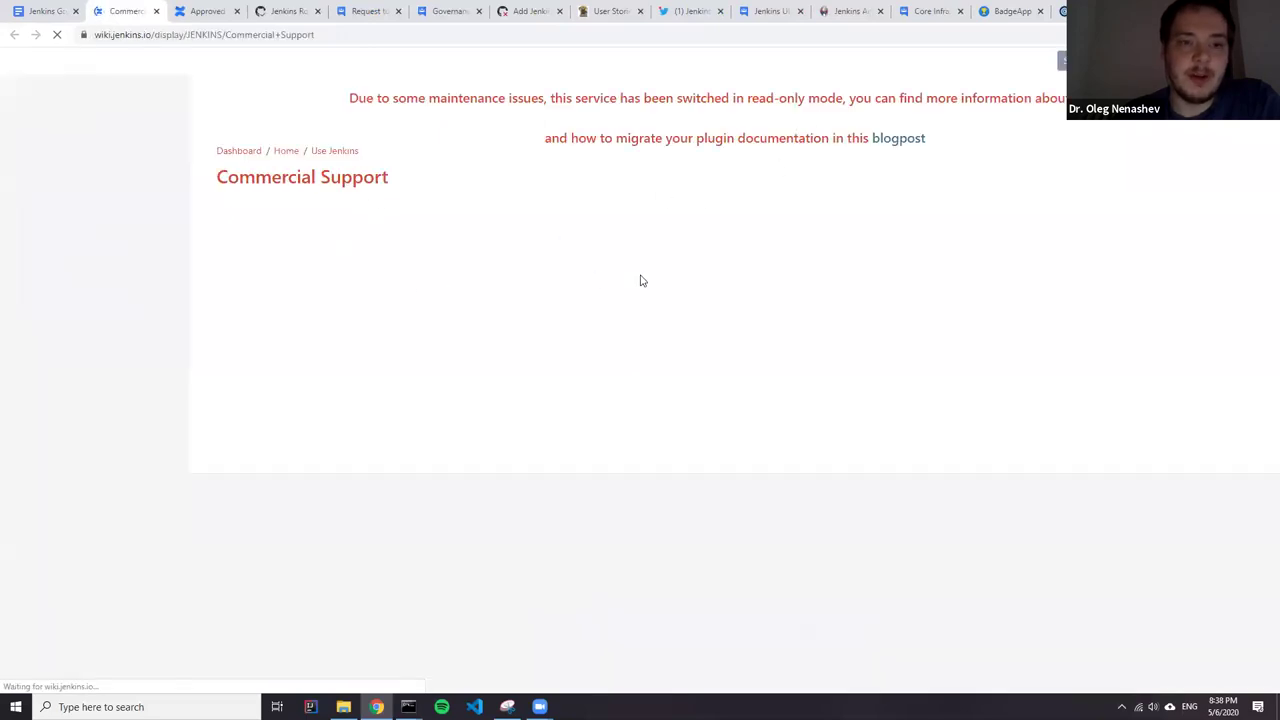
Examine the company entries on the Commercial Support wiki page down to Web Age Solutions and back up.
scroll(620, 278, down, 3)
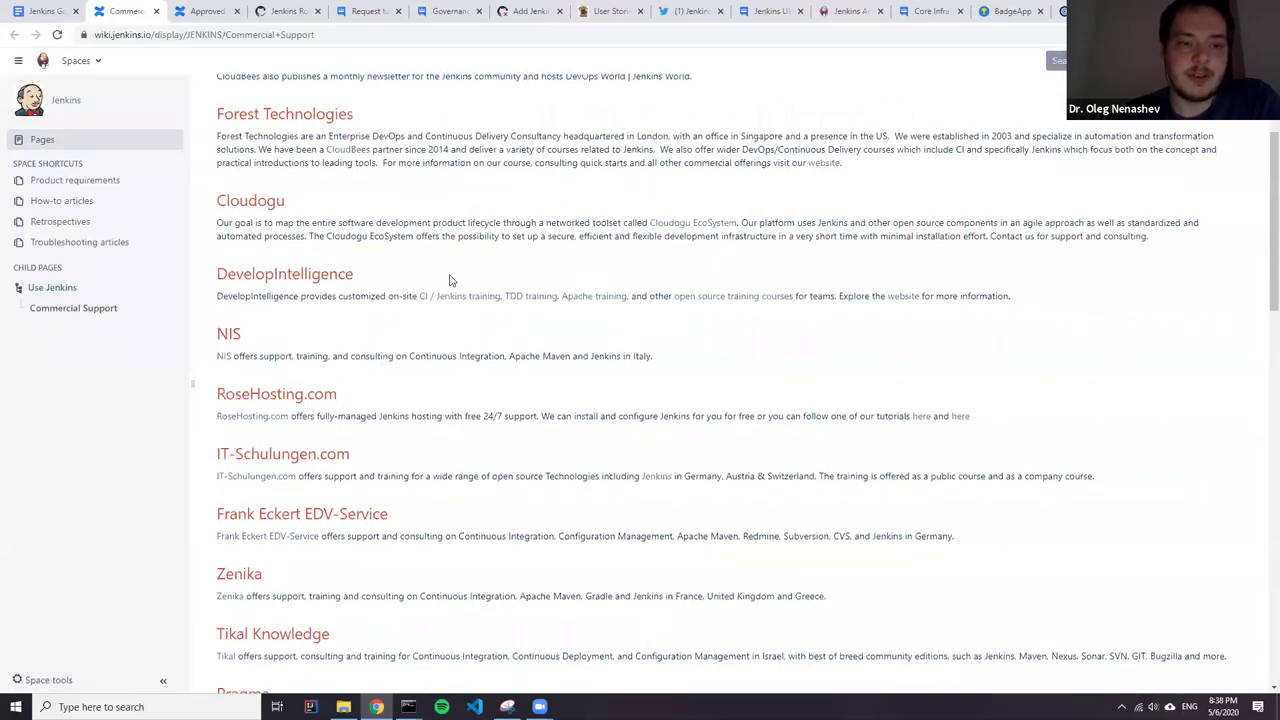
scroll(380, 290, down, 2)
scroll(409, 337, down, 3)
scroll(290, 408, down, 3)
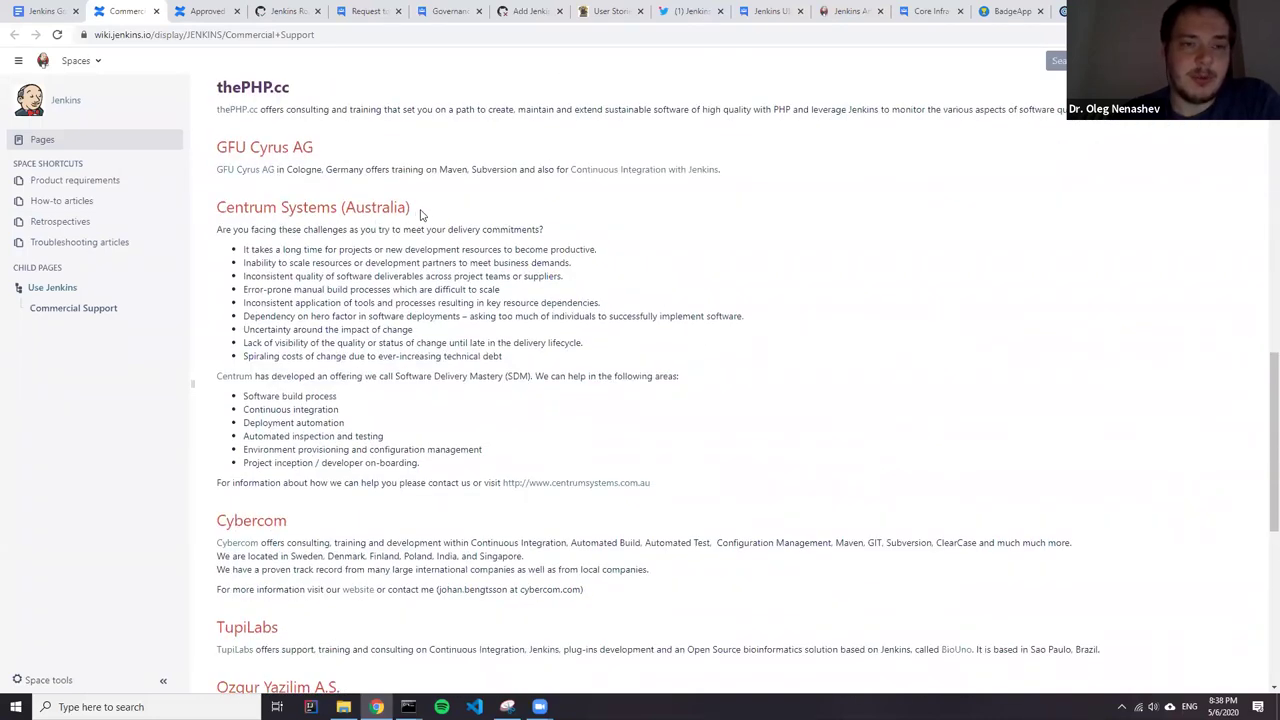
scroll(440, 198, down, 3)
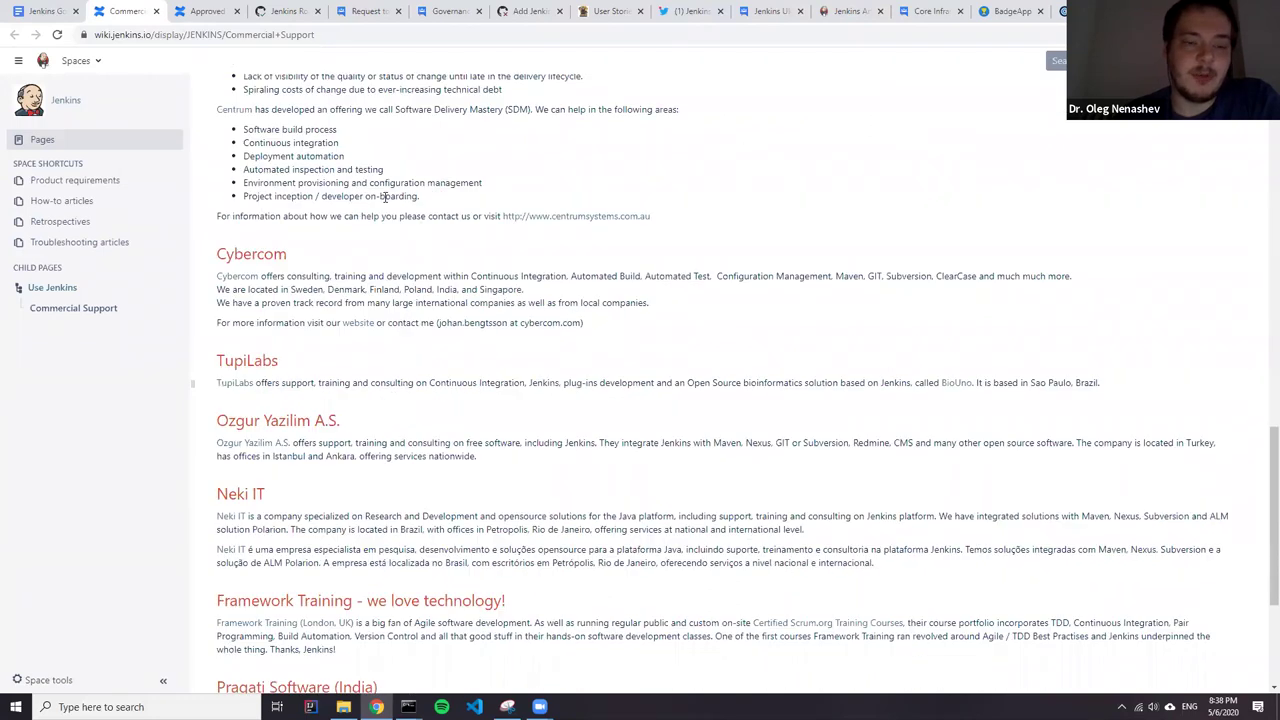
scroll(420, 270, down, 3)
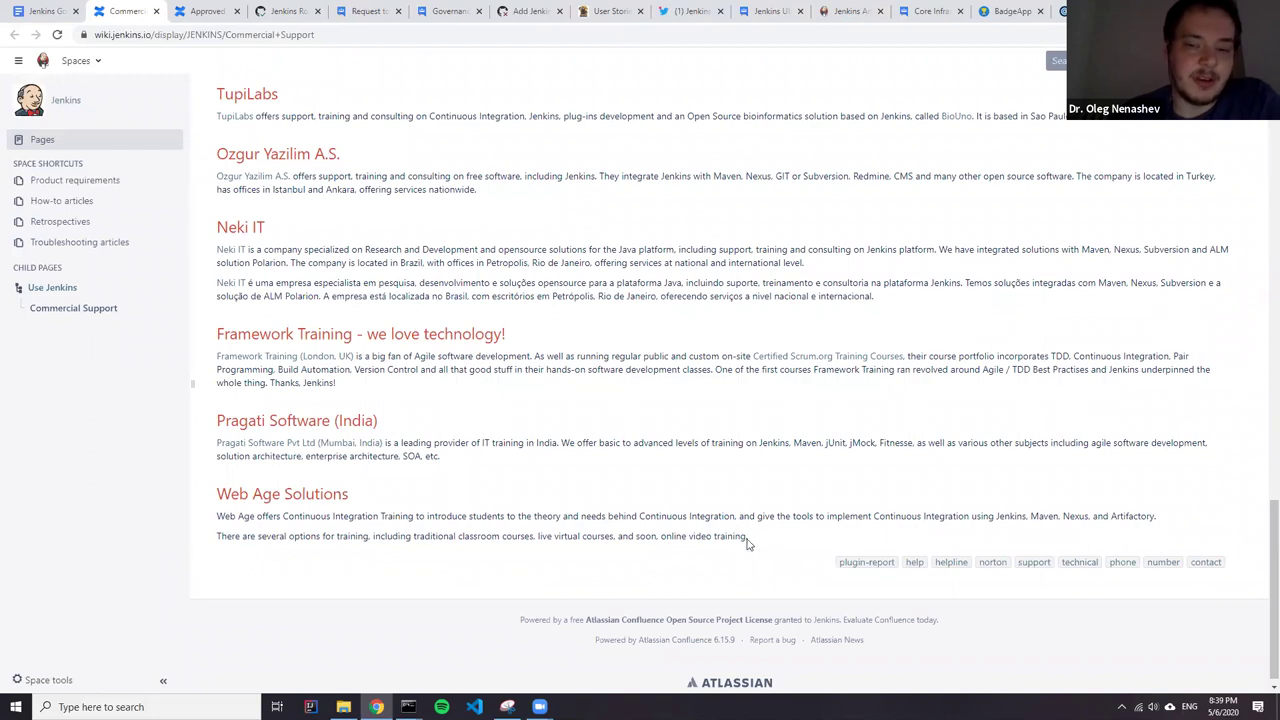
drag(748, 536, 688, 536)
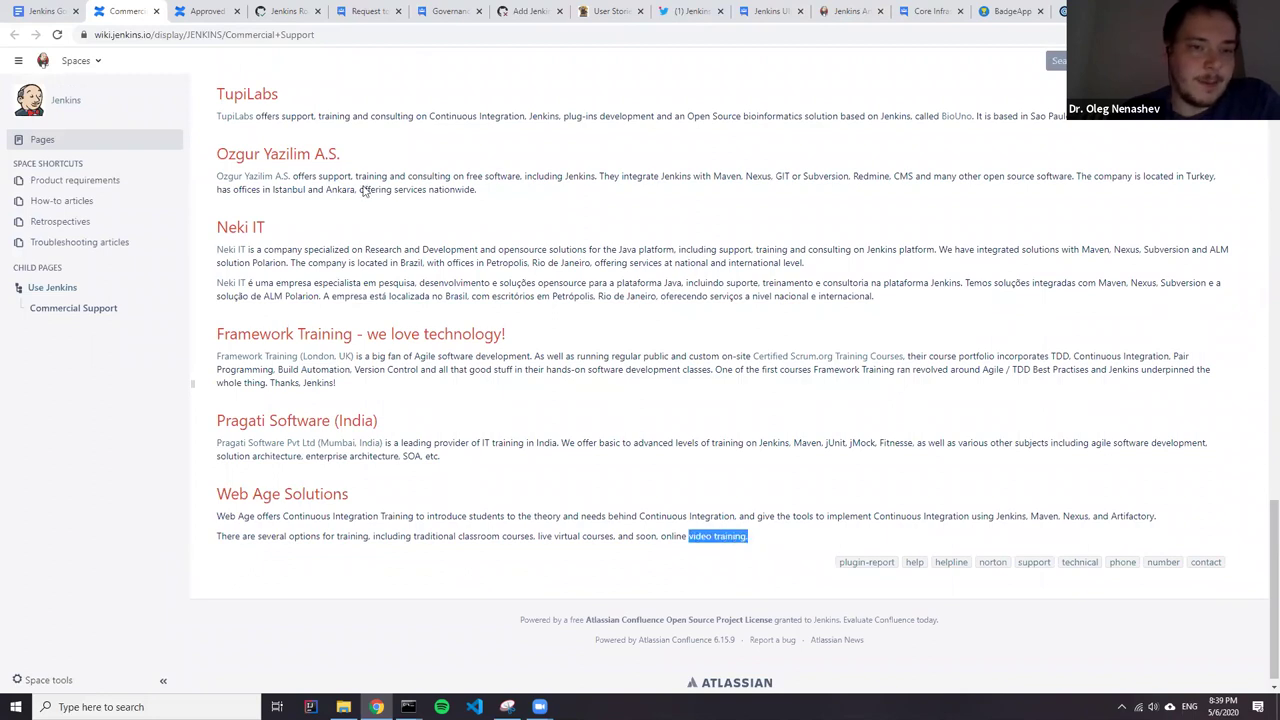
scroll(365, 190, up, 3)
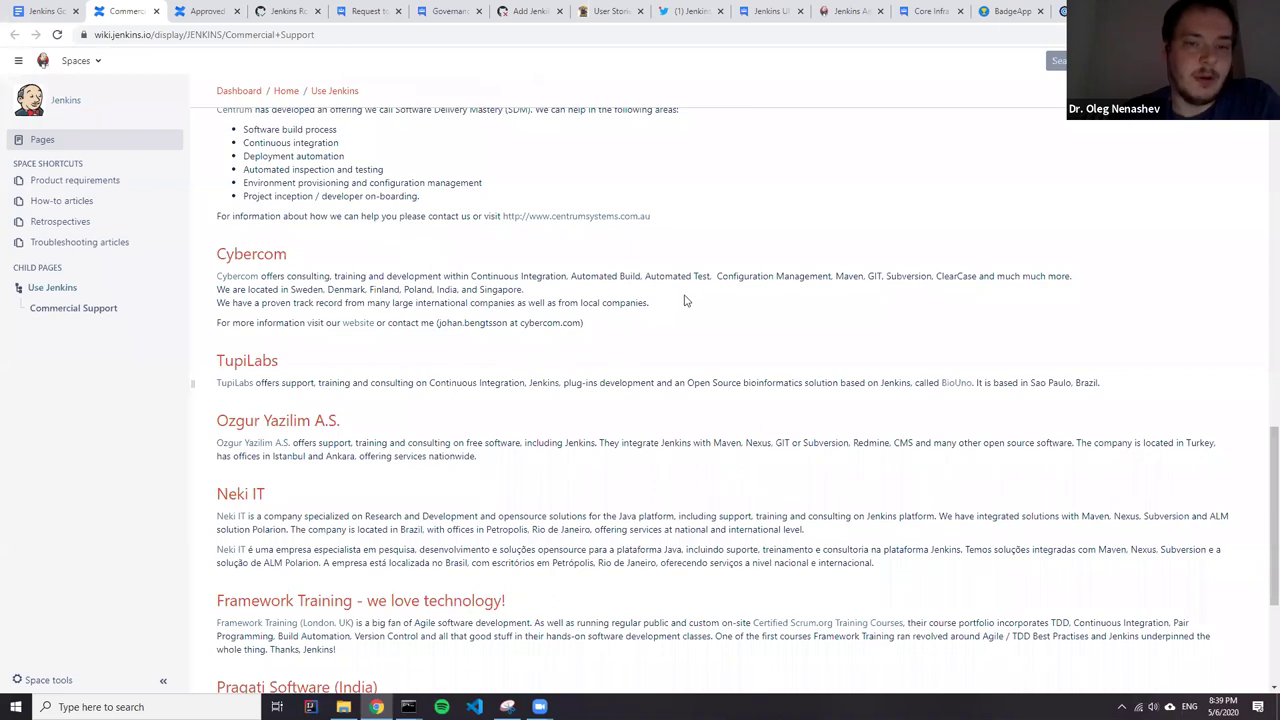
scroll(446, 330, up, 10)
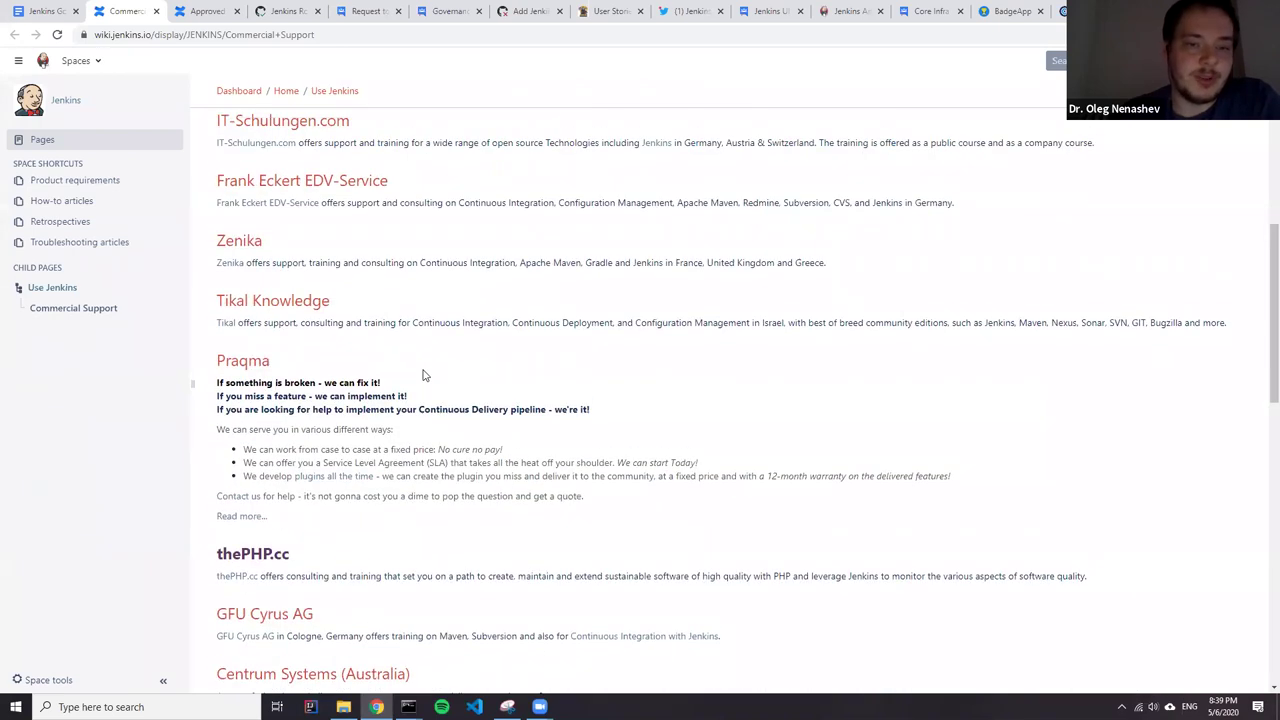
scroll(414, 315, up, 5)
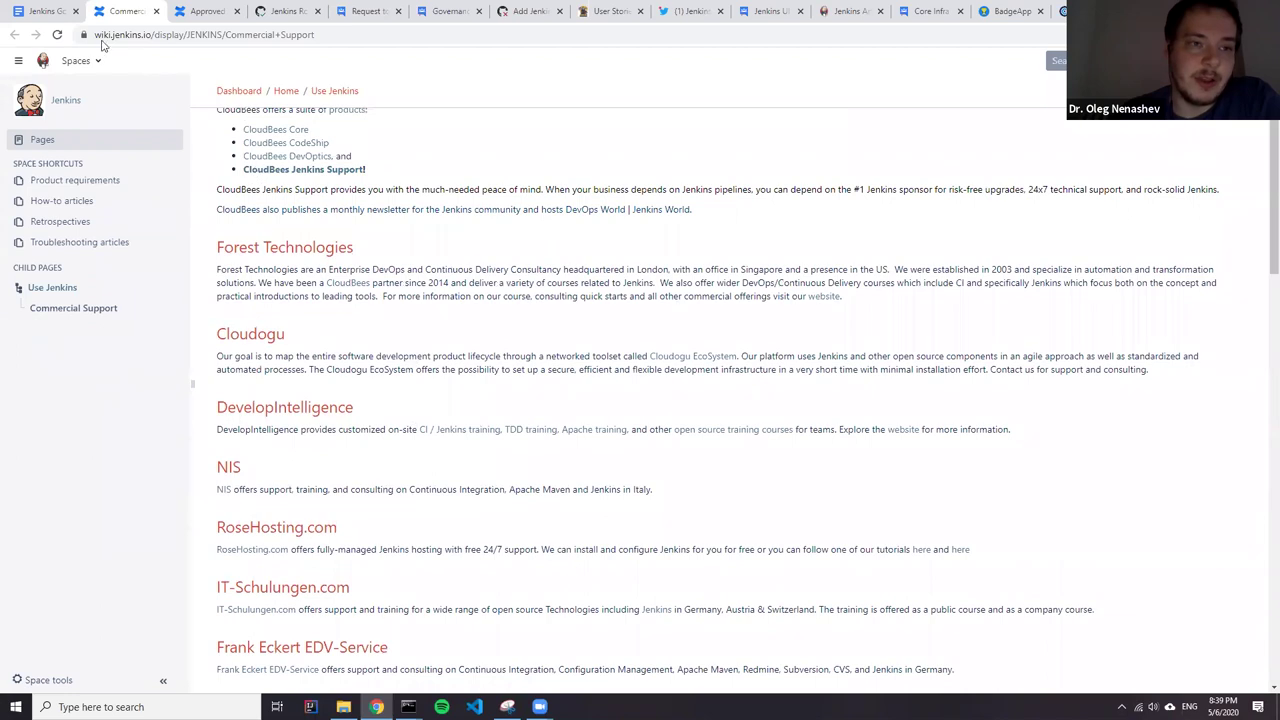
From the agenda document, open the CONTRIBUTING.adoc maintainer guide link and show the guide's website structure and ownership section.
click(45, 12)
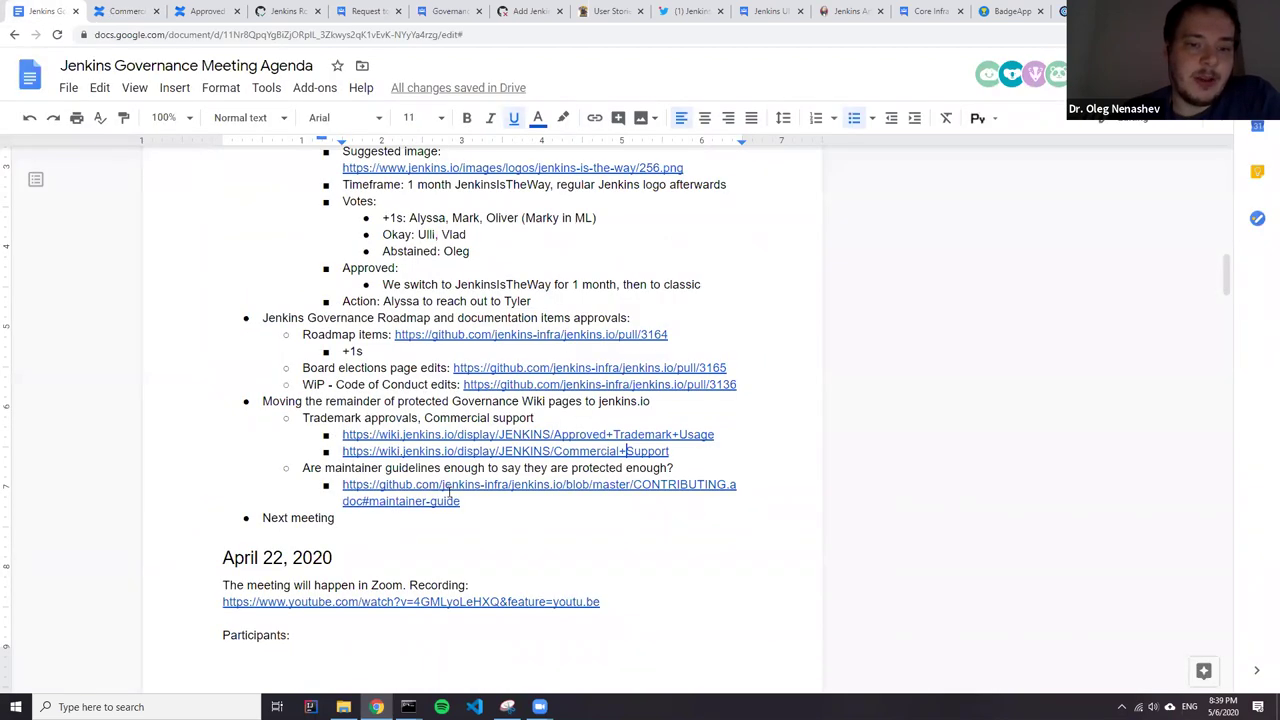
click(449, 492)
click(432, 527)
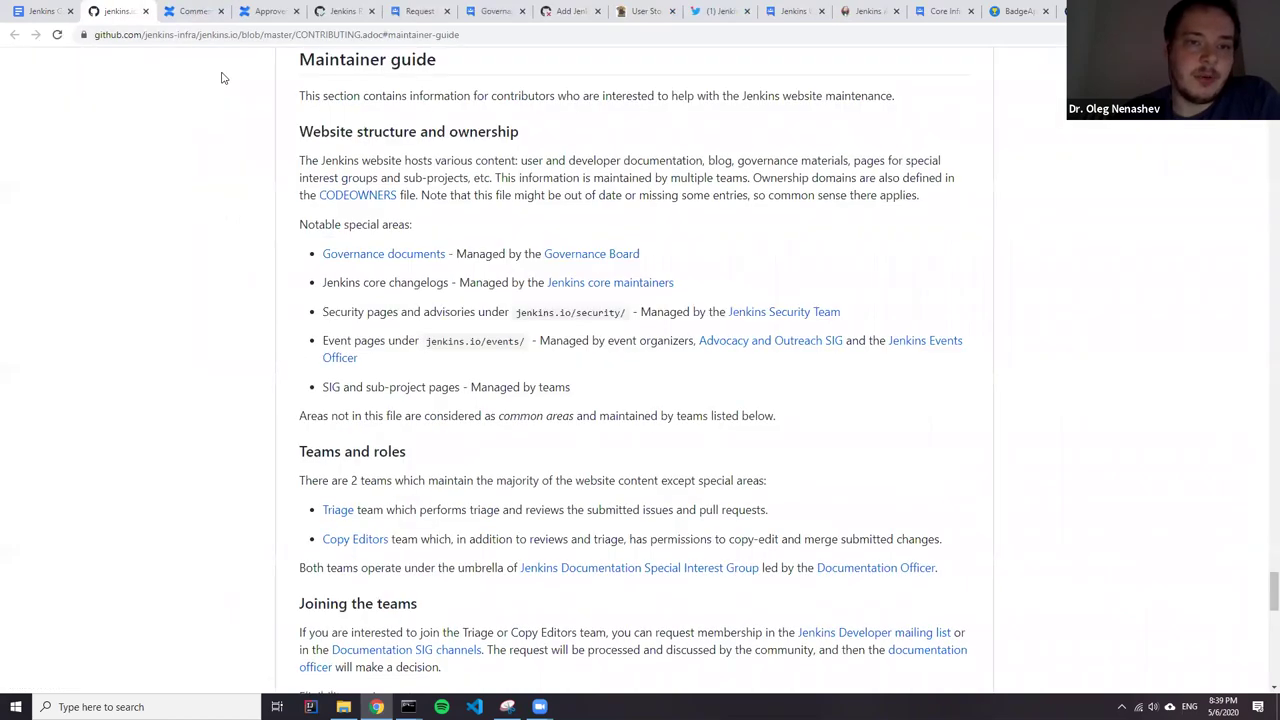
scroll(440, 233, up, 1)
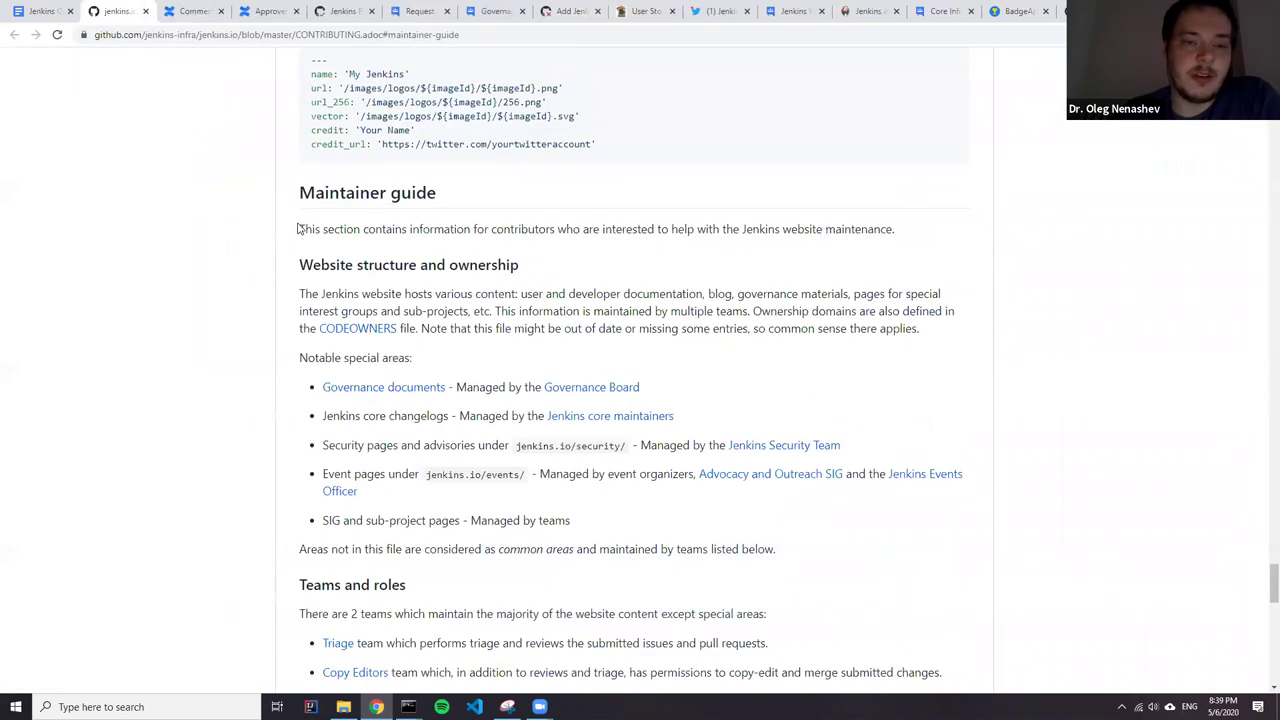
Examine the maintainer guide's website structure and ownership section, highlighting the Governance Board's management of the governance documents.
scroll(281, 225, down, 1)
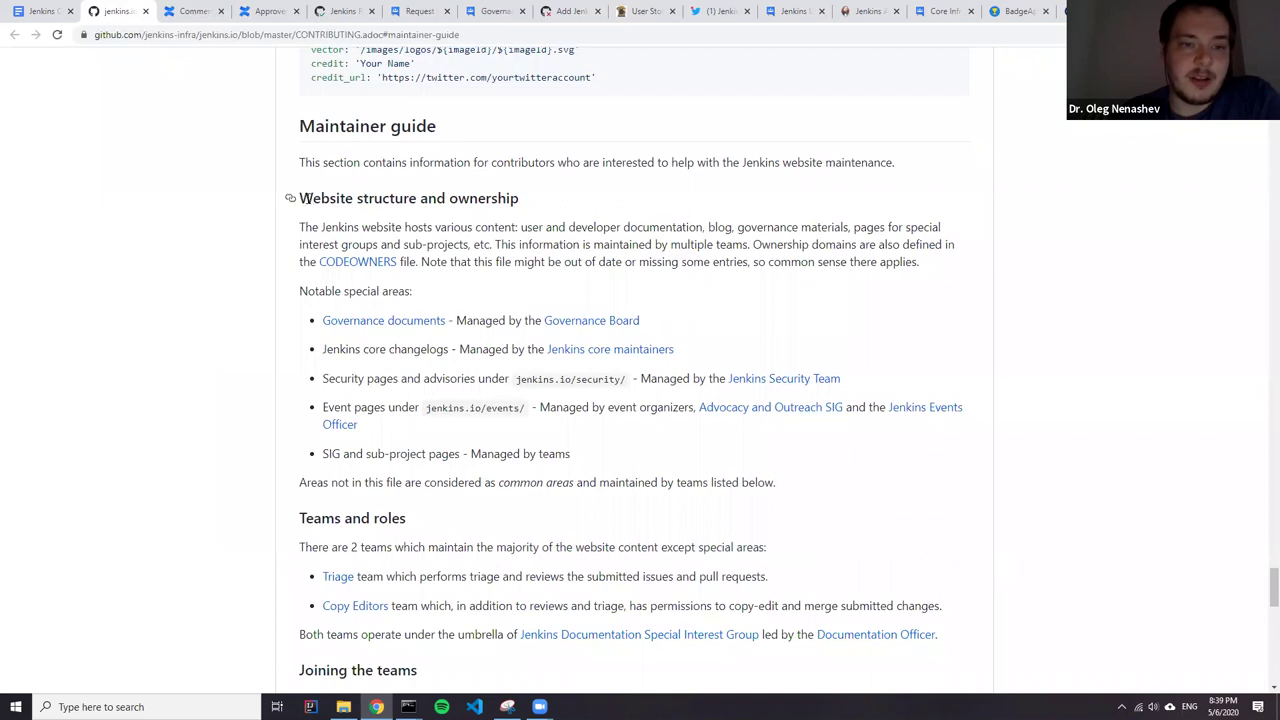
drag(299, 198, 338, 228)
drag(594, 314, 565, 393)
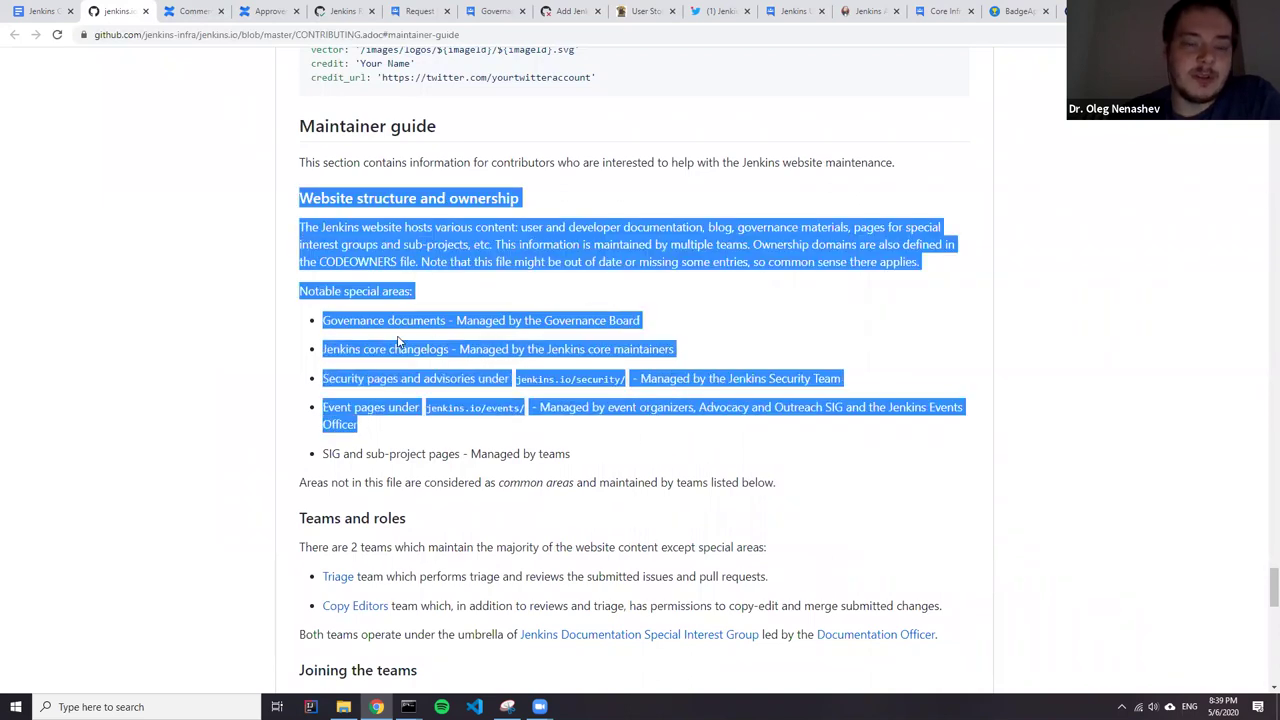
click(400, 245)
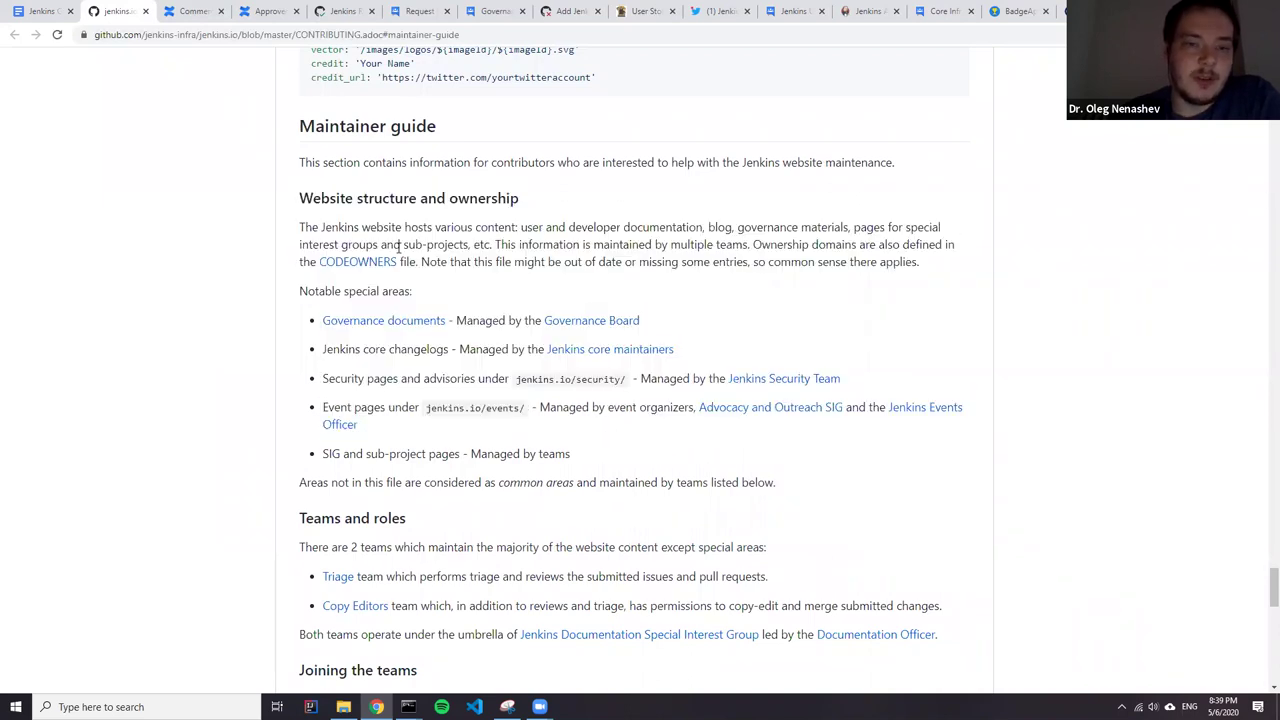
right_click(404, 321)
key(Escape)
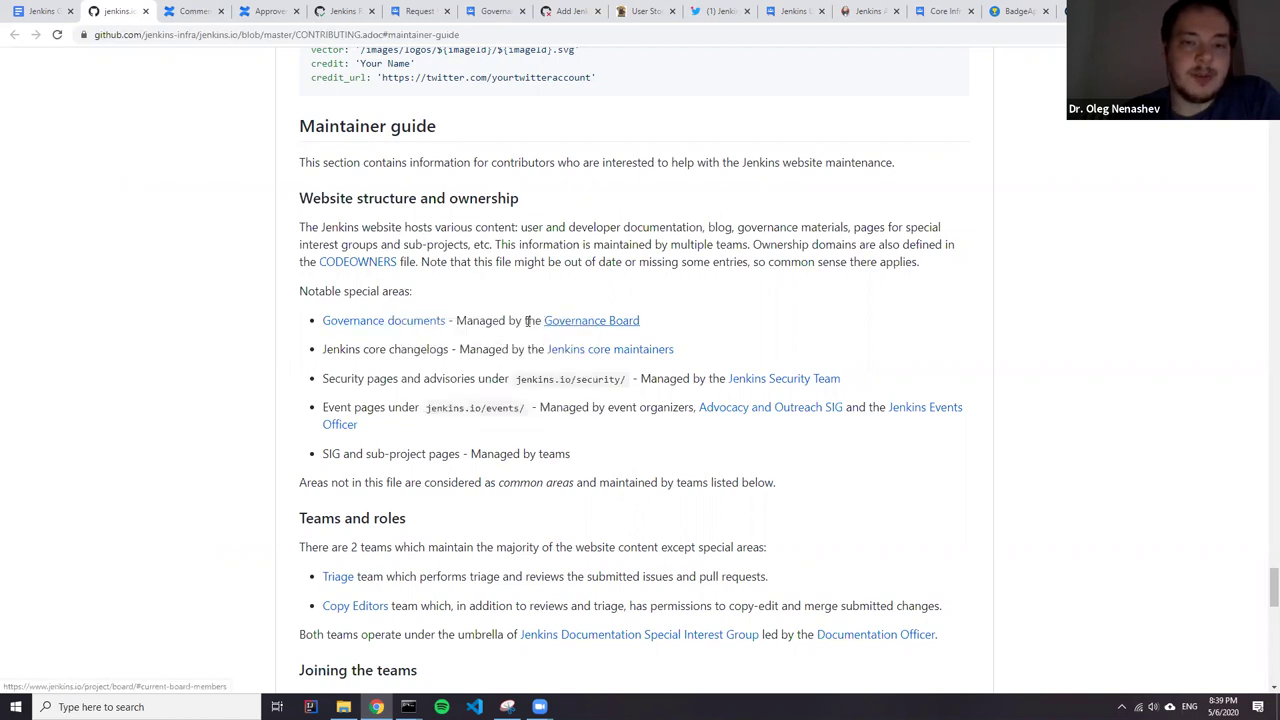
drag(456, 321, 668, 332)
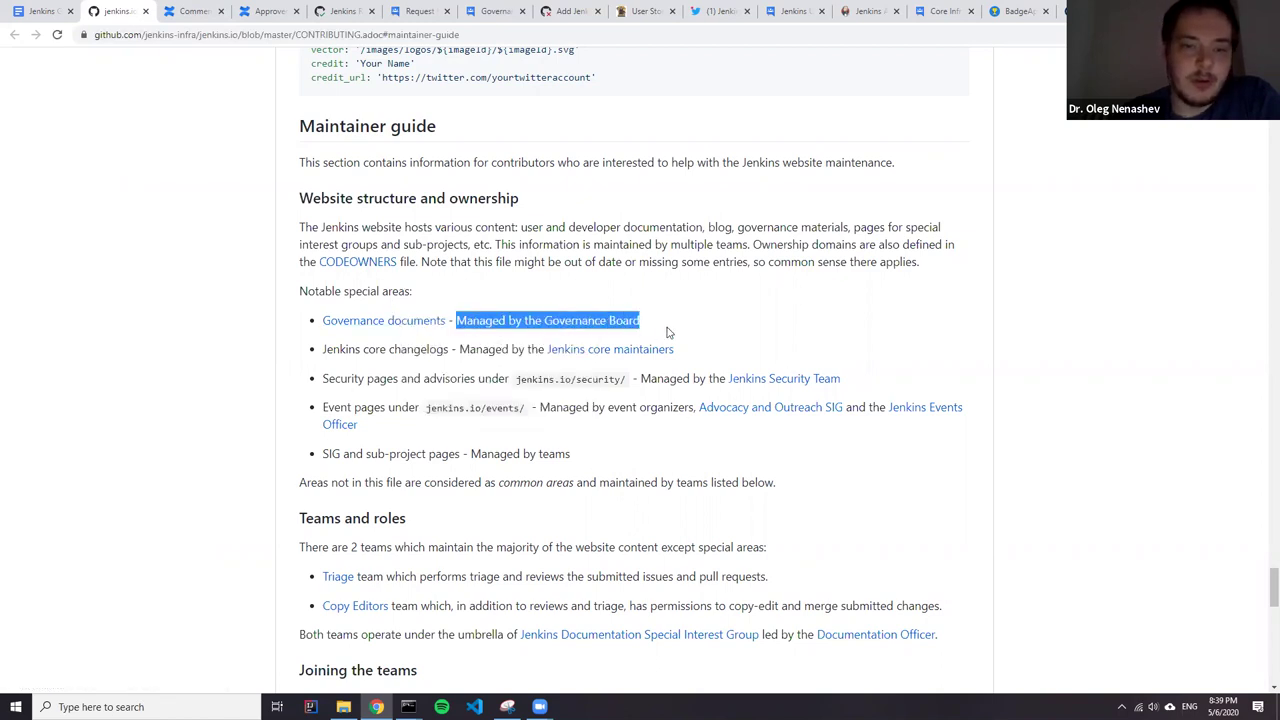
click(593, 244)
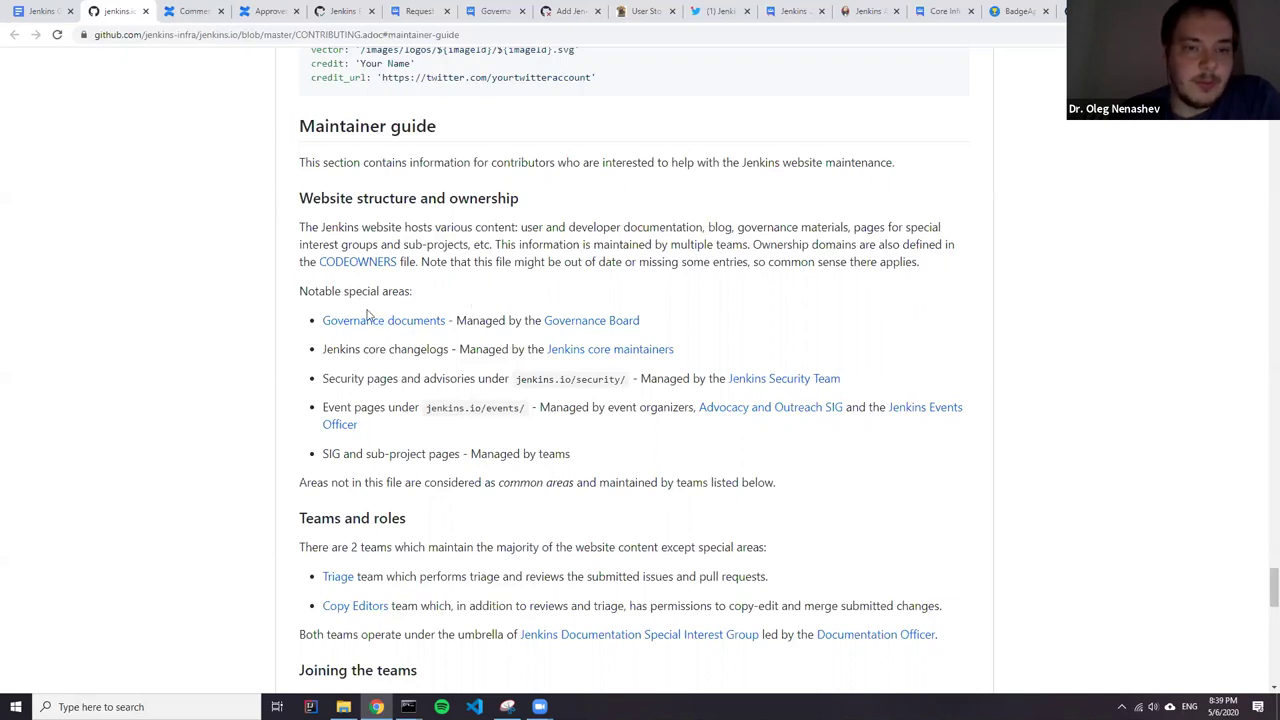
Open the Governance documents link from the maintainer guide in a new tab and show the project page.
click(20, 11)
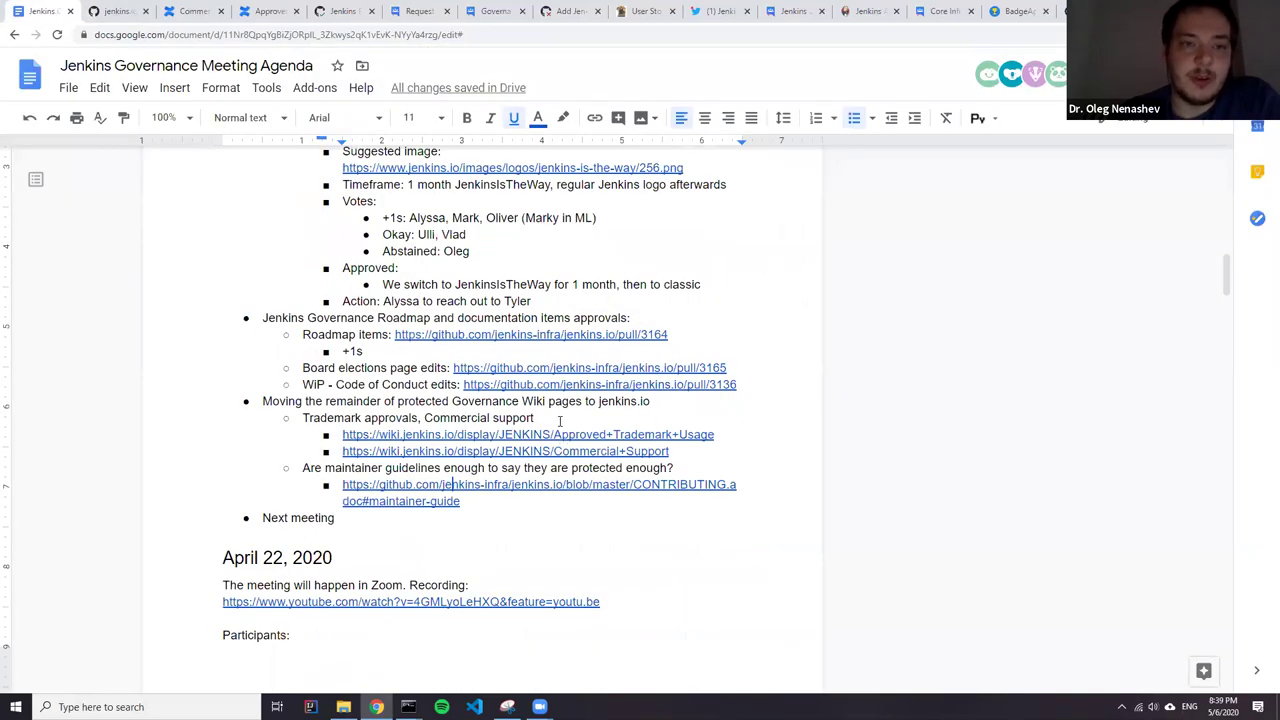
click(128, 17)
right_click(430, 321)
click(472, 330)
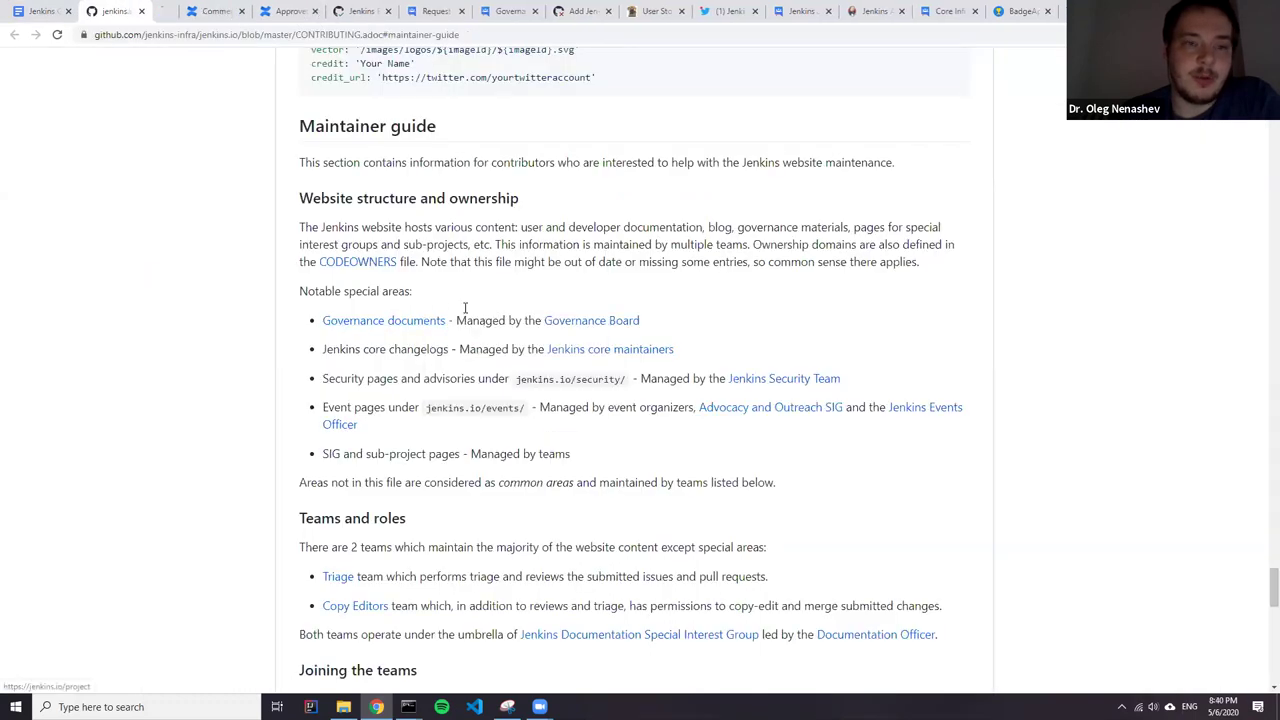
click(185, 12)
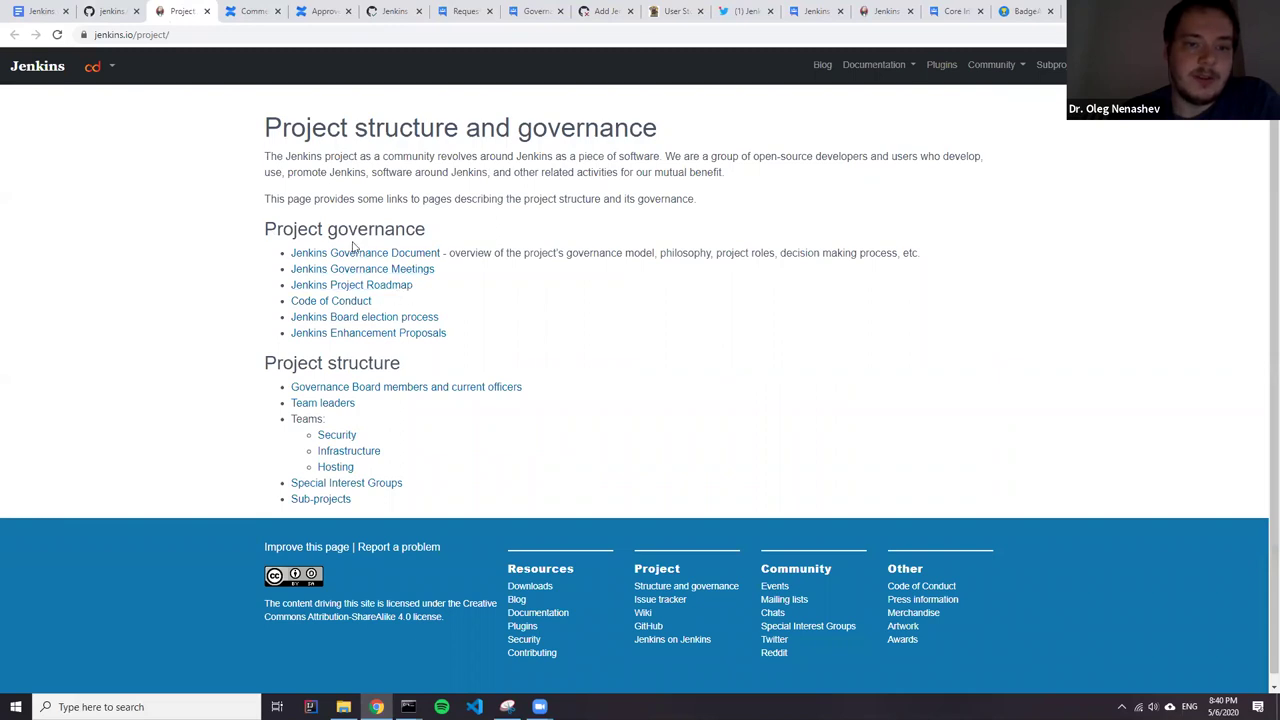
Review the project governance and project structure lists, view the Hosting team page, and return to the project page.
drag(378, 345, 285, 312)
click(617, 342)
drag(425, 518, 327, 390)
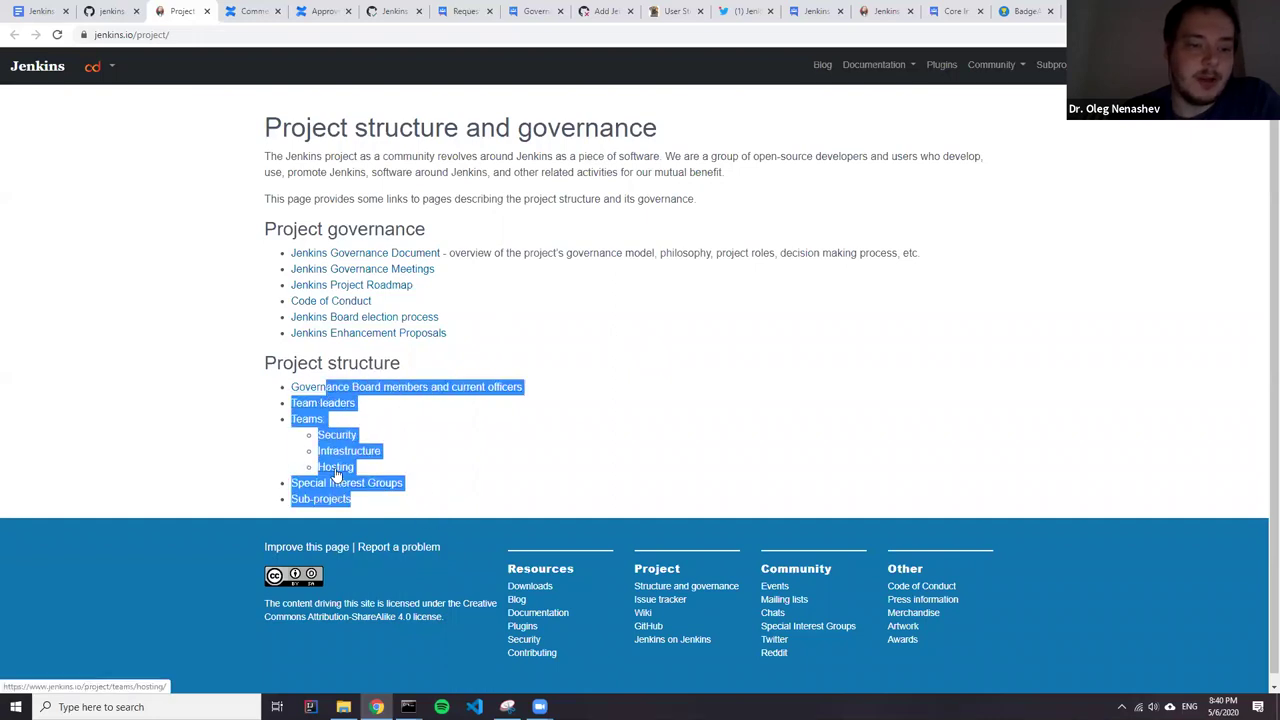
click(602, 462)
click(336, 468)
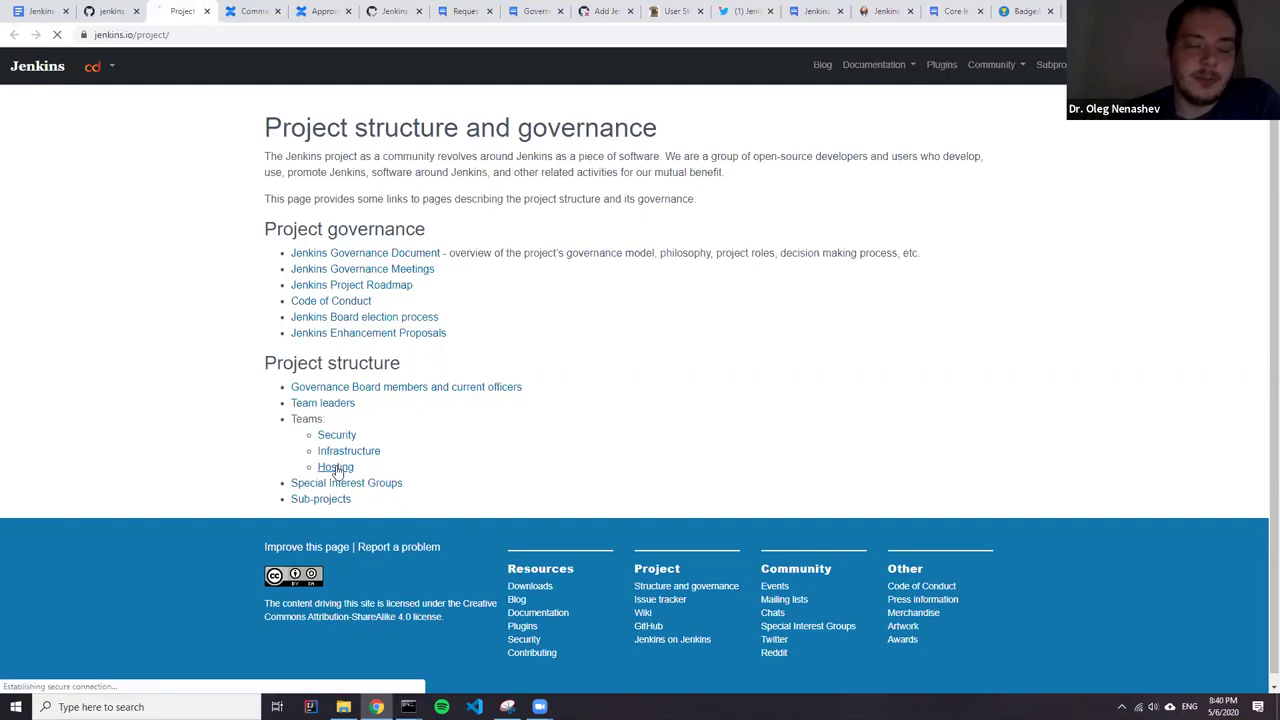
scroll(380, 400, down, 8)
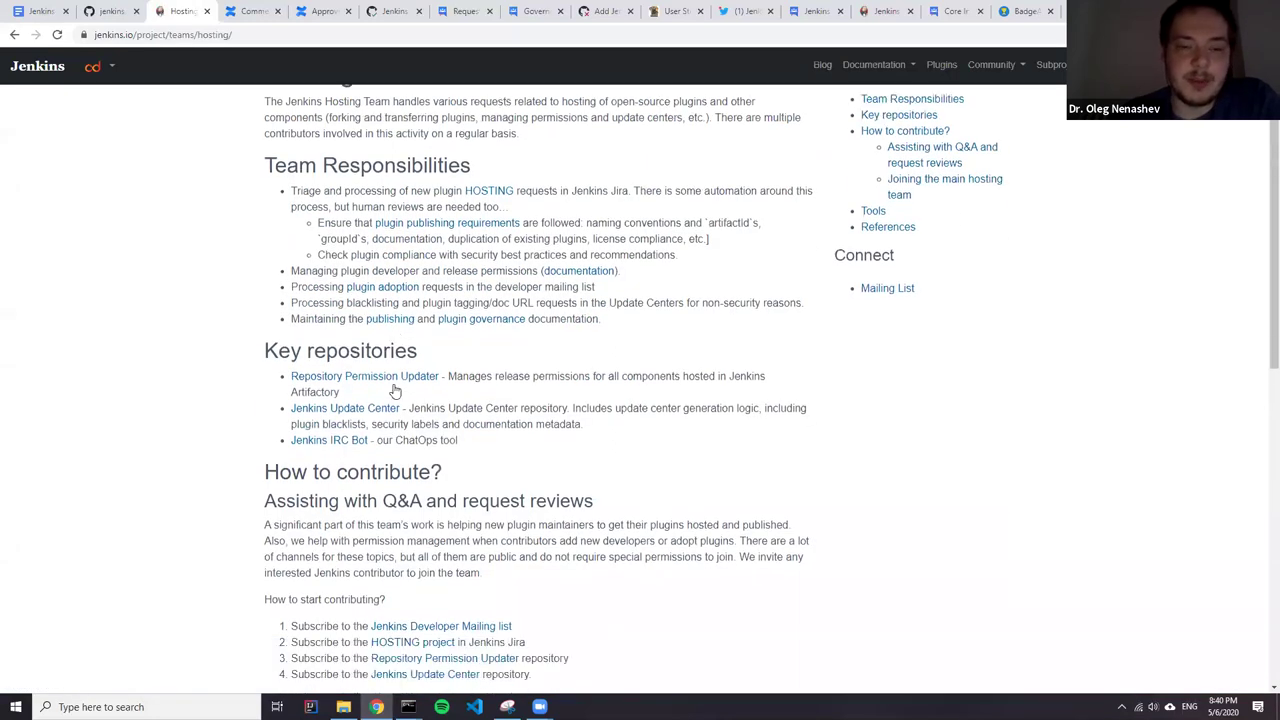
click(14, 34)
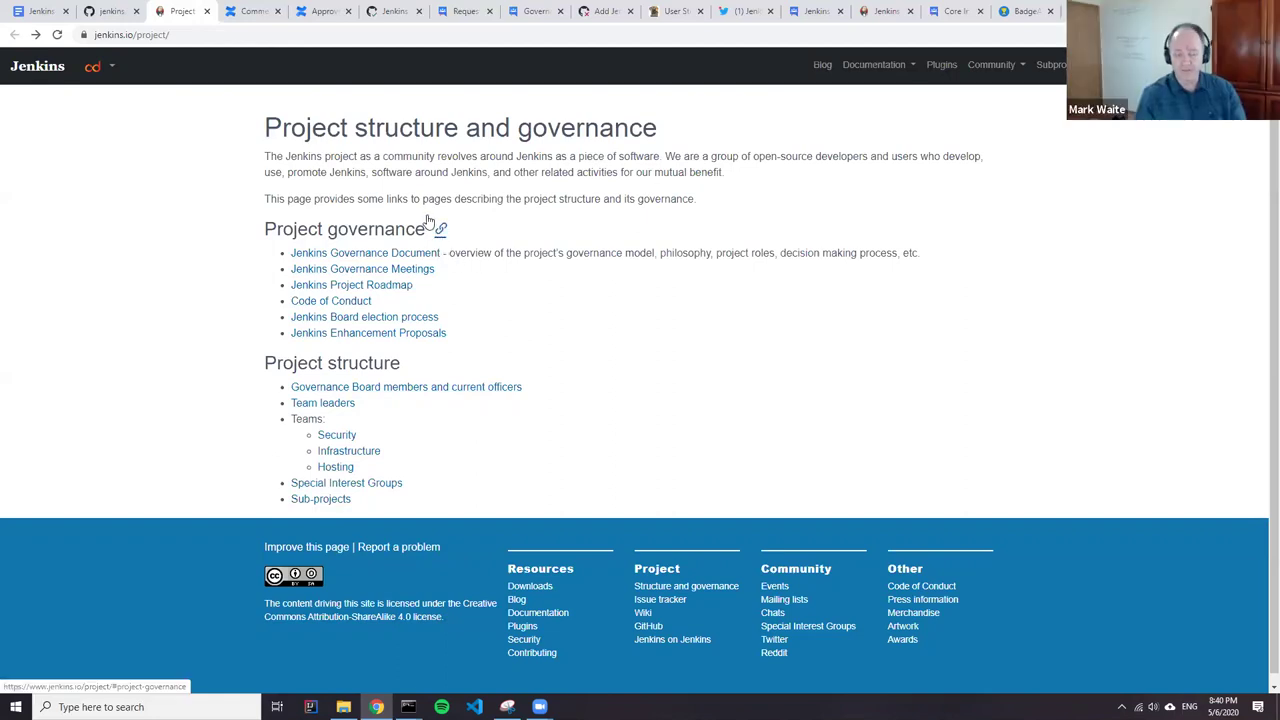
Go from the roadmap pull request to the jenkins.io repository and open the CODEOWNERS file in its .github folder.
click(389, 12)
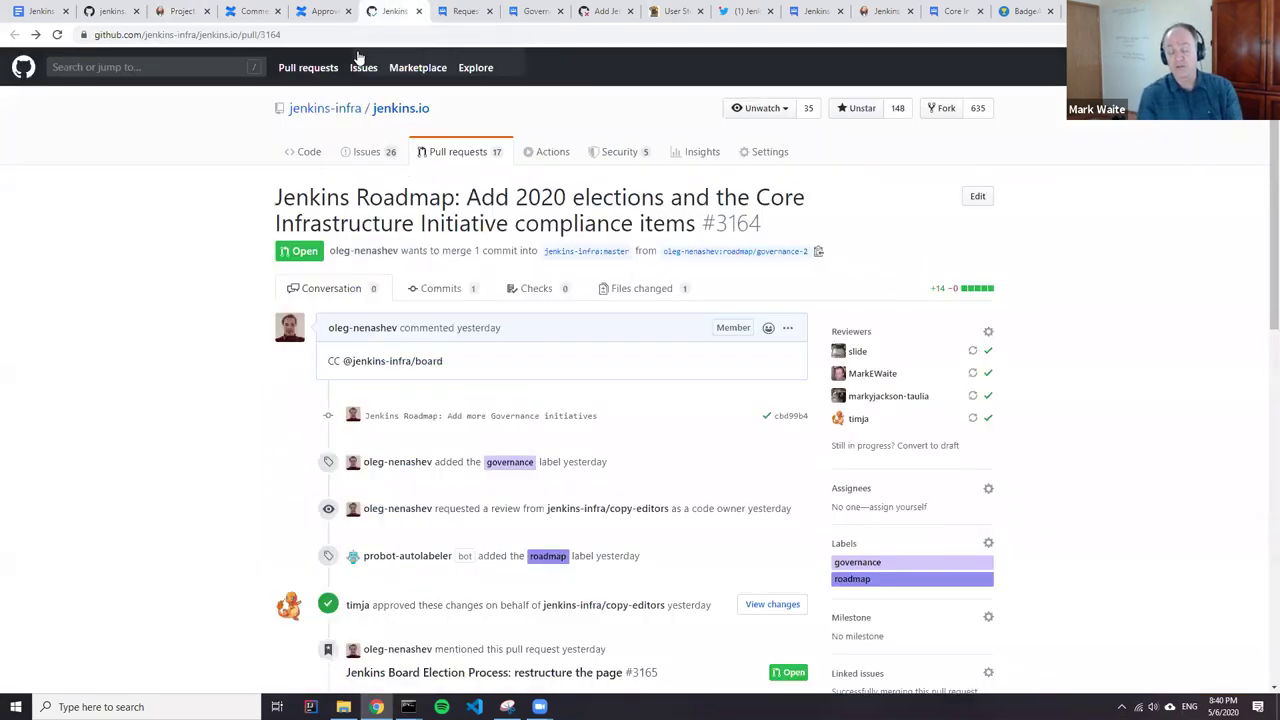
click(419, 108)
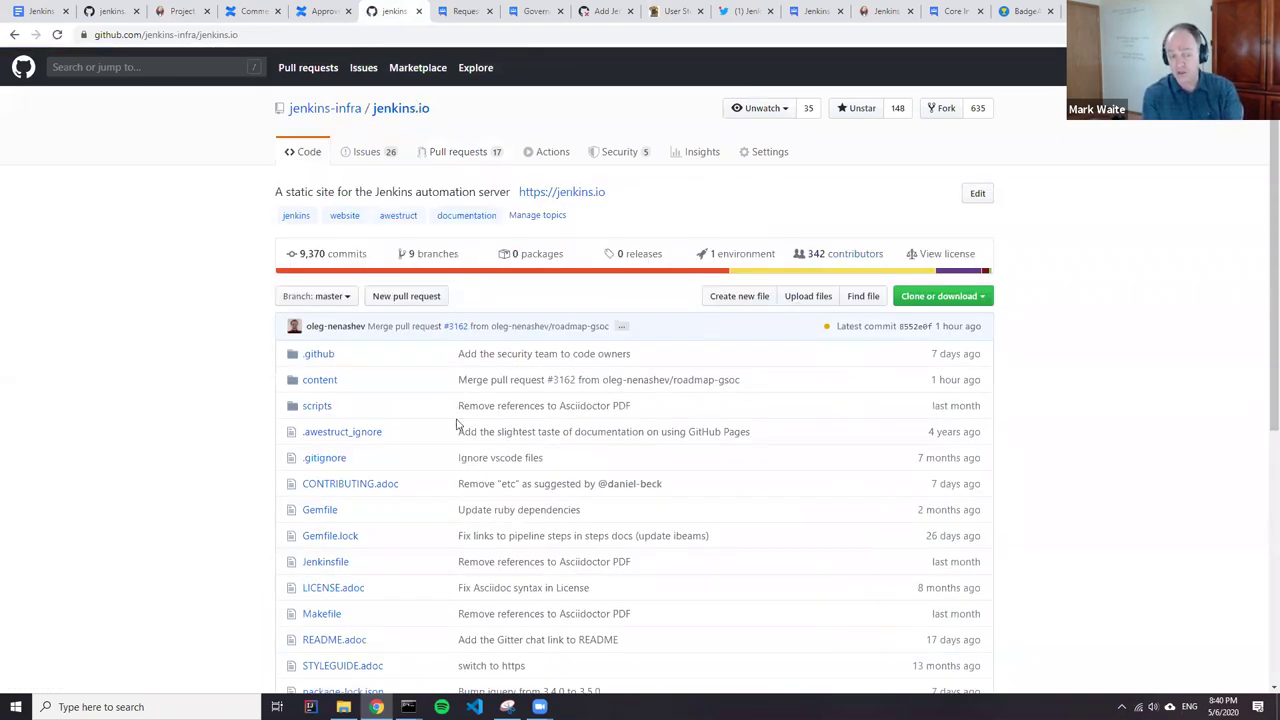
scroll(455, 216, down, 1)
scroll(390, 215, down, 3)
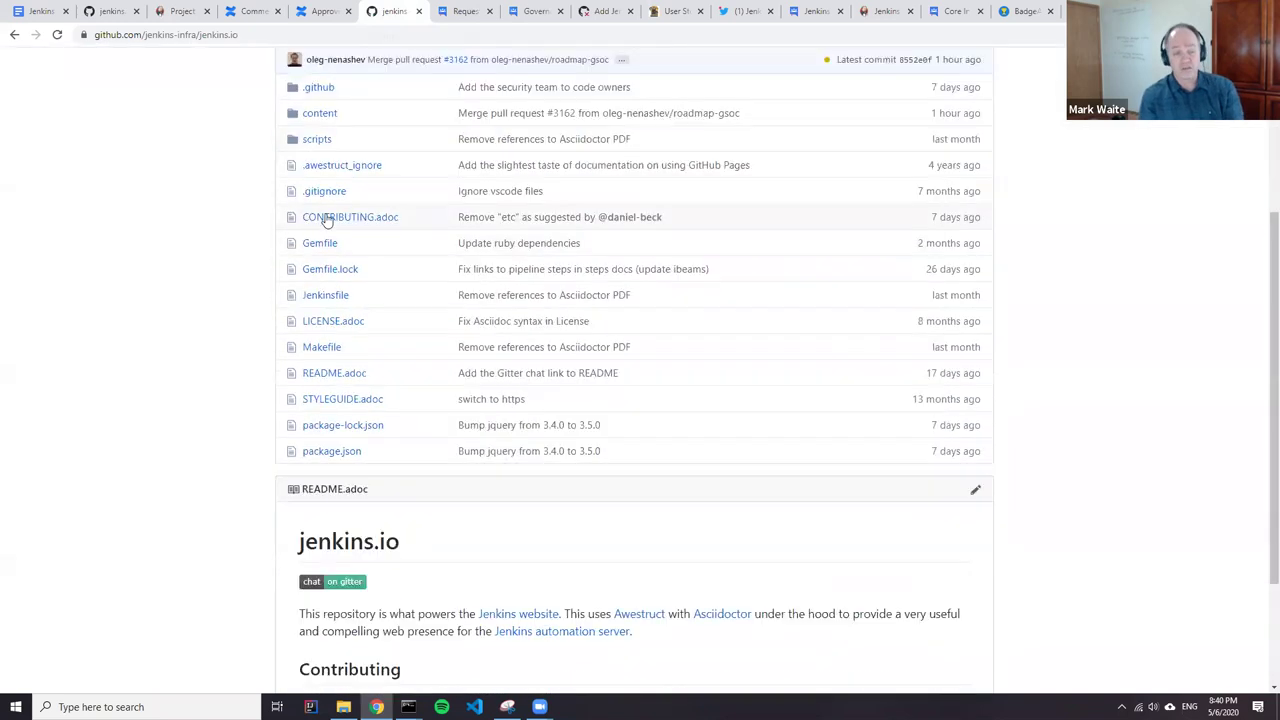
scroll(335, 250, up, 2)
click(320, 222)
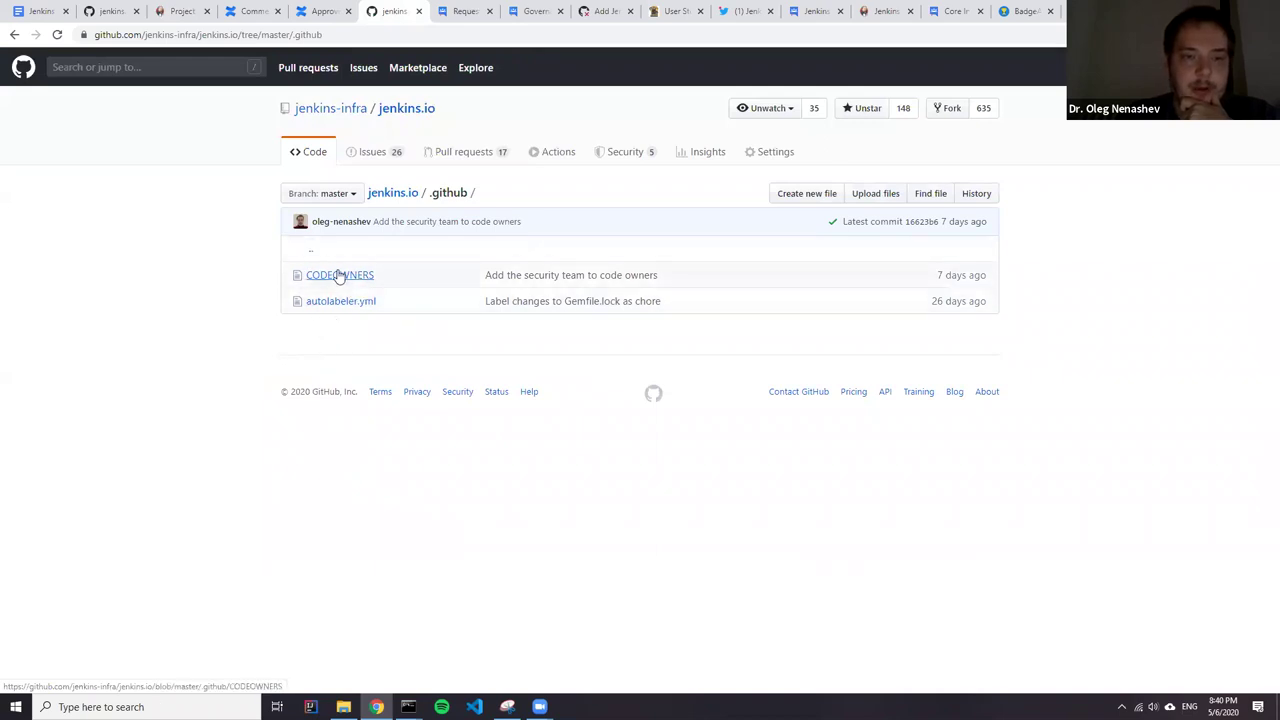
click(331, 275)
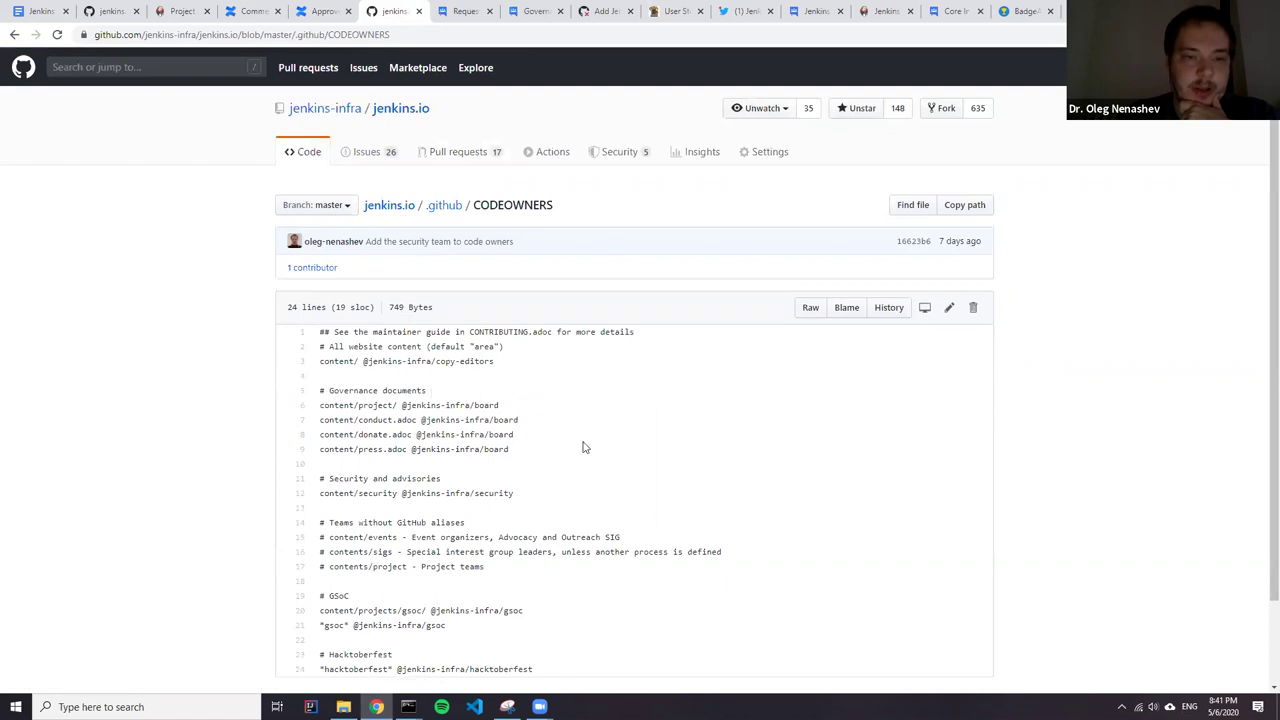
Review the CODEOWNERS entries and highlight the contents/project line assigned to project teams.
scroll(440, 375, down, 2)
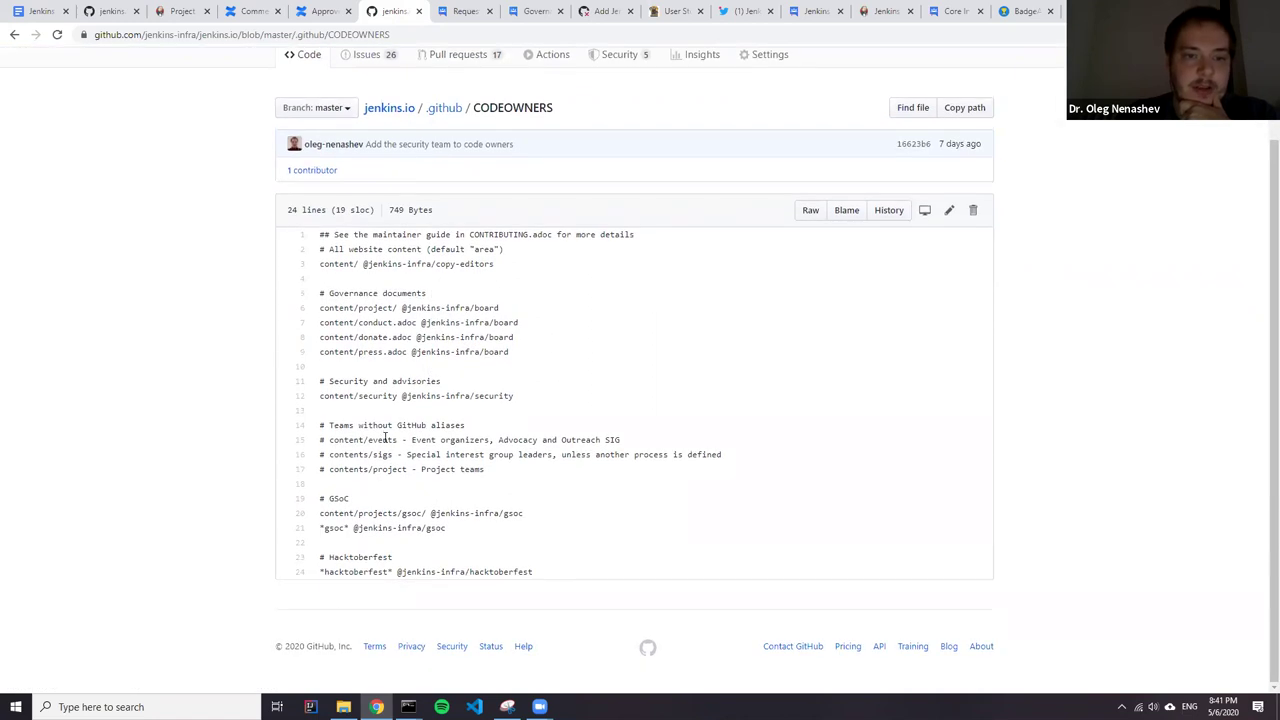
drag(513, 470, 309, 471)
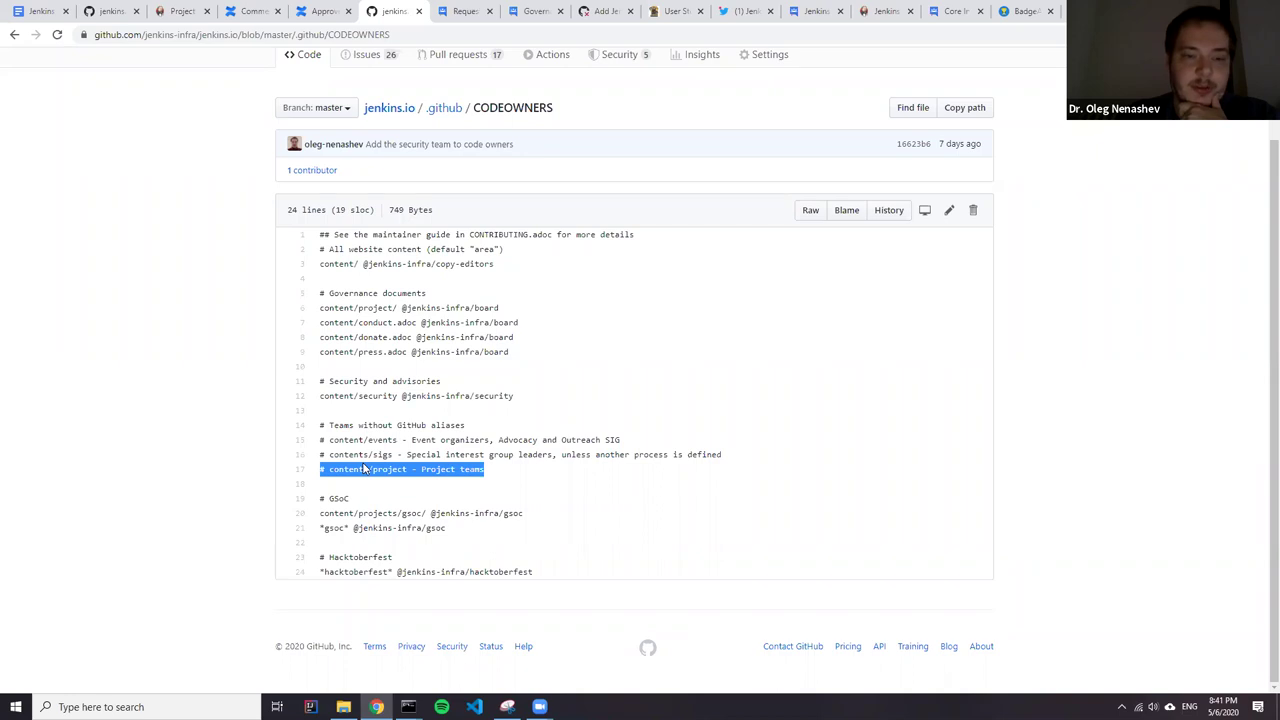
click(495, 476)
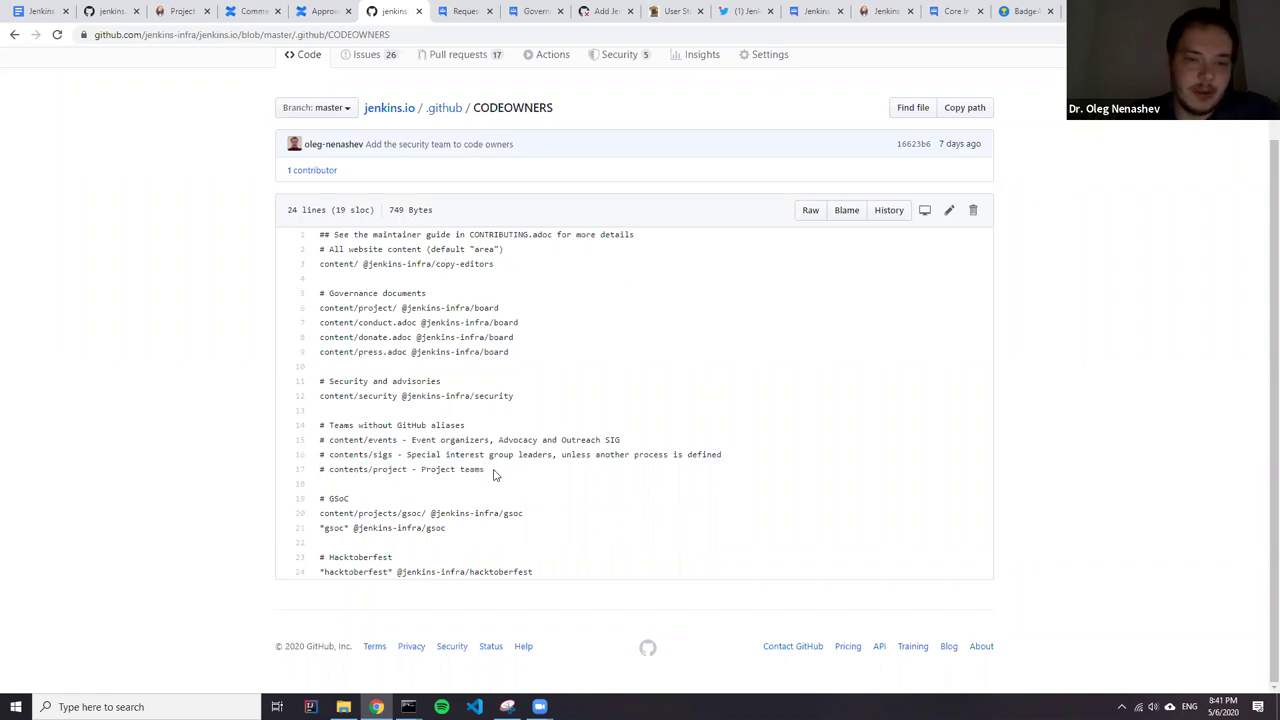
View autolabeler.yml in the .github folder, highlight its governance label rule, and return to the folder.
click(15, 35)
click(337, 300)
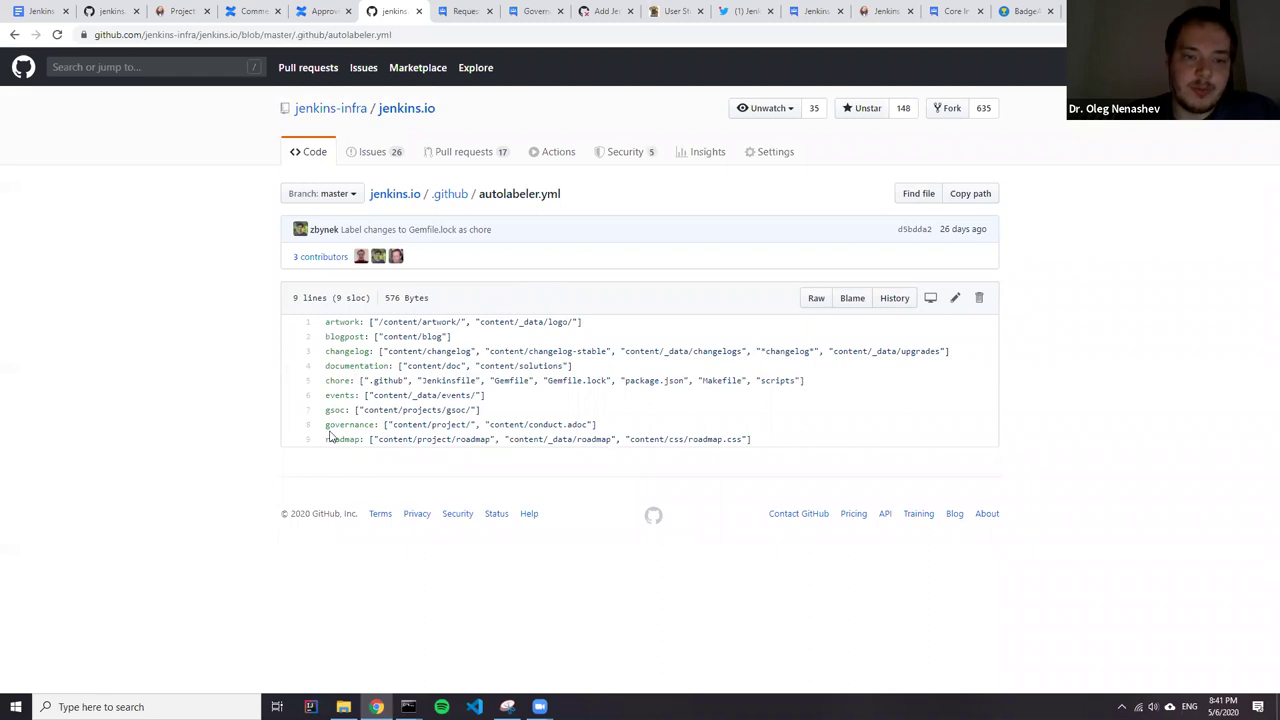
drag(327, 425, 615, 431)
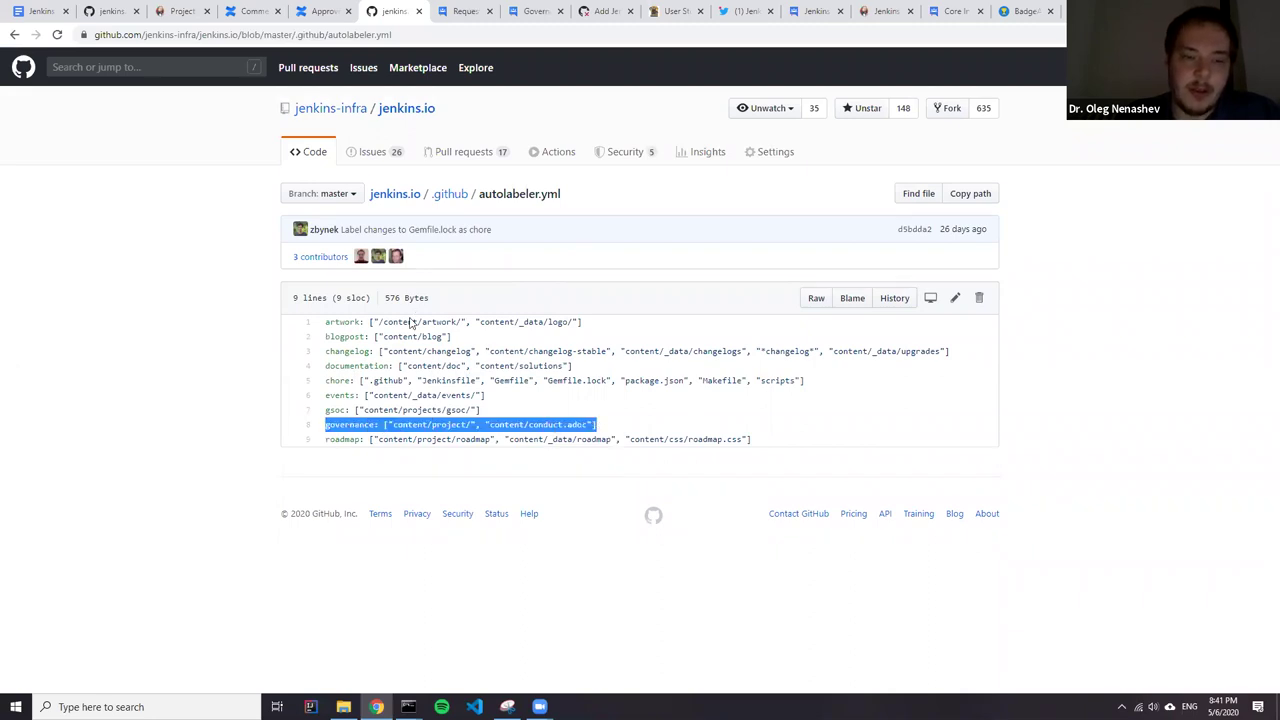
double_click(370, 427)
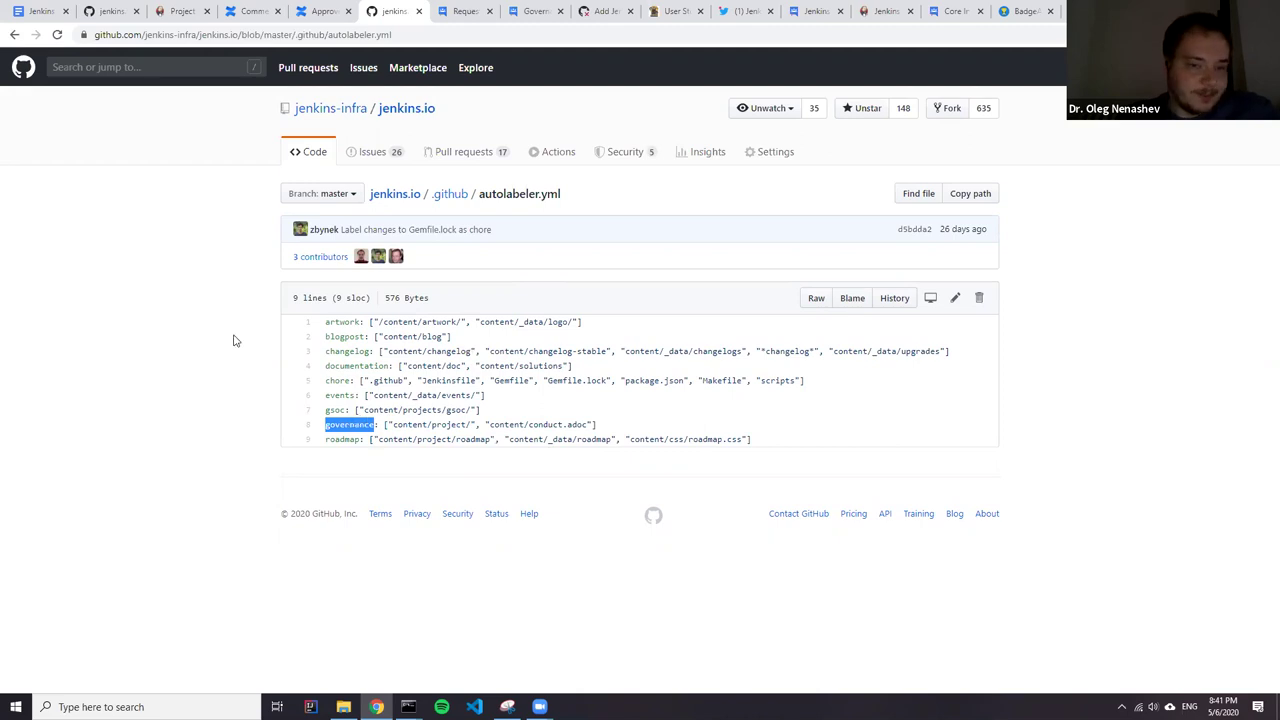
click(14, 35)
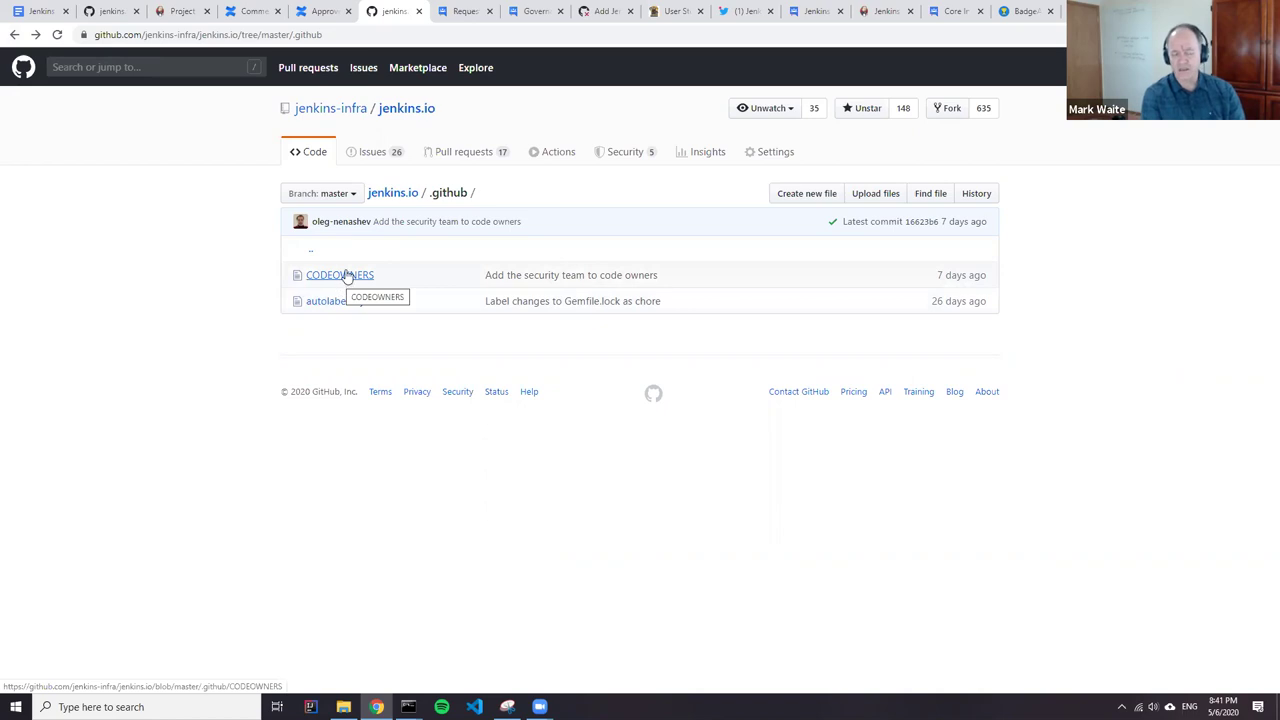
Look over the jenkins.io repository root and reopen .github/CODEOWNERS to show its ownership entries.
click(397, 195)
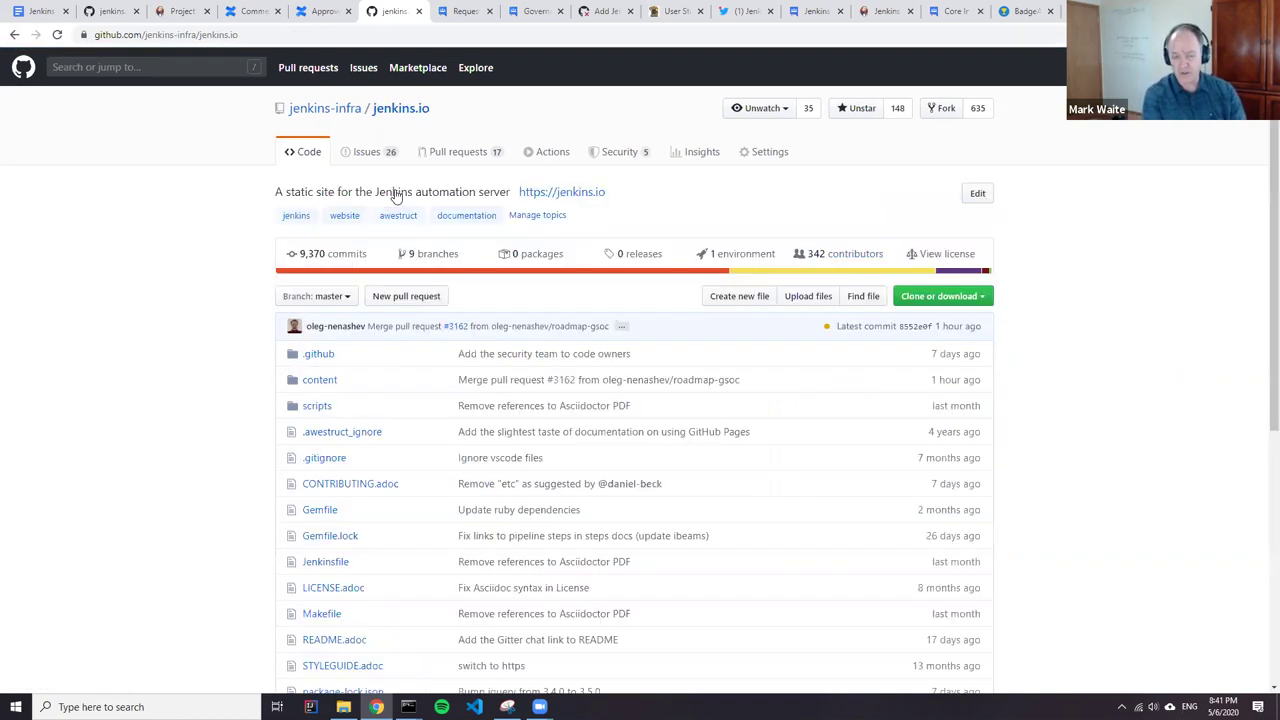
scroll(346, 403, down, 3)
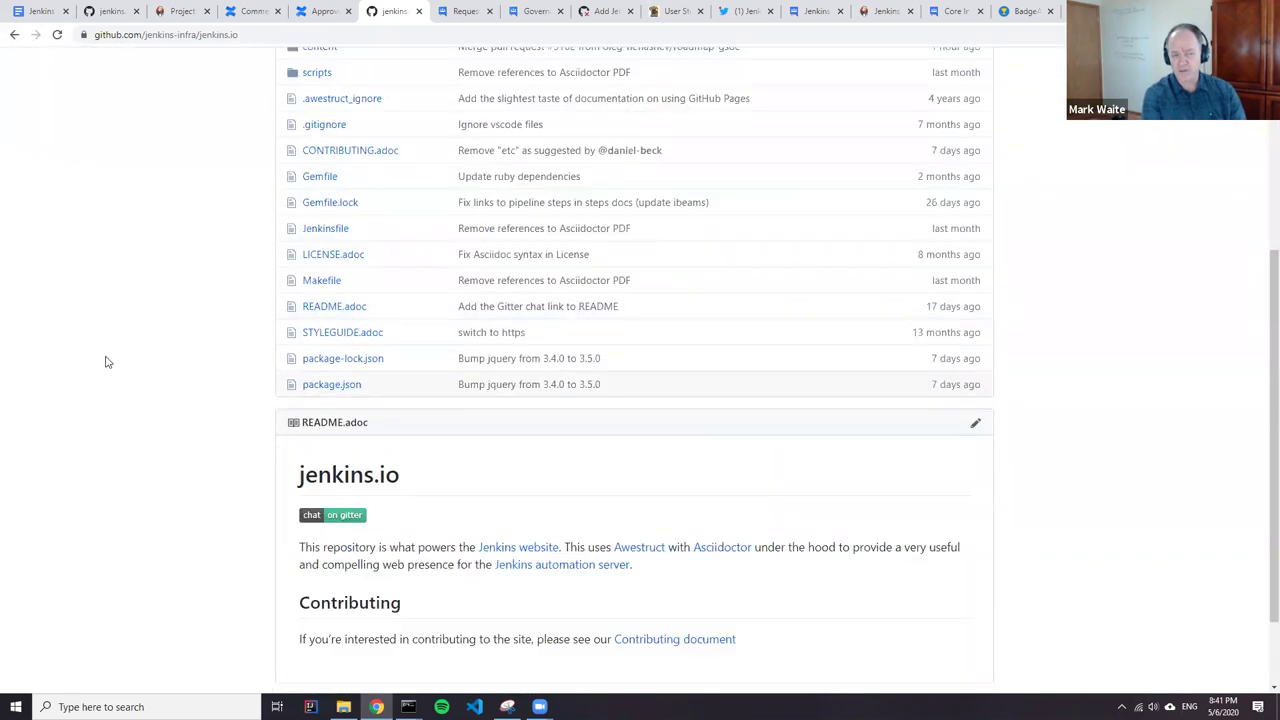
scroll(106, 362, up, 3)
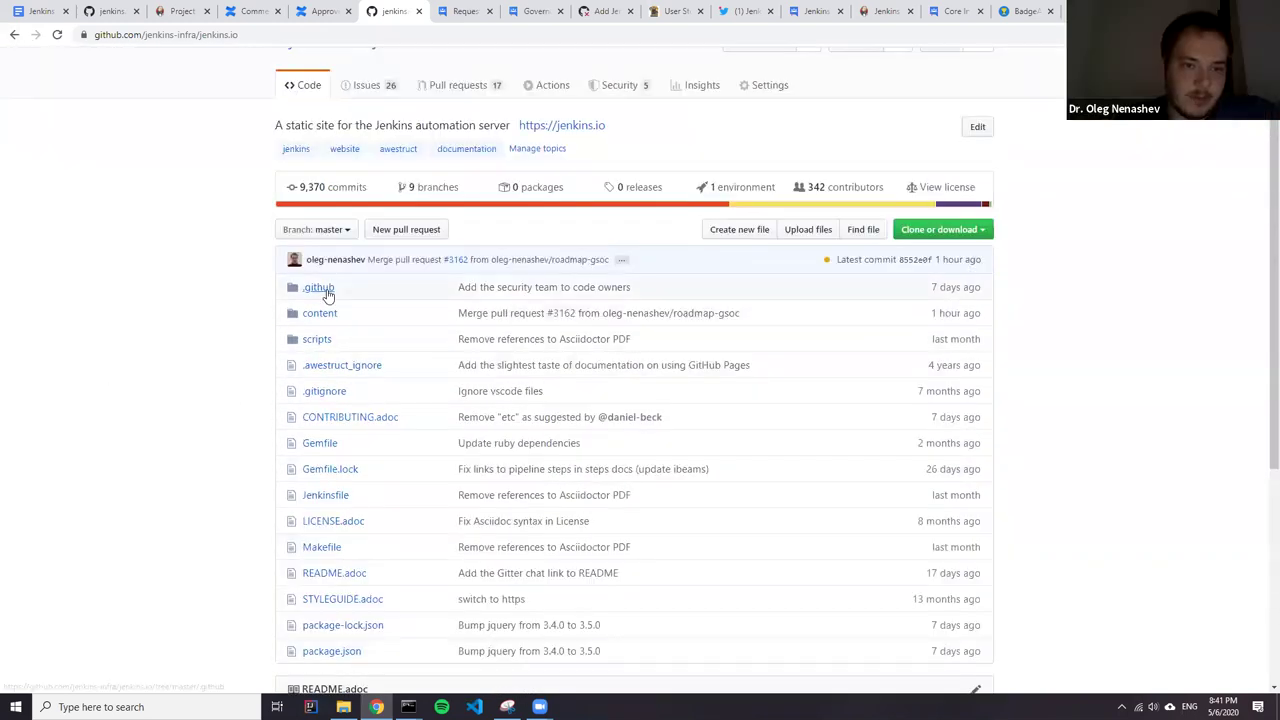
click(327, 293)
click(338, 274)
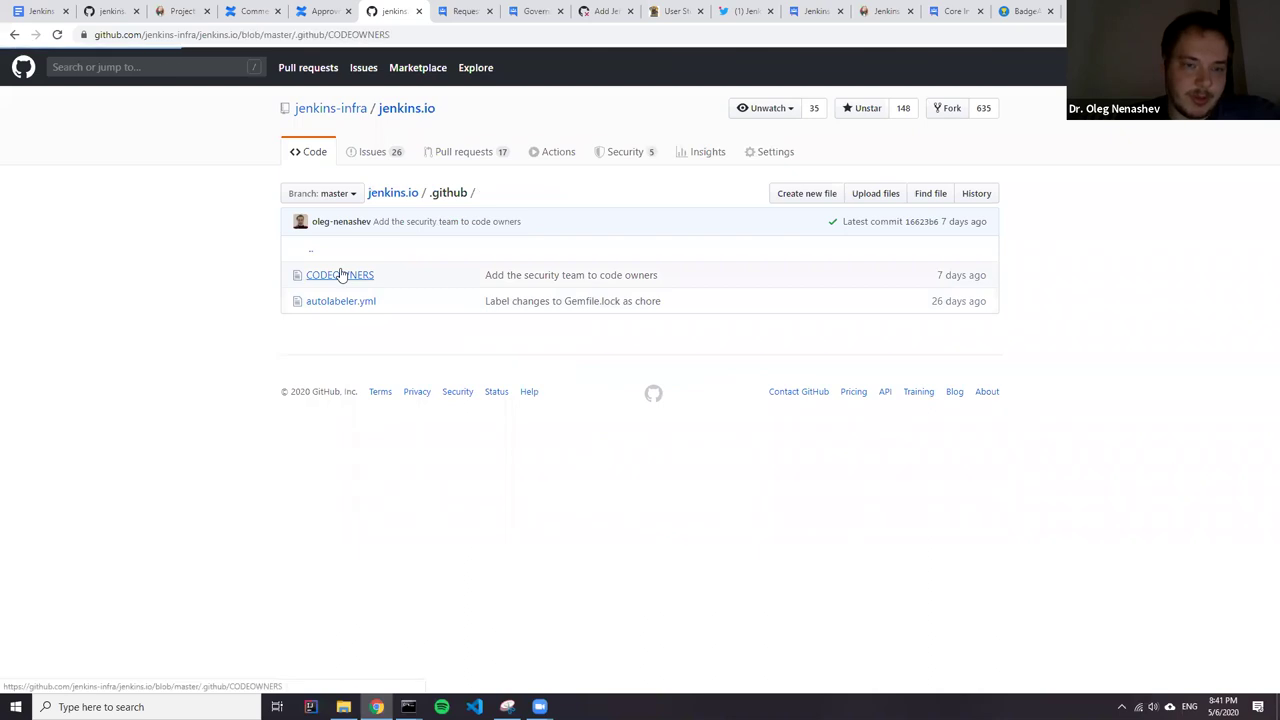
scroll(397, 566, down, 2)
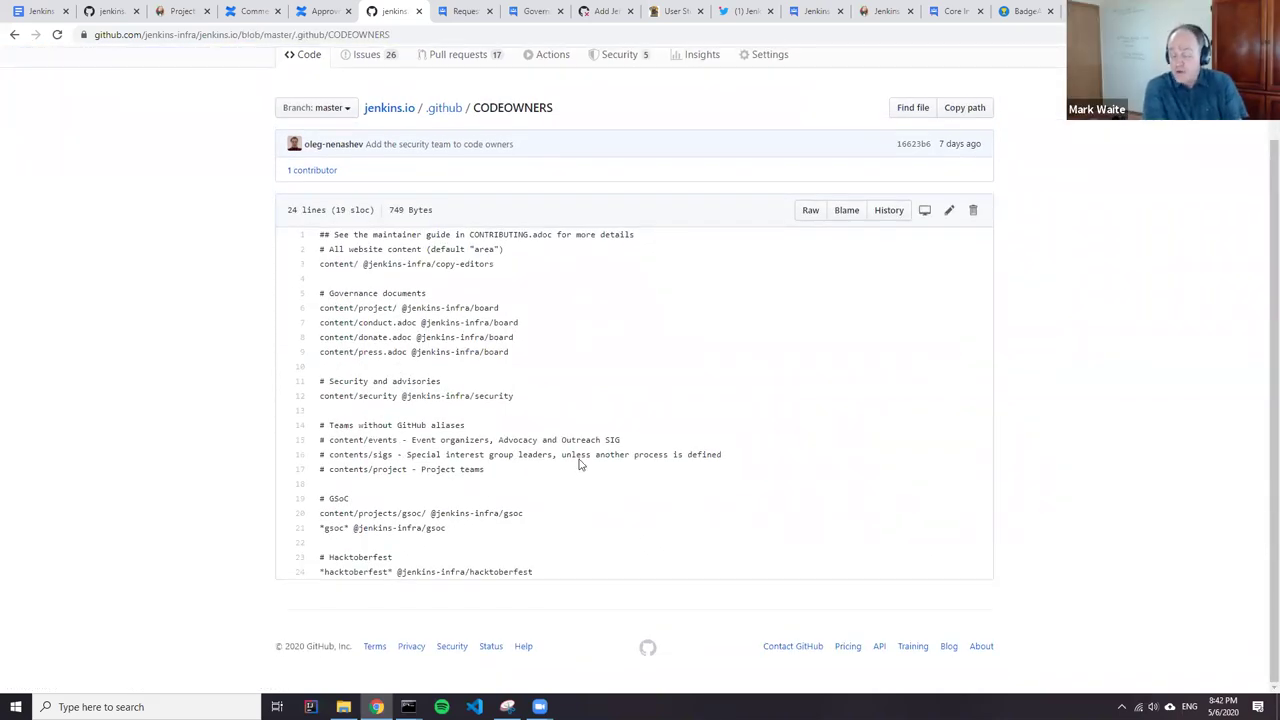
click(949, 211)
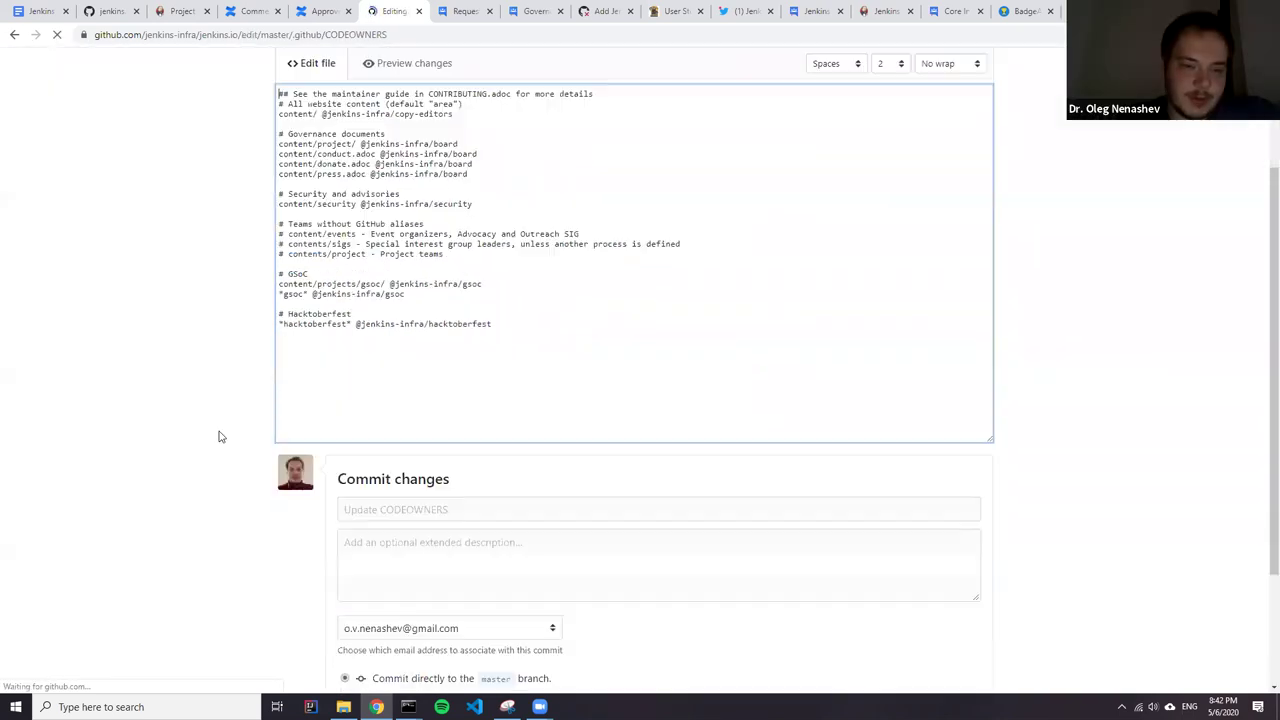
scroll(300, 480, down, 3)
click(373, 531)
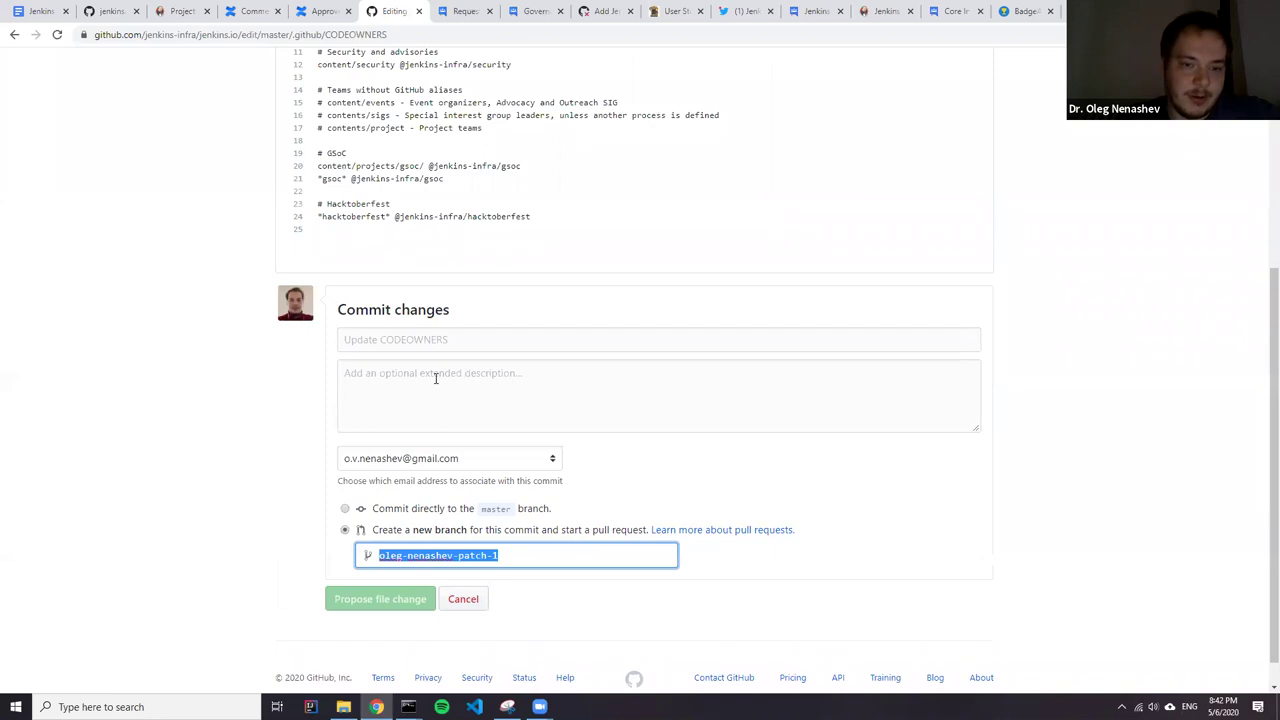
click(409, 342)
scroll(20, 369, up, 3)
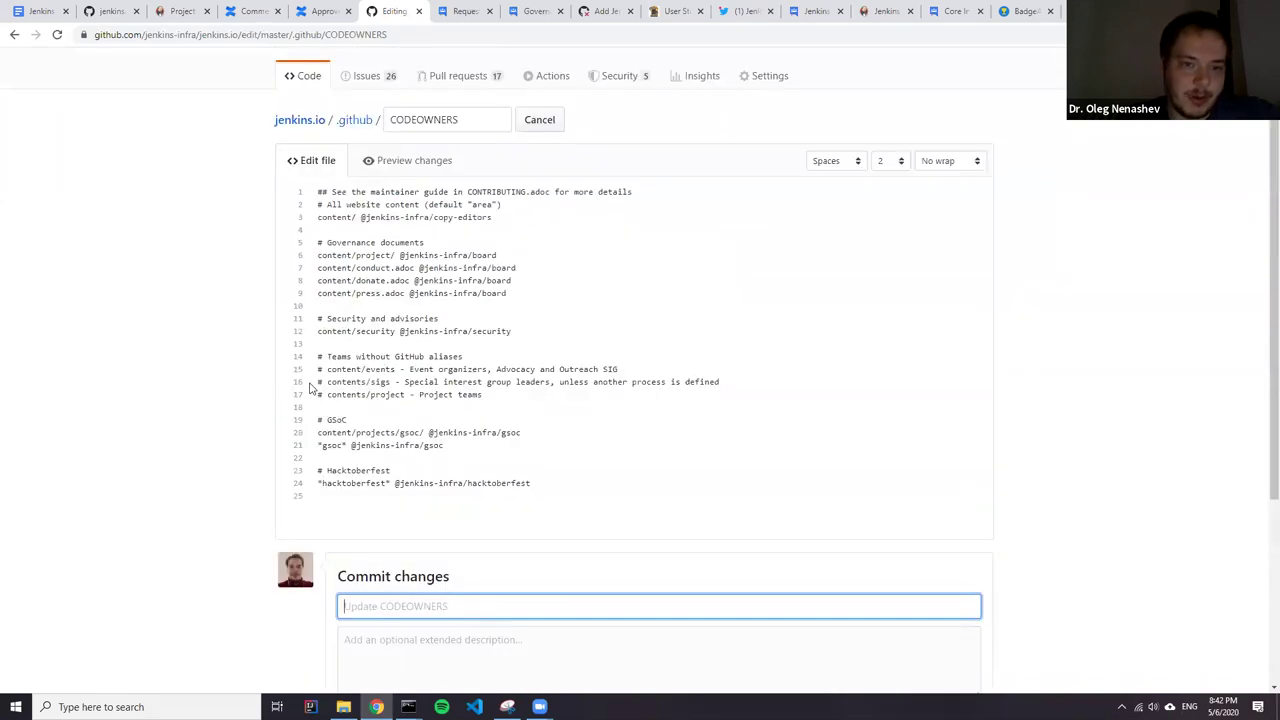
click(400, 385)
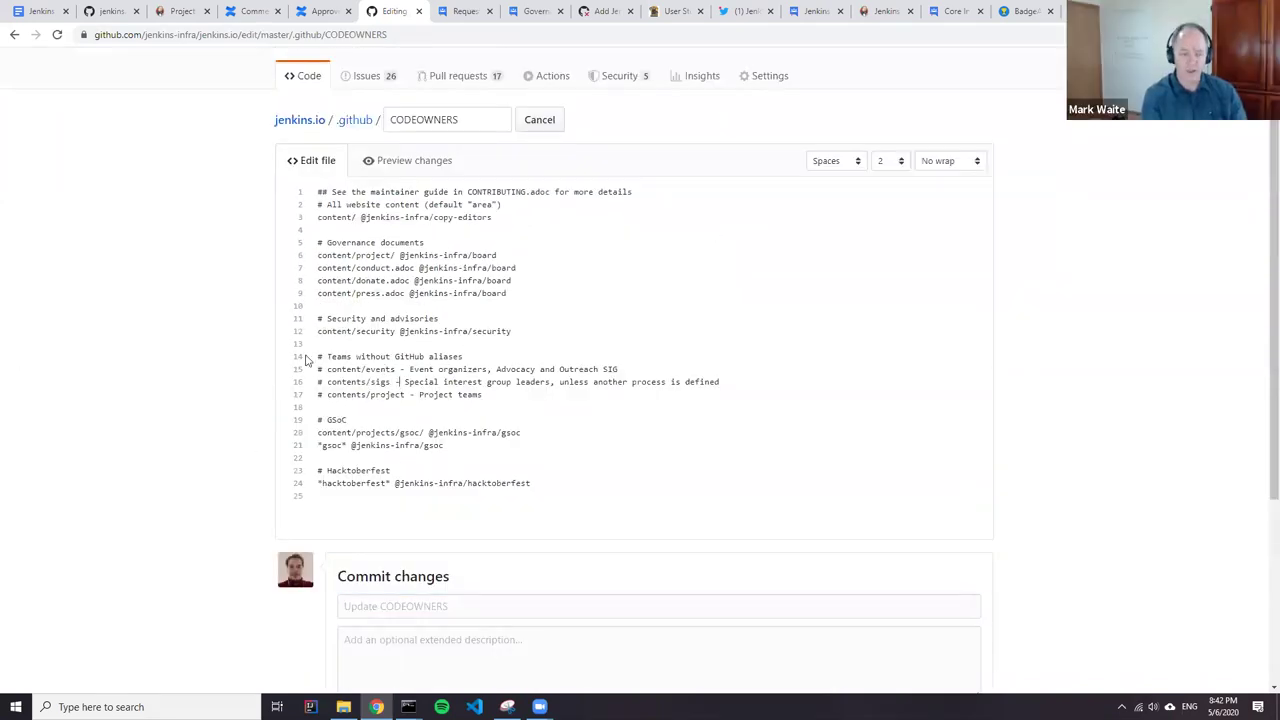
scroll(111, 403, up, 1)
click(293, 203)
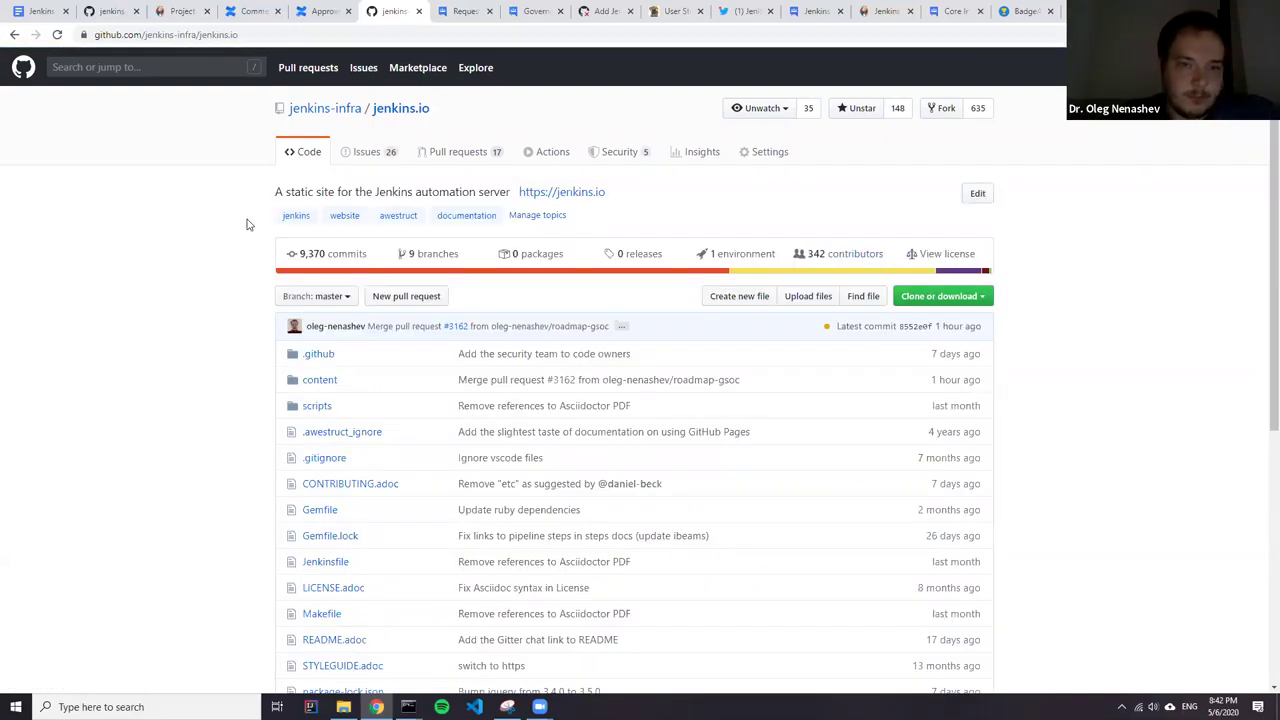
scroll(305, 330, down, 3)
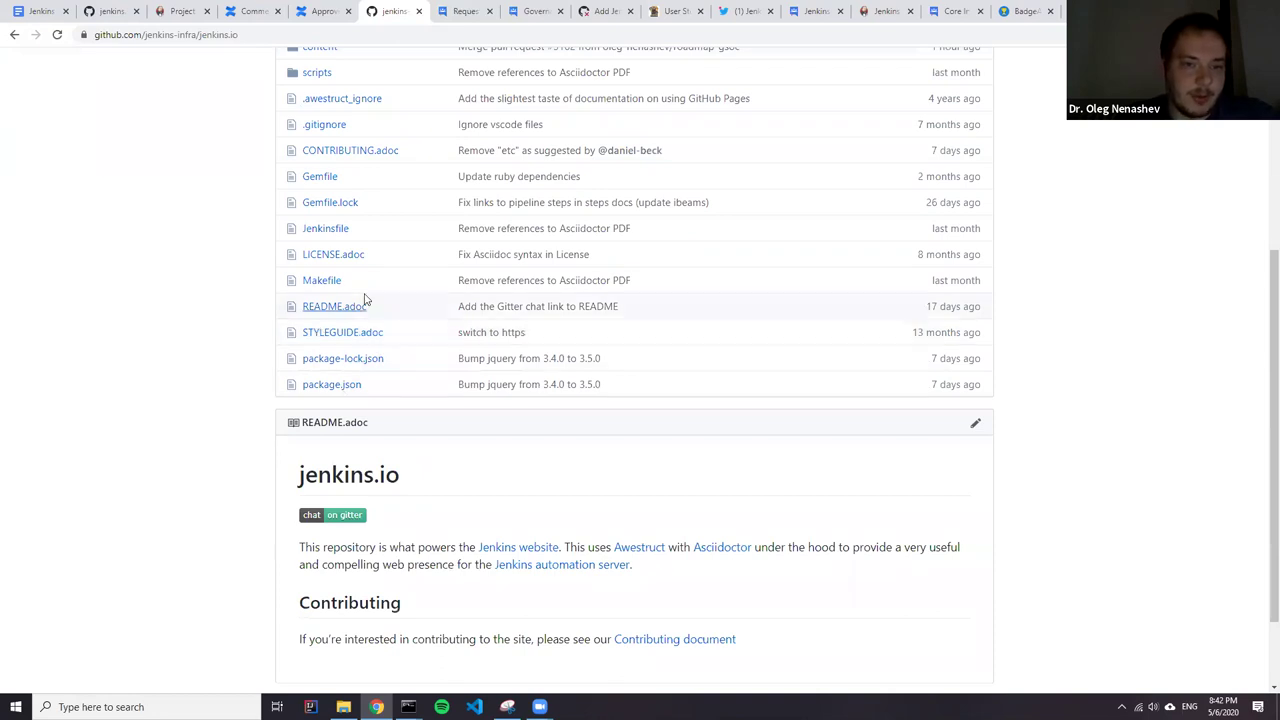
scroll(365, 298, up, 2)
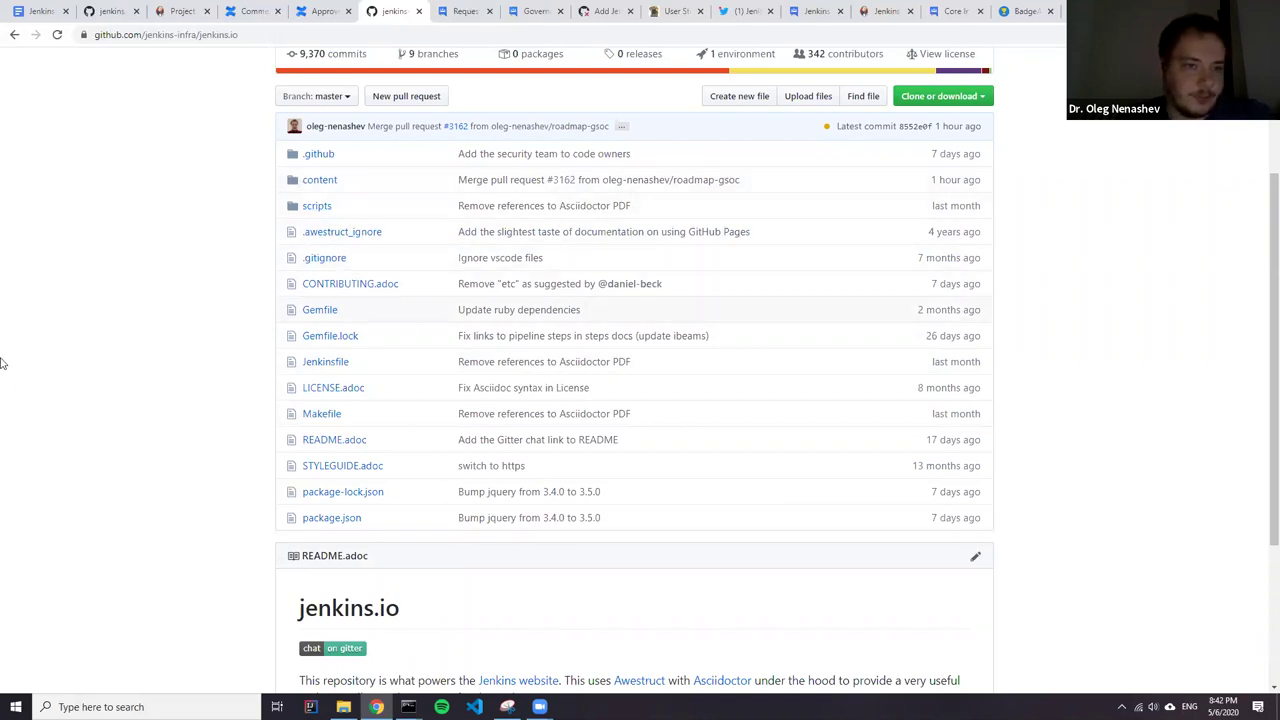
scroll(235, 294, down, 2)
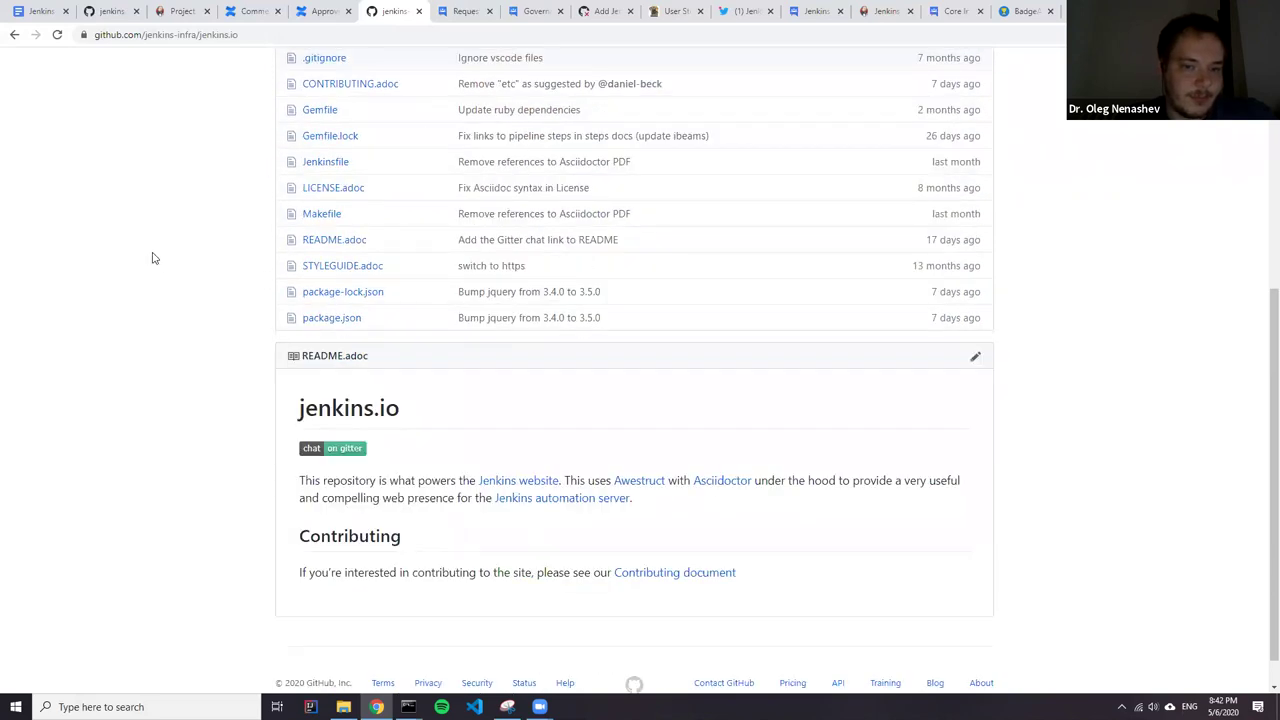
scroll(377, 429, up, 4)
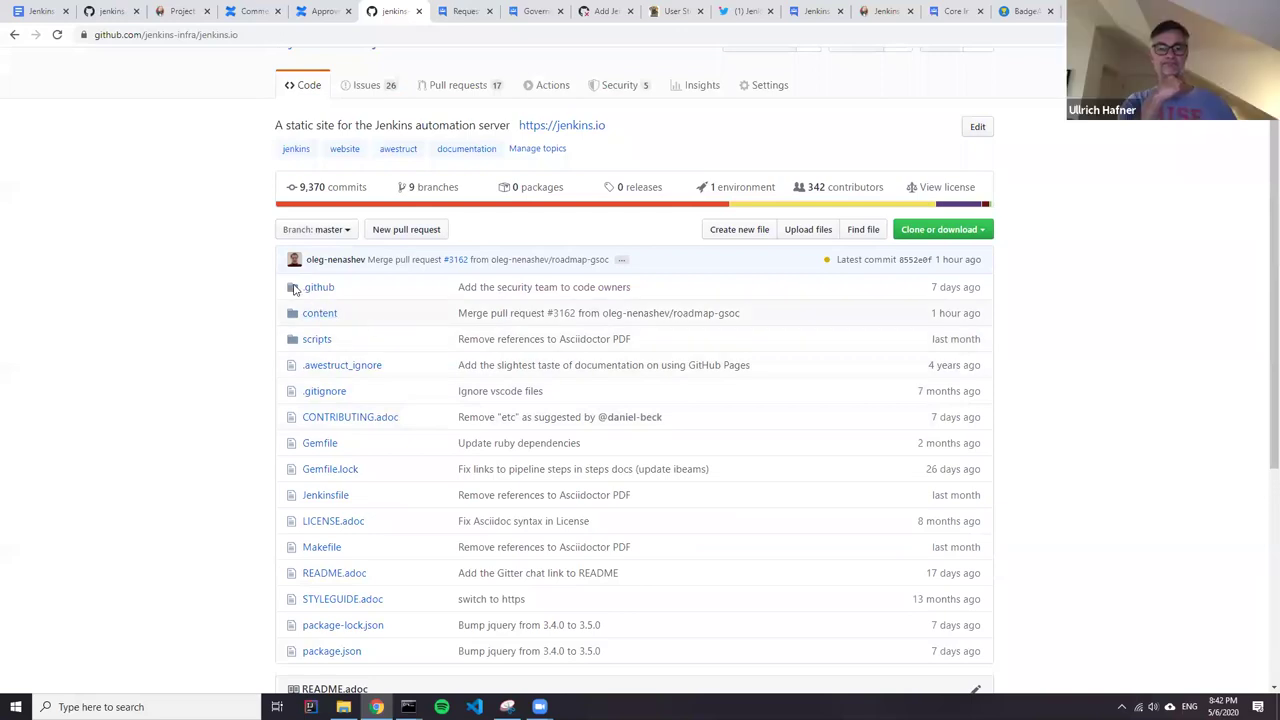
In the meeting agenda, add the item "Proposal: move docs to jenkins.io" after the maintainer-guide link, with an empty nested bullet below it.
click(38, 11)
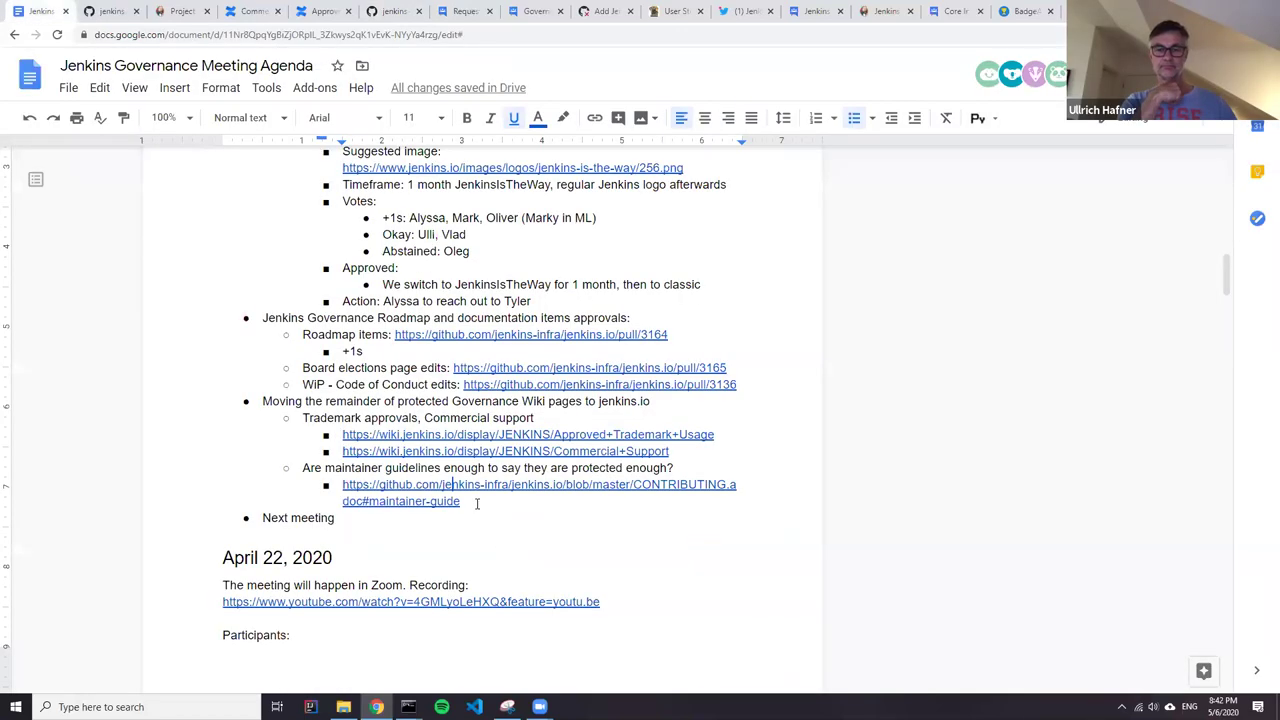
text(\)
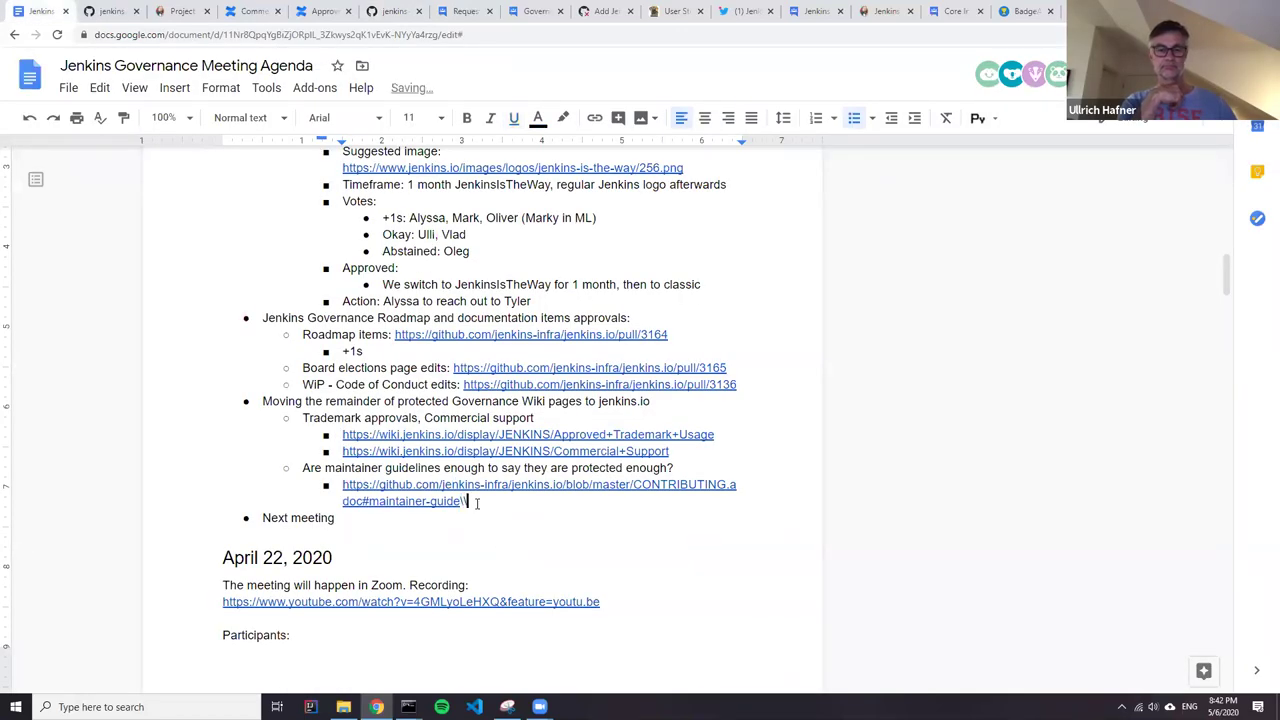
key(BackSpace)
key(Return)
key(shift+Tab)
text(Proposal: move docs)
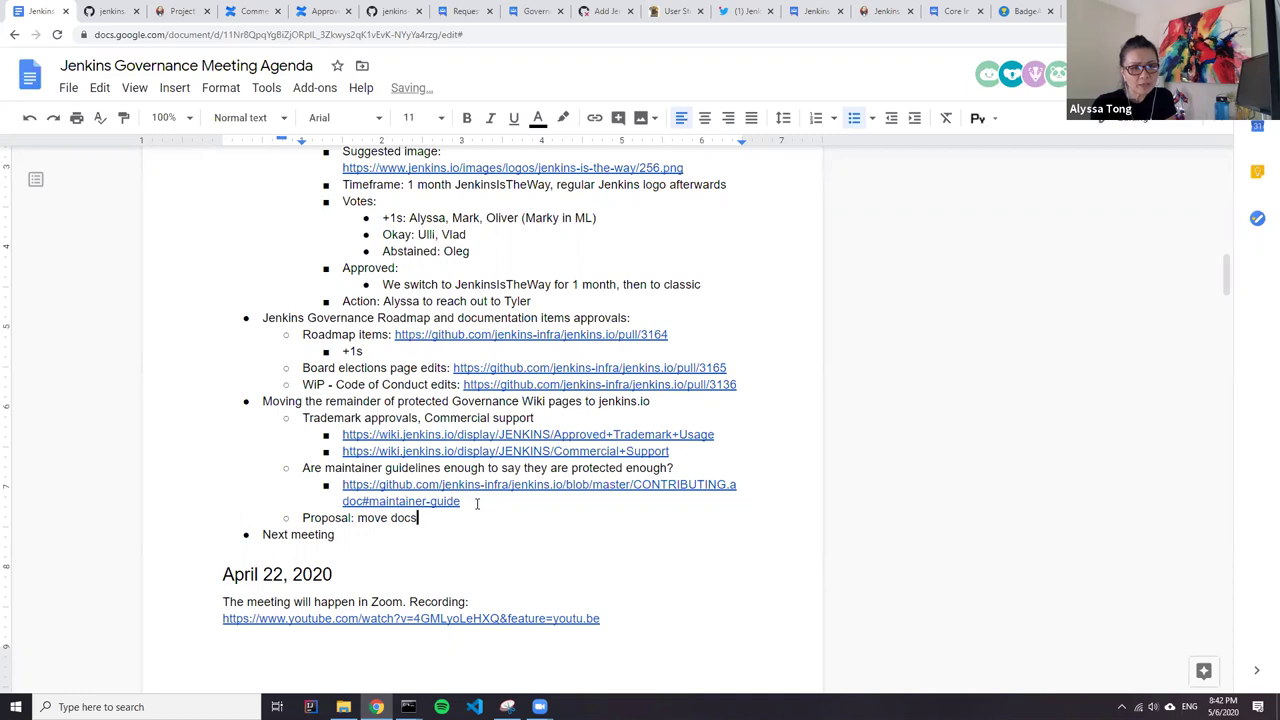
text( to jenkins.io)
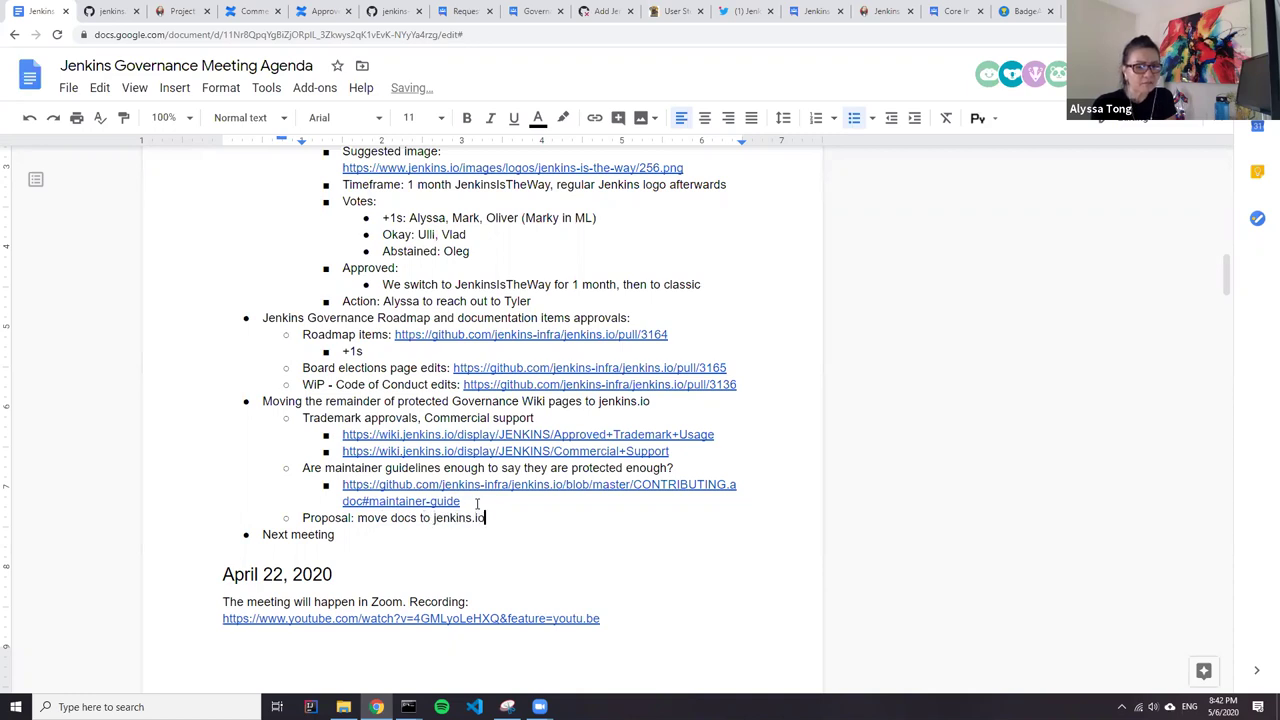
key(Return)
key(Tab)
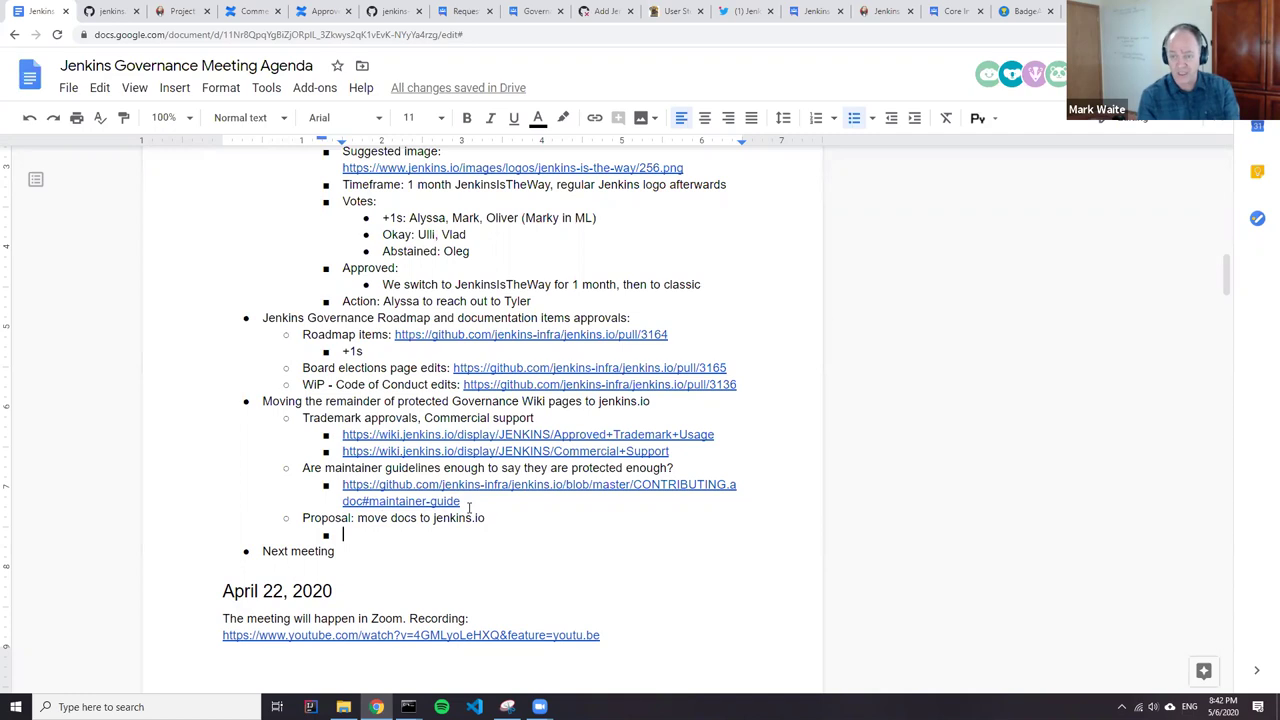
key(Left)
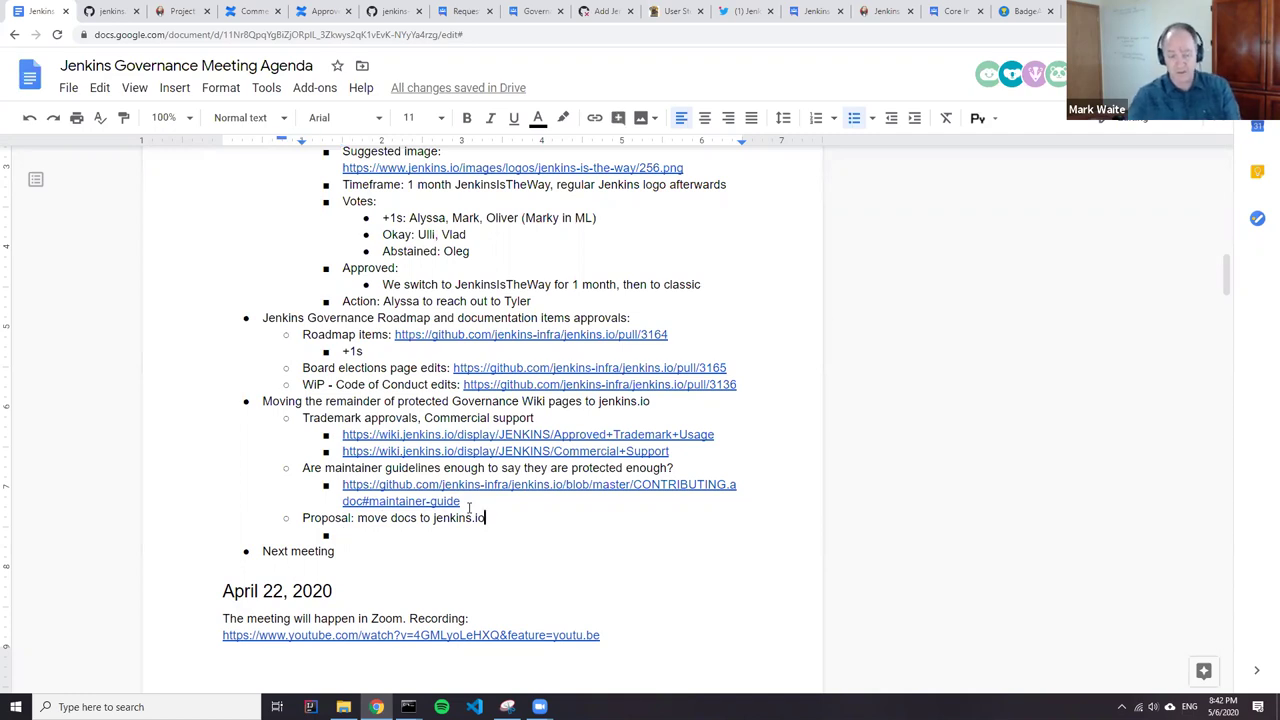
Open the agenda's Commercial Support wiki link, highlight the Forest Technologies heading, look through the vendor listings, and return to the agenda.
click(558, 451)
click(481, 475)
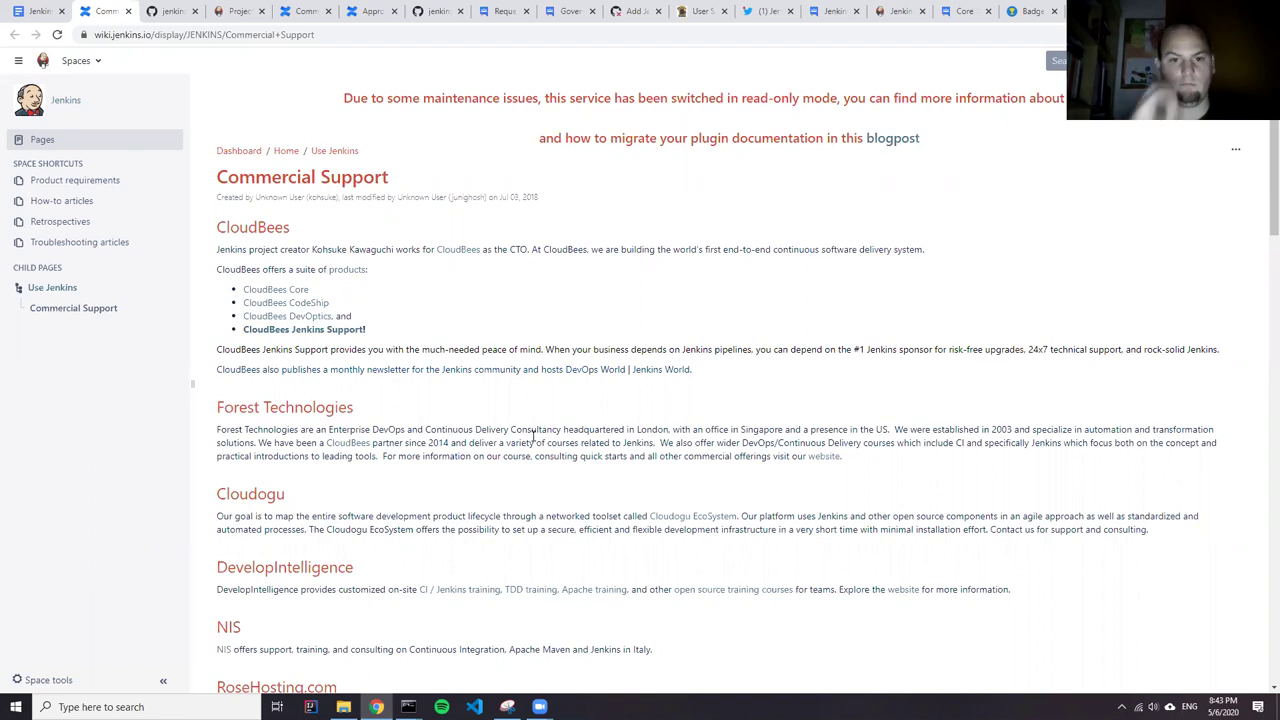
scroll(300, 330, down, 2)
drag(230, 248, 362, 248)
click(321, 248)
triple_click(321, 248)
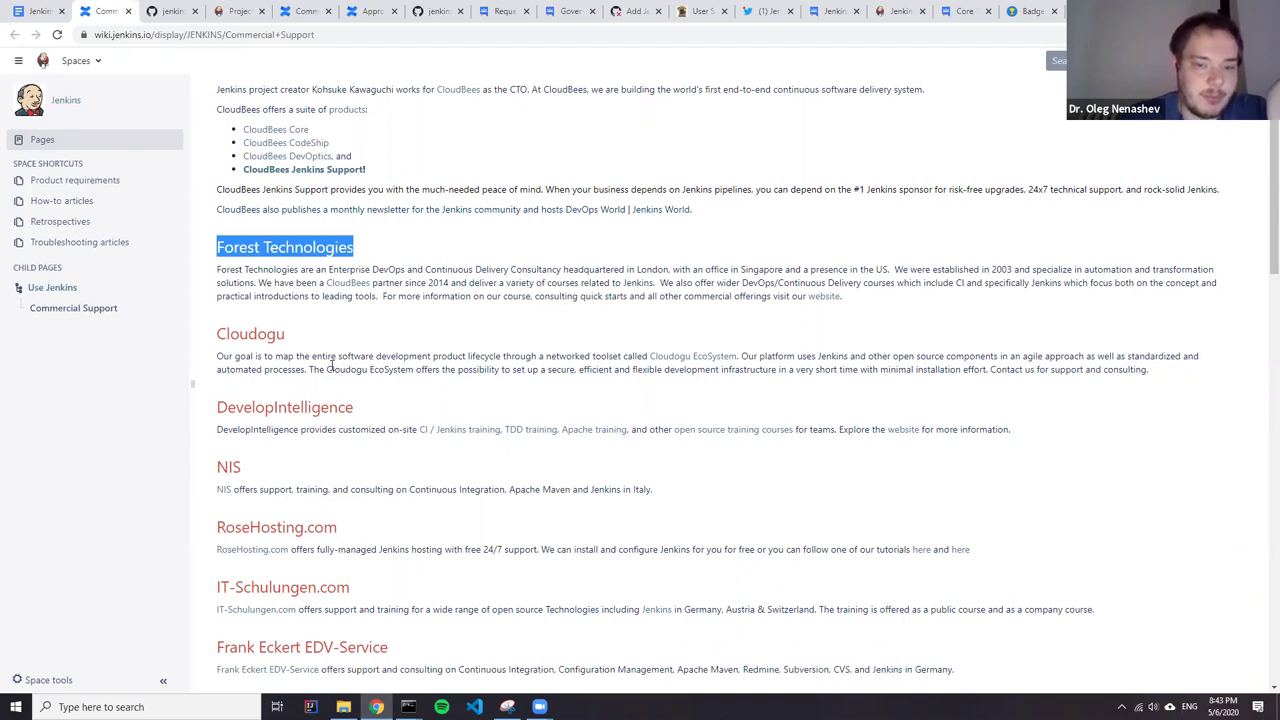
scroll(275, 395, down, 3)
scroll(280, 378, down, 5)
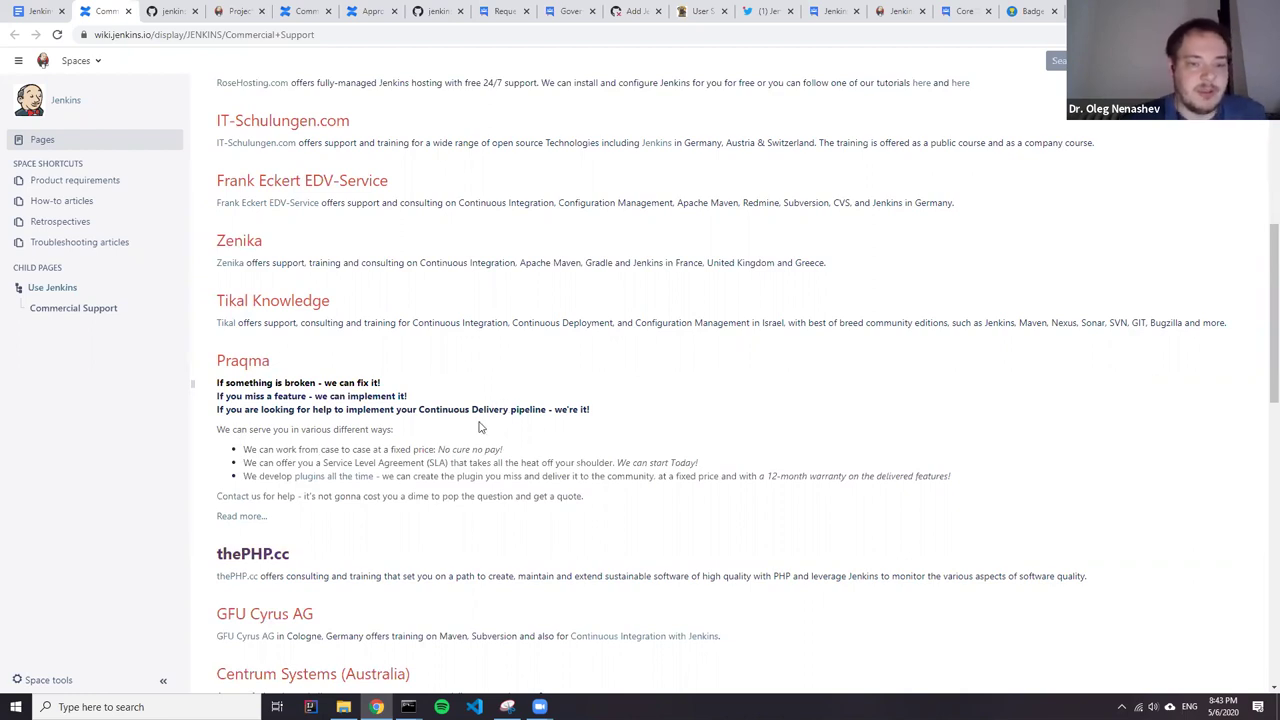
scroll(600, 249, down, 3)
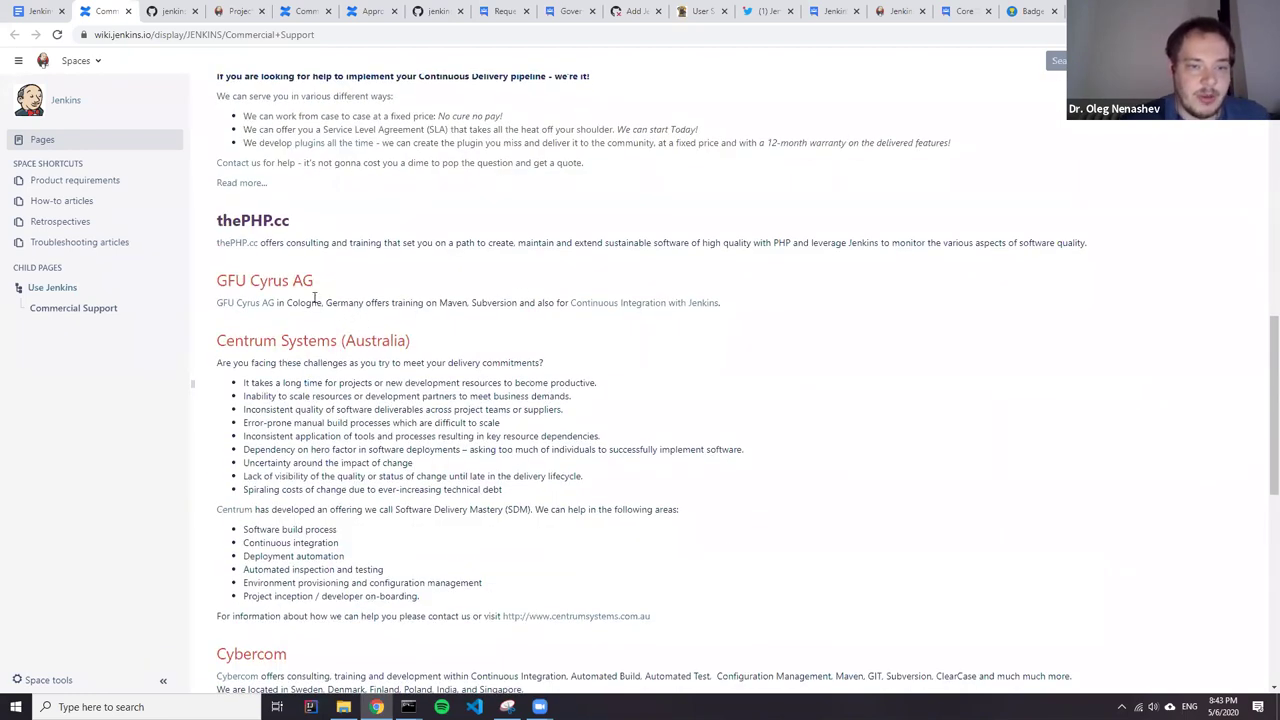
scroll(330, 265, down, 1)
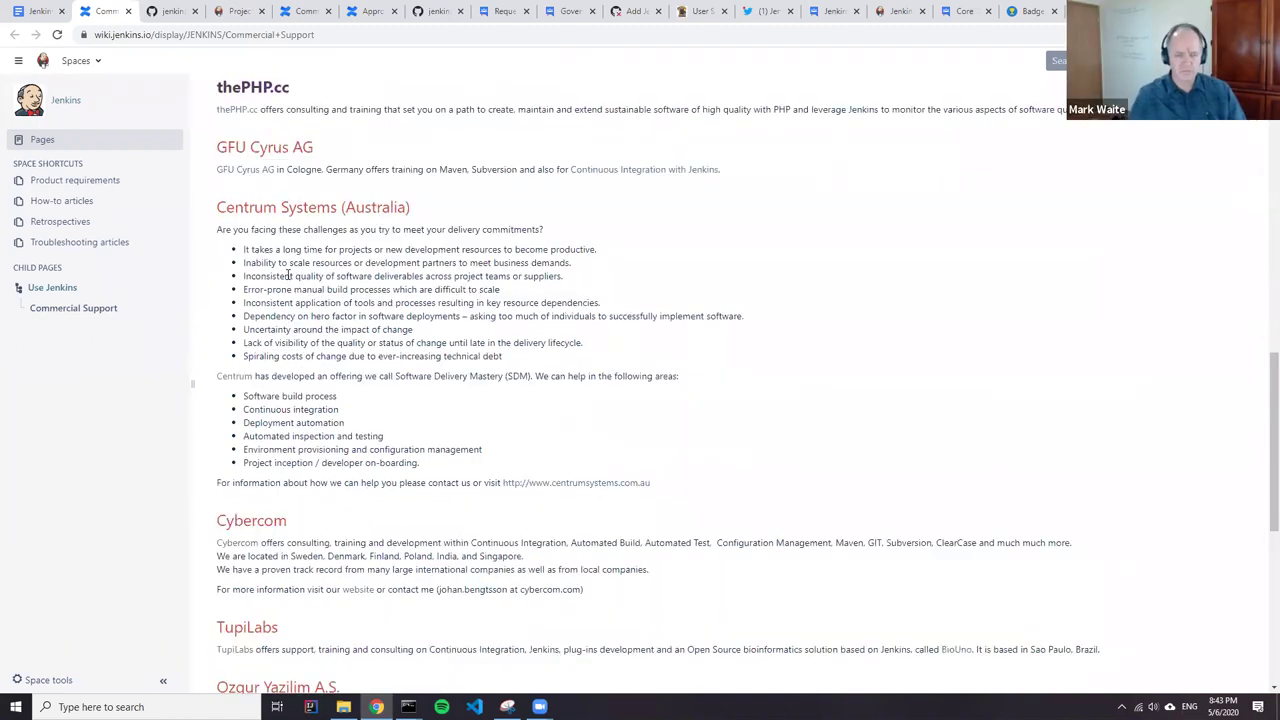
scroll(287, 274, down, 2)
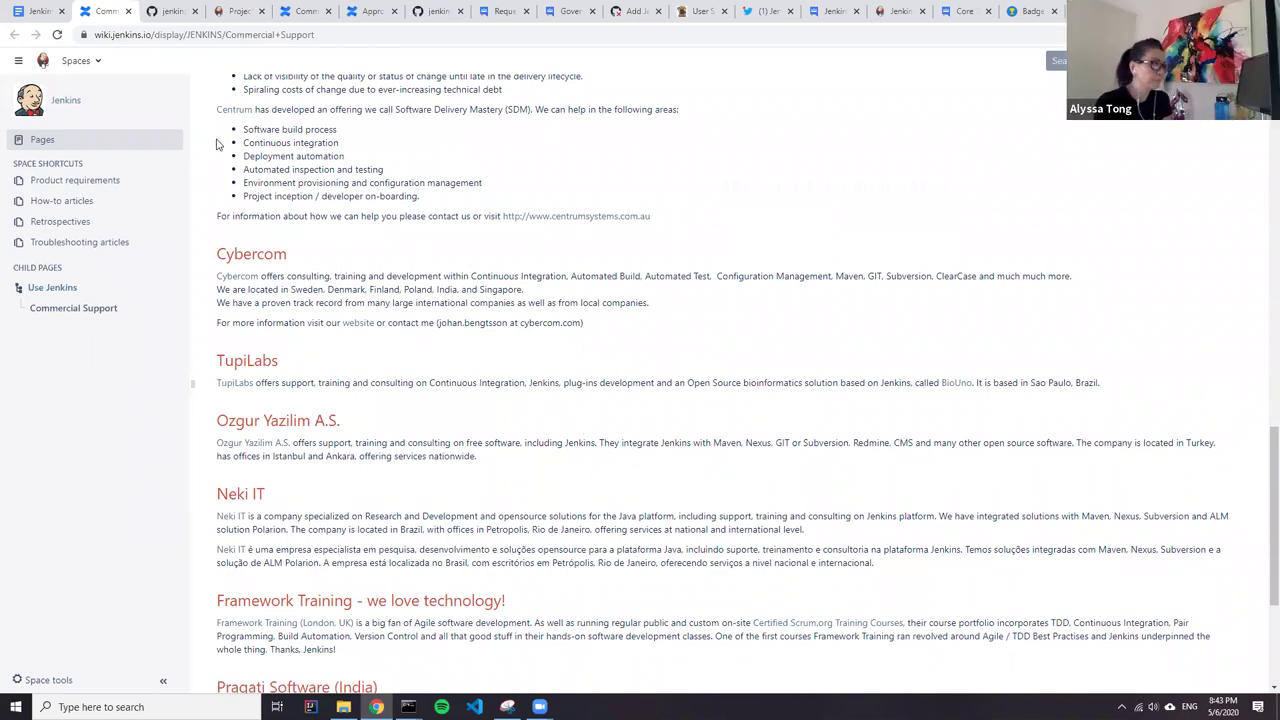
click(45, 12)
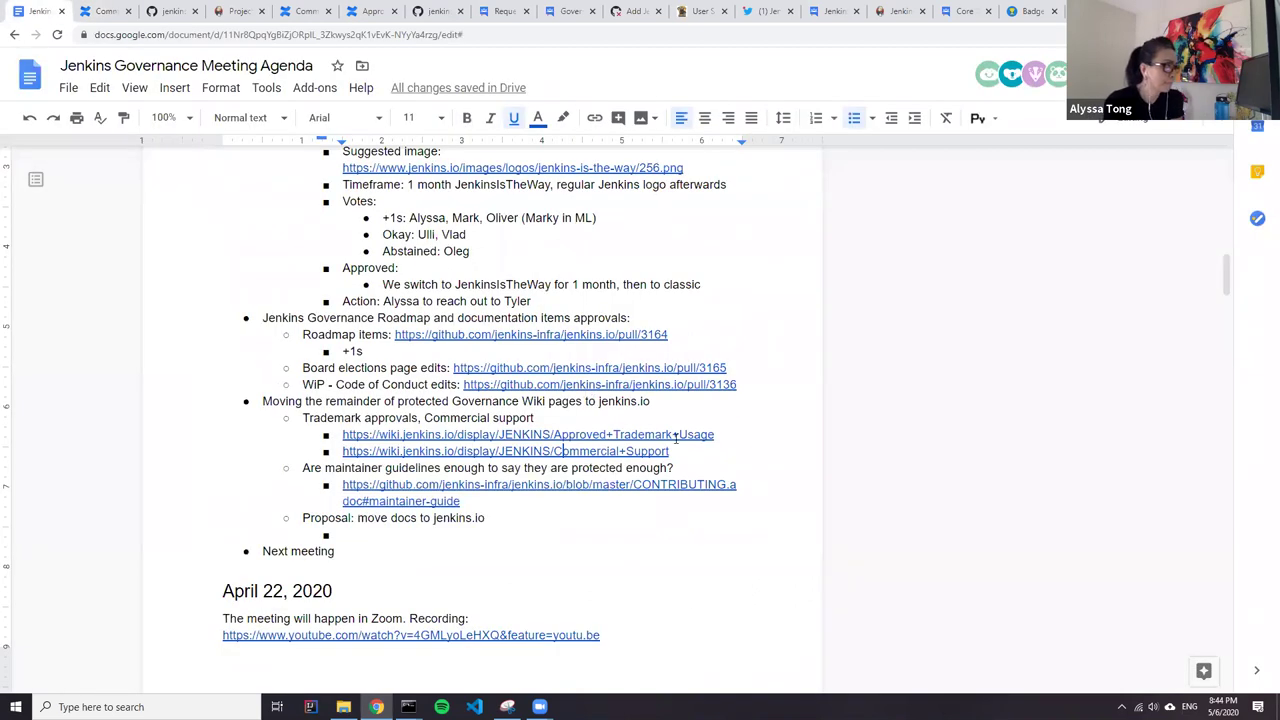
double_click(660, 432)
click(687, 434)
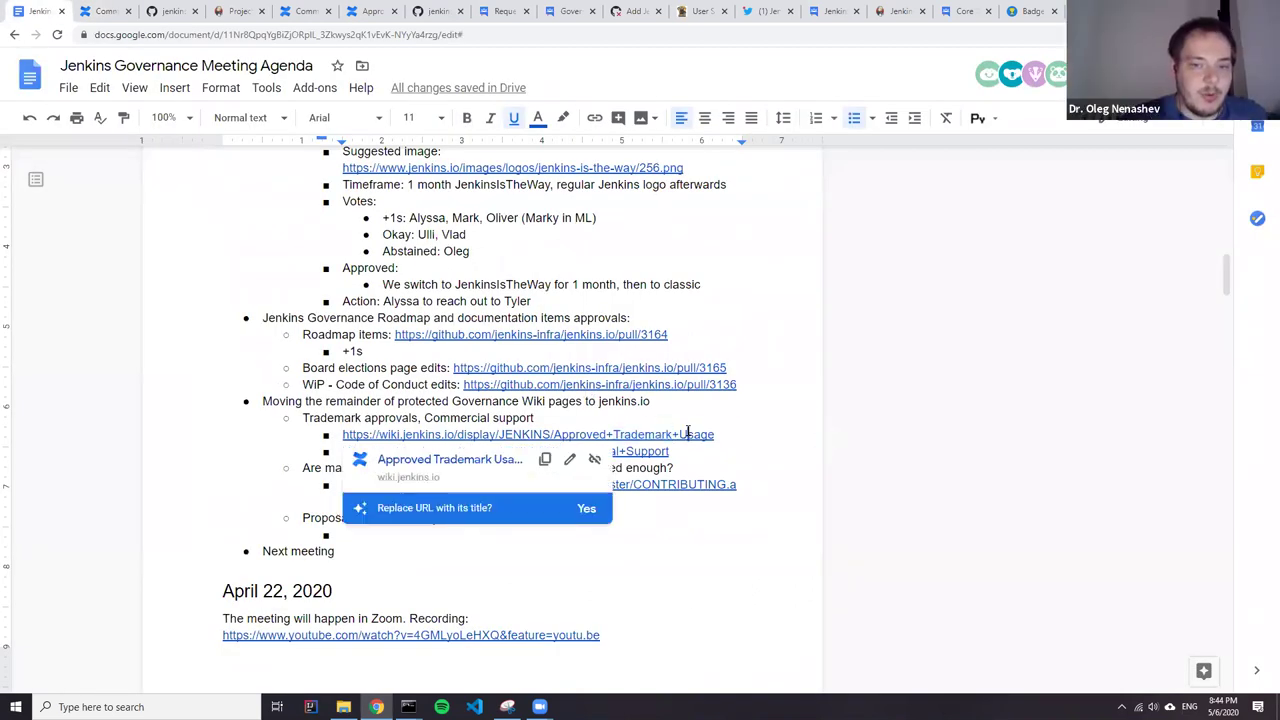
click(461, 410)
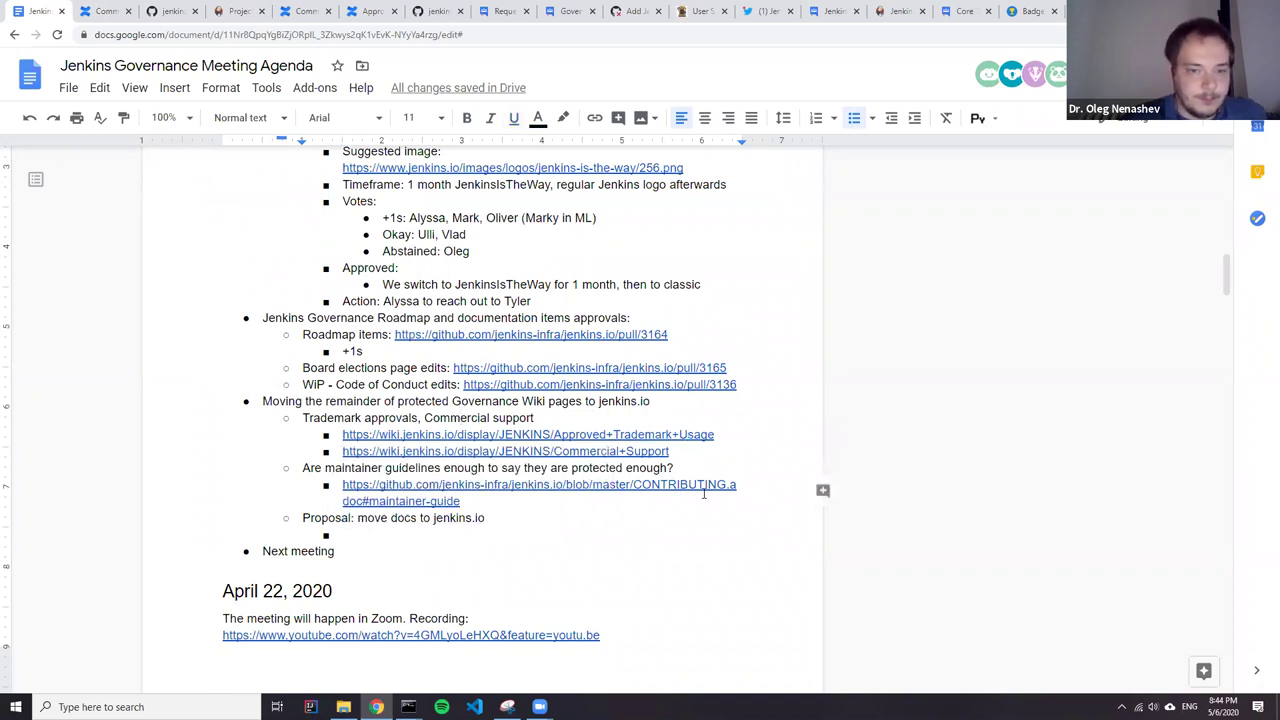
Record "+1s:" with the supporting participants' first names in the bullet under the proposal to move docs to jenkins.io.
click(366, 534)
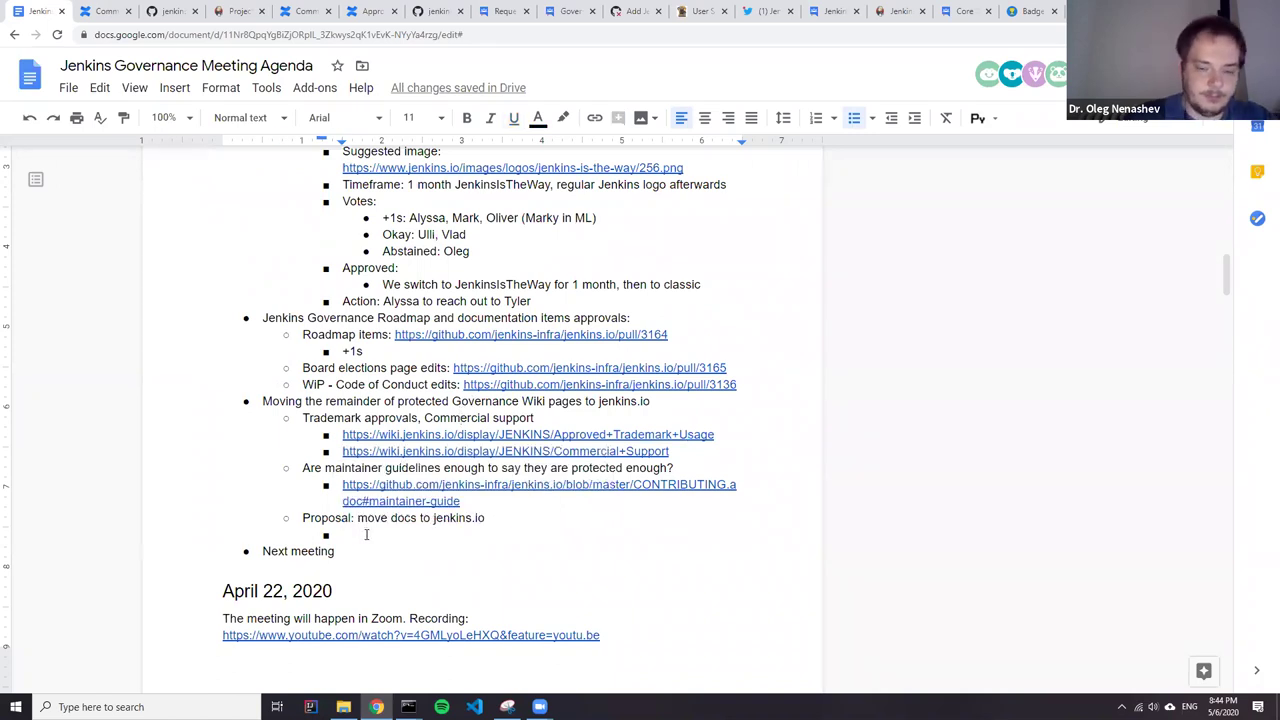
text(+1s: Alyssa)
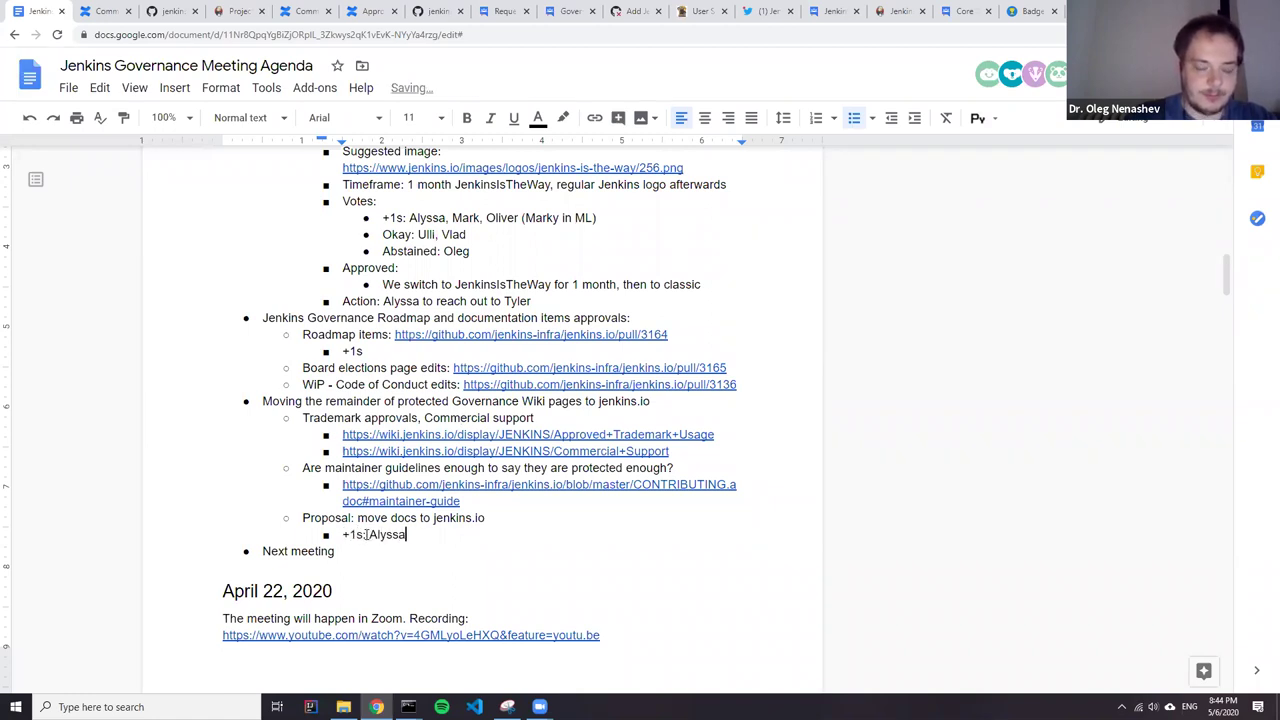
text(, Mark, )
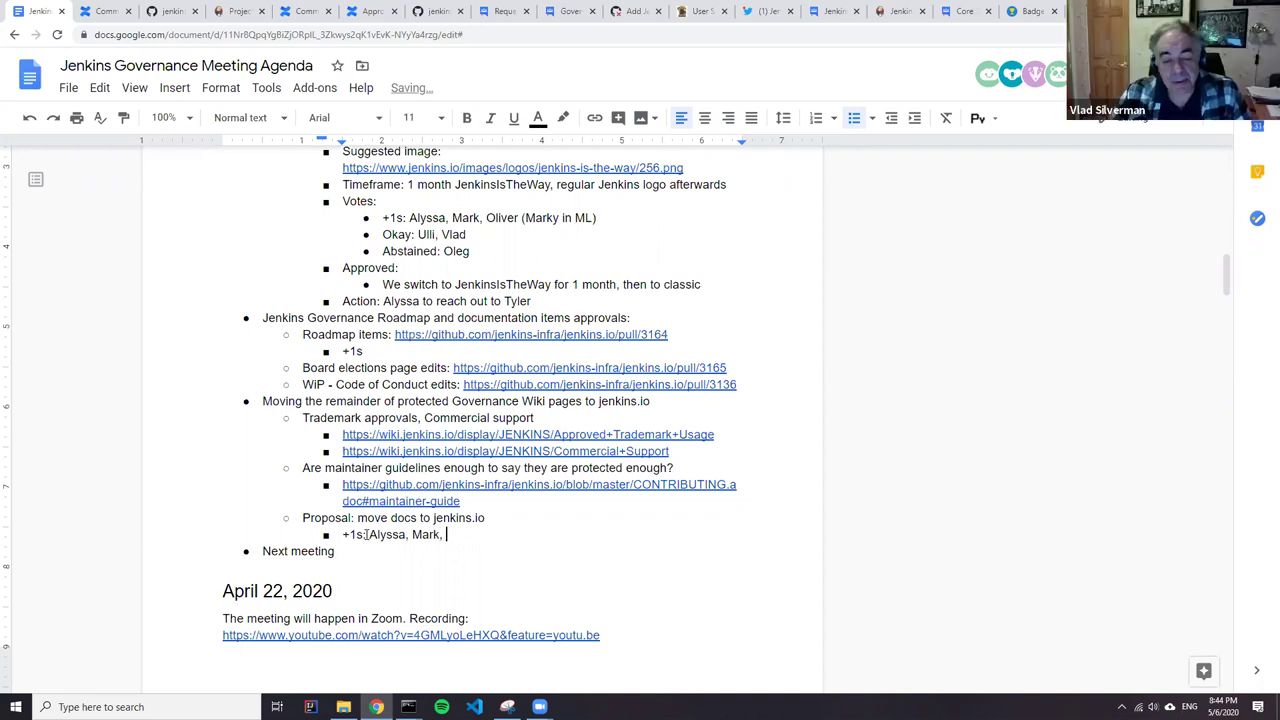
text(Ulli,)
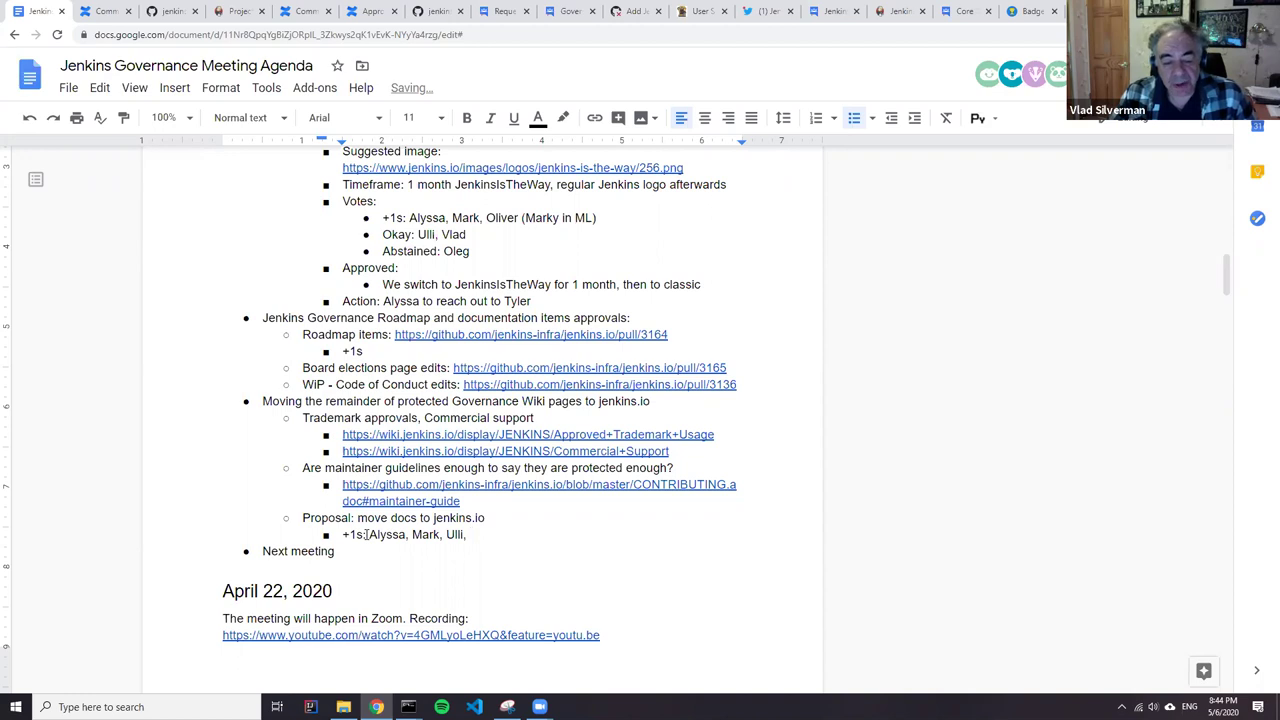
key(BackSpace)
key(BackSpace)
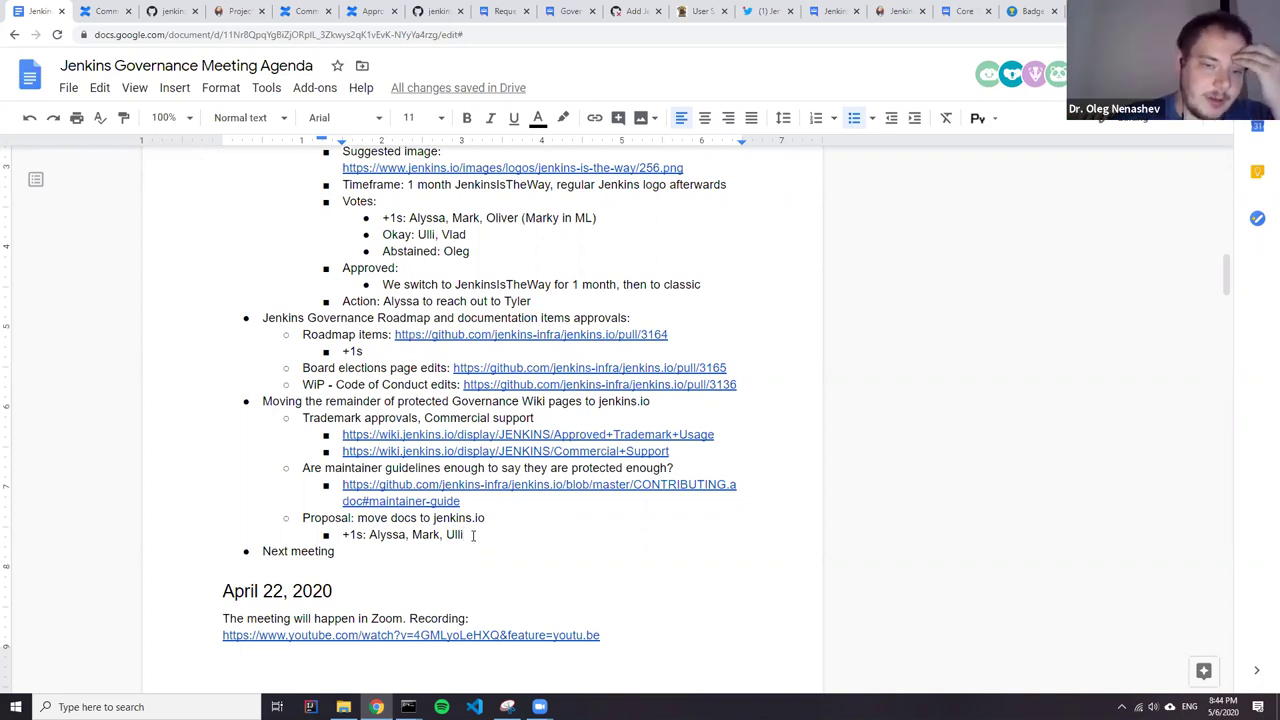
Add an item one level up after the votes, assigning the responsible participant "to submit a pull request and to get more reviews".
key(Return)
key(shift+Tab)
text(Oleg)
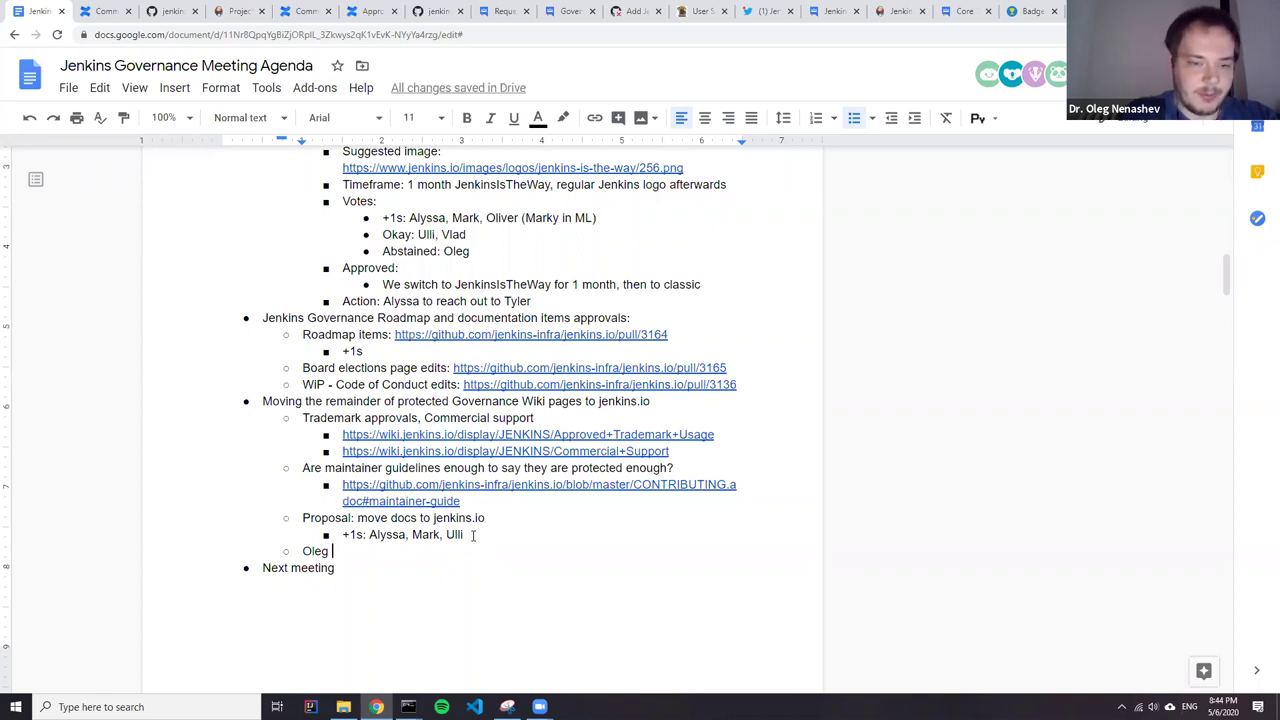
text(to )
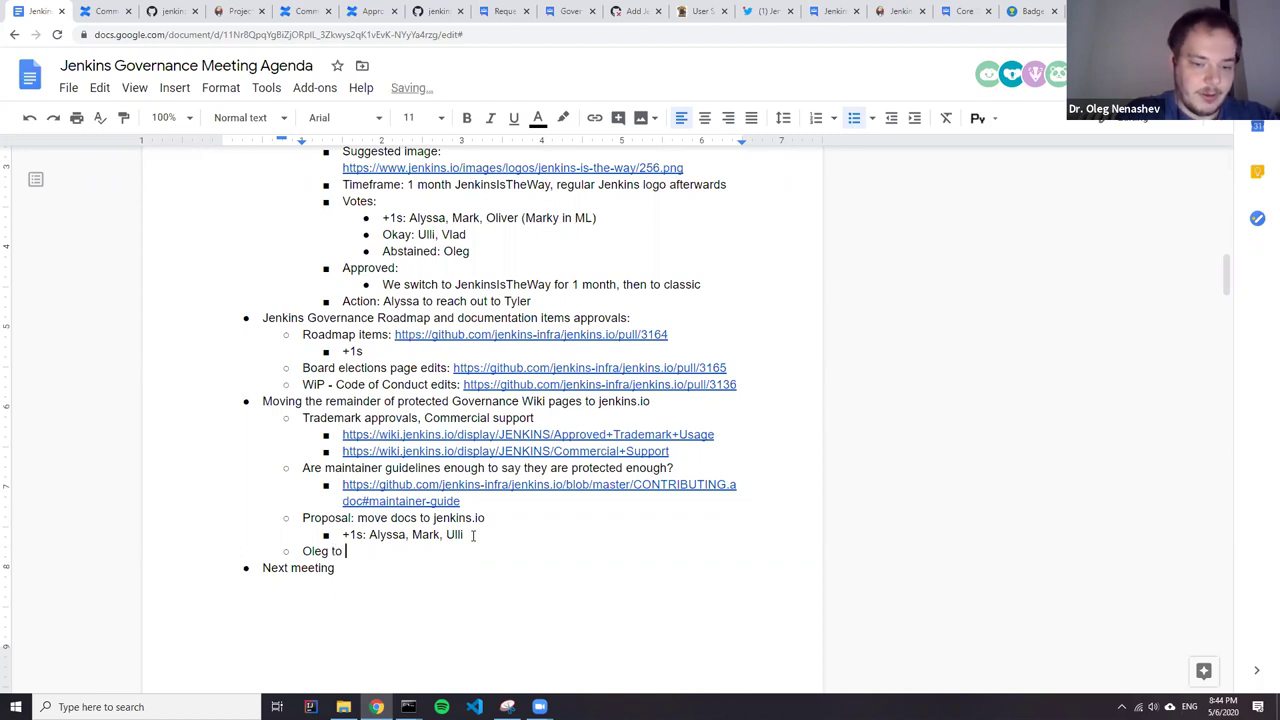
text(submit a pull request and to )
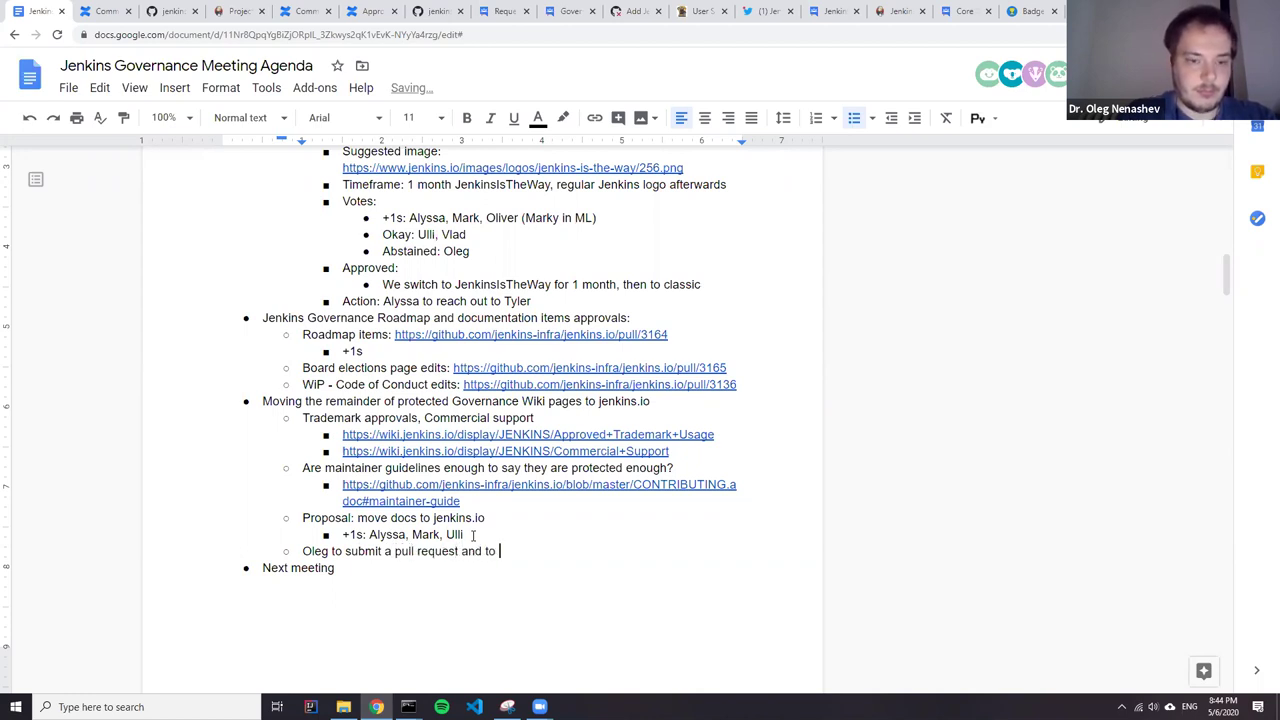
text(get mor)
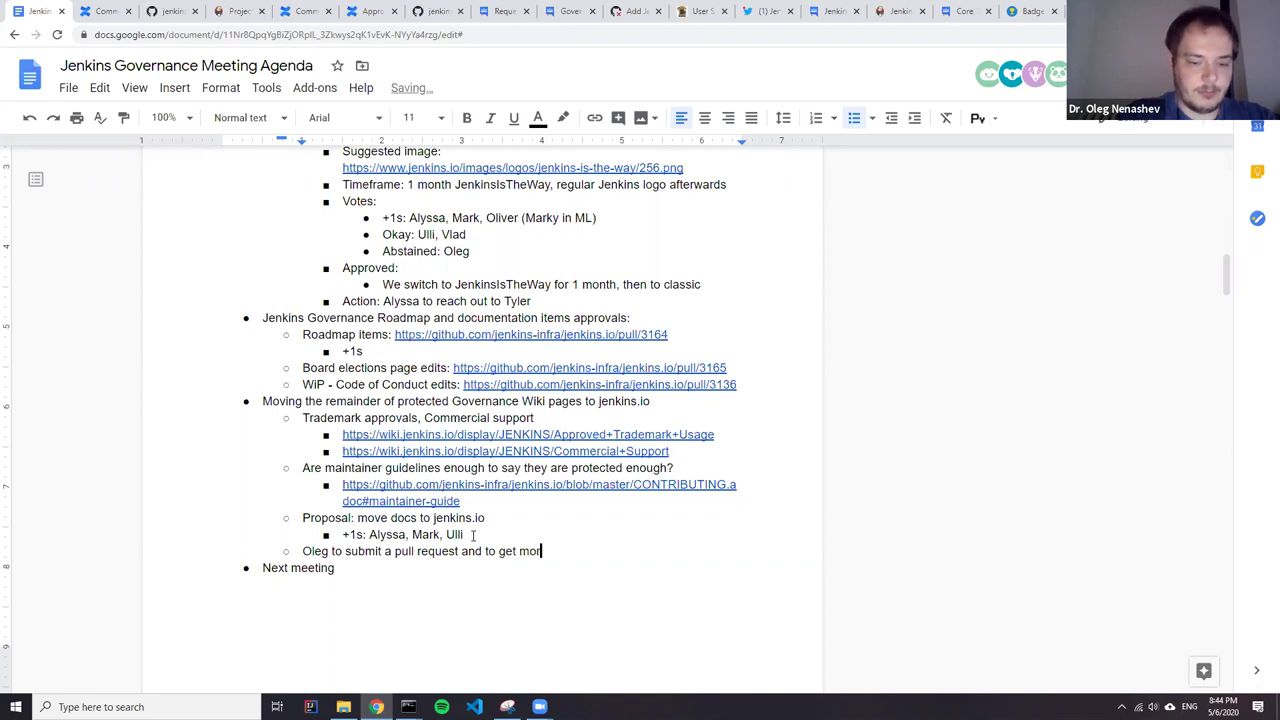
text(e reviews)
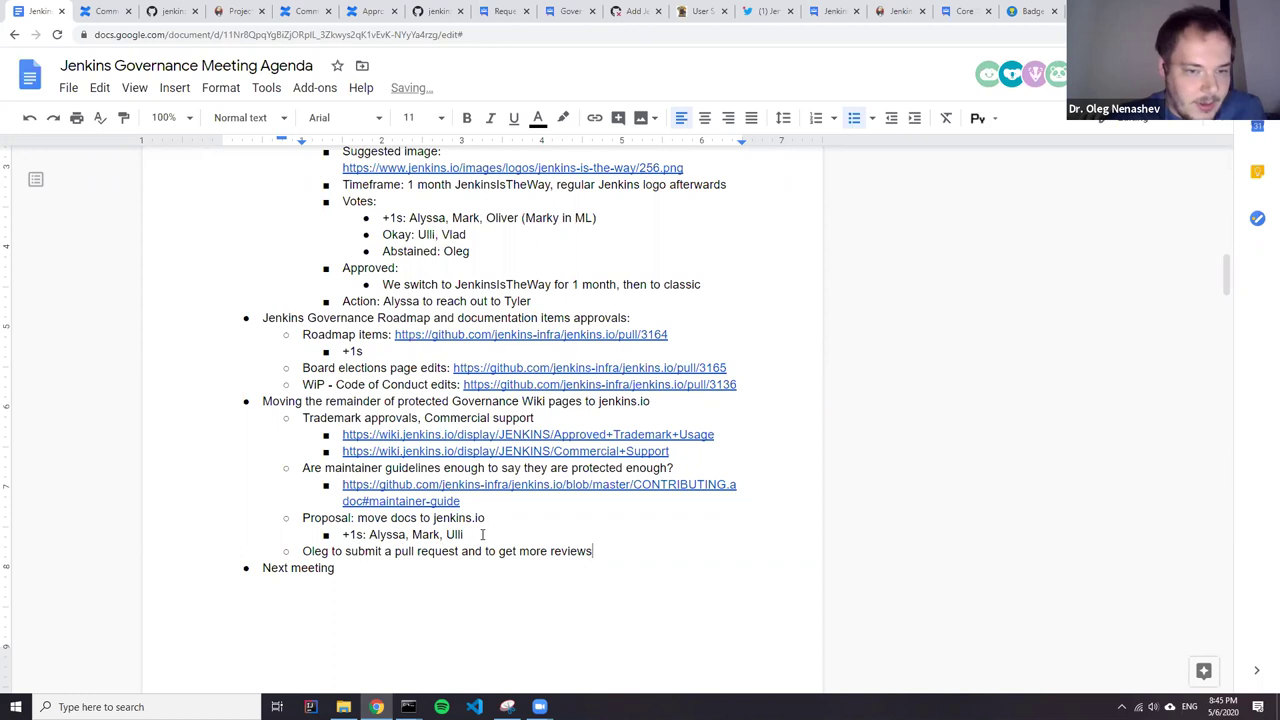
scroll(612, 510, up, 3)
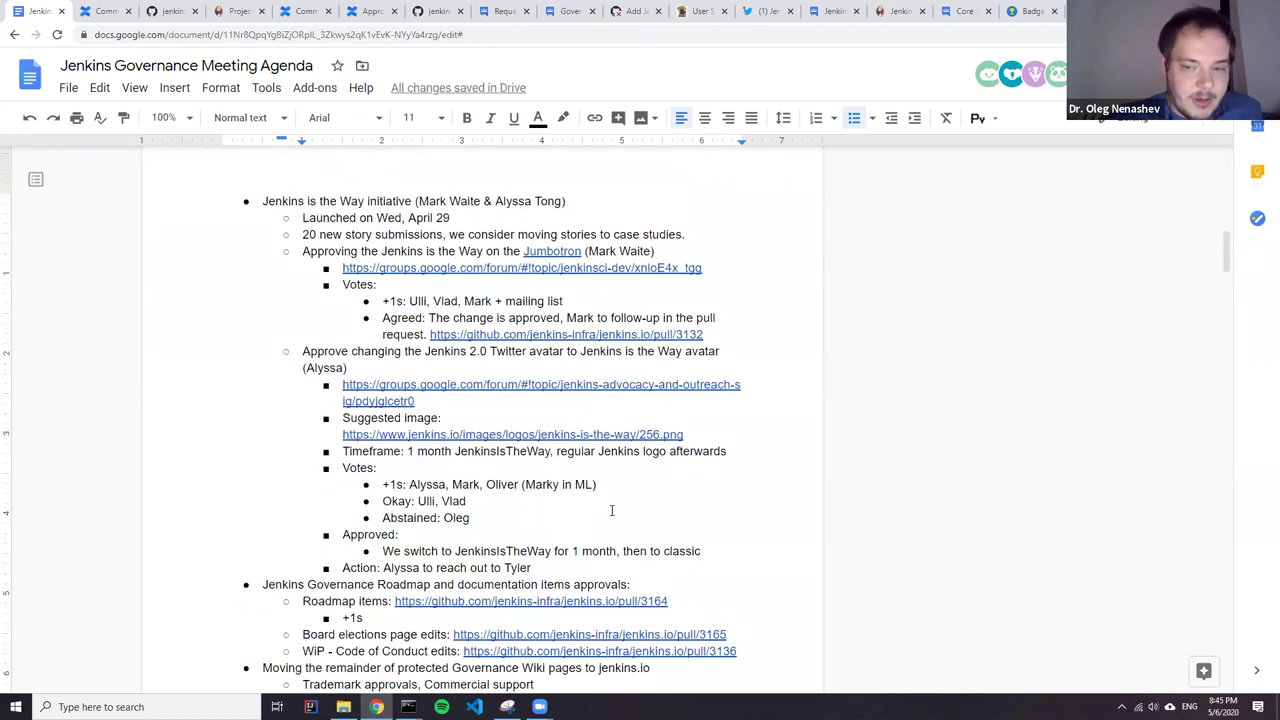
scroll(821, 561, down, 3)
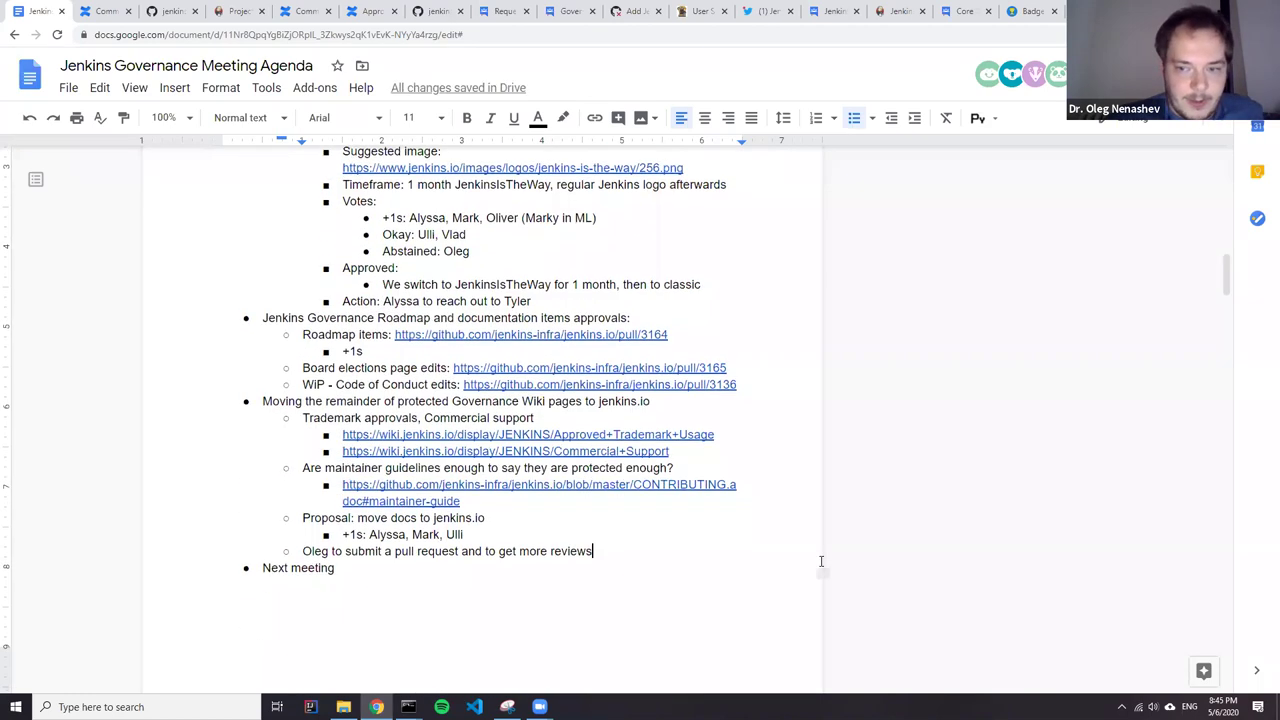